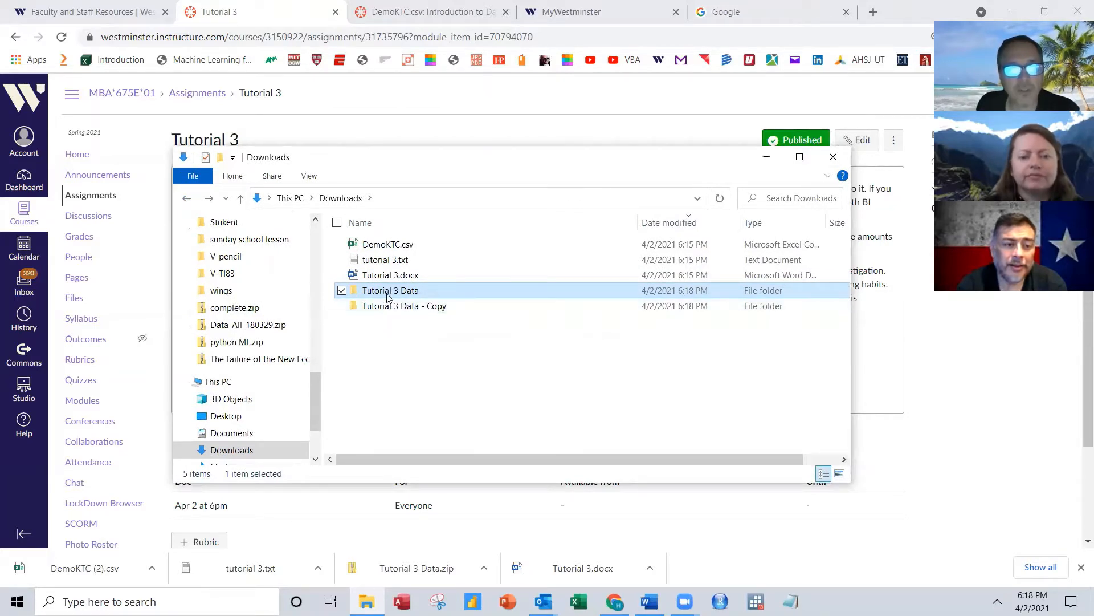
Step: Cut HomeListings.xlsx and HomeSales.xlsx from the Tutorial 3 Data - Copy folder in Downloads
double_click(387, 295)
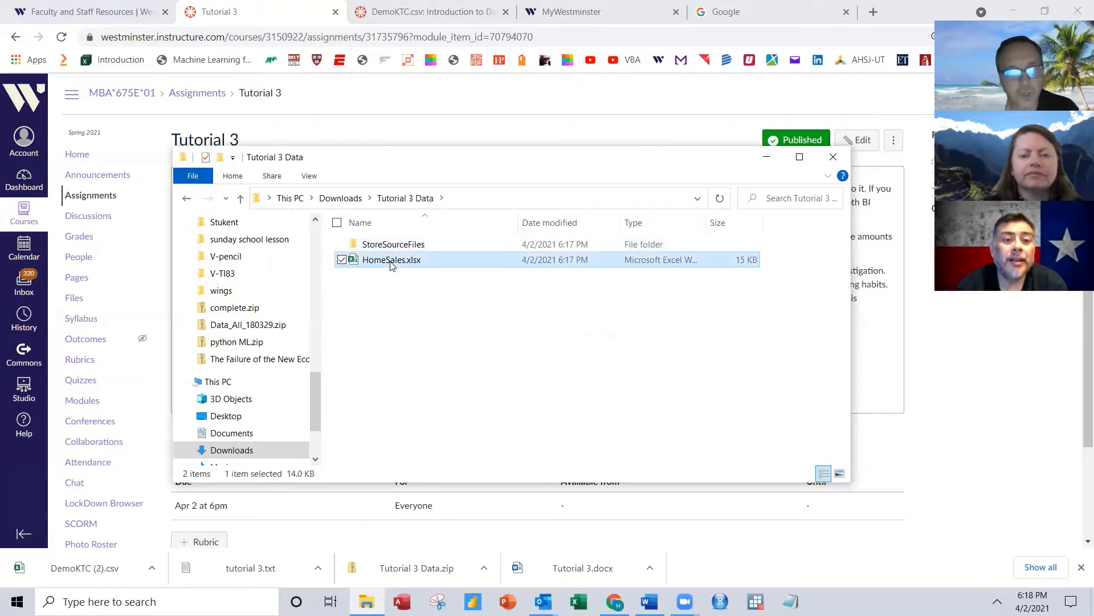
left_click(392, 263)
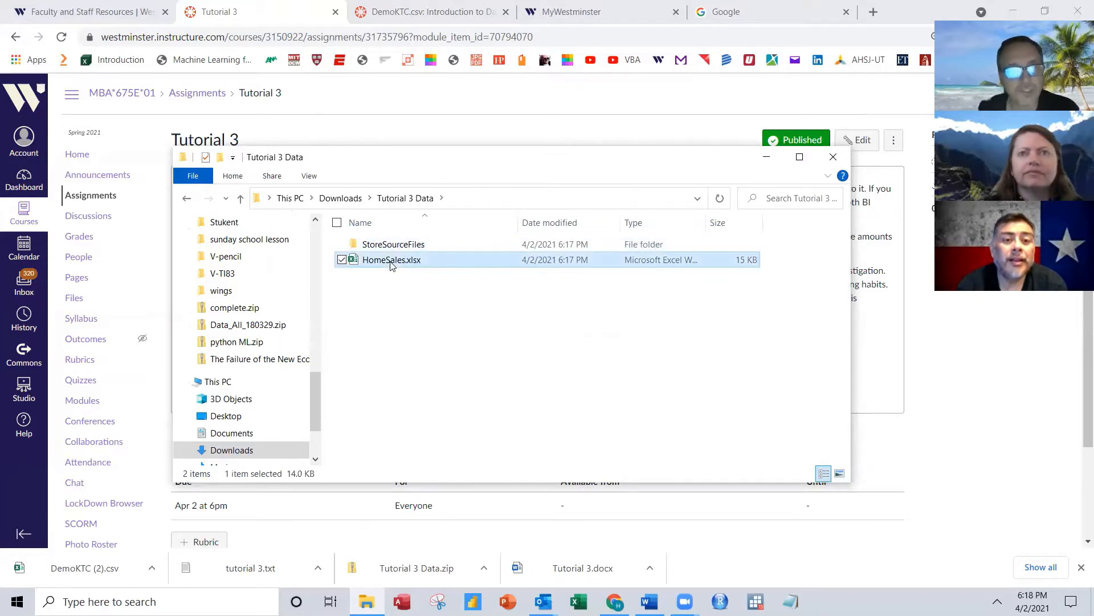
left_click(188, 198)
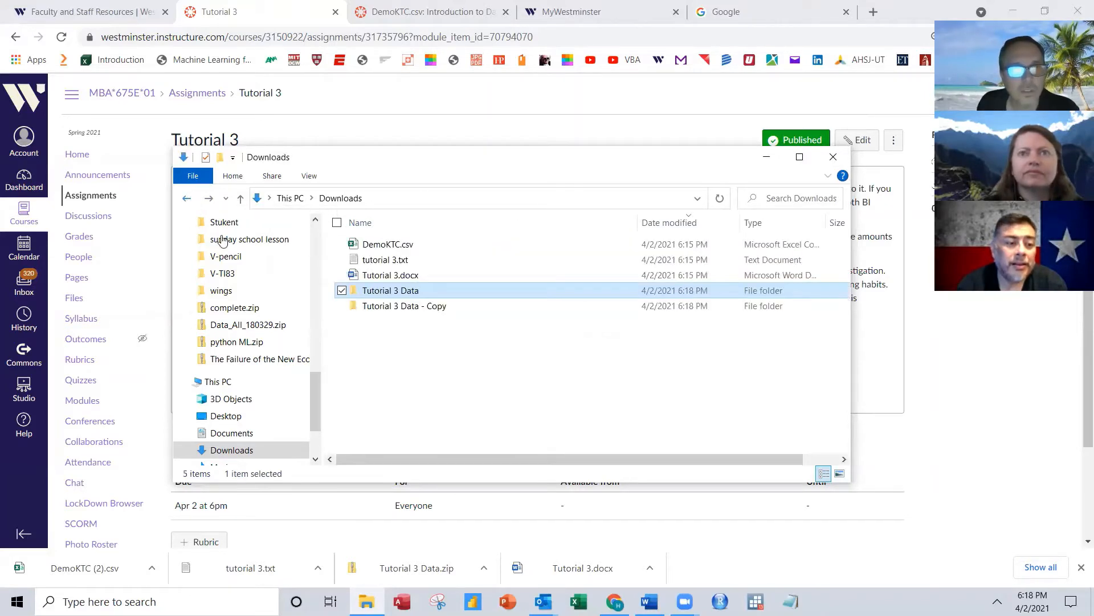
double_click(393, 307)
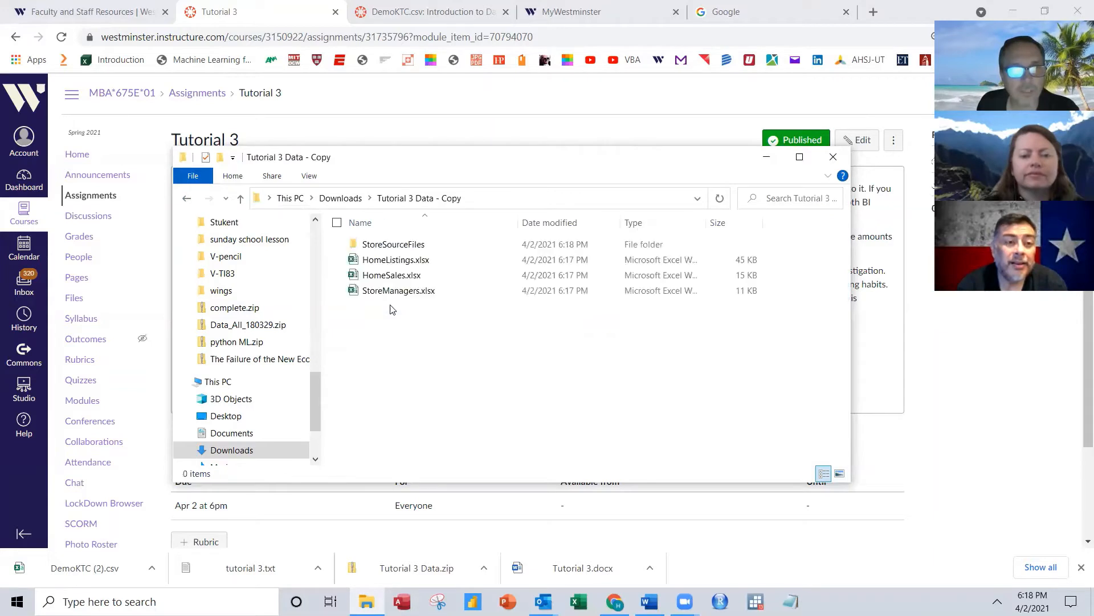
left_click(392, 265)
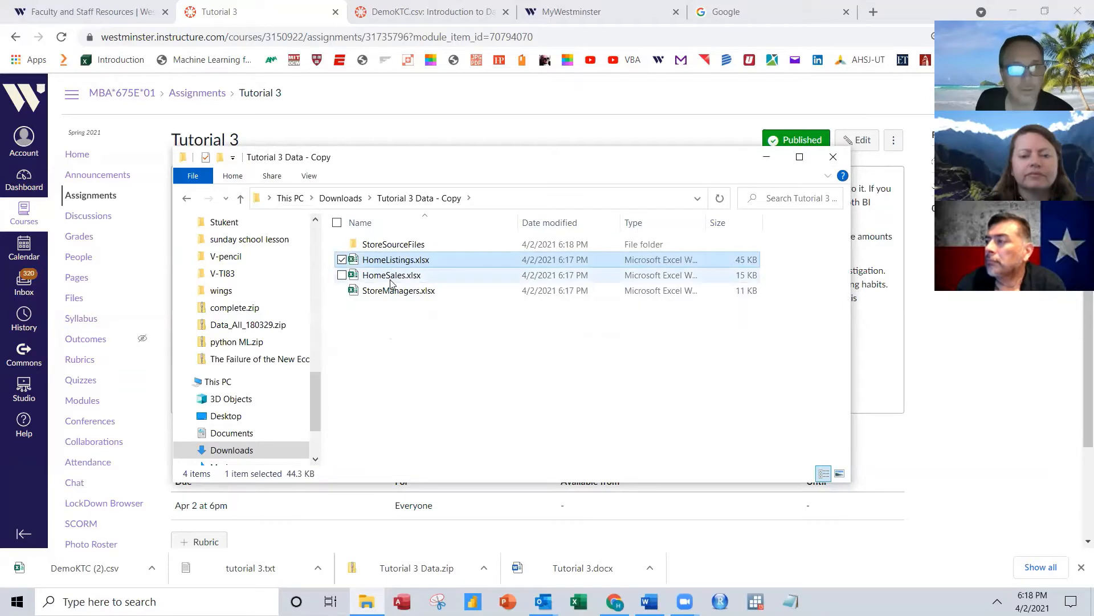
left_click(392, 280, "ctrl")
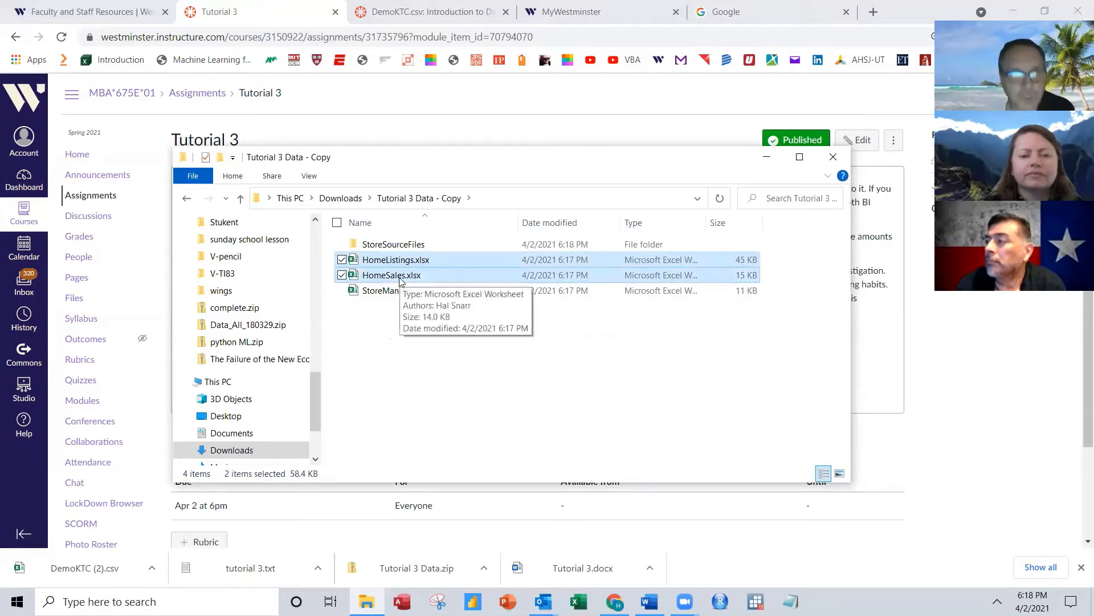
right_click(401, 280)
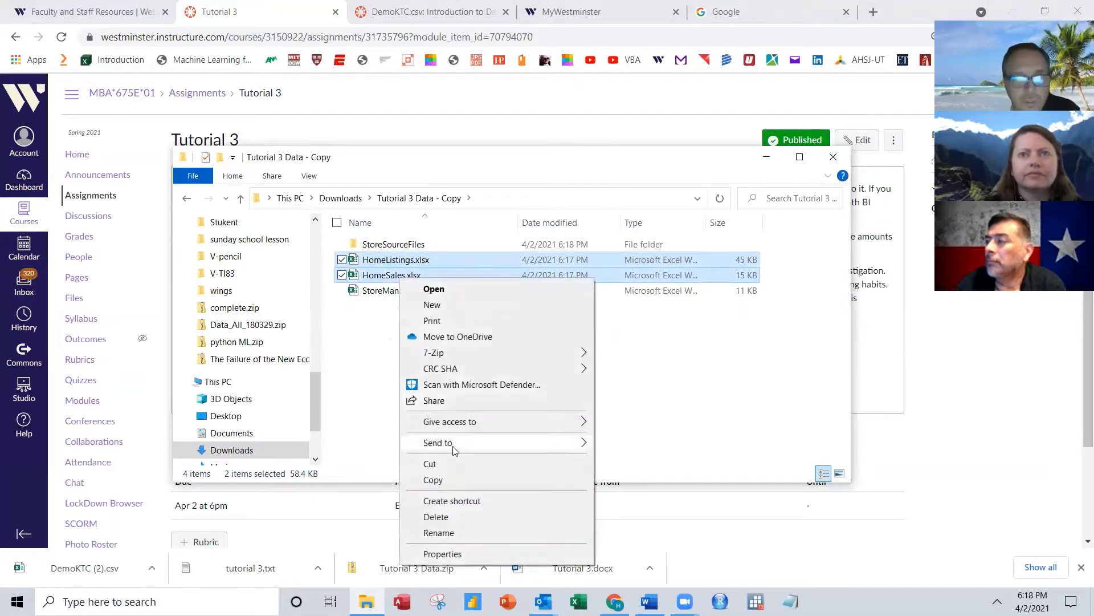
left_click(454, 464)
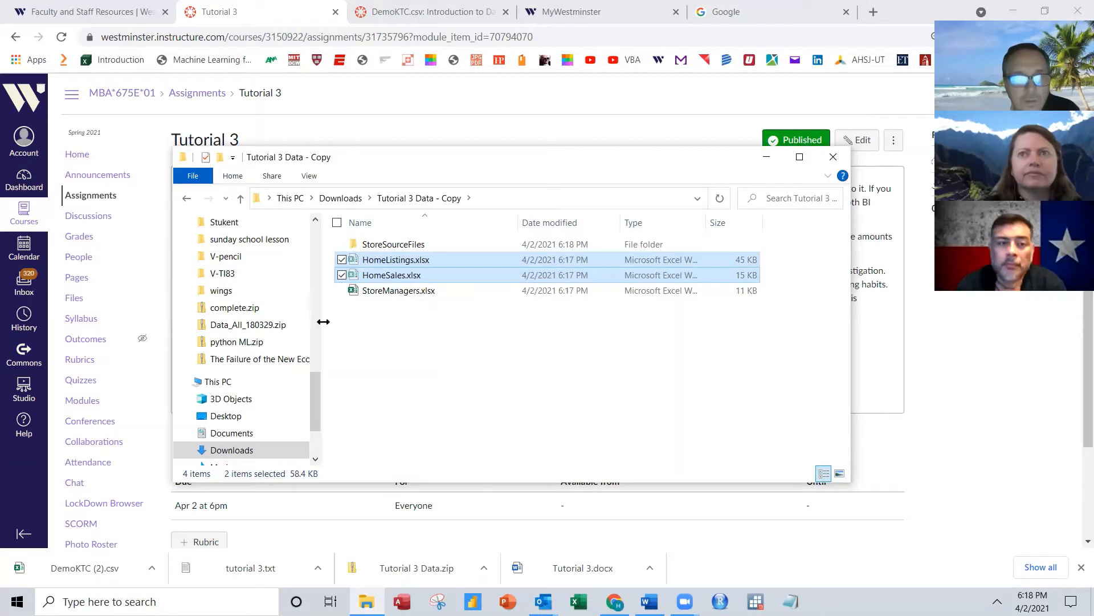
Step: Paste the cut workbooks into the Tutorial 3 Data folder, skipping the duplicate HomeSales.xlsx
left_click(187, 198)
double_click(377, 290)
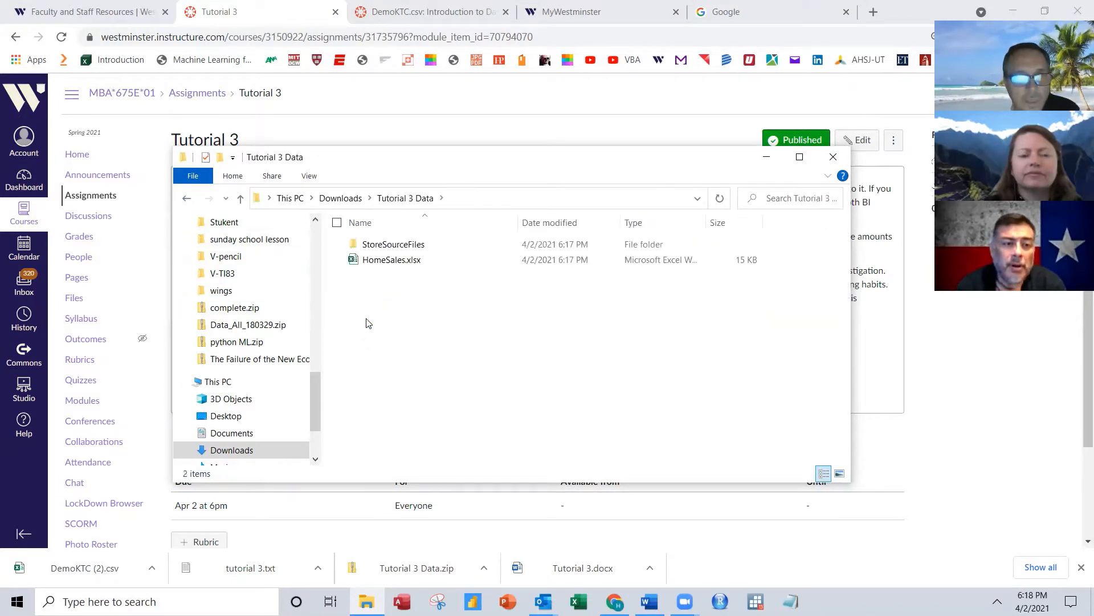
right_click(368, 323)
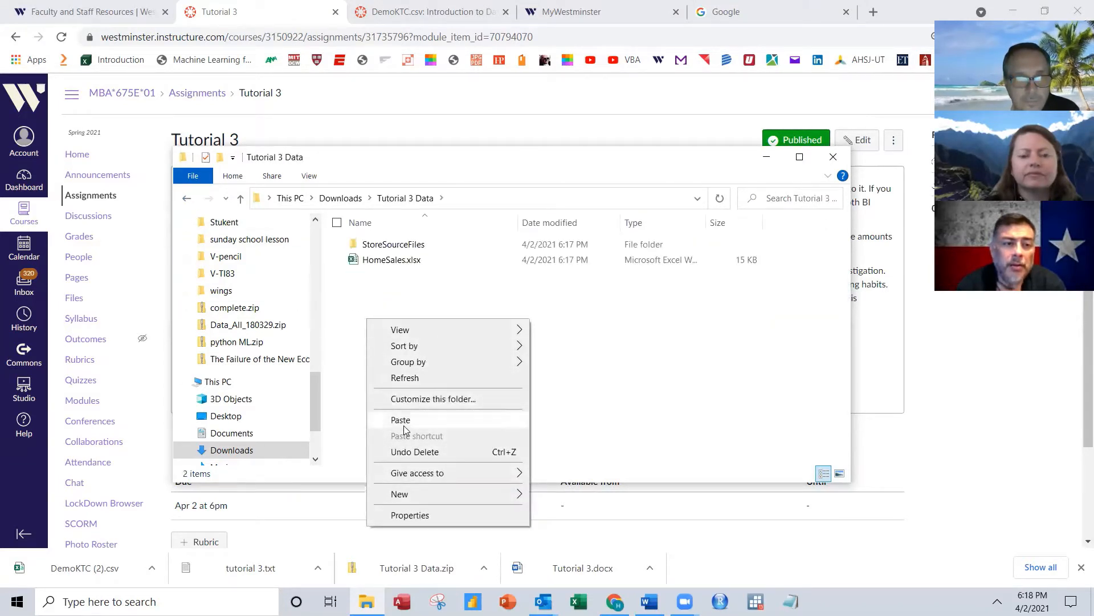
left_click(401, 421)
left_click(466, 277)
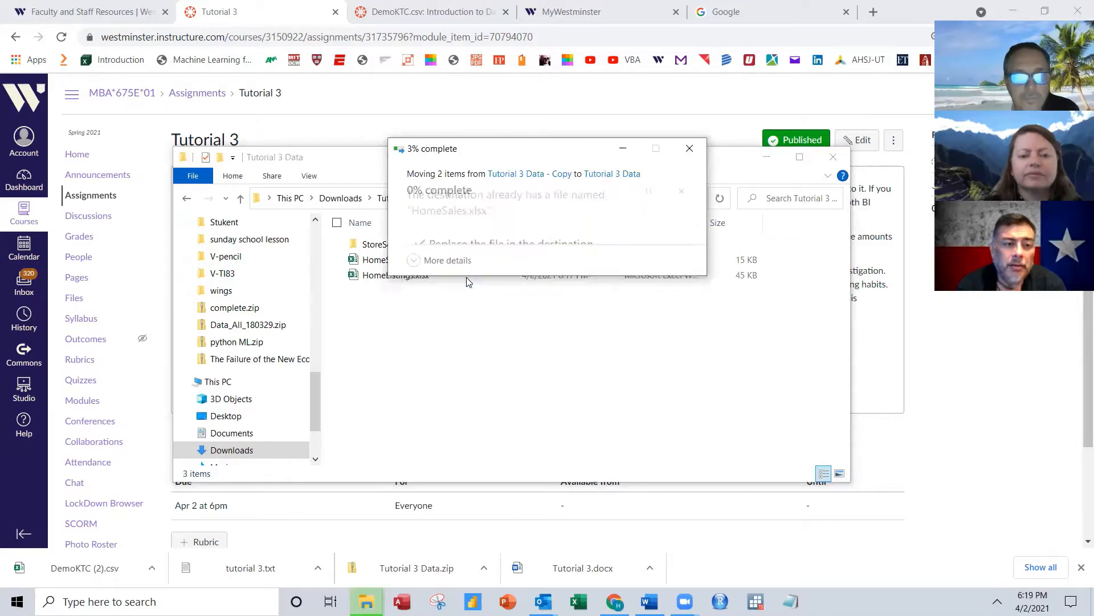
Step: Delete the StoreSourceFiles folder from Tutorial 3 Data, keeping the HomeSales.xlsx and HomeListings.xlsx workbooks
left_click(391, 245)
key("Delete")
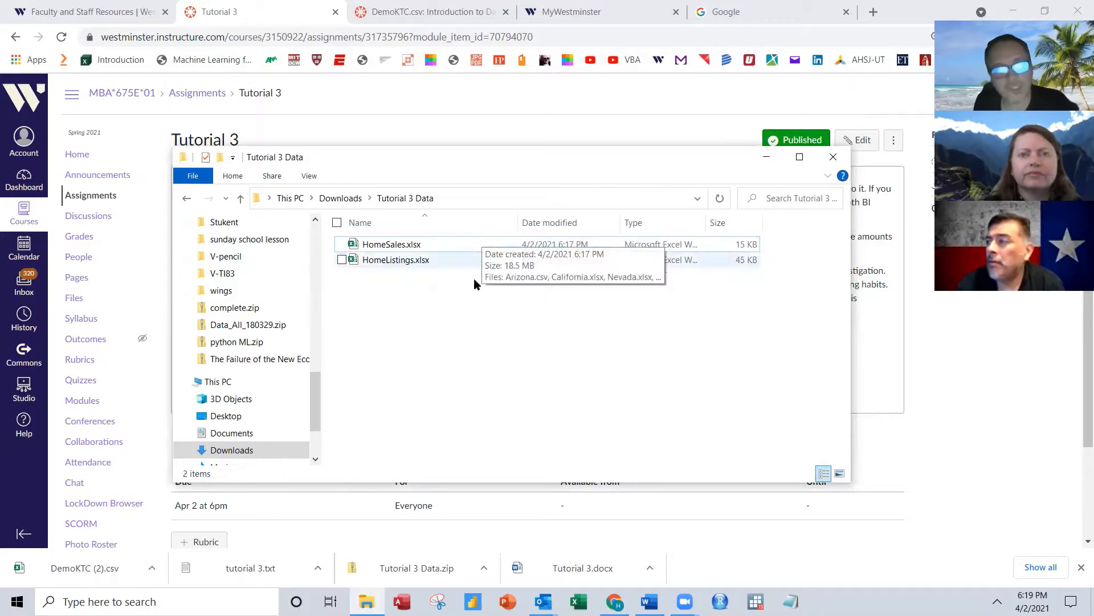
left_click(410, 249)
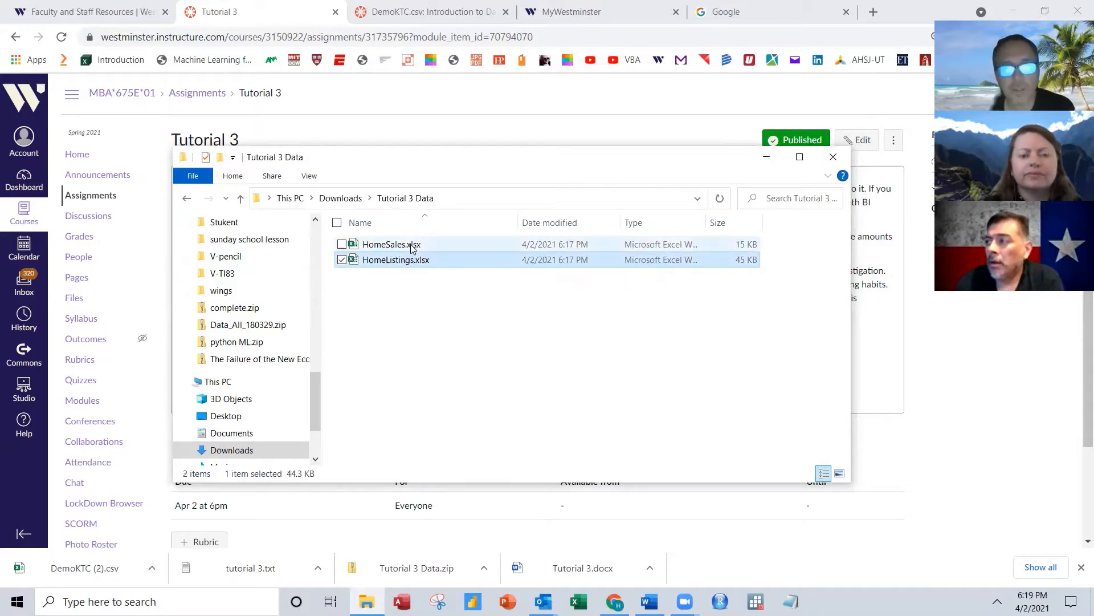
key("Down")
key("Up")
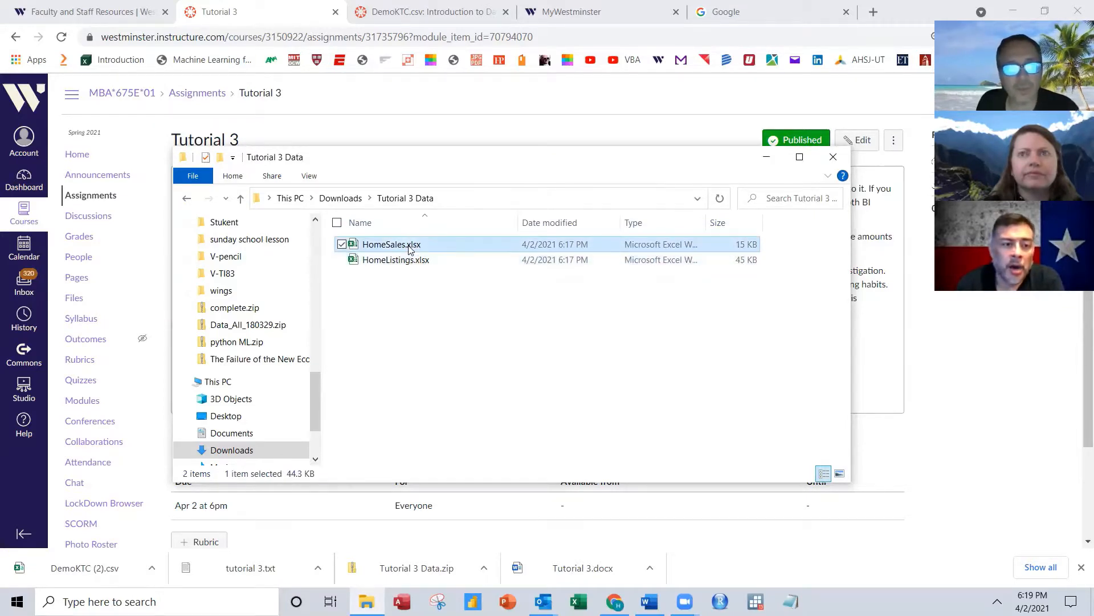
Step: Check the contents of the Tutorial 3 Data folder and rename it RealEstate
left_click(188, 201)
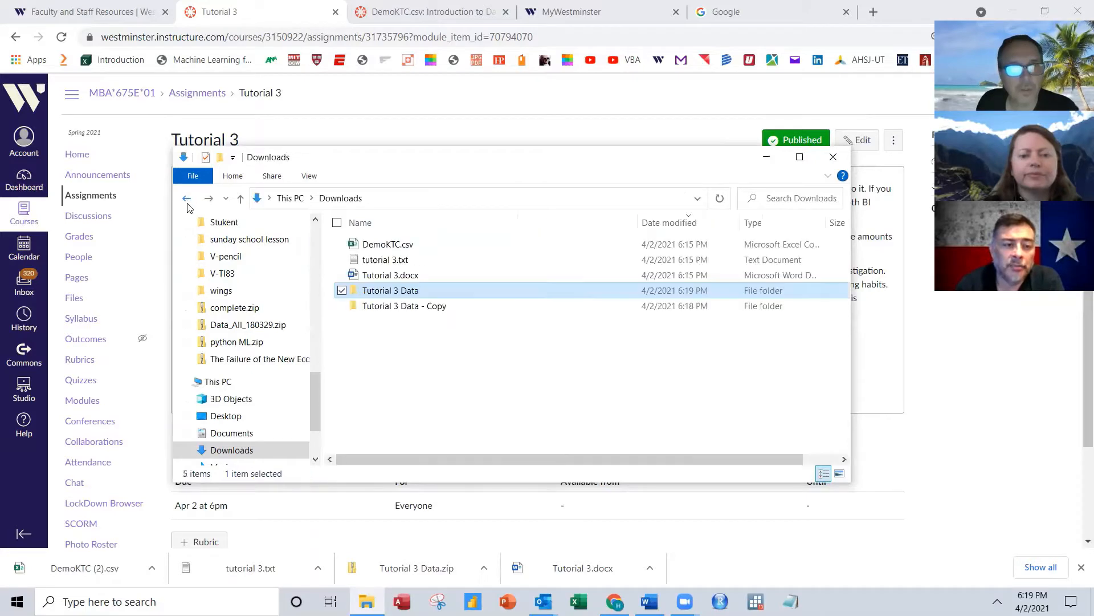
double_click(396, 296)
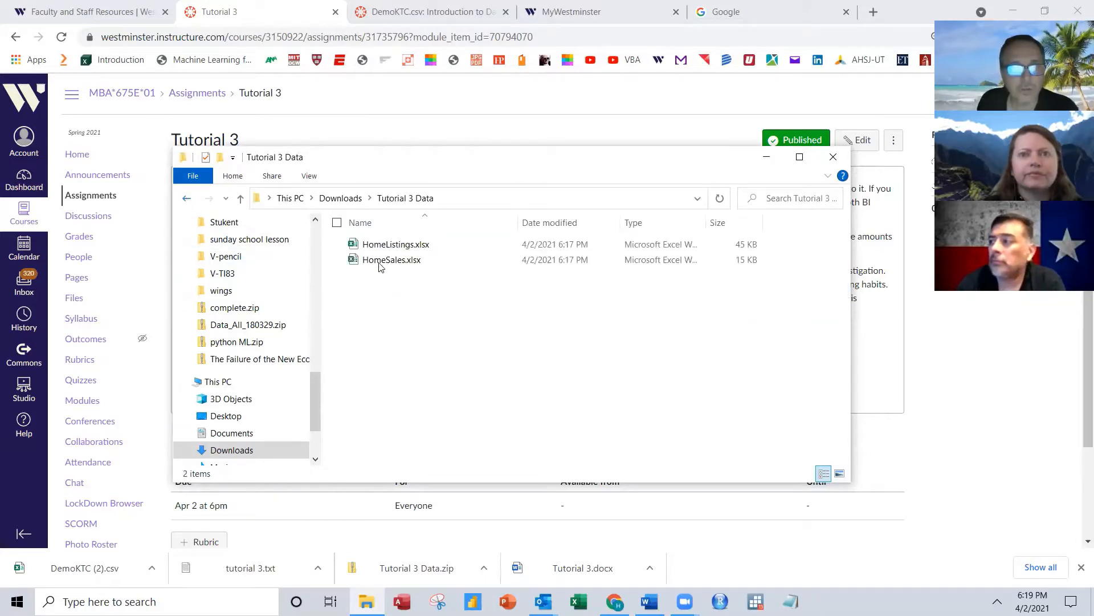
left_click(187, 199)
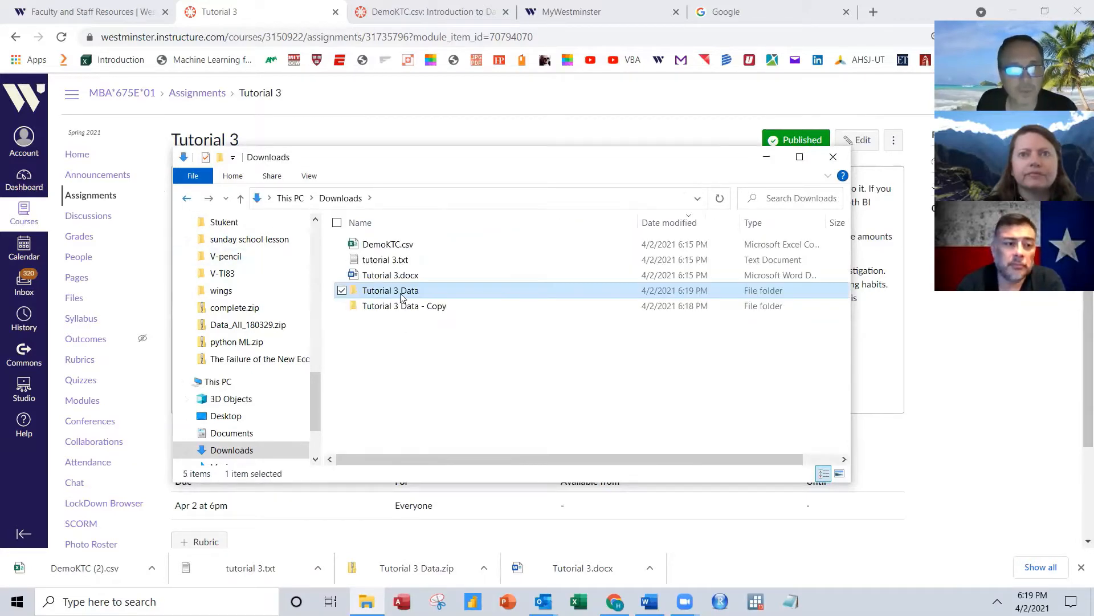
right_click(402, 297)
left_click(465, 553)
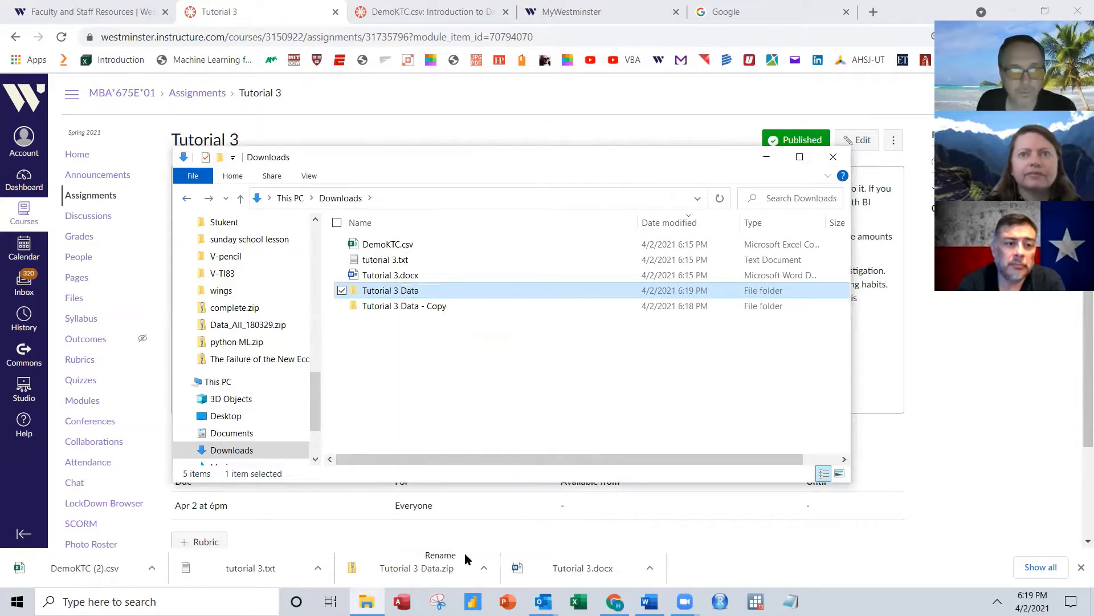
type("RealEstate")
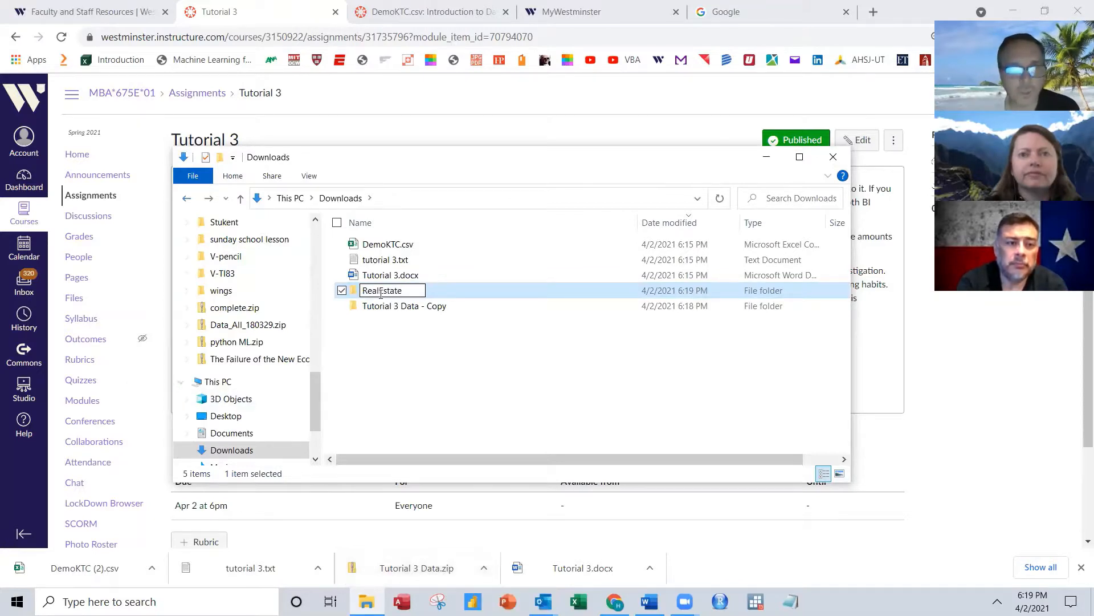
left_click(386, 310)
Step: Rename the Tutorial 3 Data - Copy folder as SalesData
right_click(386, 310)
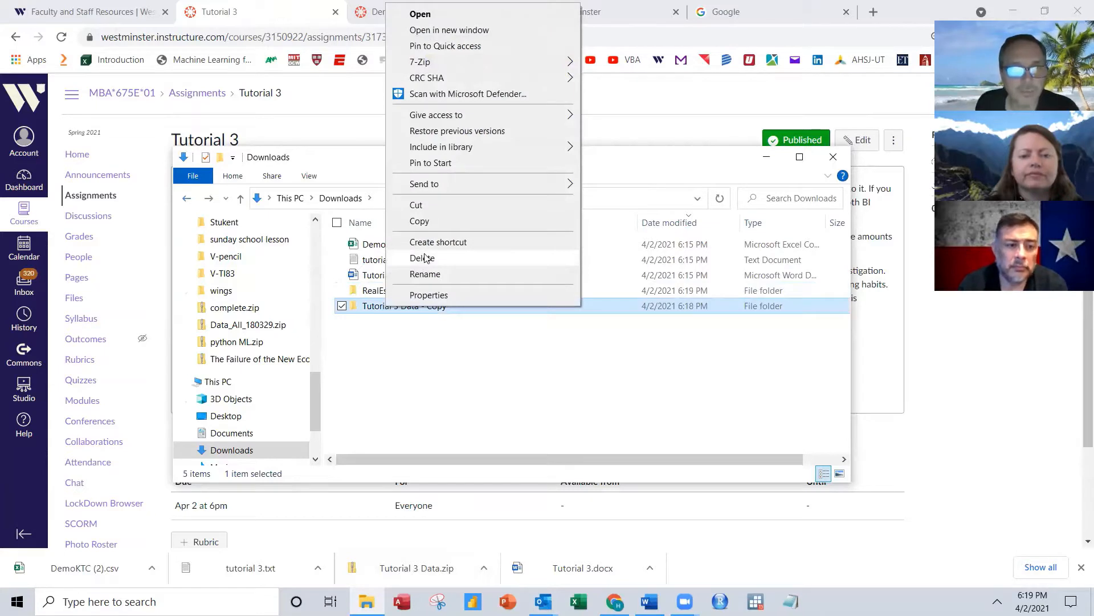
left_click(424, 274)
type("S")
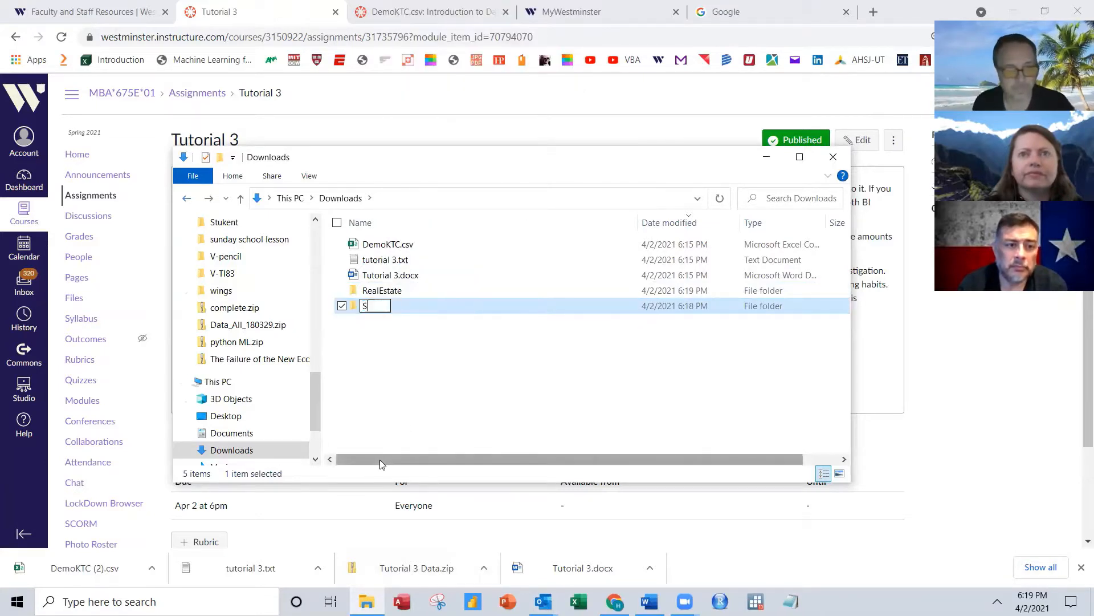
type("alesData")
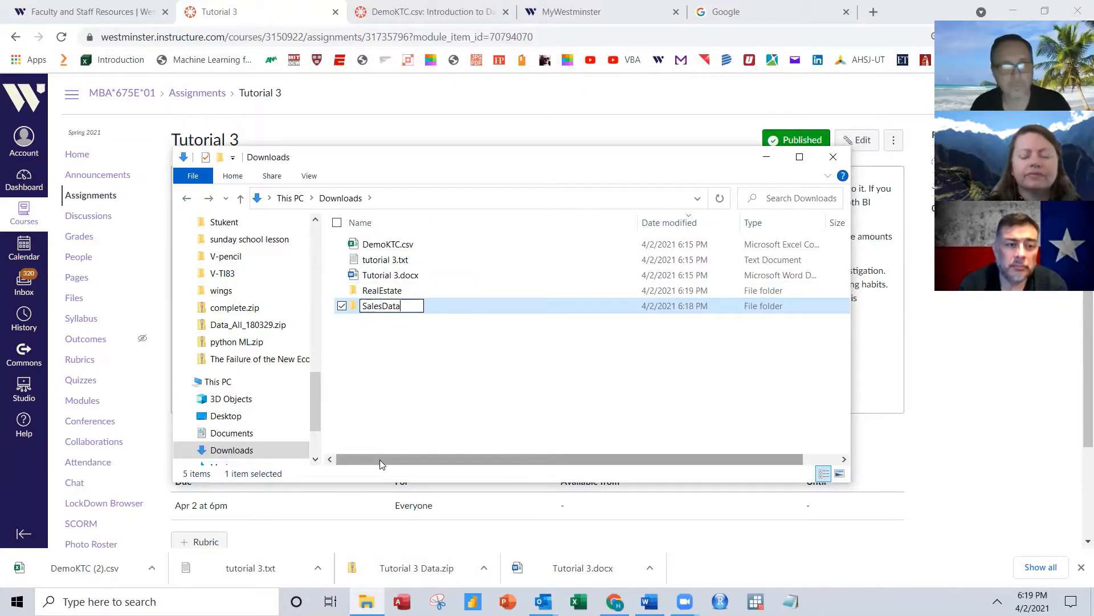
key("Return")
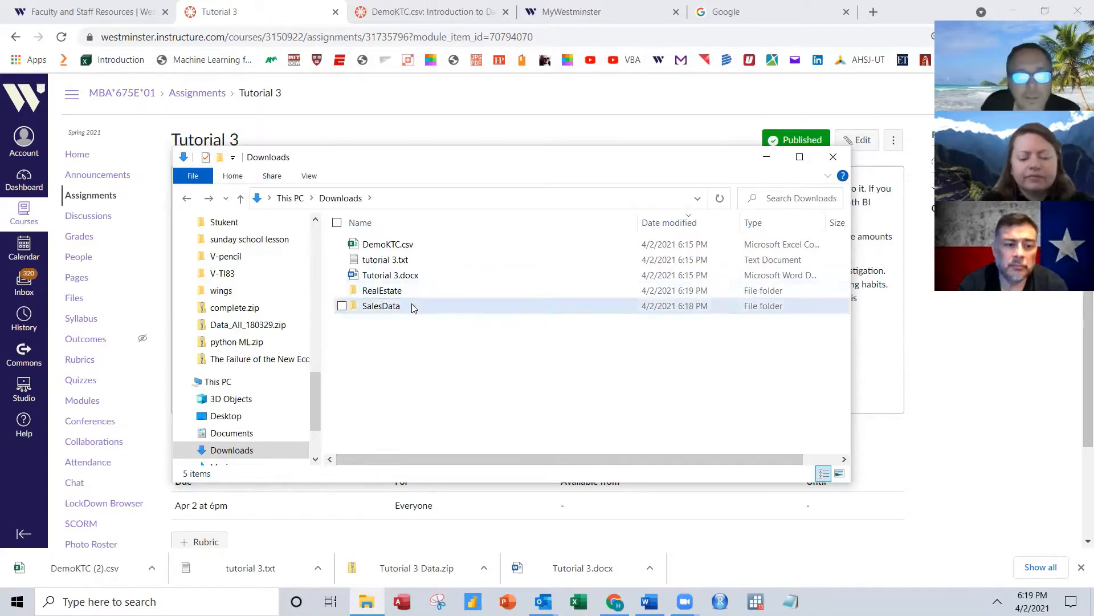
Step: Check the files in the RealEstate folder and delete HomeSales.xlsx from the SalesData folder
double_click(391, 290)
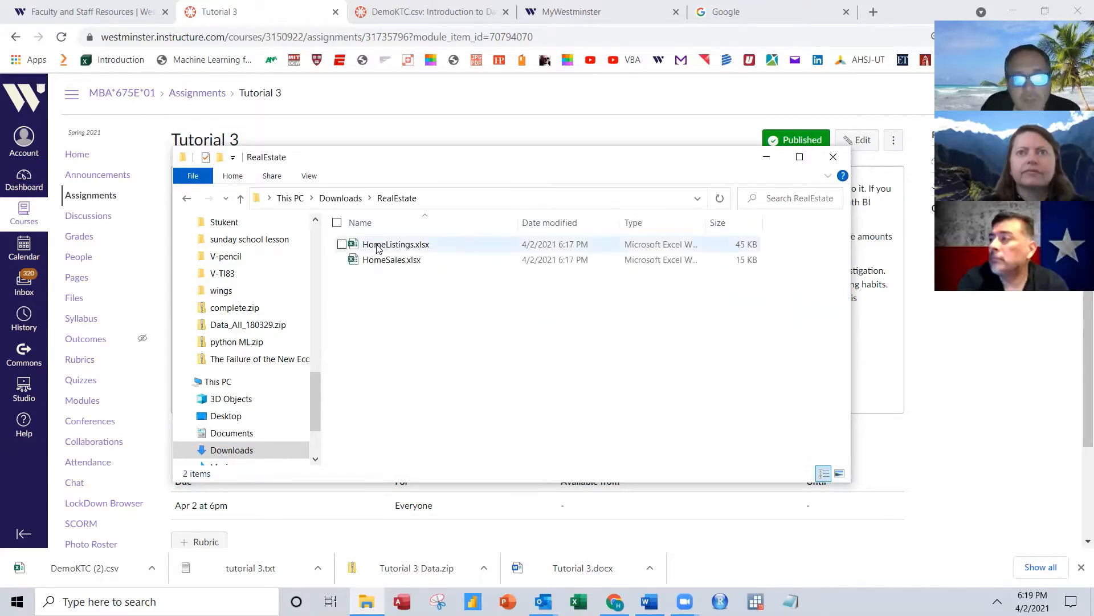
left_click(377, 260)
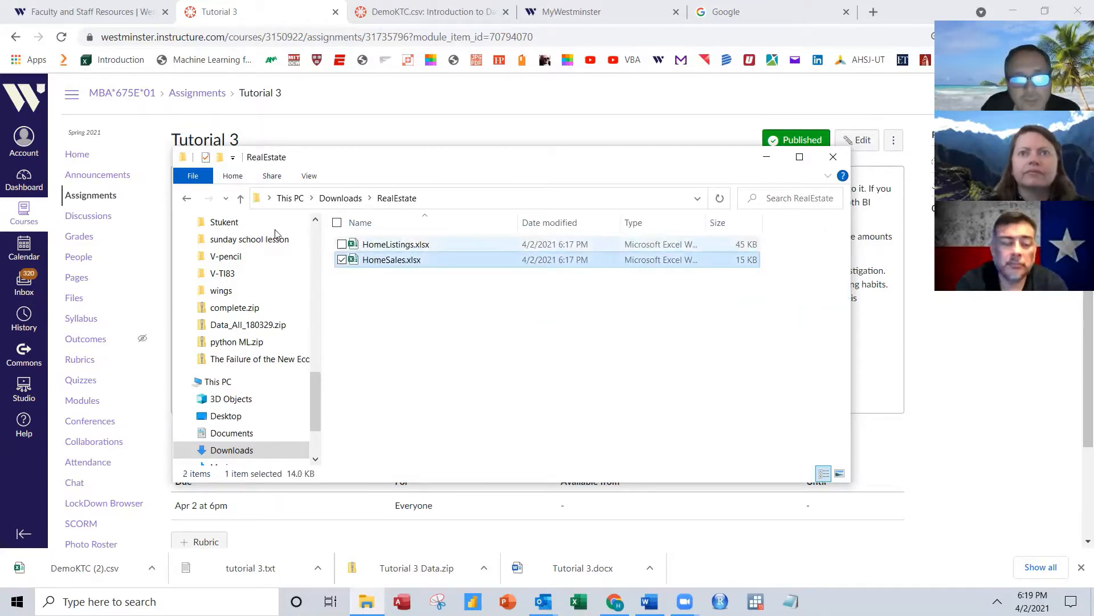
left_click(188, 199)
double_click(378, 308)
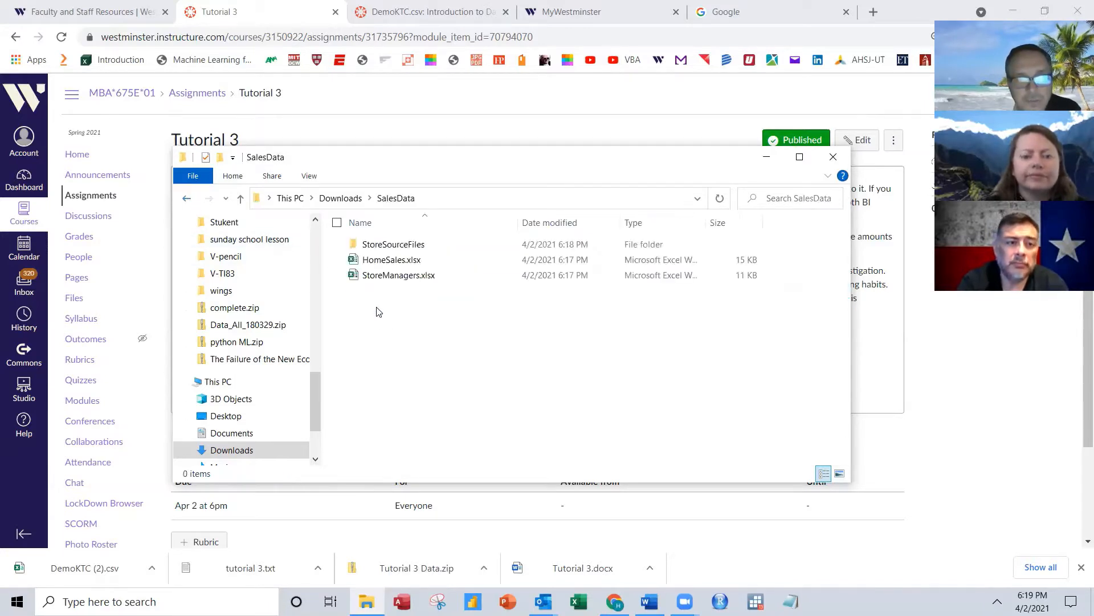
right_click(383, 260)
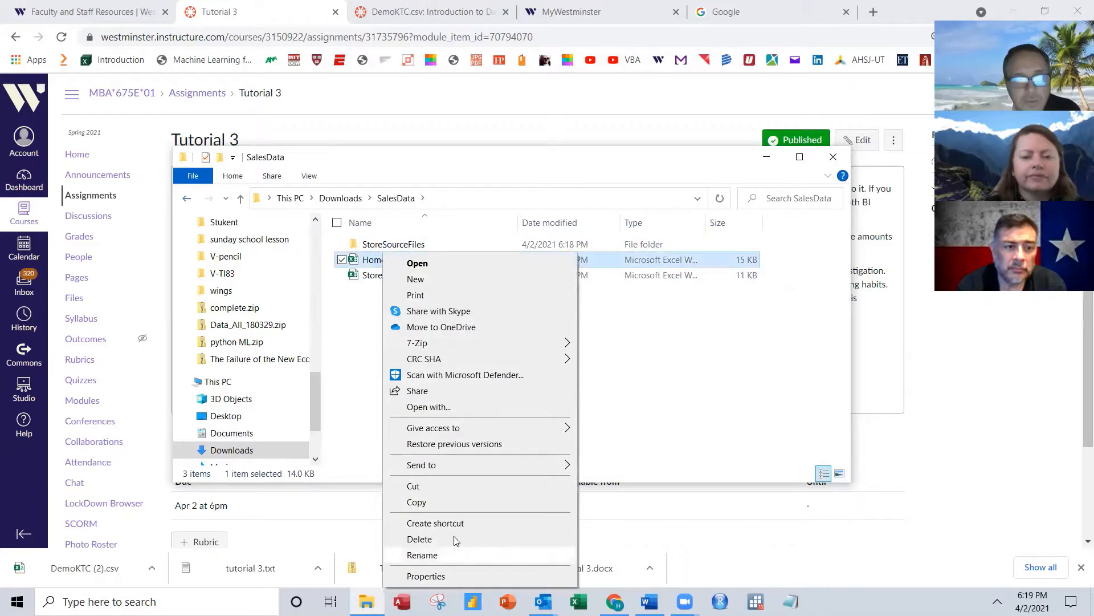
left_click(456, 539)
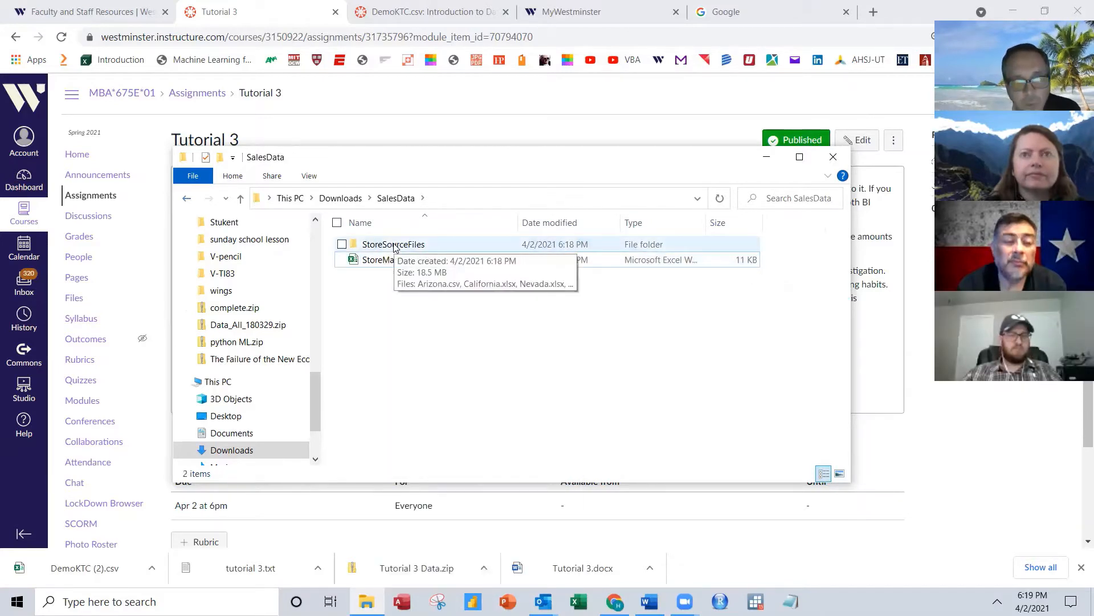
Step: Review the SalesData folder, and highlight StoreManagers.xlsx and StoreSourceFiles in the Example 1 introduction of Tutorial 3.docx
left_click(388, 244)
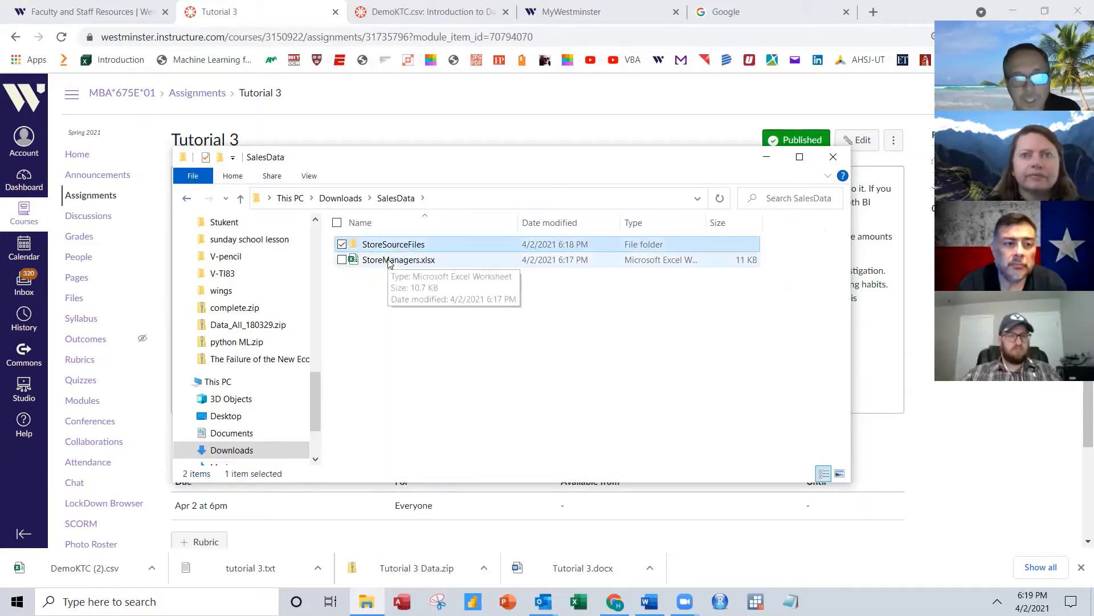
left_click(389, 262)
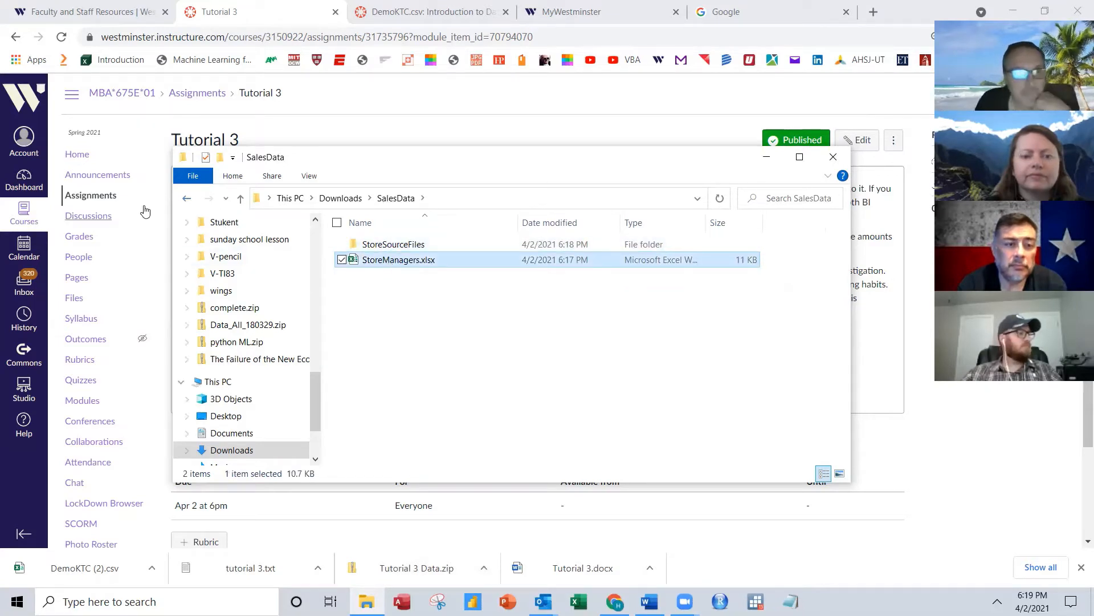
left_click(186, 197)
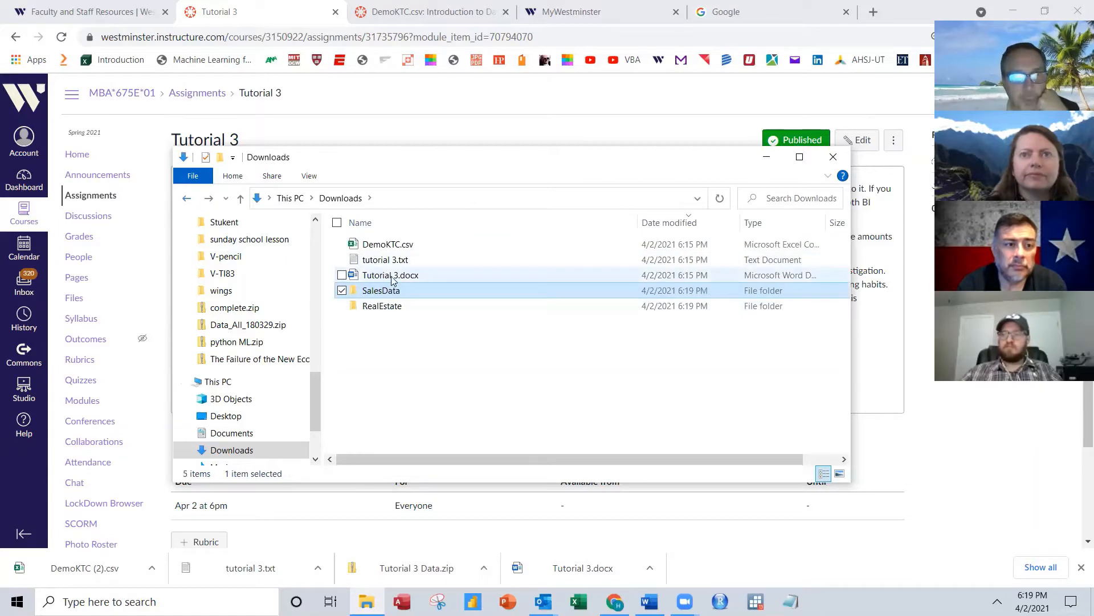
double_click(391, 276)
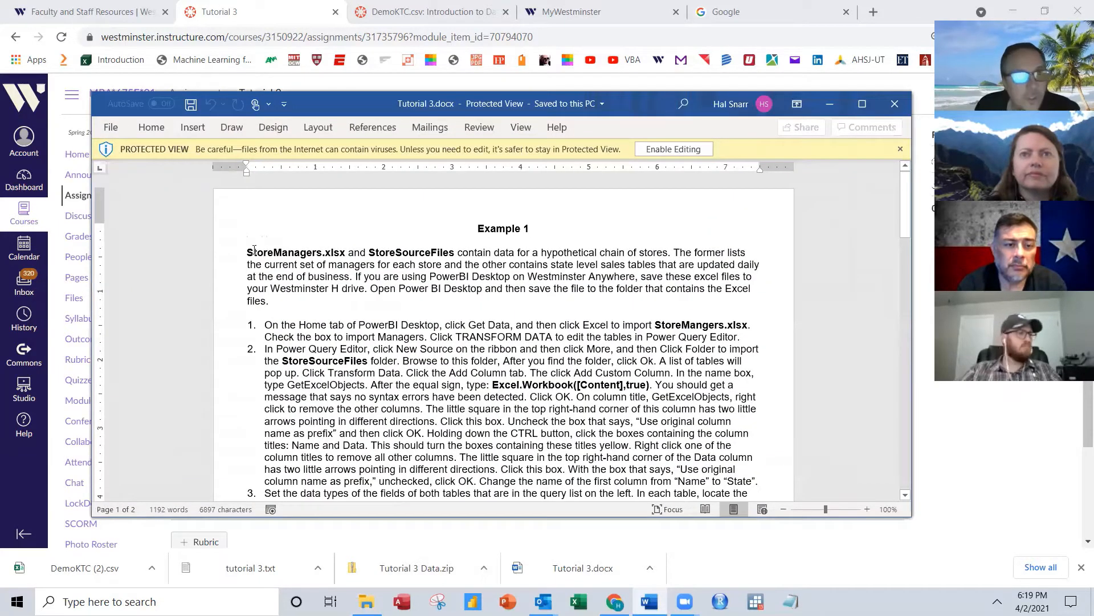
left_click_drag(247, 251, 443, 252)
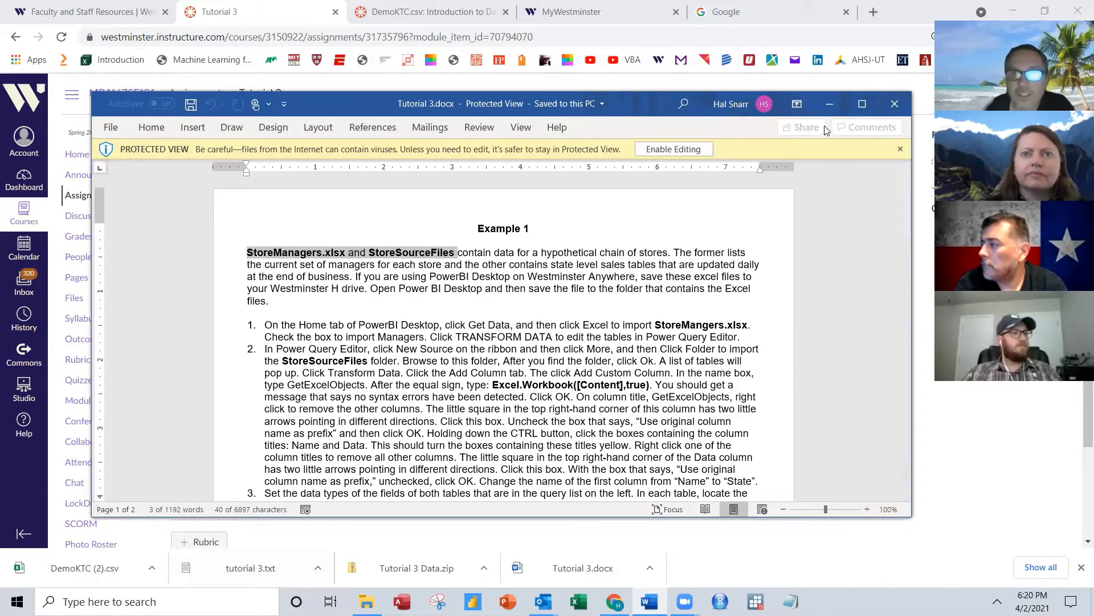
left_click(830, 104)
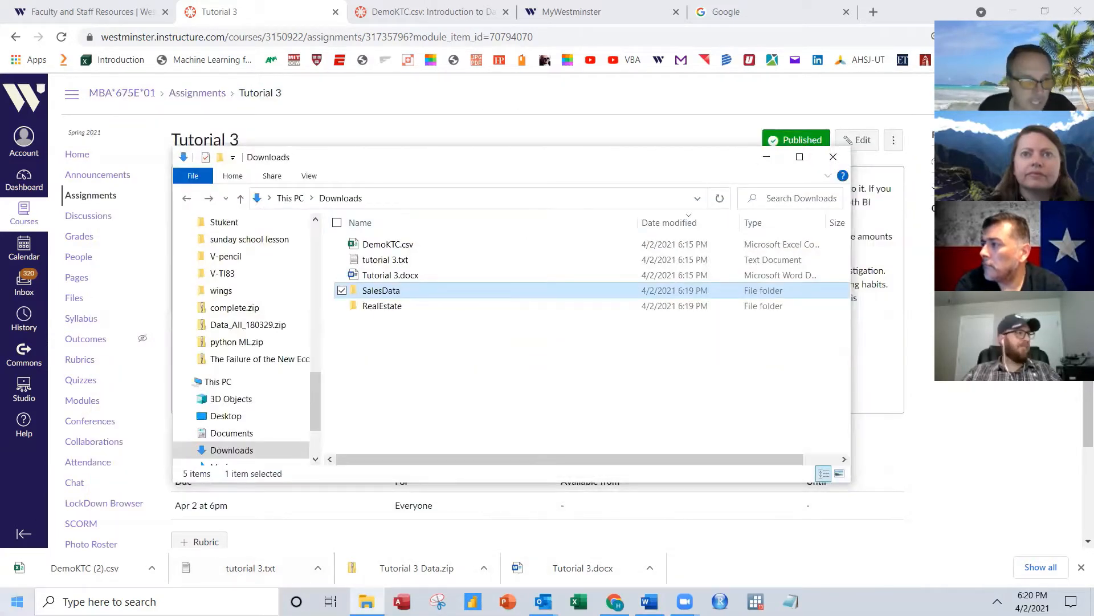
Step: Launch Power BI Desktop, dismiss its welcome screen and move the blank report window clear of the screen edge
left_click(17, 601)
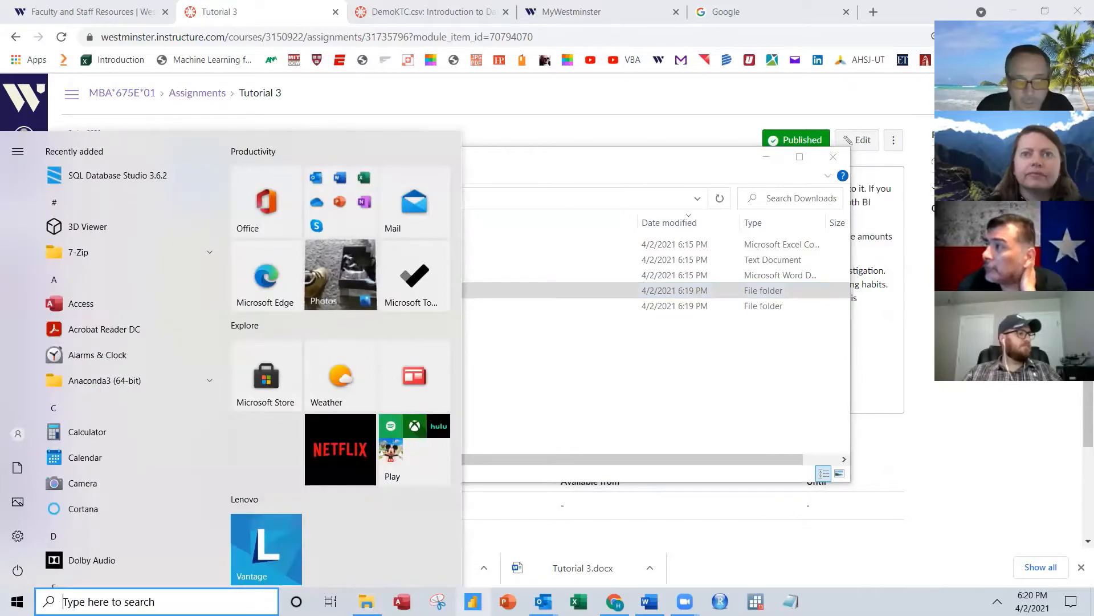
left_click(473, 601)
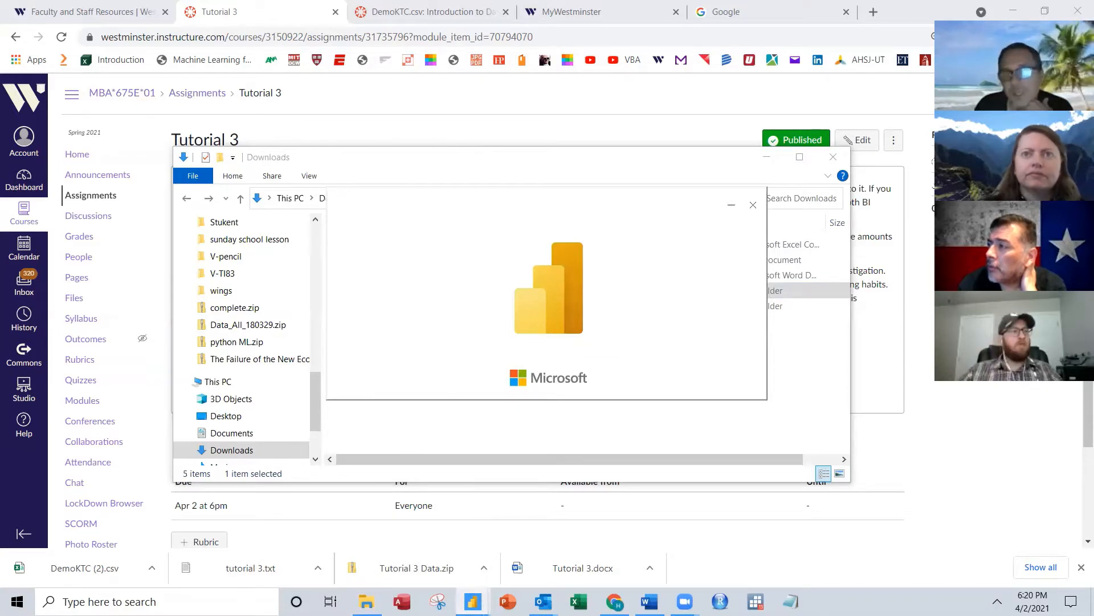
mouse_move(480, 582)
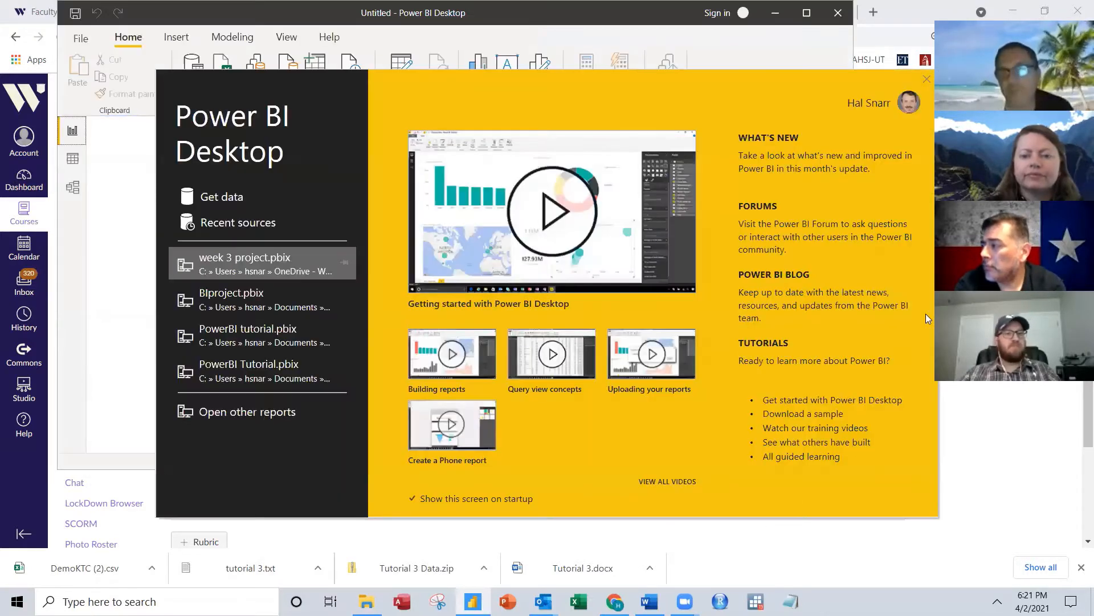
left_click(926, 79)
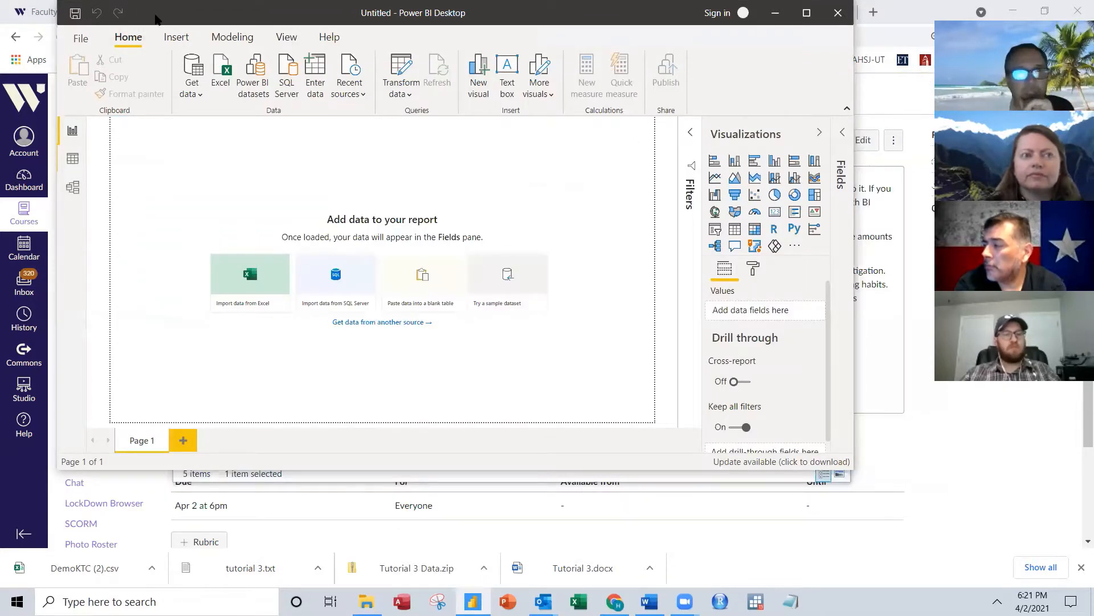
left_click_drag(155, 19, 239, 117)
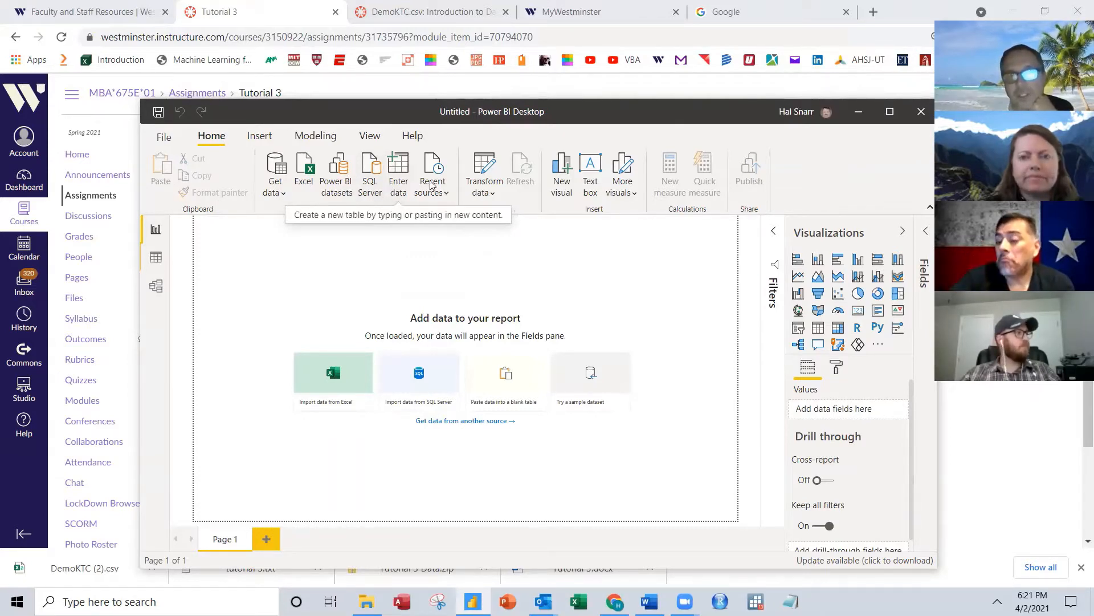
Step: Open the complete Get Data source list and review the available connectors from Excel through Blank Query
left_click(279, 195)
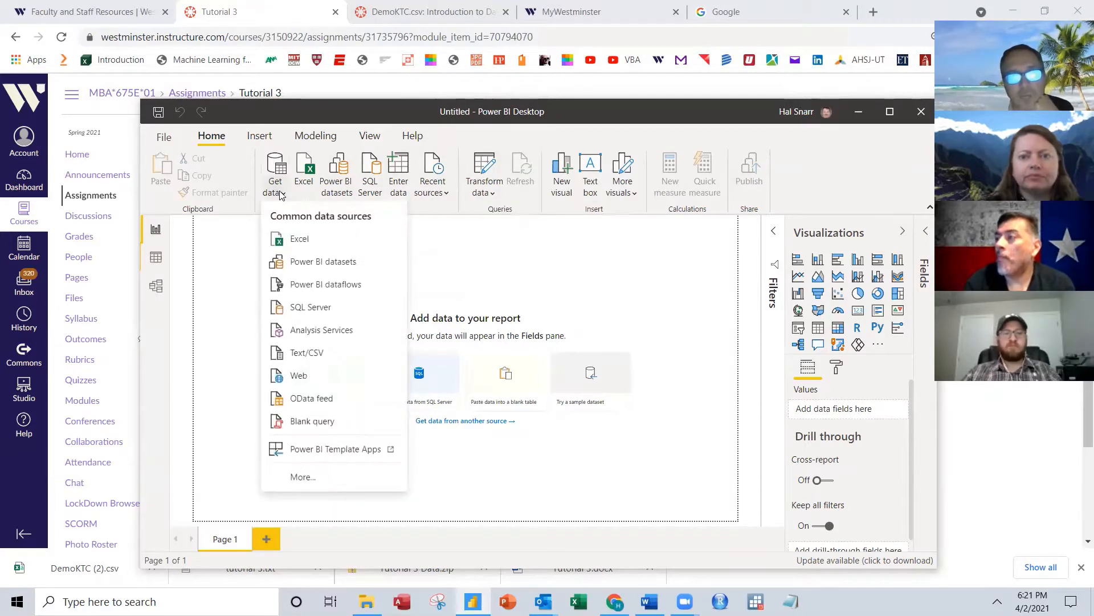
left_click(302, 477)
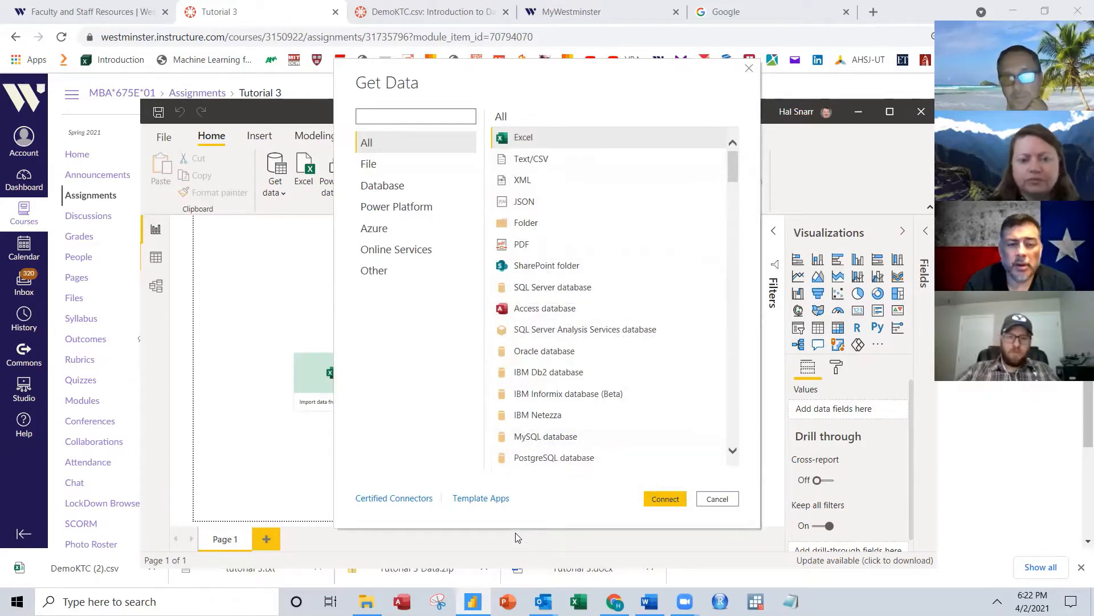
scroll(662, 412, "down", 2)
scroll(660, 412, "down", 4)
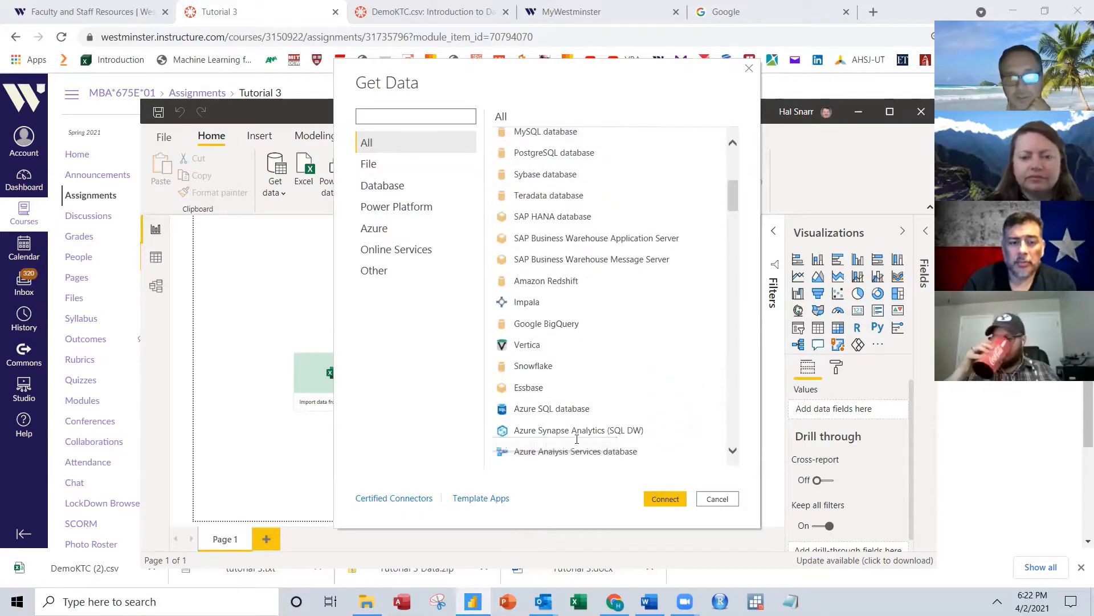
scroll(642, 376, "down", 3)
scroll(638, 372, "down", 6)
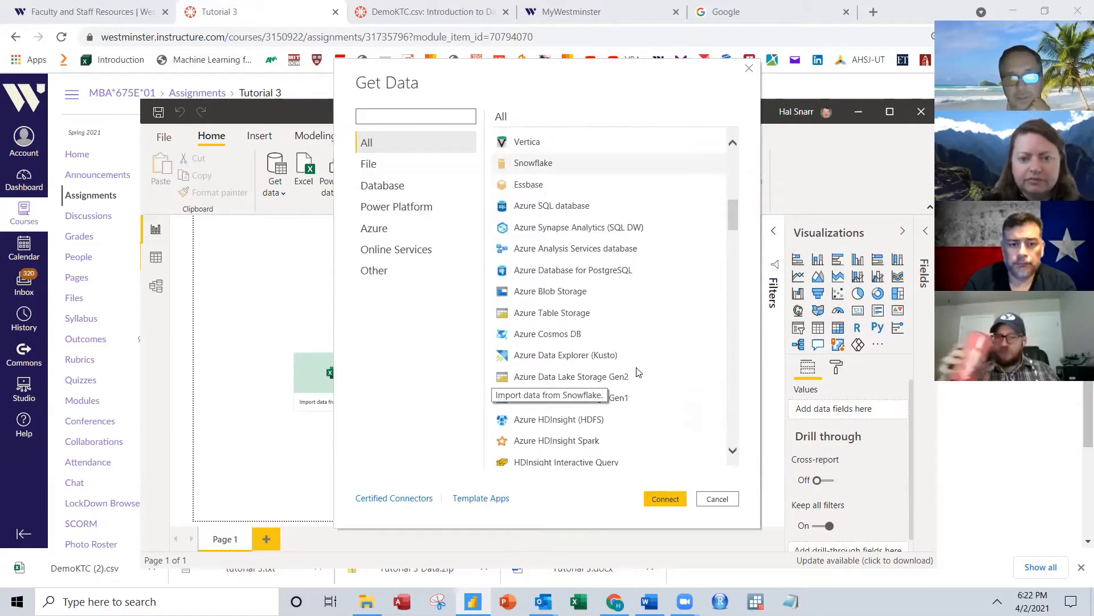
scroll(638, 373, "down", 5)
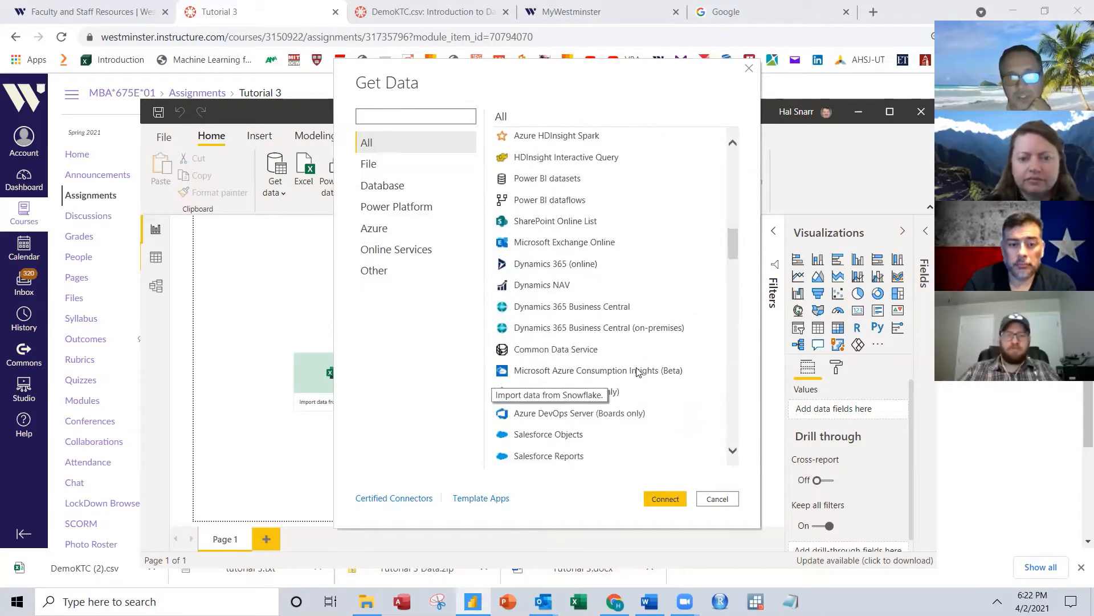
scroll(639, 373, "down", 5)
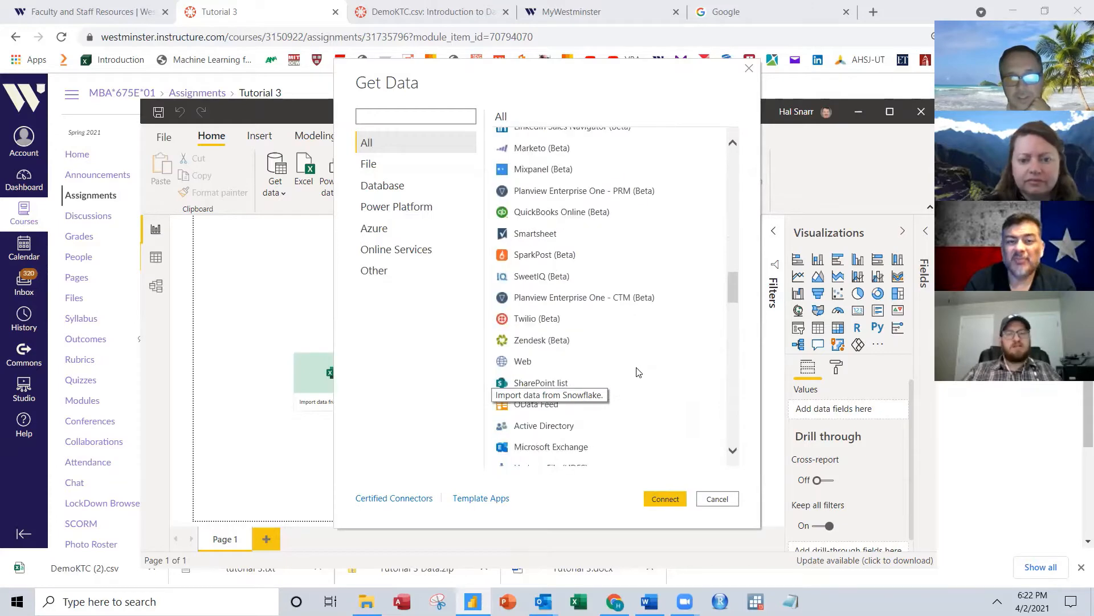
scroll(638, 373, "down", 4)
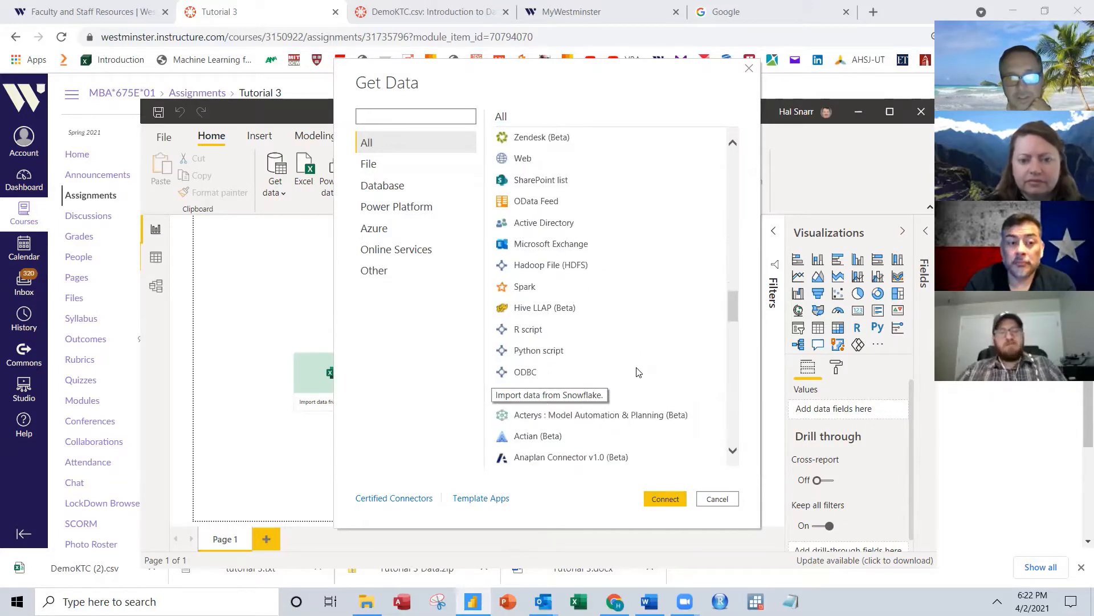
scroll(639, 373, "down", 5)
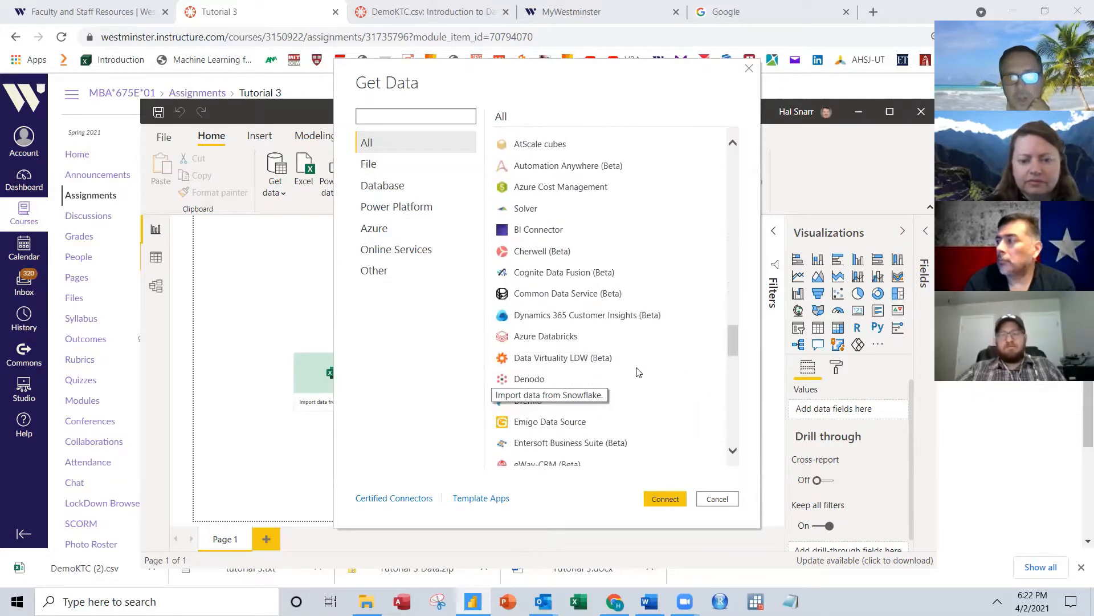
scroll(638, 372, "down", 3)
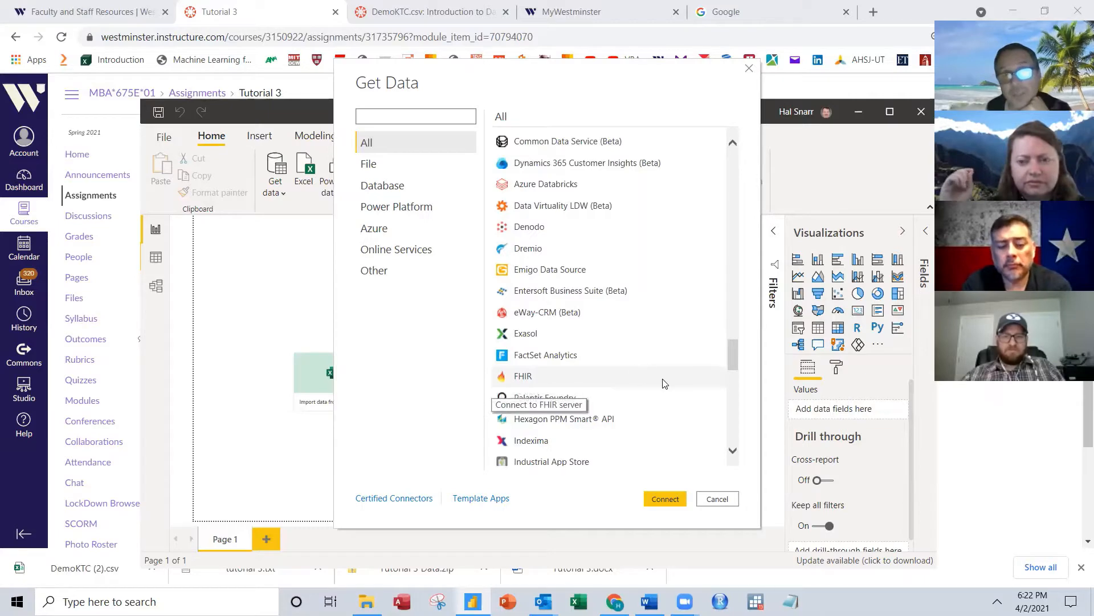
scroll(665, 383, "down", 1)
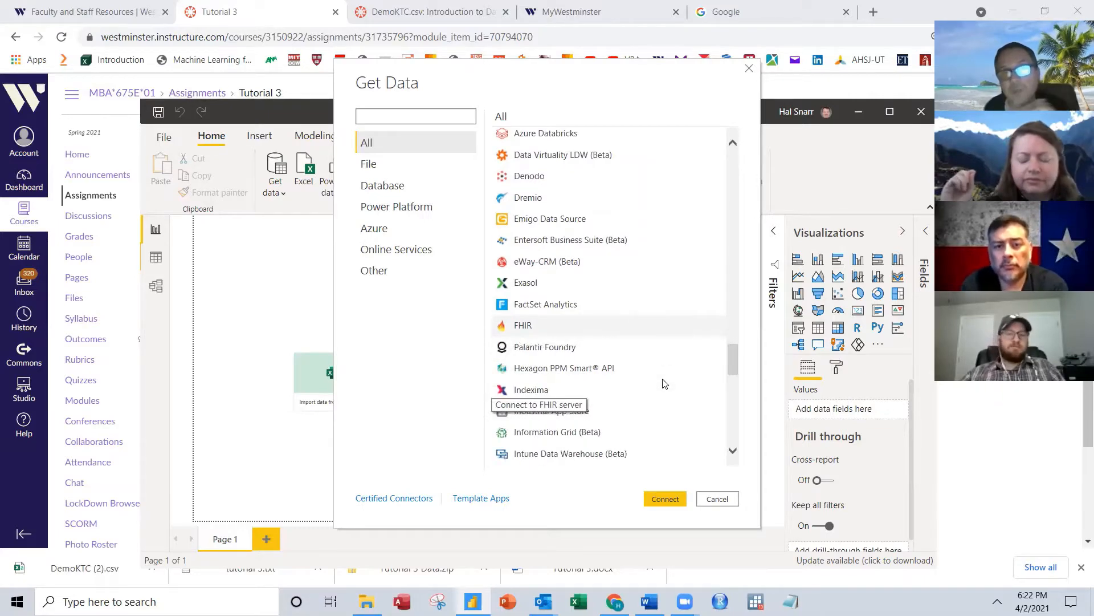
scroll(665, 383, "down", 9)
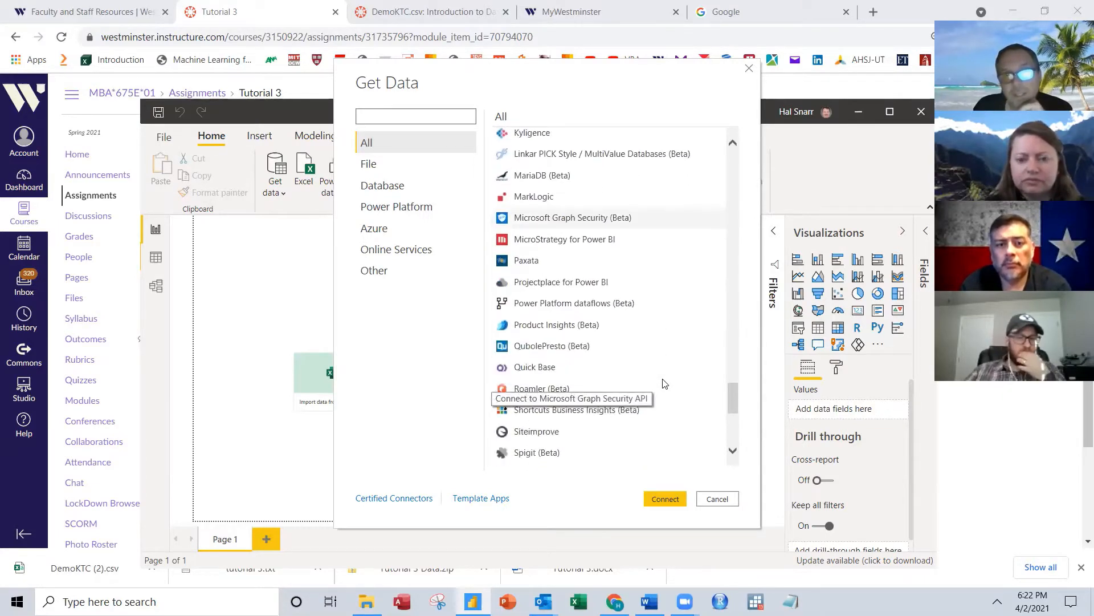
scroll(665, 383, "down", 10)
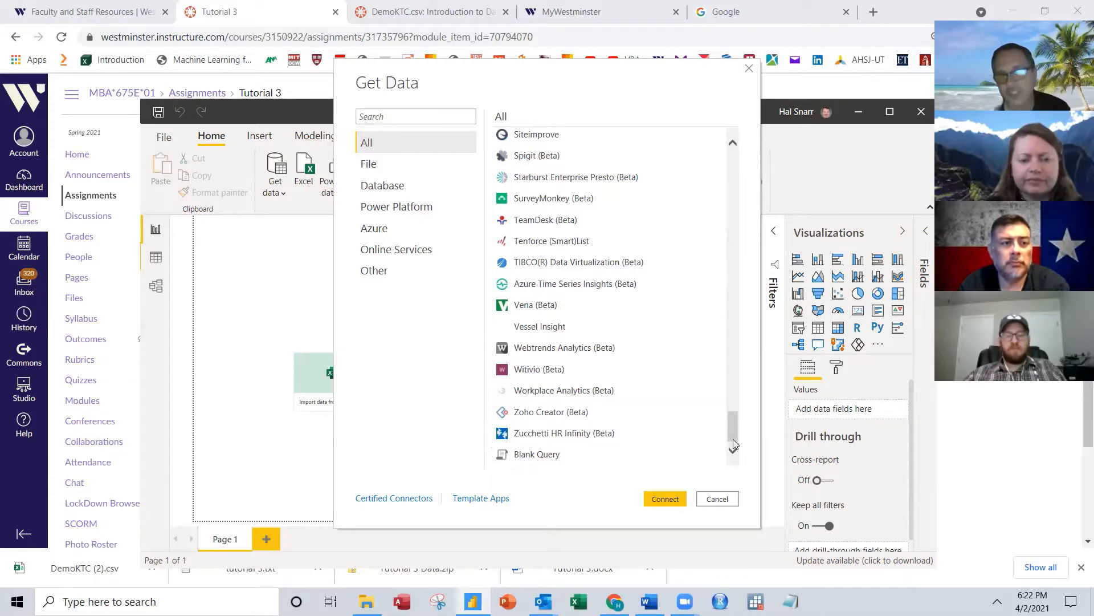
left_click_drag(733, 437, 708, 107)
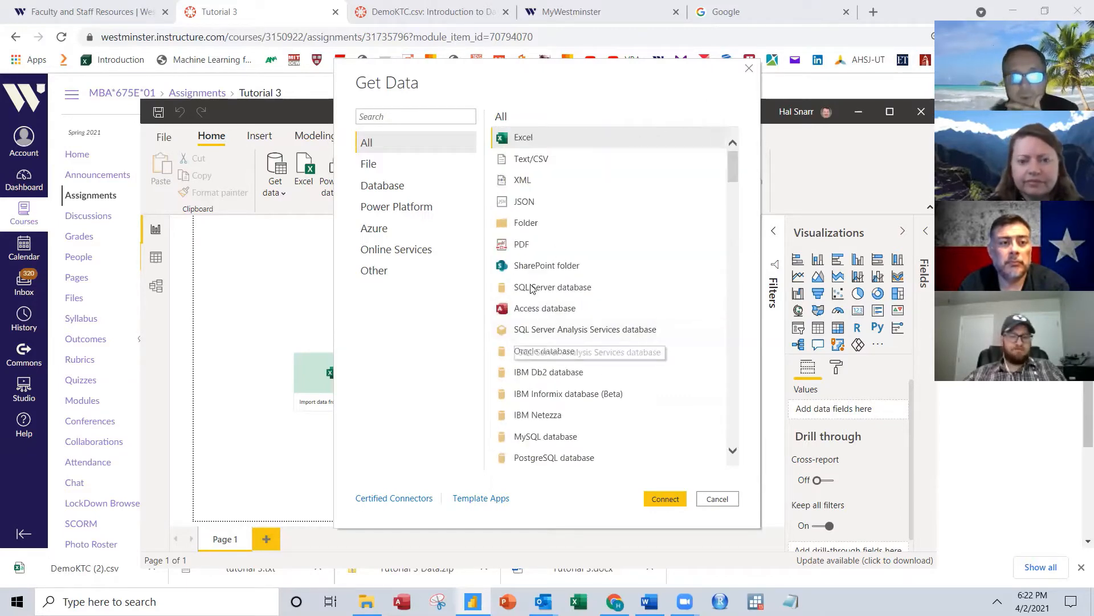
Step: Connect to the Excel workbook StoreManagers.xlsx in the SalesData folder of Downloads and open its Managers table in Power Query Editor
double_click(509, 139)
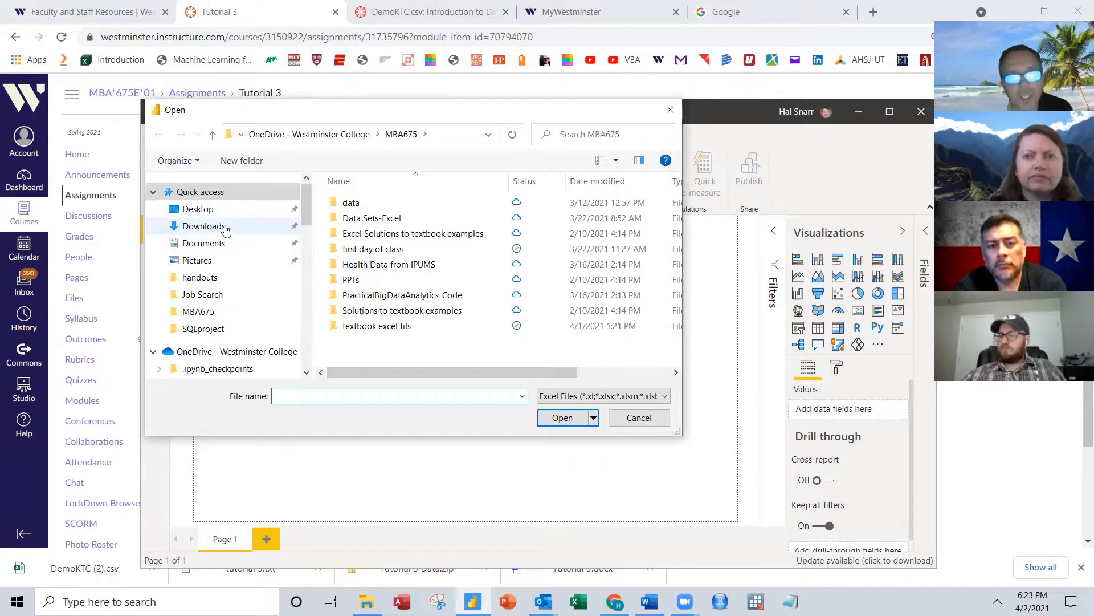
left_click(226, 227)
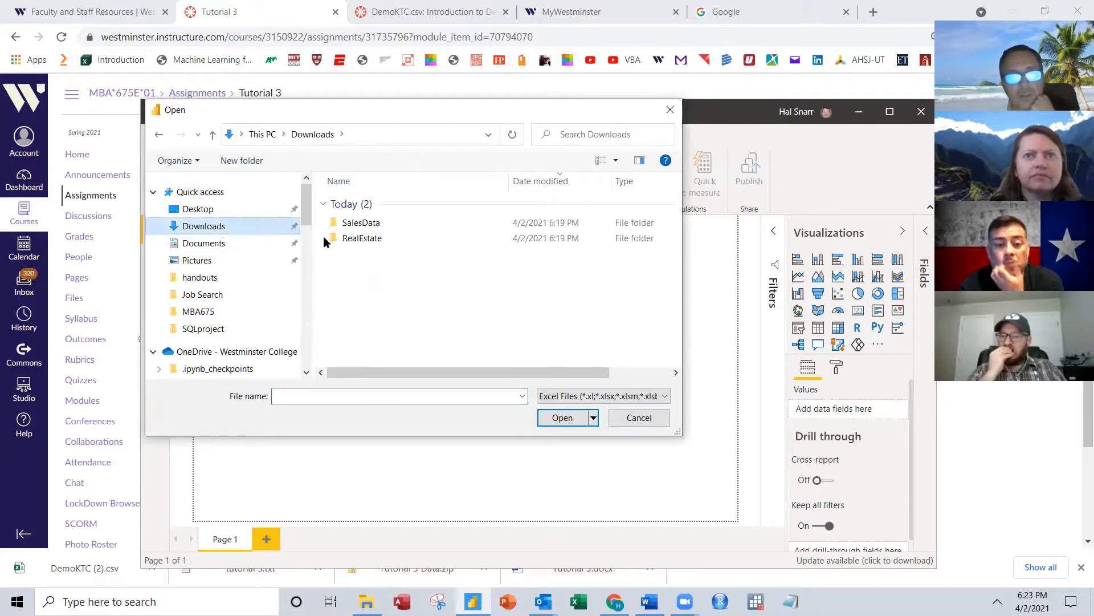
double_click(364, 224)
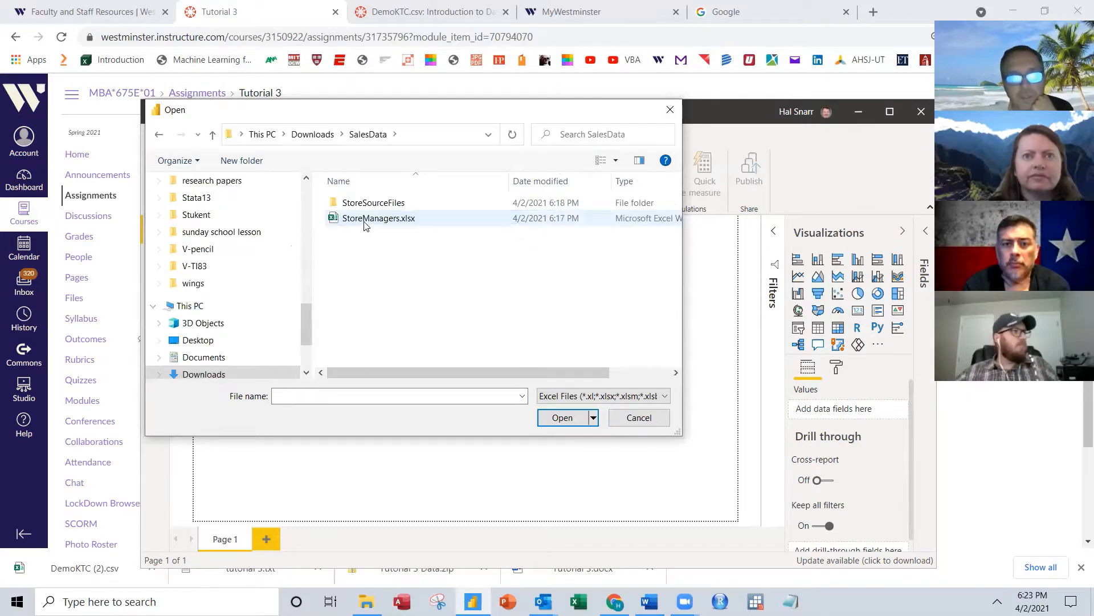
double_click(368, 220)
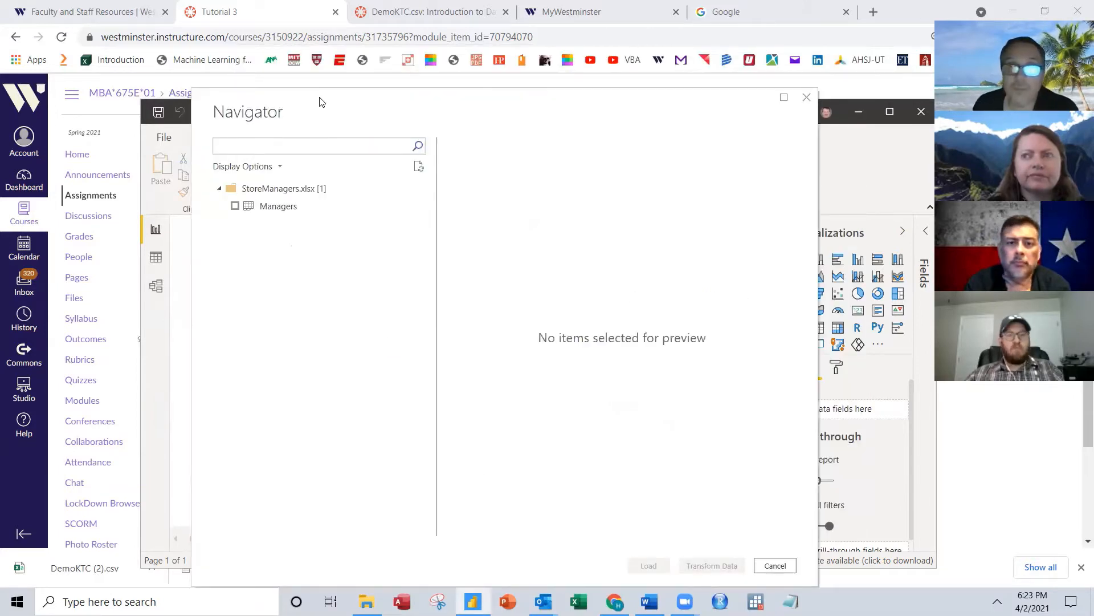
left_click(235, 206)
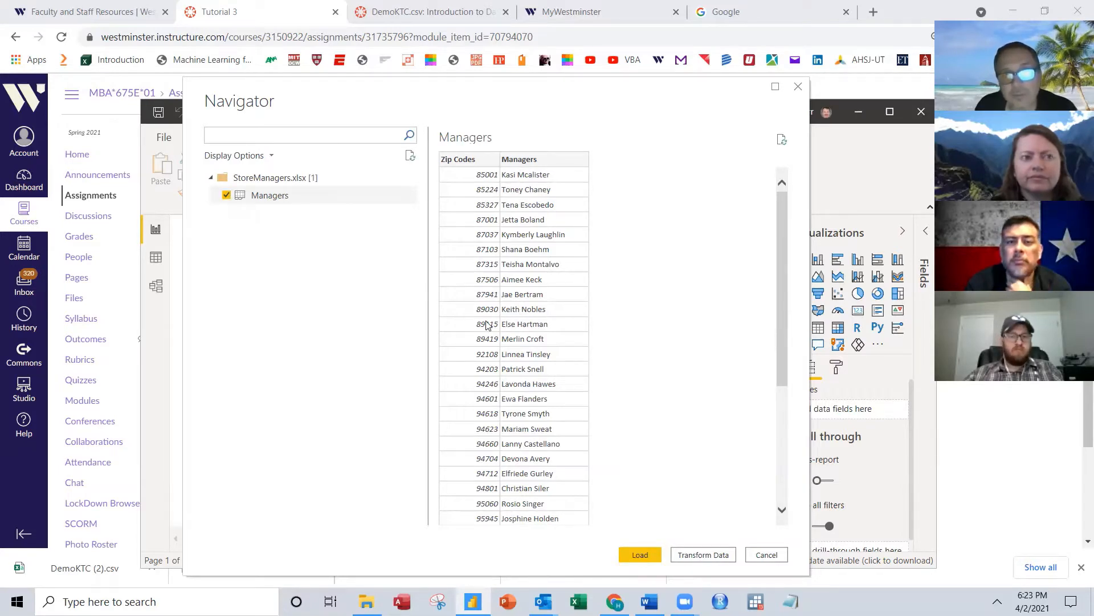
left_click(697, 556)
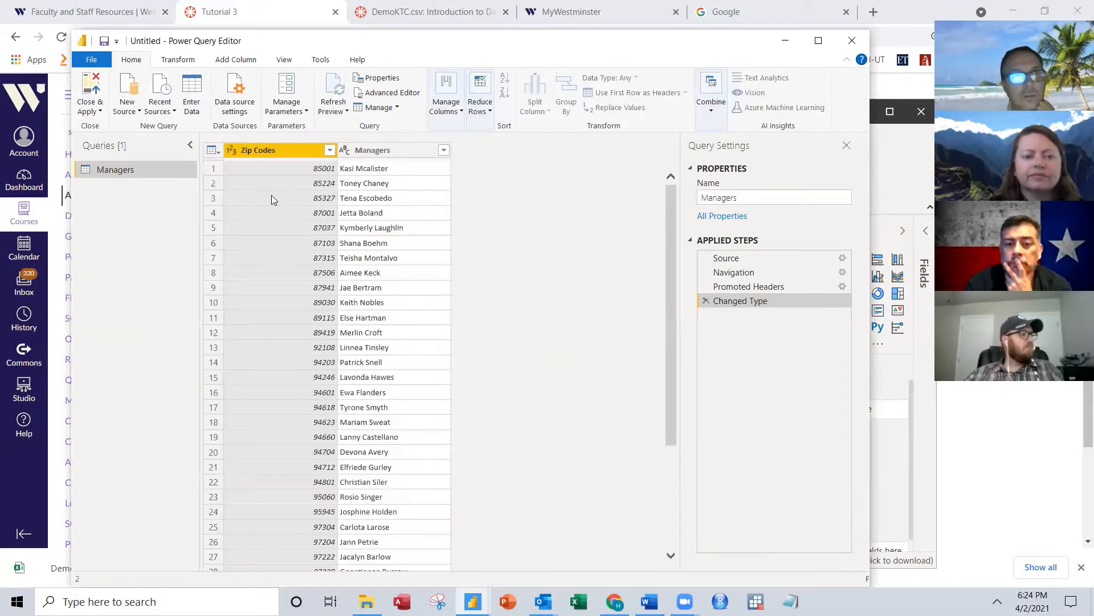
Step: Rearrange the Power BI Desktop and Power Query Editor windows so the editor with the Managers query is in front
left_click_drag(185, 35, 271, 200)
left_click(314, 118)
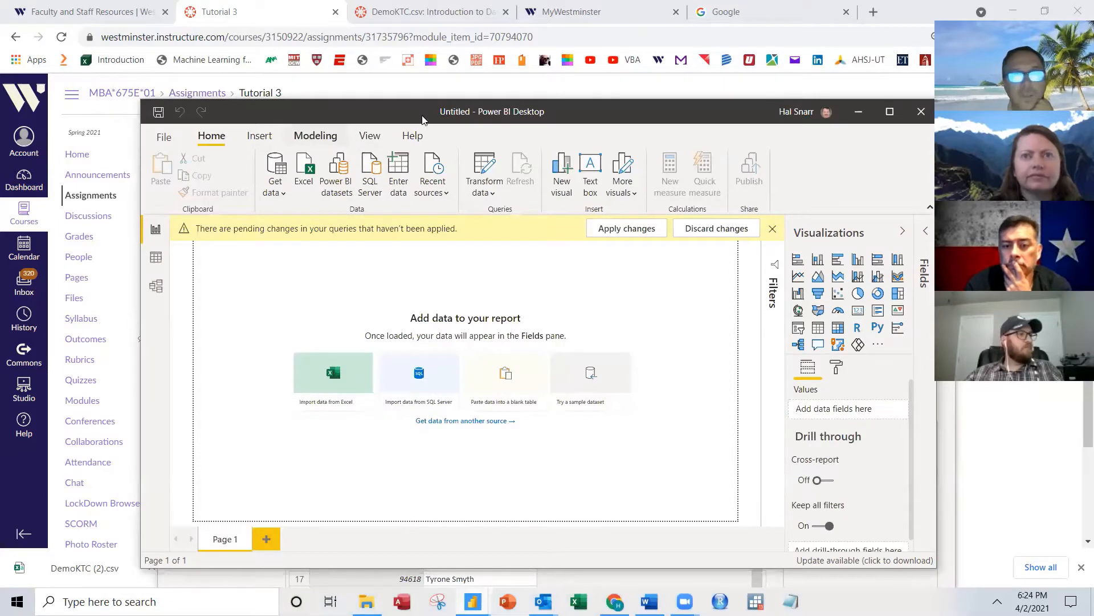
left_click_drag(423, 112, 445, 273)
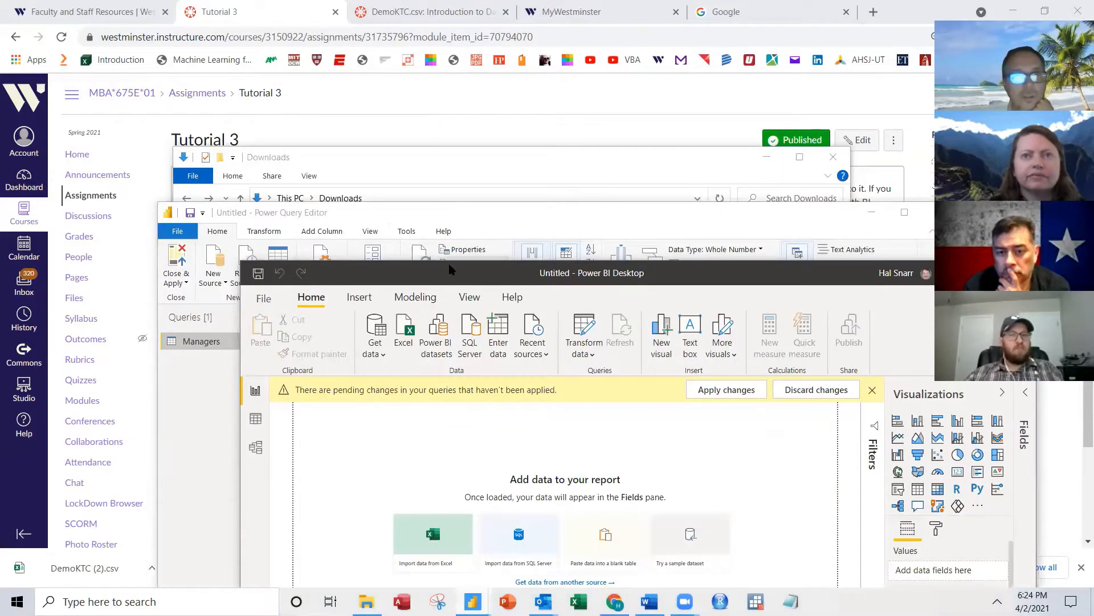
left_click(443, 222)
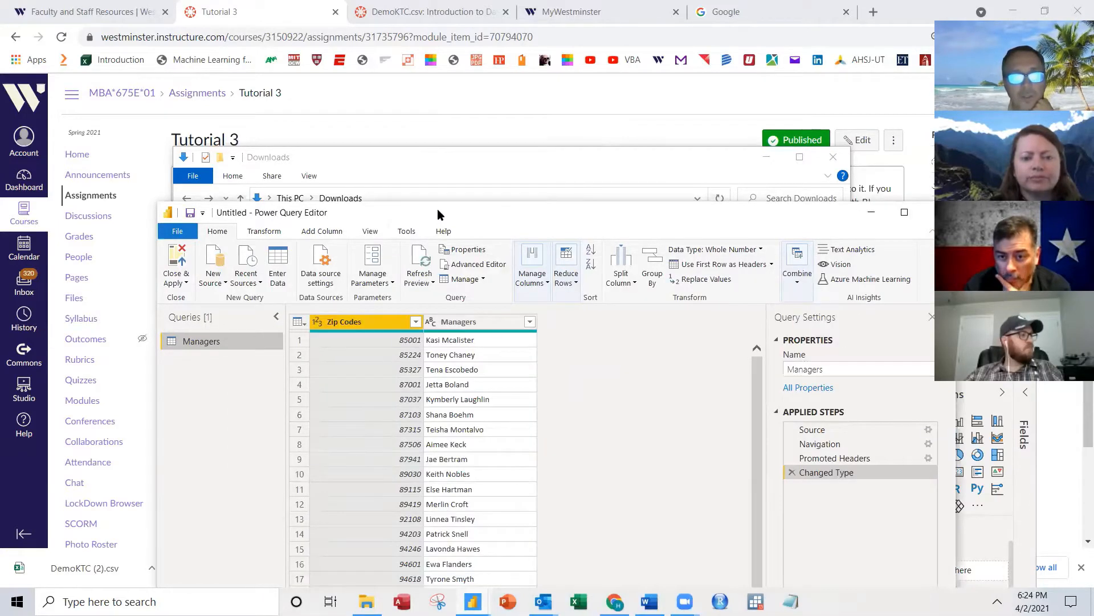
left_click_drag(437, 214, 412, 88)
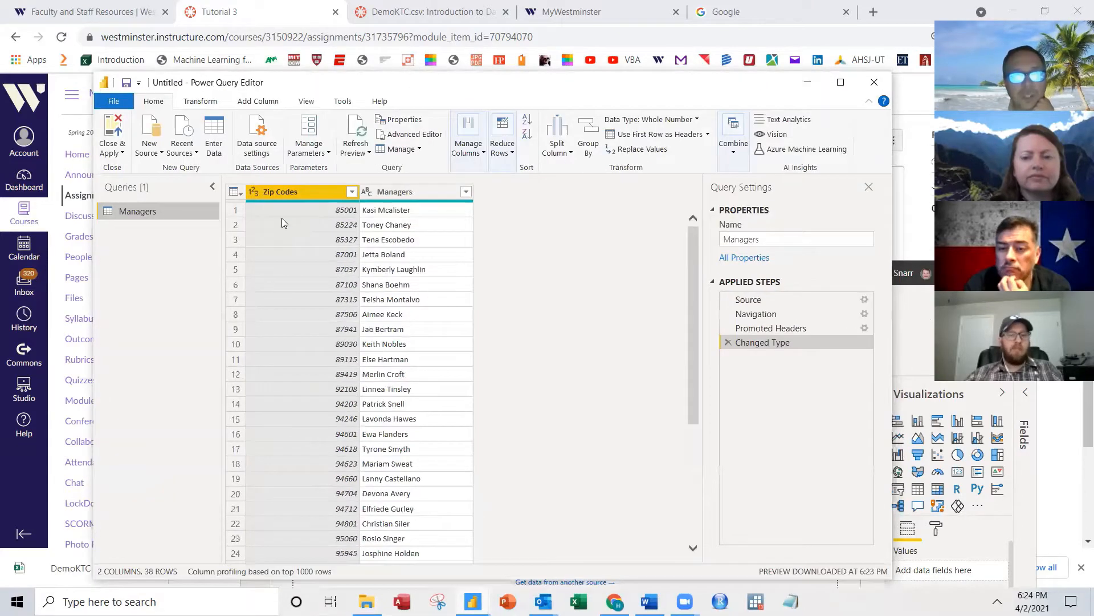
Step: Set the data type of the Zip Codes column in the Managers query to Whole Number
left_click(253, 194)
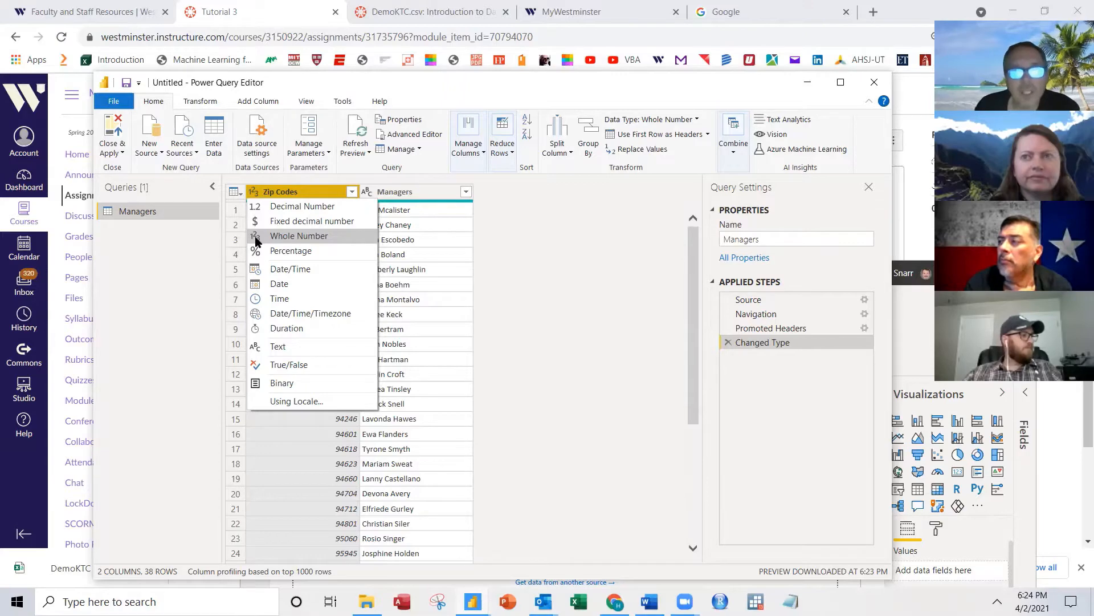
left_click(256, 236)
left_click(252, 192)
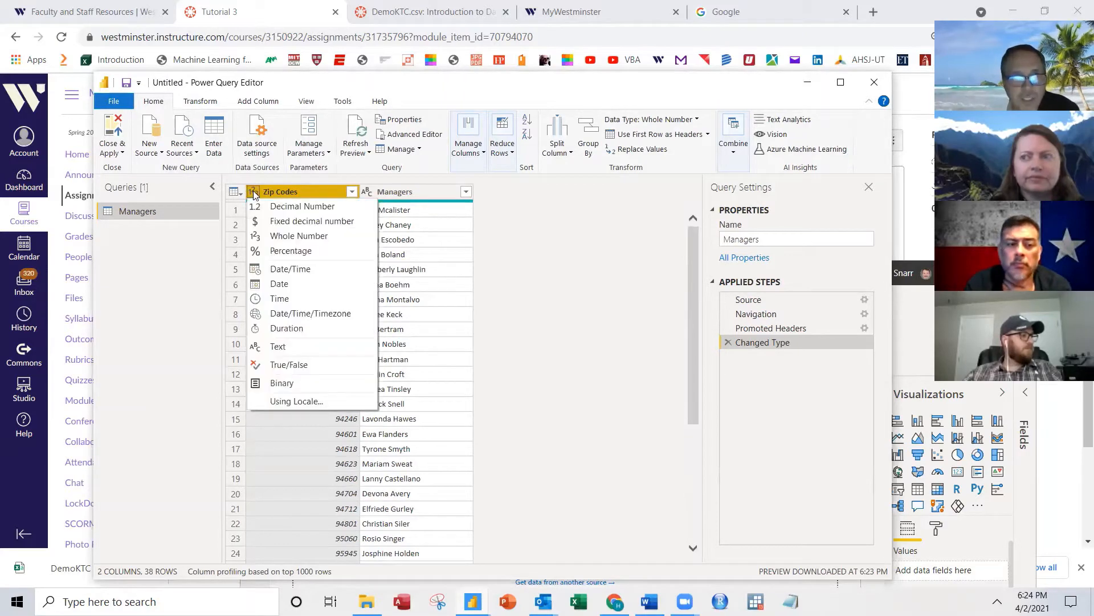
left_click(256, 235)
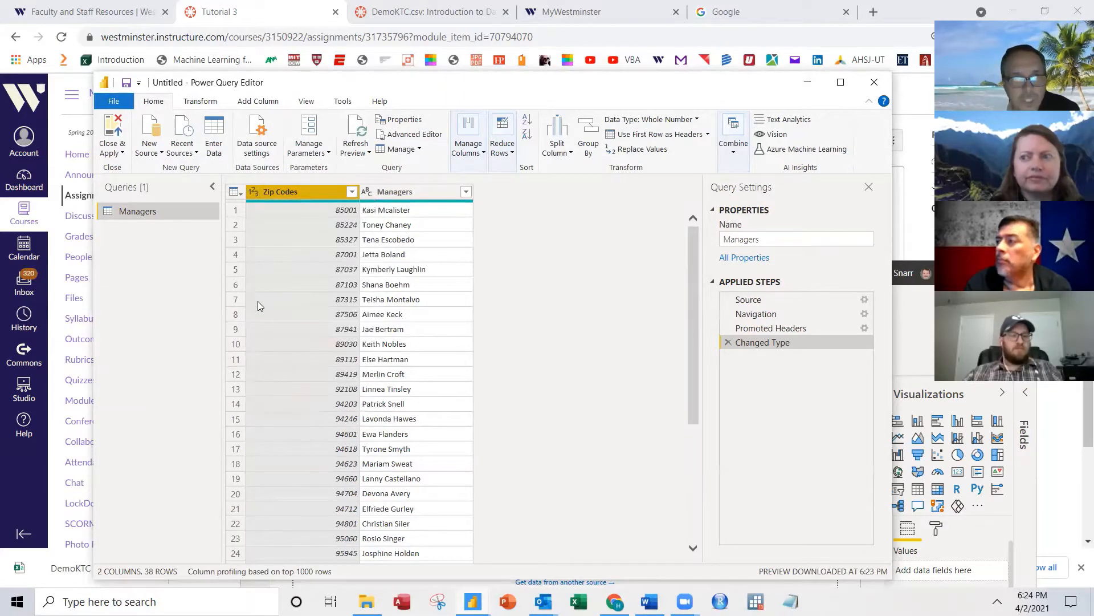
left_click(252, 190)
left_click(256, 235)
left_click(253, 192)
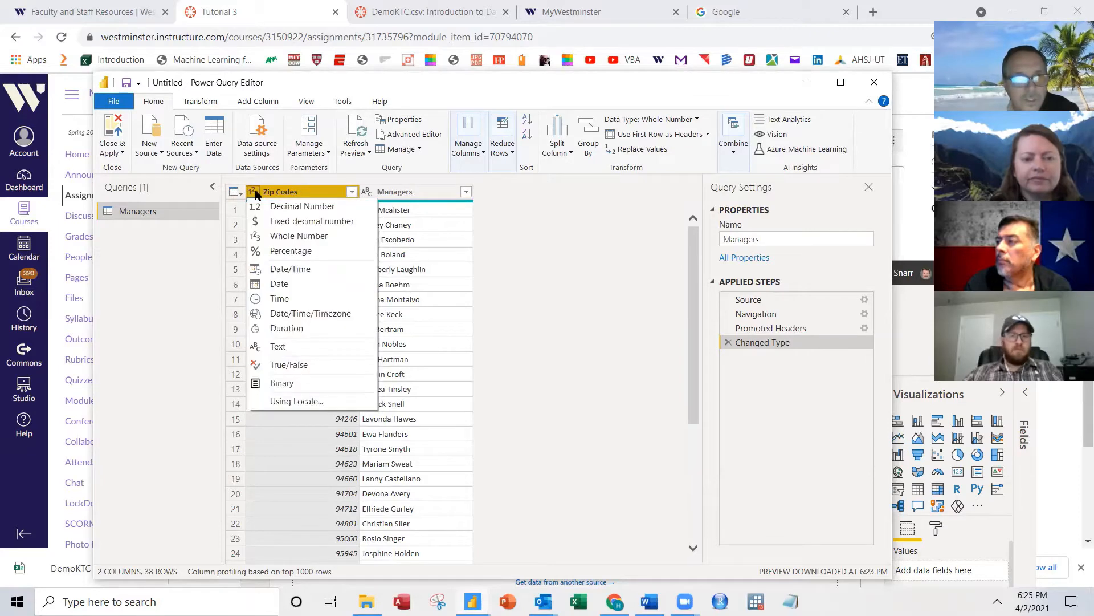
left_click(257, 236)
left_click(255, 192)
left_click(255, 193)
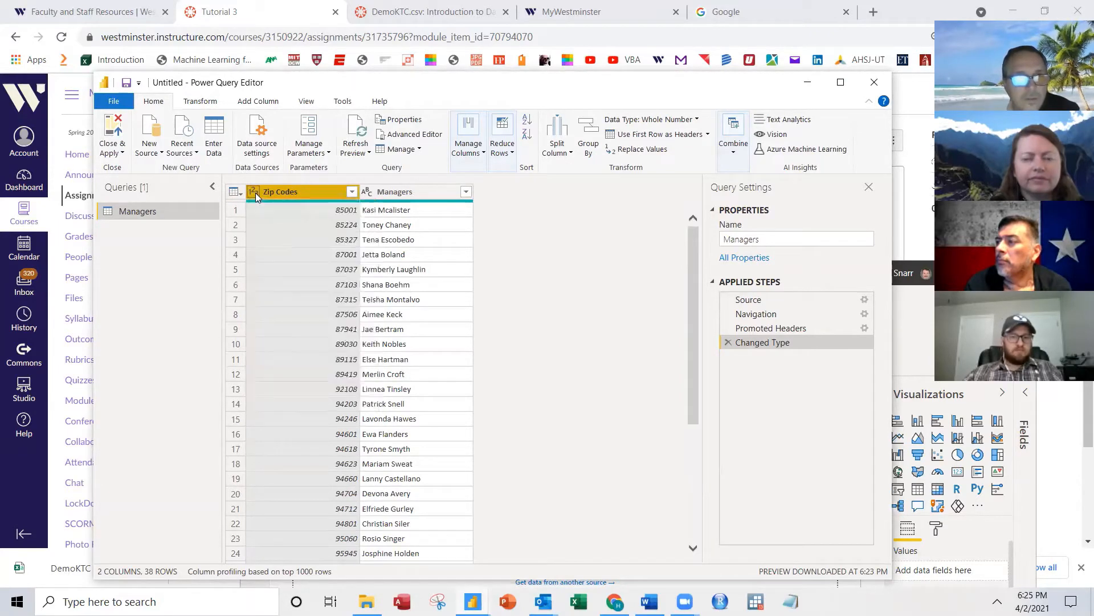
left_click(255, 193)
left_click(266, 235)
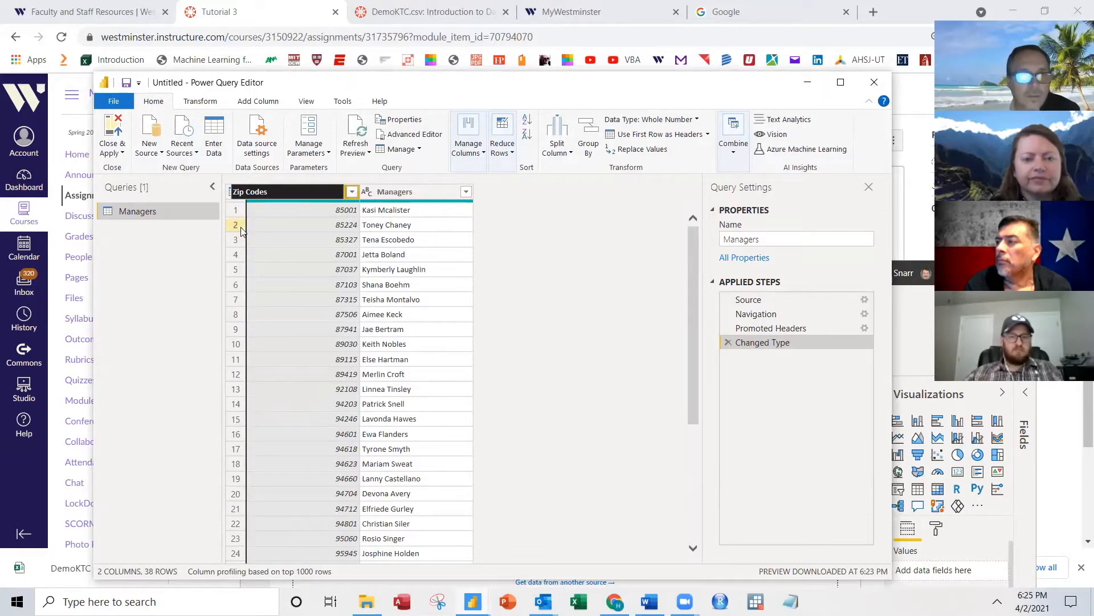
left_click(251, 194)
left_click(266, 236)
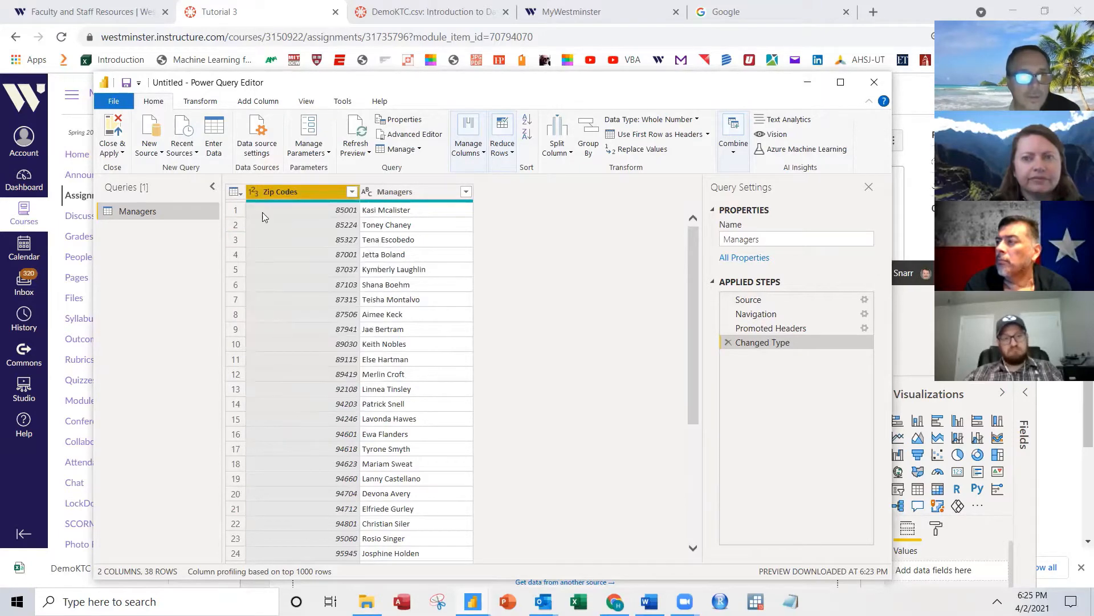
Step: Change the data type of the Zip Codes column in the Managers query to Text, replacing the current conversion
left_click(253, 191)
right_click(269, 191)
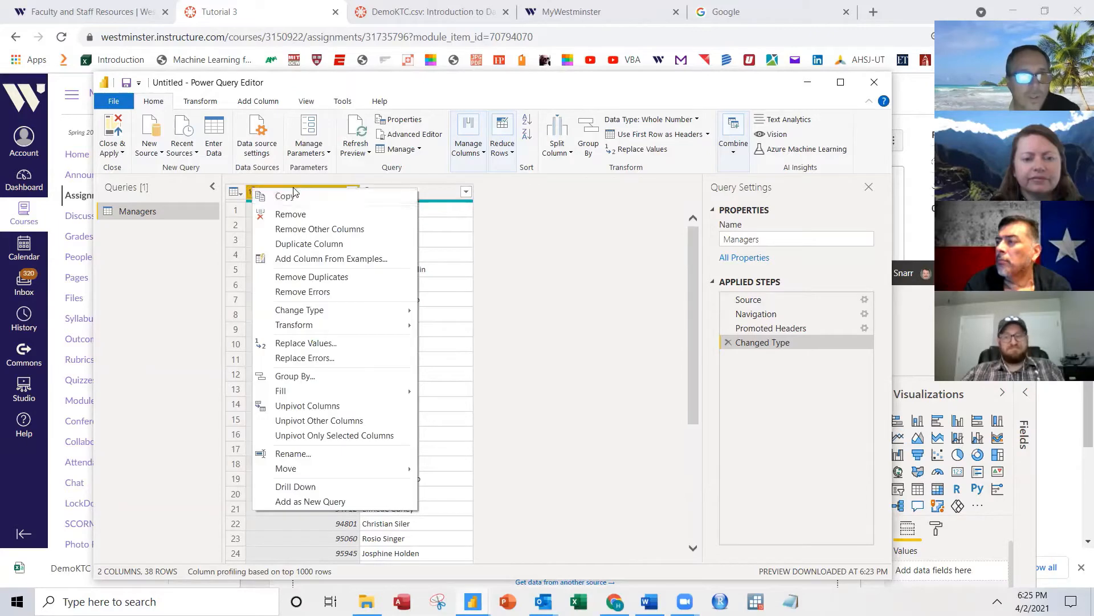
left_click(297, 192)
right_click(299, 190)
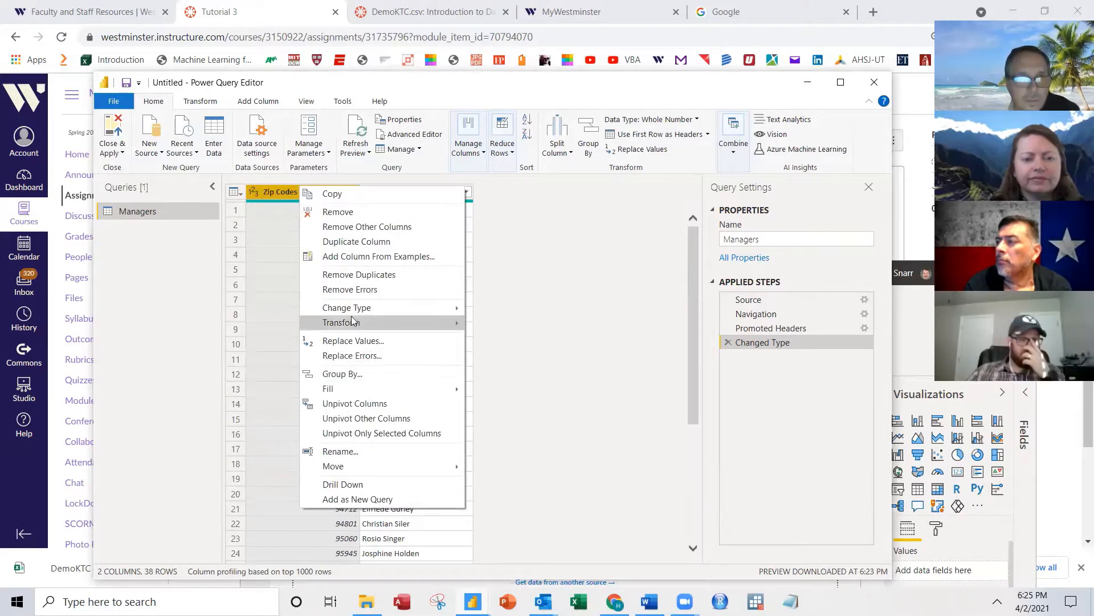
mouse_move(362, 311)
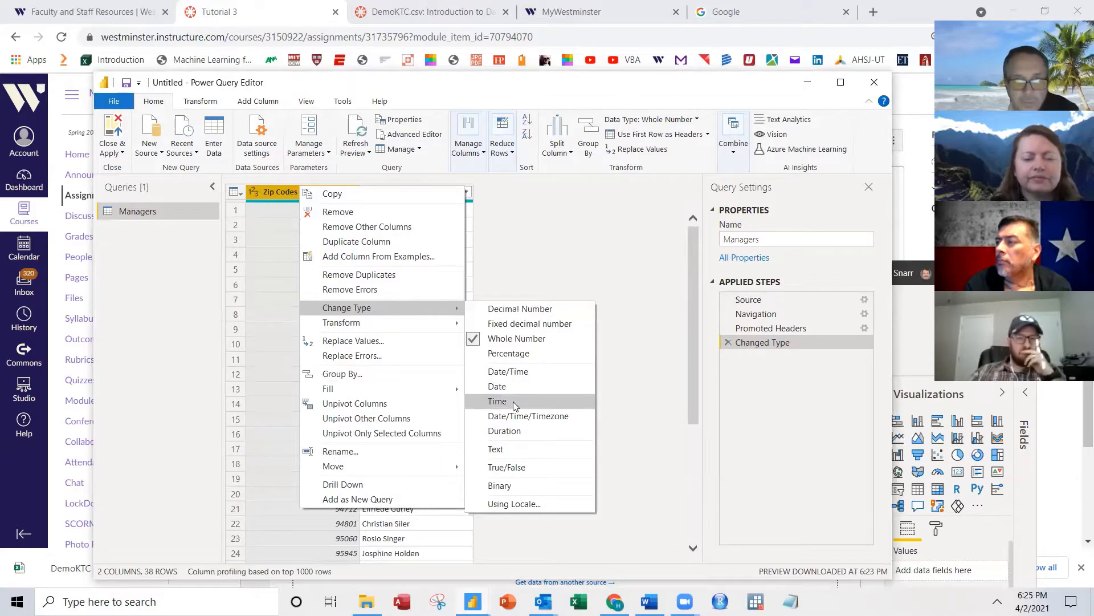
left_click(521, 448)
left_click(542, 336)
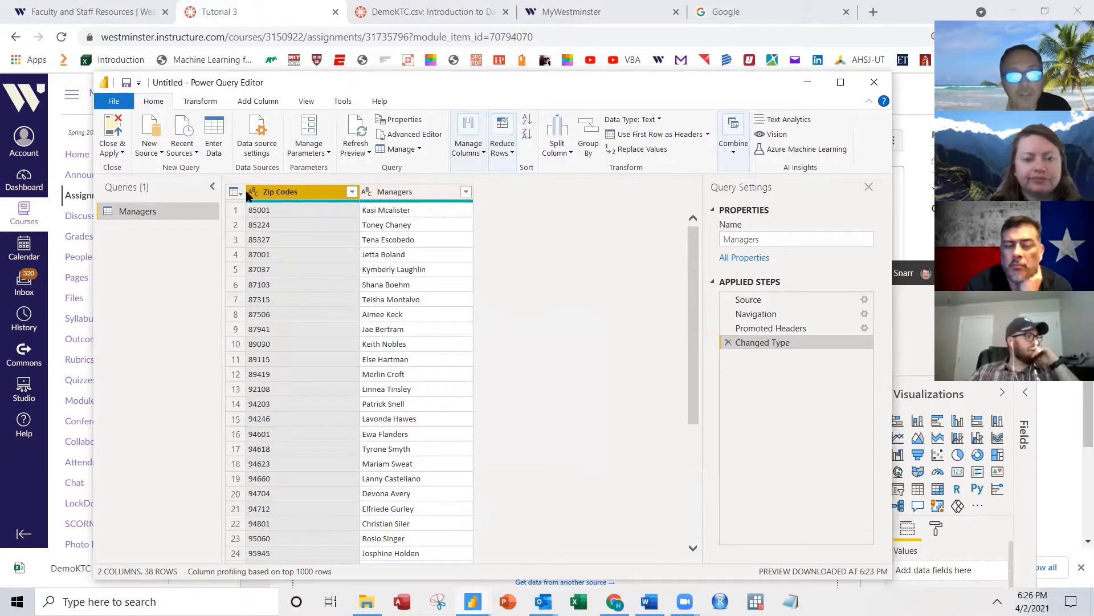
Step: Start a new data source connection of type Folder from the complete source list
left_click(150, 153)
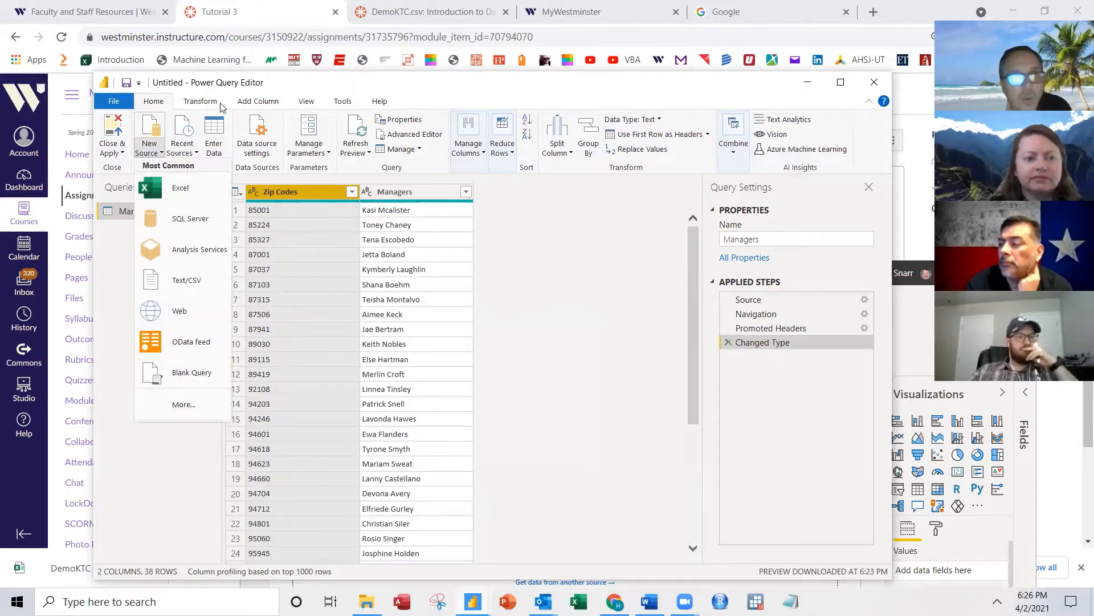
left_click(183, 406)
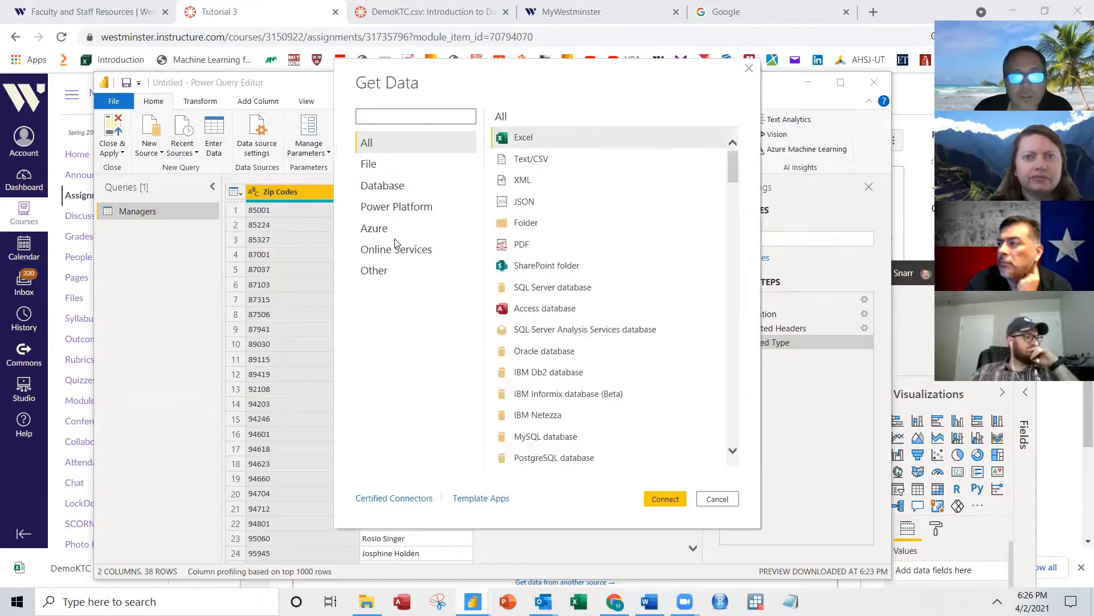
left_click(524, 223)
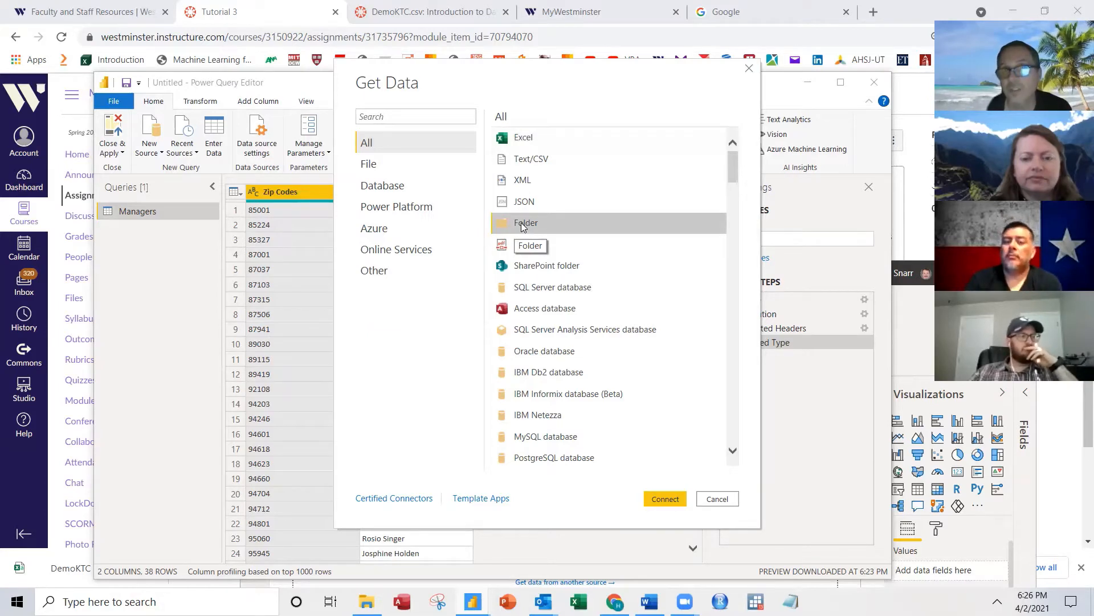
left_click(665, 501)
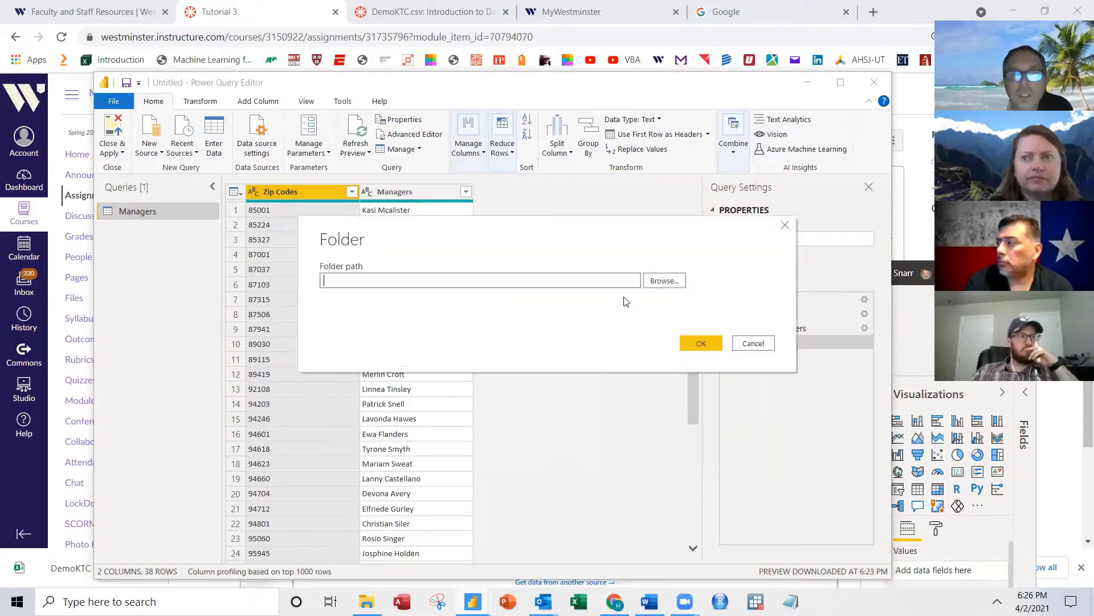
Step: Browse to the StoreSourceFiles folder inside SalesData in Downloads and choose it as the folder path
left_click(661, 281)
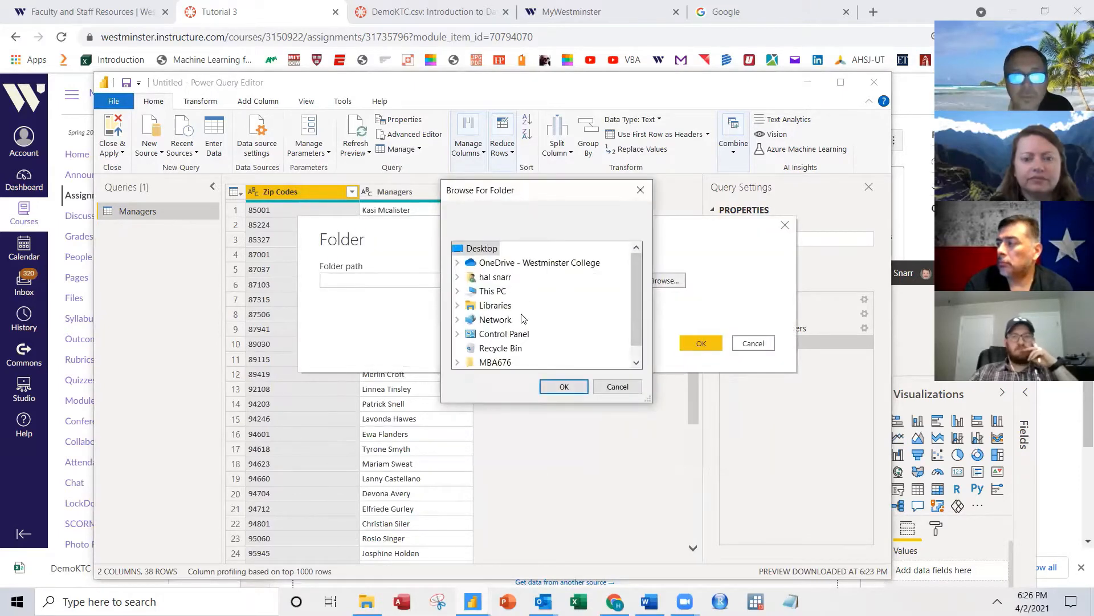
left_click(504, 279)
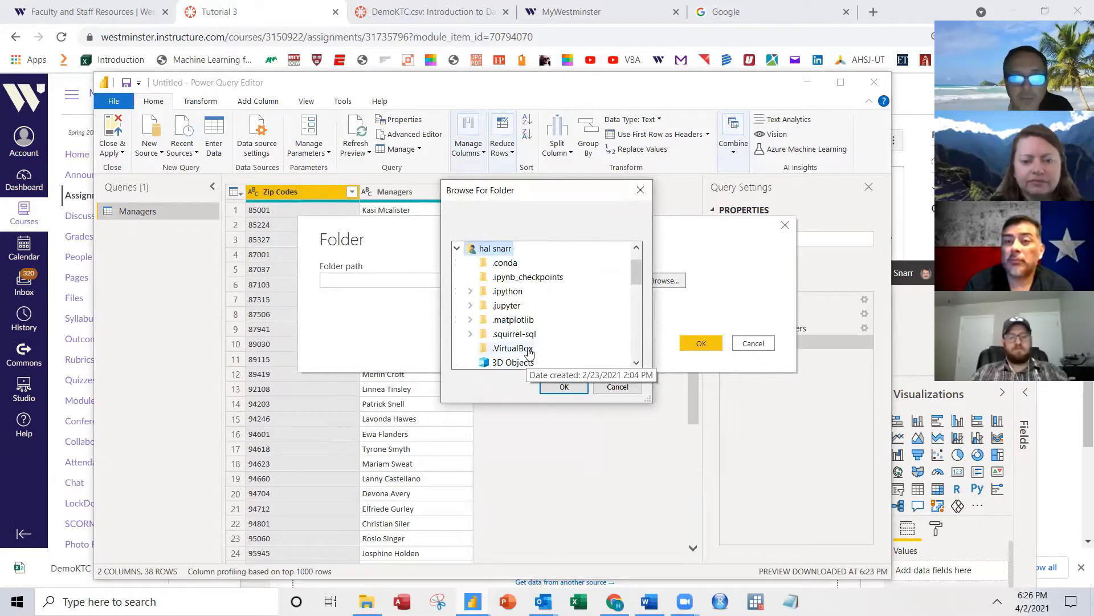
scroll(529, 352, "down", 3)
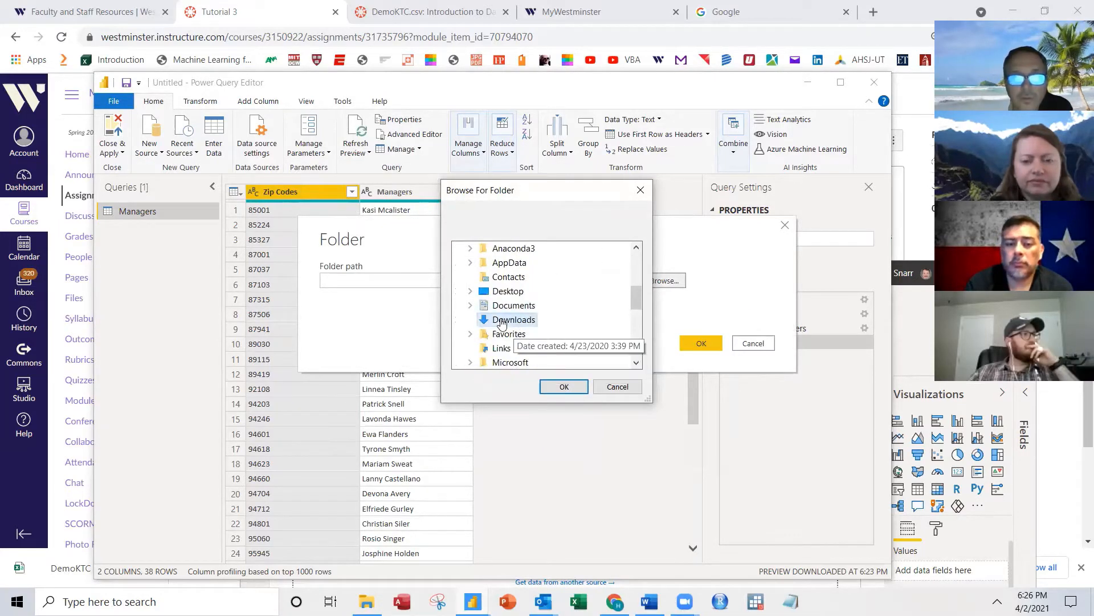
double_click(501, 320)
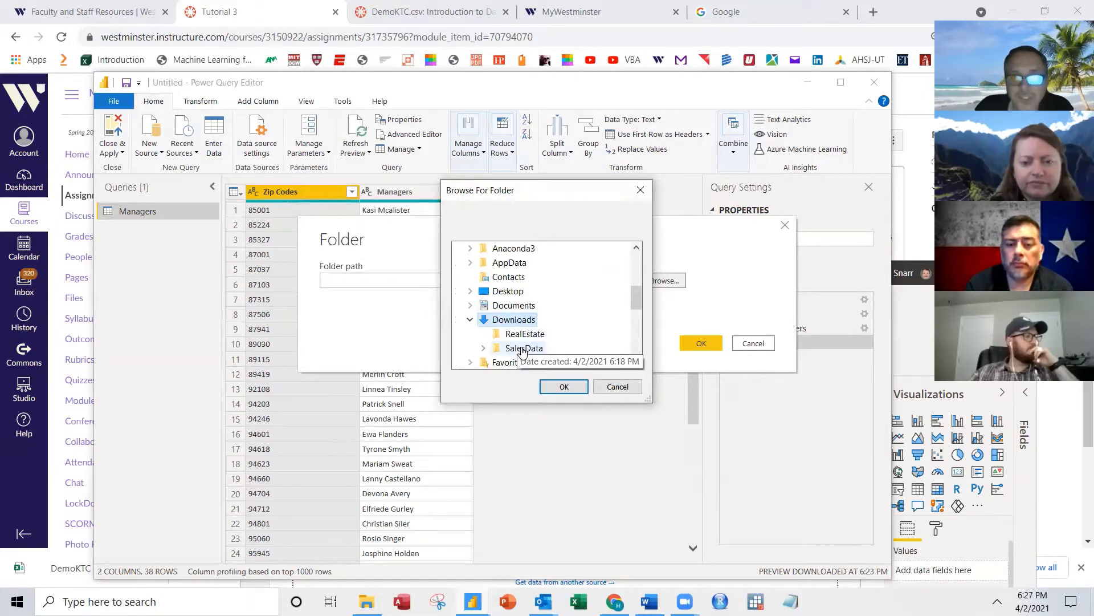
double_click(522, 349)
scroll(571, 327, "down", 1)
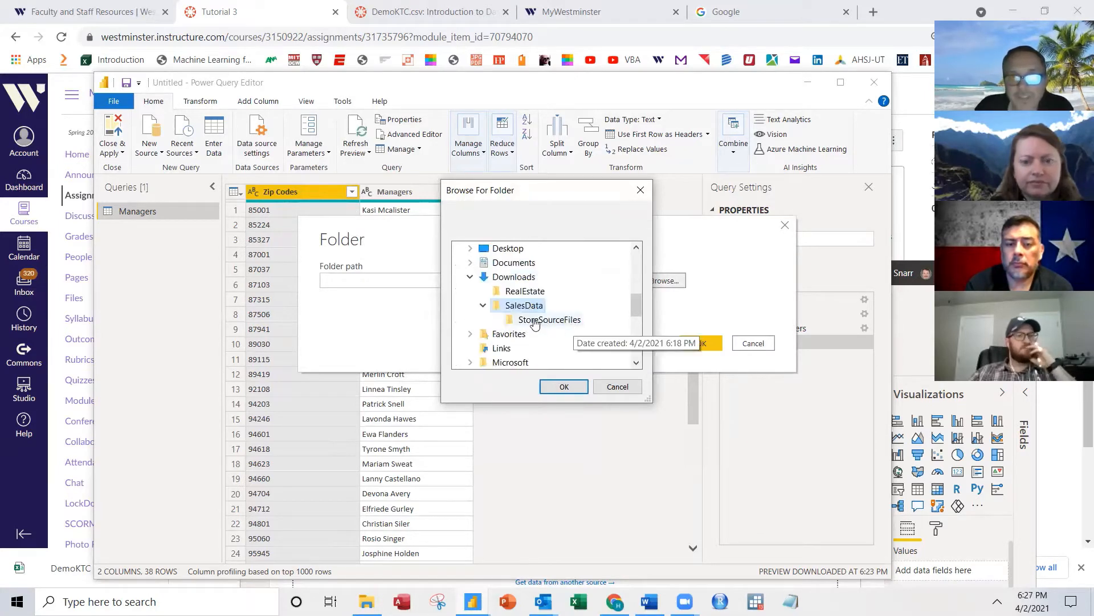
left_click(483, 306)
left_click(484, 306)
left_click(483, 306)
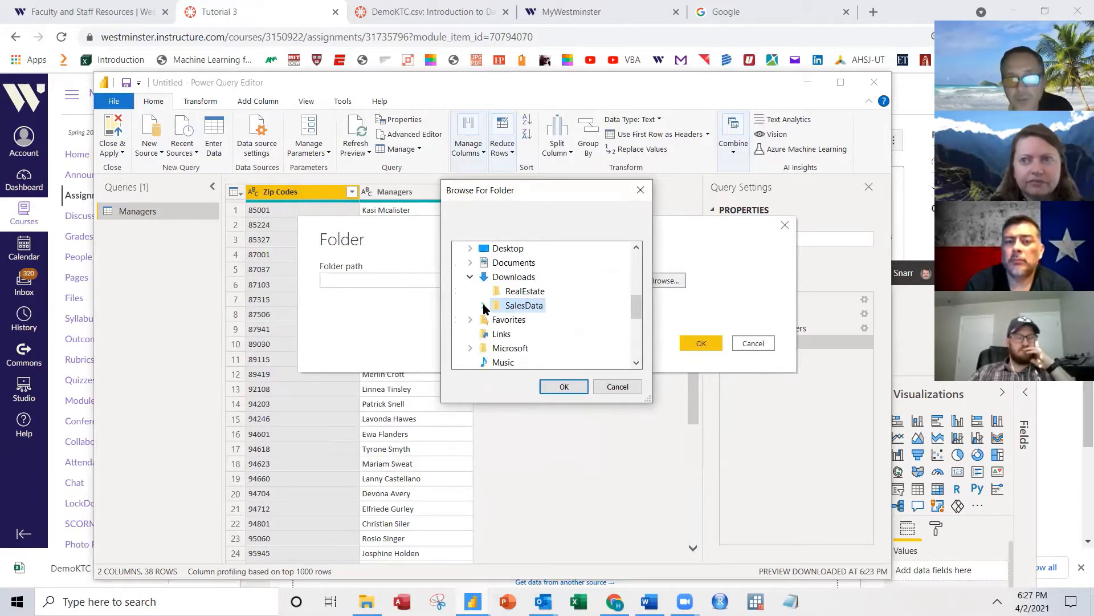
left_click(483, 306)
left_click(523, 321)
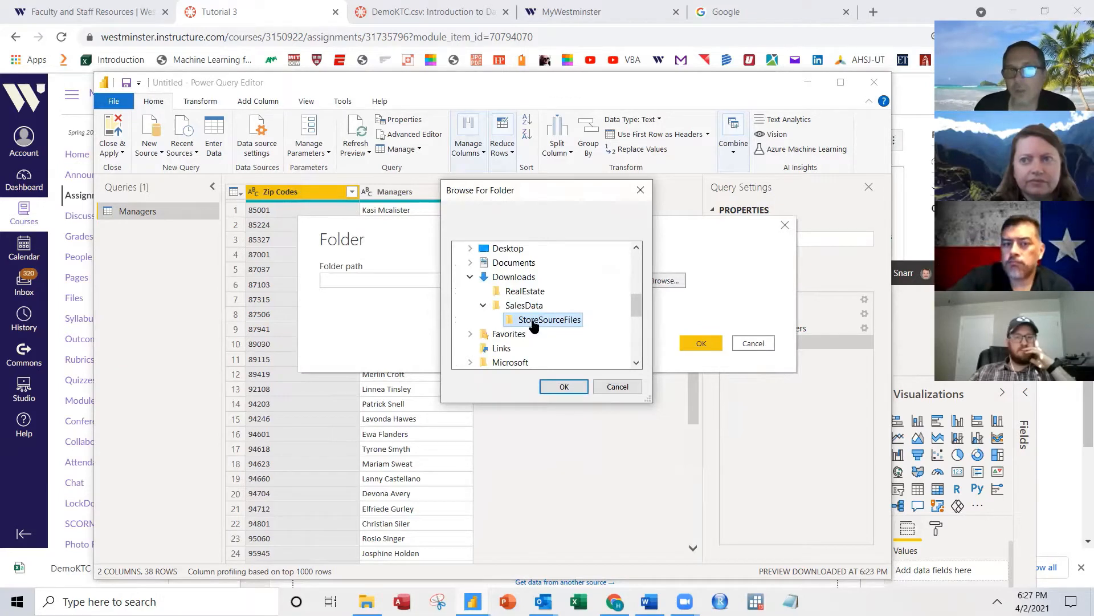
left_click(563, 387)
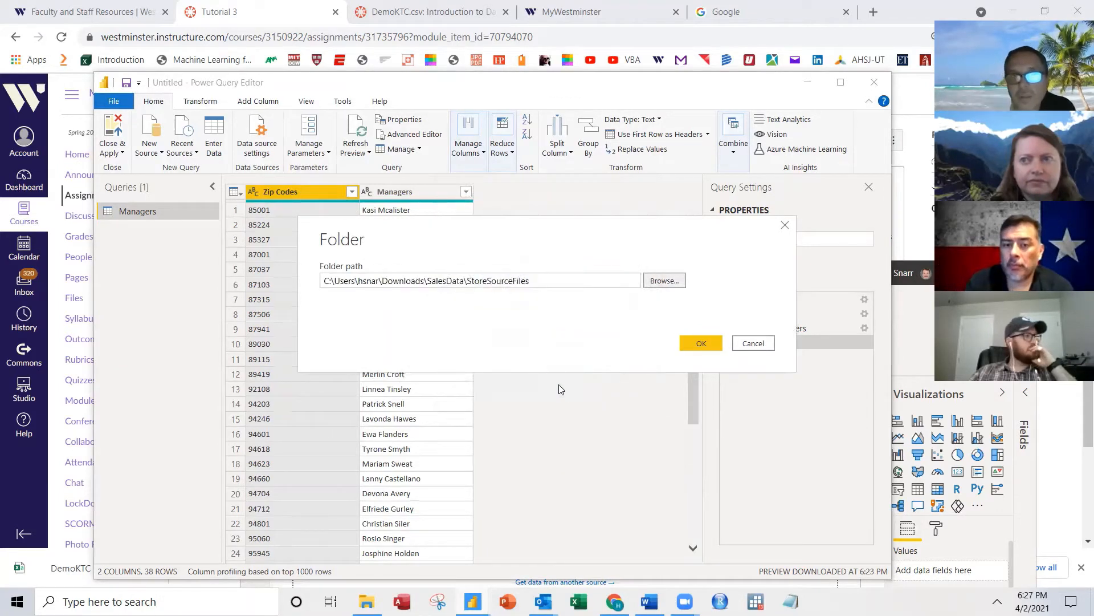
Step: Confirm the StoreSourceFiles folder path and load its file list as a query for transformation, without combining the files
left_click_drag(532, 281, 264, 291)
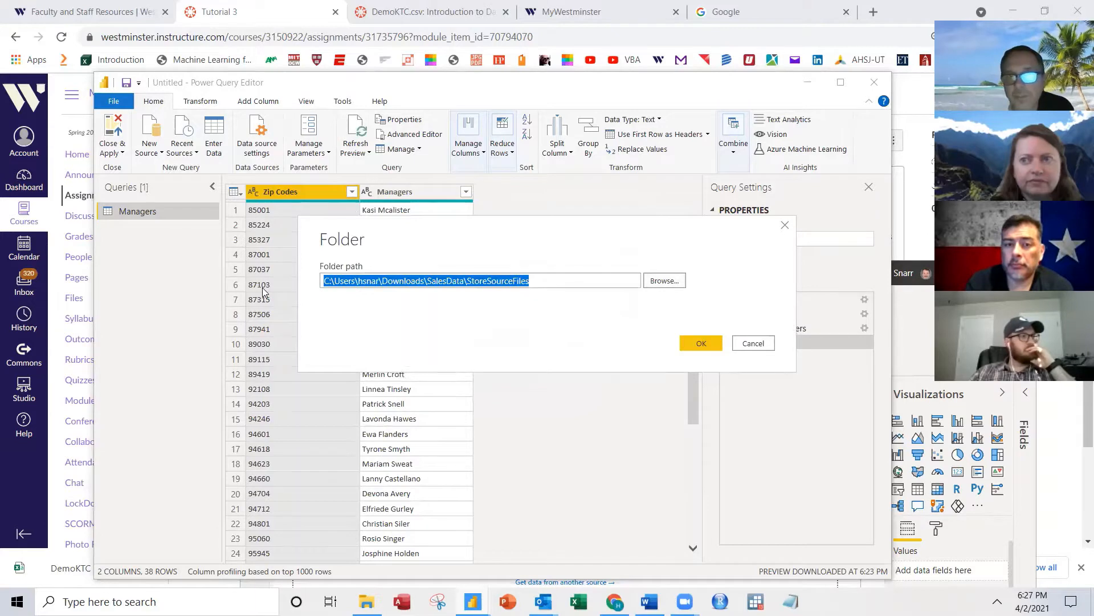
left_click(698, 344)
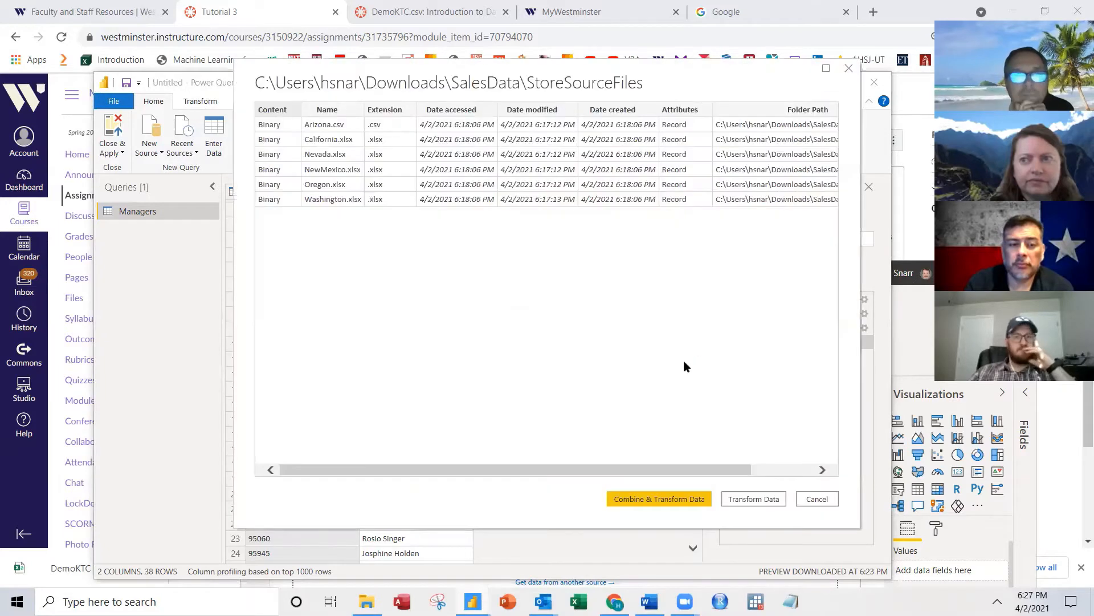
left_click(752, 499)
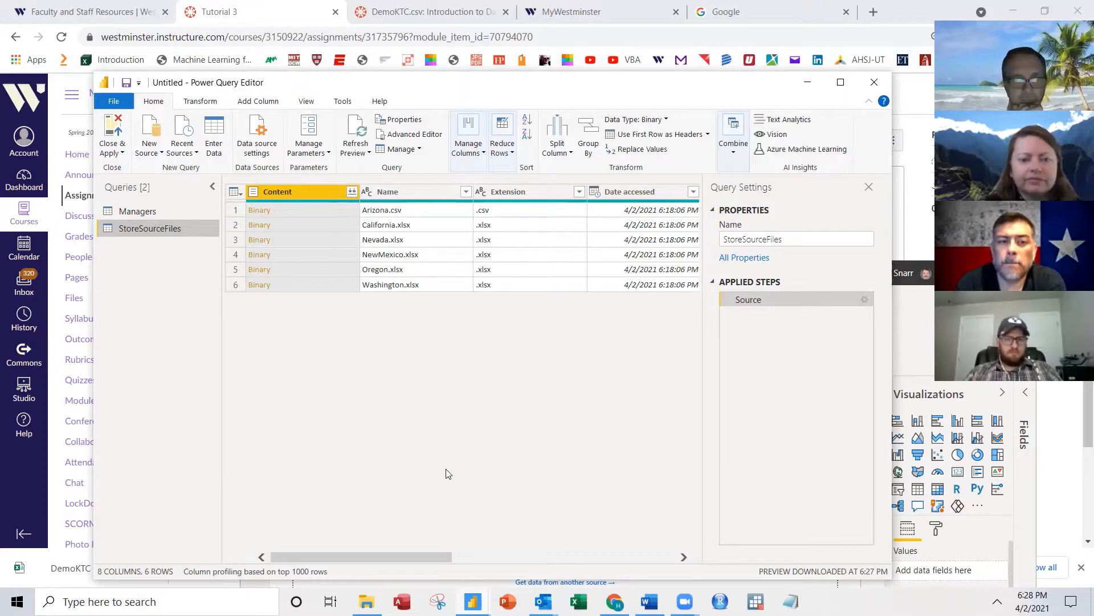
Step: Switch to File Explorer, open Arizona.csv from the SalesData\StoreSourceFiles folder in Excel despite the format mismatch, and enable editing
left_click(367, 601)
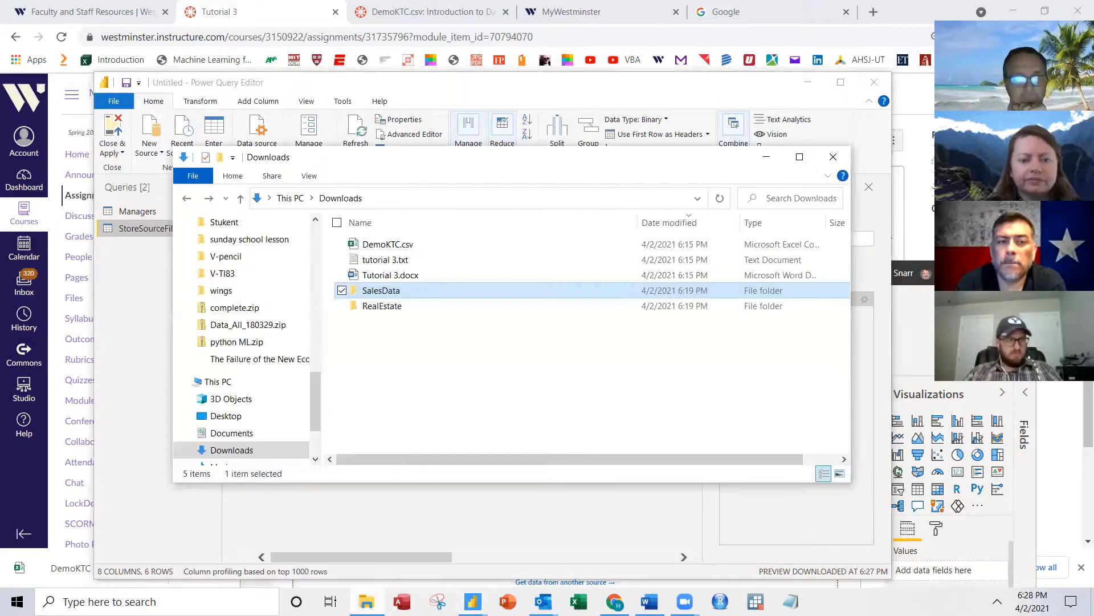
double_click(370, 292)
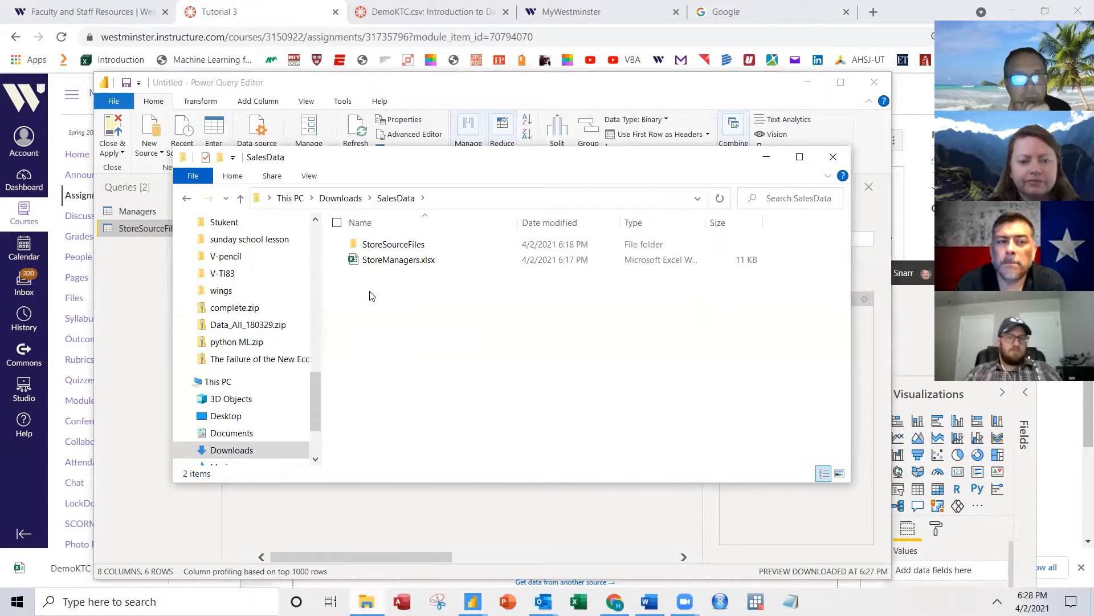
double_click(388, 244)
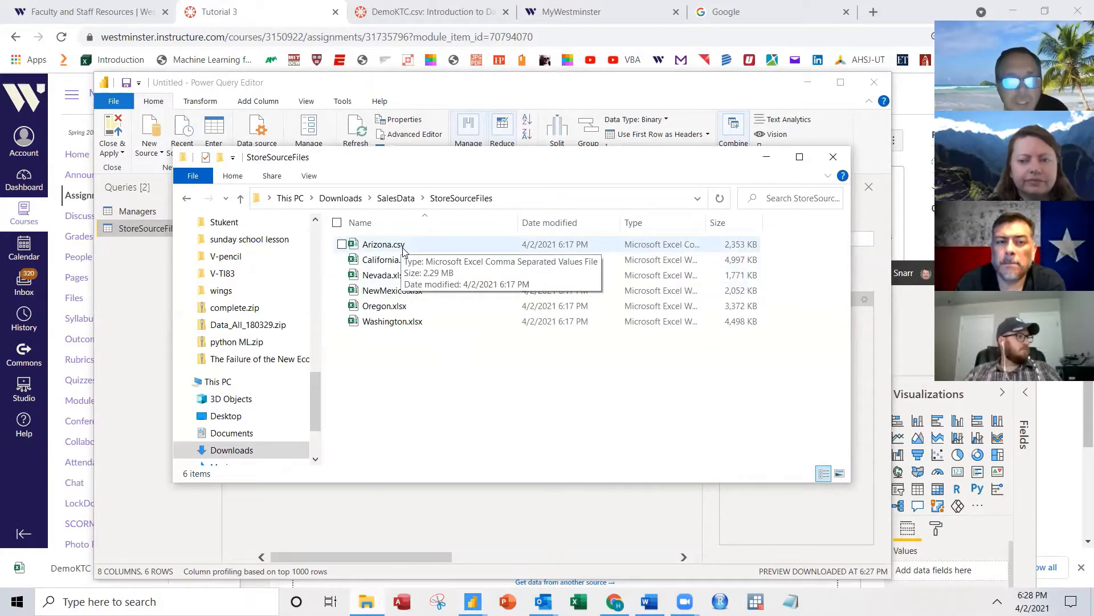
right_click(402, 247)
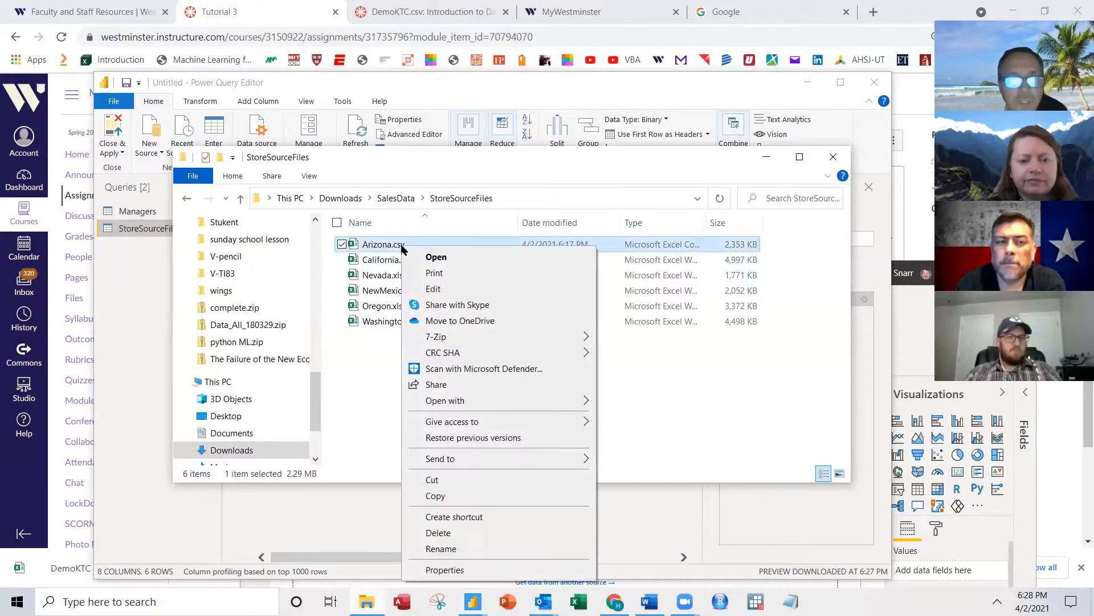
left_click(447, 257)
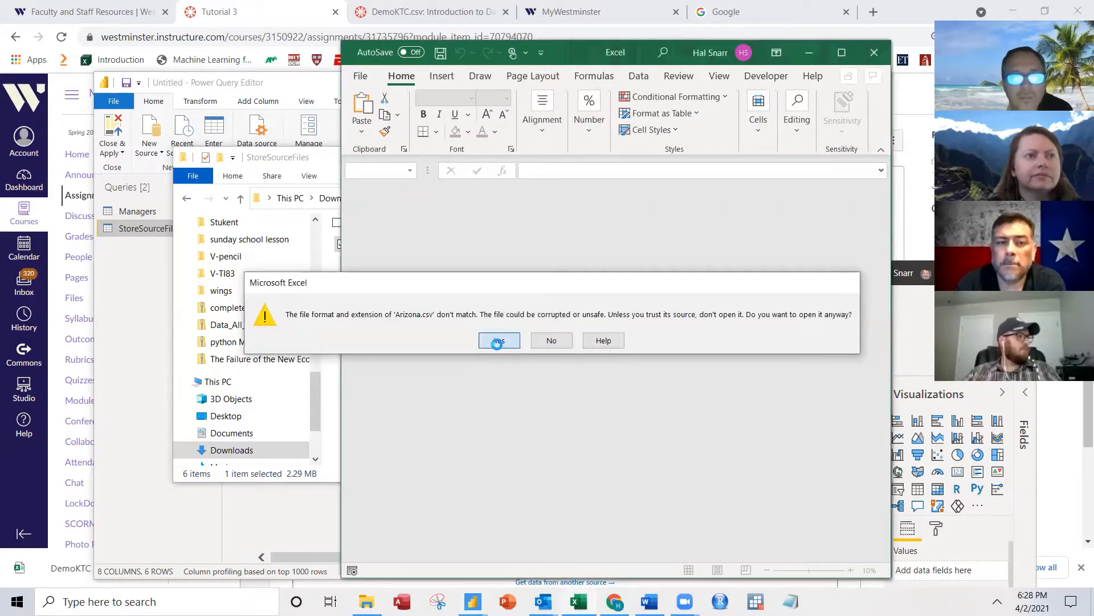
left_click(498, 341)
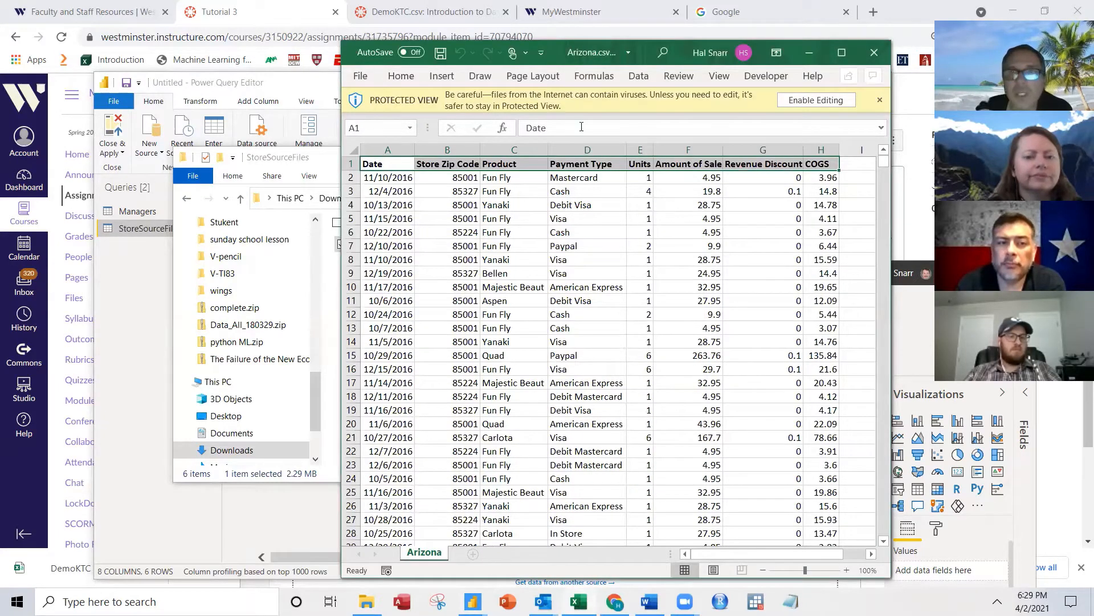
left_click(813, 99)
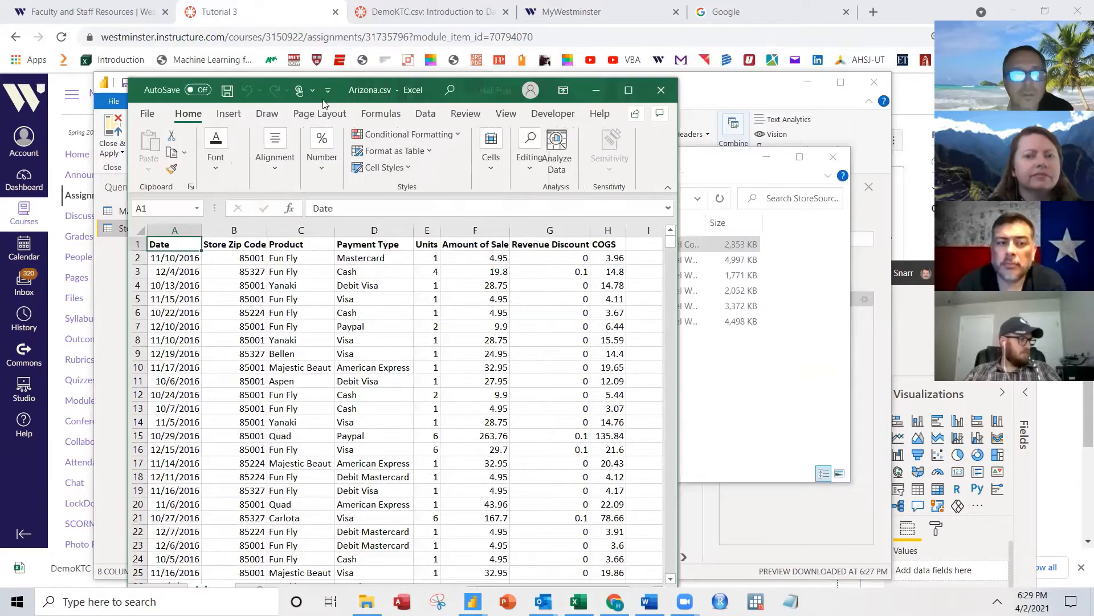
Step: Save the Arizona workbook as Arizona in Excel Workbook (*.xlsx) format in the StoreSourceFiles folder and close it
left_click(147, 114)
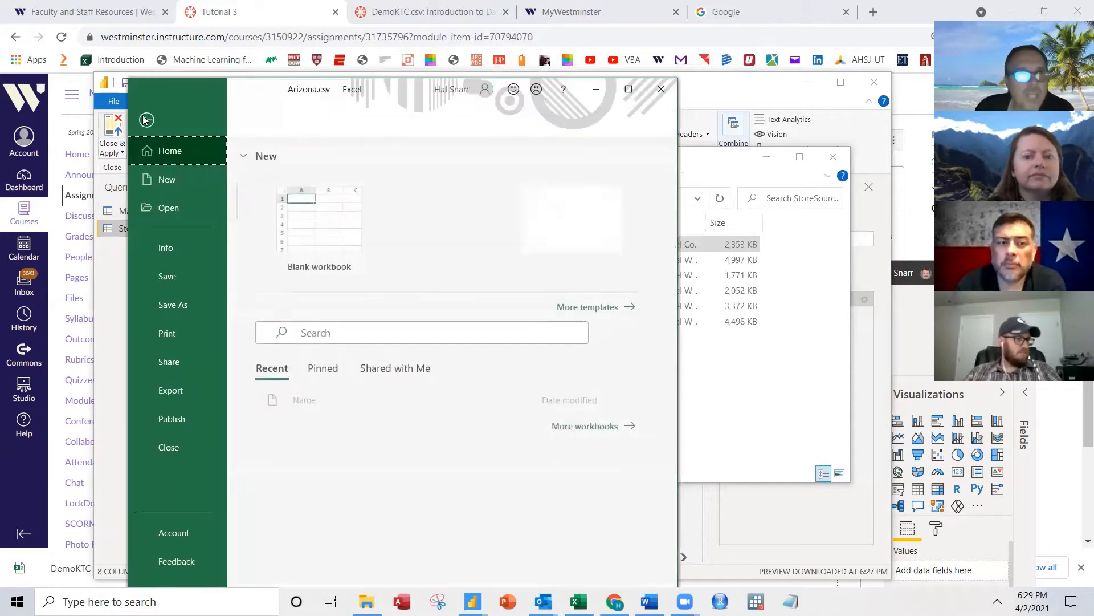
left_click(183, 301)
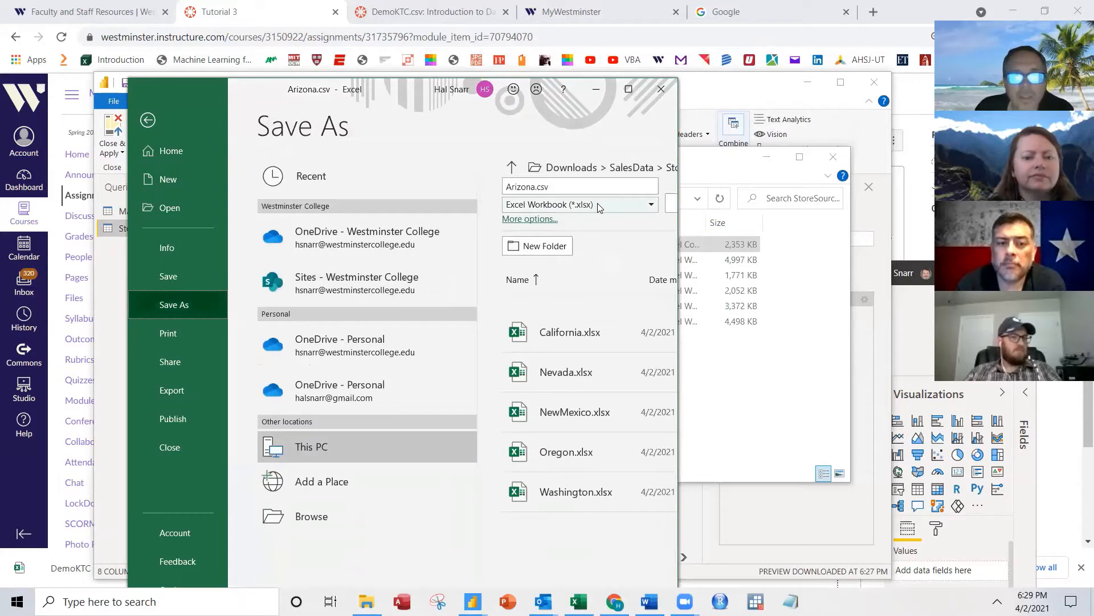
left_click(570, 188)
left_click(570, 188)
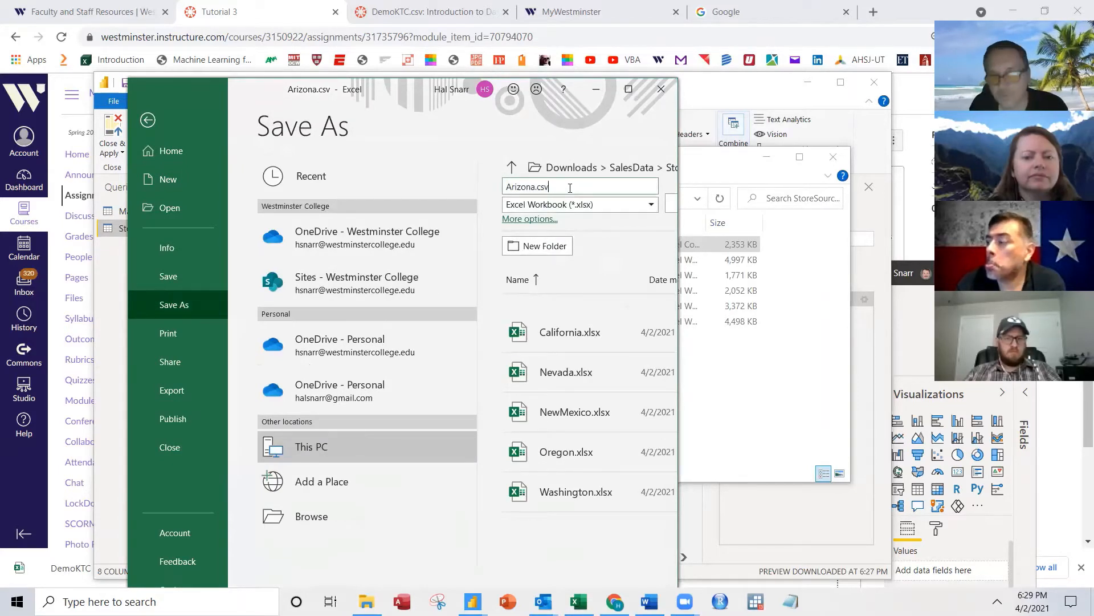
key("BackSpace")
key("BackSpace")
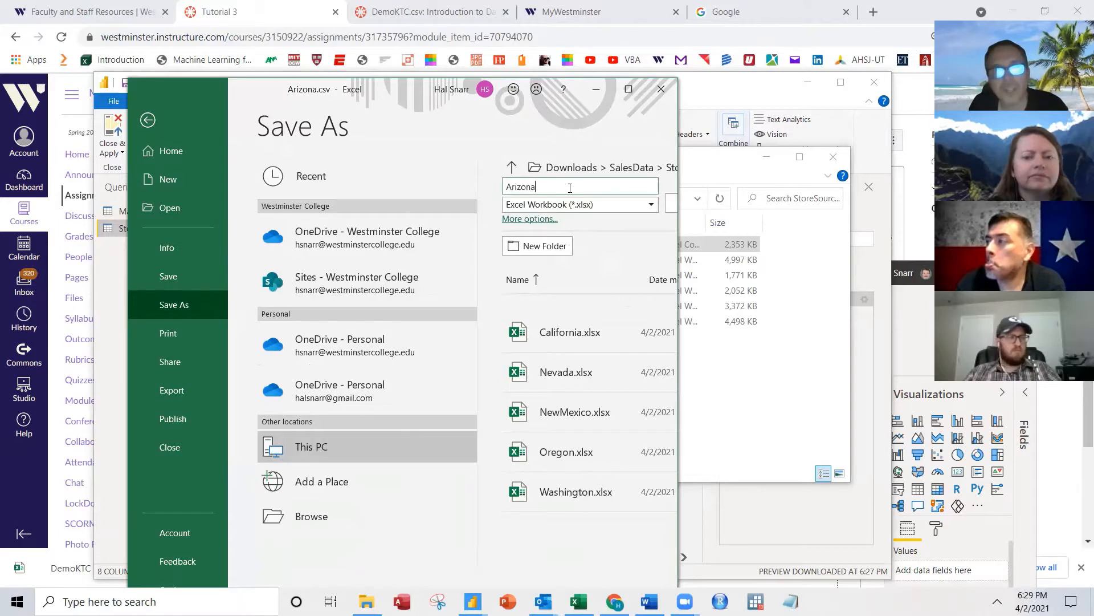
left_click(606, 201)
left_click_drag(679, 185, 900, 183)
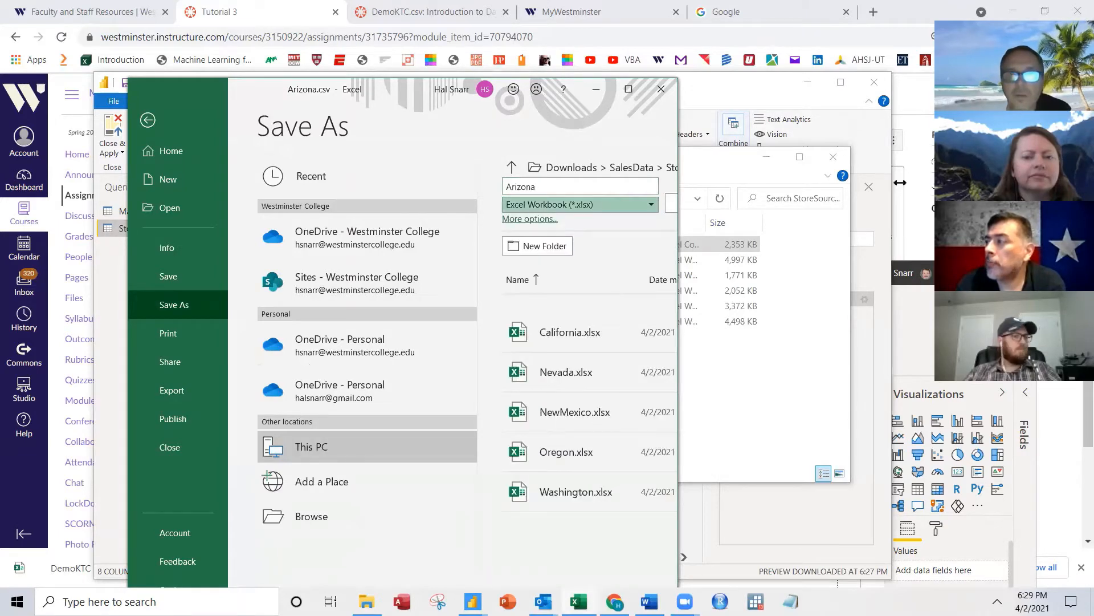
left_click(824, 209)
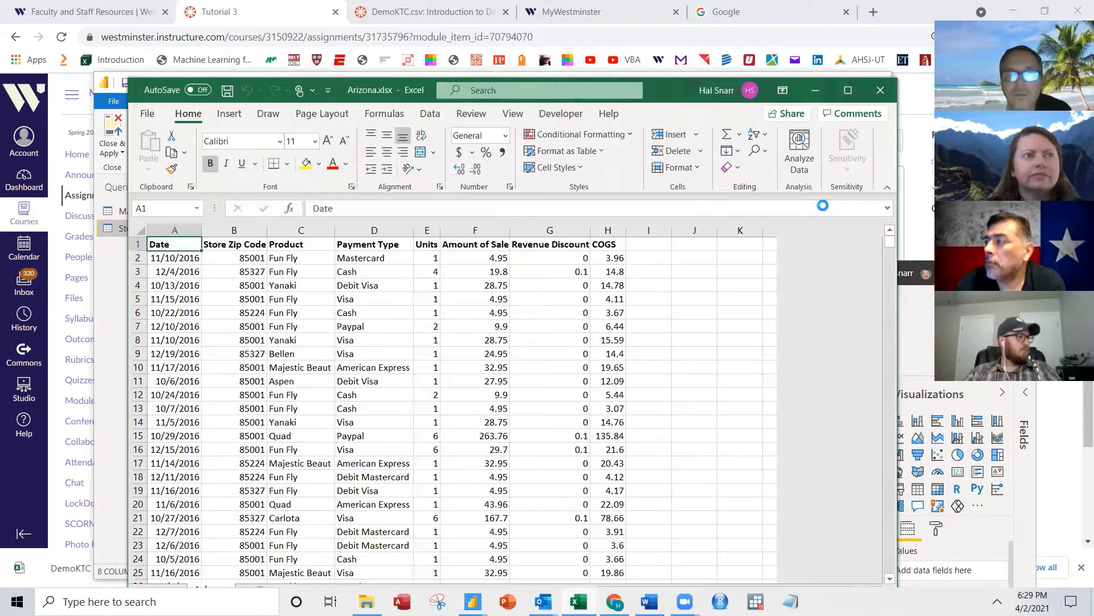
left_click(871, 89)
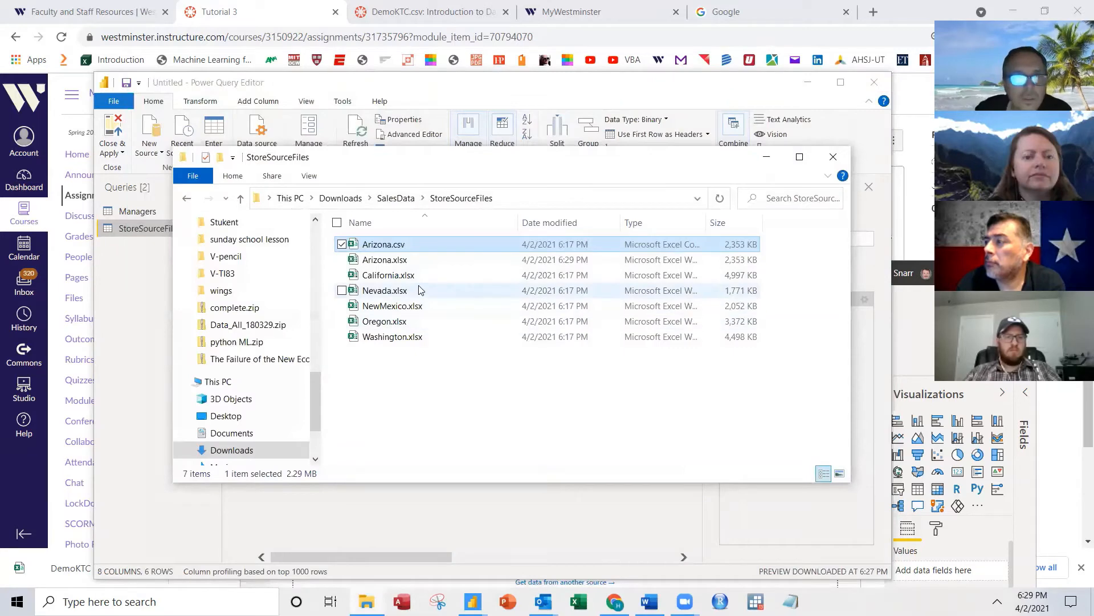
Step: Turn off the display of file name extensions in File Explorer
left_click(310, 177)
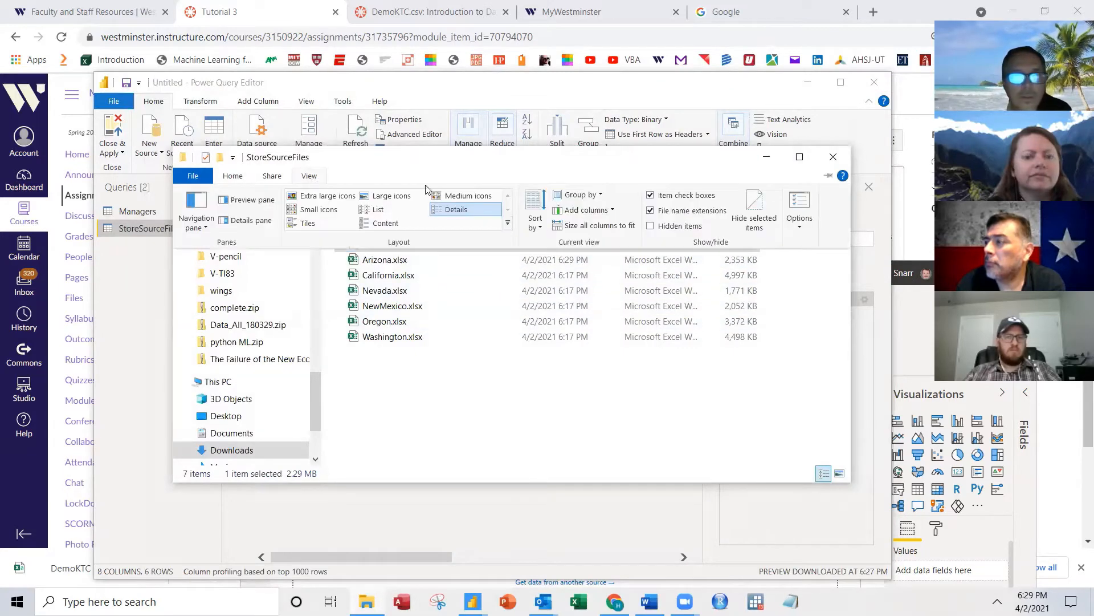
left_click(651, 211)
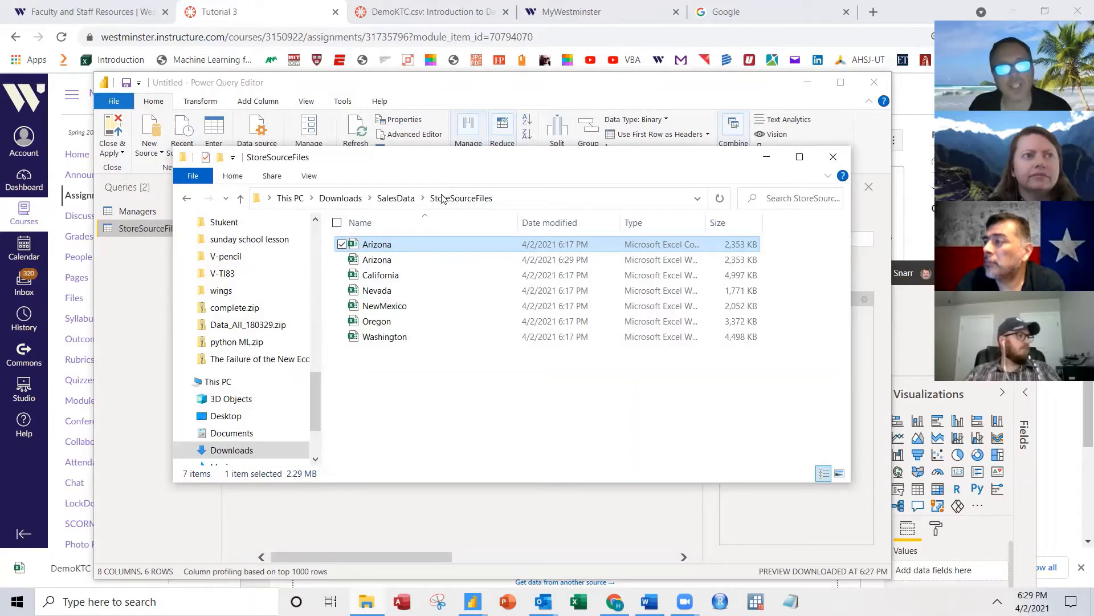
Step: Turn file name extensions back on in File Explorer and delete Arizona.csv from the StoreSourceFiles folder
left_click(313, 177)
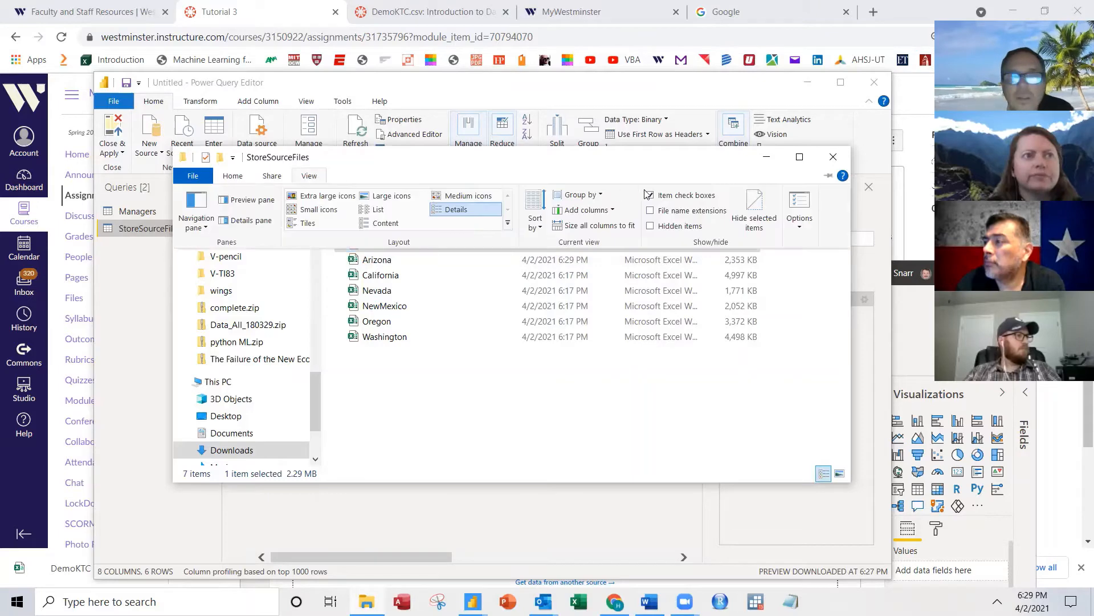
left_click(651, 211)
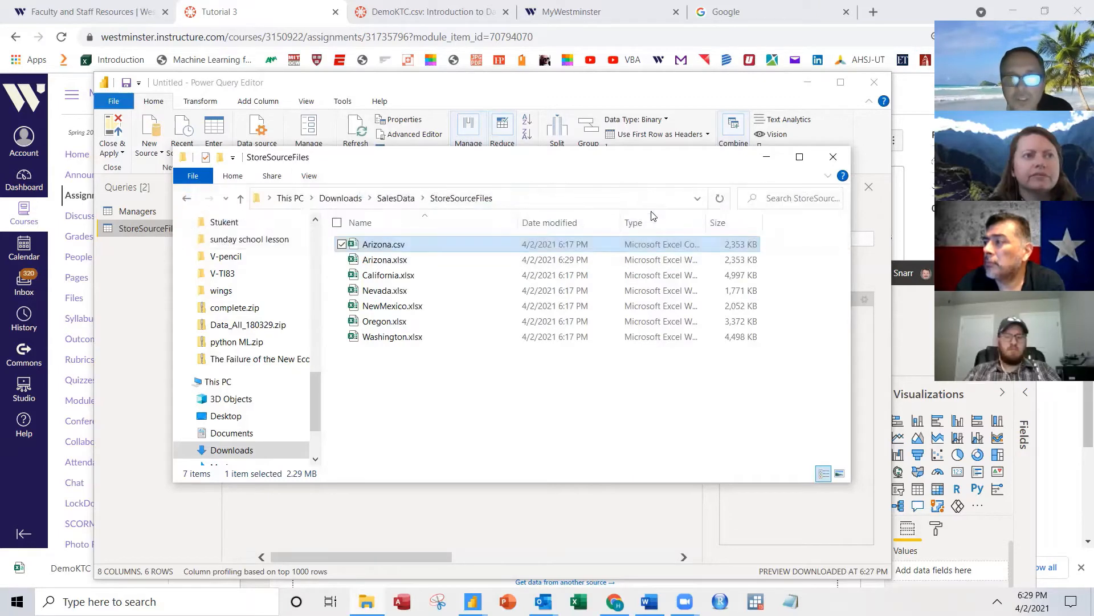
right_click(382, 251)
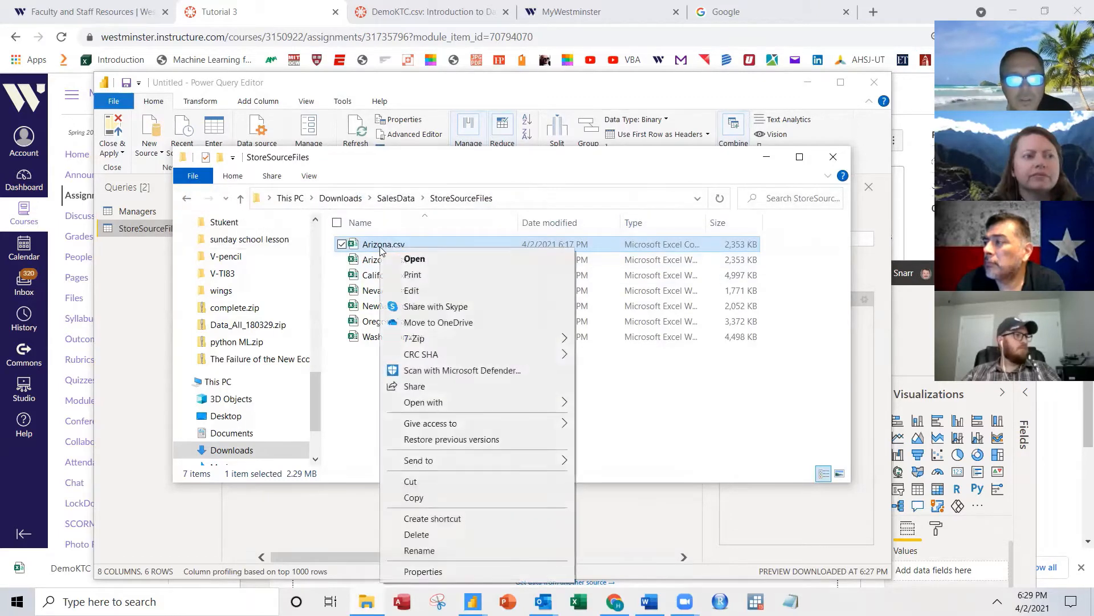
left_click(443, 538)
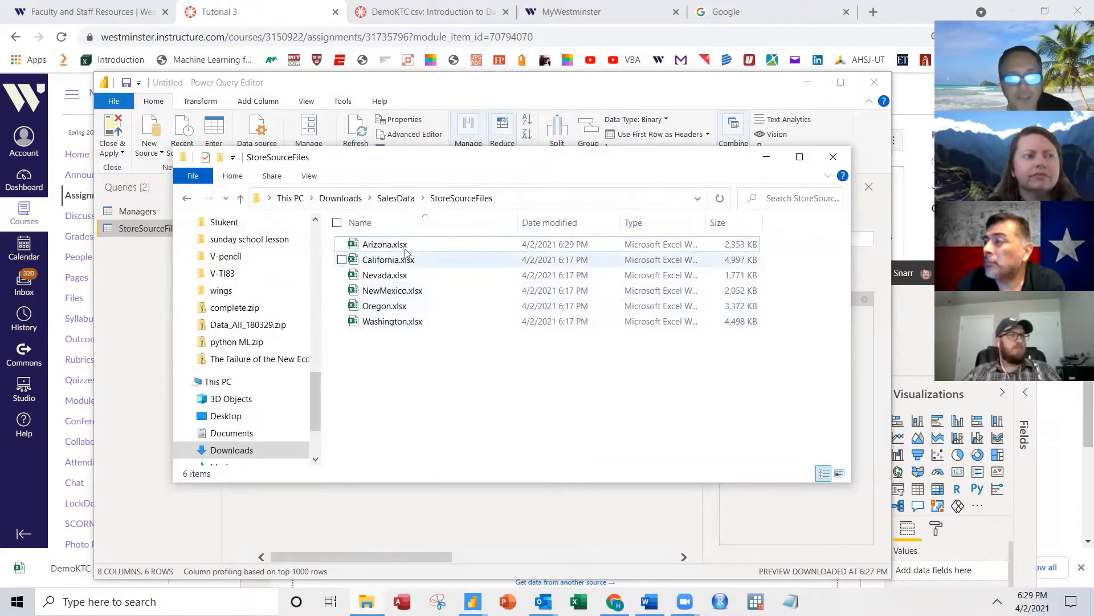
Step: Close File Explorer and refresh the StoreSourceFiles query preview in Power Query Editor
left_click(834, 160)
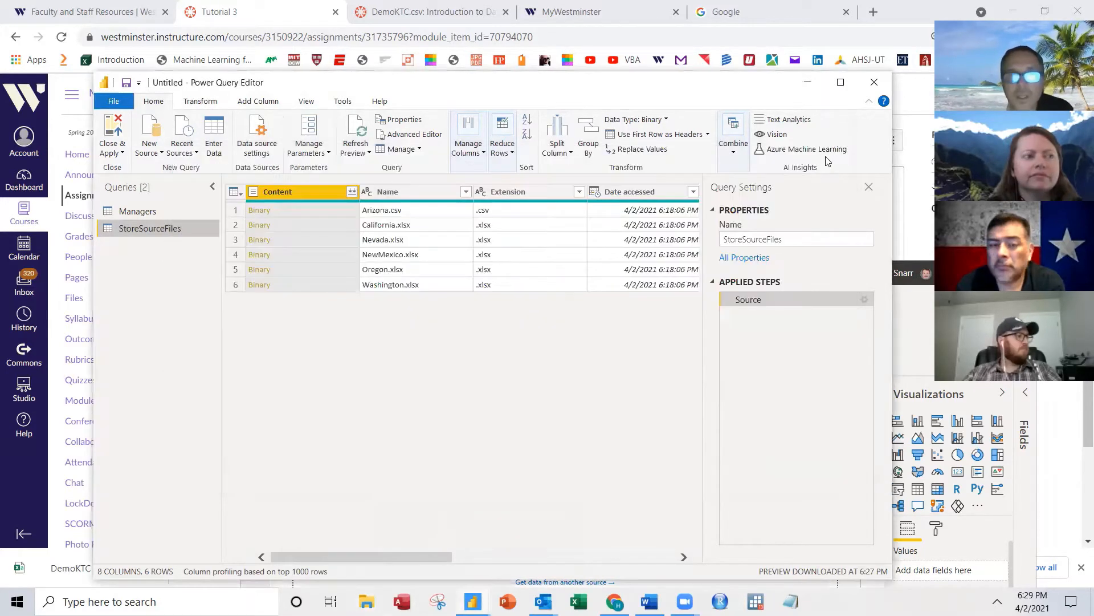
left_click(365, 134)
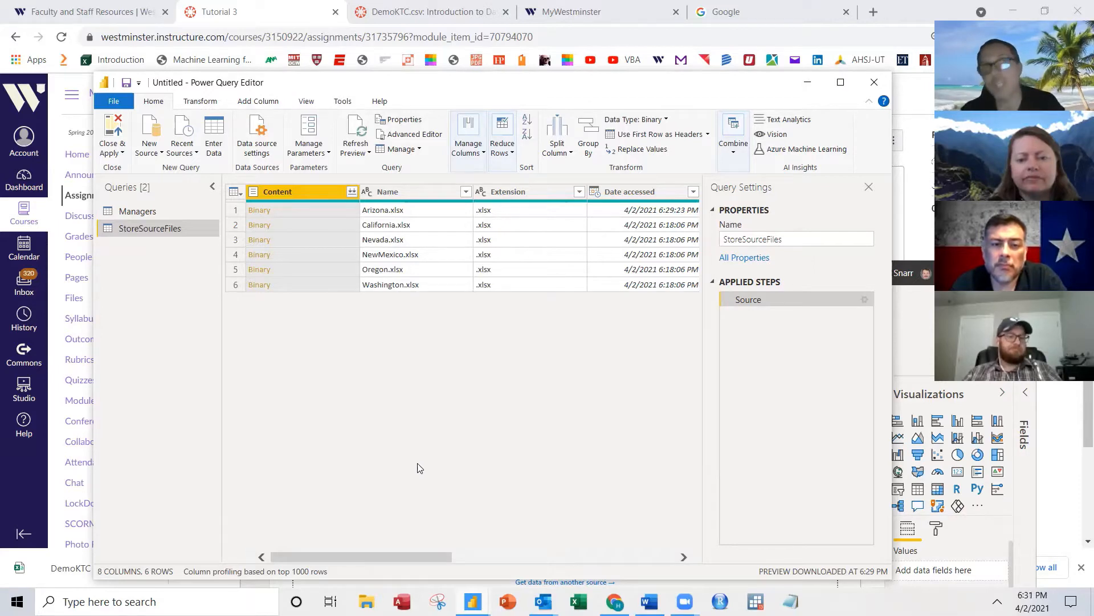
Step: Switch to Word, save a copy of Tutorial 3.docx as a Word Document in the SalesData\StoreSourceFiles folder, and minimize the document
key("alt+Tab")
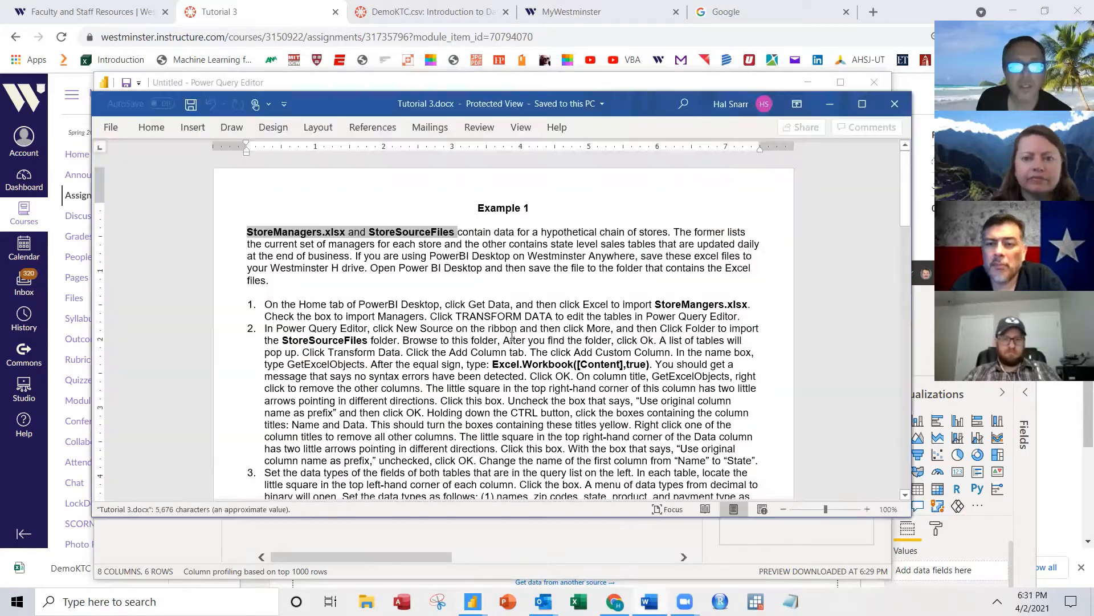
left_click(113, 126)
left_click(149, 322)
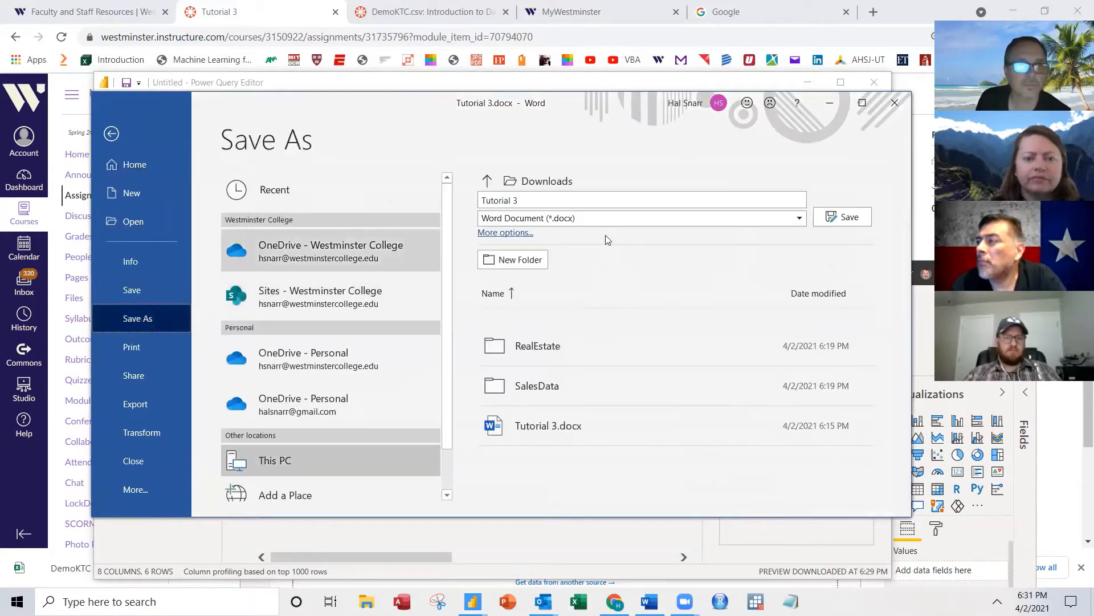
left_click(556, 189)
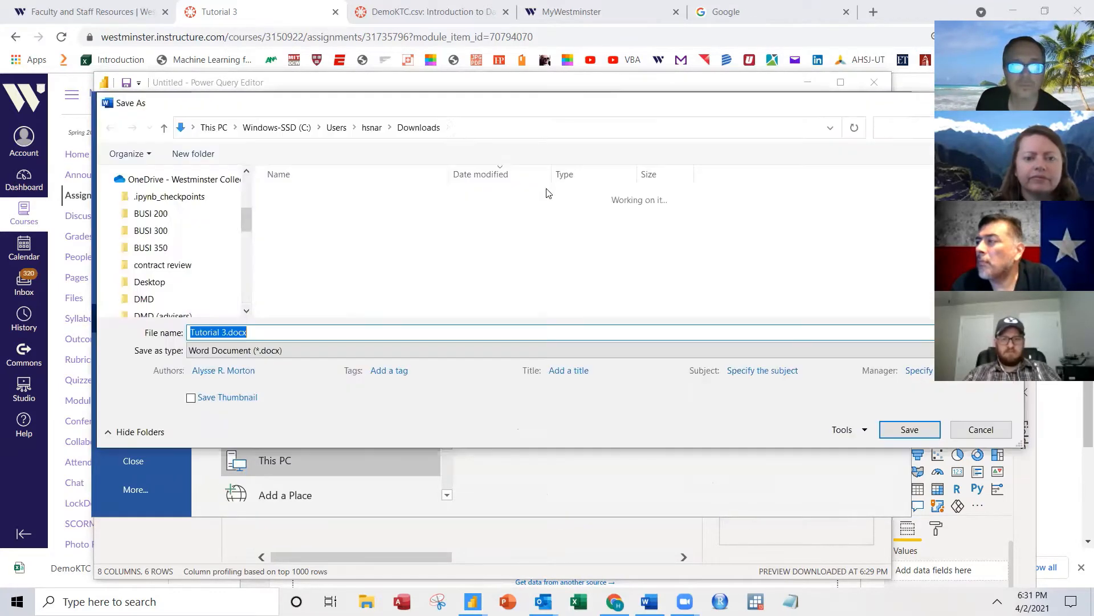
left_click(311, 233)
double_click(312, 233)
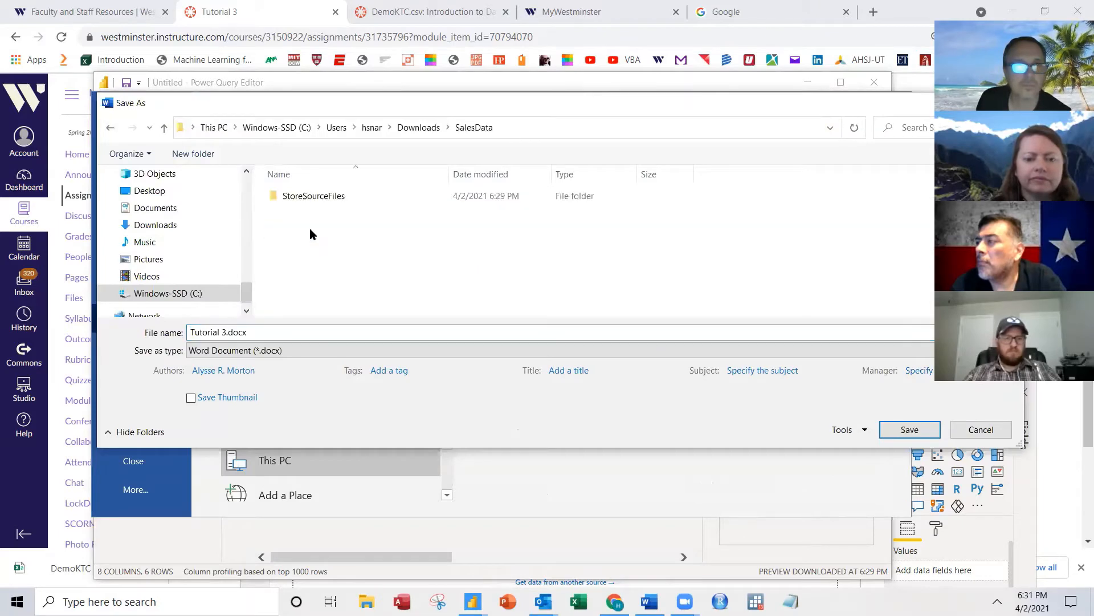
double_click(309, 196)
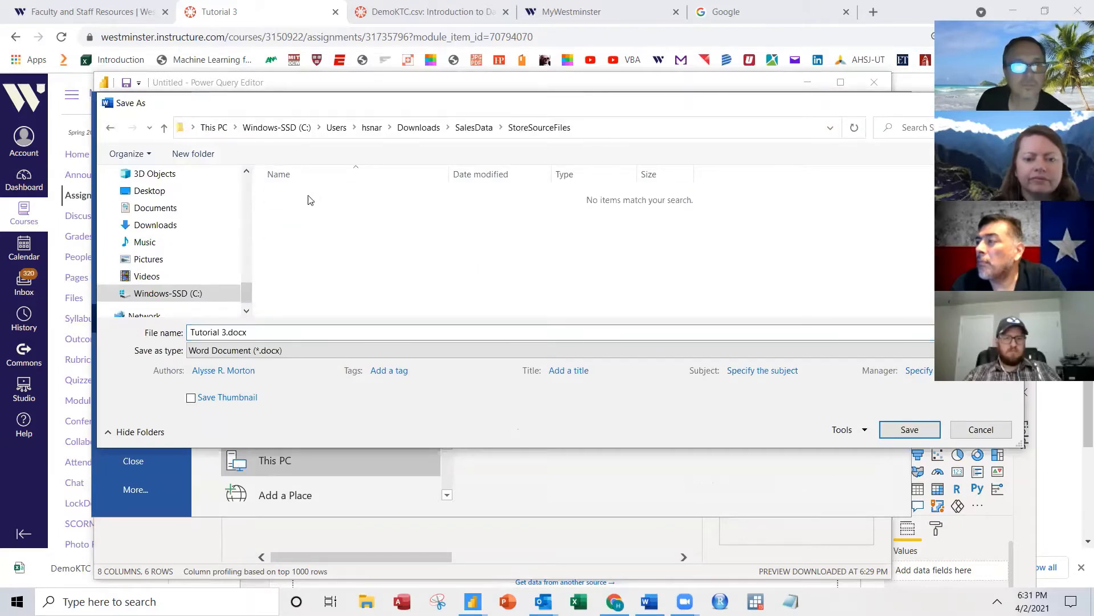
left_click(910, 430)
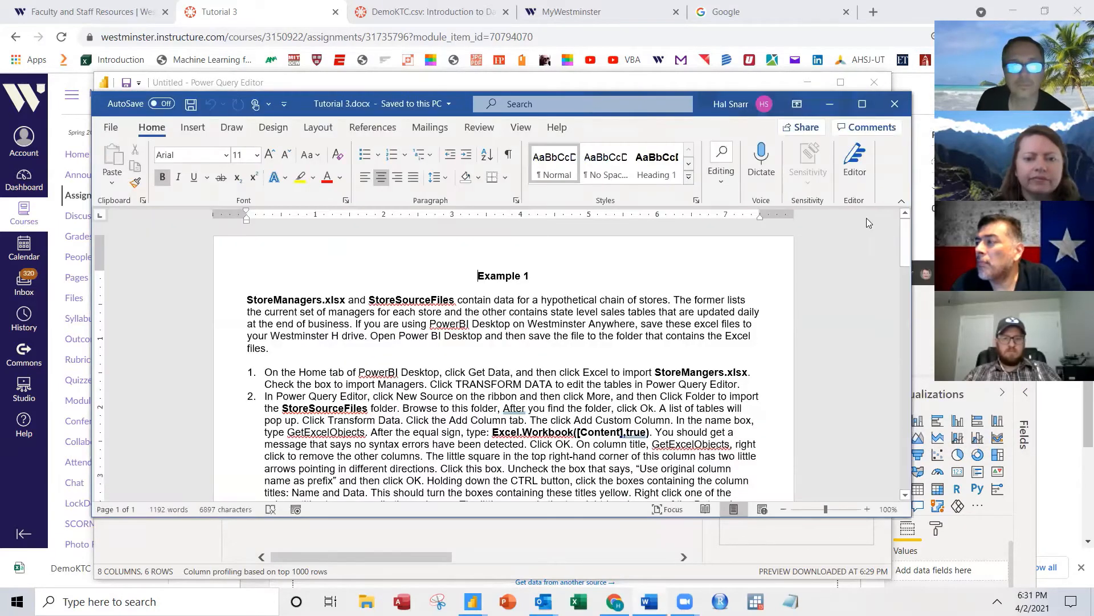
left_click(830, 104)
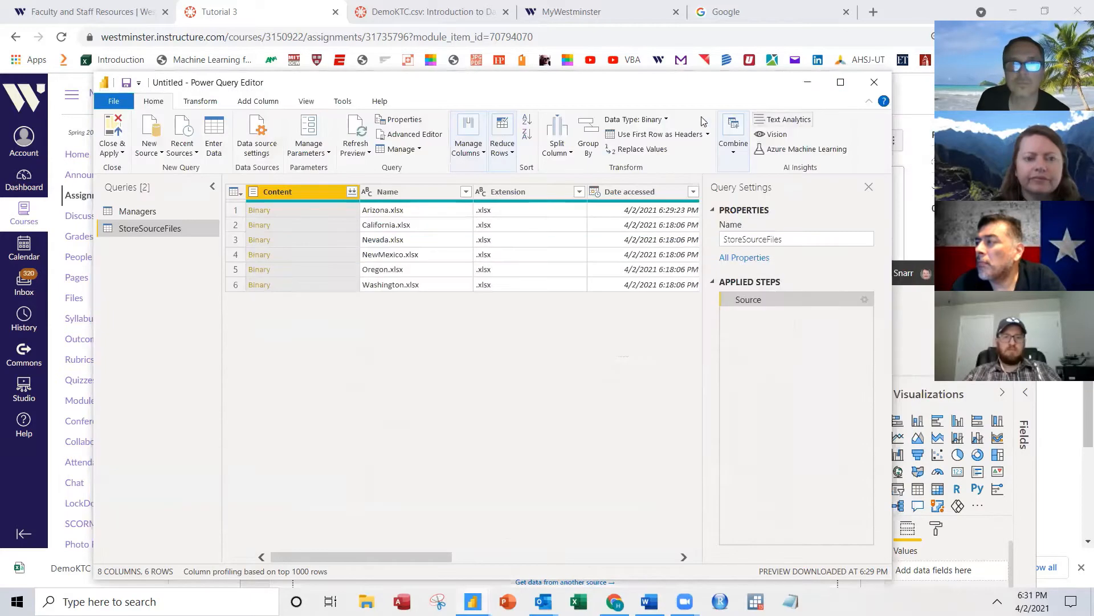
Step: Refresh the StoreSourceFiles preview and filter the Extension column to exclude .docx files, keeping only .xlsx
left_click(360, 132)
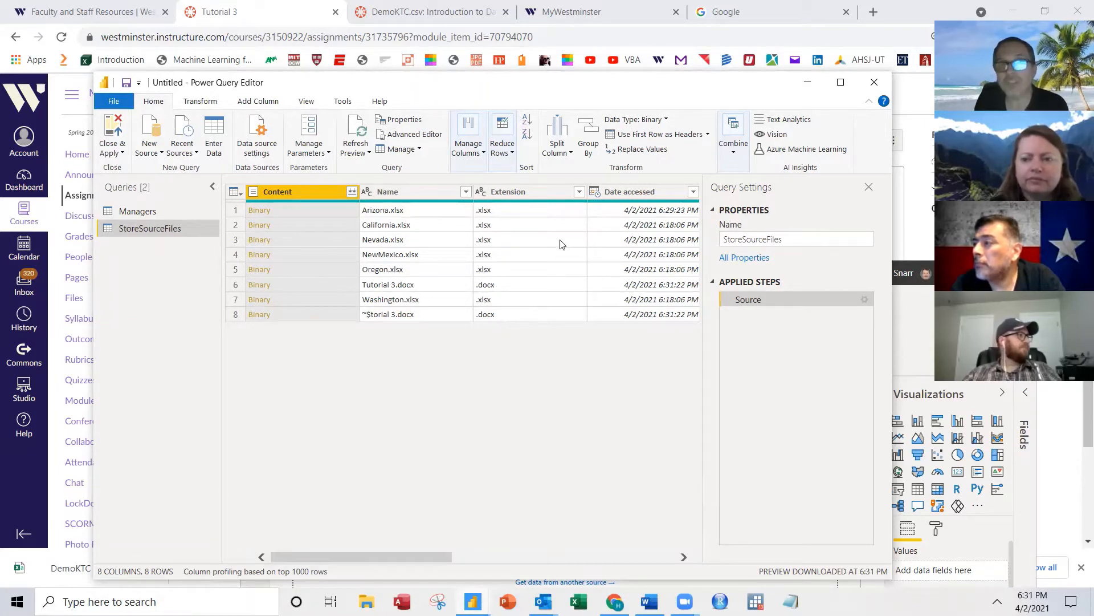
left_click(579, 194)
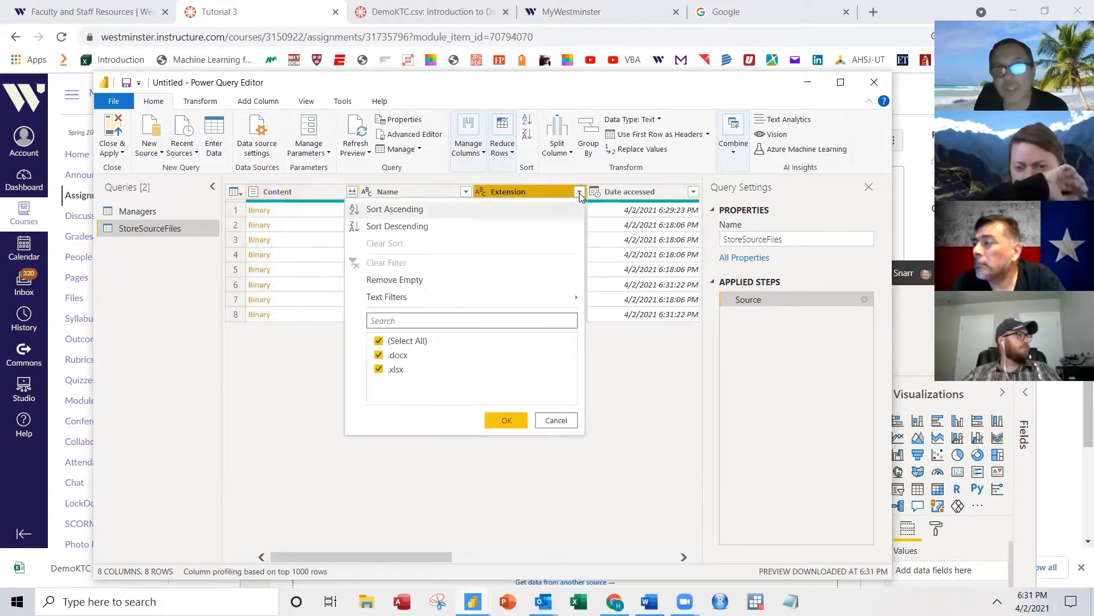
left_click(379, 355)
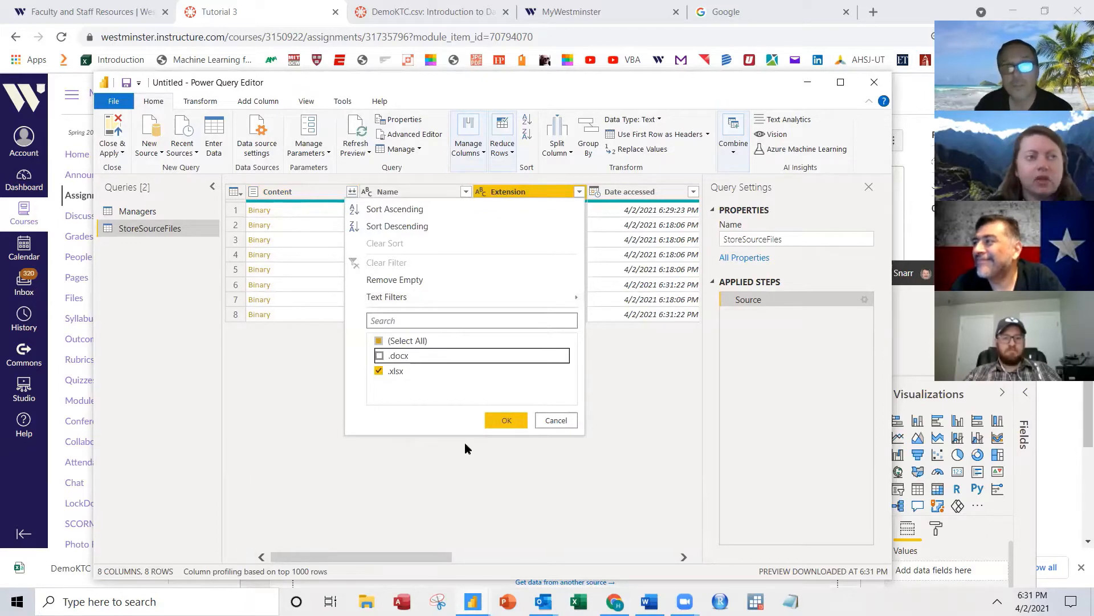
left_click(510, 420)
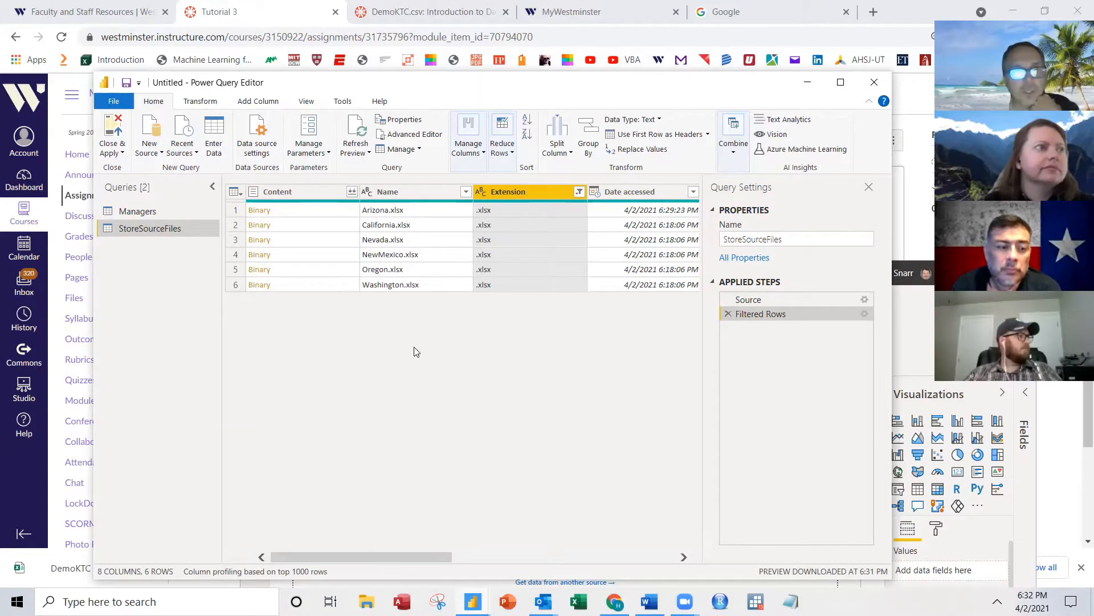
Step: Start a custom column in the StoreSourceFiles query and name it GetExcelObjects
left_click(265, 103)
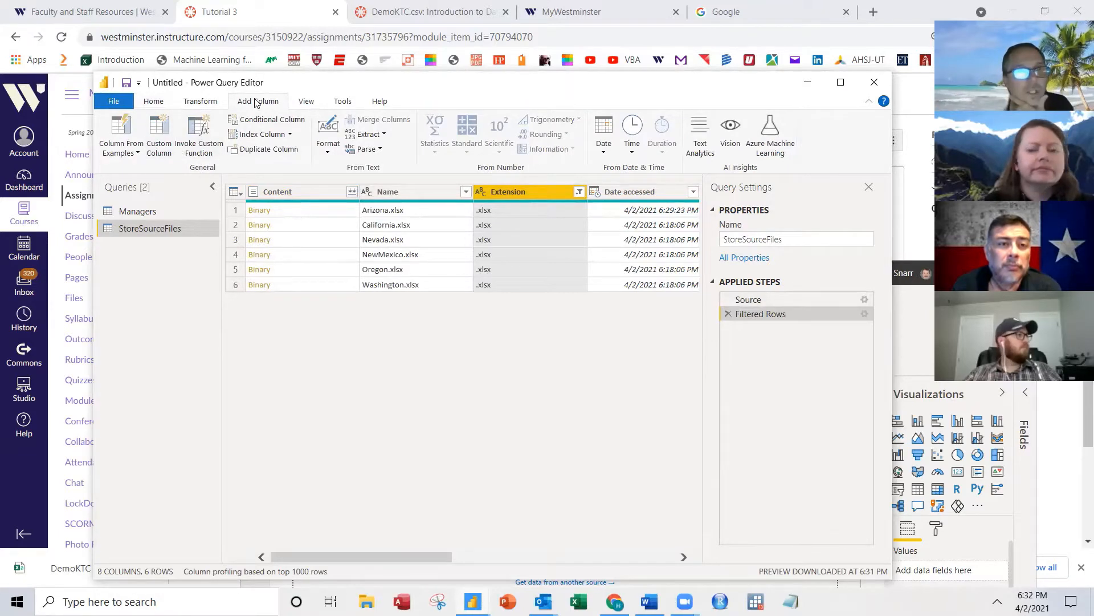
left_click(159, 131)
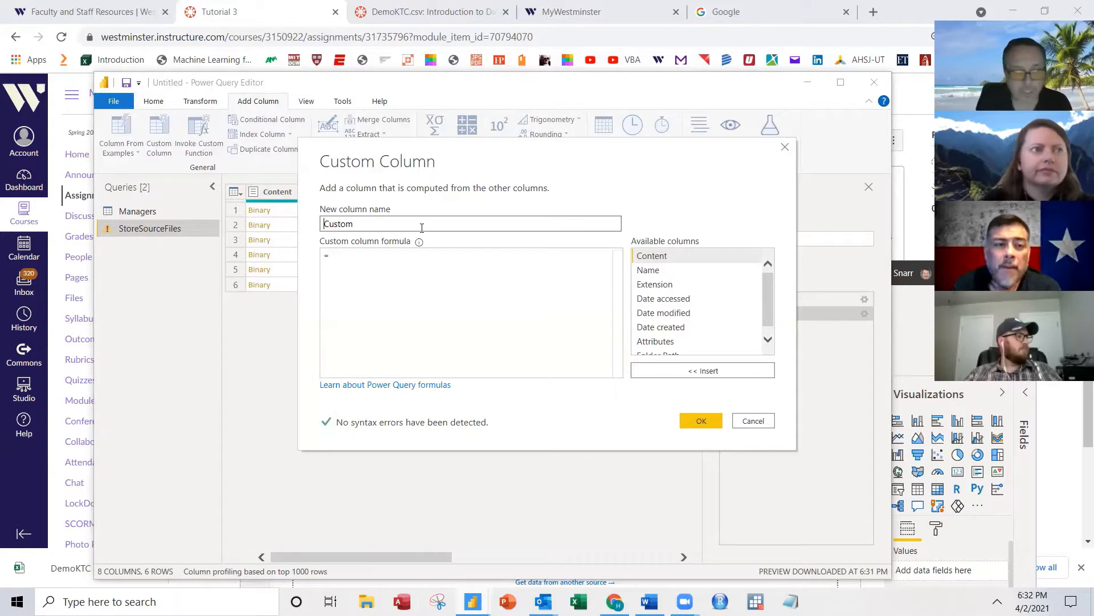
type("GetExcelO")
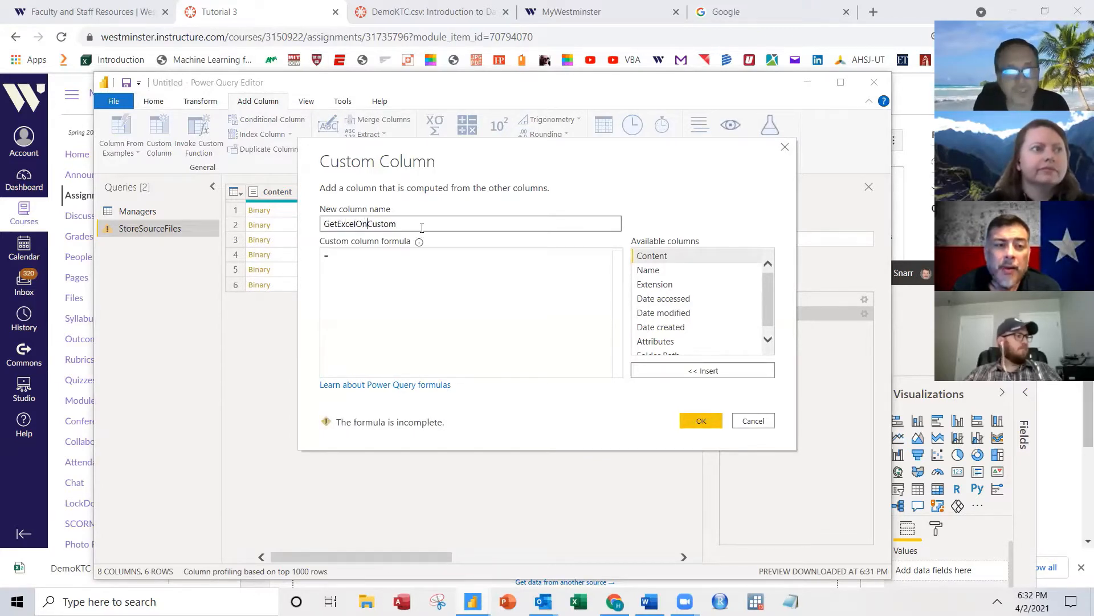
type("bk")
key("BackSpace")
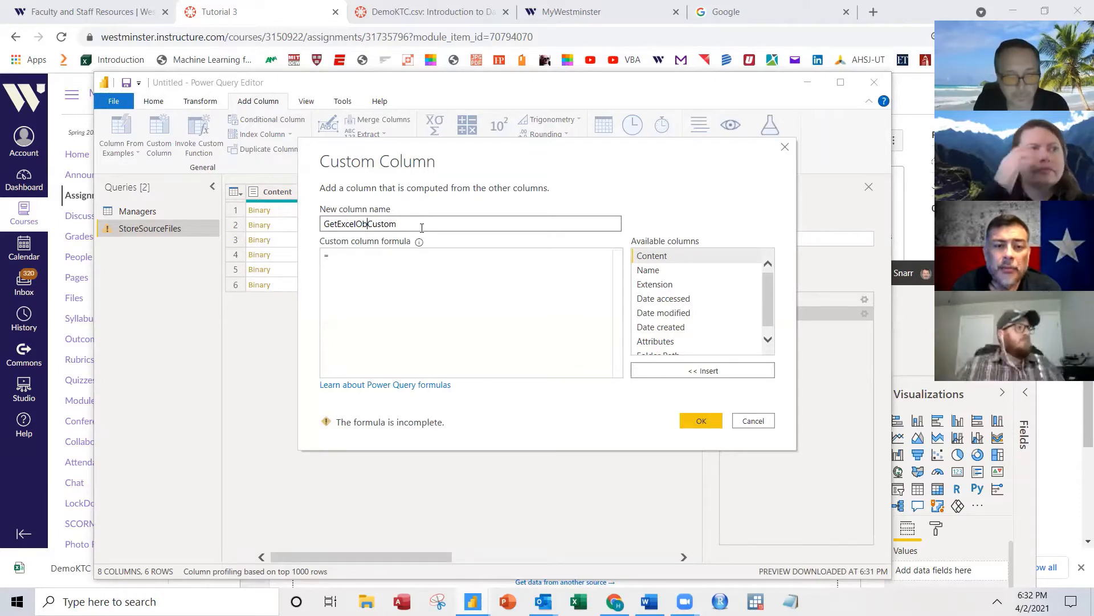
type("jects")
key("Delete")
key("Delete")
key("Delete")
key("Delete")
key("Delete")
key("Delete")
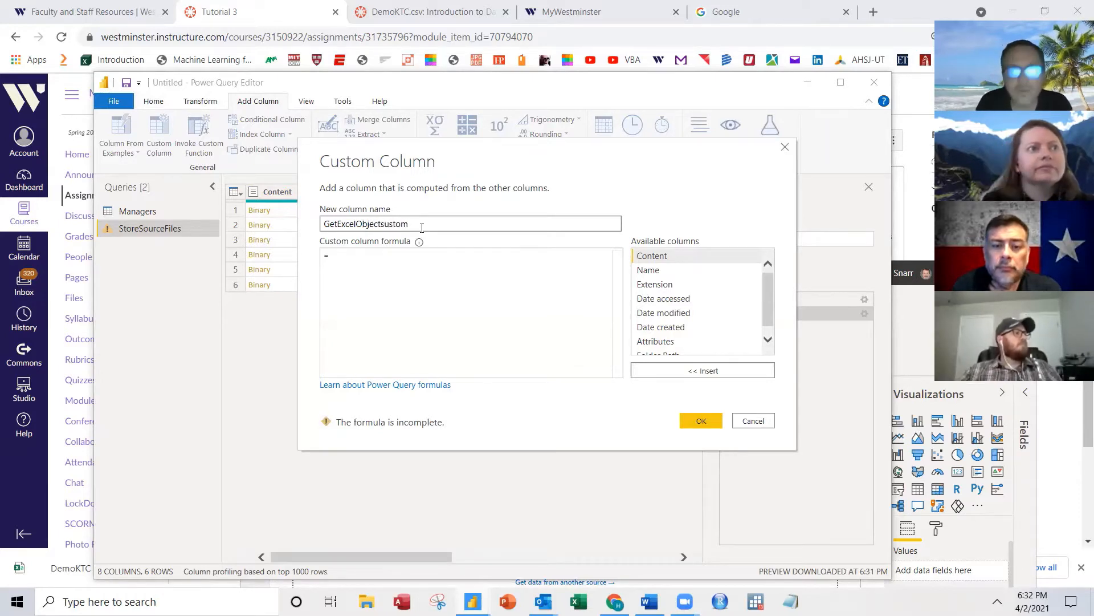
type(".")
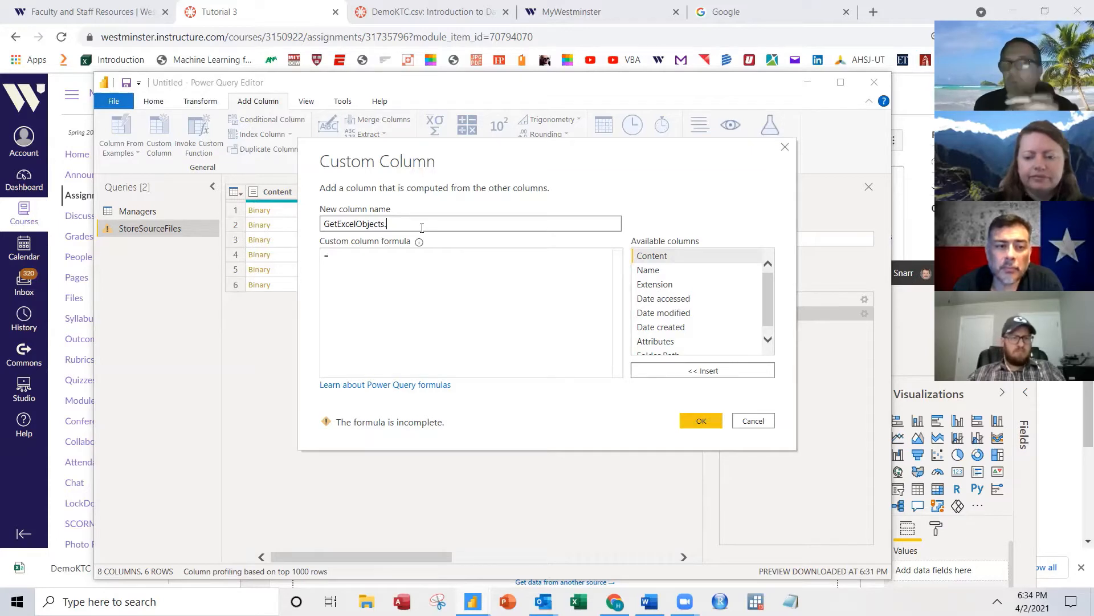
key("BackSpace")
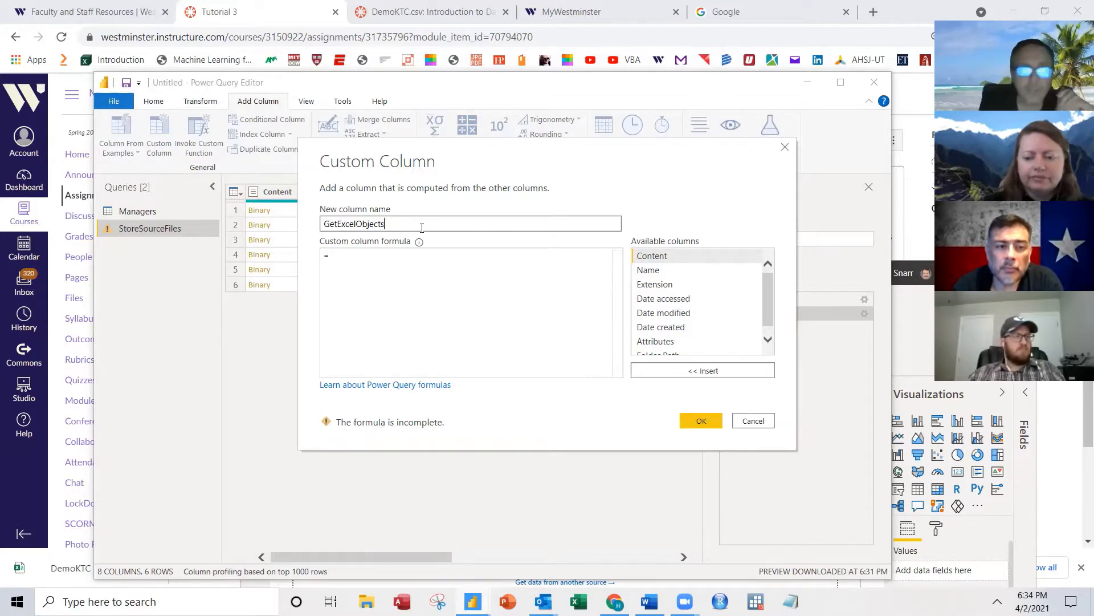
Step: Begin the GetExcelObjects custom column formula with the Excel.Workbook function
left_click(390, 264)
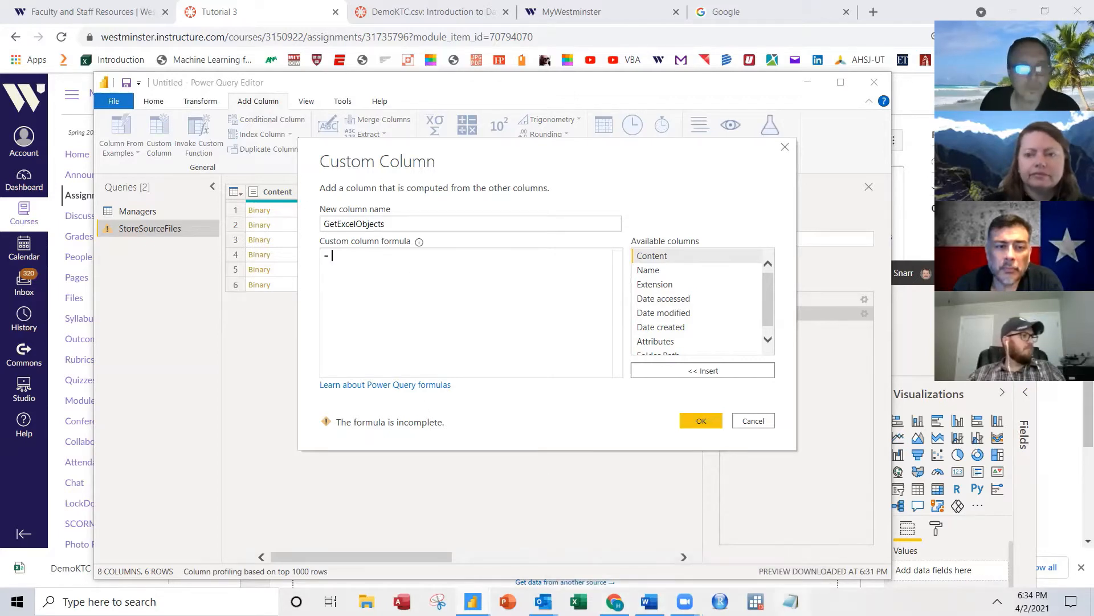
type("Exce")
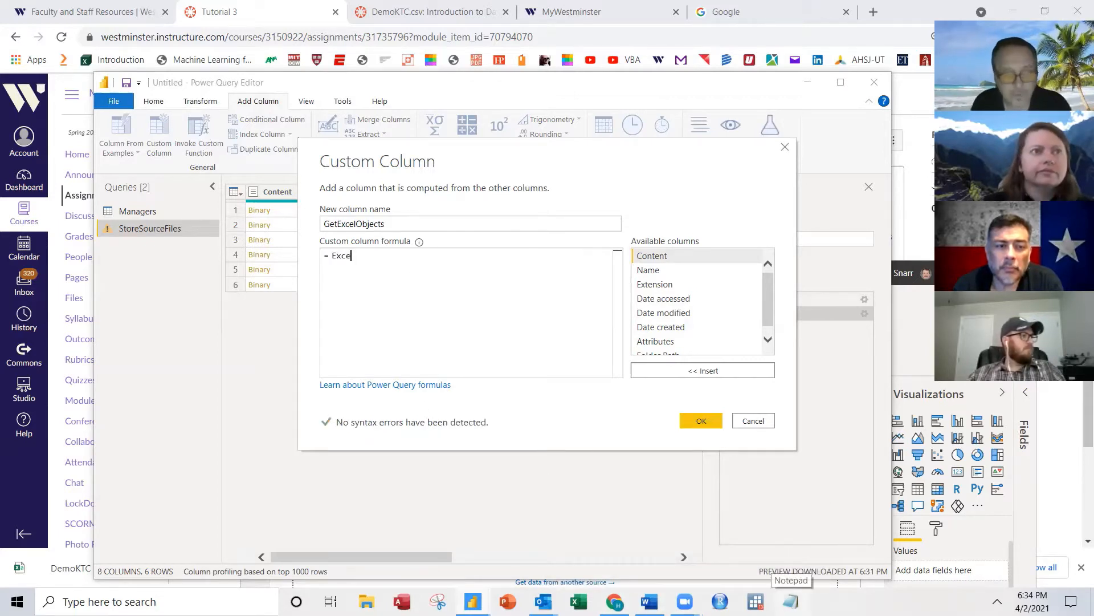
type("l.")
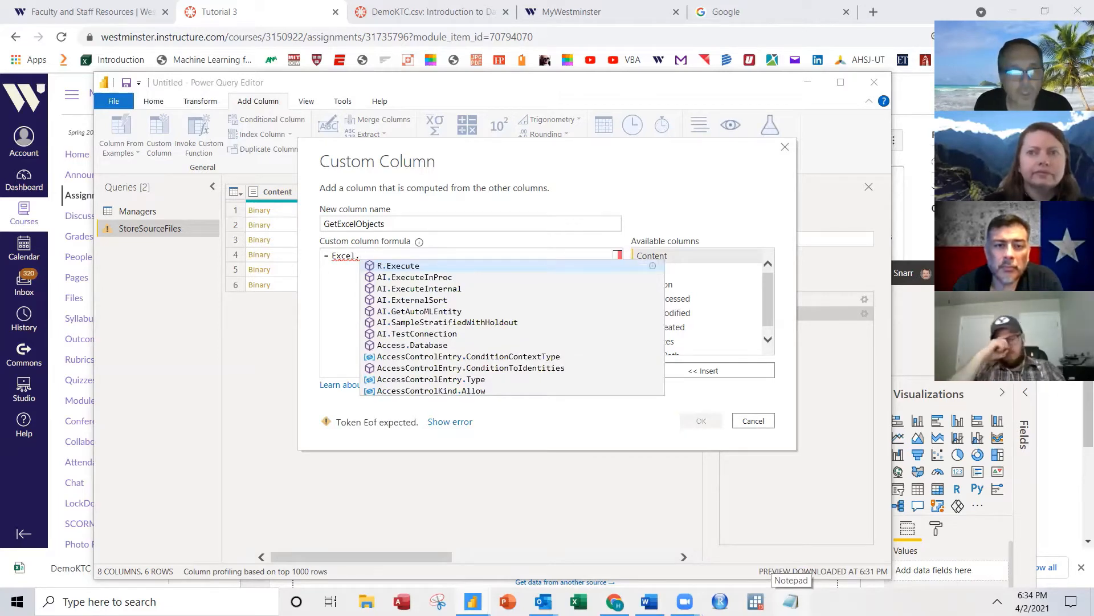
type("Wot")
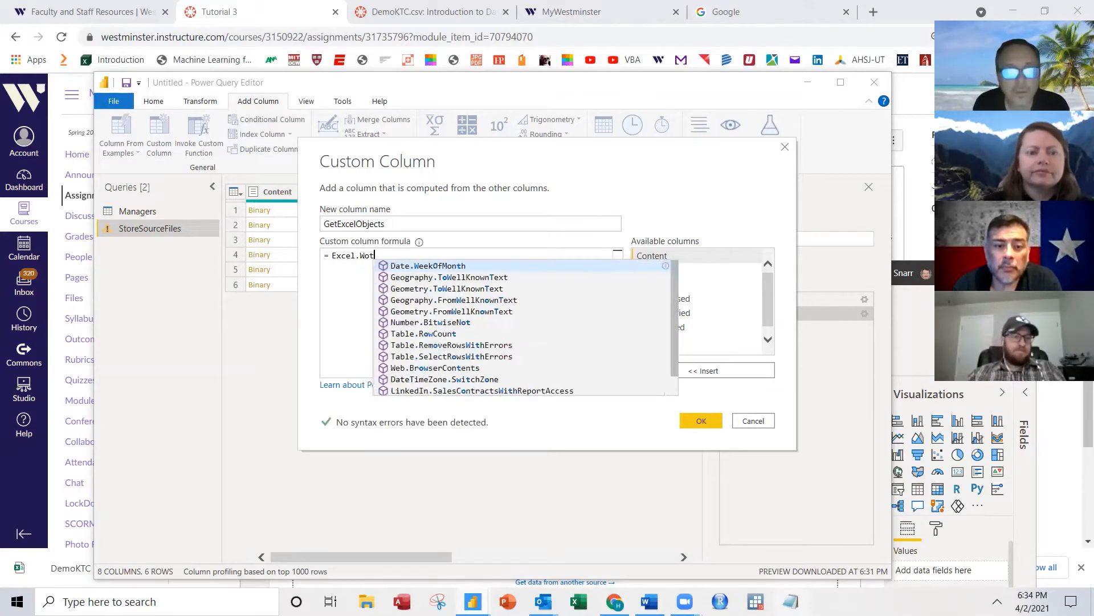
key("Escape")
key("BackSpace")
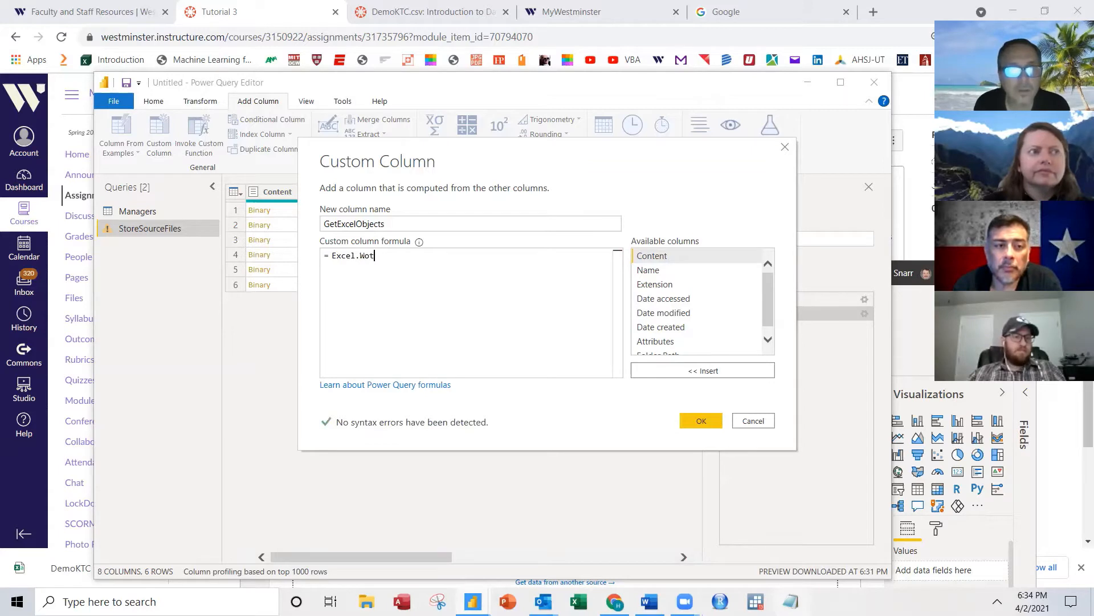
type("rk")
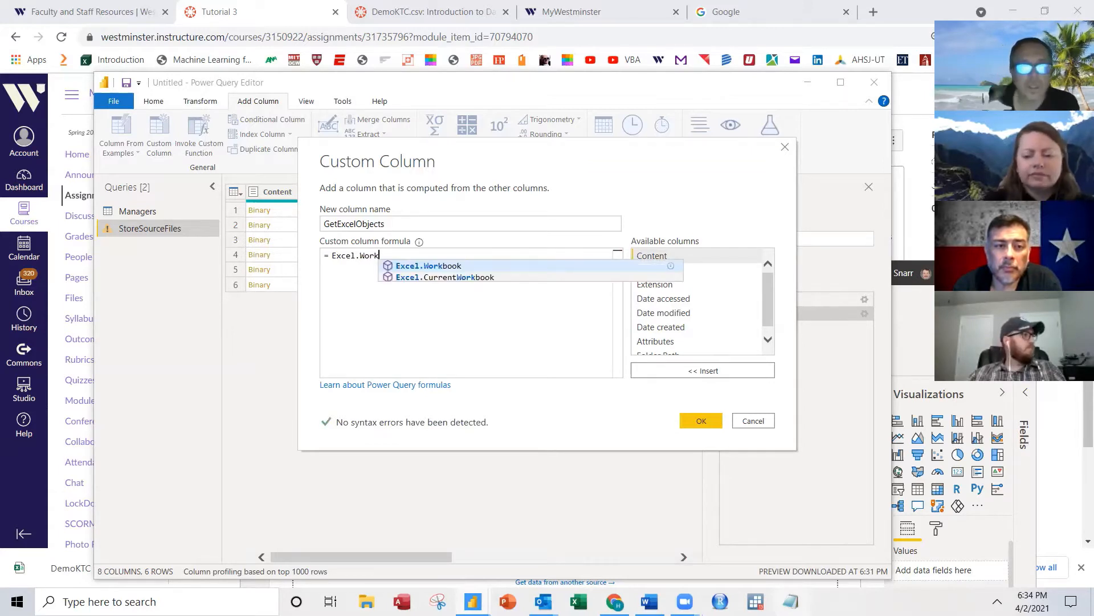
left_click(432, 257)
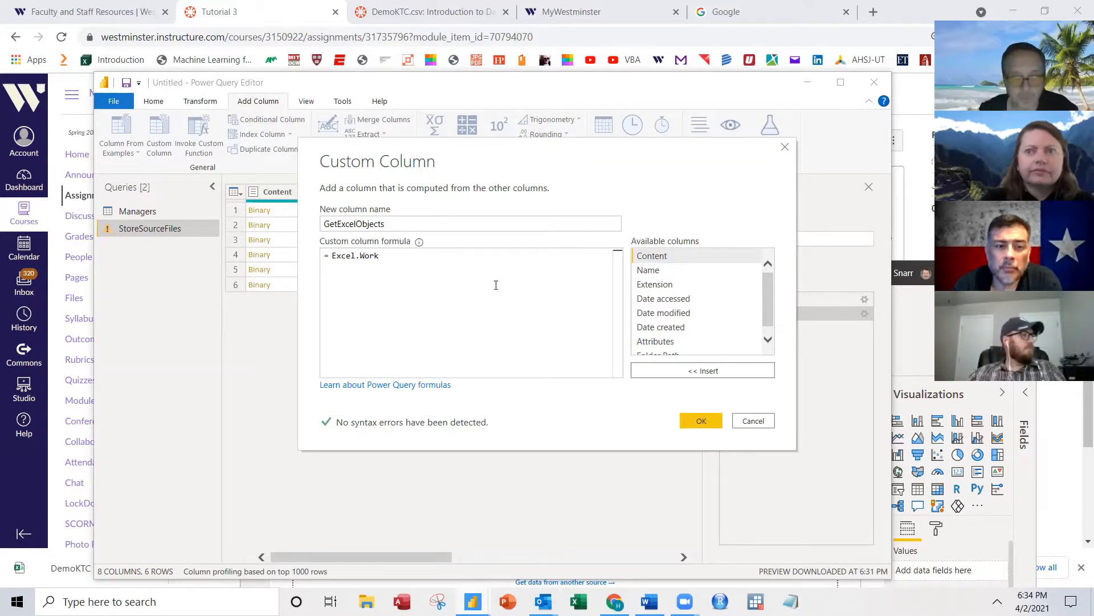
key("ctrl+space")
left_click(410, 262)
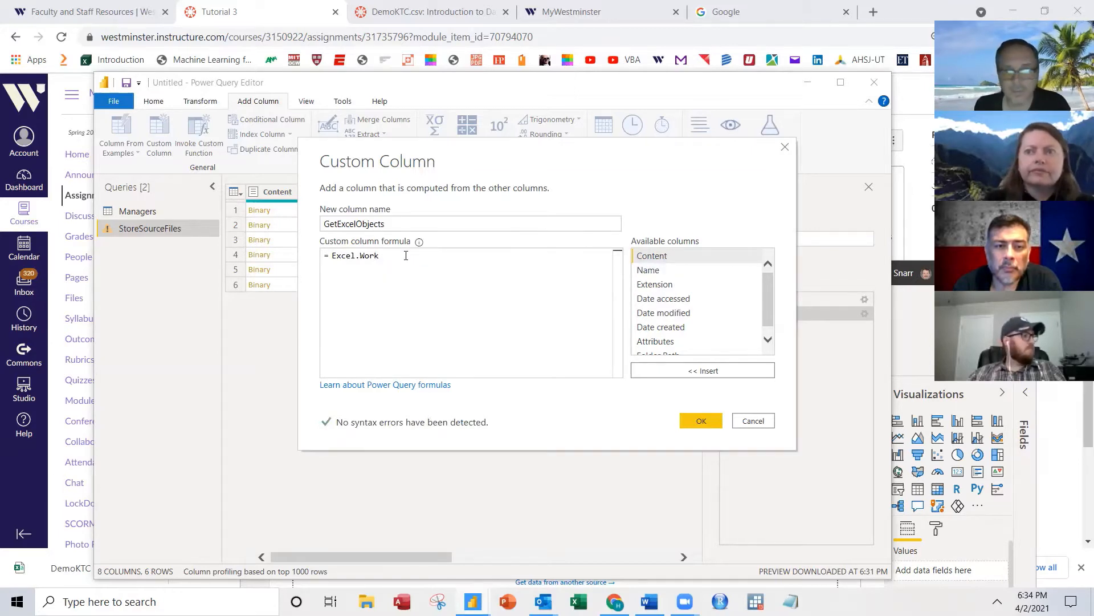
key("BackSpace")
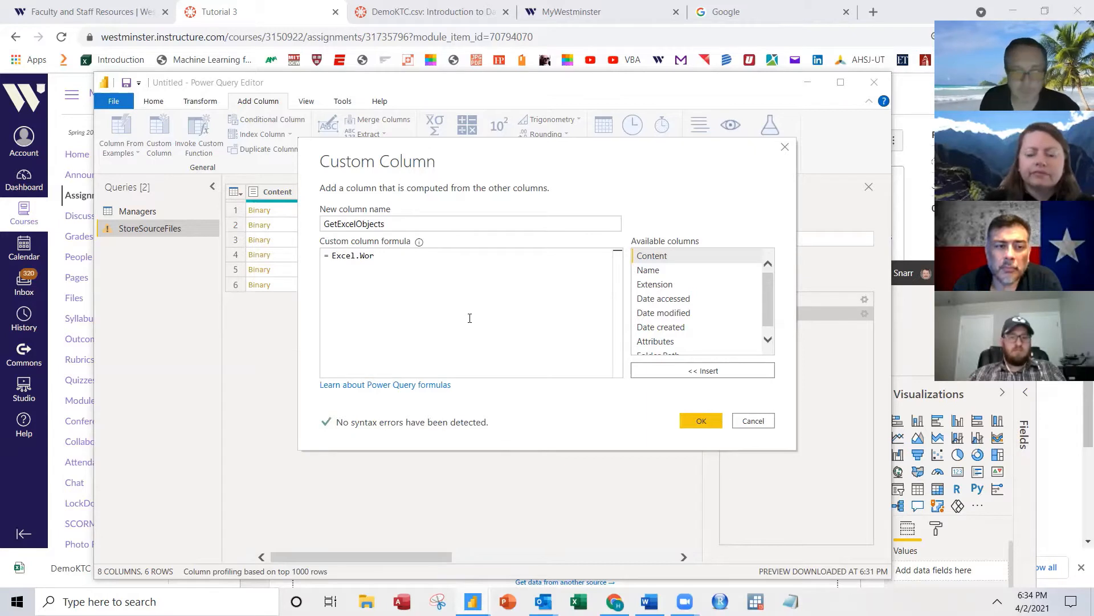
type("k")
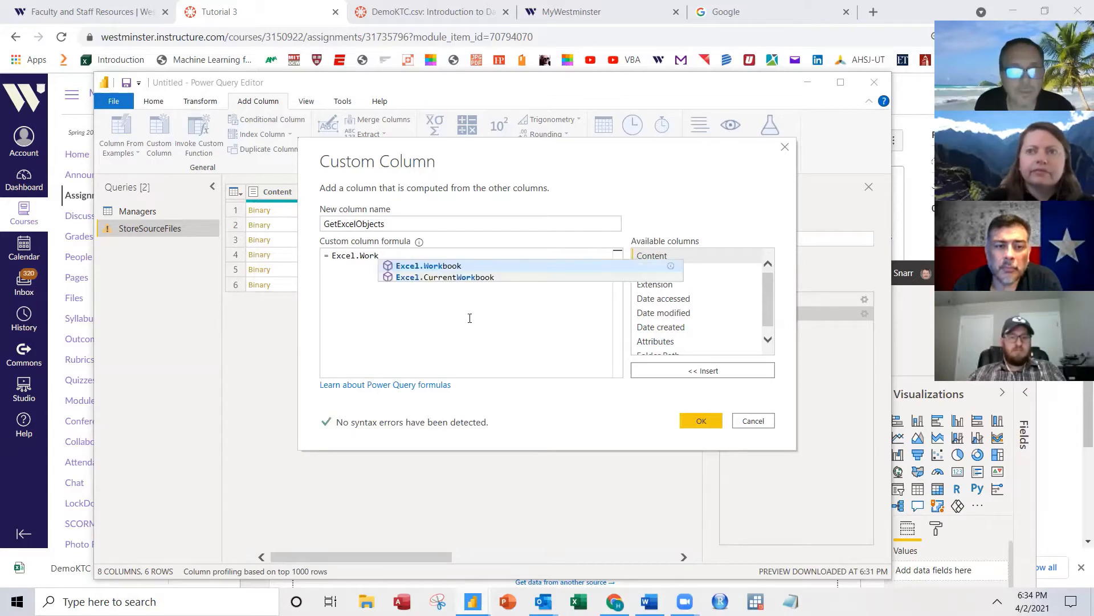
left_click(446, 264)
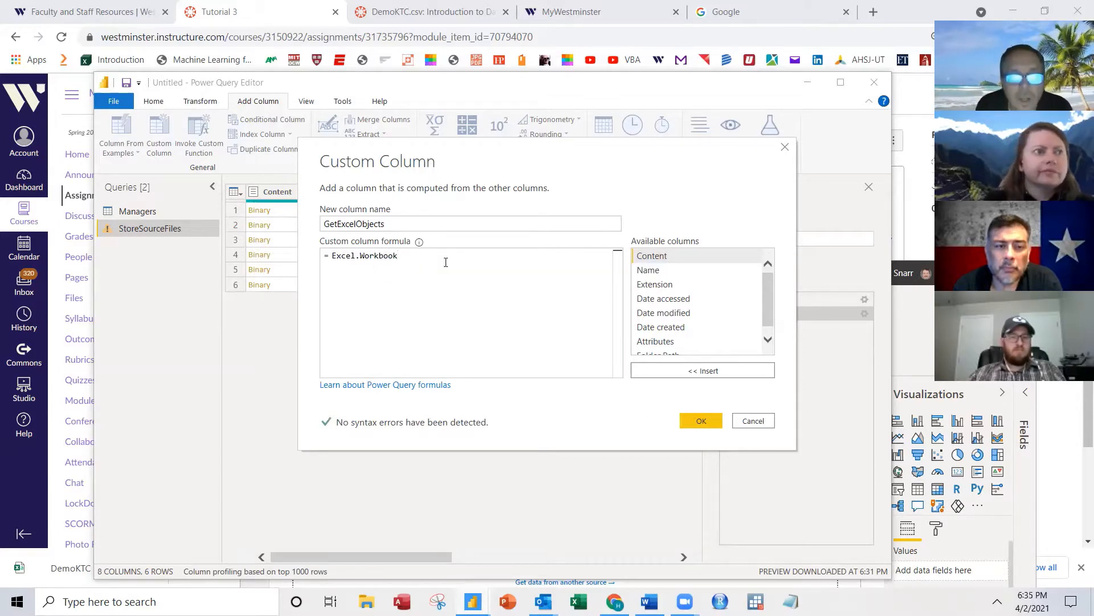
Step: Complete the formula as Excel.Workbook([Content],true) and add the custom column to the query
type("(")
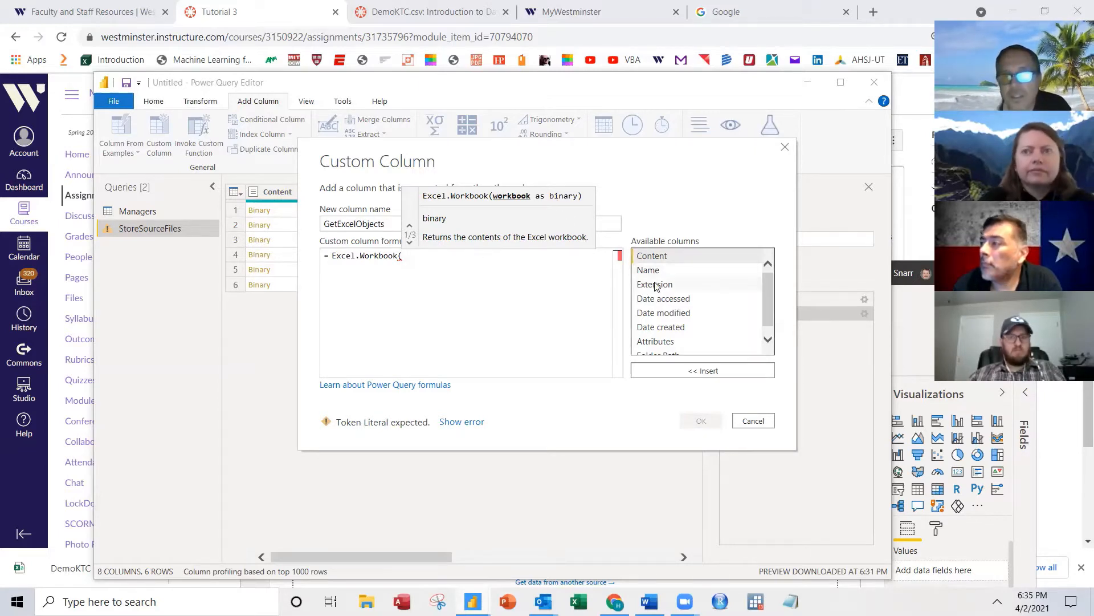
double_click(653, 256)
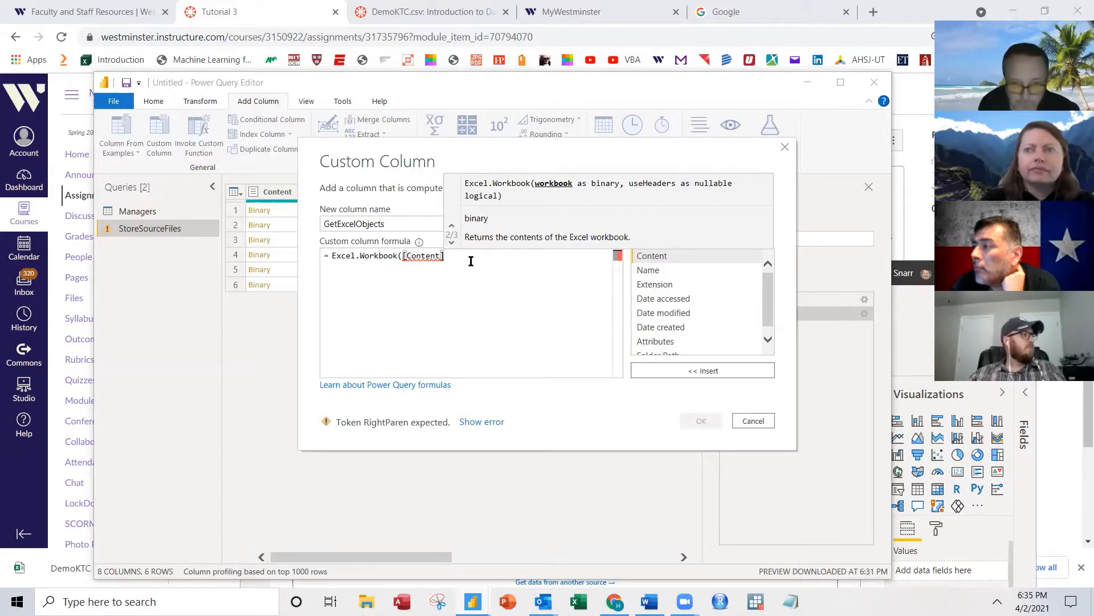
type(",true")
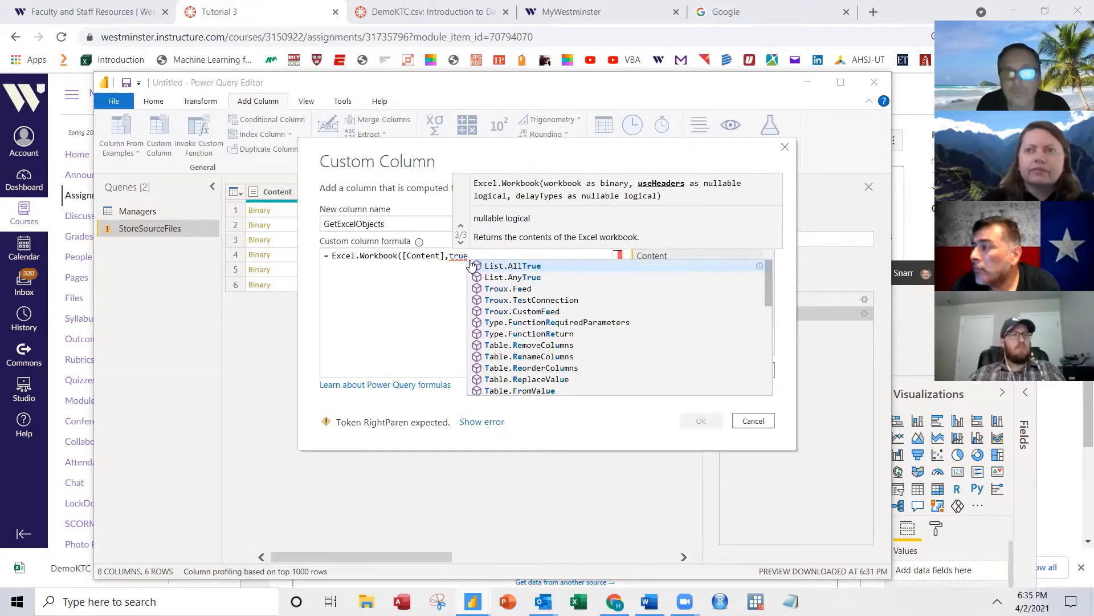
type(")")
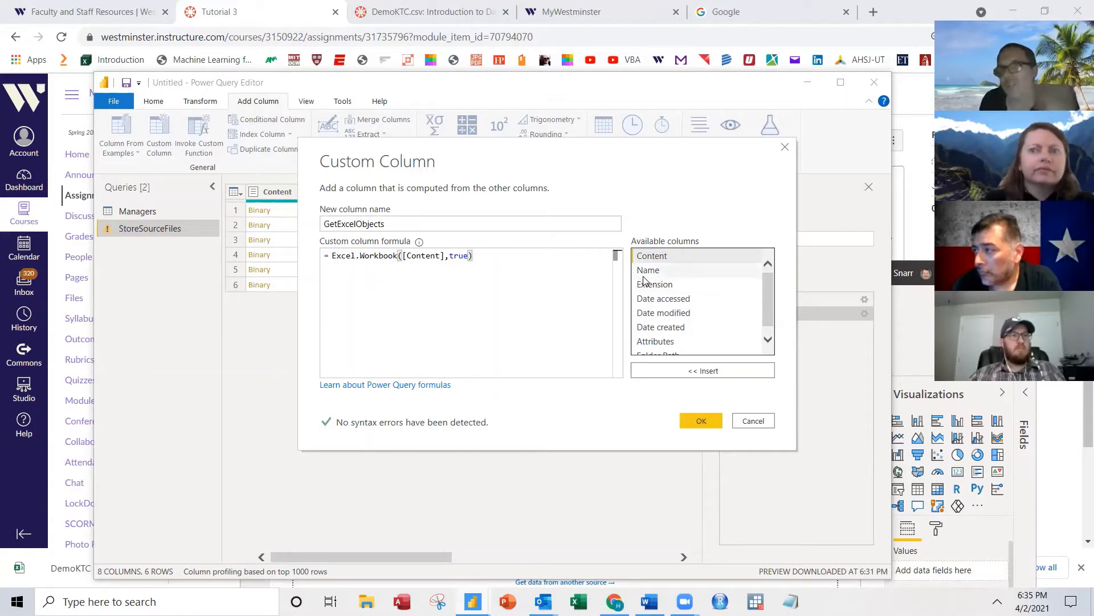
mouse_move(770, 311)
left_mouse_down()
mouse_move(764, 337)
mouse_move(763, 284)
mouse_move(770, 330)
mouse_move(767, 311)
left_mouse_up()
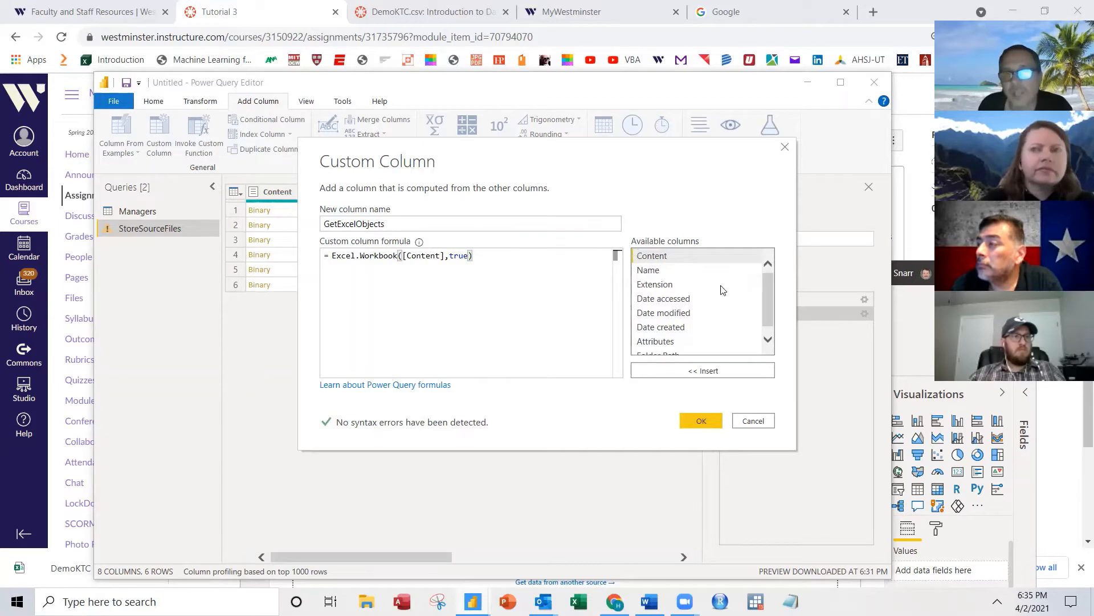
left_click(701, 421)
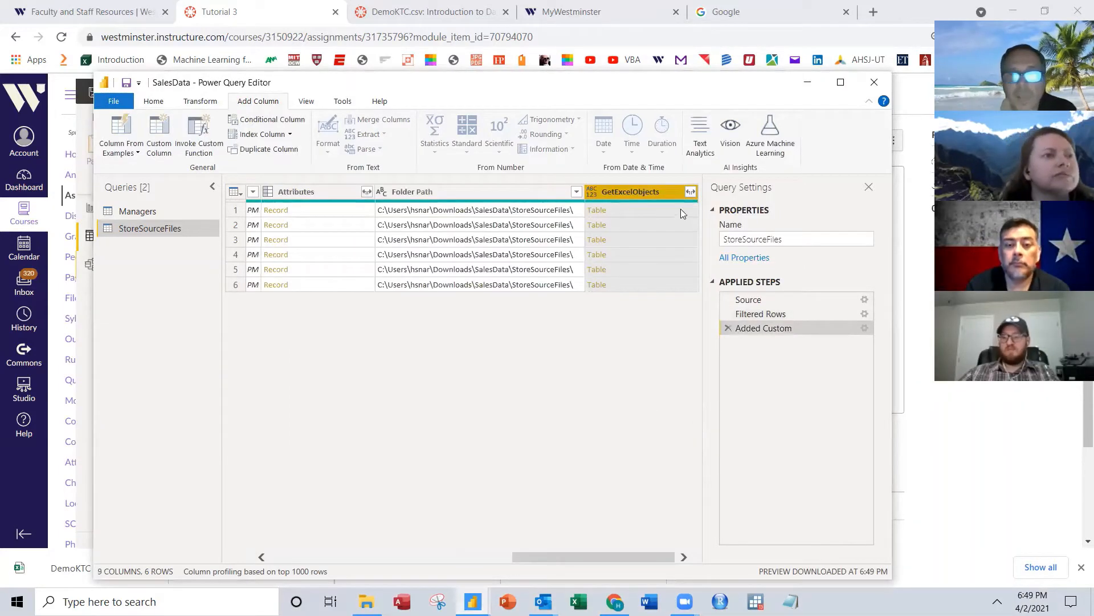
Step: Remove every column except GetExcelObjects from the StoreSourceFiles query, from Content through Folder Path
left_click(459, 192)
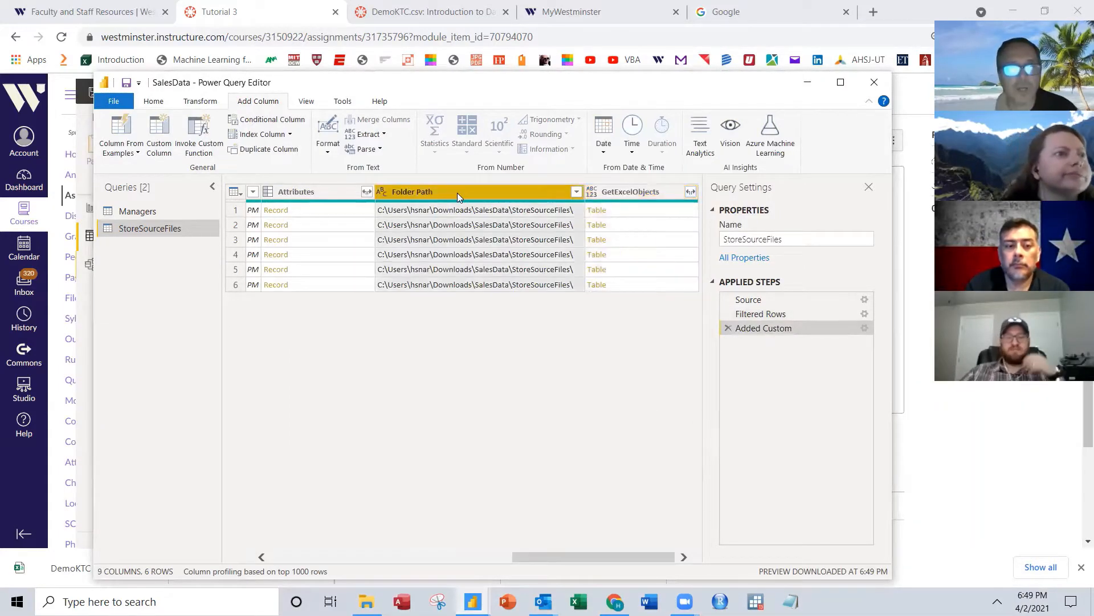
left_click(312, 196, "ctrl")
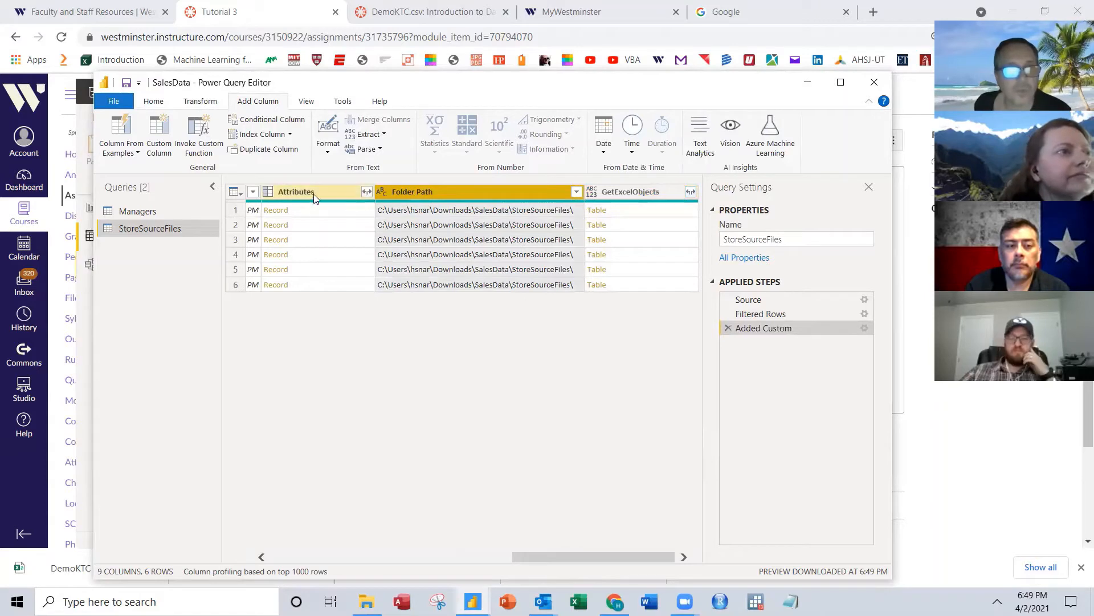
left_click_drag(589, 559, 277, 553)
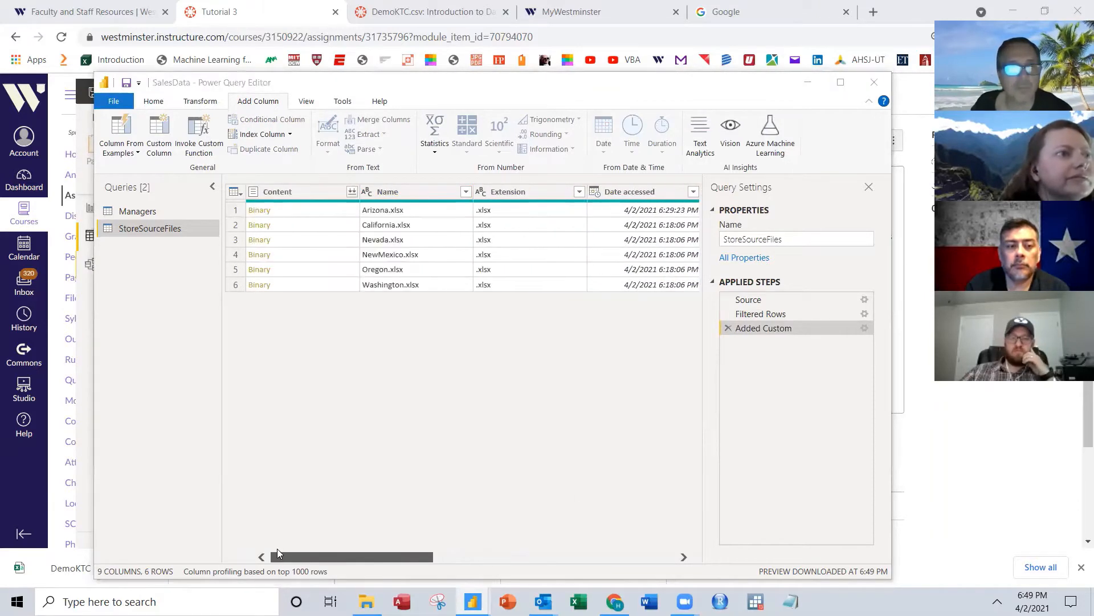
left_click(307, 192)
left_click(389, 192, "ctrl")
left_click(484, 193, "ctrl")
left_click(653, 193, "ctrl")
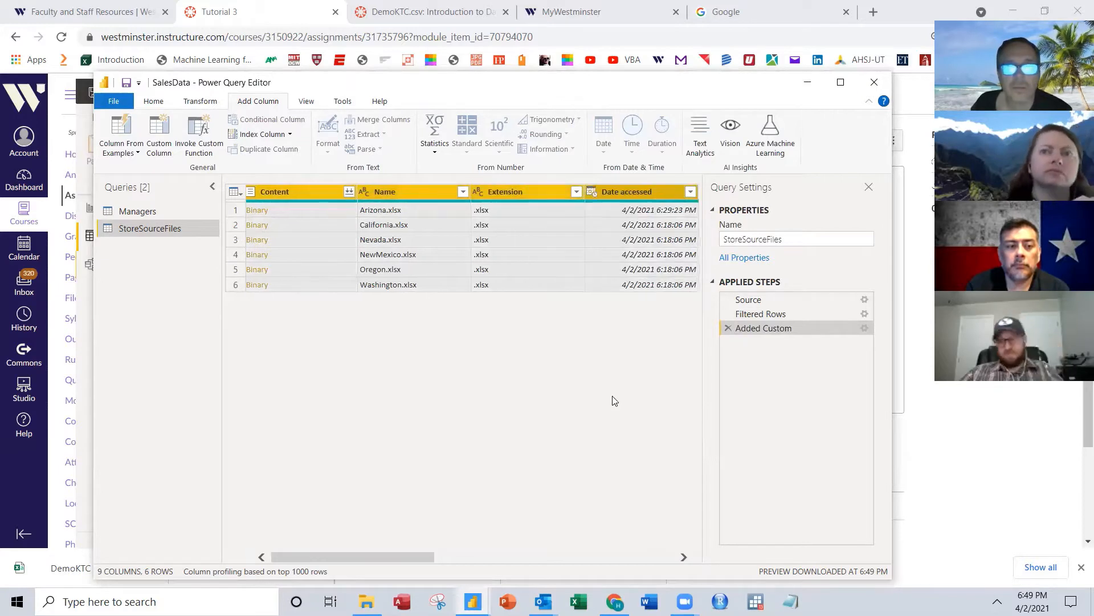
left_click_drag(379, 554, 525, 554)
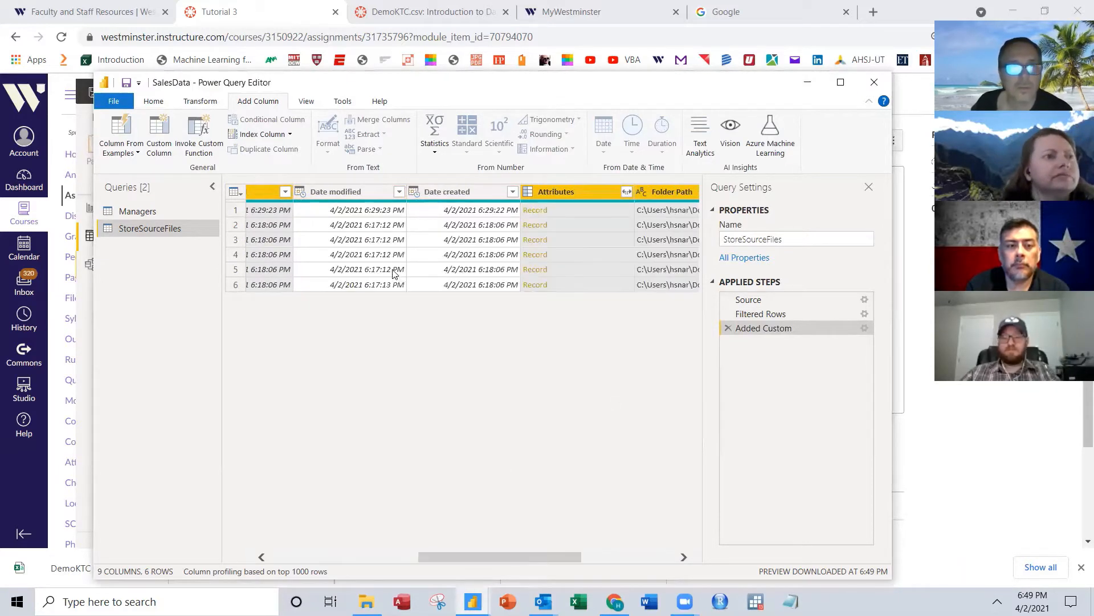
left_click(366, 192, "ctrl")
left_click(447, 193, "ctrl")
right_click(448, 195)
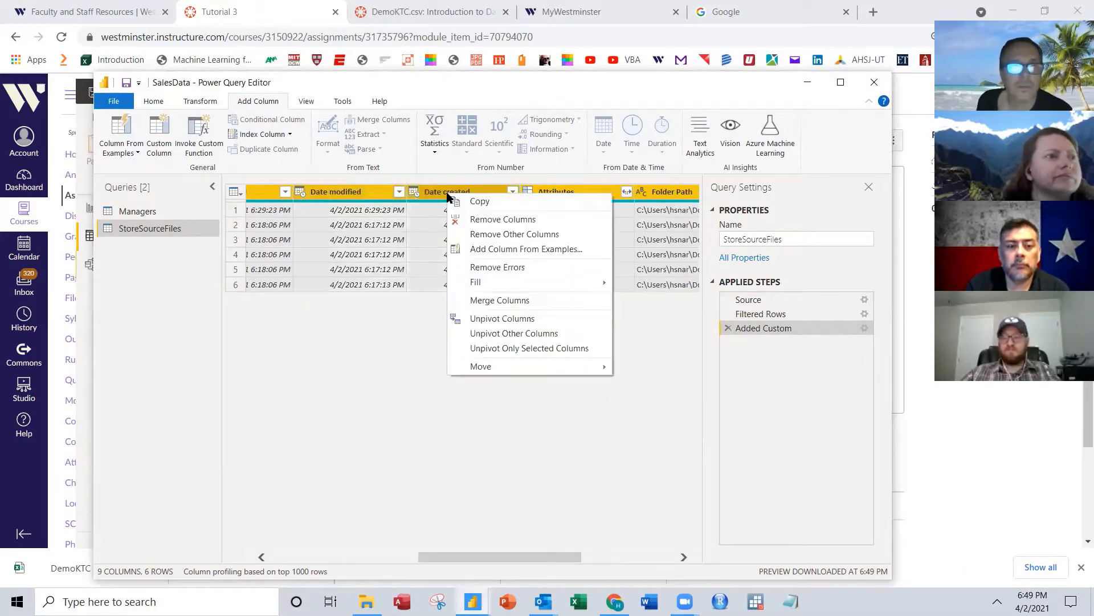
left_click(488, 220)
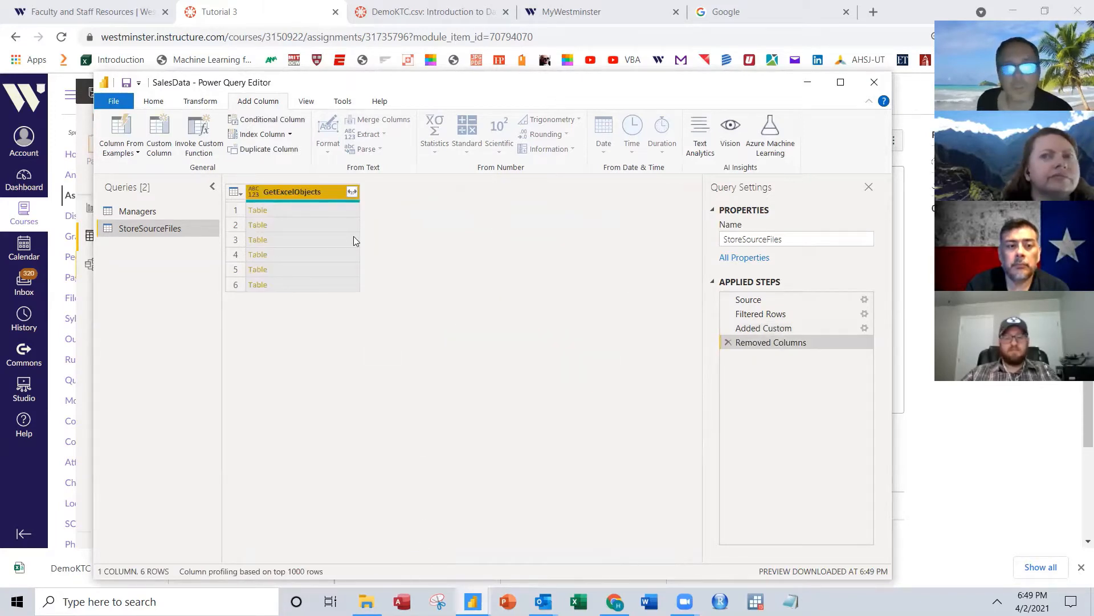
Step: Expand the GetExcelObjects column to include only its Name and Data columns
left_click(351, 193)
left_click(353, 193)
left_click(352, 192)
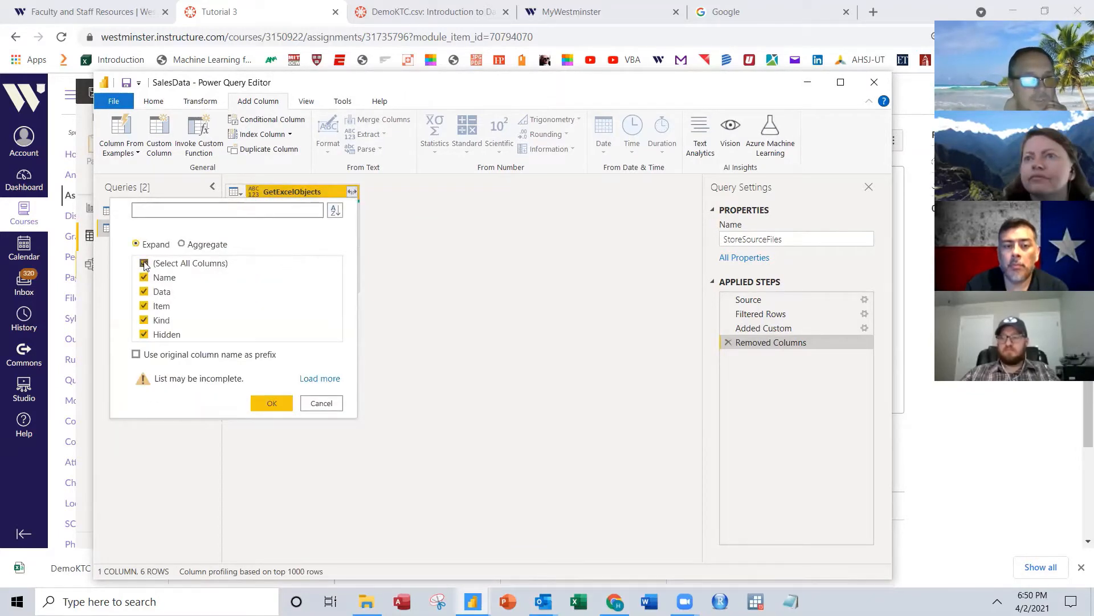
left_click(144, 264)
left_click(144, 277)
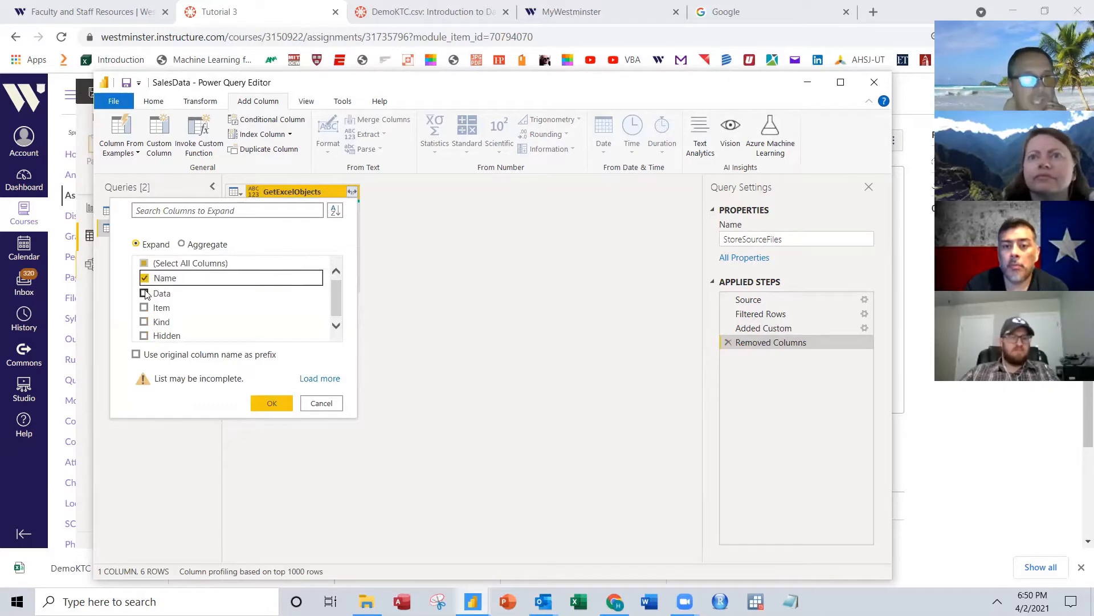
left_click(145, 292)
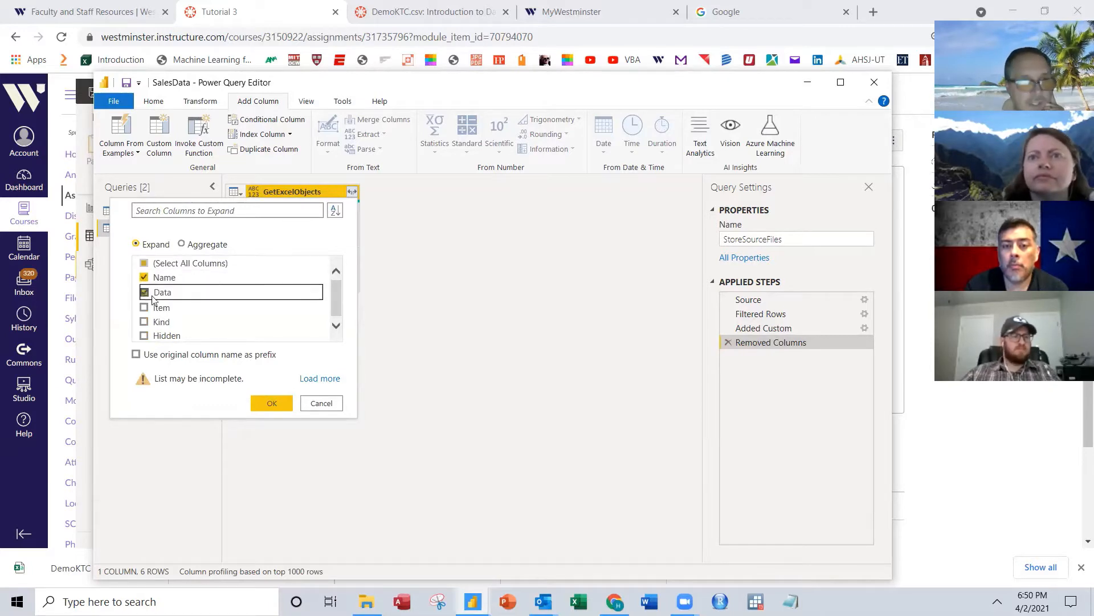
left_click(264, 403)
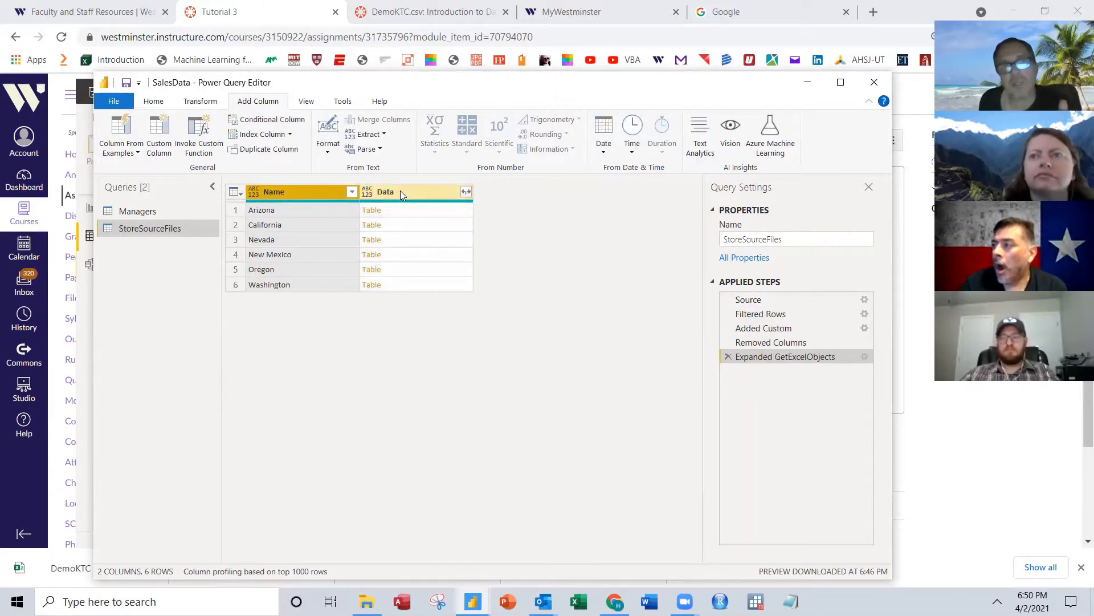
Step: Expand the Data column with all of its columns, from Date through COGS
left_click(418, 196)
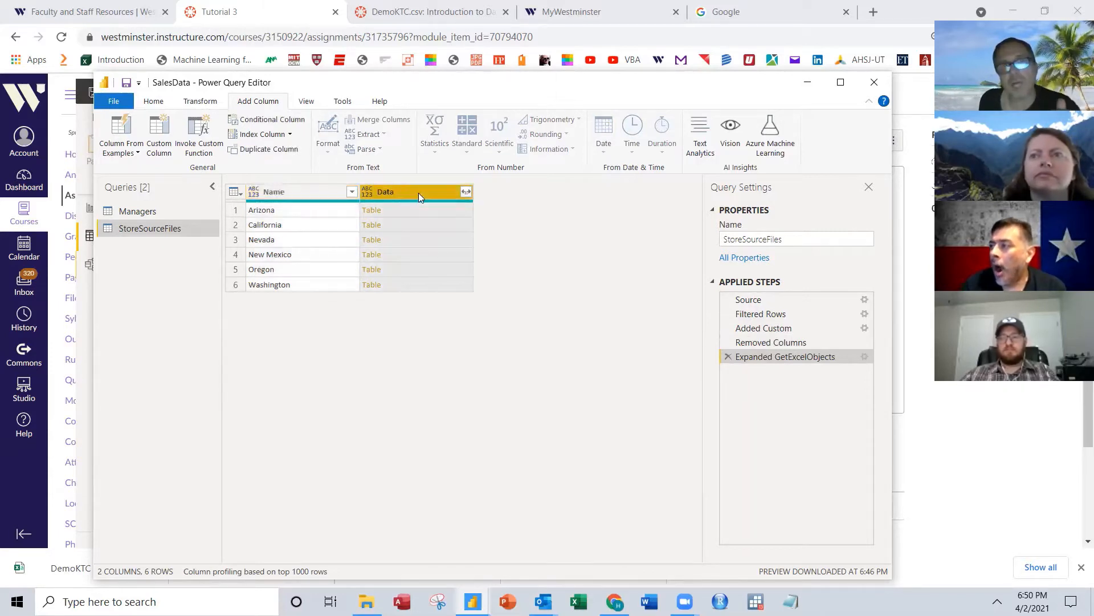
left_click(303, 192)
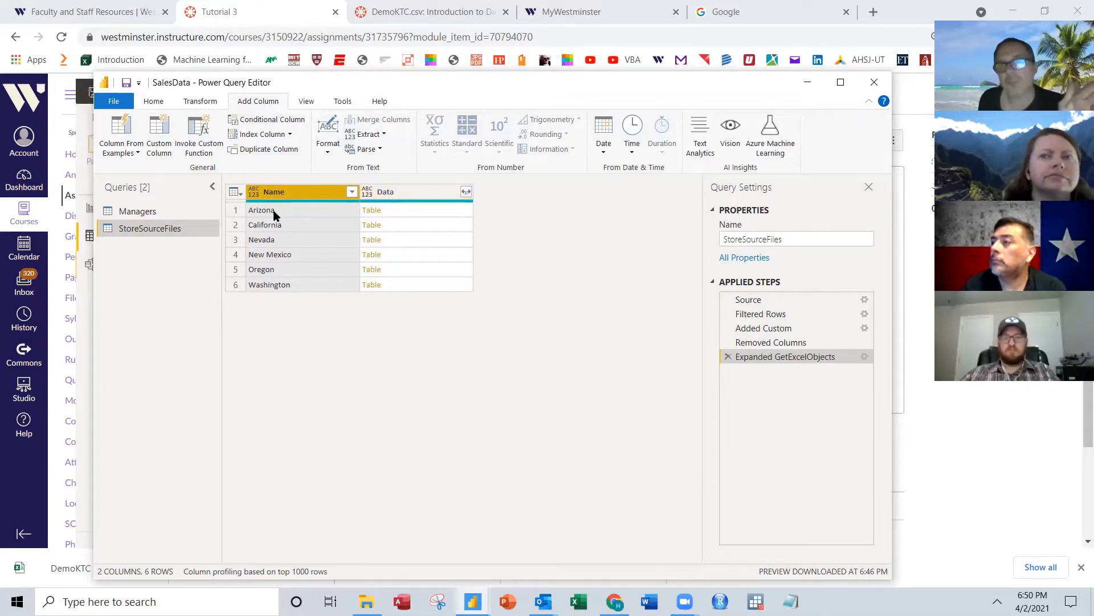
left_click(466, 194)
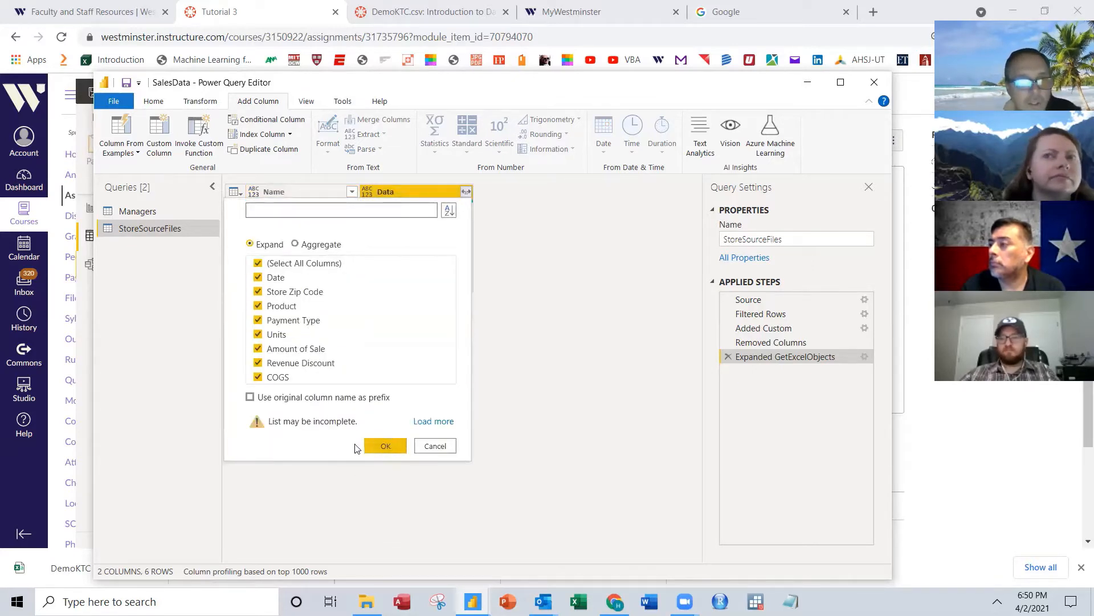
left_click(374, 445)
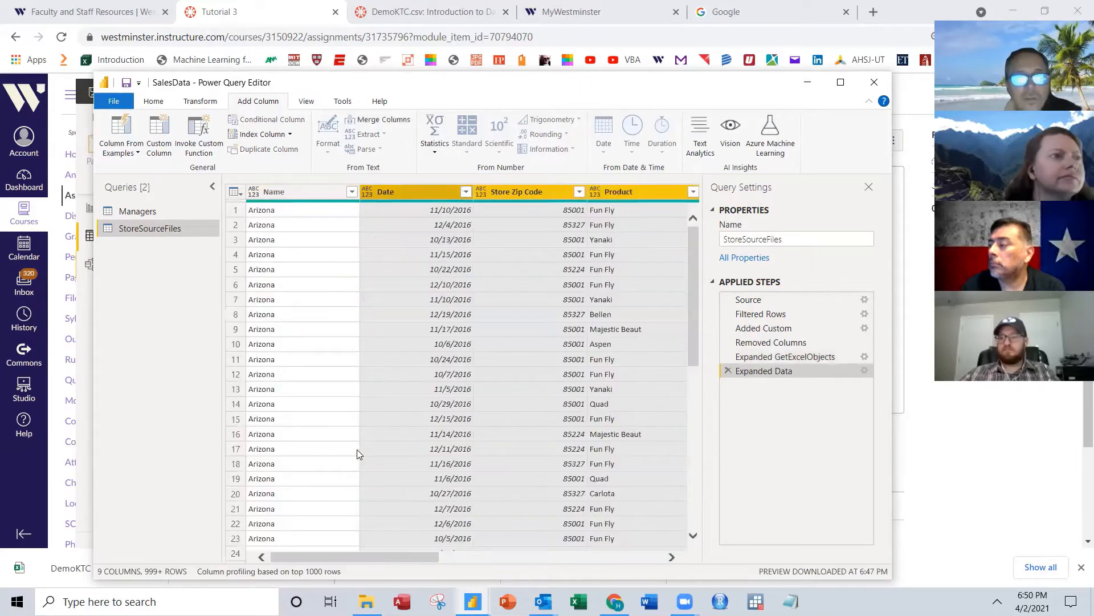
mouse_move(386, 558)
left_mouse_down()
mouse_move(632, 571)
mouse_move(439, 578)
mouse_move(366, 555)
left_mouse_up()
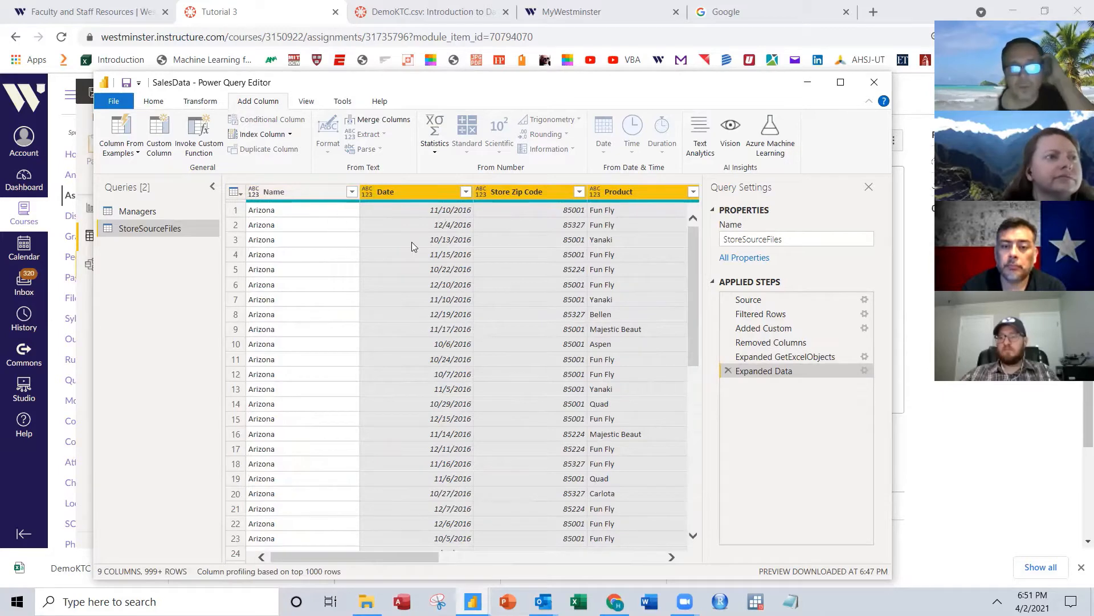
Step: Sort the StoreSourceFiles rows by the Name column in descending order, and switch the sort to ascending
left_click(352, 192)
left_click(245, 225)
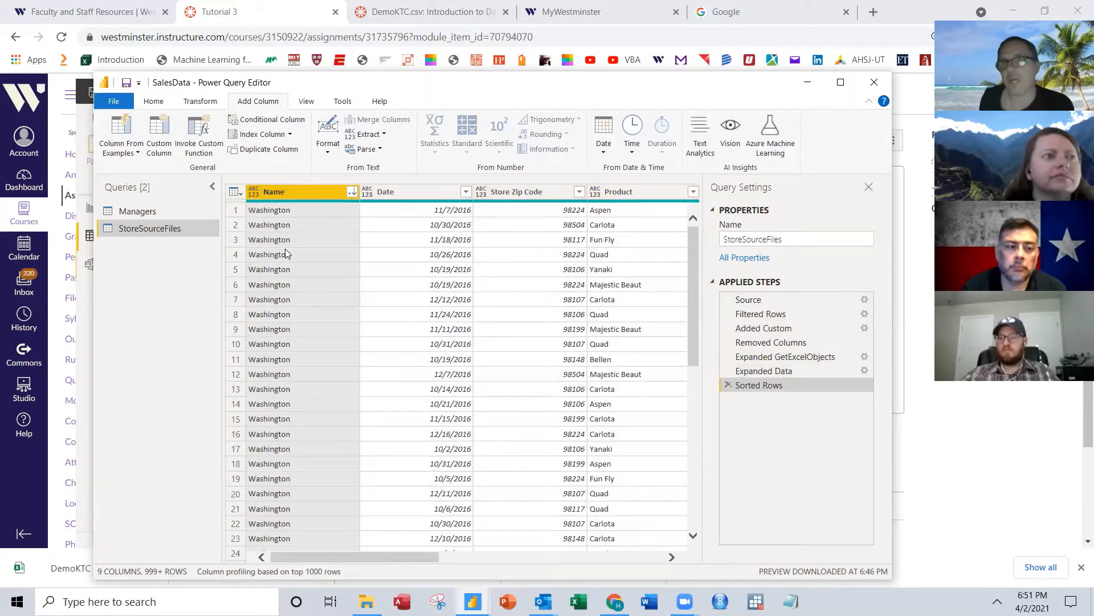
left_click(353, 192)
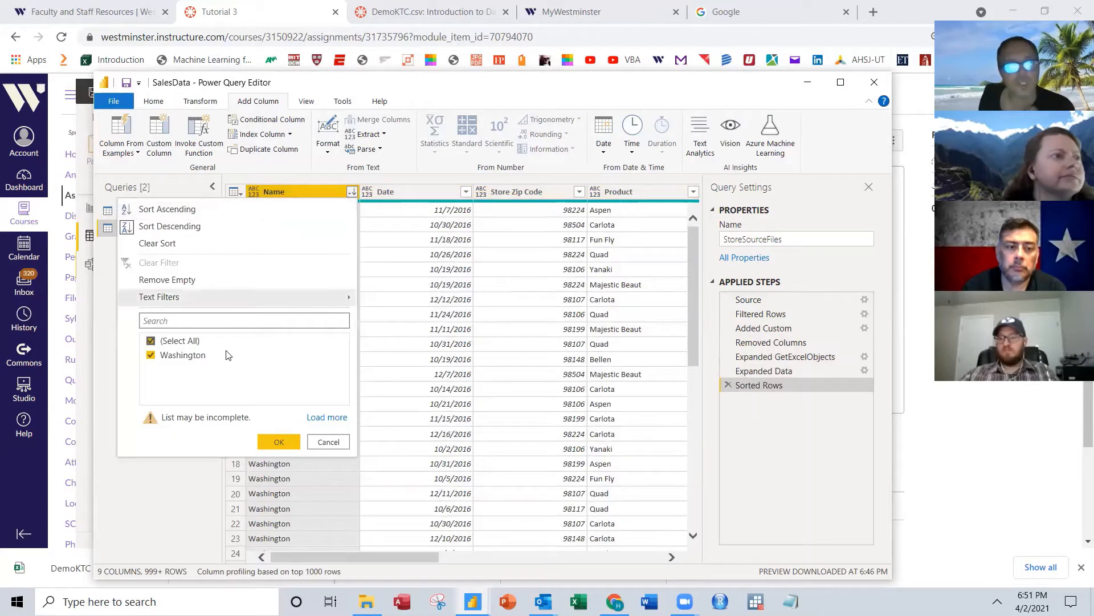
left_click(190, 211)
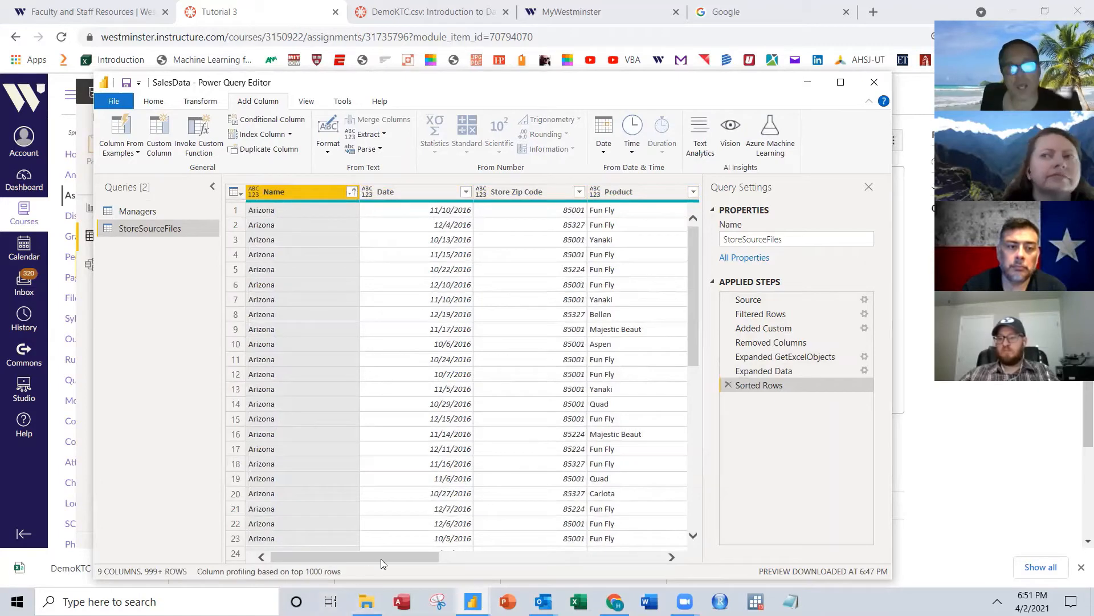
Step: Set the COGS column's data type to Fixed decimal number and the Revenue Discount column's to Percentage
left_click_drag(381, 559, 672, 557)
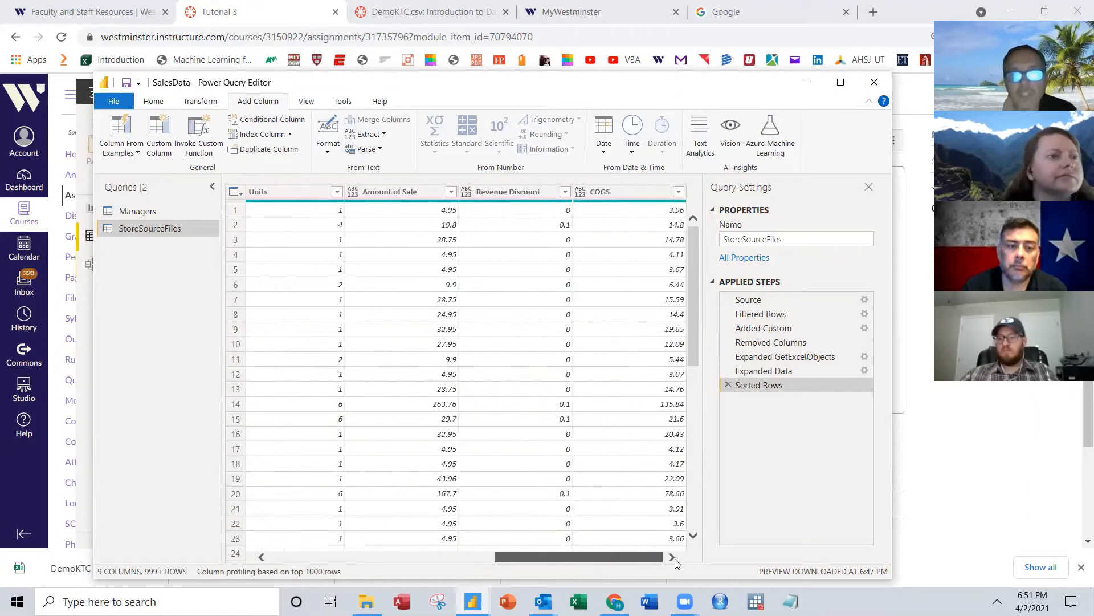
left_click(581, 194)
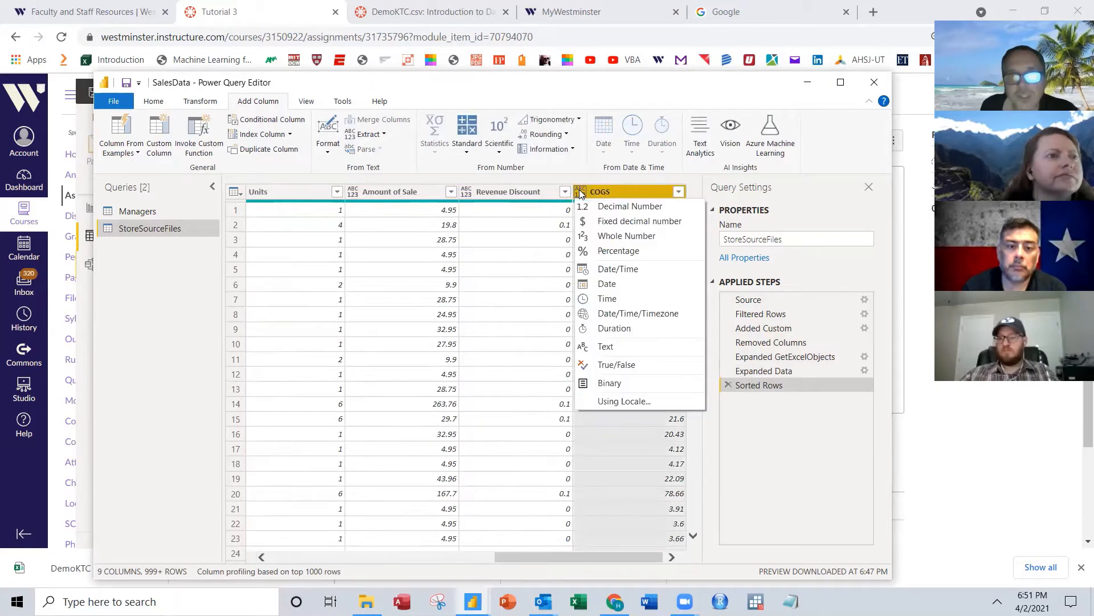
left_click(582, 223)
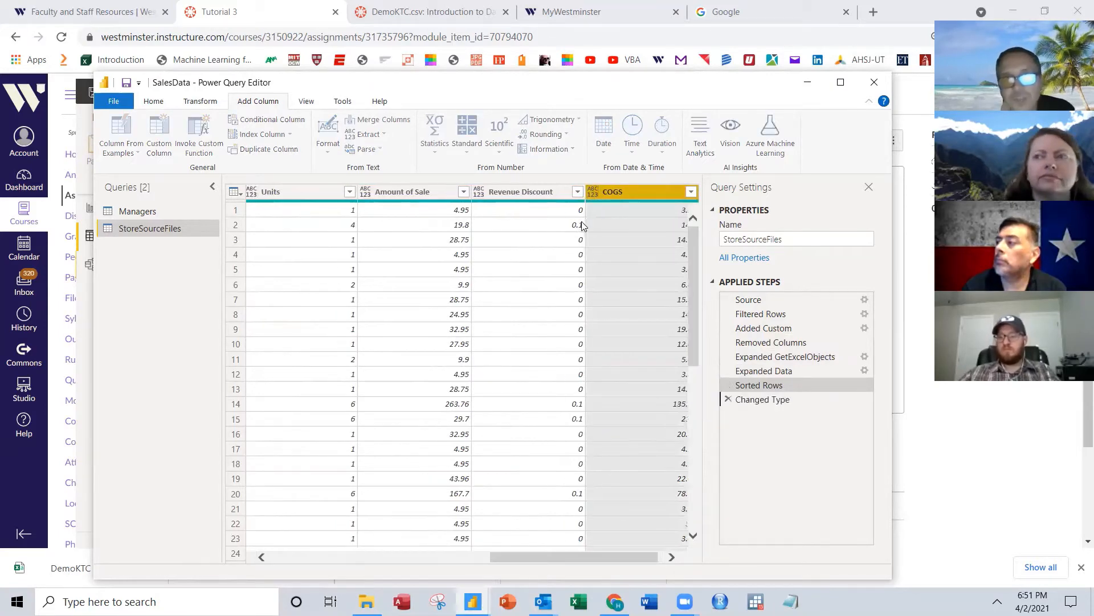
left_click(466, 191)
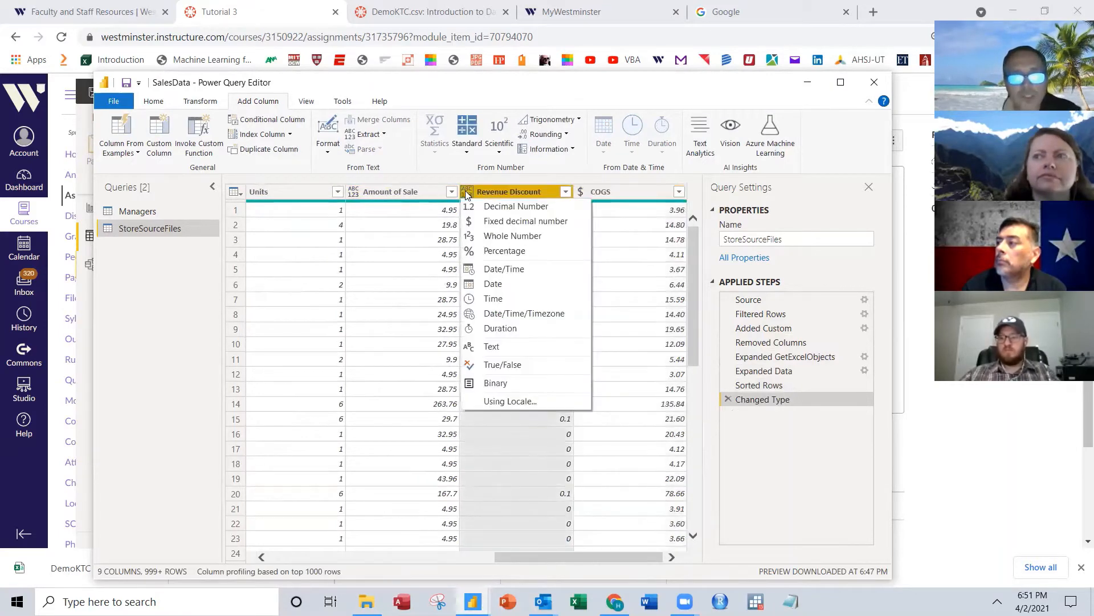
left_click(467, 251)
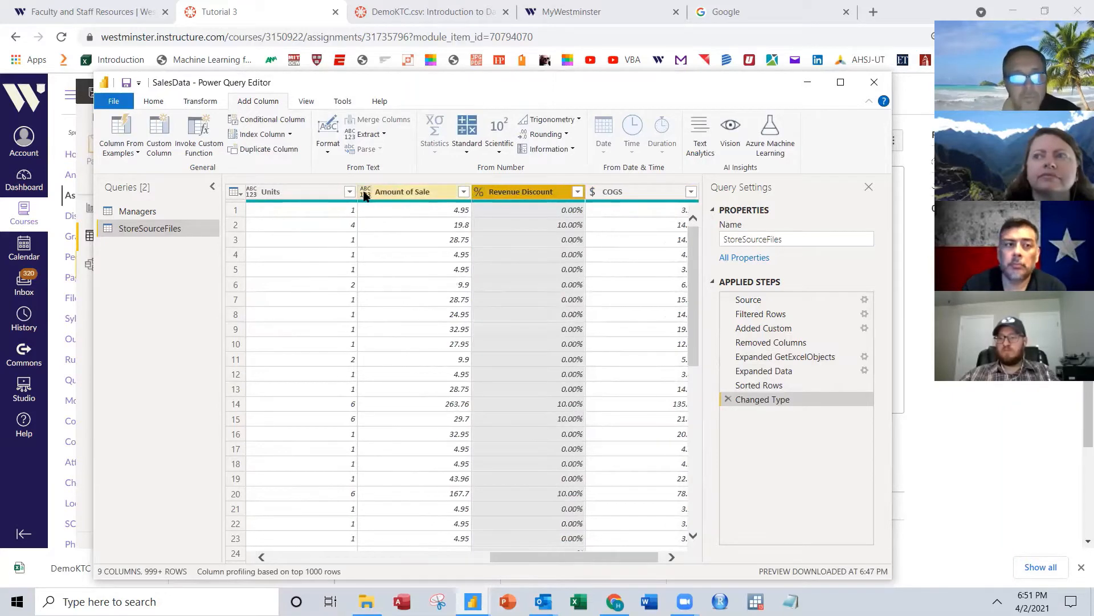
Step: Set the Amount of Sale column's data type to Fixed decimal number and the Units column's to Whole Number
left_click(365, 193)
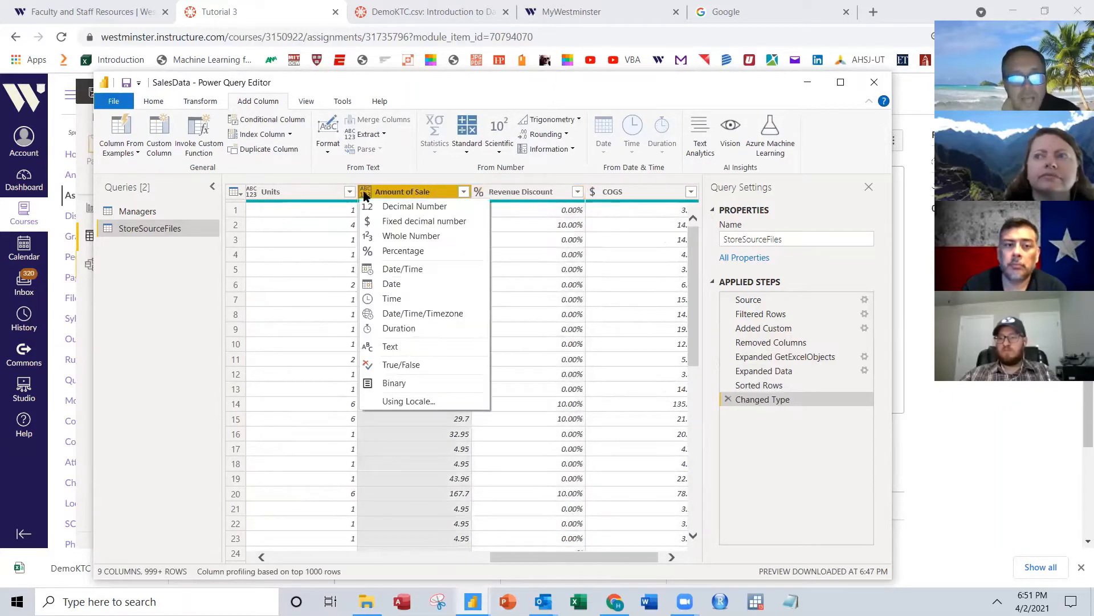
left_click(368, 222)
left_click_drag(534, 559, 477, 567)
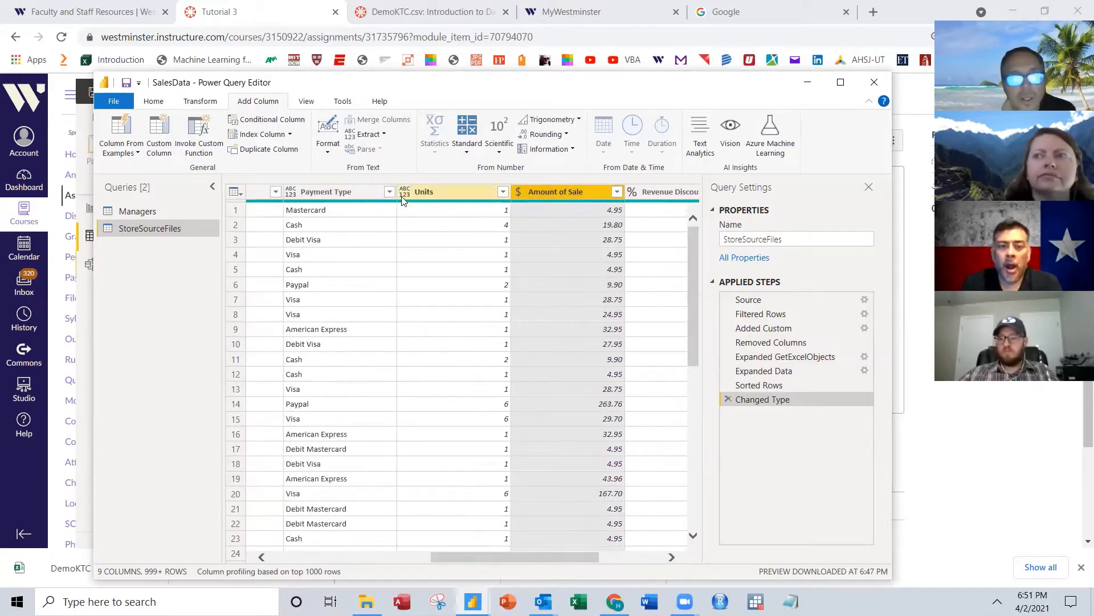
left_click(403, 193)
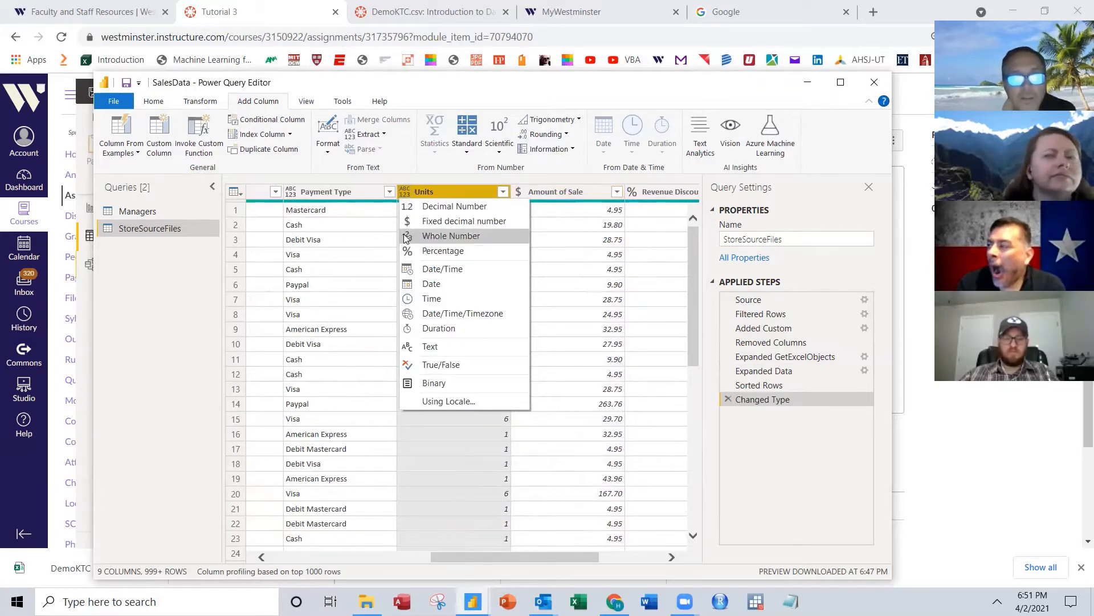
left_click(433, 235)
left_click_drag(434, 558, 291, 555)
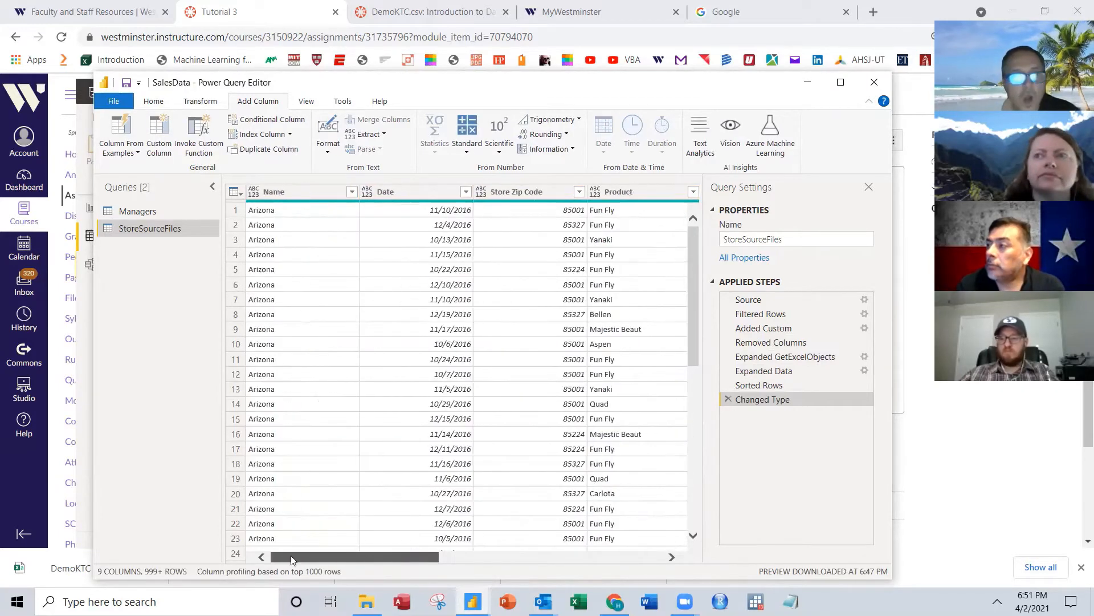
Step: Delete the Changed Type, Sorted Rows and Expanded Data steps from the StoreSourceFiles query
left_click(728, 400)
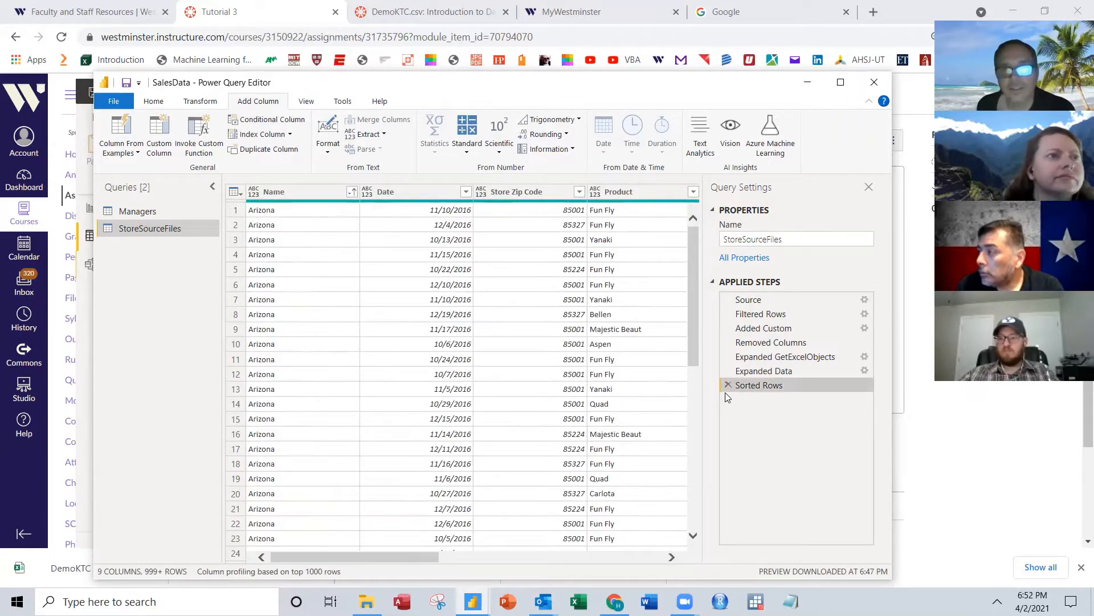
left_click(728, 386)
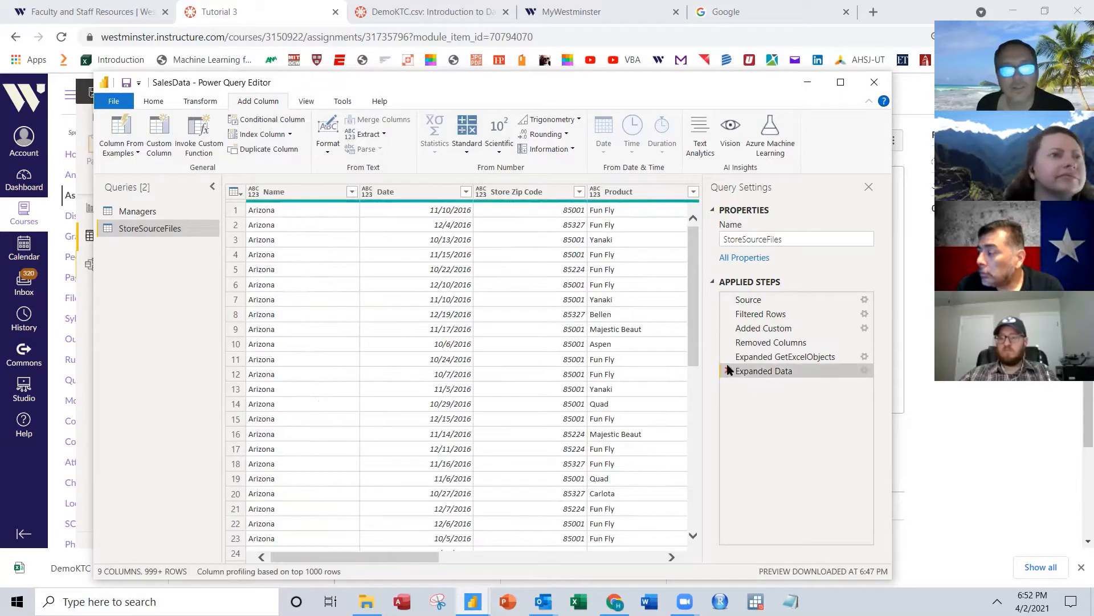
left_click(727, 371)
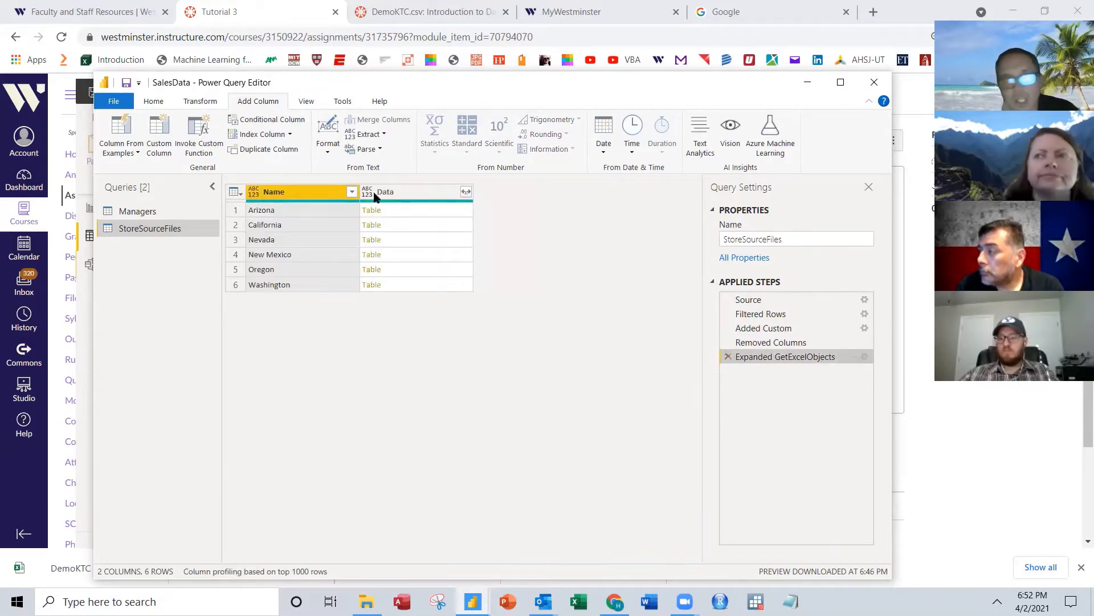
Step: Try removing all columns other than Name and Data, and delete that removal from the applied steps
left_click(411, 192)
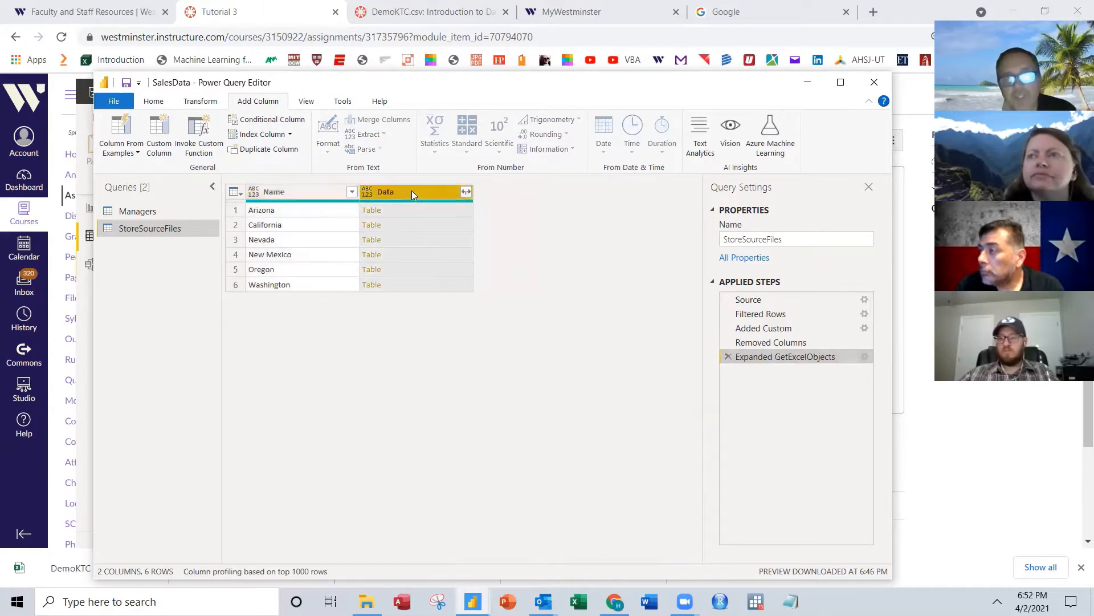
left_click(282, 194)
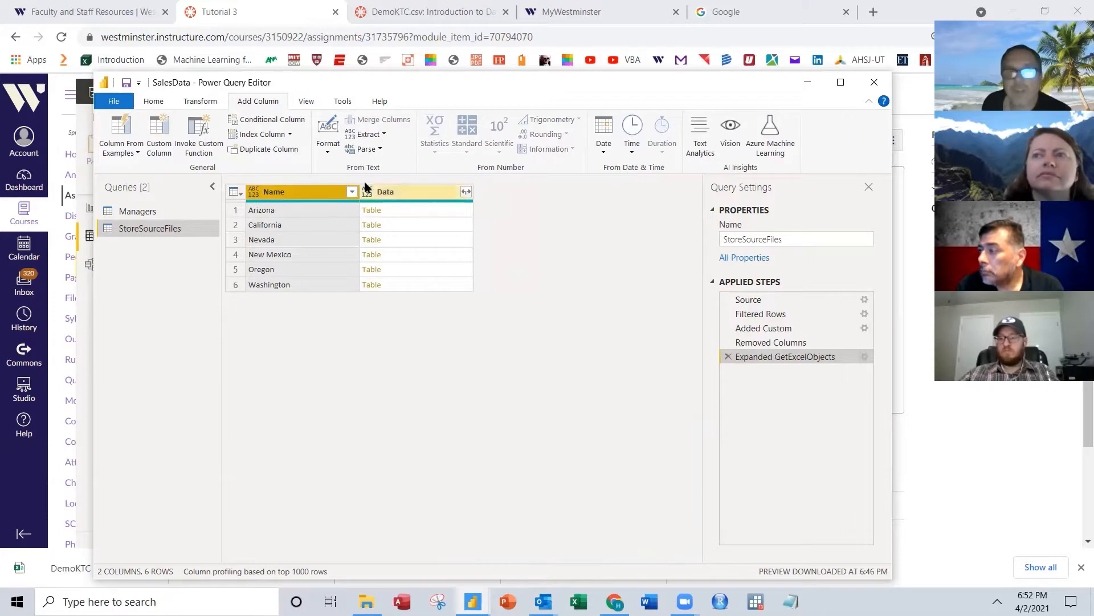
left_click(413, 194)
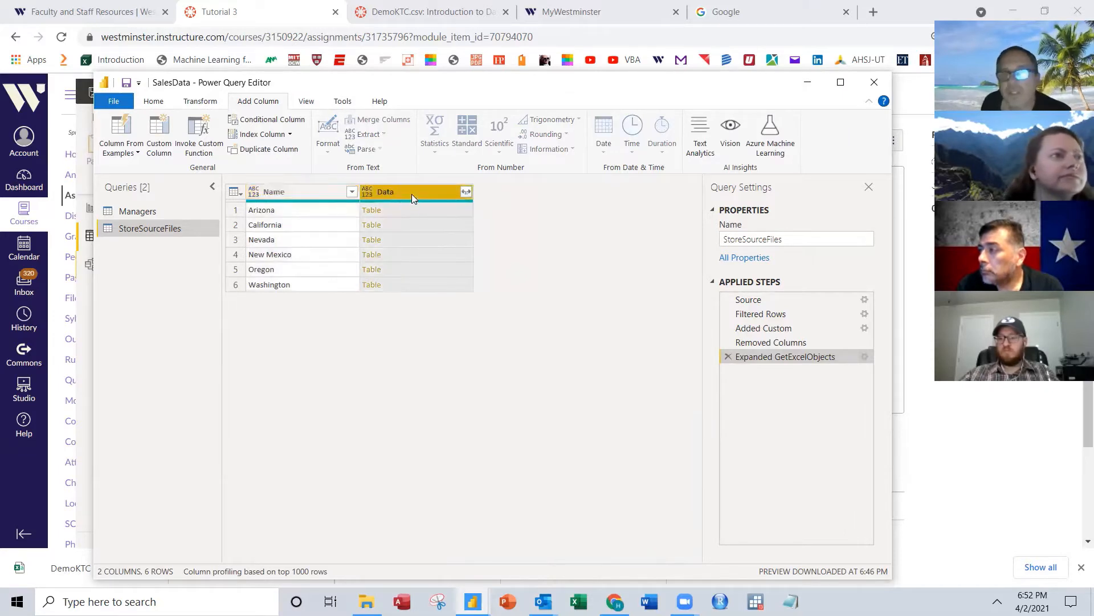
left_click(314, 190)
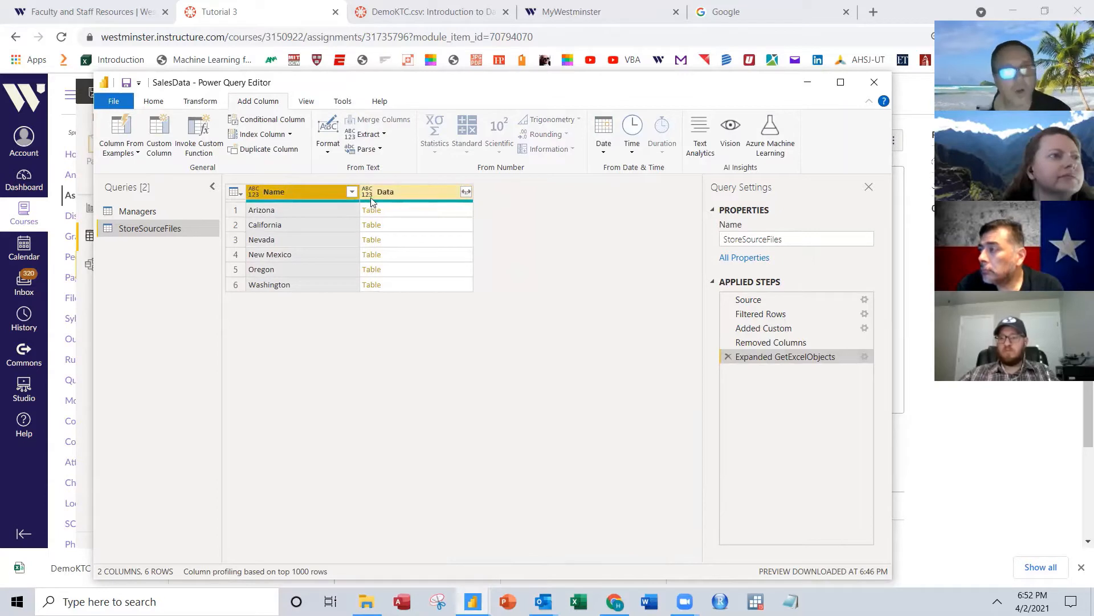
left_click(401, 193, "ctrl")
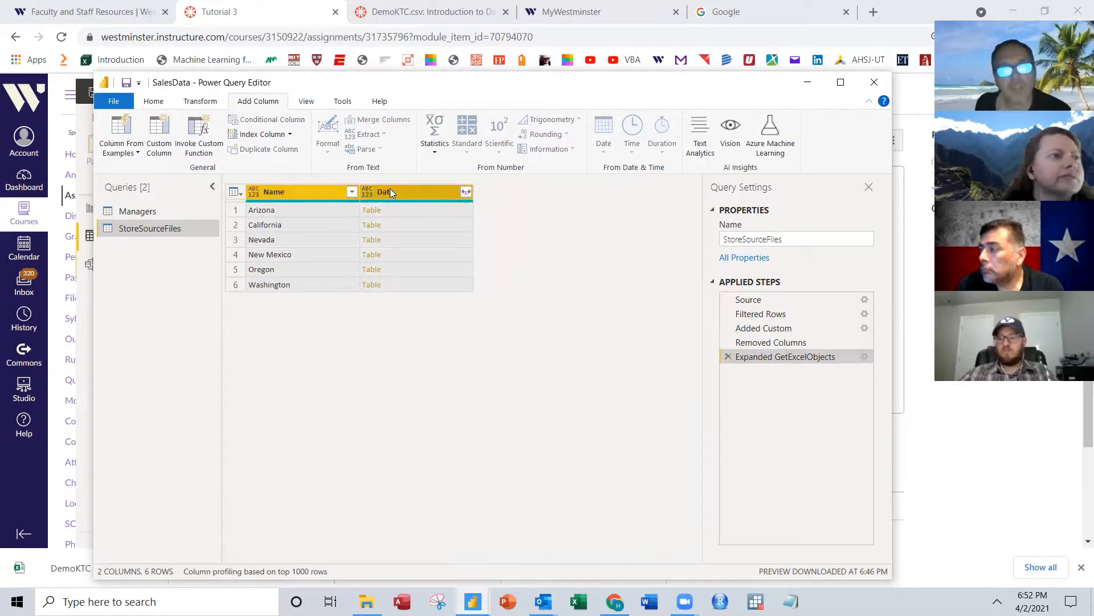
right_click(393, 192)
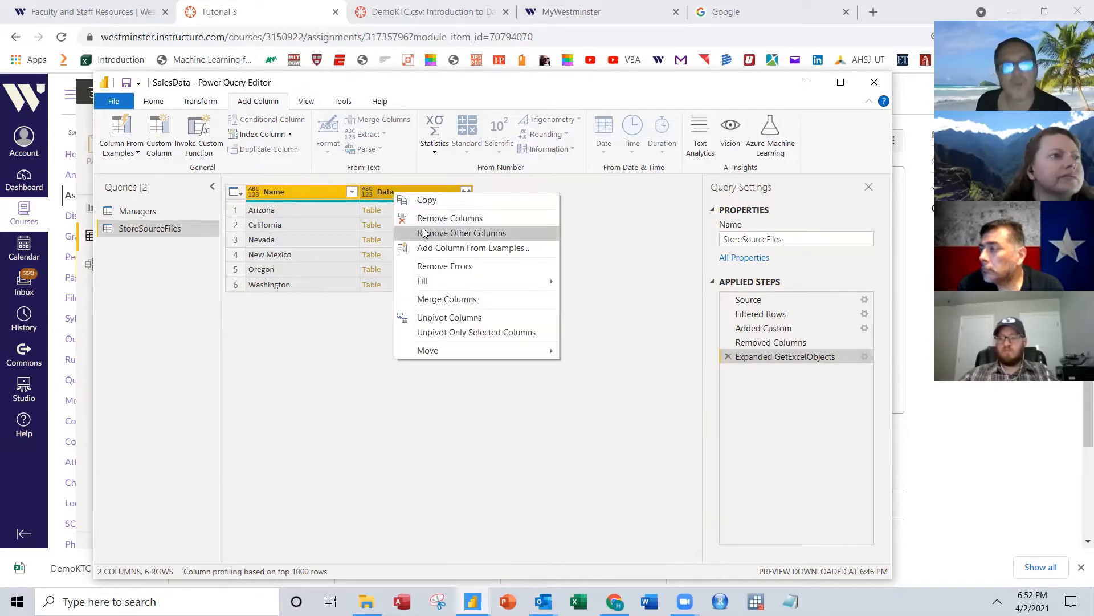
left_click(424, 233)
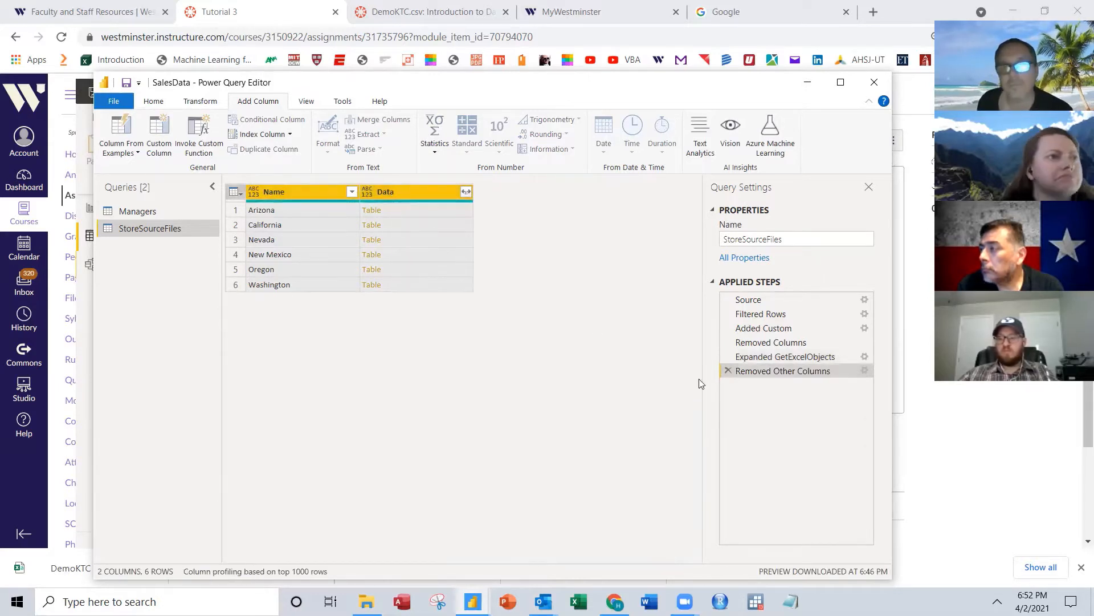
left_click(727, 371)
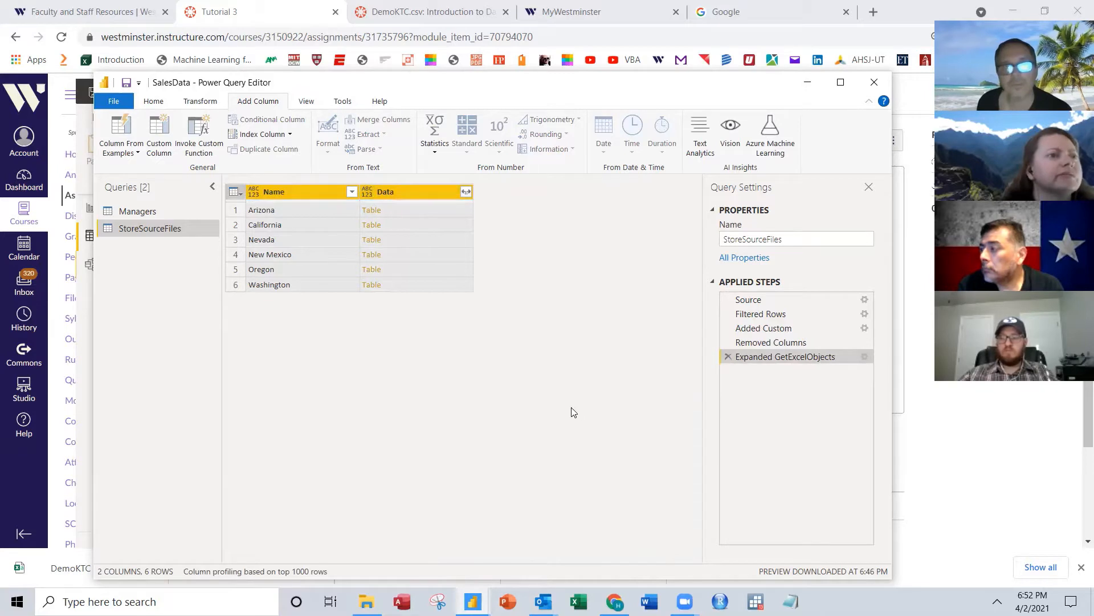
Step: Expand the Data column again with all its columns, from Date through COGS, without the original column name as prefix
left_click(466, 193)
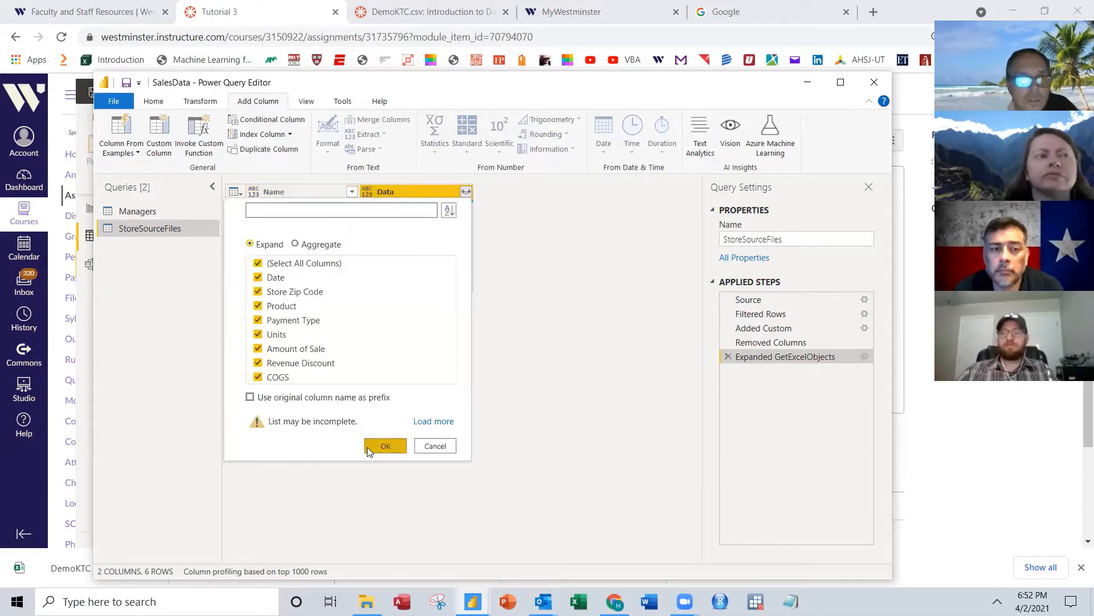
left_click(381, 445)
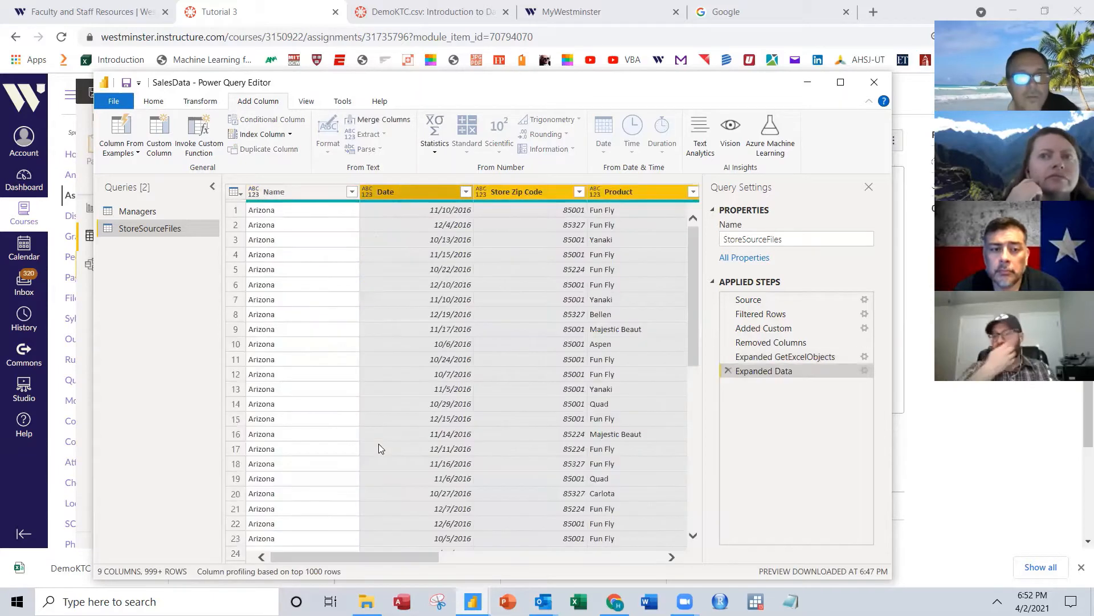
left_click_drag(408, 556, 344, 564)
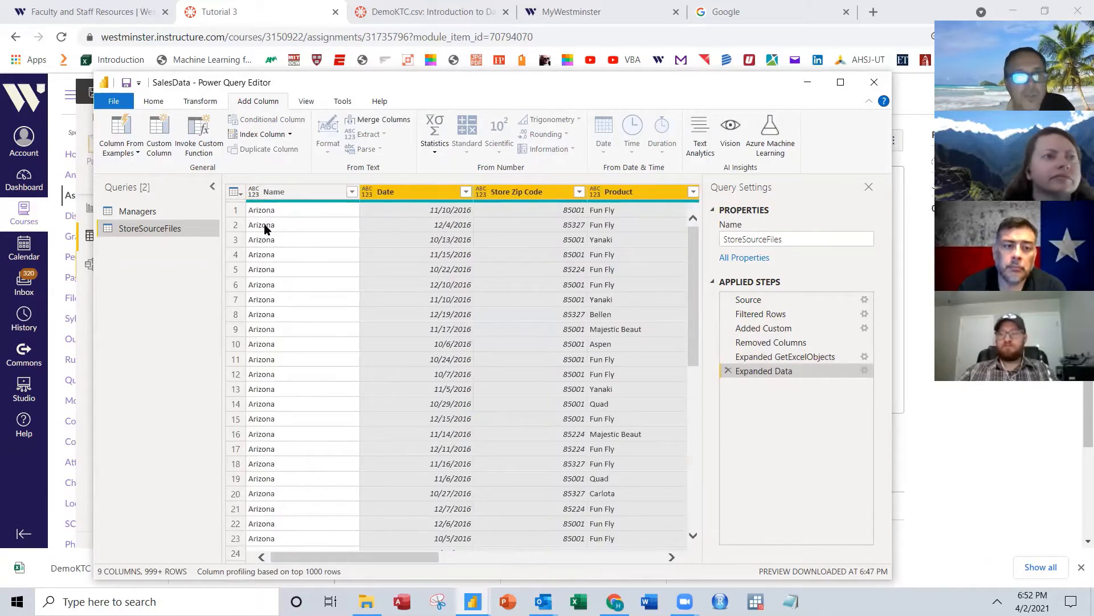
Step: Set the Name column's data type to Text and the Date column's data type to Date
left_click(253, 192)
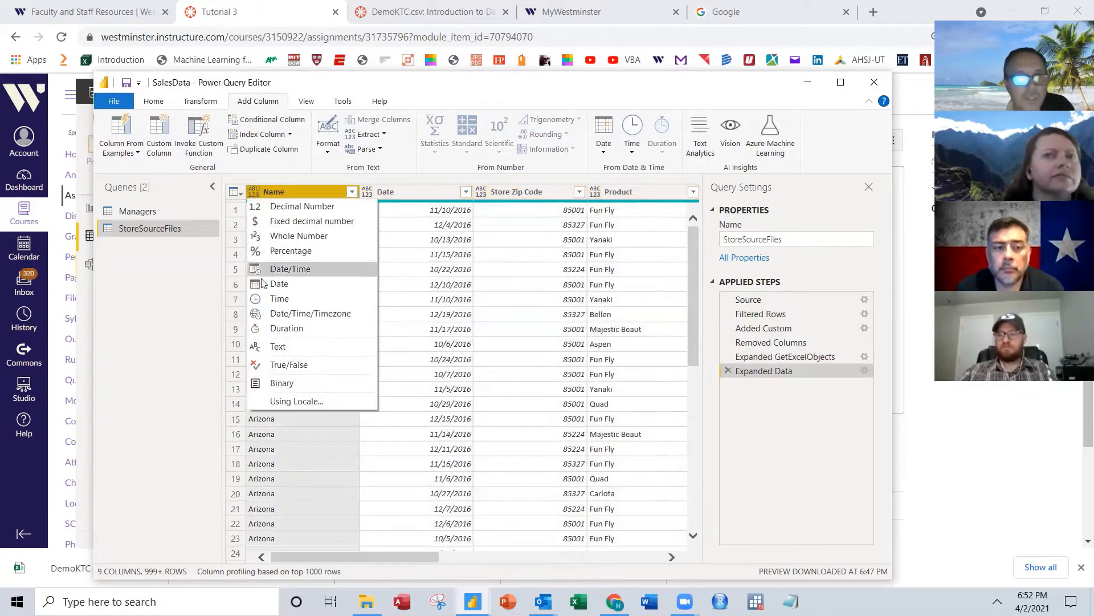
left_click(252, 349)
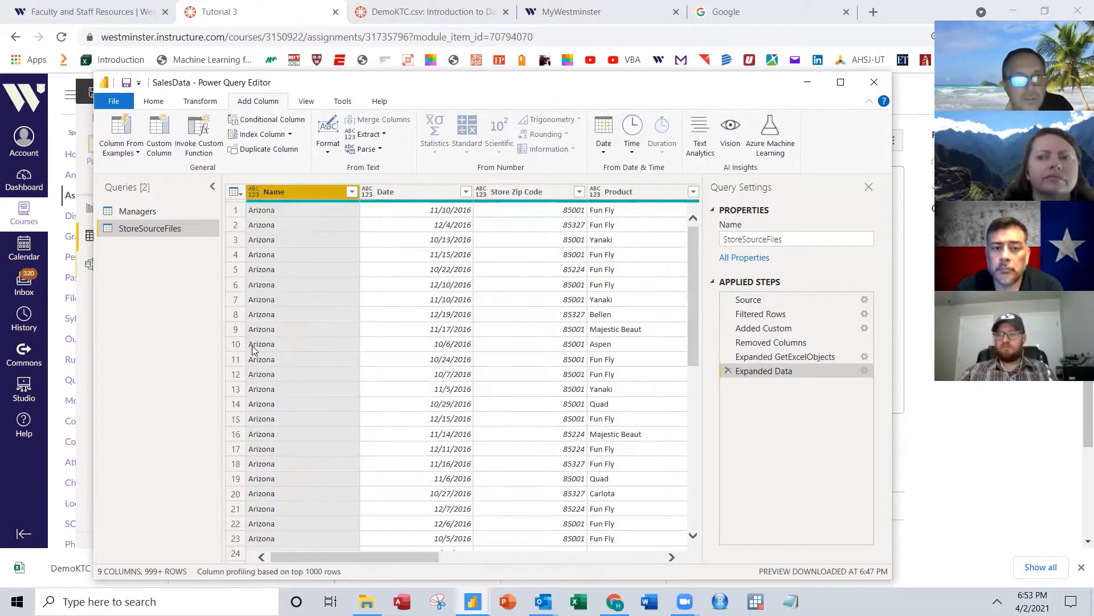
left_click(366, 189)
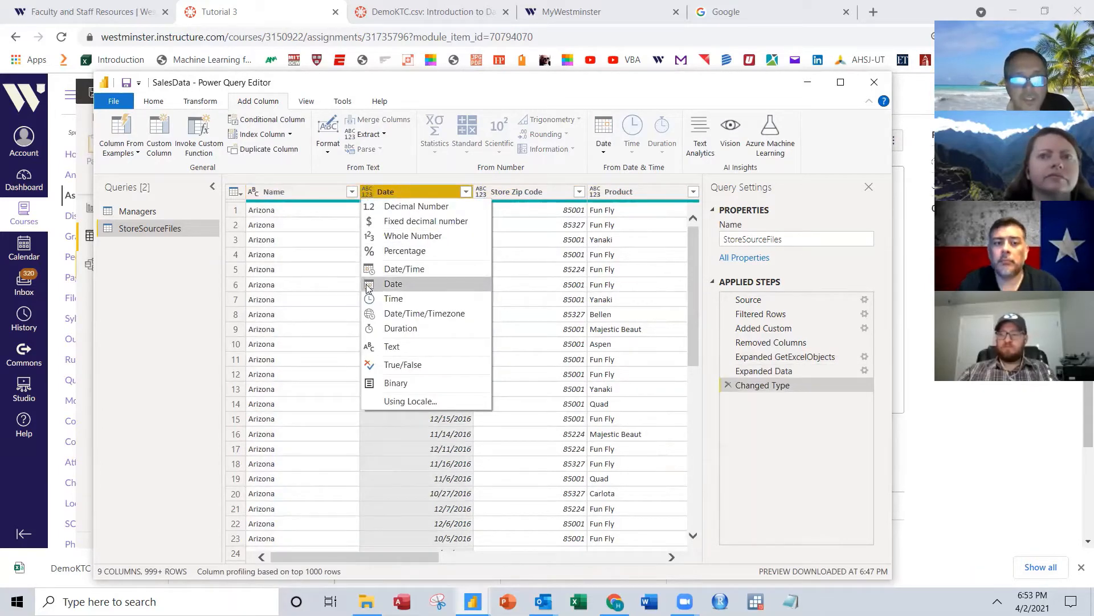
left_click(367, 288)
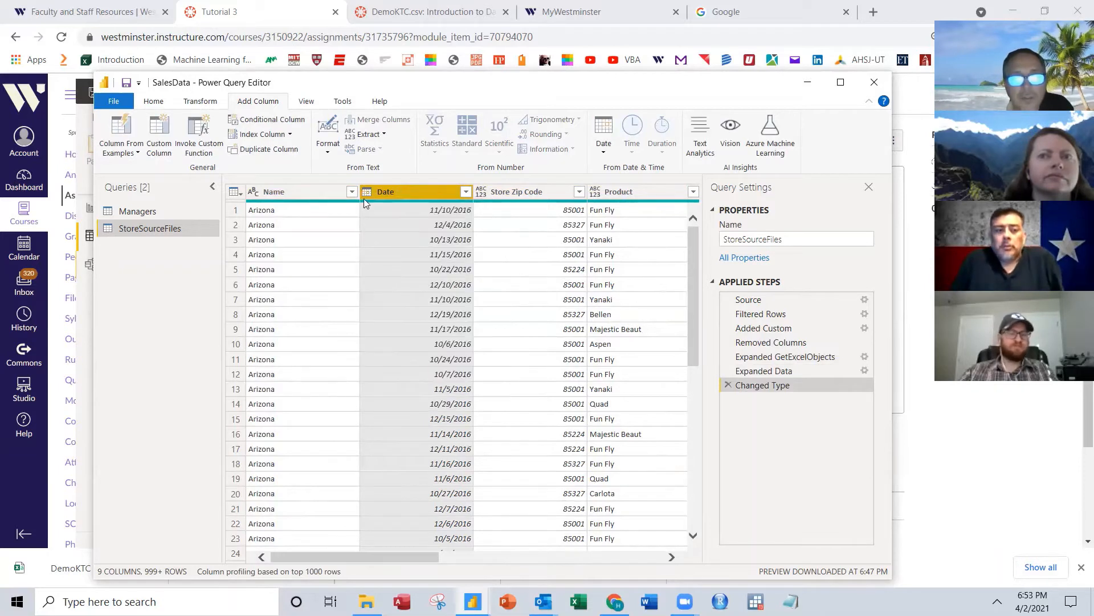
Step: Set the data type of both the Store Zip Code and Product columns to Text
left_click(479, 194)
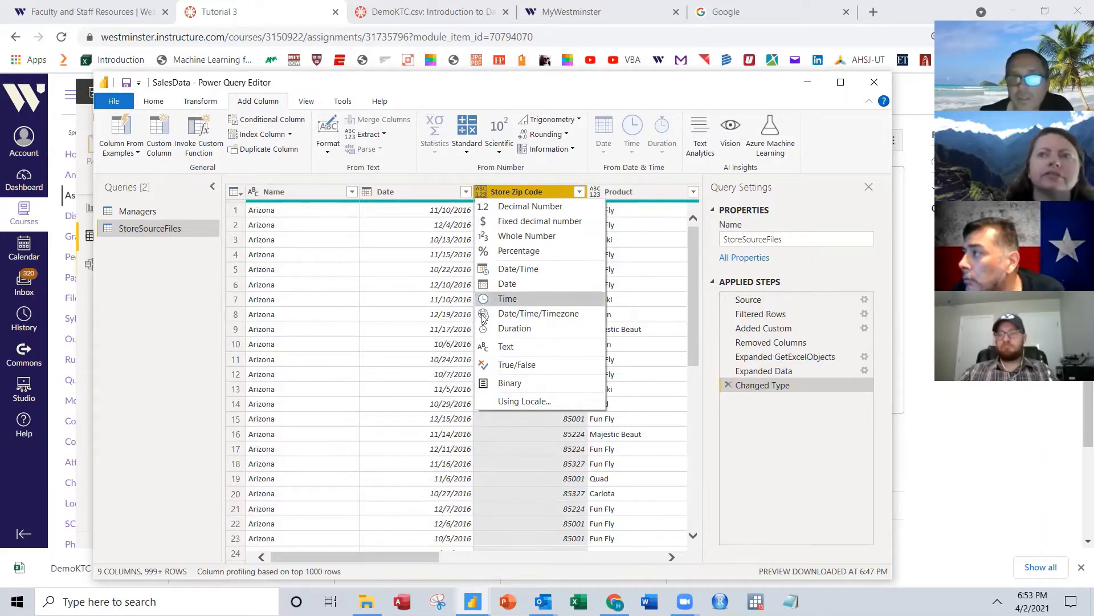
left_click(481, 345)
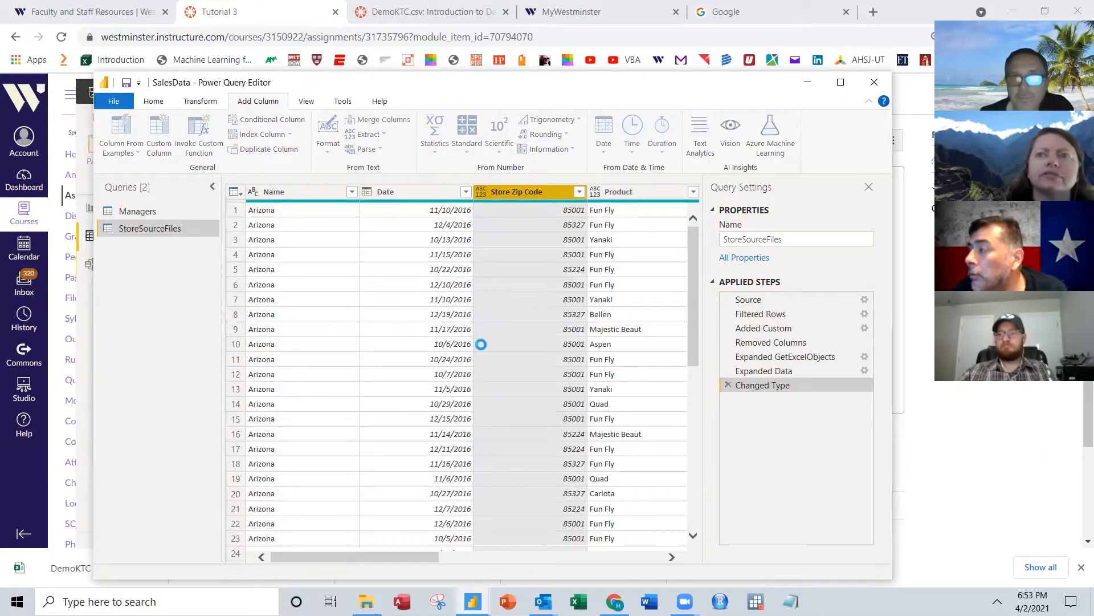
left_click(596, 194)
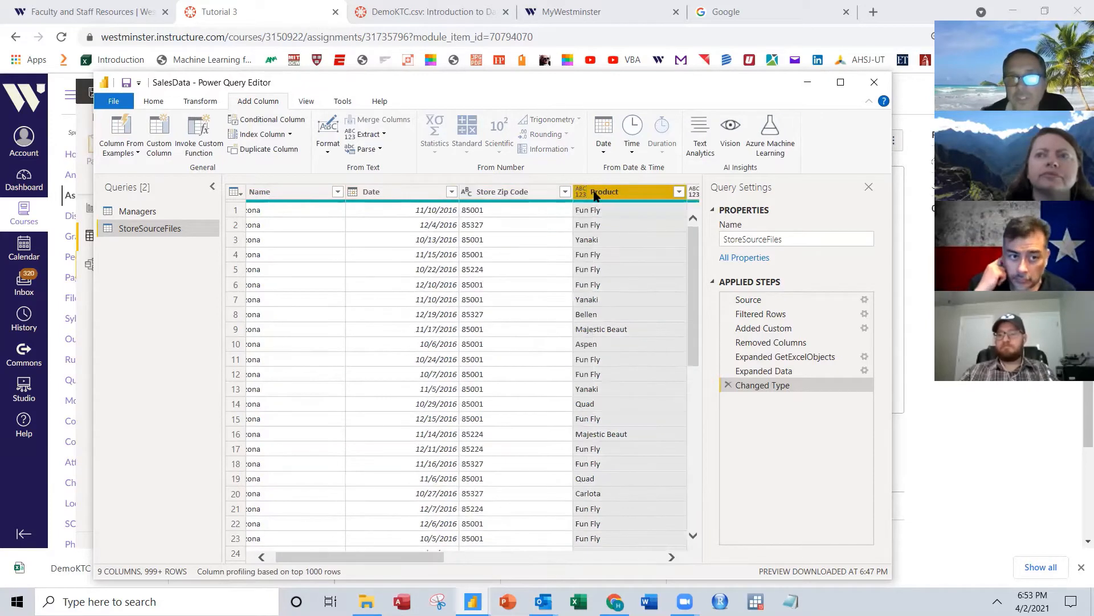
left_click(581, 194)
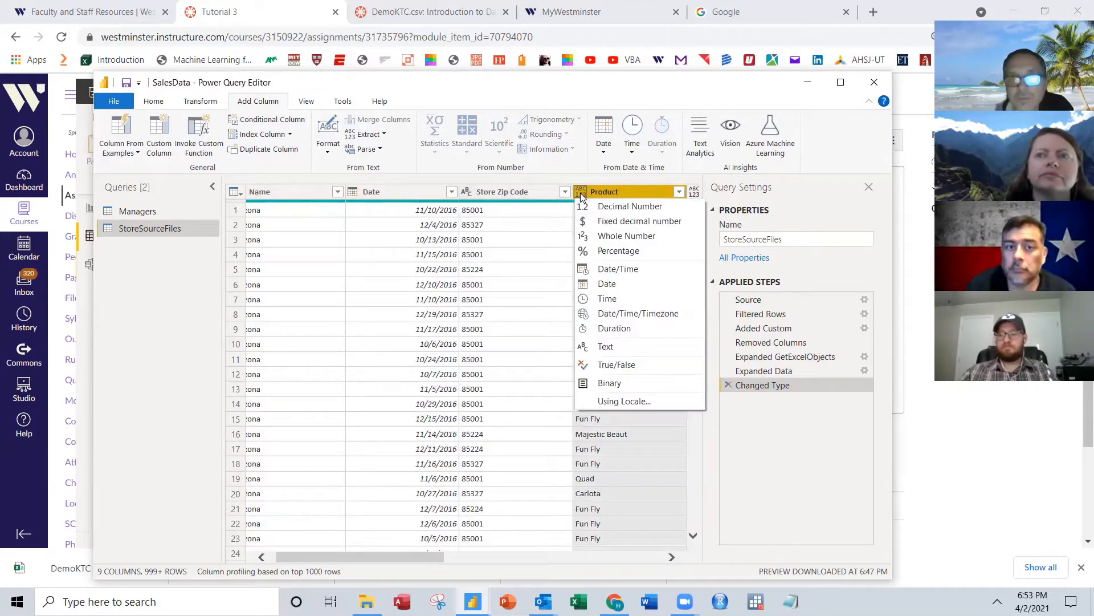
left_click(583, 347)
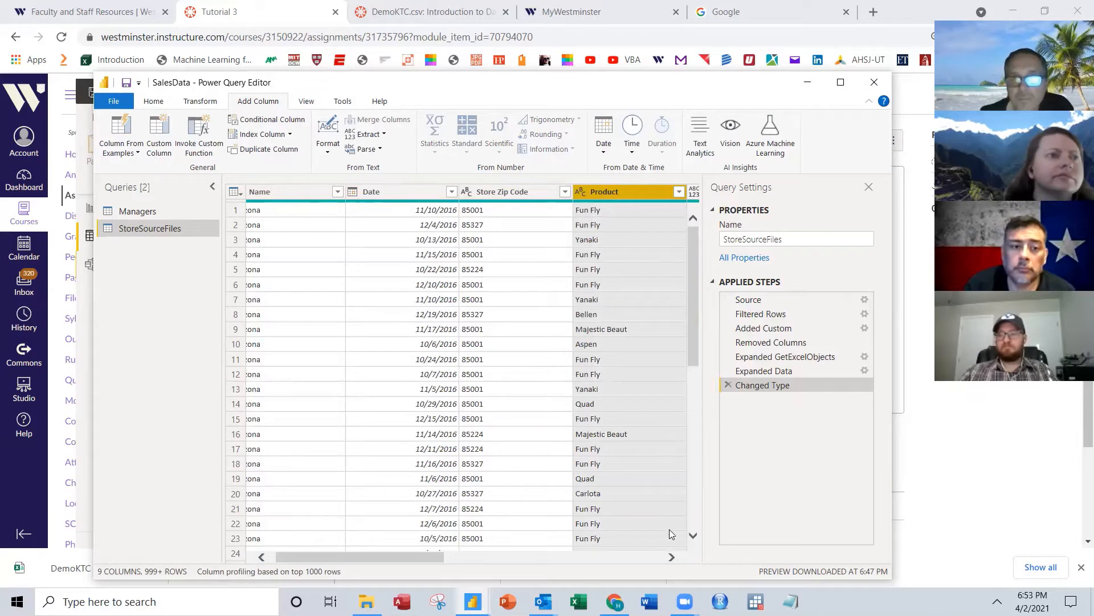
Step: Set the Payment Type column's data type to Text and the Units column's data type to Whole Number
left_click(671, 557)
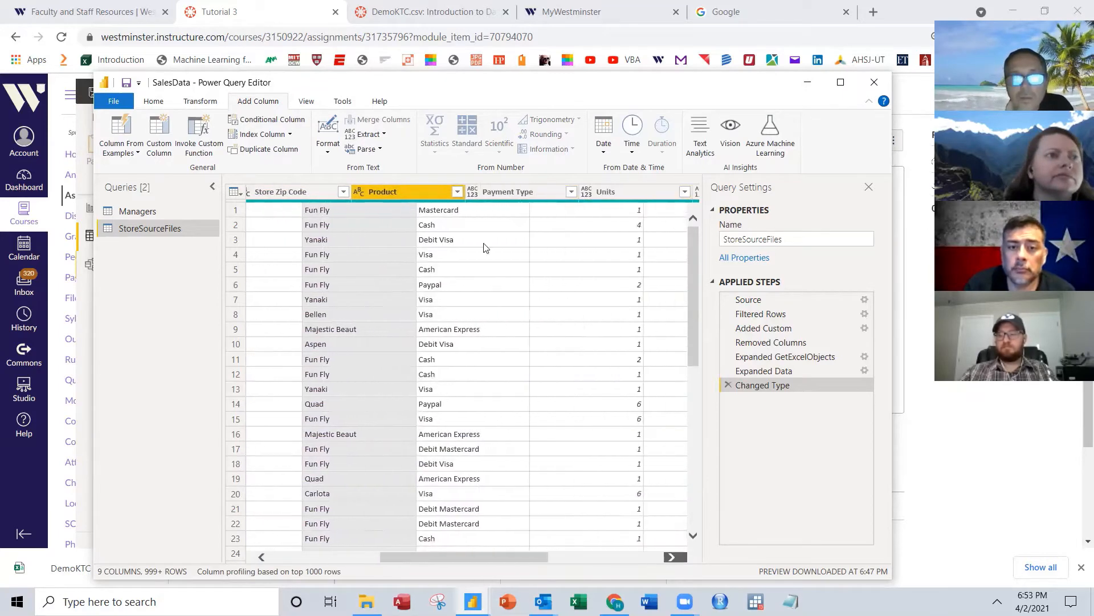
left_click(416, 192)
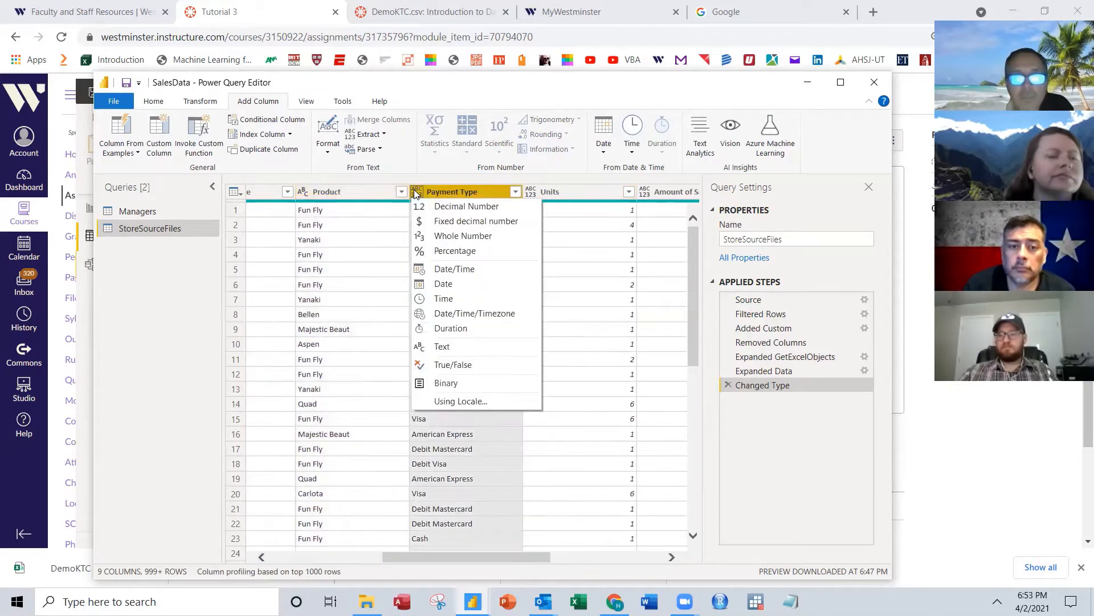
left_click(448, 346)
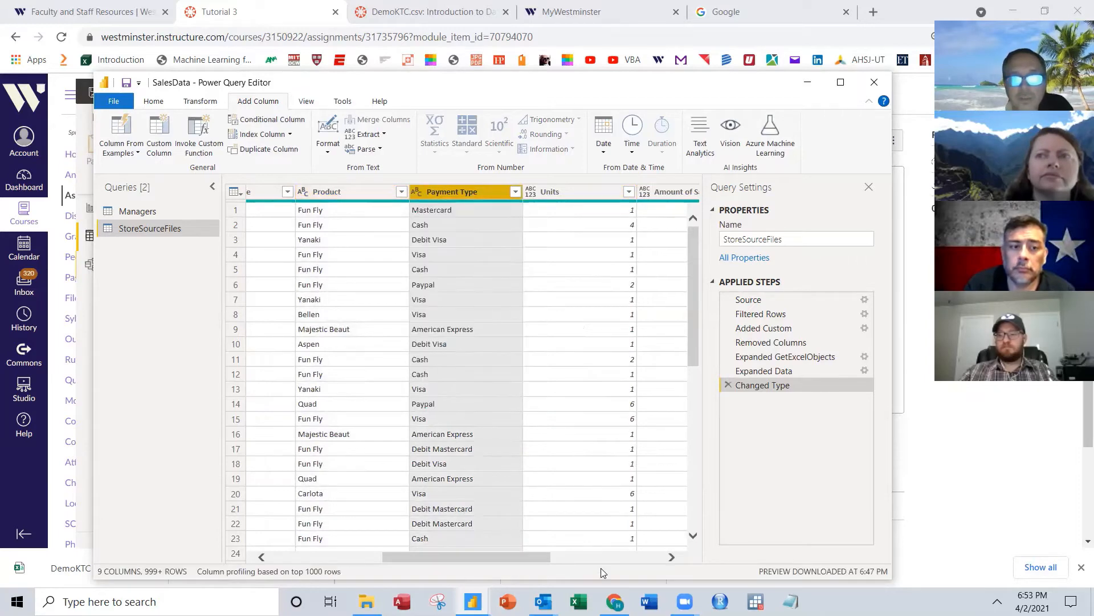
left_click(531, 194)
left_click(533, 235)
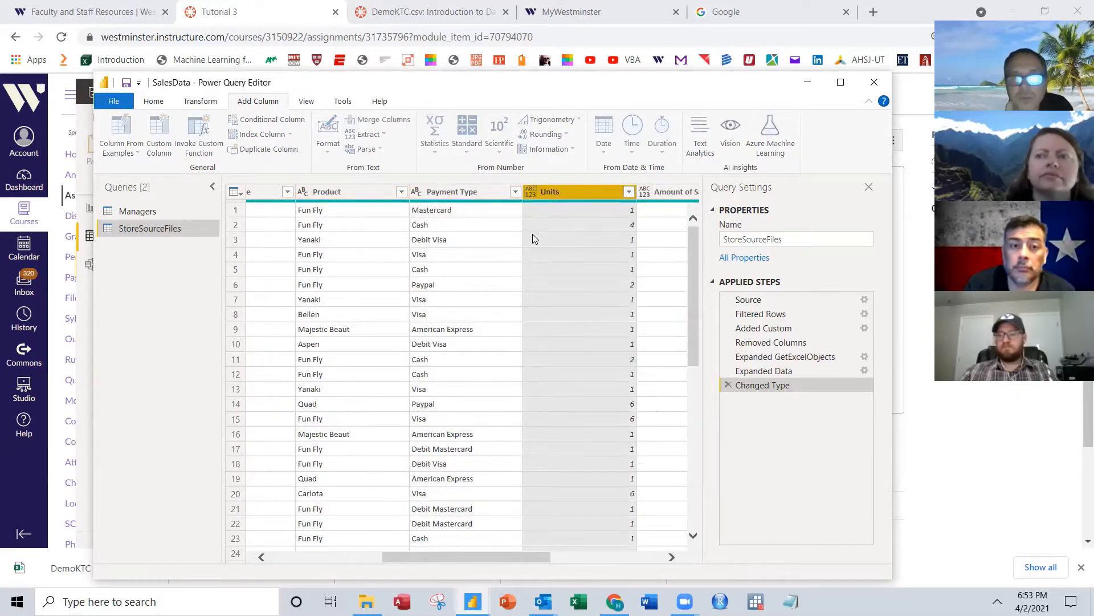
Step: Set the Amount of Sale column's data type to Fixed decimal number and the Revenue Discount column's data type to Percentage
left_click(646, 193)
left_click(582, 191)
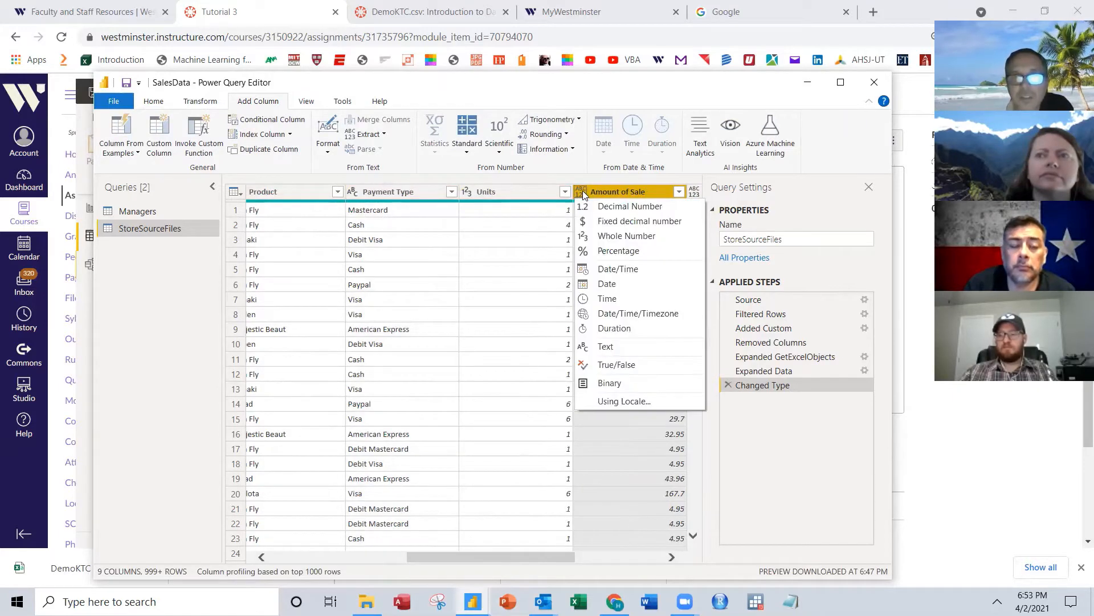
left_click(585, 224)
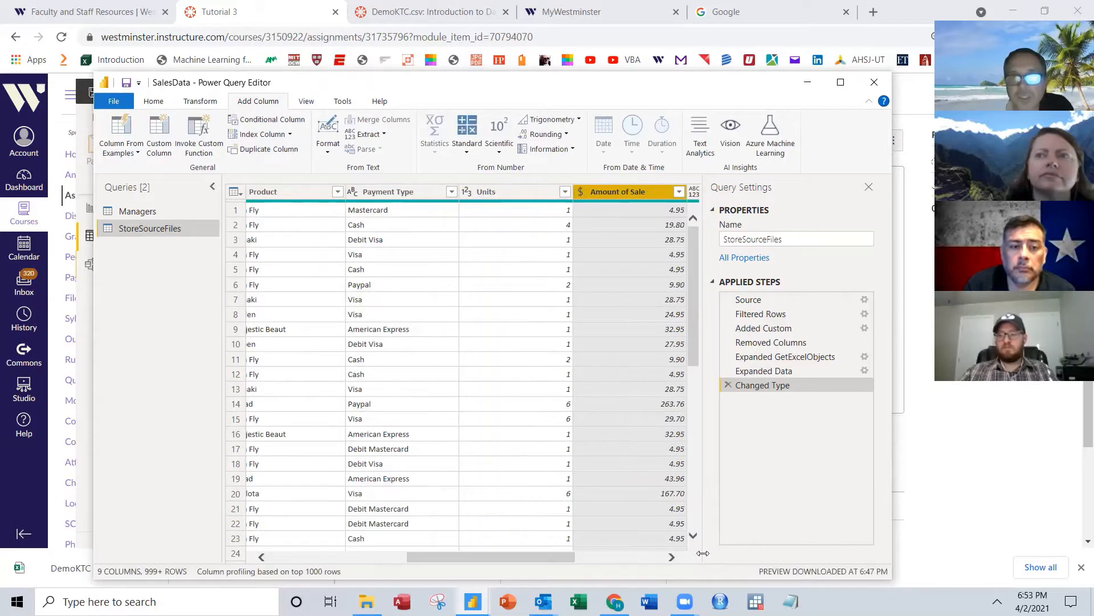
left_click(672, 558)
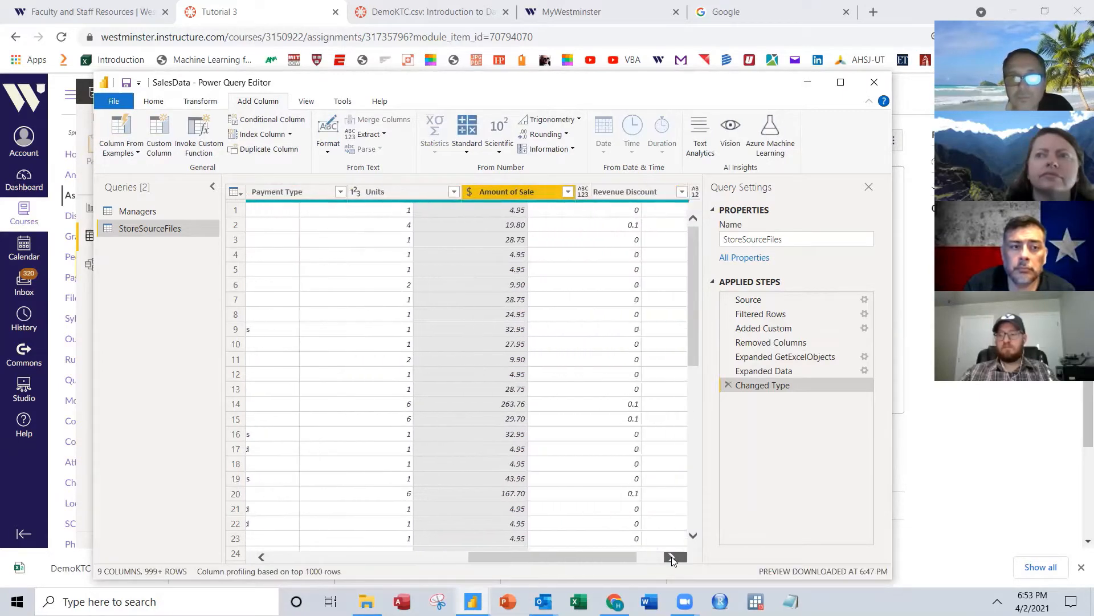
left_click(466, 191)
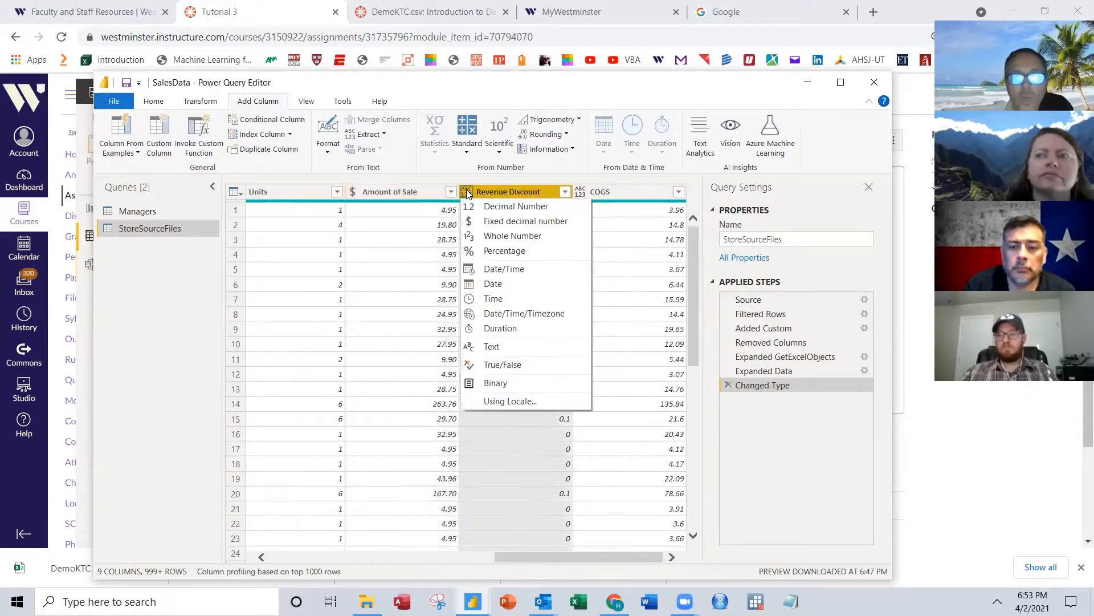
left_click(478, 251)
Step: Set the COGS column's data type to Fixed decimal number
left_click(597, 191)
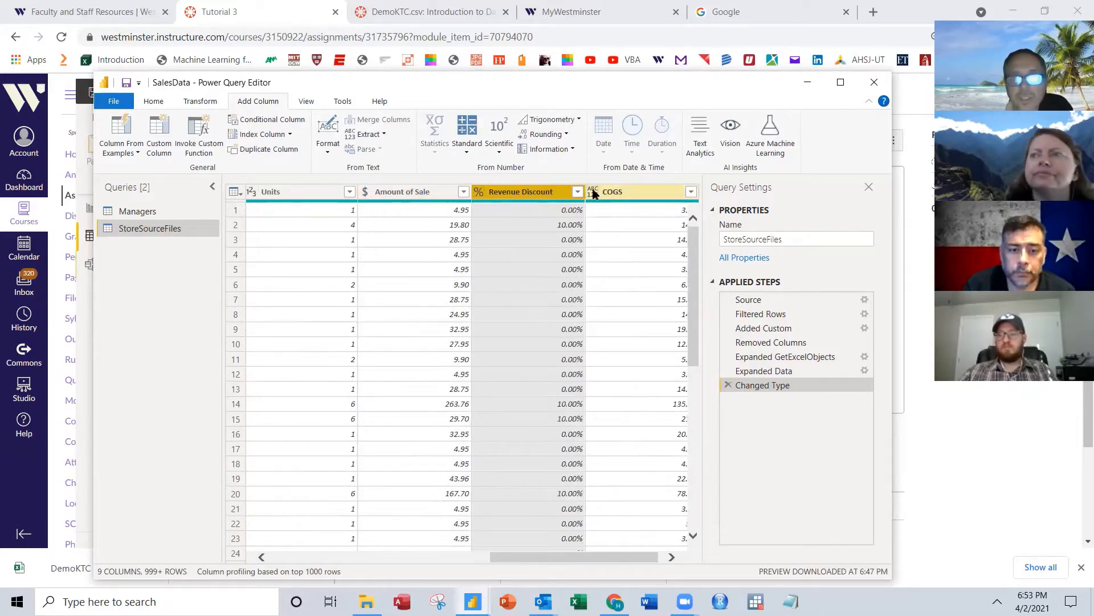
left_click(581, 190)
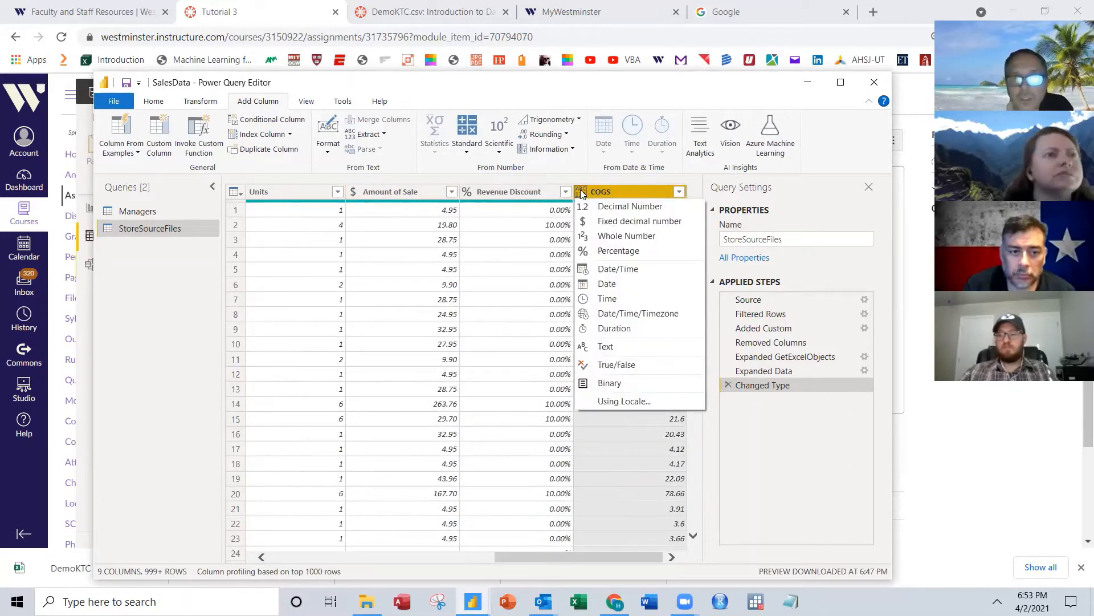
left_click(582, 222)
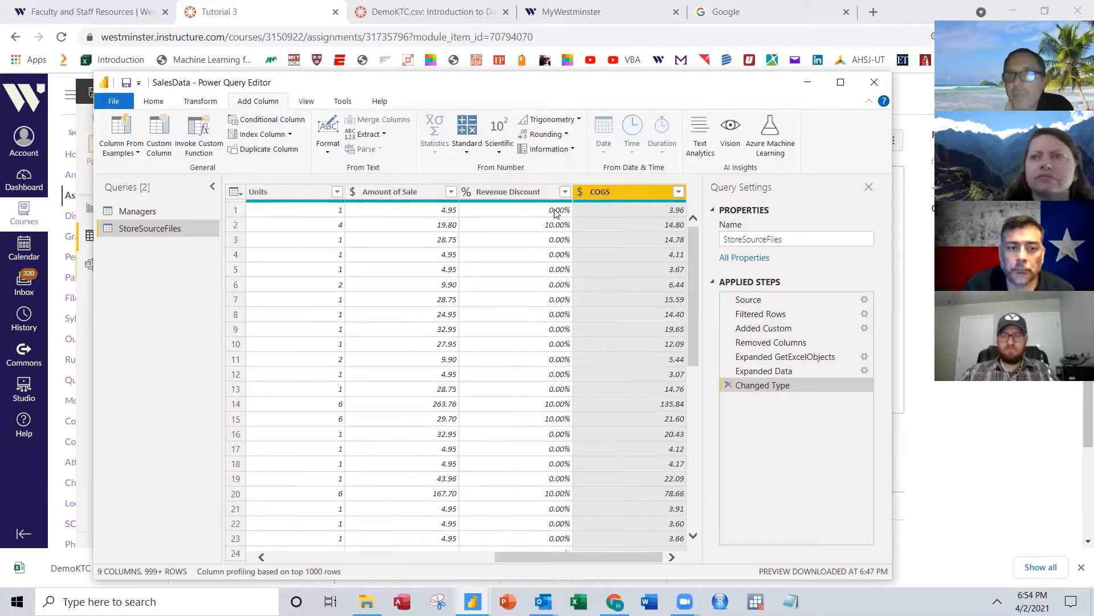
Step: Examine the Amount of Sale and Revenue Discount values in the first two rows to see how the discount relates to the sale
left_click(444, 212)
left_click(498, 210)
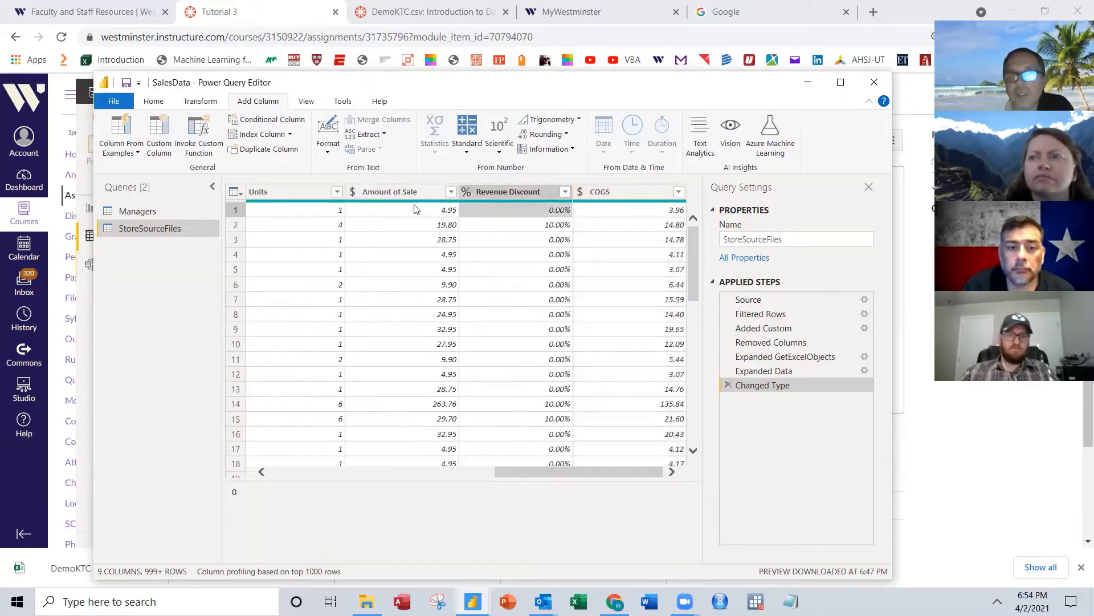
key("Left")
key("Right")
key("Left")
key("Right")
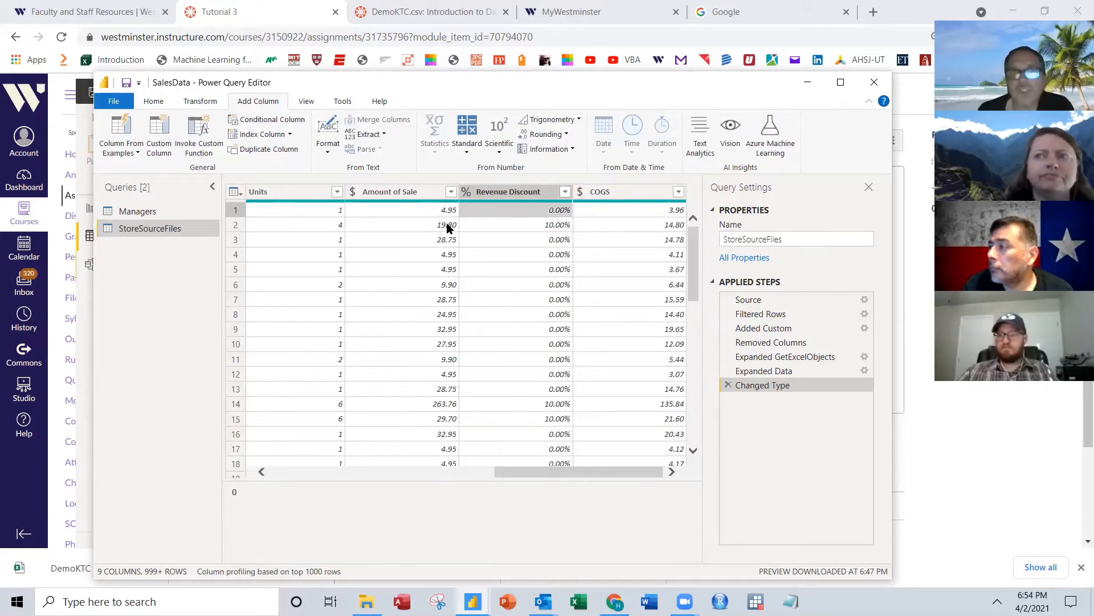
left_click(448, 228)
left_click(509, 231)
left_click(450, 229)
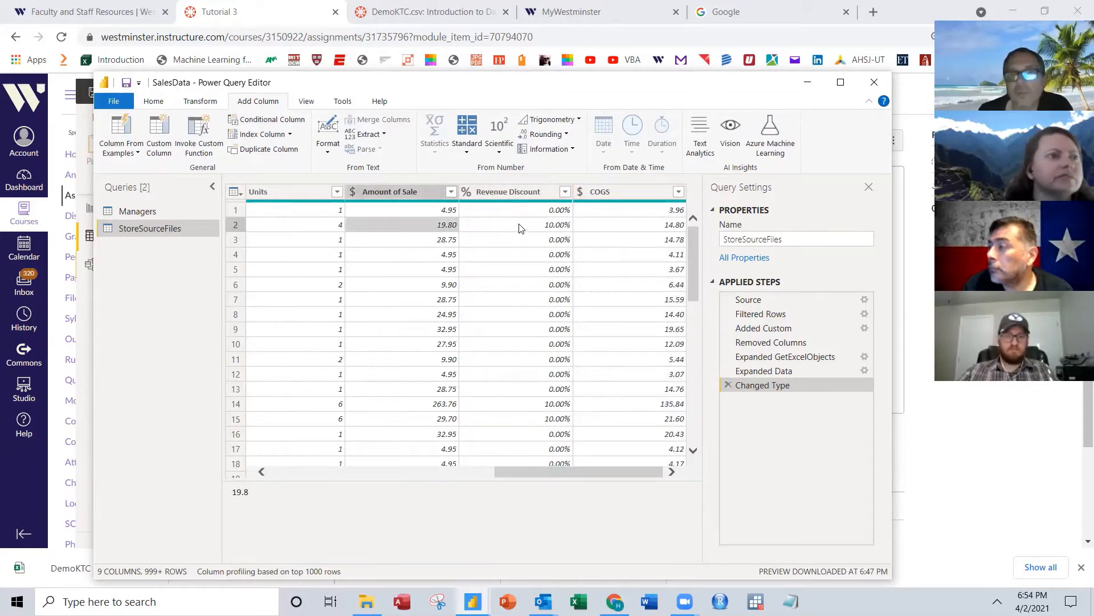
left_click(518, 227)
left_click(451, 228)
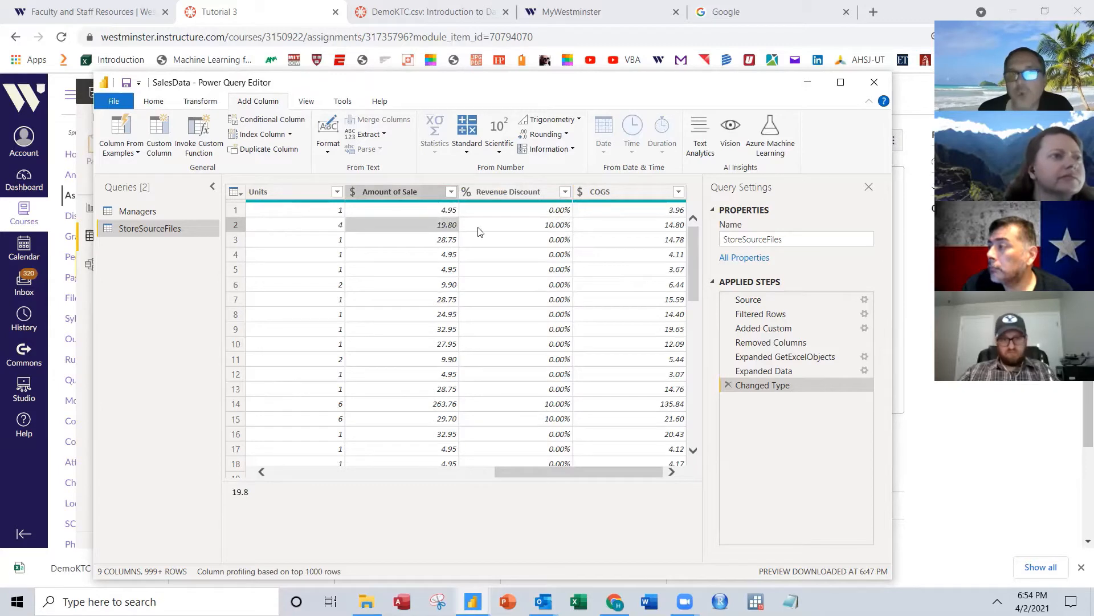
left_click(517, 229)
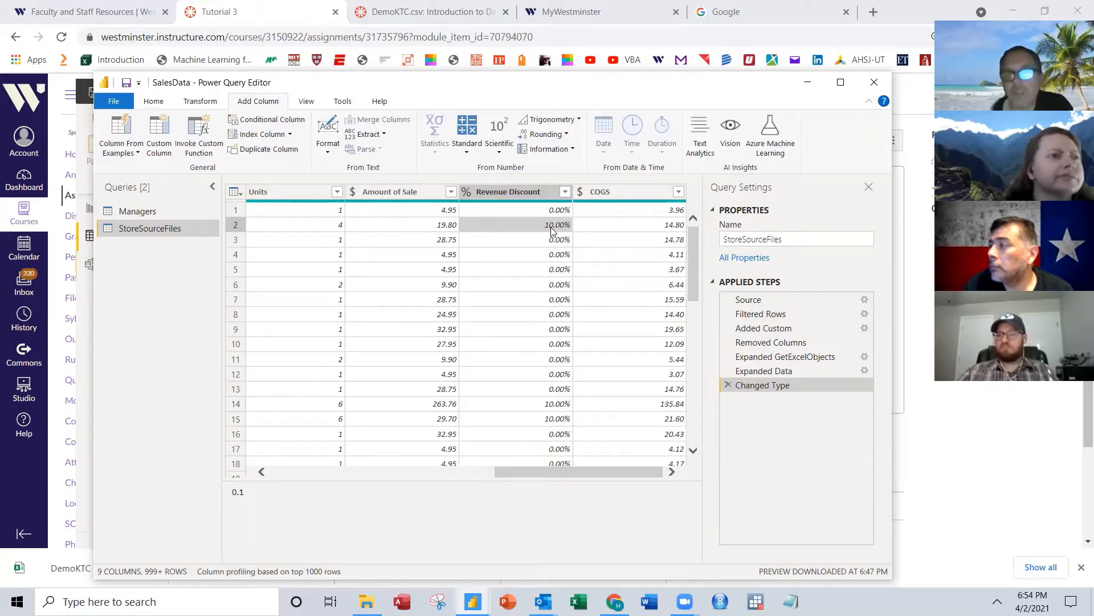
left_click(435, 228)
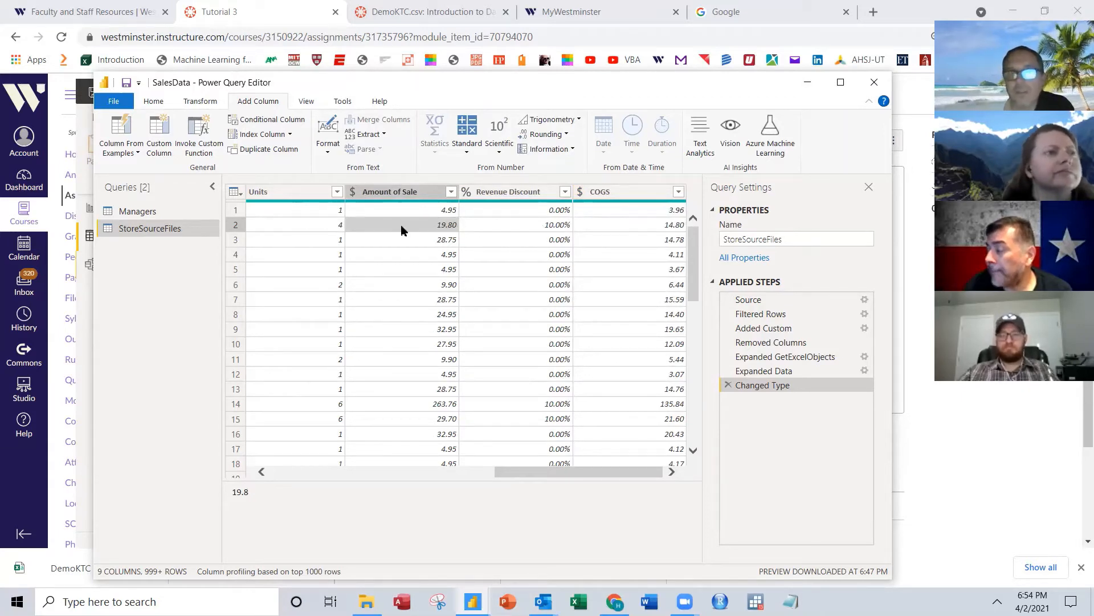
left_click(512, 226)
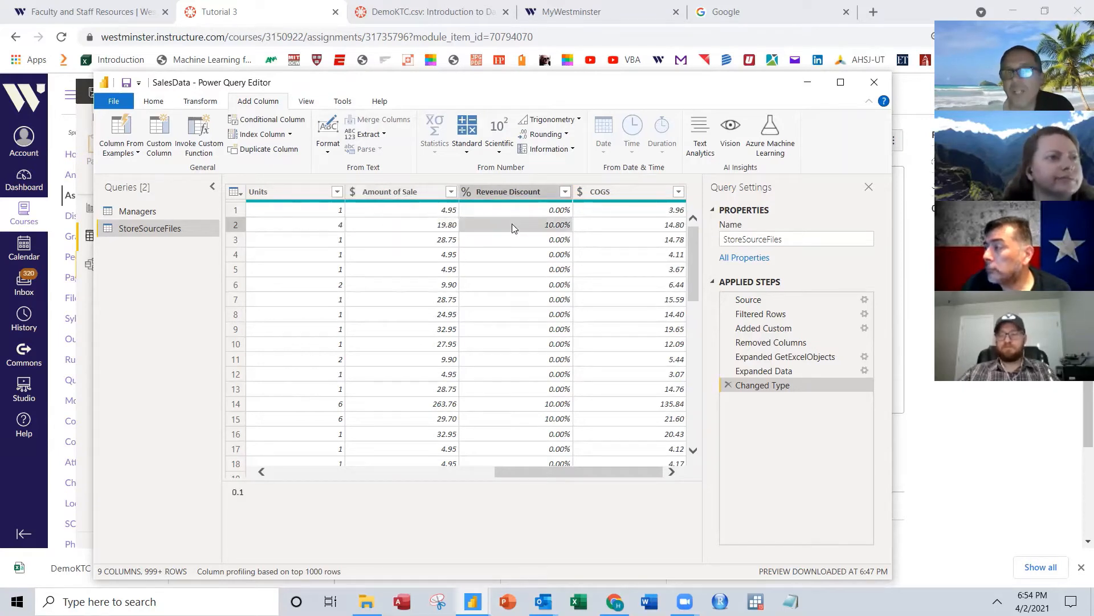
left_click(441, 213)
left_click(440, 227)
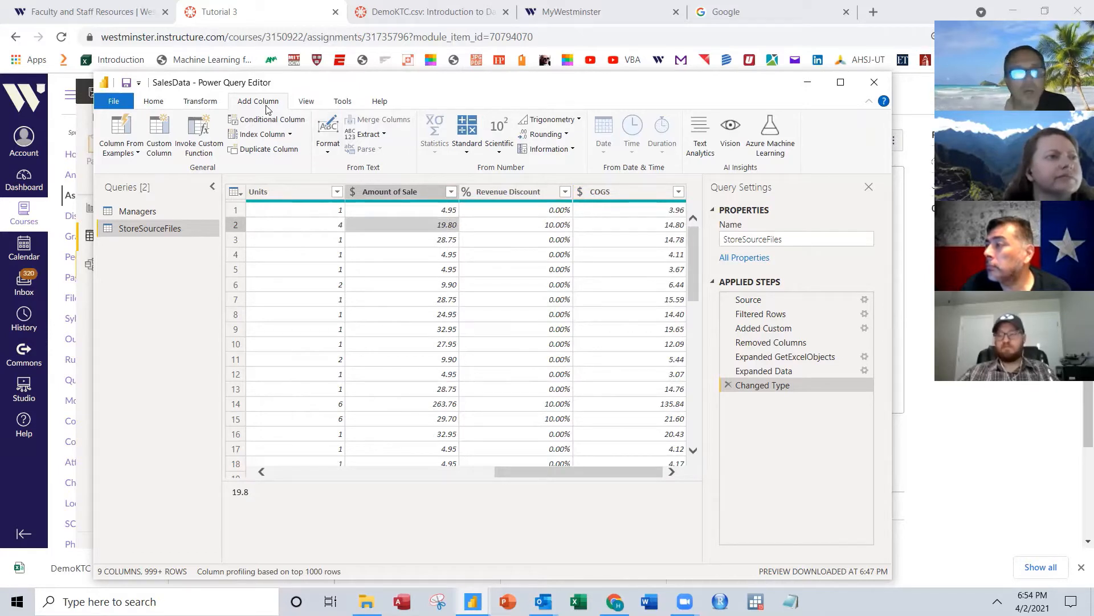
Step: Start a new custom column in StoreSourceFiles and name it Net Revenue
left_click(158, 137)
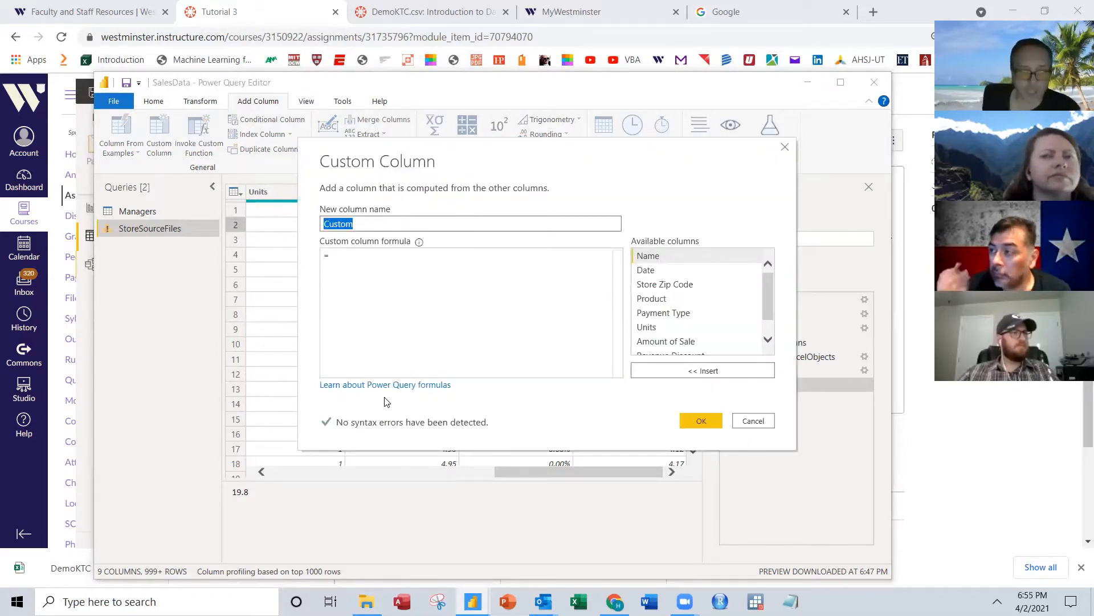
type("Net ")
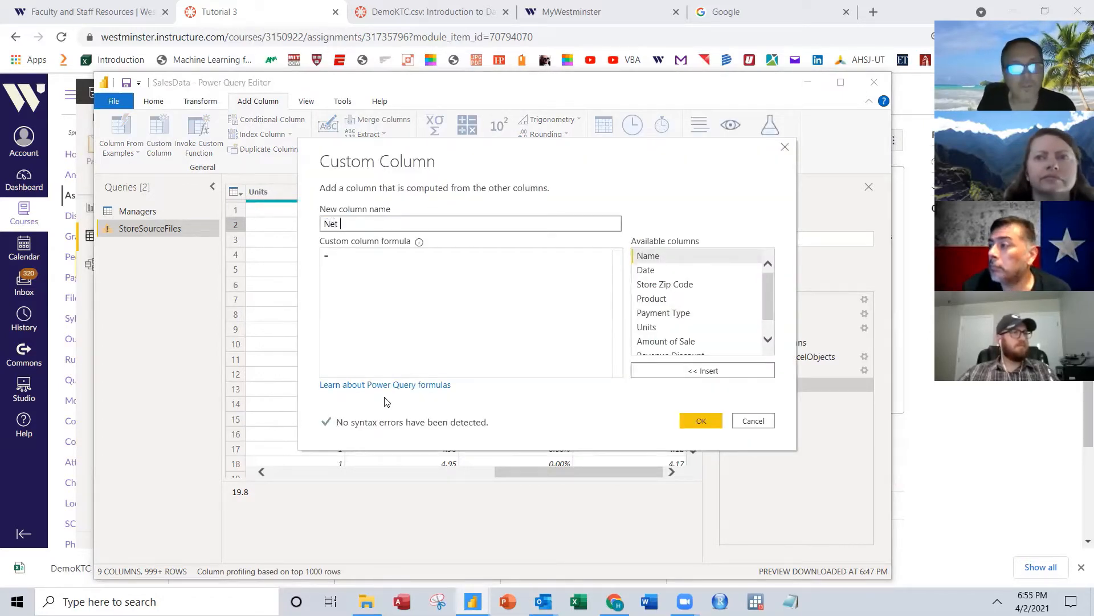
type("Reve")
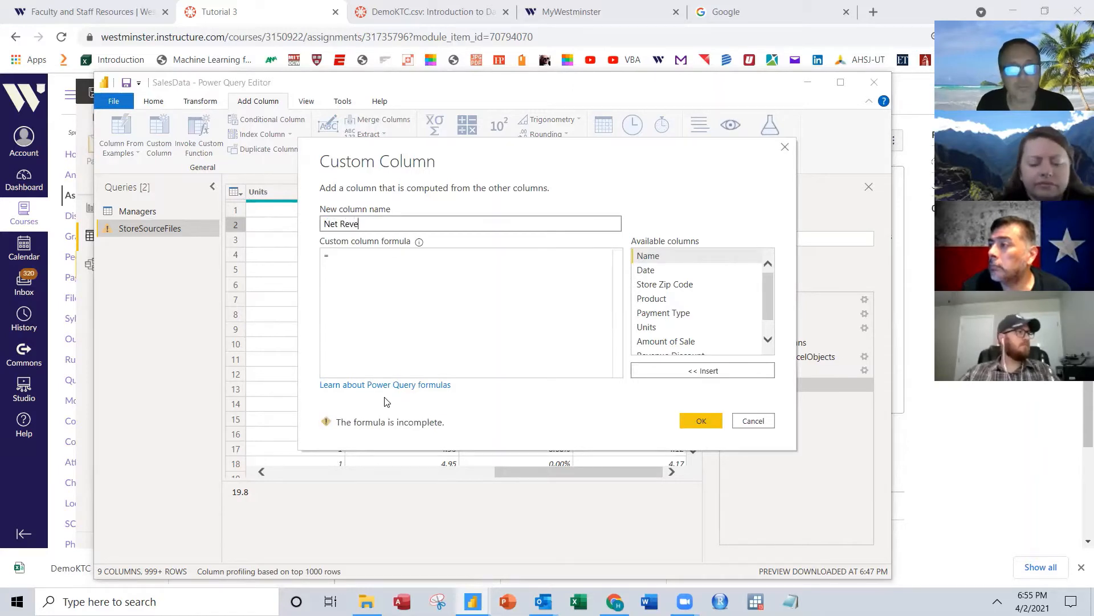
type("nue")
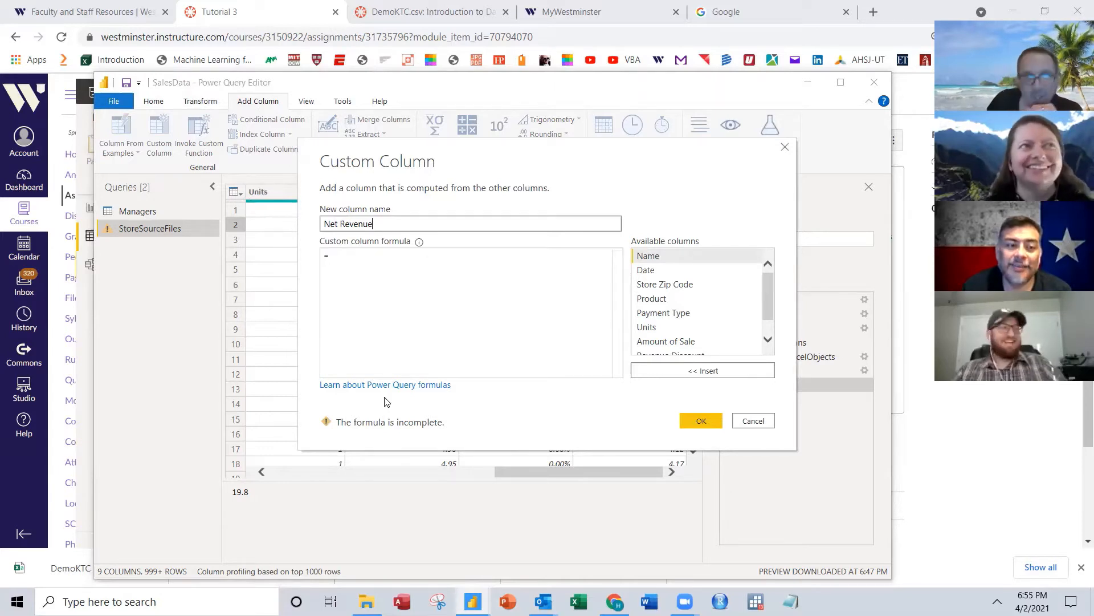
Step: Enter the custom column formula [Amount of Sale]*(1-[Revenue Discount]), taking both fields from the available columns
left_click(385, 263)
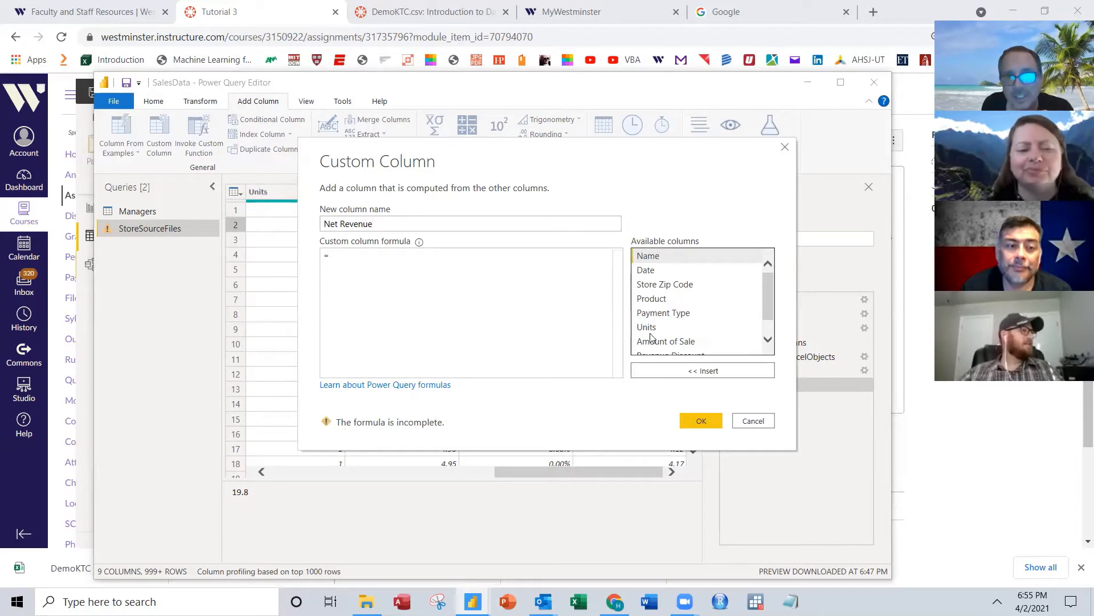
scroll(765, 331, "down", 2)
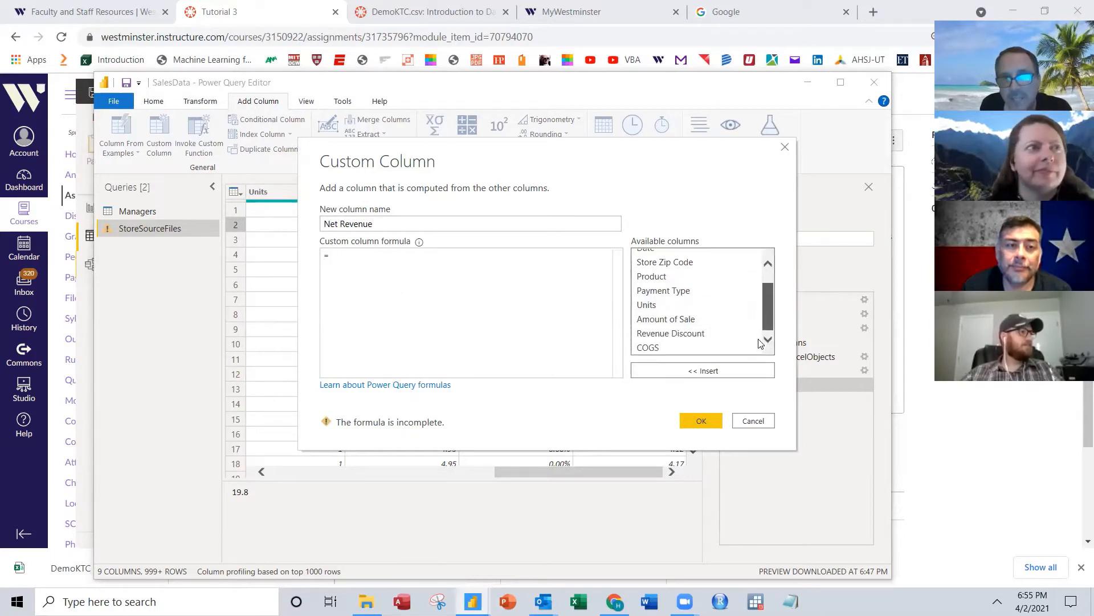
double_click(674, 323)
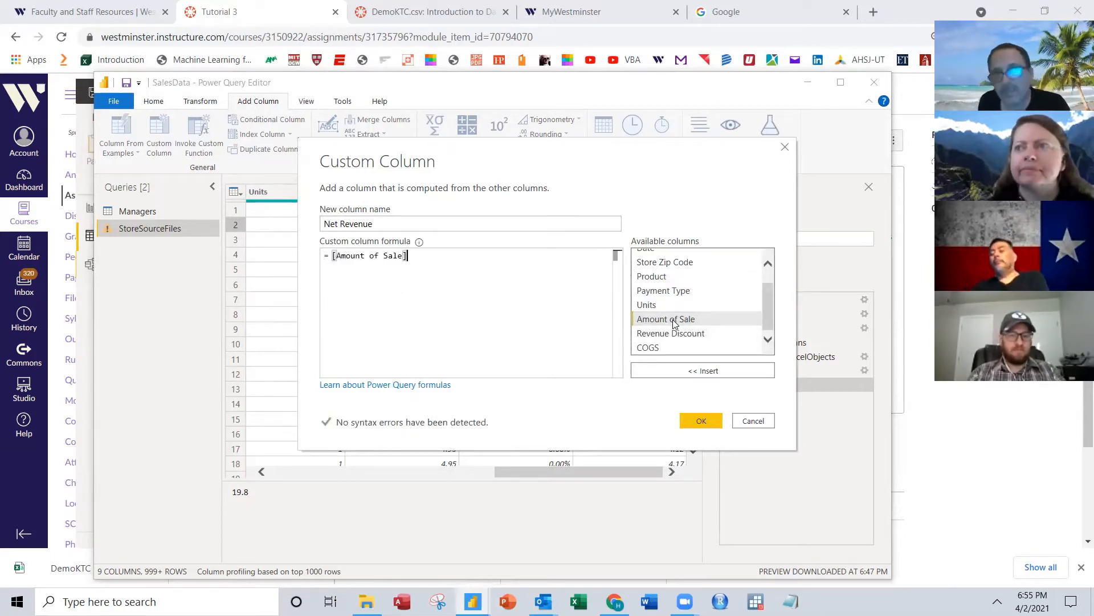
type("*1")
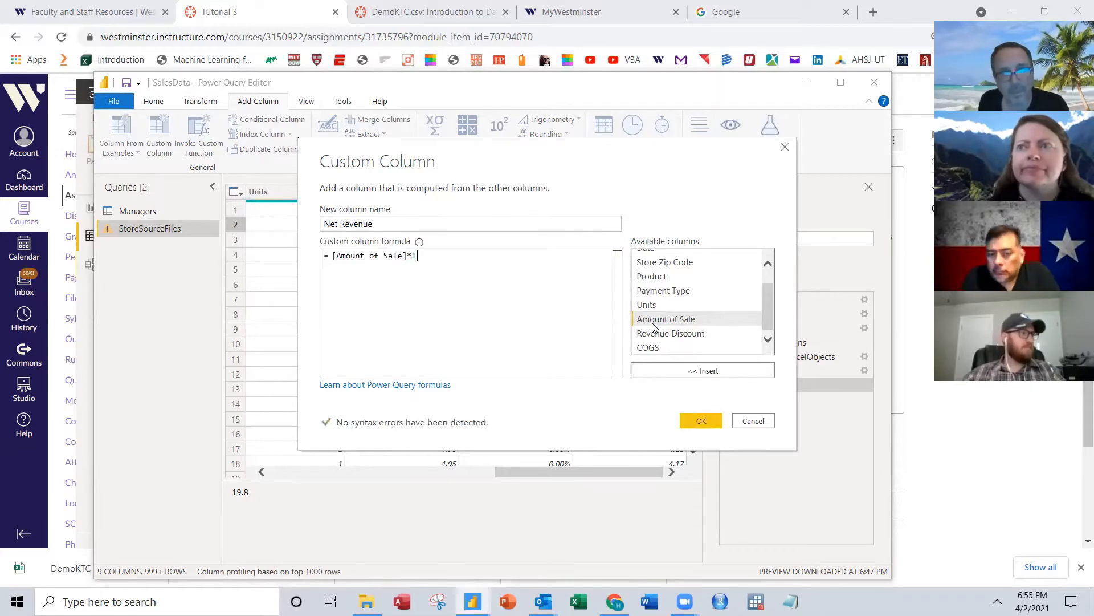
key("BackSpace")
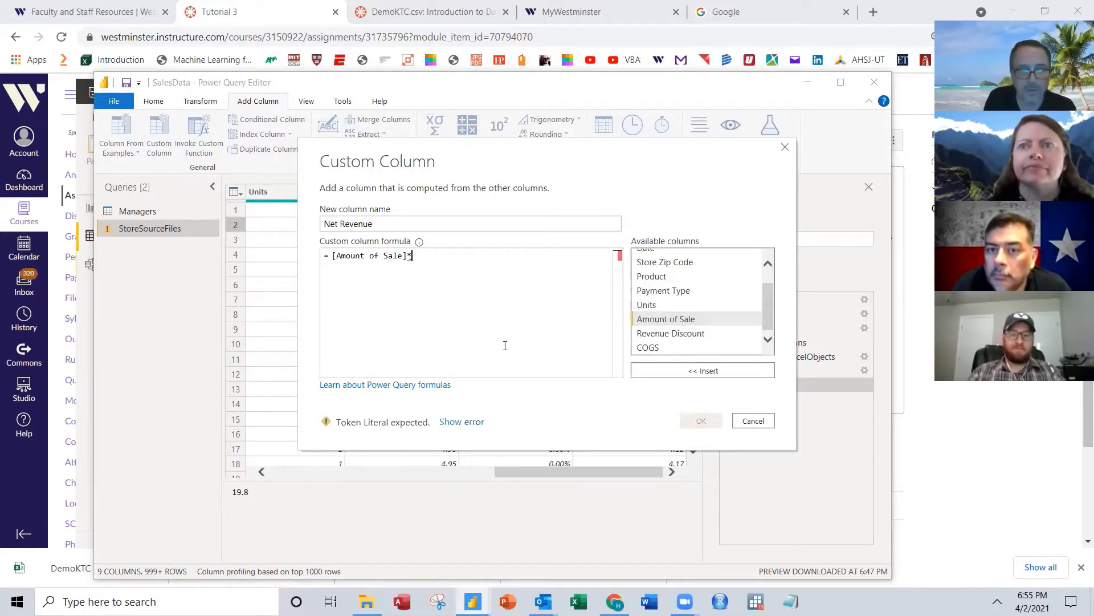
type("(")
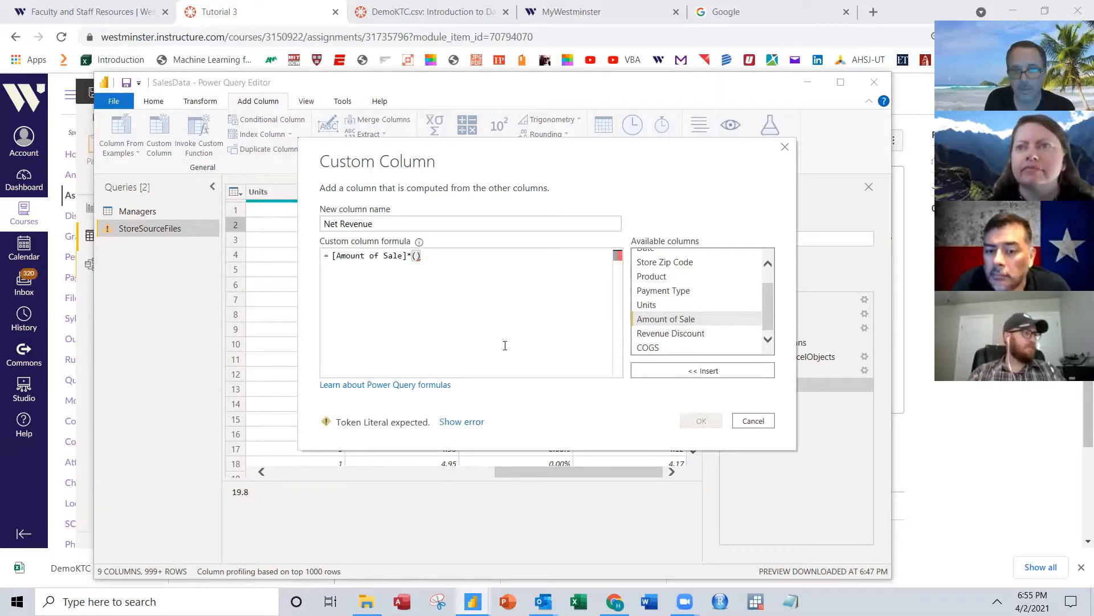
type("1-")
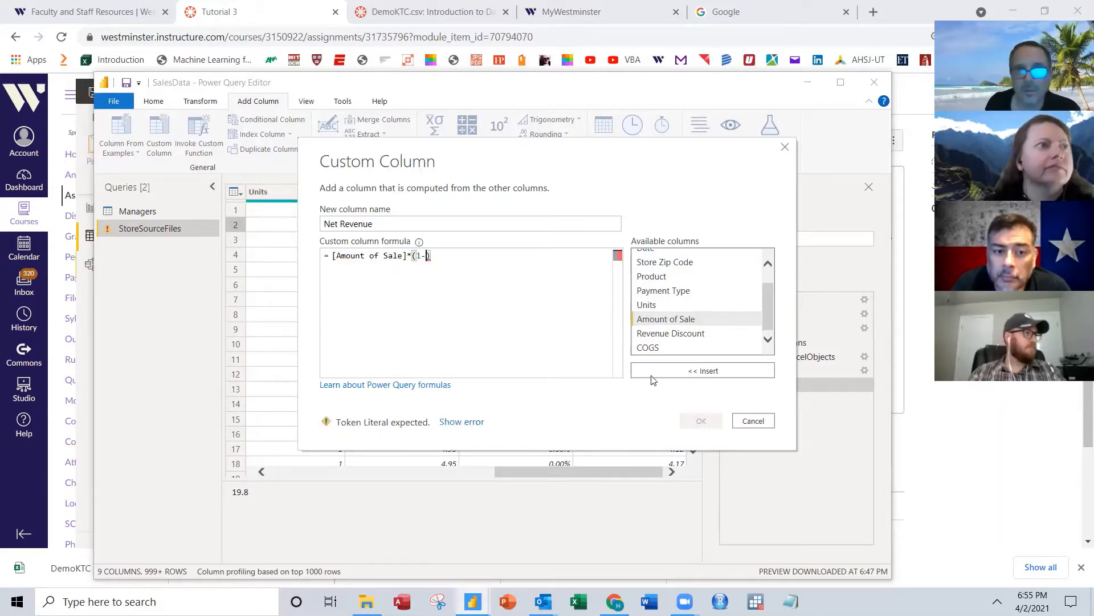
double_click(684, 336)
left_click(552, 256)
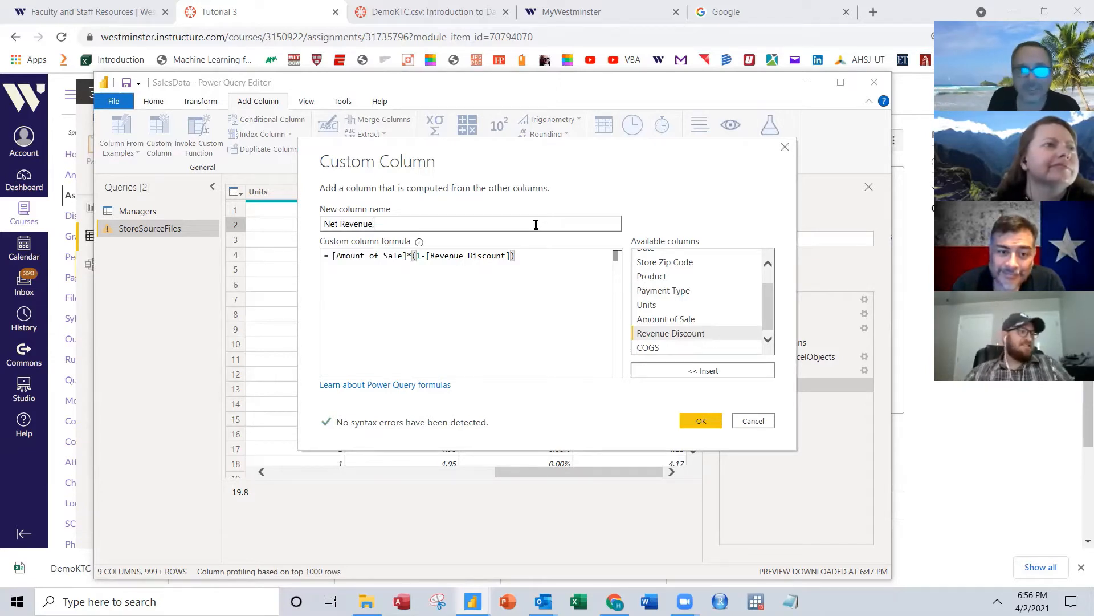
Step: Clean up the Net Revenue column name and enclose its formula in outer parentheses with a second argument of 2
key("BackSpace")
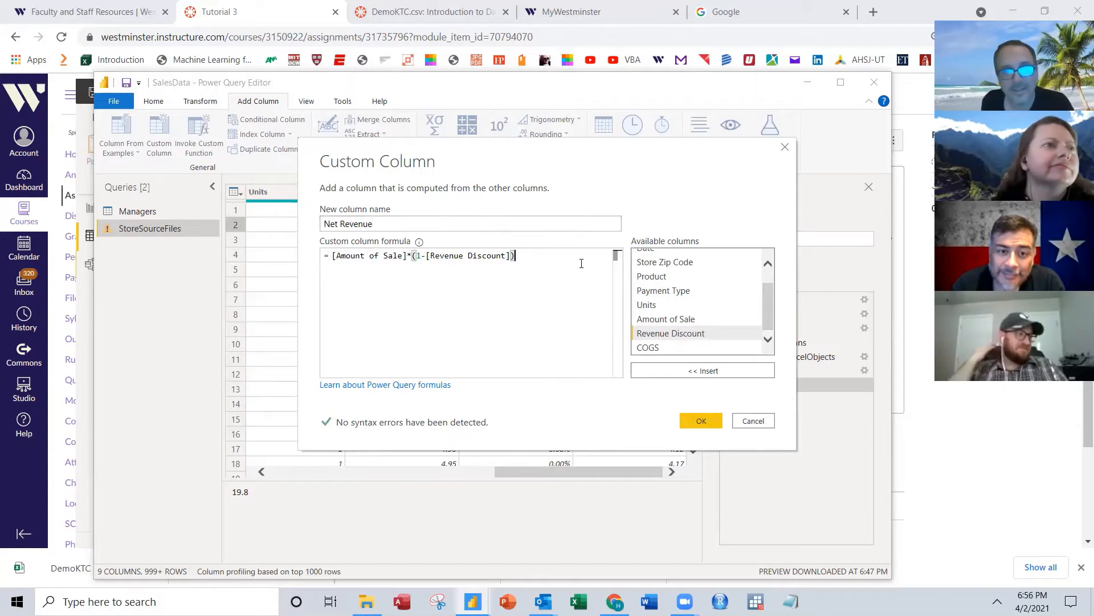
left_click(581, 261)
type(",2")
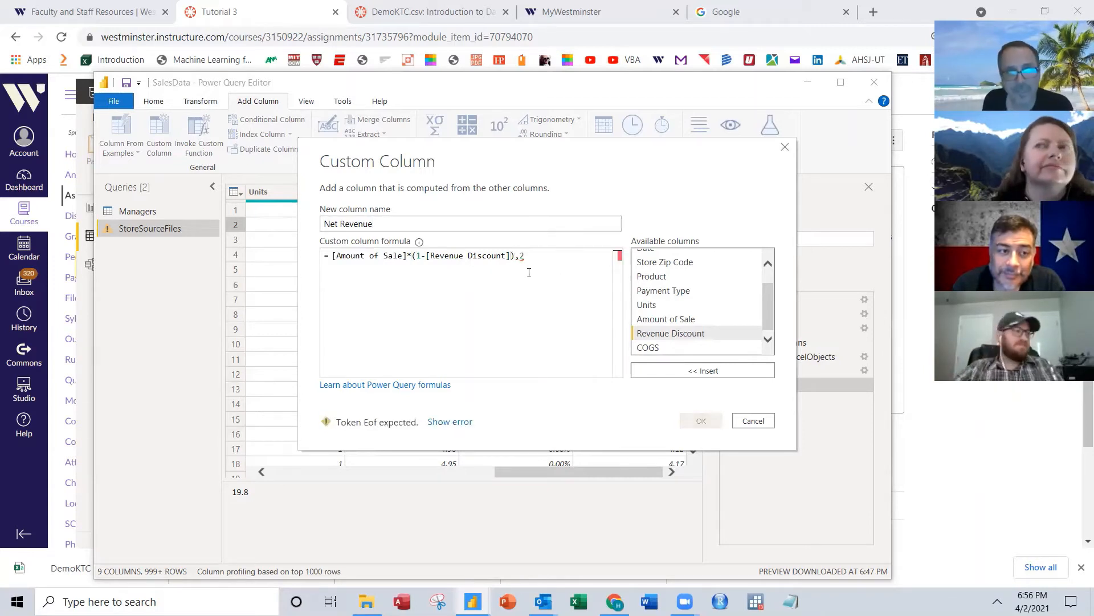
type(")")
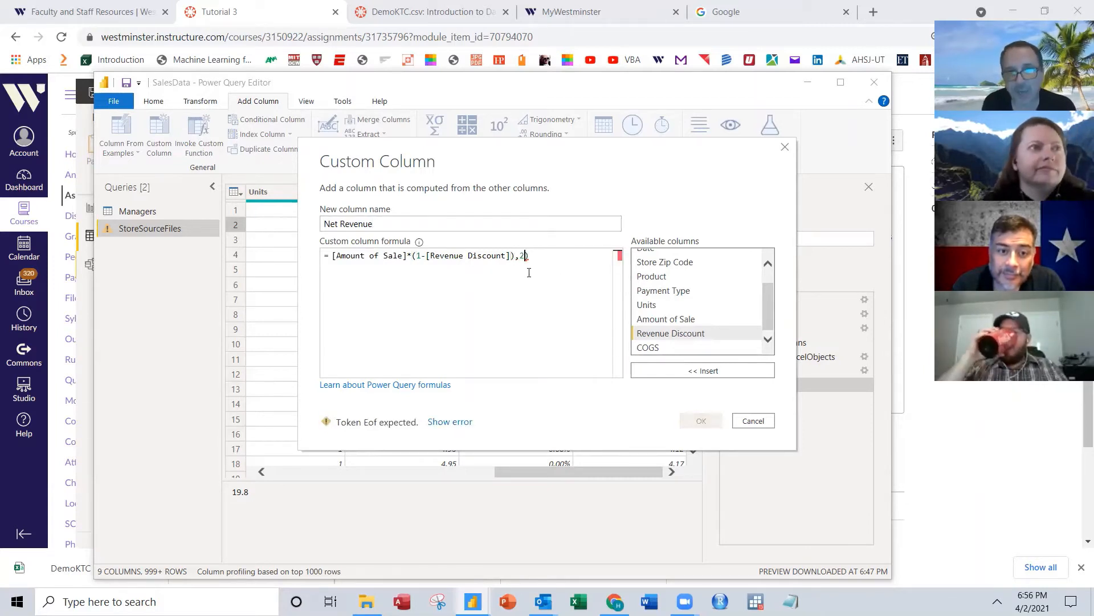
key("Left")
key("Left")
key("Left")
key("Left")
key("Left")
key("Left")
key("Left")
key("Left")
key("Left")
key("Left")
key("Left")
key("Left")
key("Left")
key("Left")
key("Left")
key("Left")
key("Left")
key("Left")
key("Left")
key("Left")
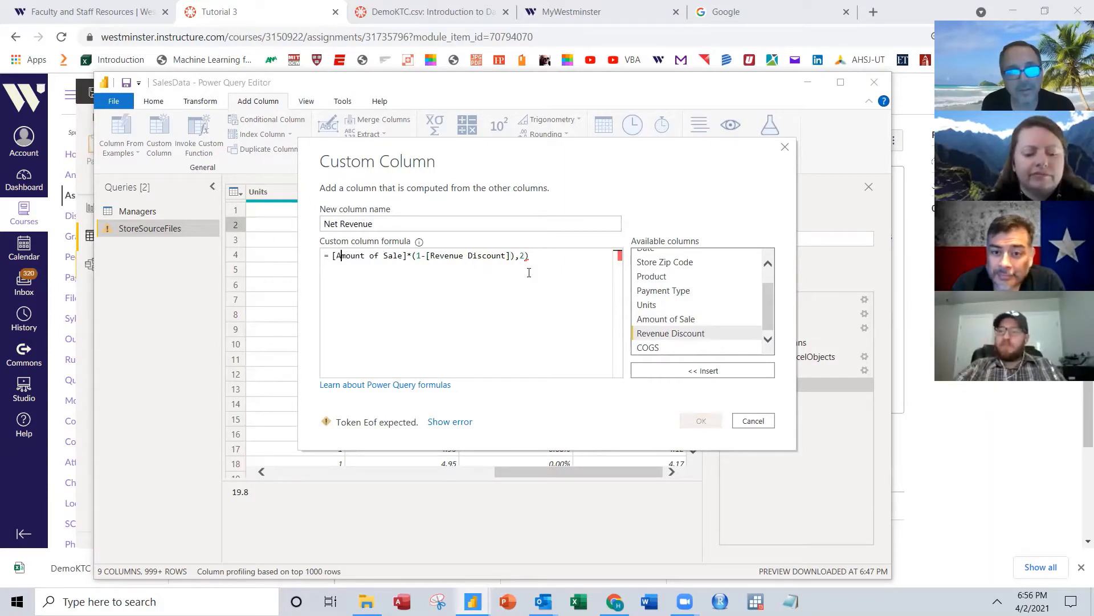
key("Left")
type("(")
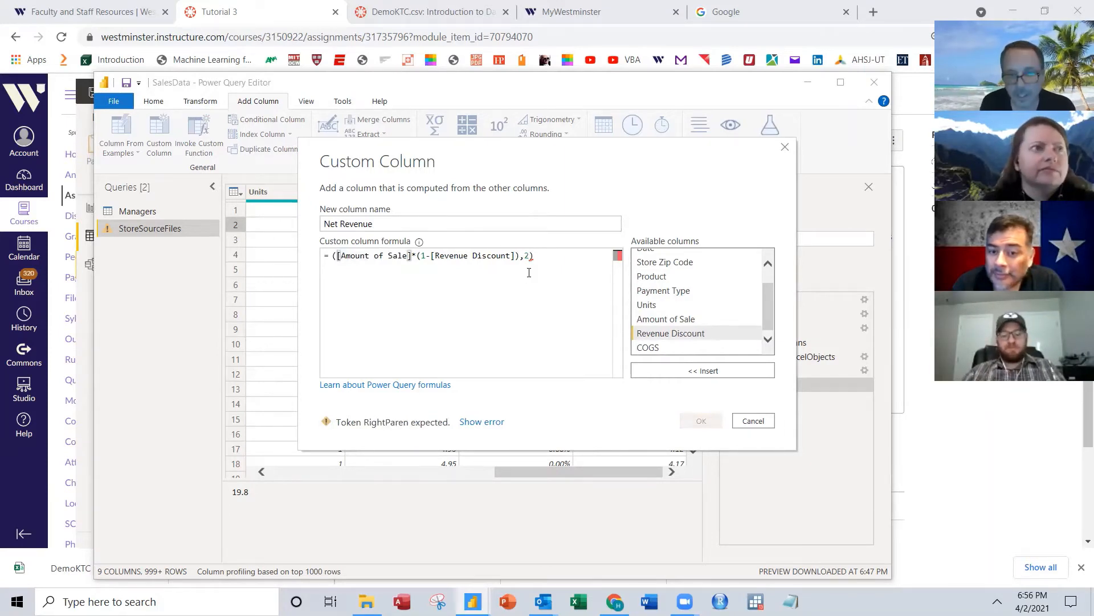
key("Left")
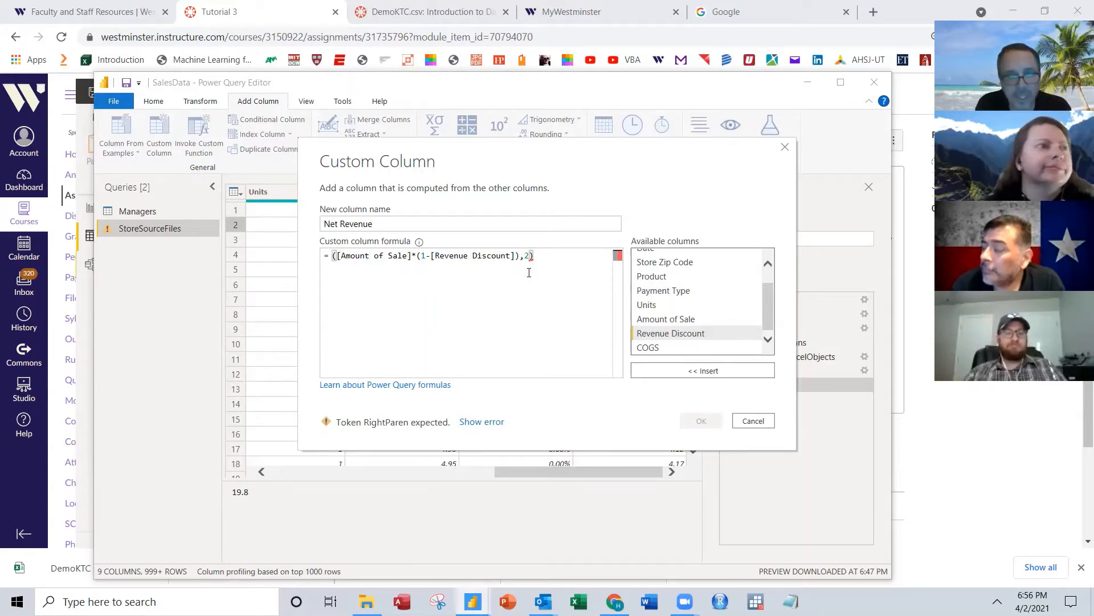
Step: Put the Number.Round function in front of the parenthesised formula and create the Net Revenue column
type("Nu")
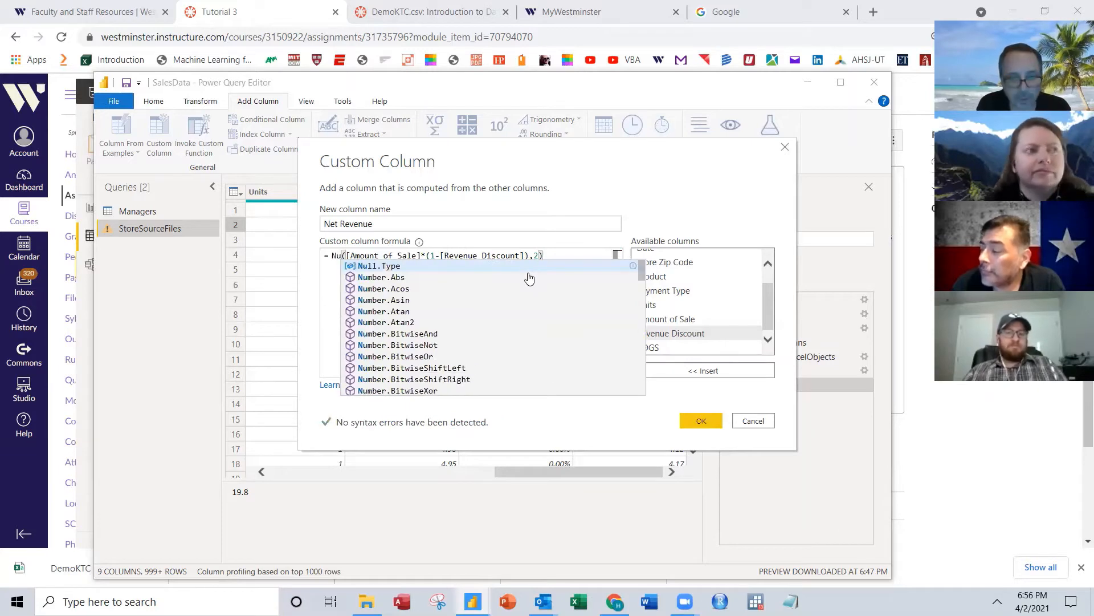
type("mber")
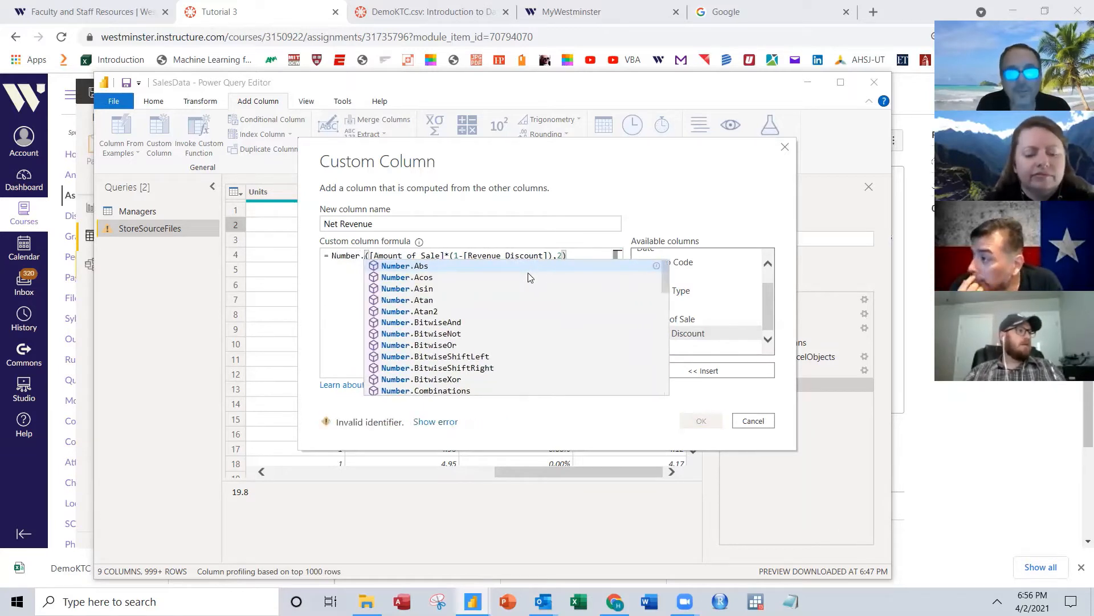
type(".riy")
key("BackSpace")
key("BackSpace")
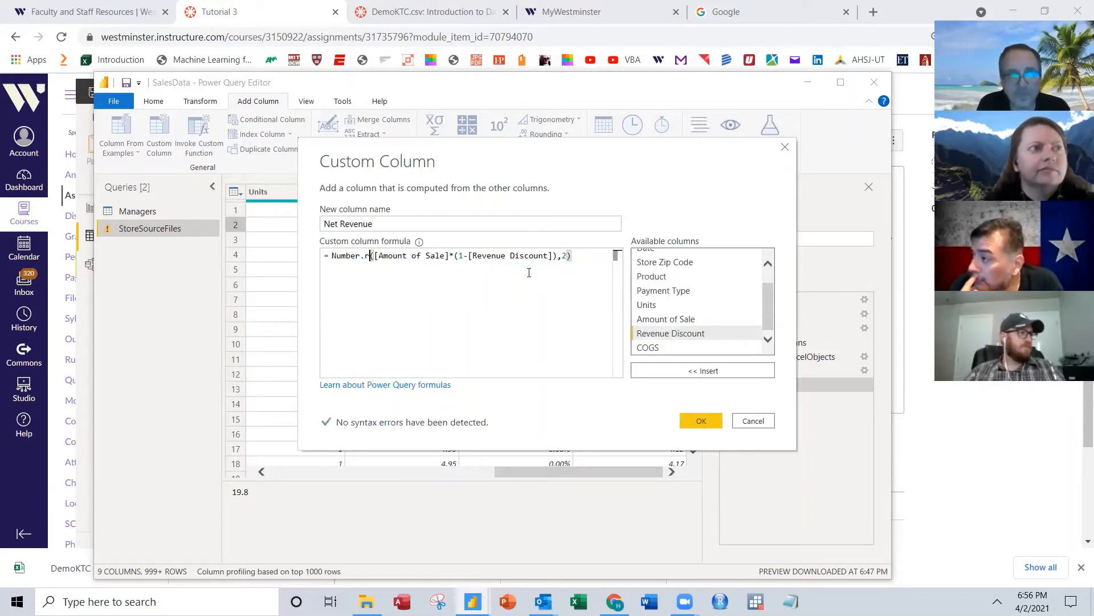
type("ound")
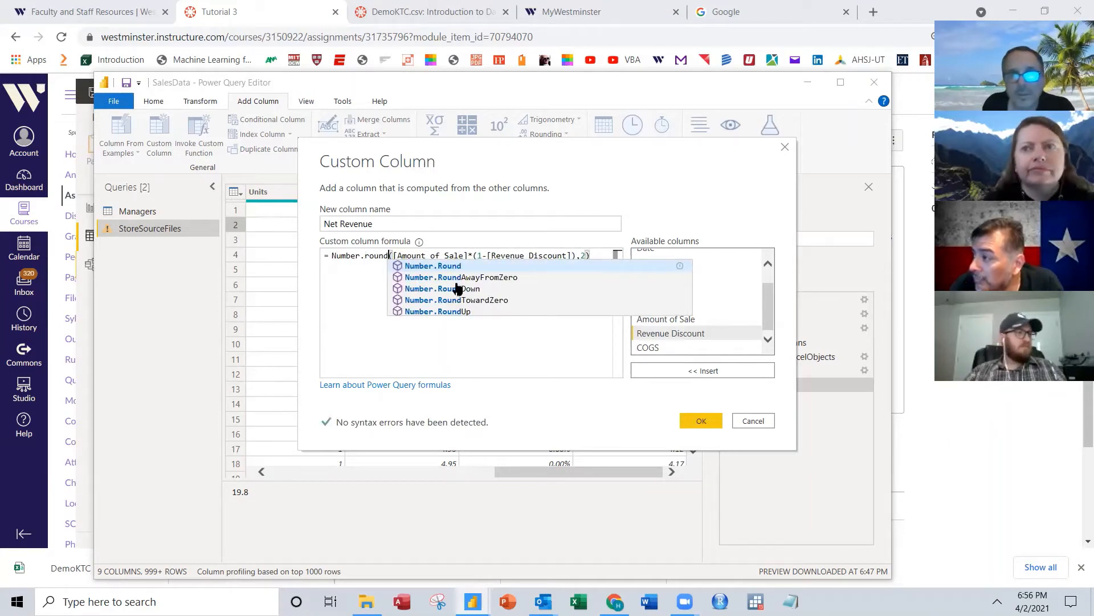
left_click(449, 268)
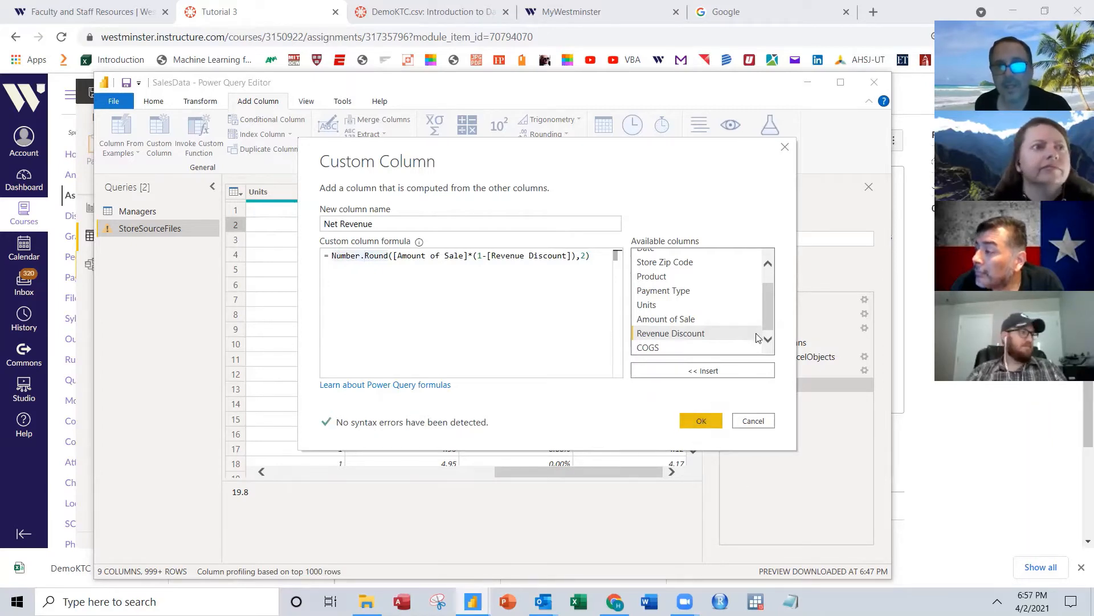
left_click(695, 419)
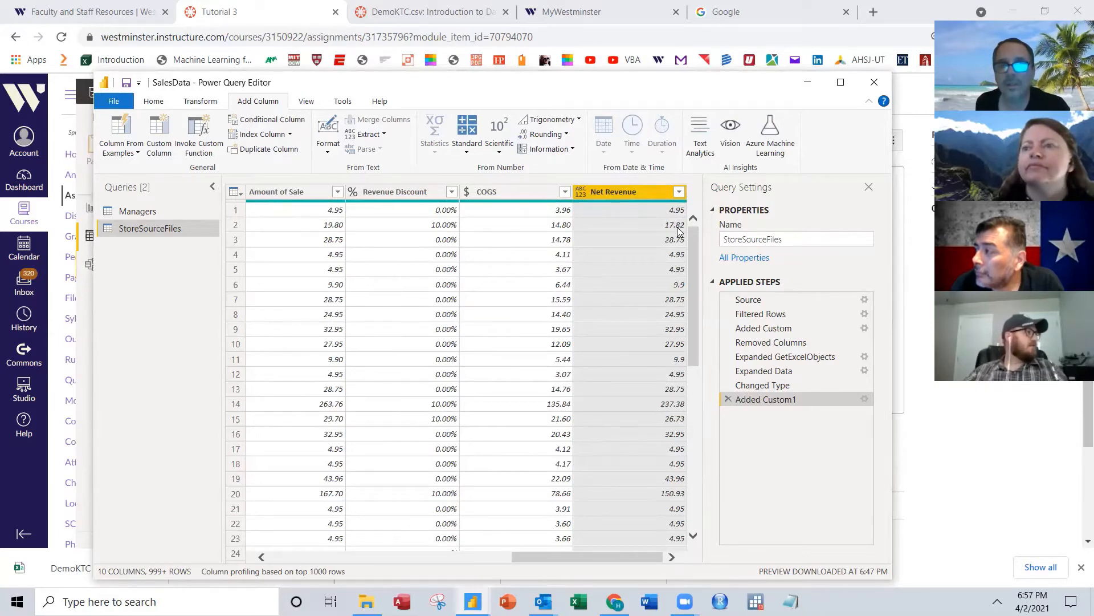
Step: Reopen the Net Revenue custom column definition and review the Number prefix in its rounding formula
double_click(757, 399)
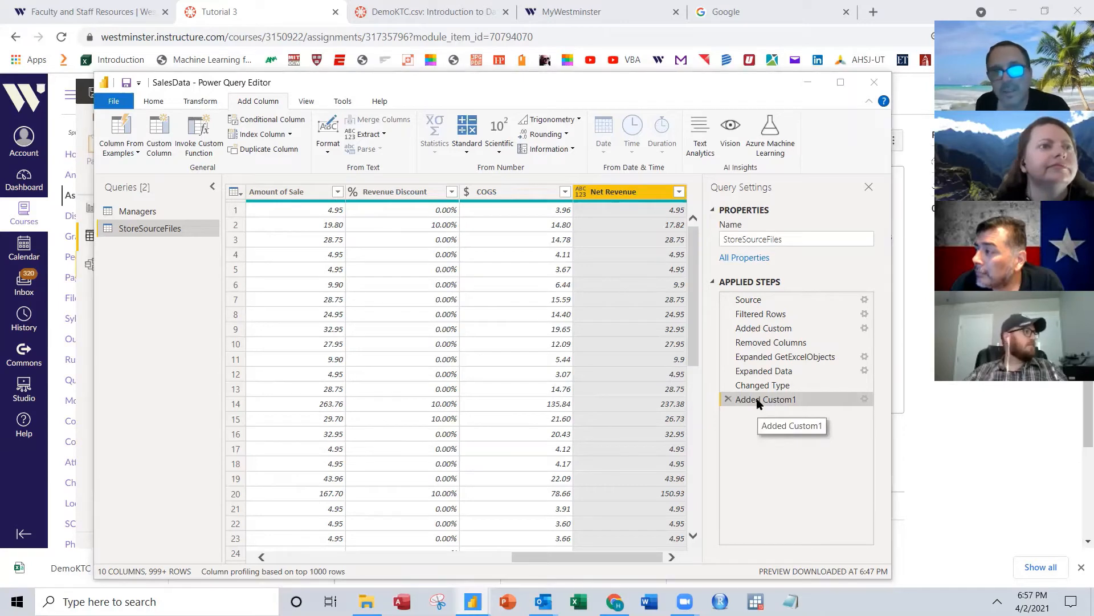
left_click_drag(364, 256, 331, 256)
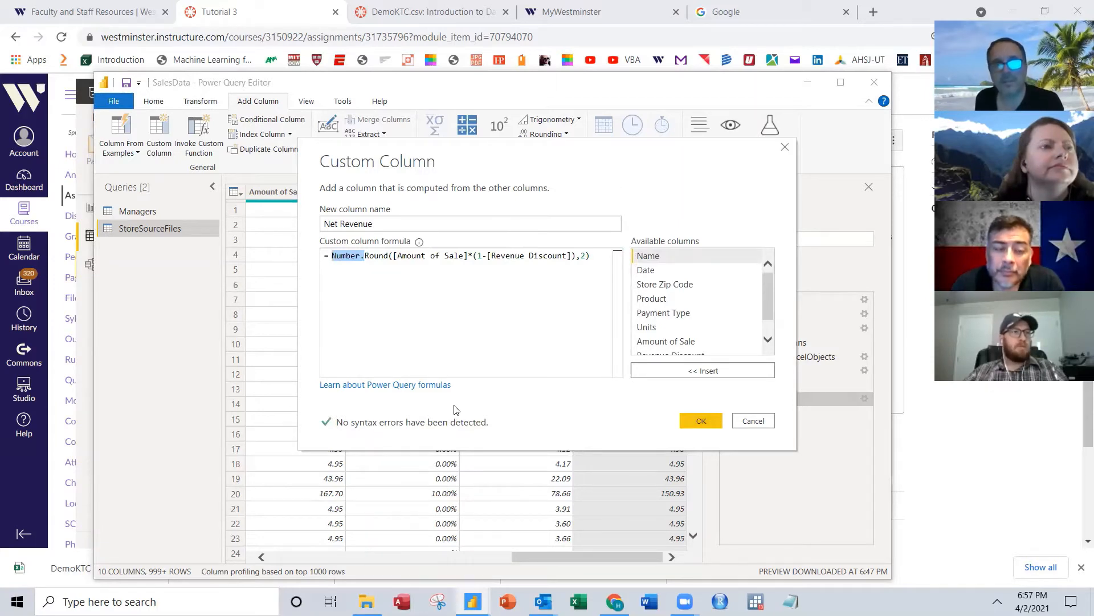
left_click(700, 421)
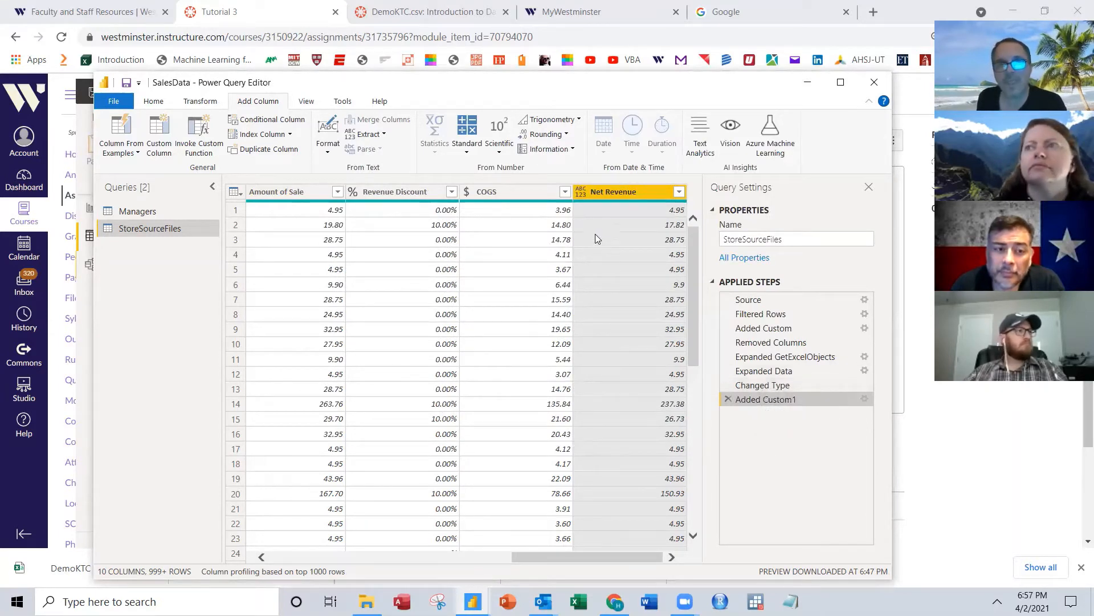
Step: Set the Net Revenue column's data type to Fixed decimal number
left_click(582, 191)
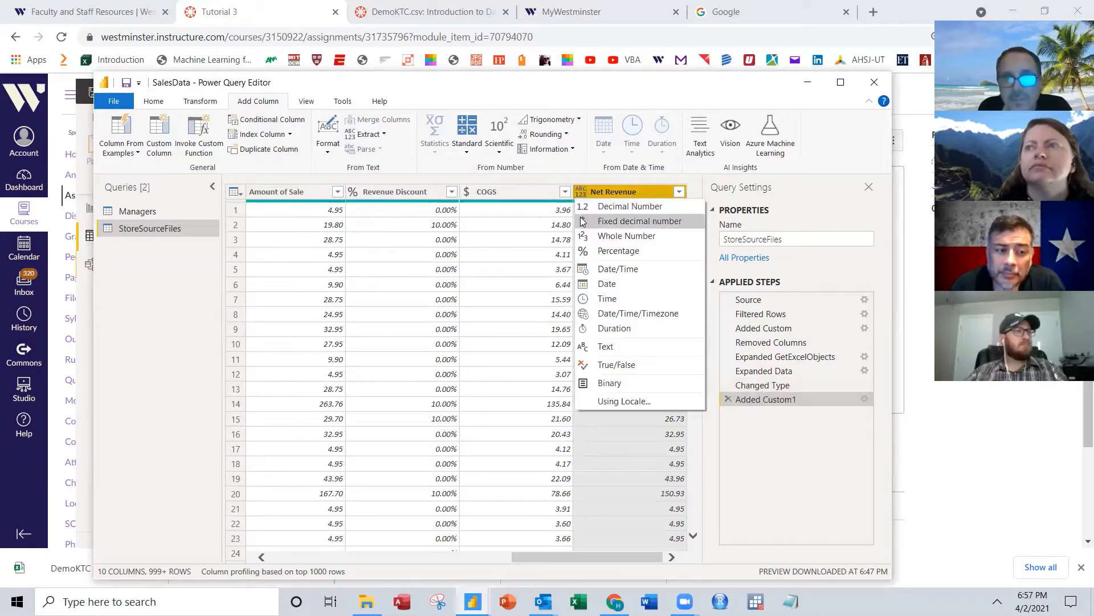
left_click(582, 221)
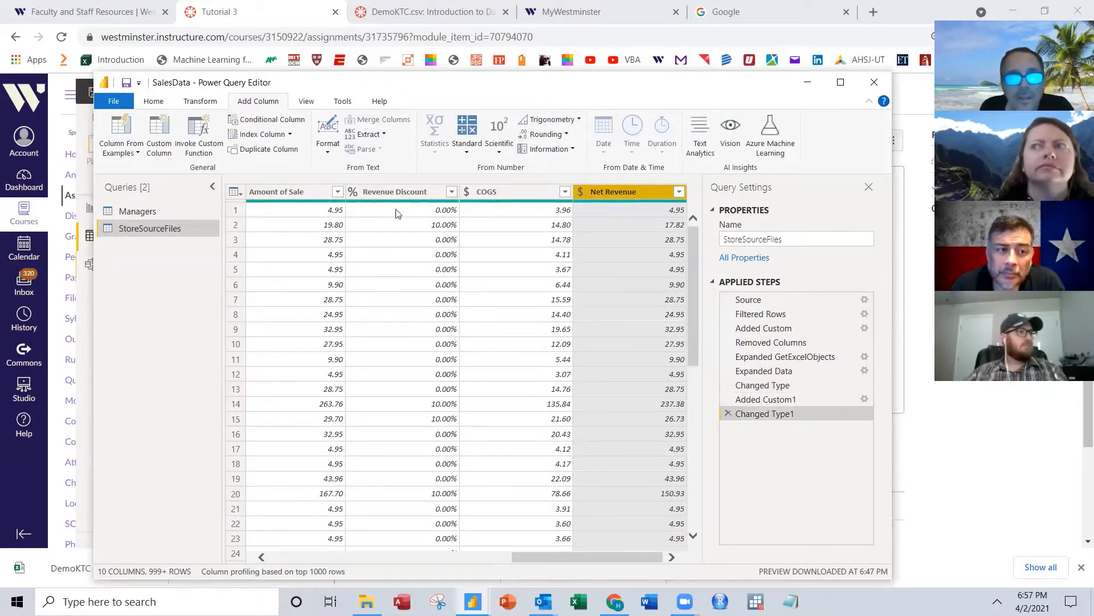
Step: Remove the Revenue Discount and Amount of Sale columns from StoreSourceFiles
right_click(384, 190)
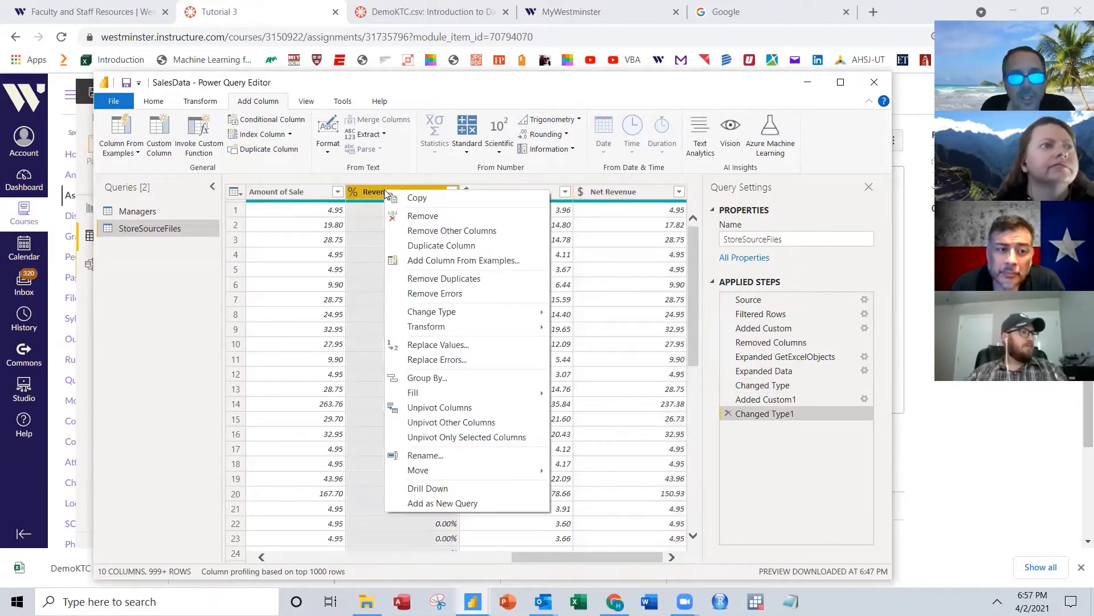
left_click(422, 217)
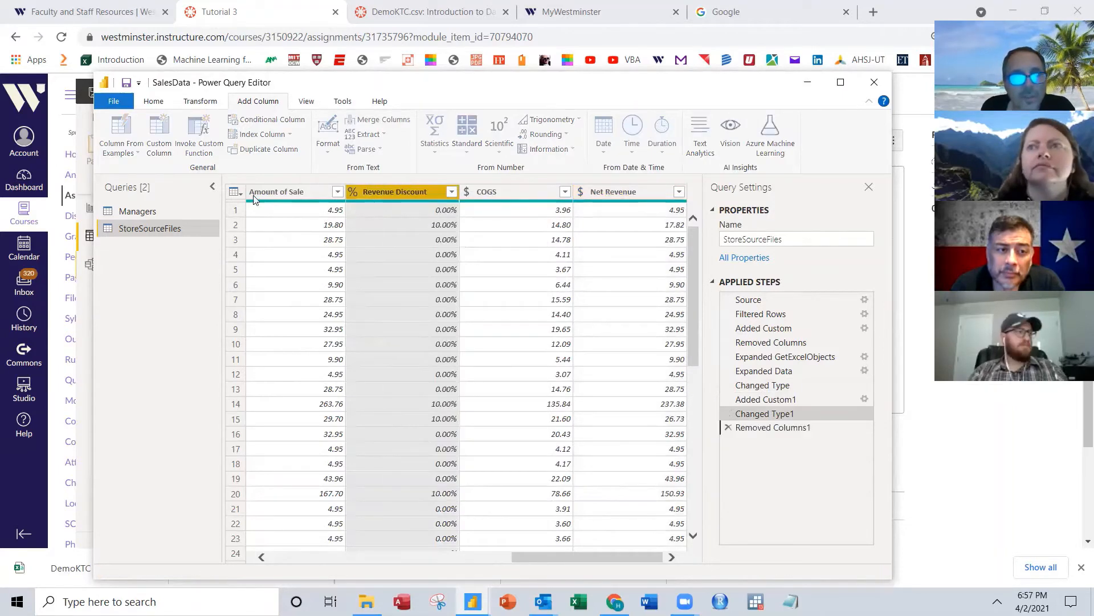
right_click(406, 193)
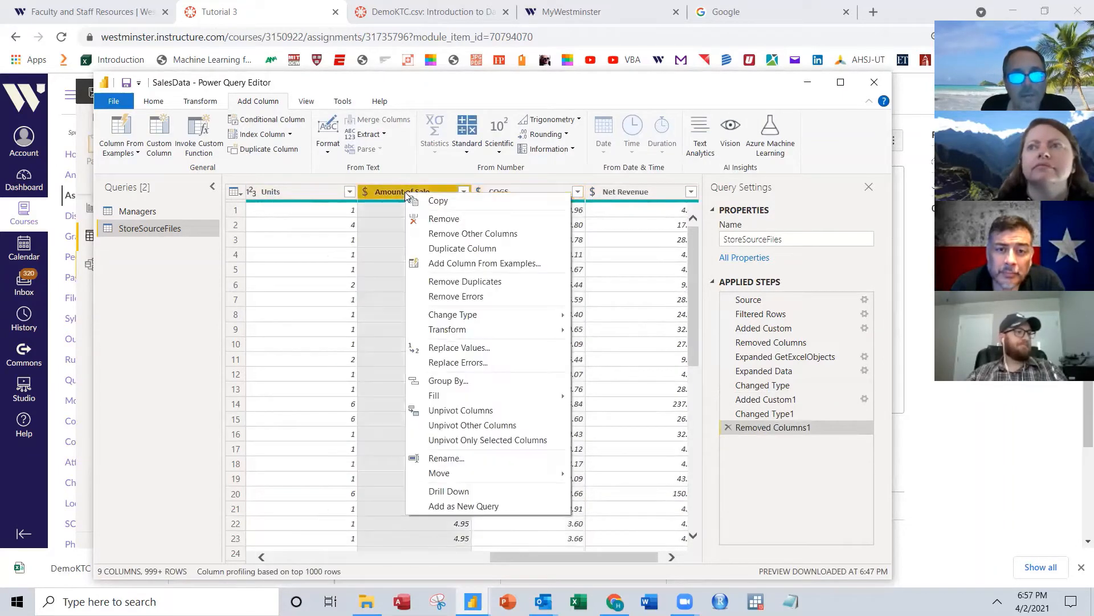
left_click(440, 218)
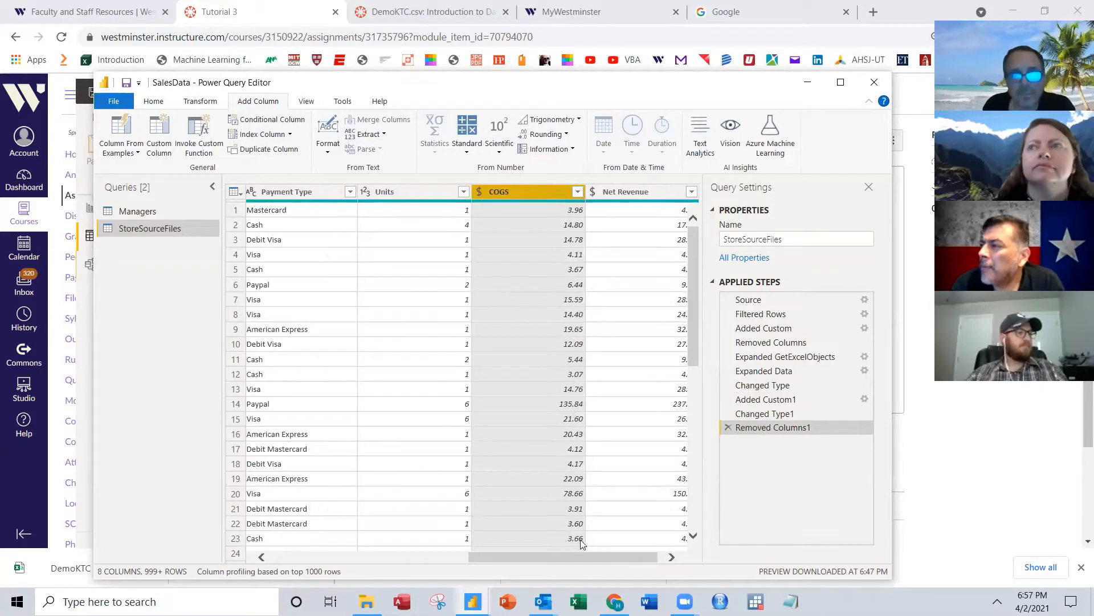
Step: Compare the COGS and Net Revenue values in the first row of StoreSourceFiles
mouse_move(590, 559)
left_mouse_down()
mouse_move(637, 560)
mouse_move(529, 554)
mouse_move(593, 555)
left_mouse_up()
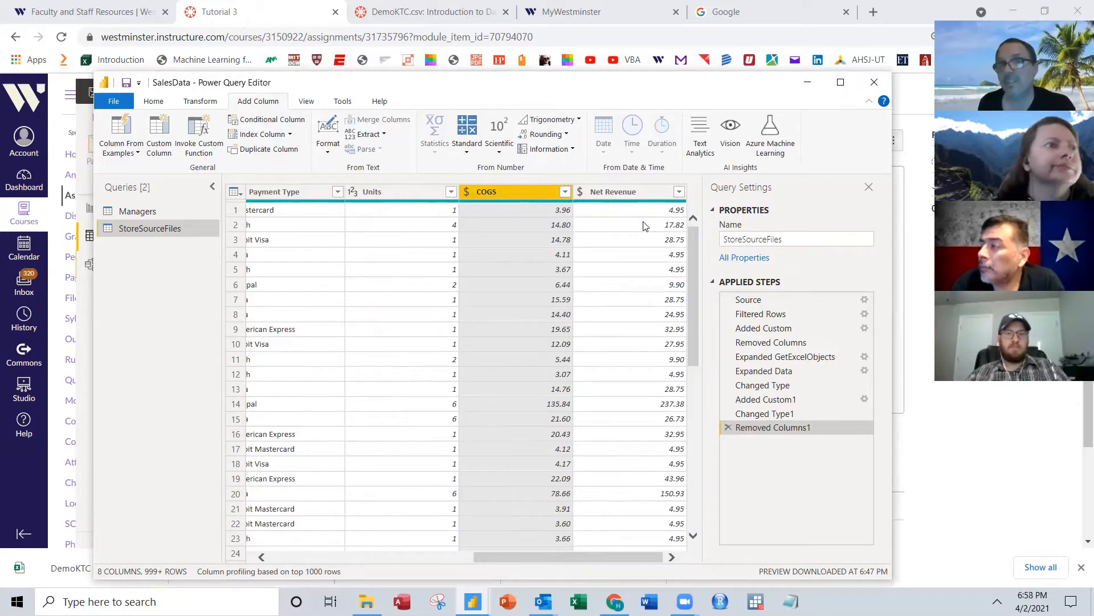
left_click(616, 210)
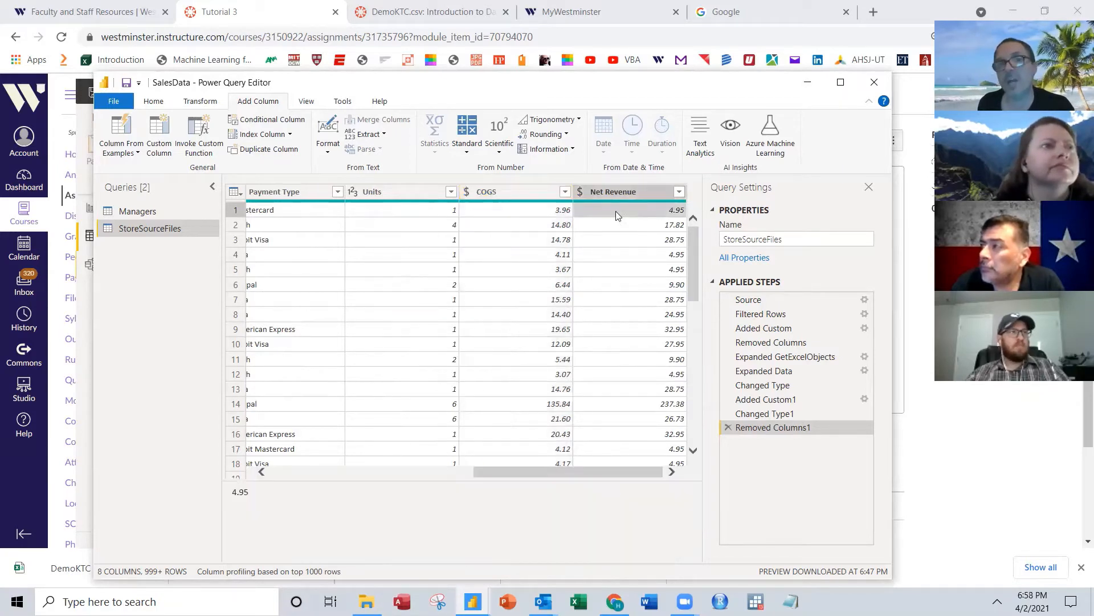
left_click(563, 215)
left_click(607, 212)
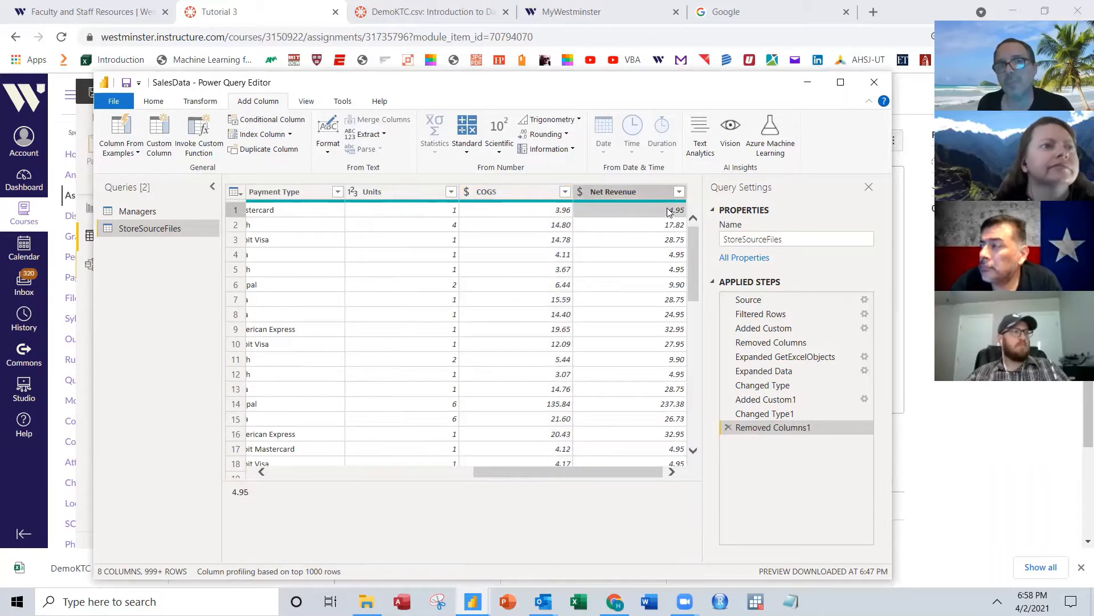
left_click(552, 214)
left_click(621, 214)
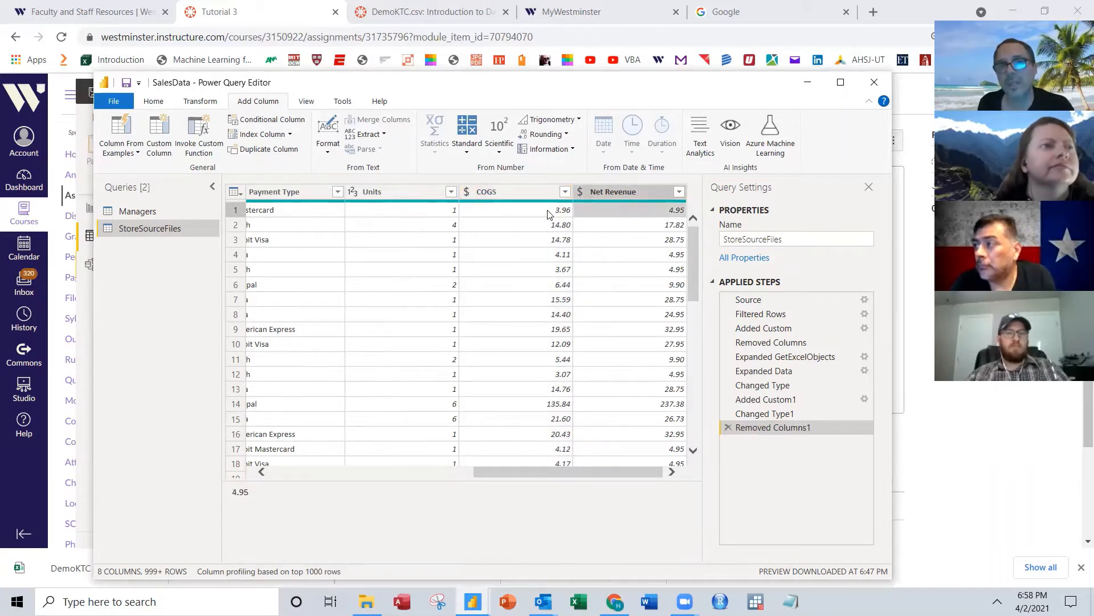
left_click(550, 213)
left_click(605, 212)
left_click(557, 215)
left_click(624, 213)
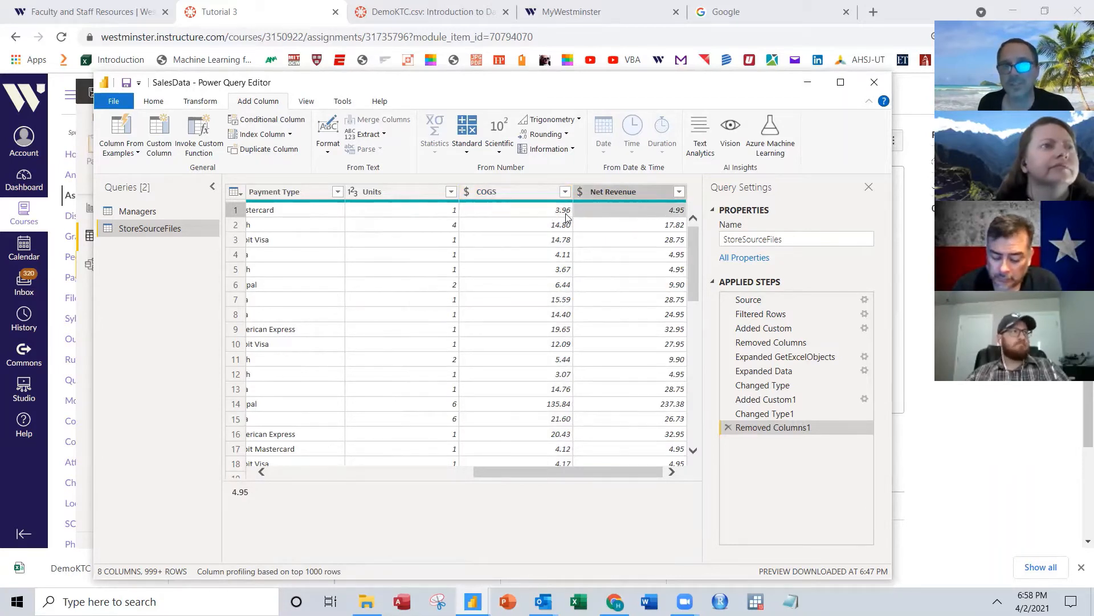
left_click(565, 213)
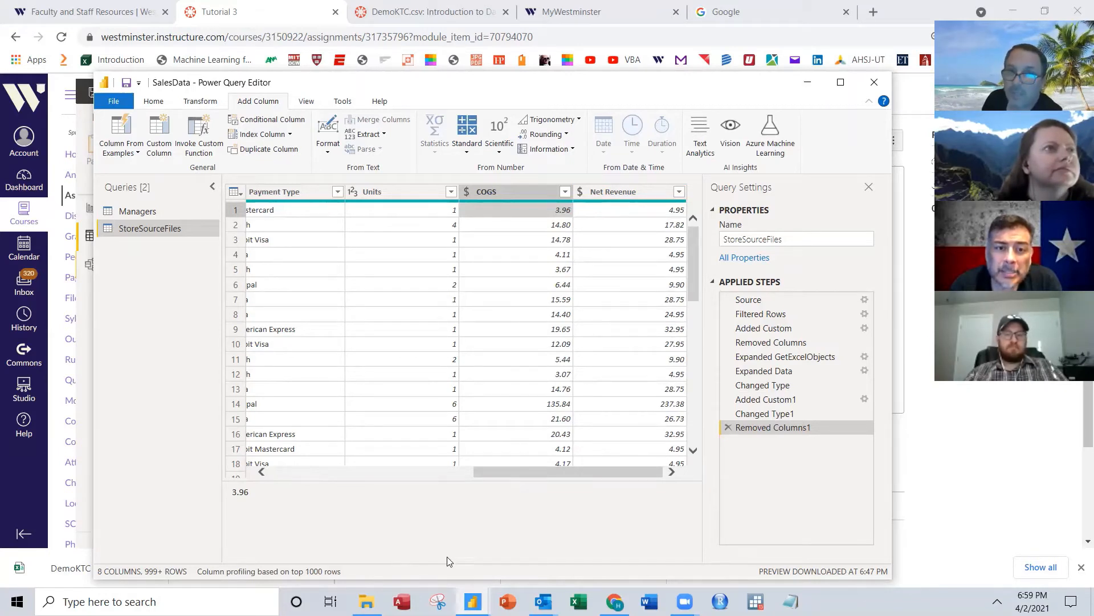
Step: Close the query editor and apply the query changes to load Managers and StoreSourceFiles into the SalesData file
left_click_drag(565, 473, 324, 490)
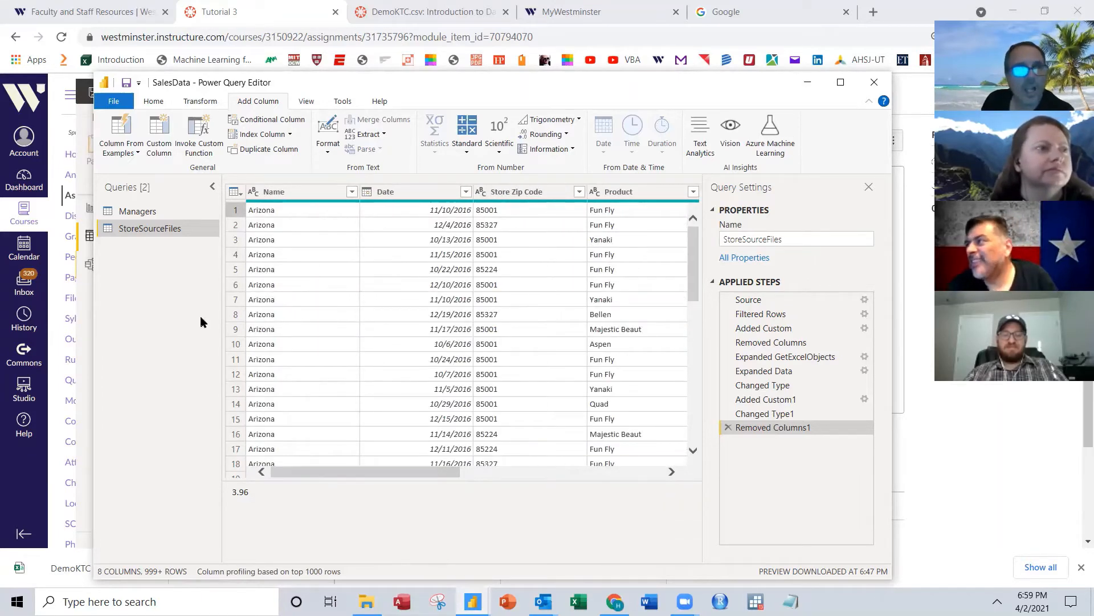
left_click(156, 102)
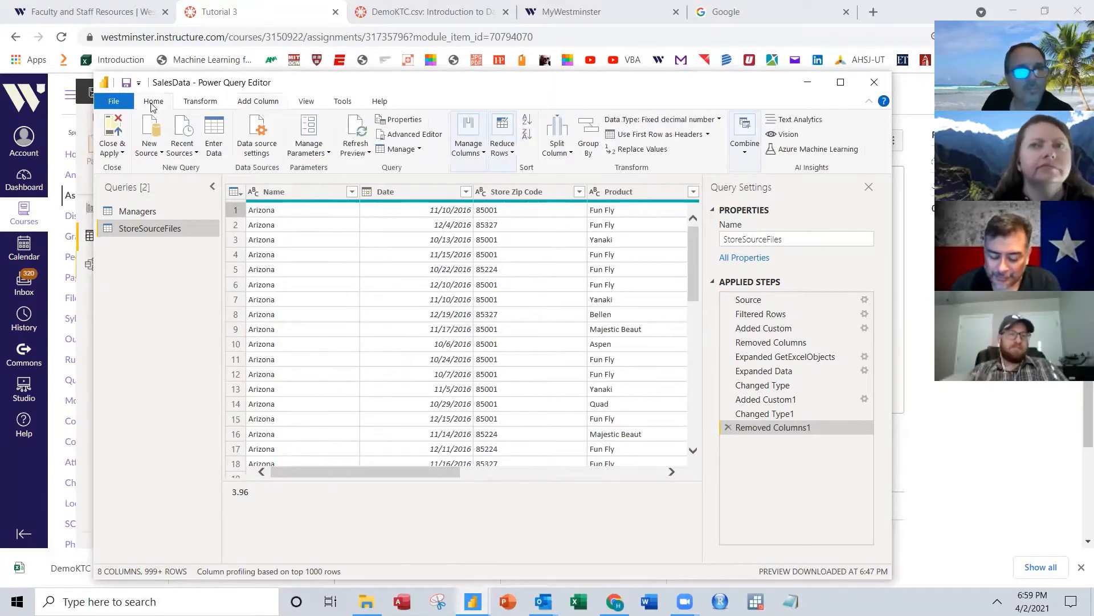
left_click(110, 127)
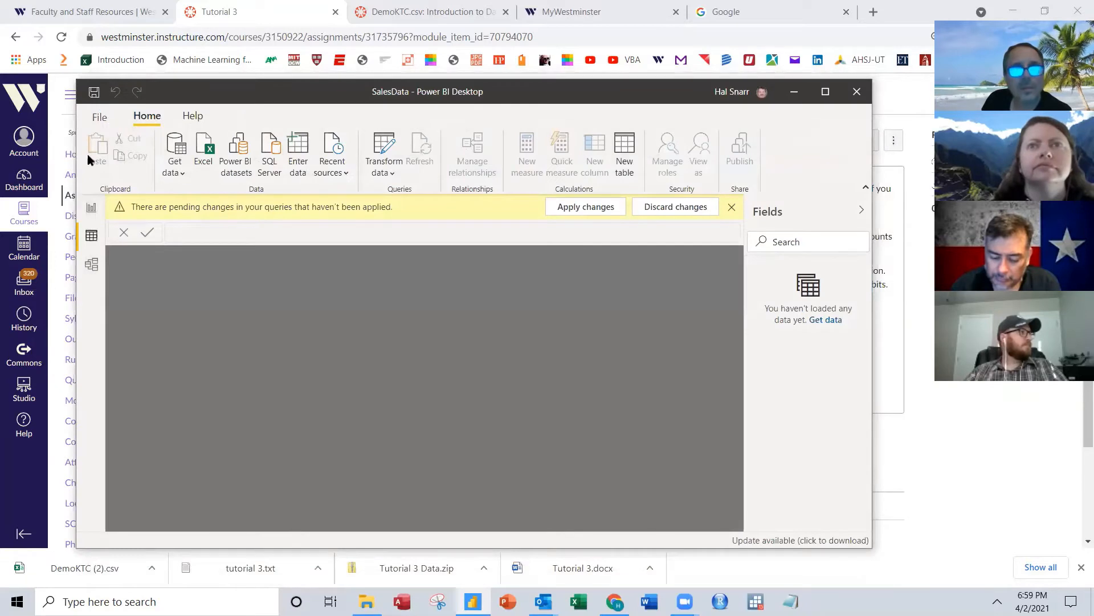
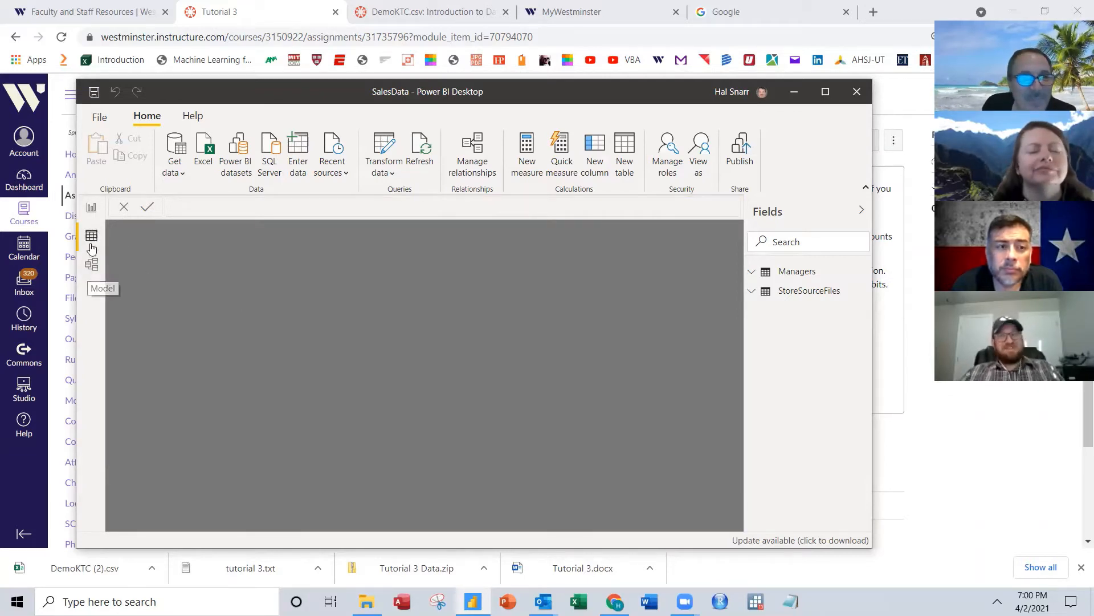
Step: Show the data model with the Properties pane collapsed and reposition the StoreSourceFiles and Managers tables side by side
left_click(92, 265)
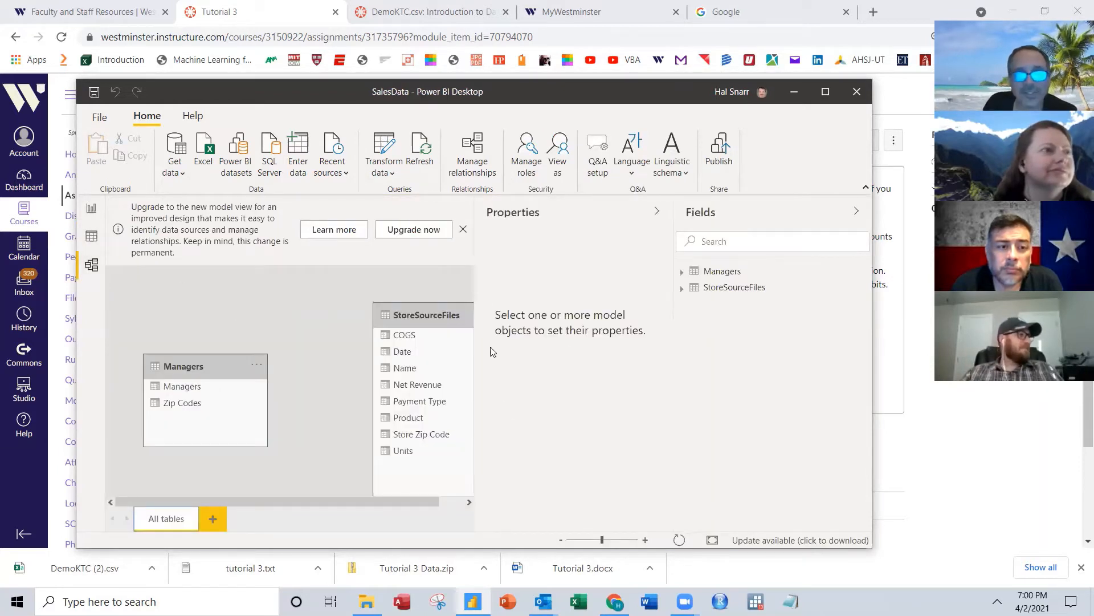
left_click(657, 212)
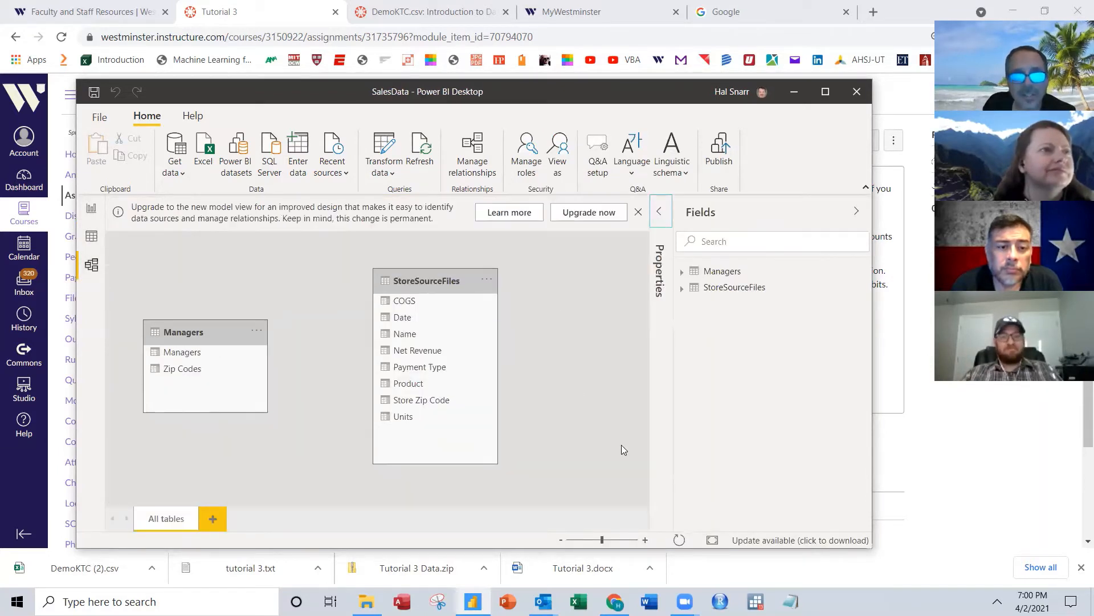
left_click_drag(463, 319, 510, 318)
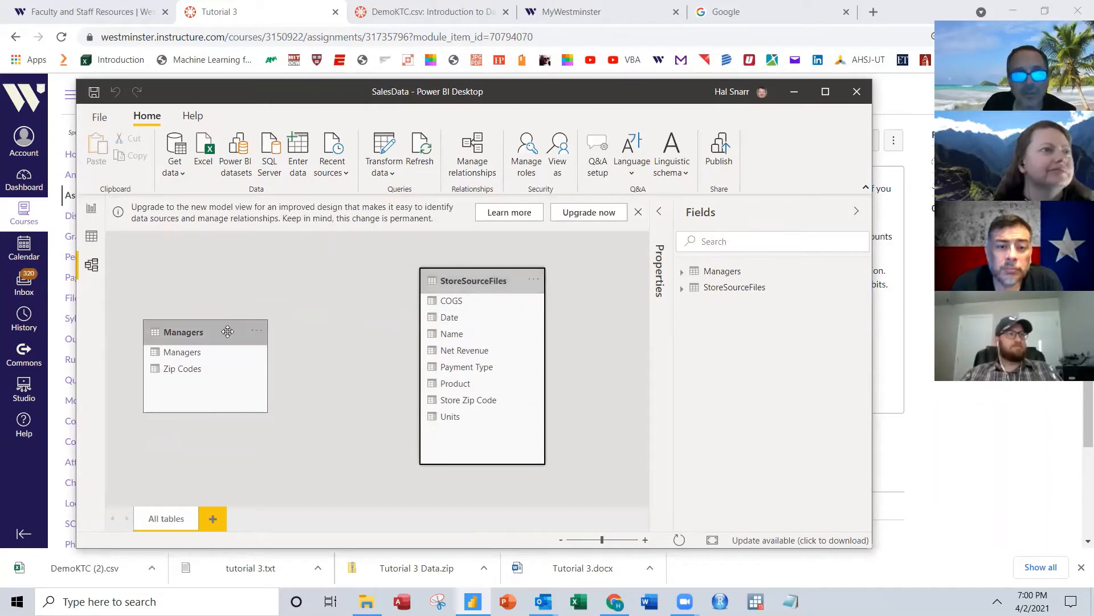
left_click_drag(238, 332, 291, 313)
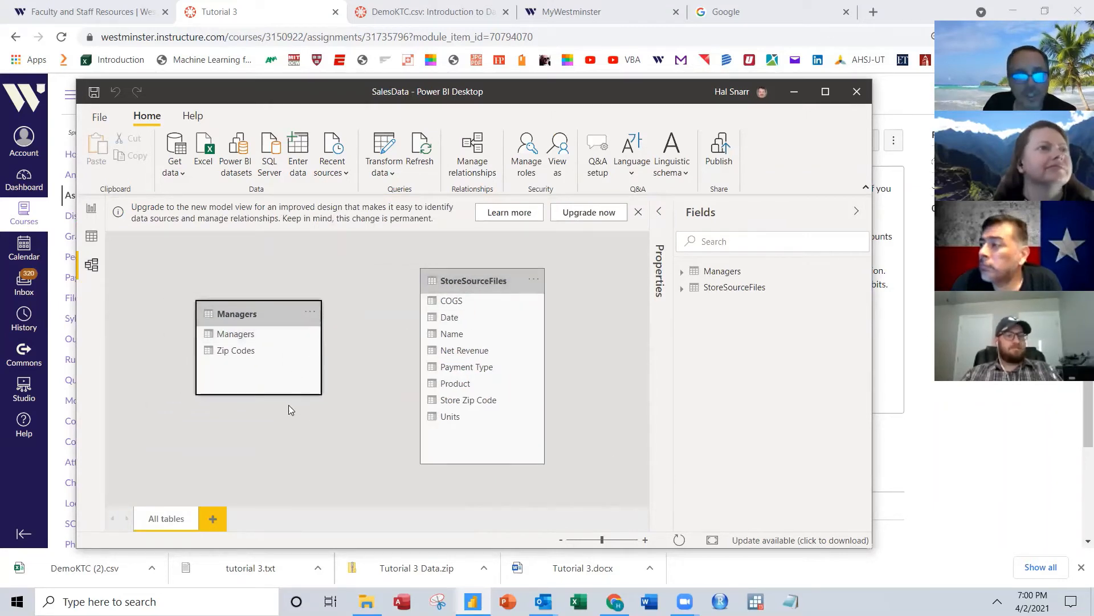
Step: Relate Zip Codes in Managers to Store Zip Code in StoreSourceFiles and move the StoreSourceFiles table closer to Managers
left_click_drag(241, 357, 462, 403)
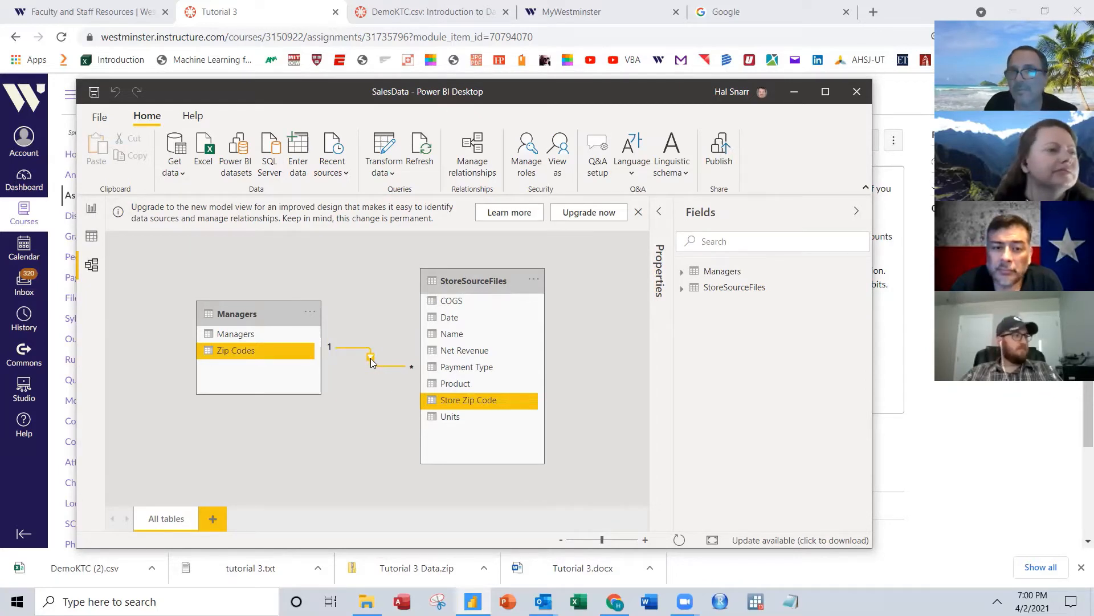
left_click_drag(486, 283, 459, 296)
left_click(625, 371)
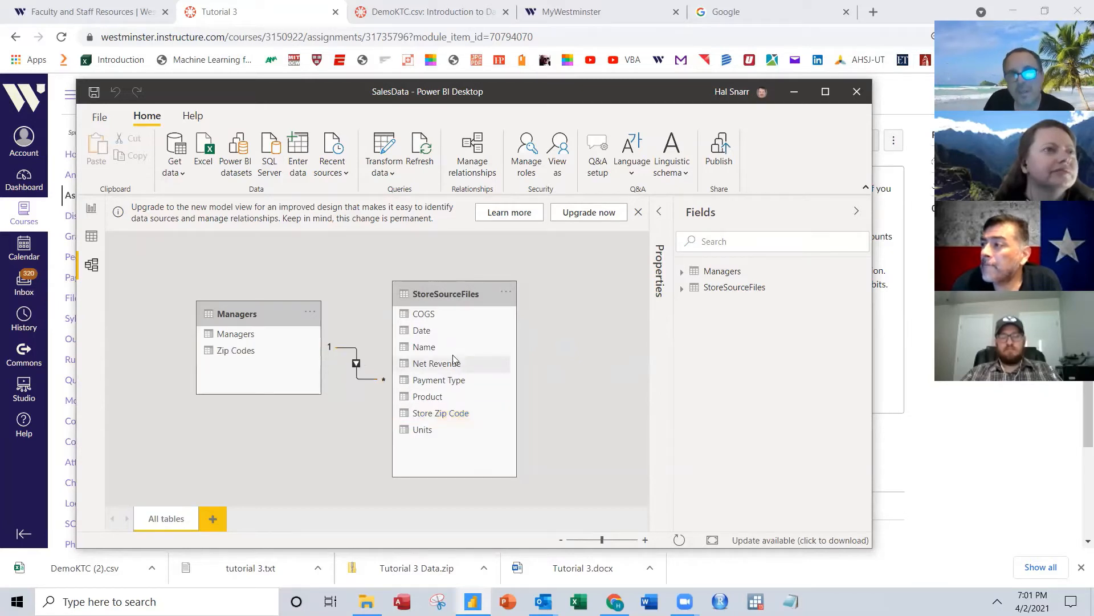
Step: Show the Managers table's data and review its Managers and Zip Codes columns
left_click(93, 236)
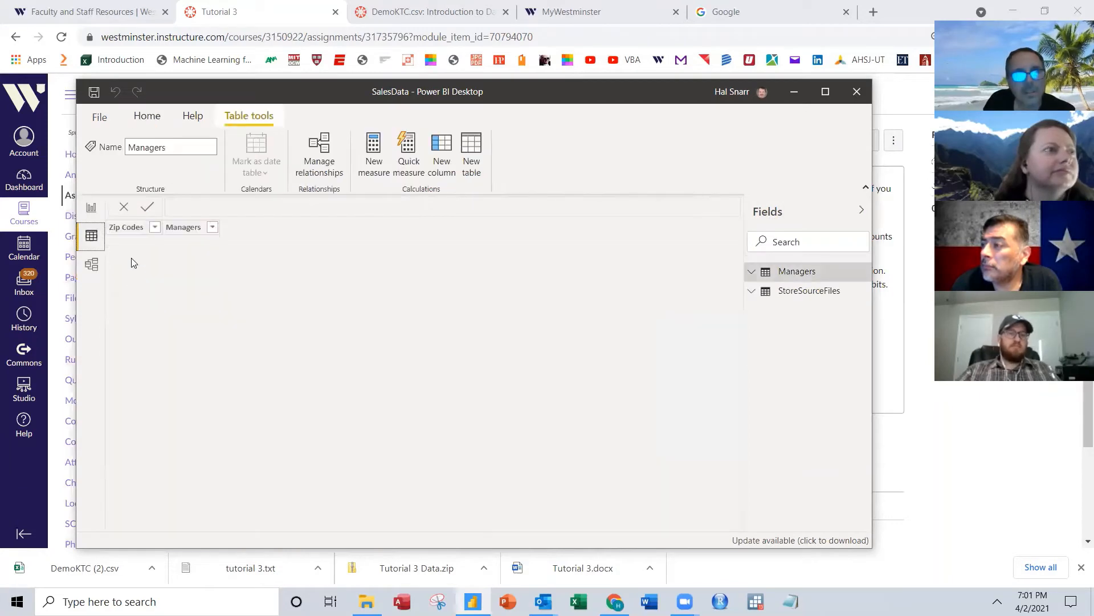
left_click(195, 228)
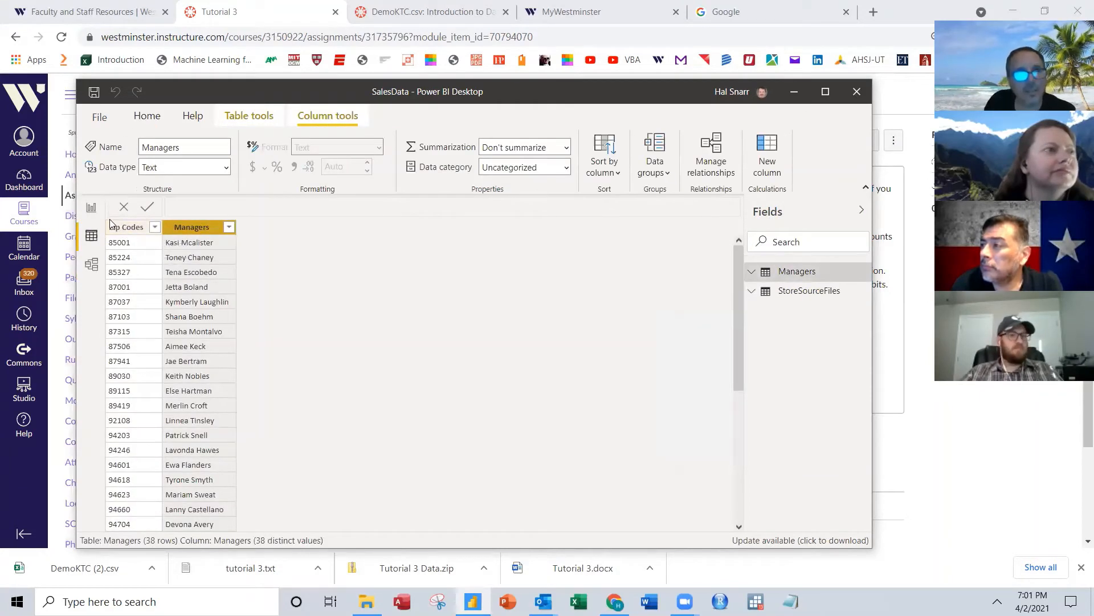
left_click(129, 228)
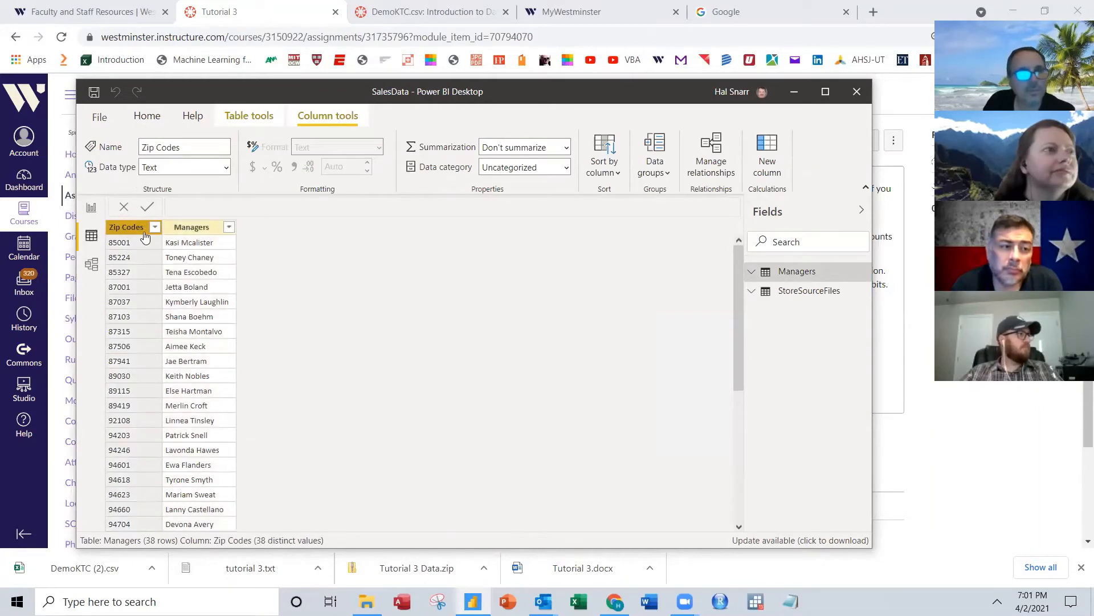
Step: Show the StoreSourceFiles data and review its columns from Date through Net Revenue, ending with the Name column
left_click(820, 293)
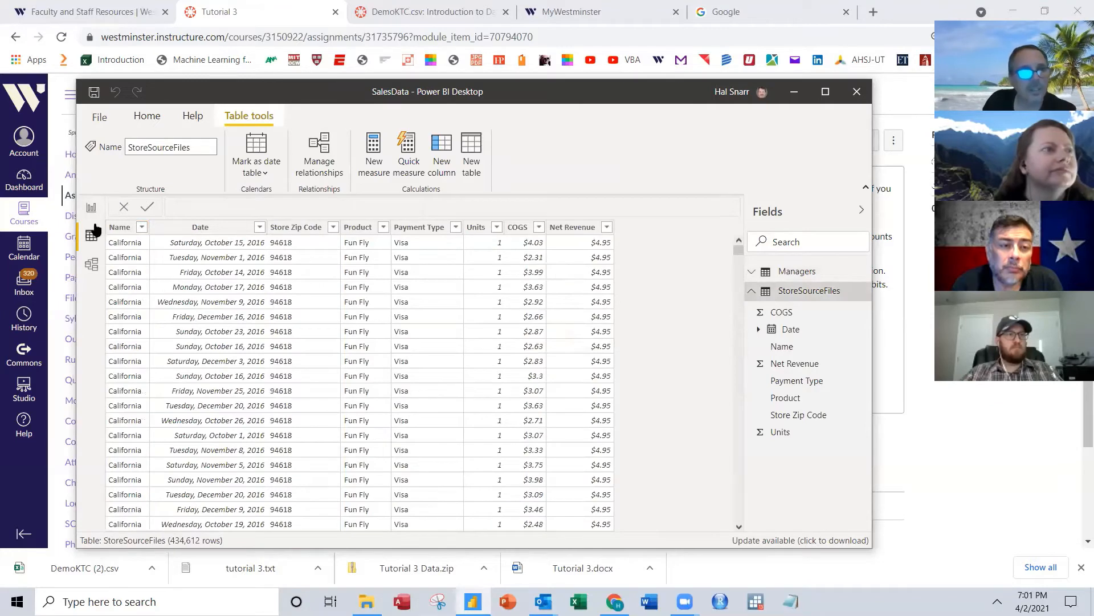
left_click(194, 230)
left_click(293, 228)
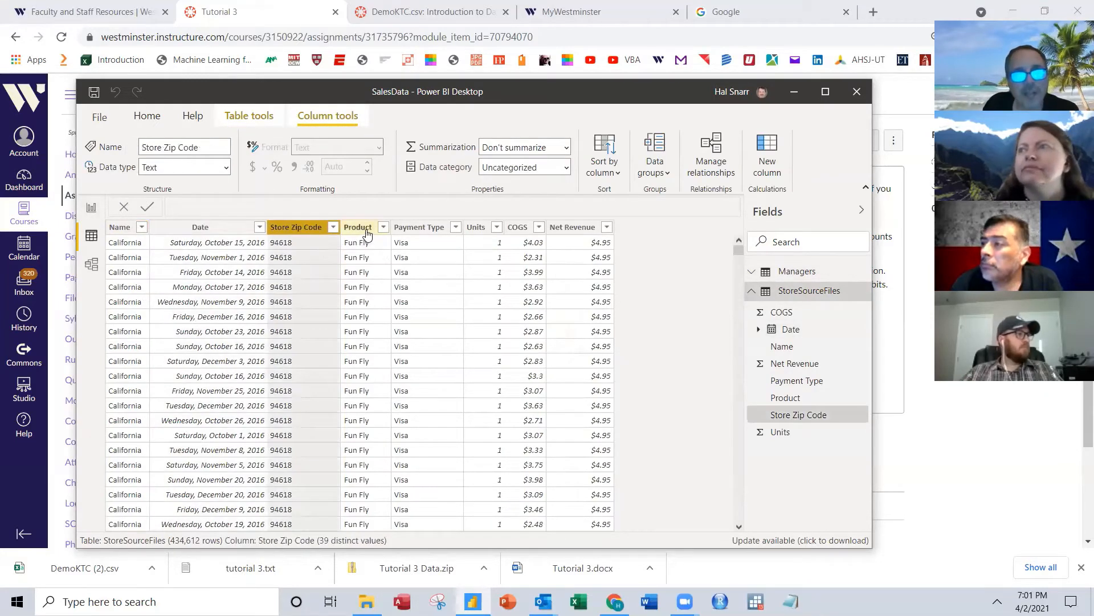
left_click(365, 229)
left_click(419, 228)
left_click(484, 229)
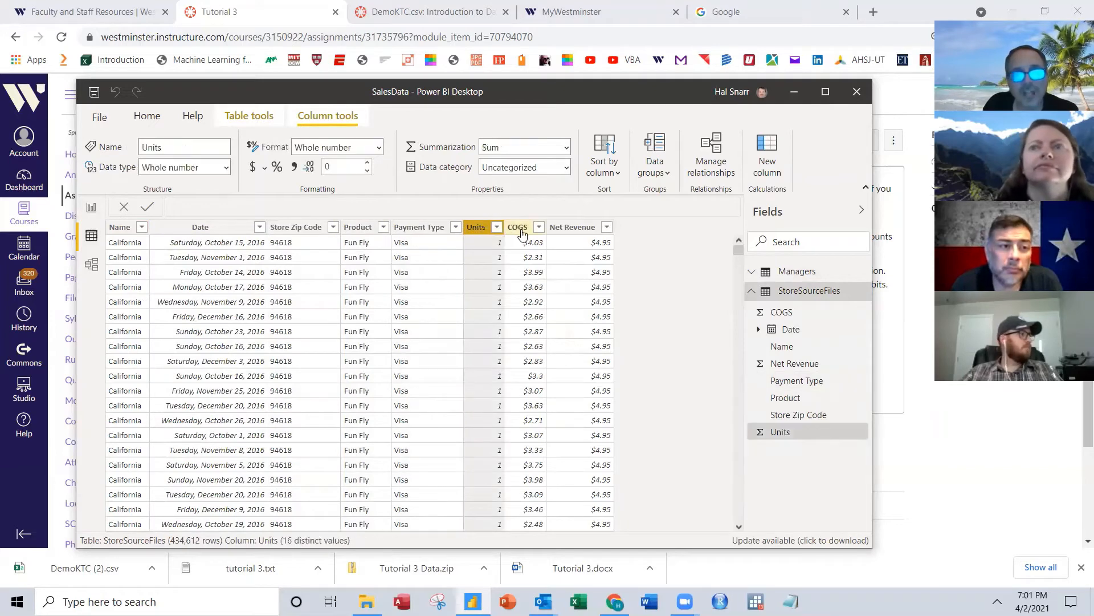
left_click(519, 228)
left_click(573, 228)
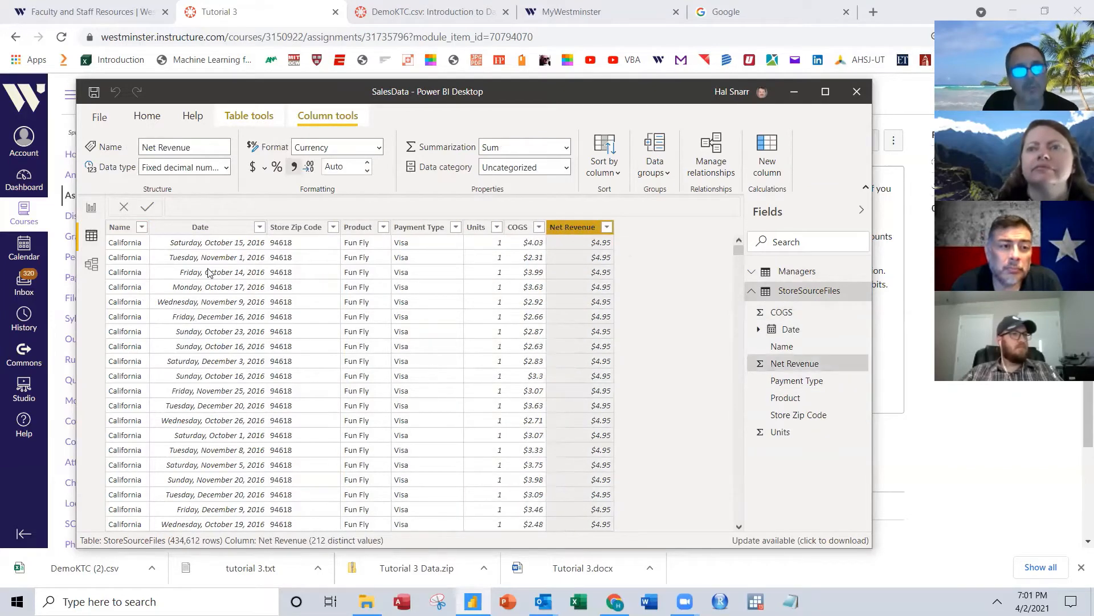
left_click(119, 228)
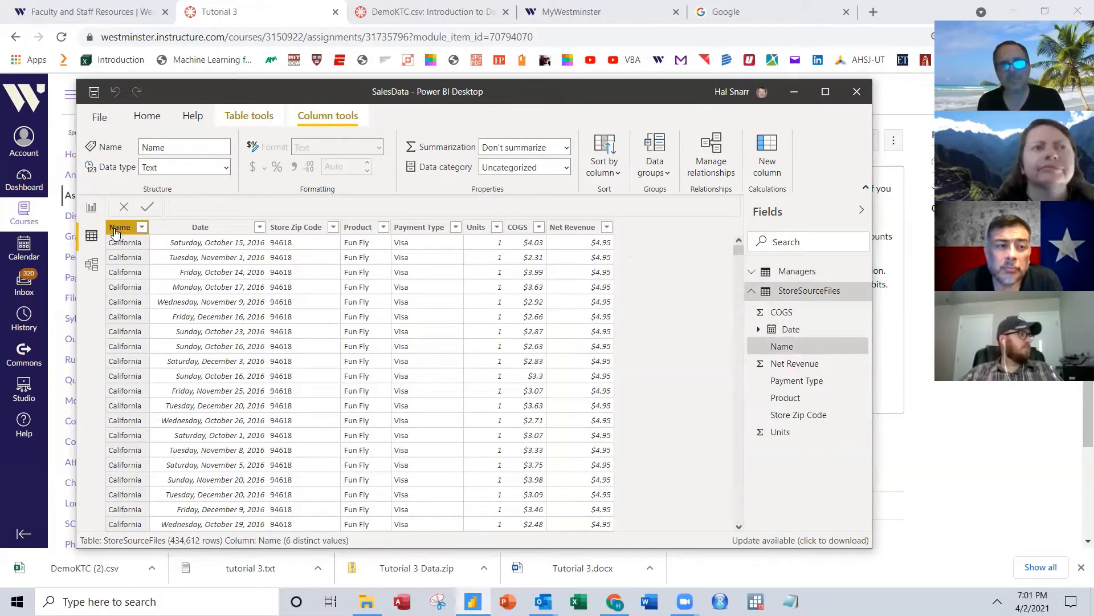
left_click(147, 116)
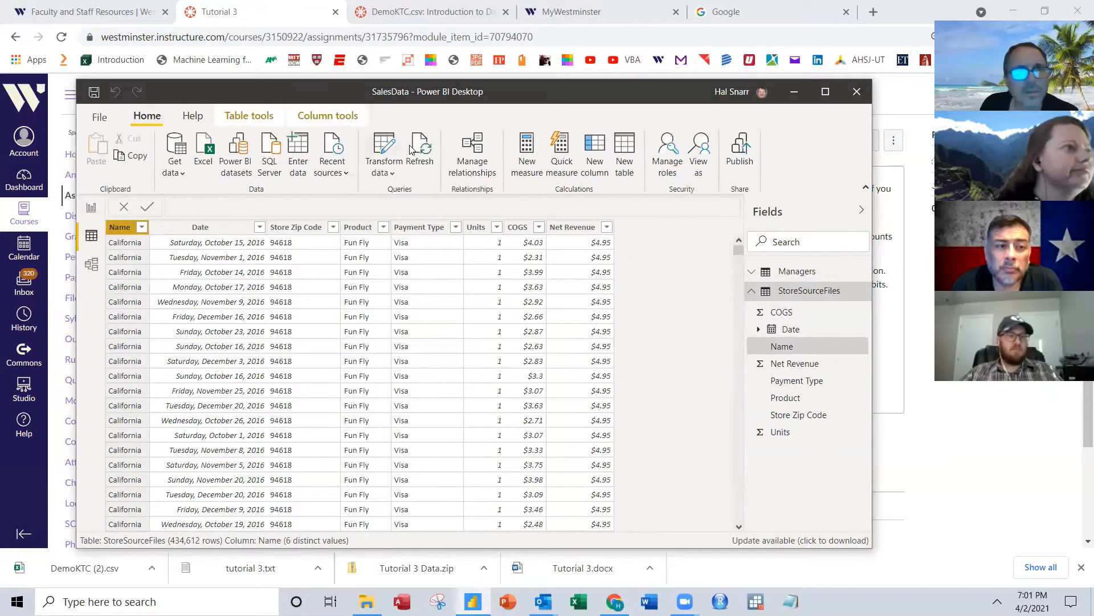
left_click(391, 172)
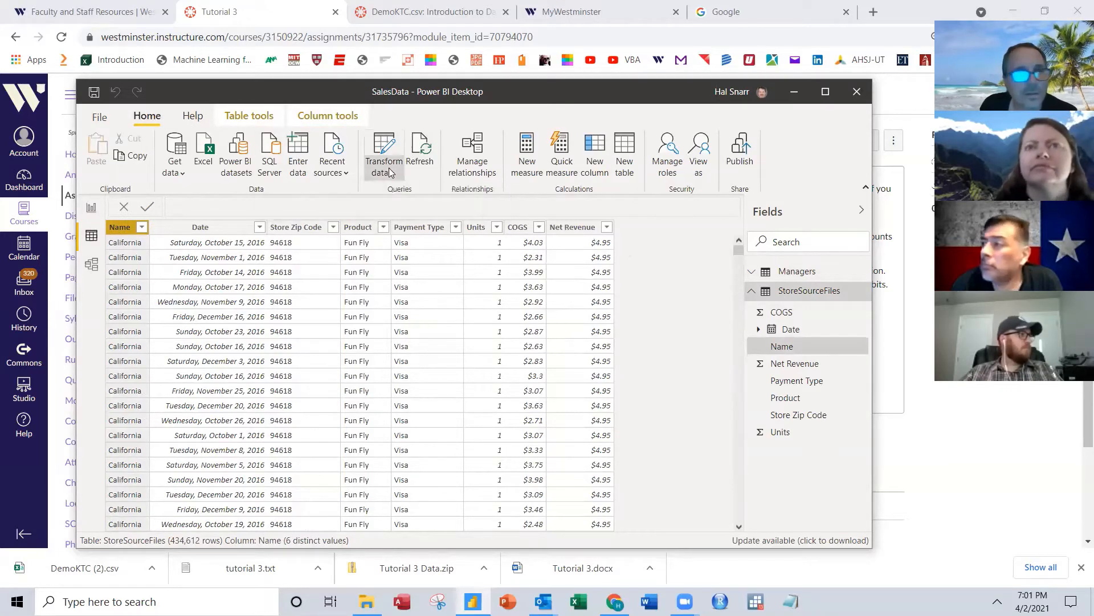
left_click(90, 242)
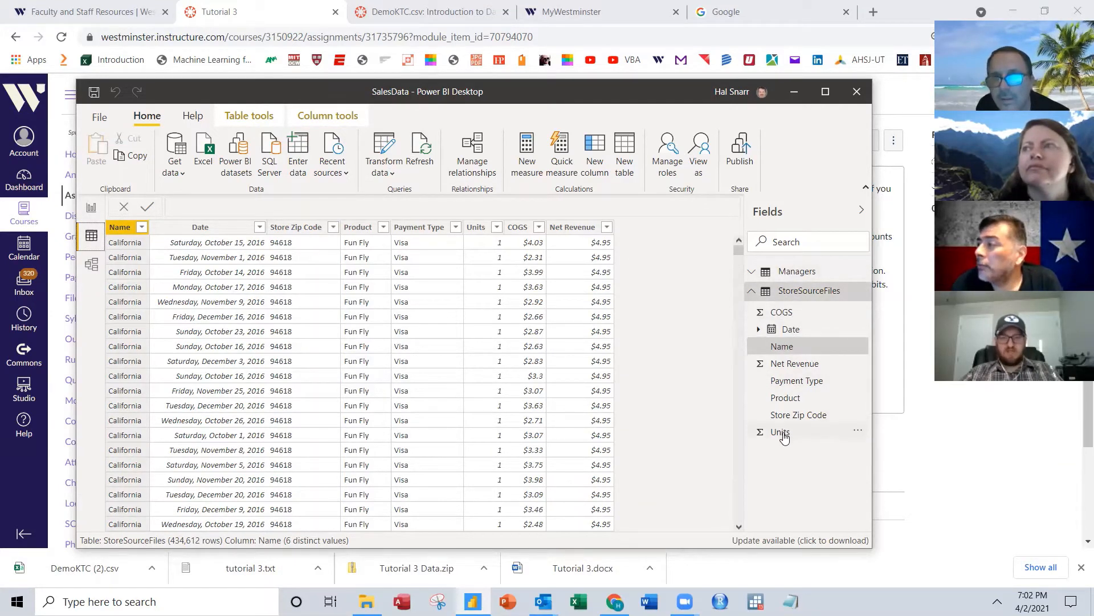
Step: Rename the Name field of StoreSourceFiles as State
right_click(784, 348)
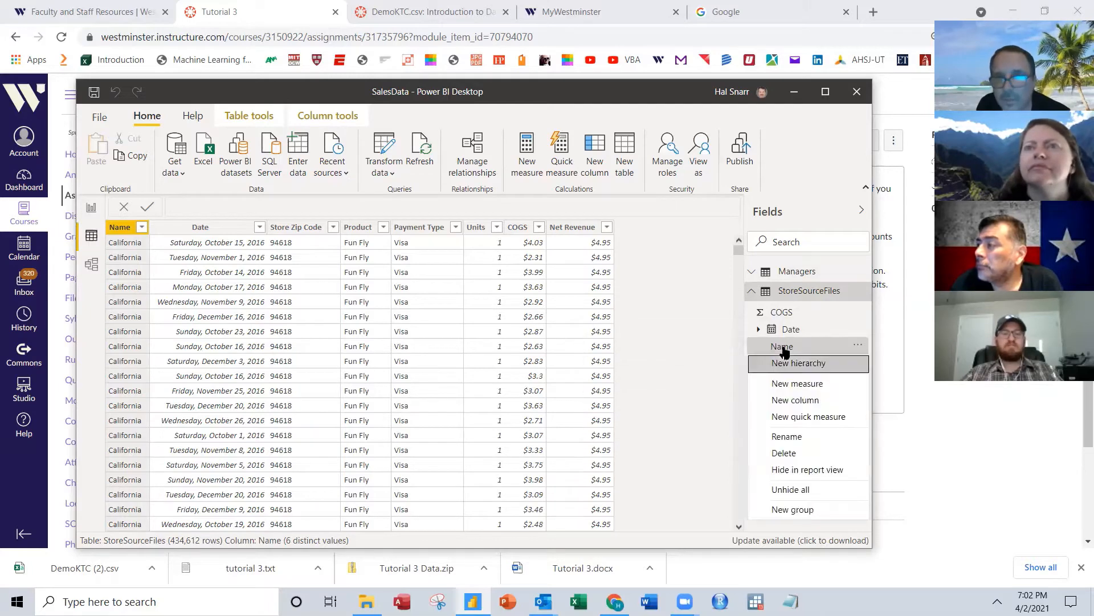
left_click(786, 437)
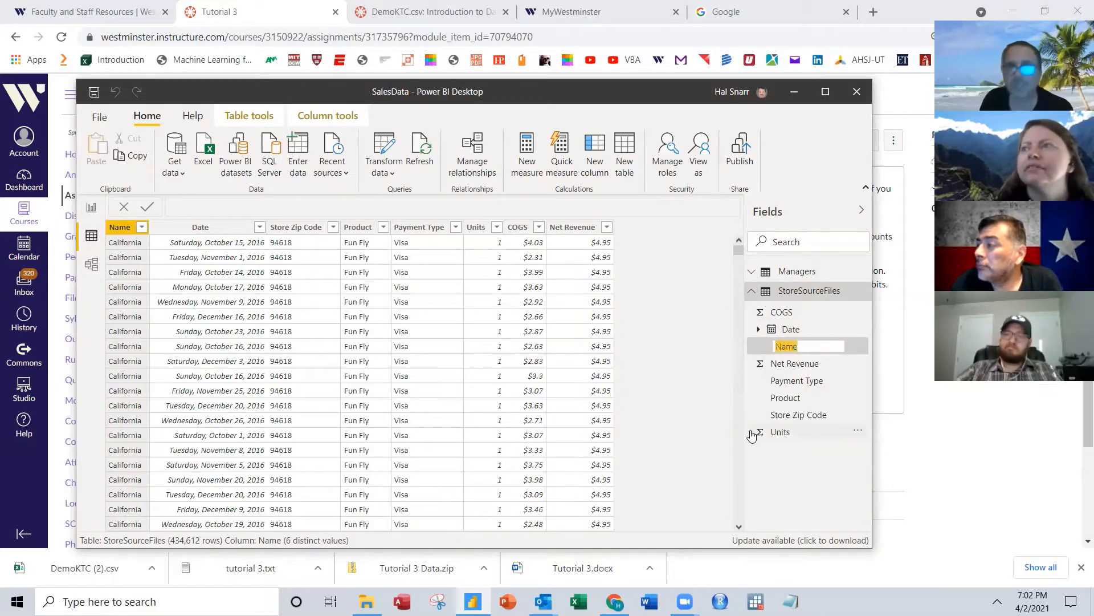
type("State")
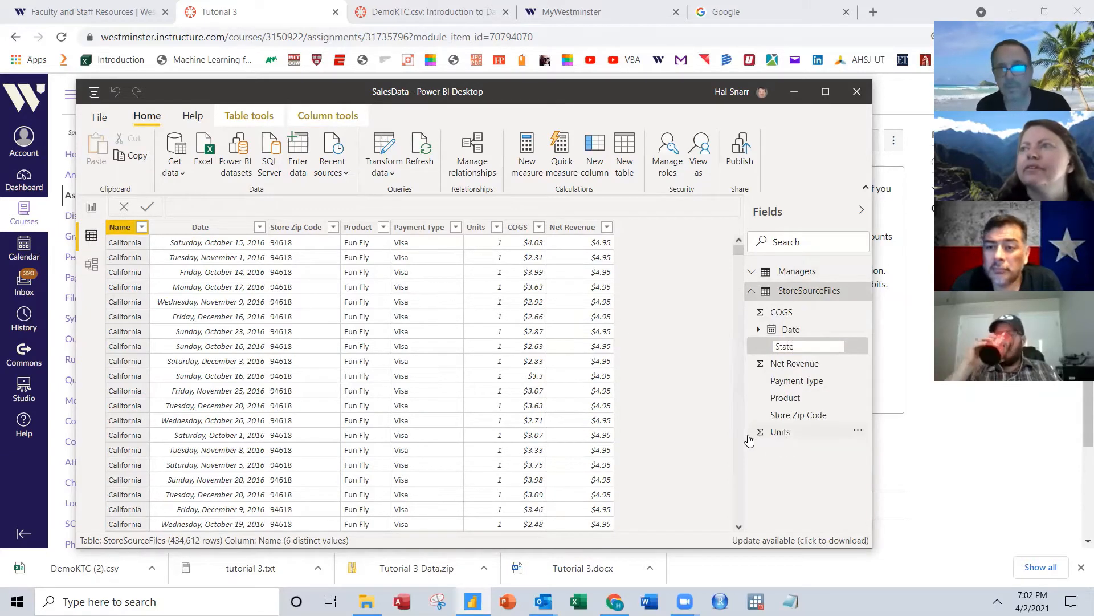
key("Return")
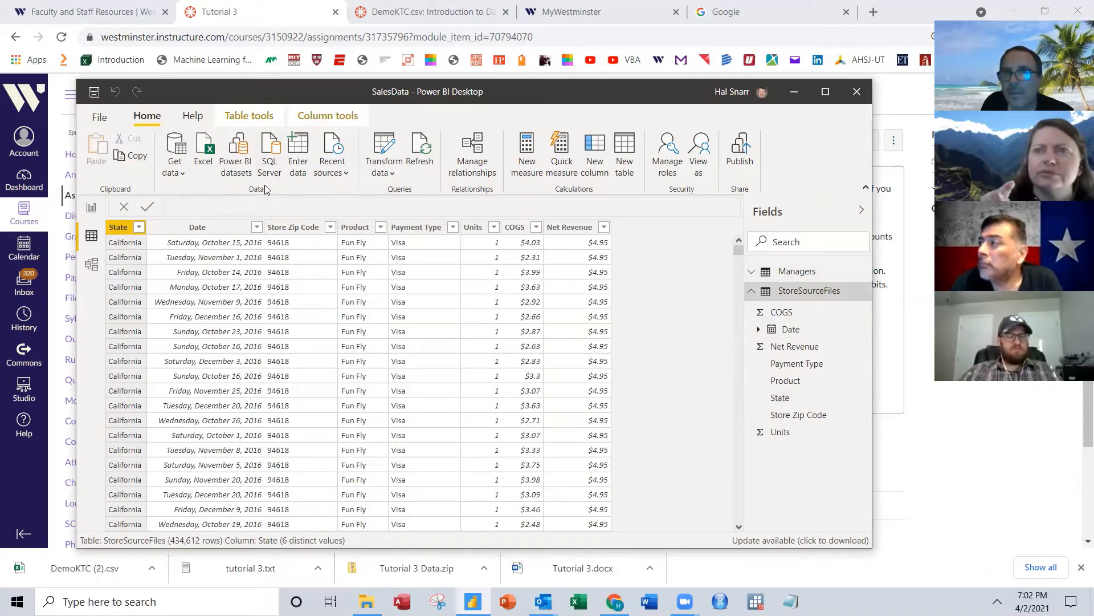
Step: Return to the data model and delete the relationship between Managers' Zip Codes and StoreSourceFiles' Store Zip Code
left_click(92, 264)
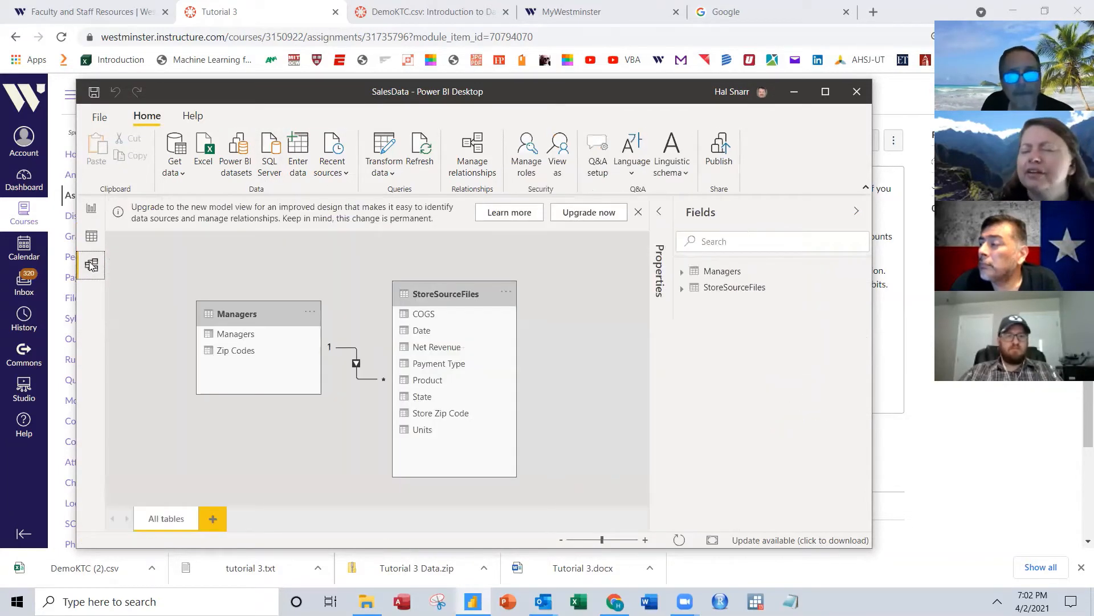
left_click(240, 353)
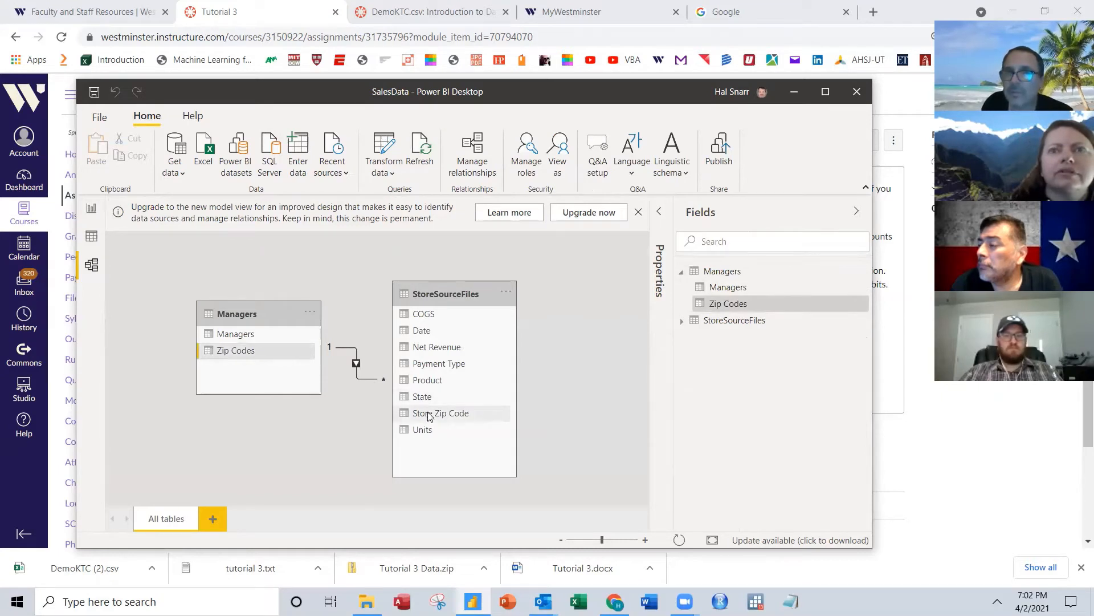
left_click(254, 455)
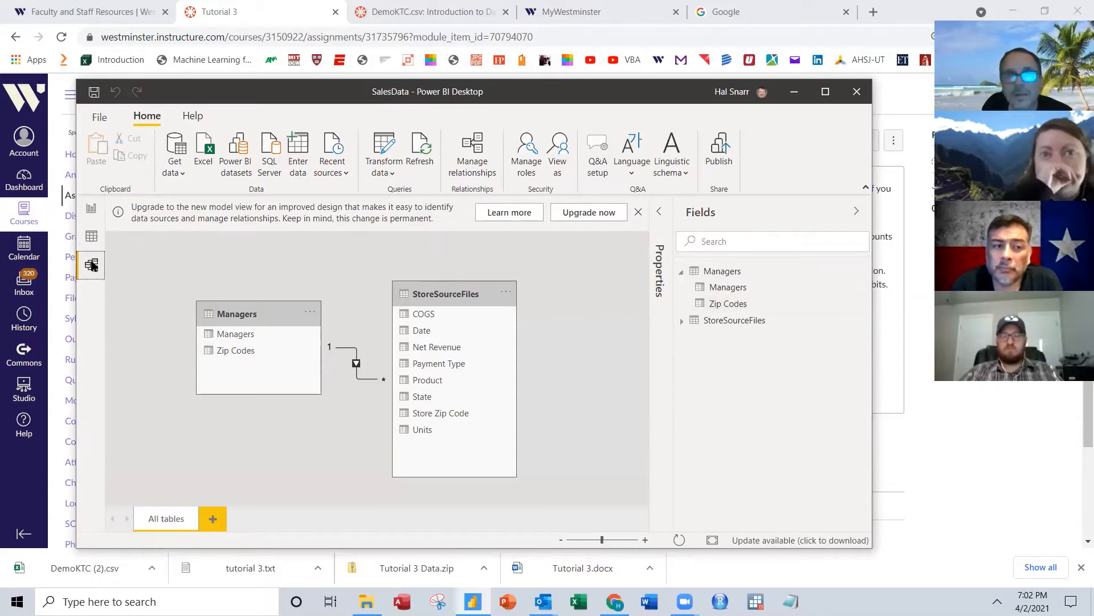
right_click(357, 377)
left_click(375, 381)
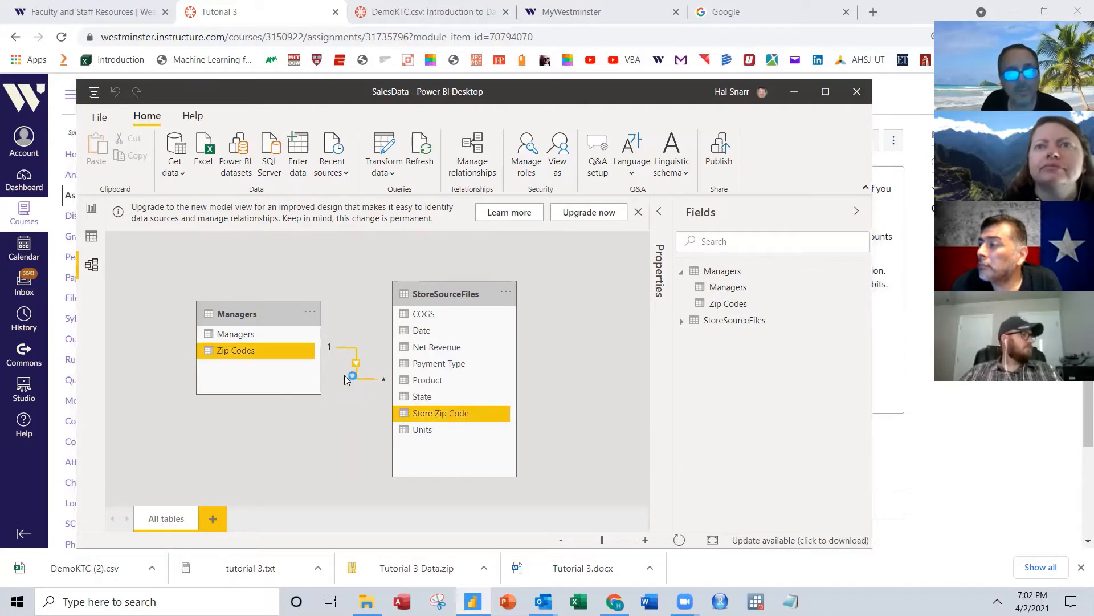
left_click(608, 320)
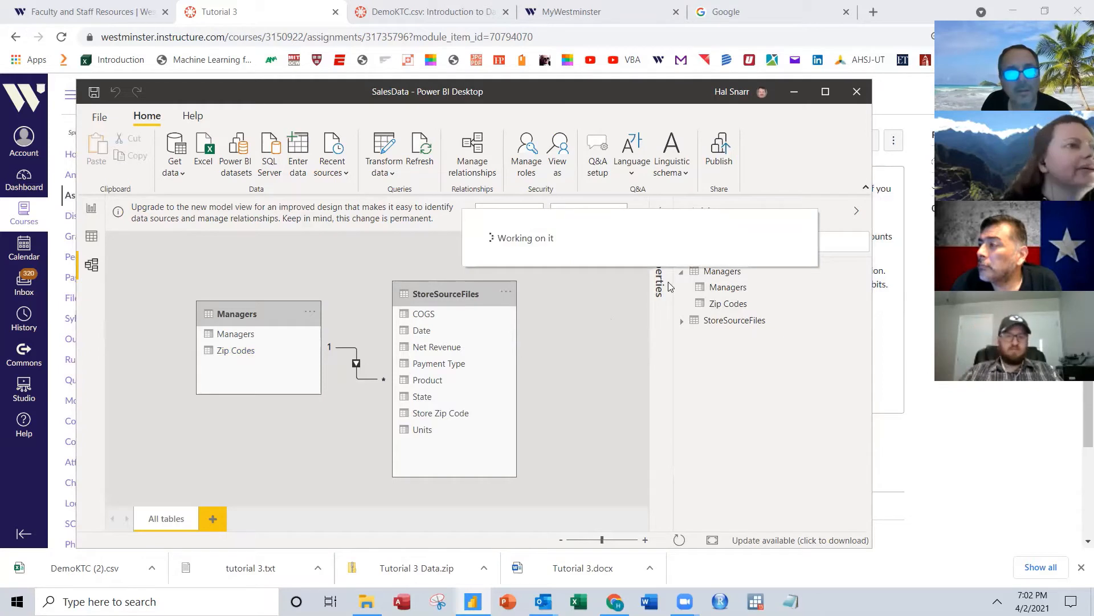
Step: Reposition the Managers and StoreSourceFiles tables side by side in the model and relate Zip Codes to Store Zip Code
left_click_drag(256, 315, 196, 273)
left_click_drag(442, 287, 376, 272)
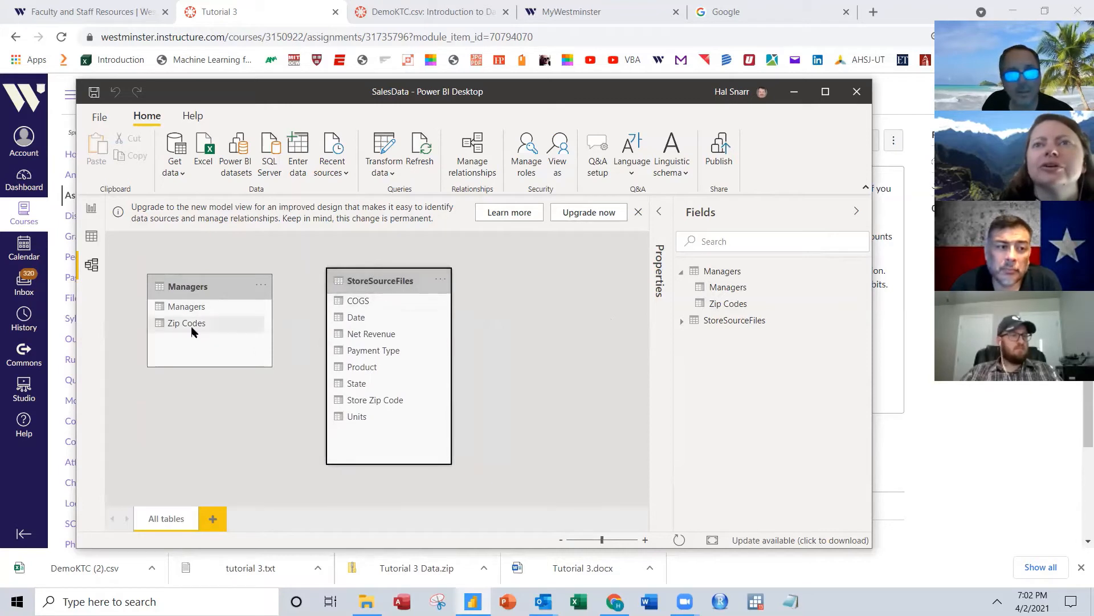
left_click(91, 269)
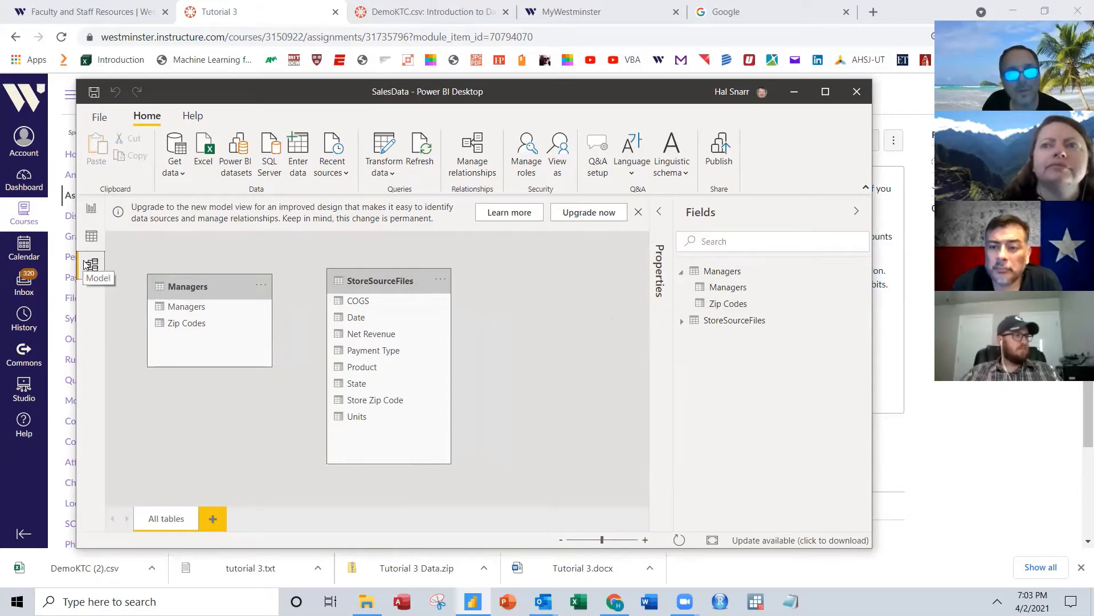
left_click_drag(199, 324, 363, 403)
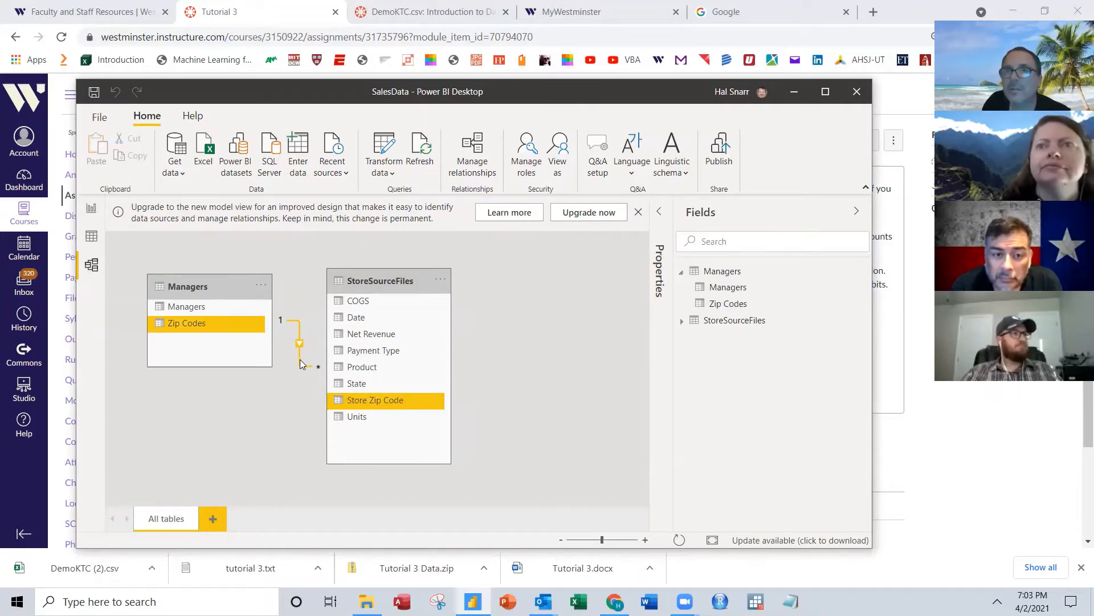
Step: Show the StoreSourceFiles data and open the State field's name for editing
left_click(92, 238)
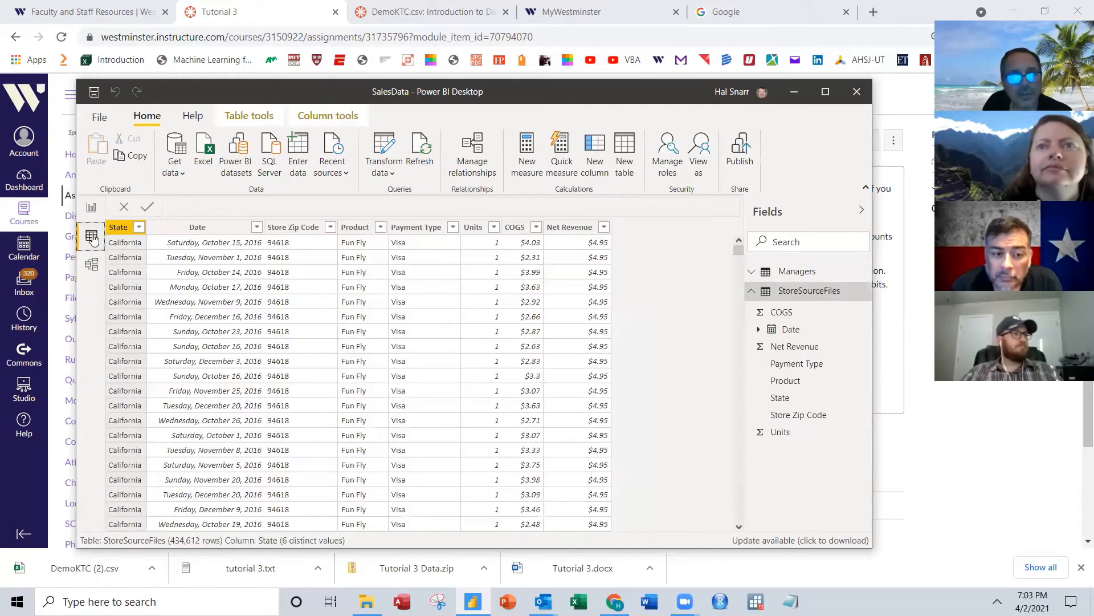
left_click(781, 402)
right_click(781, 402)
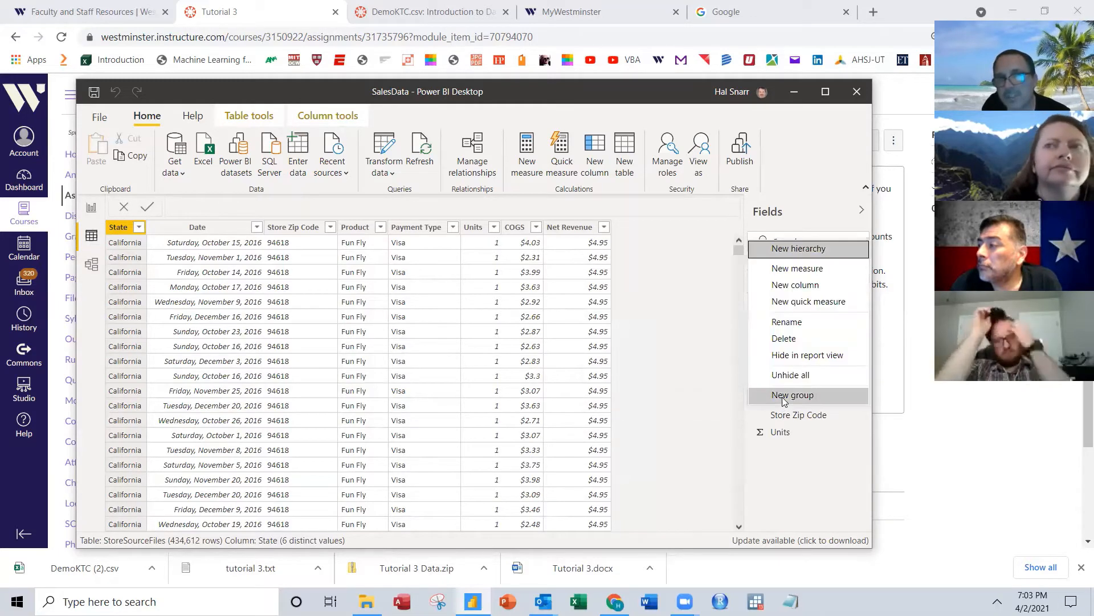
left_click(791, 328)
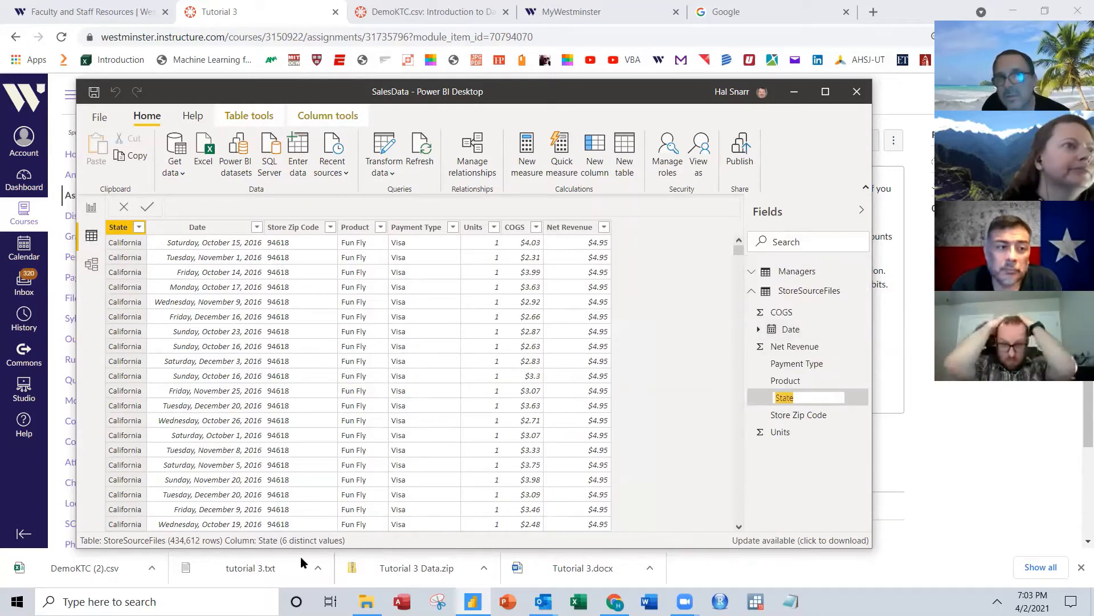
key("Escape")
right_click(781, 397)
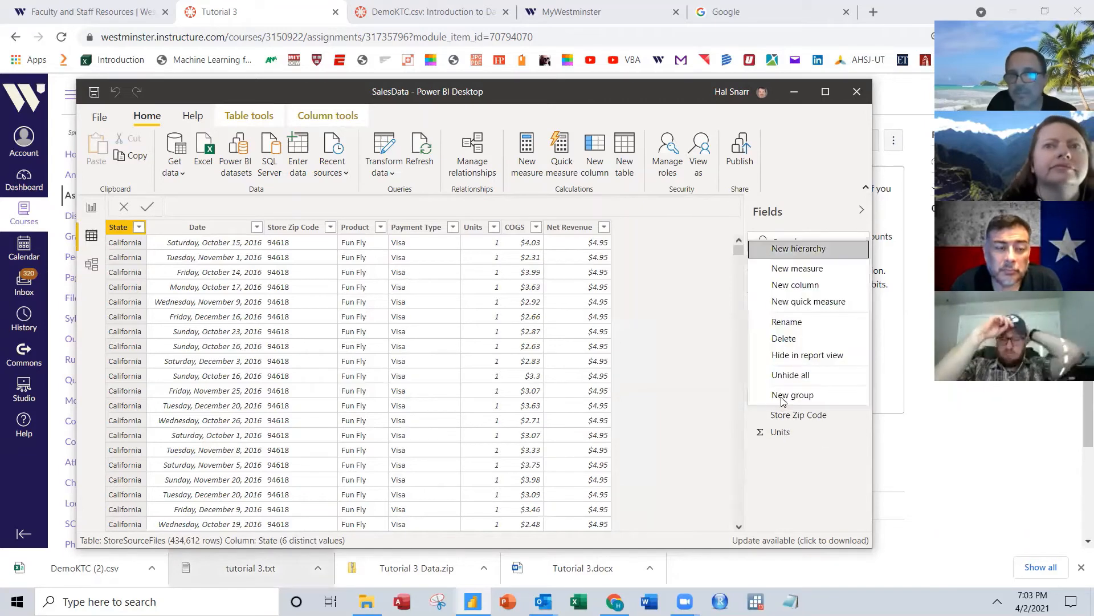
left_click(784, 323)
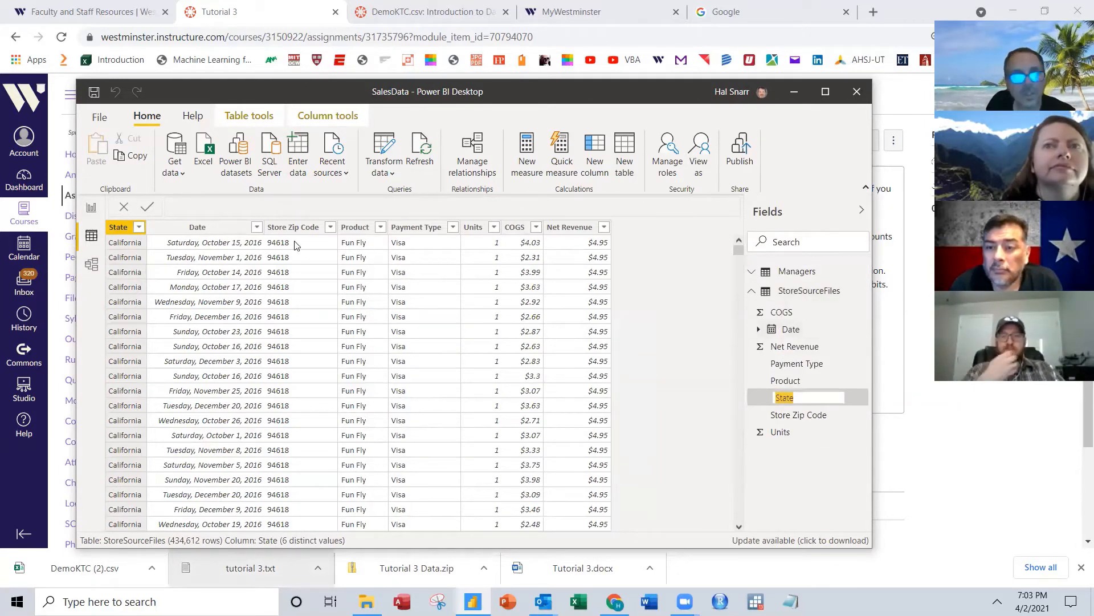
Step: Sort the StoreSourceFiles data by State in ascending order
left_click(139, 227)
left_click(174, 242)
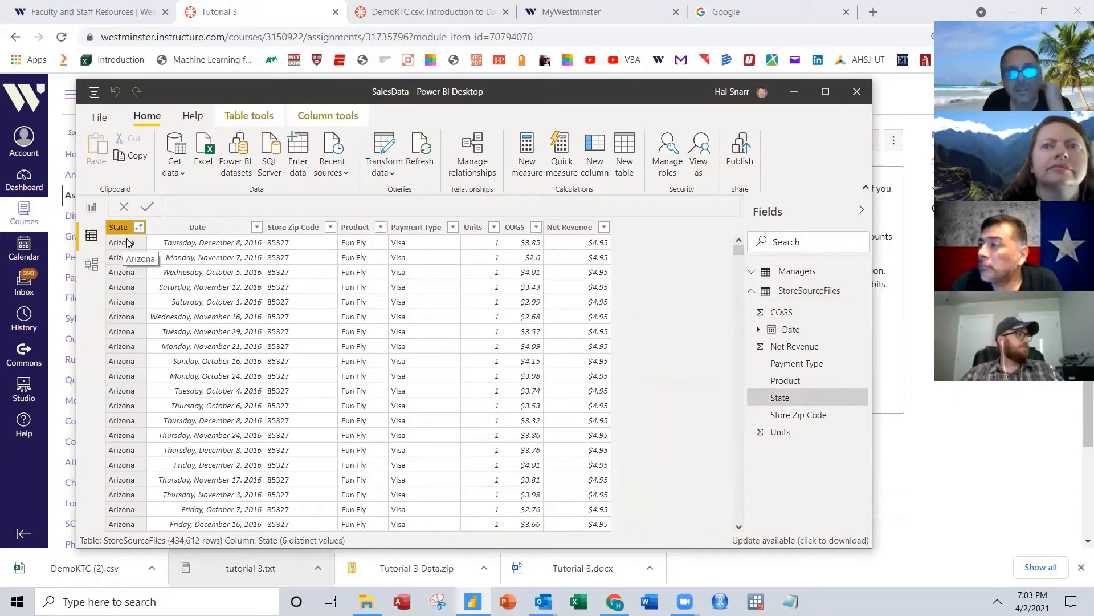
Step: Review the StoreSourceFiles columns in turn from Net Revenue back to Date
left_click(563, 231)
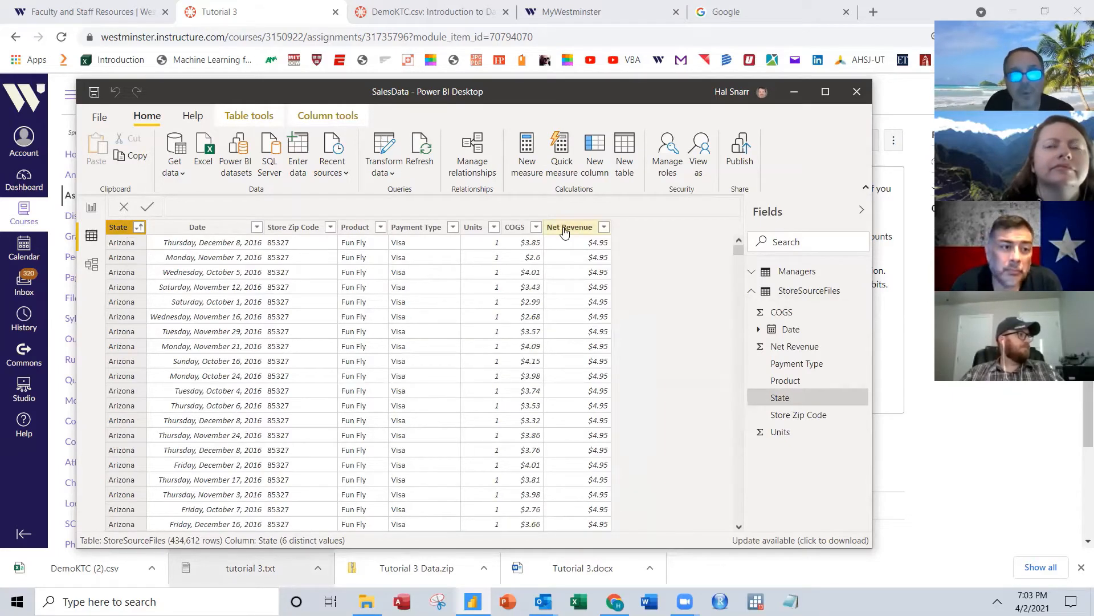
left_click(520, 228)
left_click(469, 231)
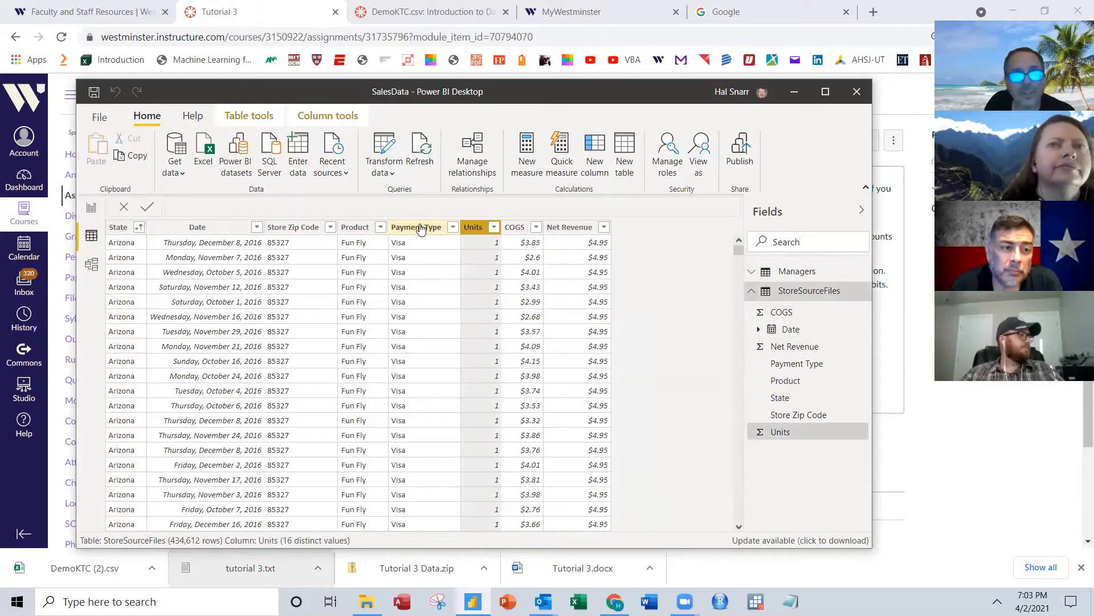
left_click(416, 228)
left_click(349, 229)
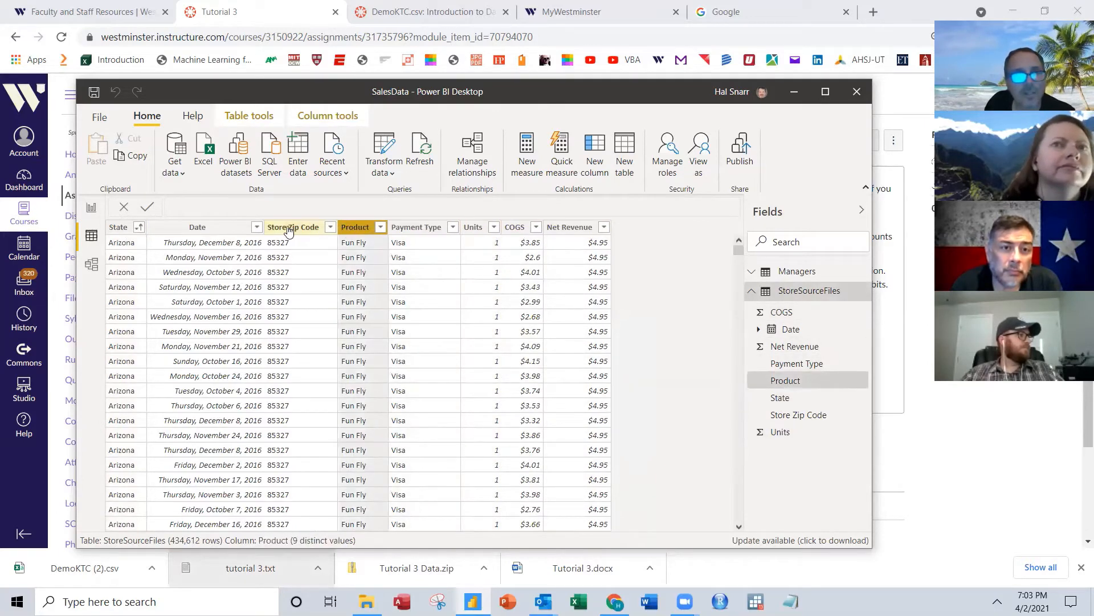
left_click(290, 228)
left_click(195, 228)
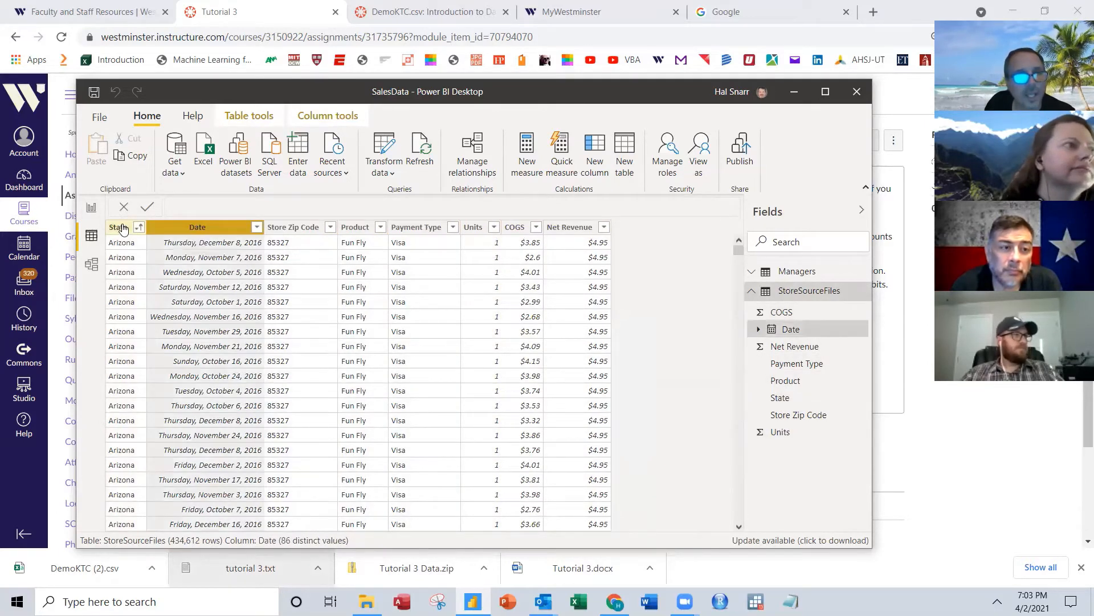
Step: Add a calculated column to StoreSourceFiles and name it Type of Sale in its formula
left_click(120, 228)
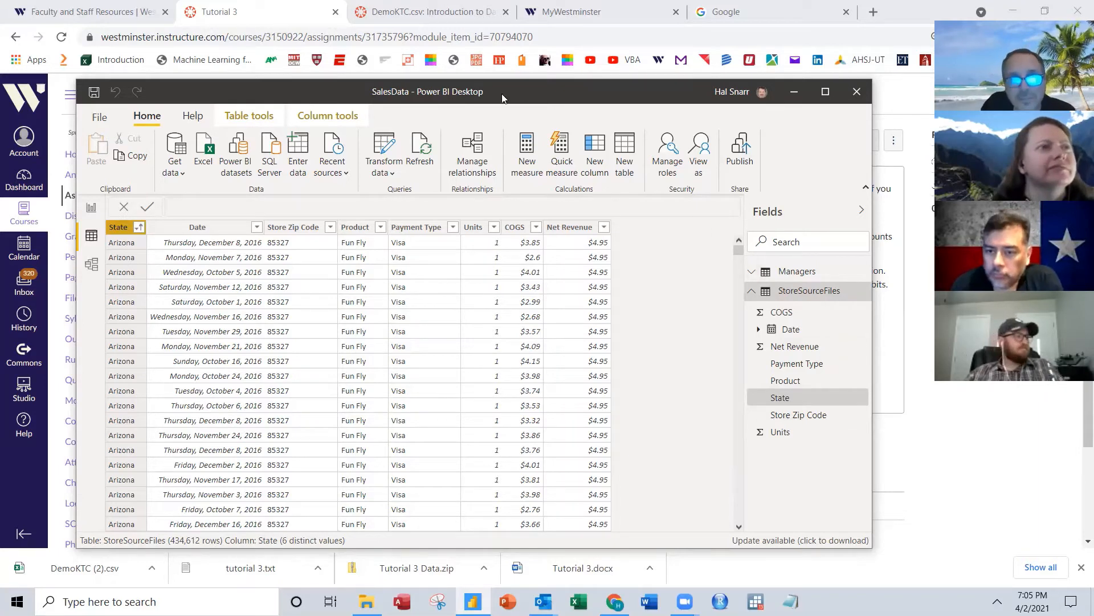
left_click(598, 164)
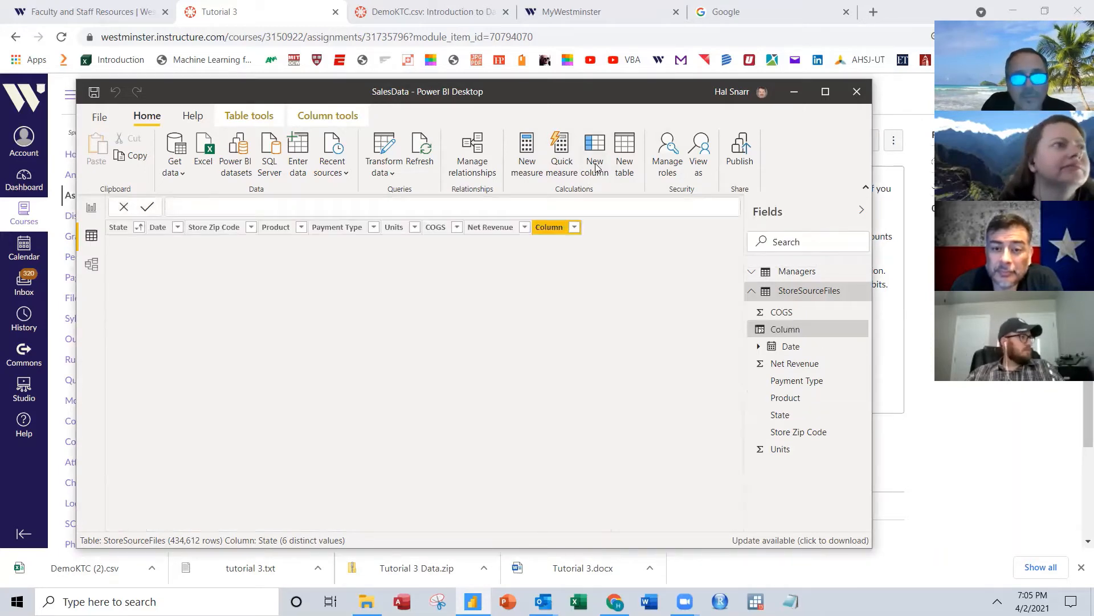
left_click(270, 205)
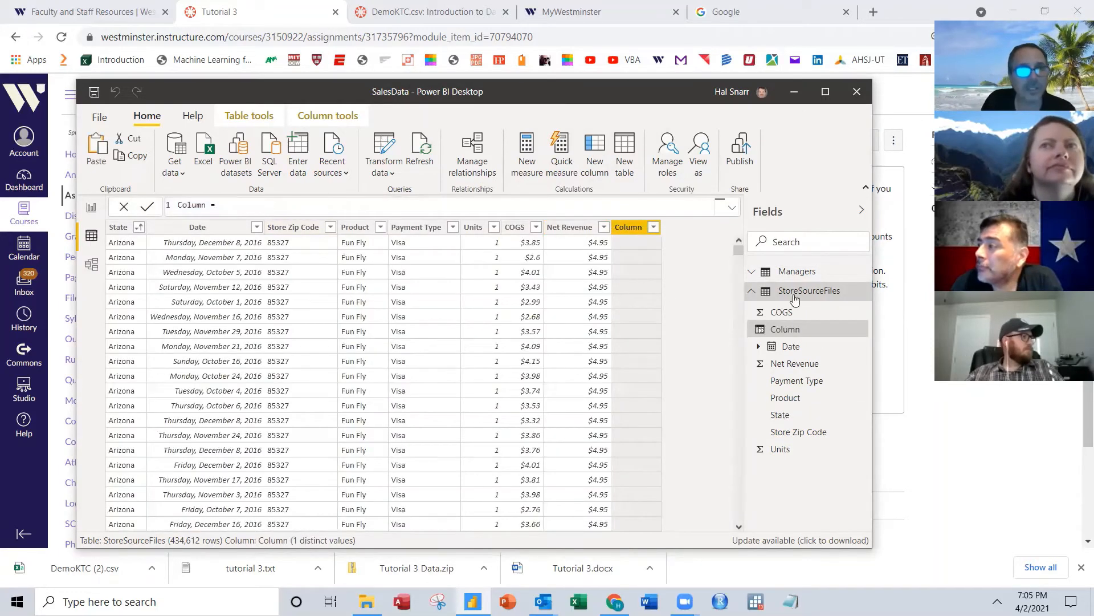
key("BackSpace")
key("BackSpace")
key("BackSpace")
key("BackSpace")
key("BackSpace")
key("BackSpace")
key("BackSpace")
key("BackSpace")
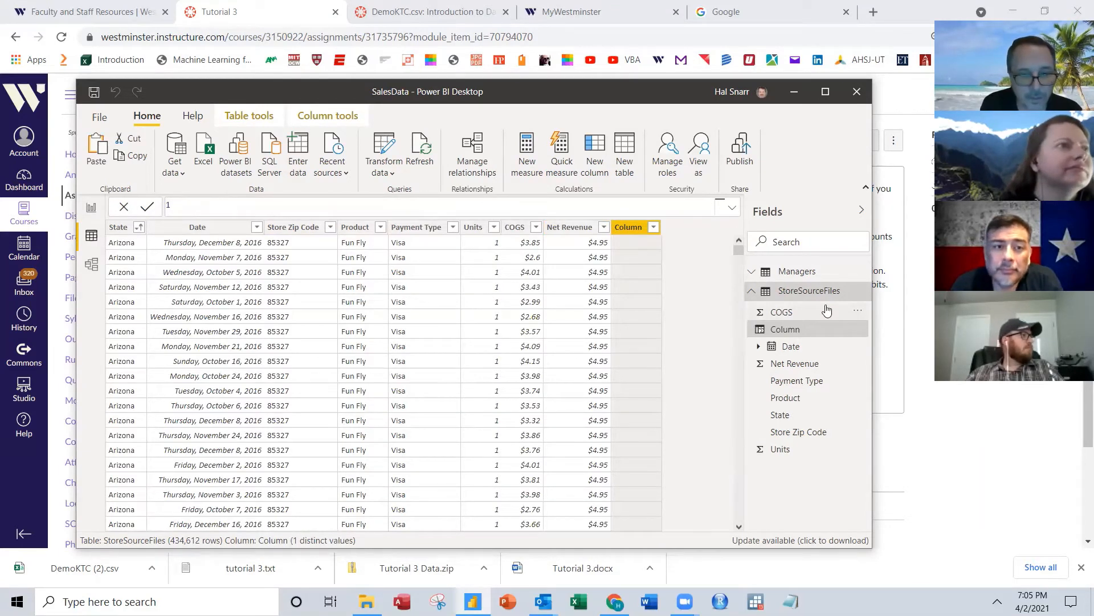
type("T")
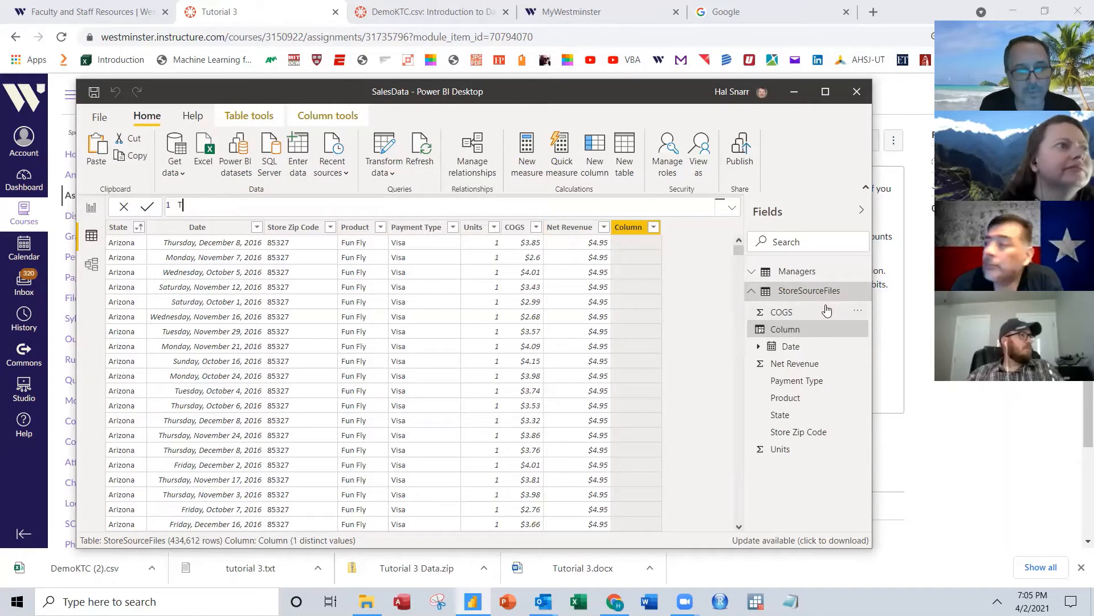
type("ype of Sale =")
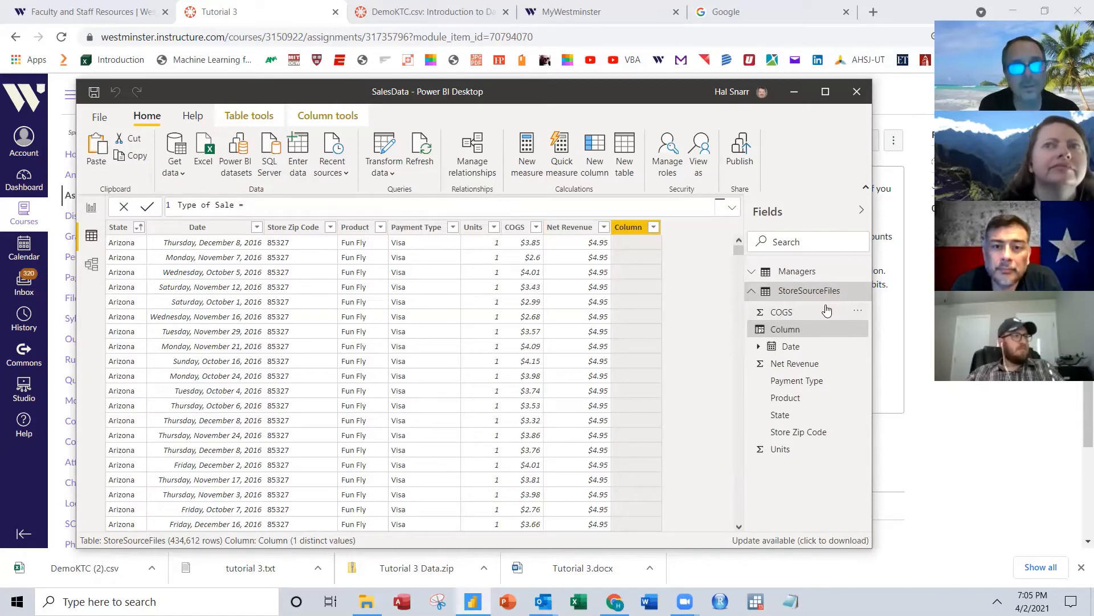
Step: Start the Type of Sale formula with an IF function testing whether StoreSourceFiles[Units] is less than 6
type(" if(")
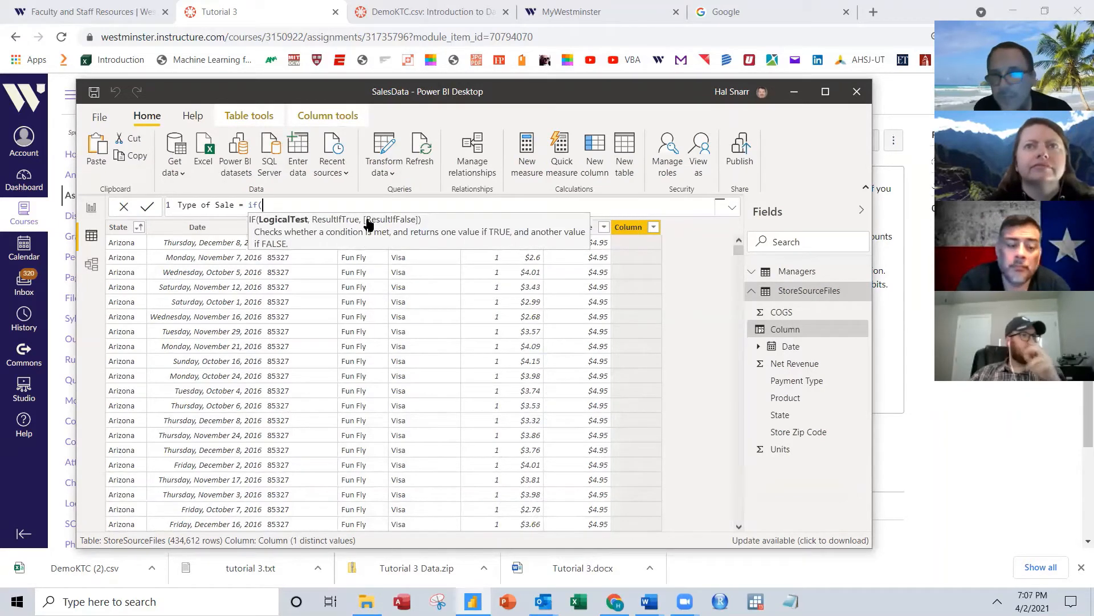
type("units")
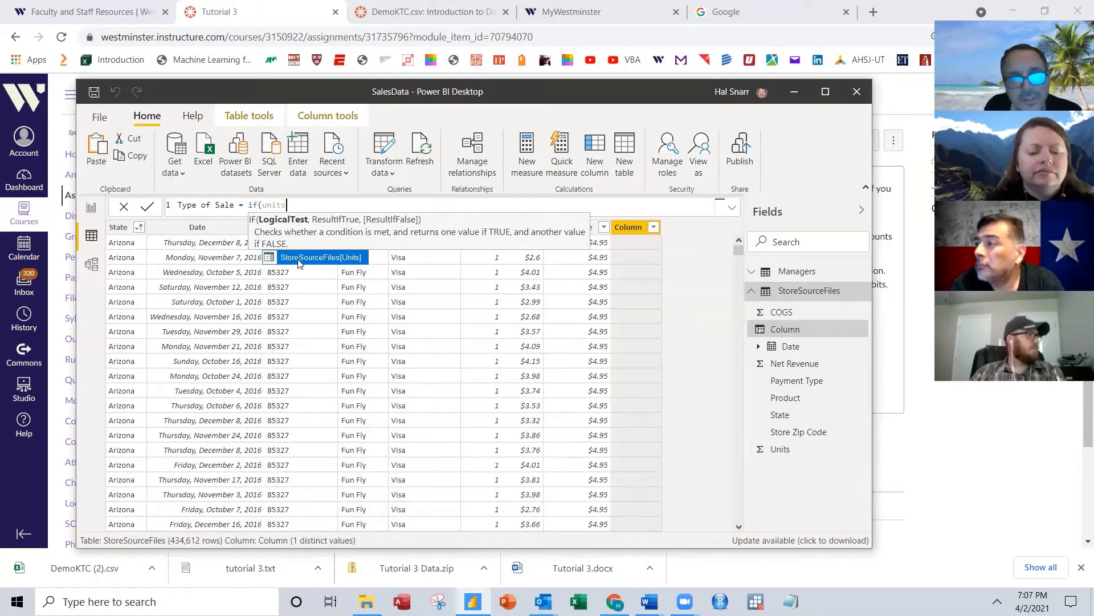
left_click(350, 258)
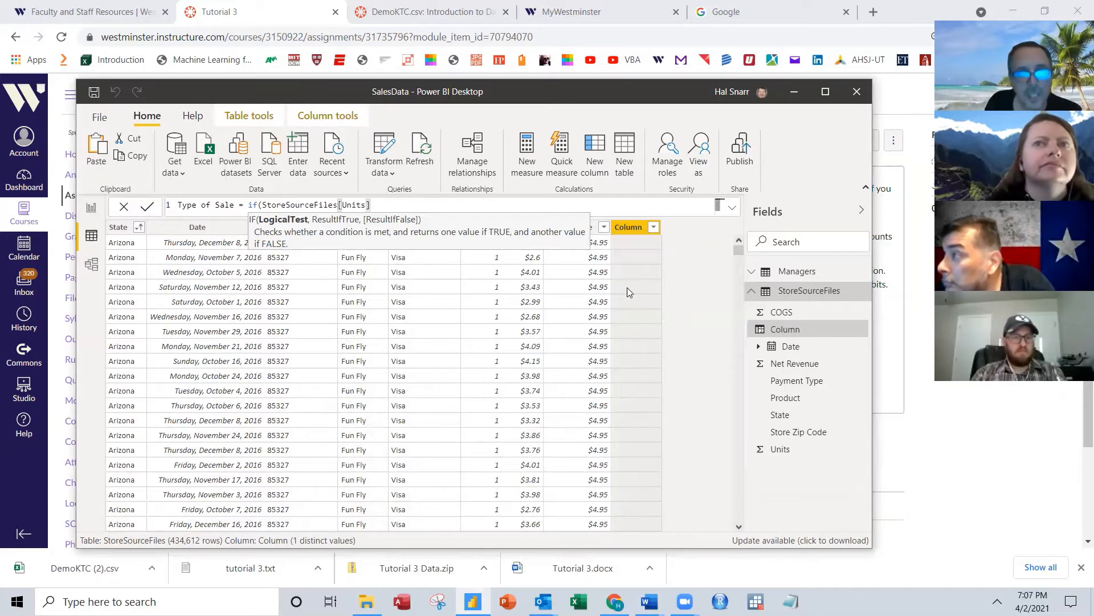
type("<")
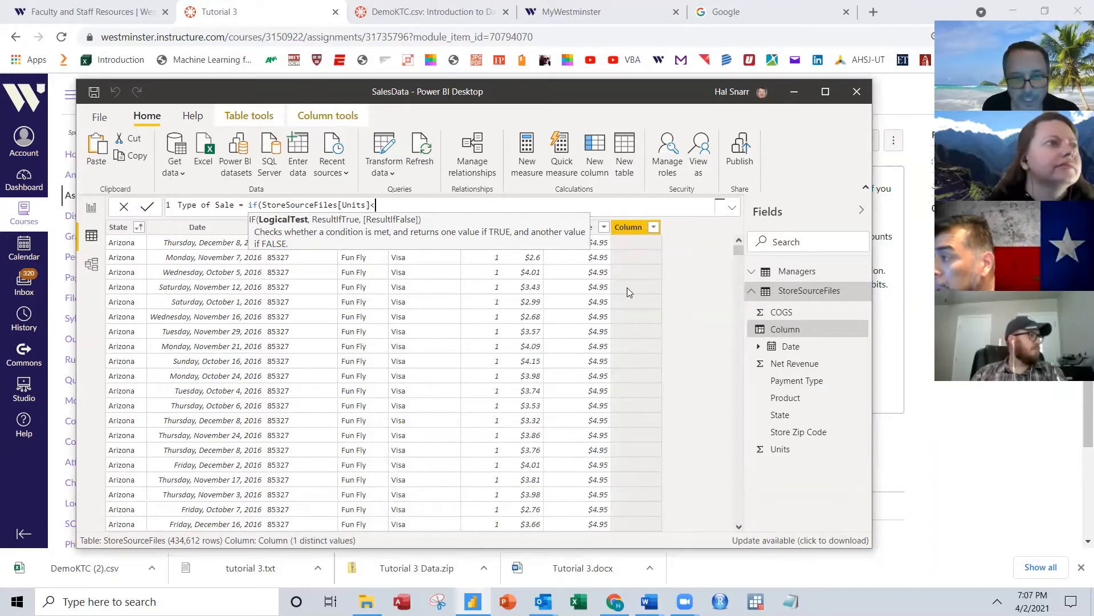
type("6,")
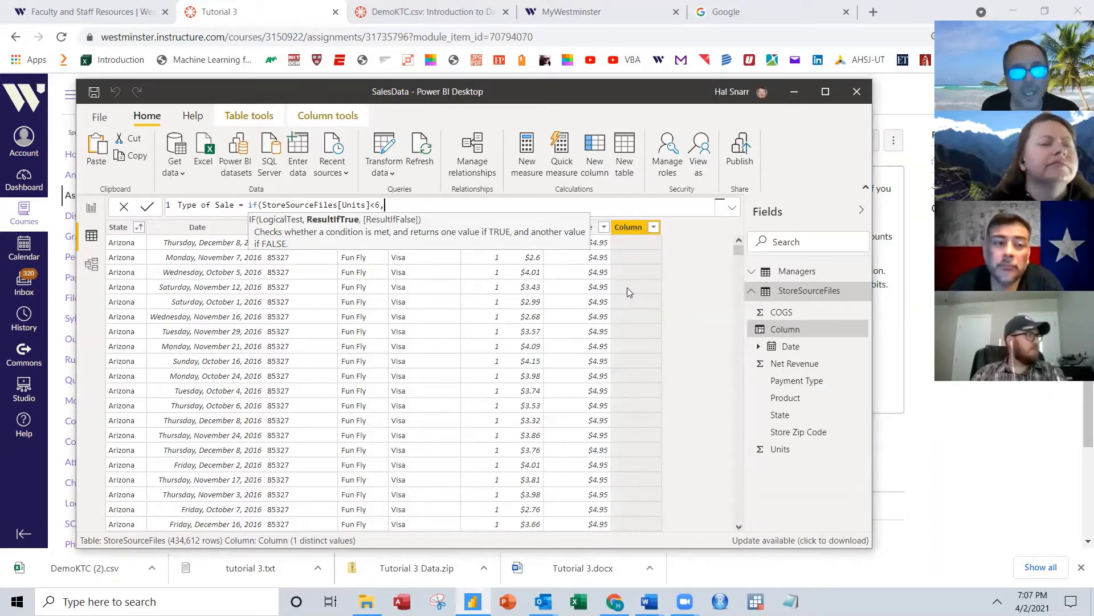
Step: Complete the IF formula so it returns "Retail" when the test is true and "Wholesale" otherwise
type("\"")
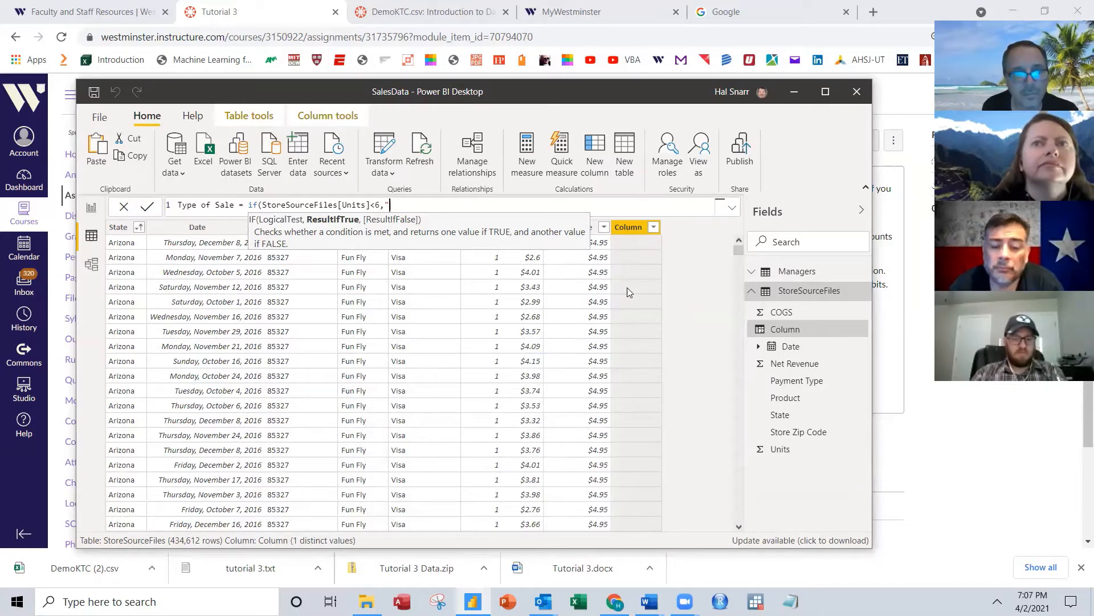
type("Retail")
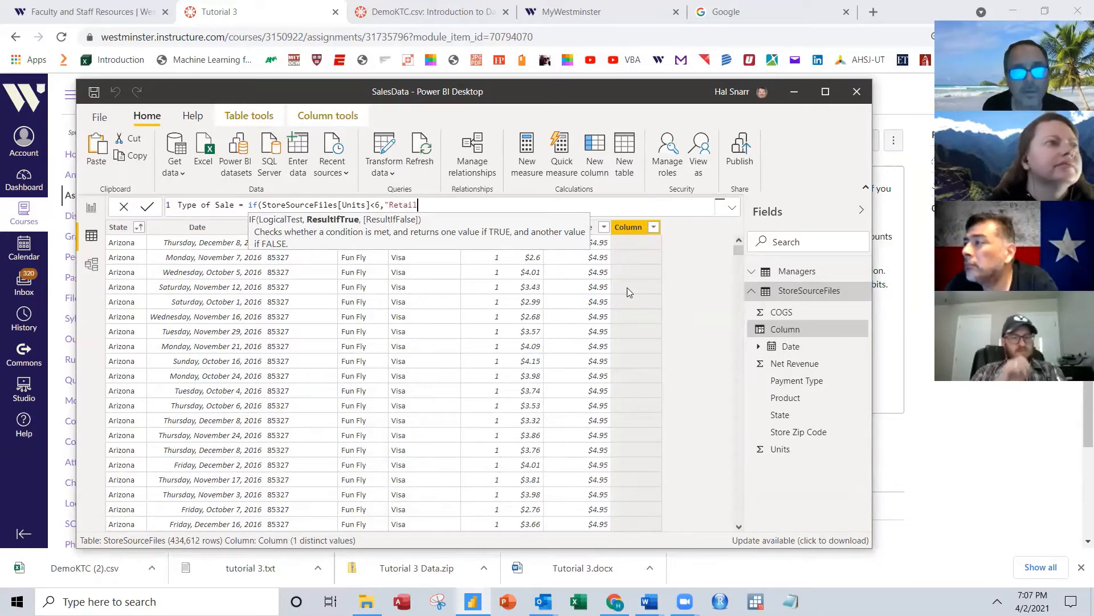
type("\"")
type(",\"")
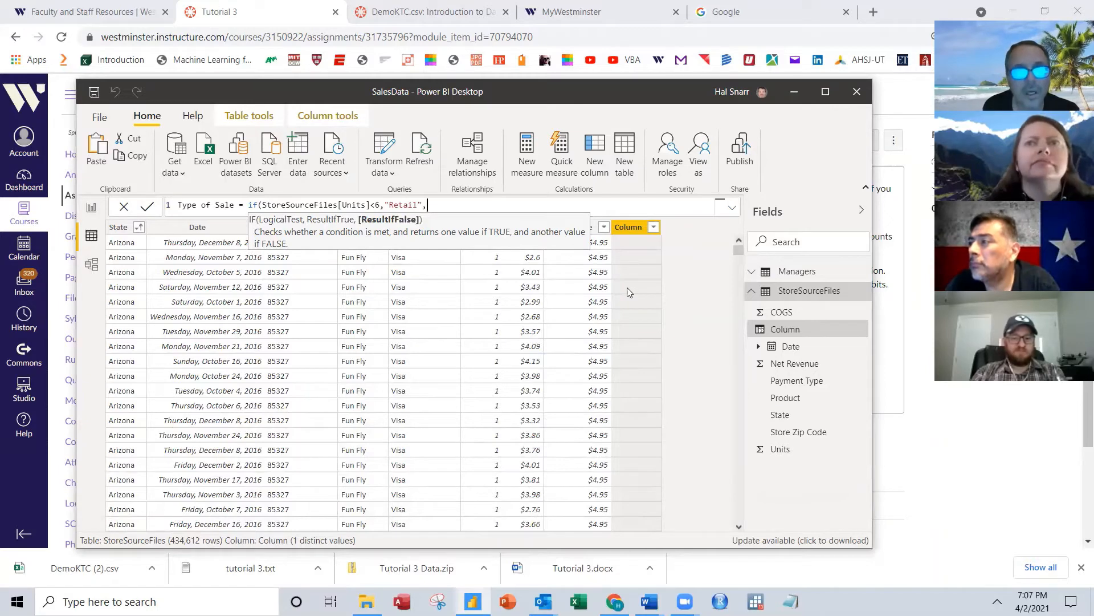
type("Whols")
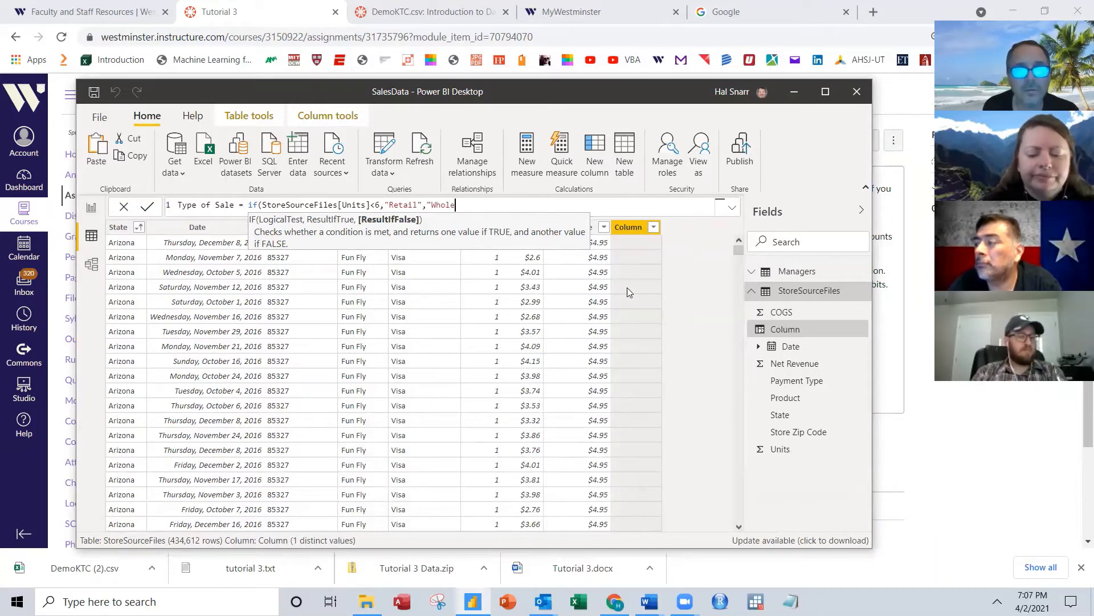
type("sale")
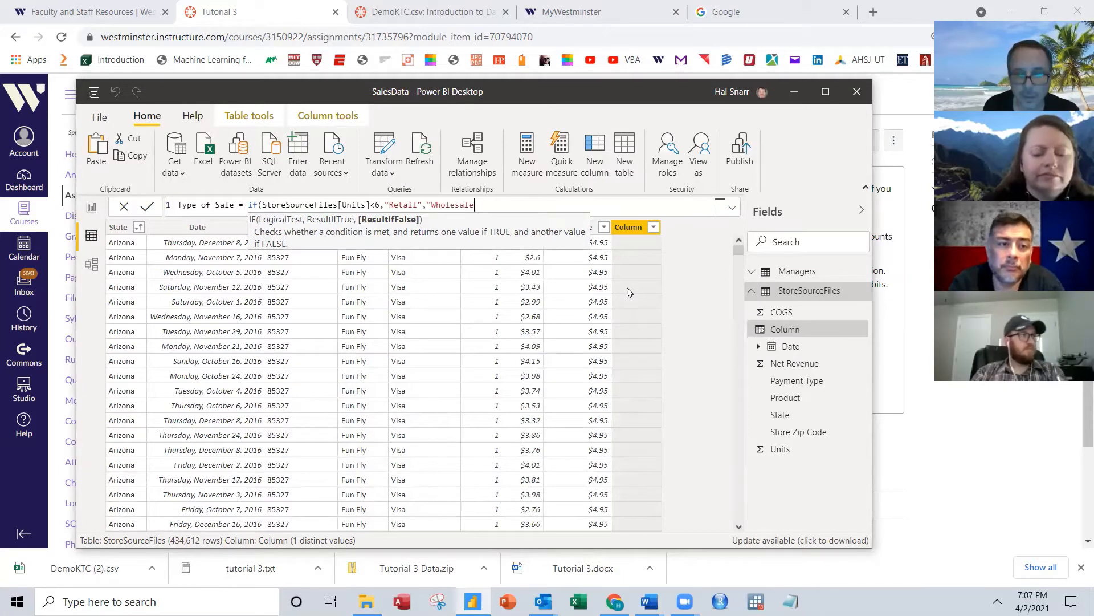
type("\")")
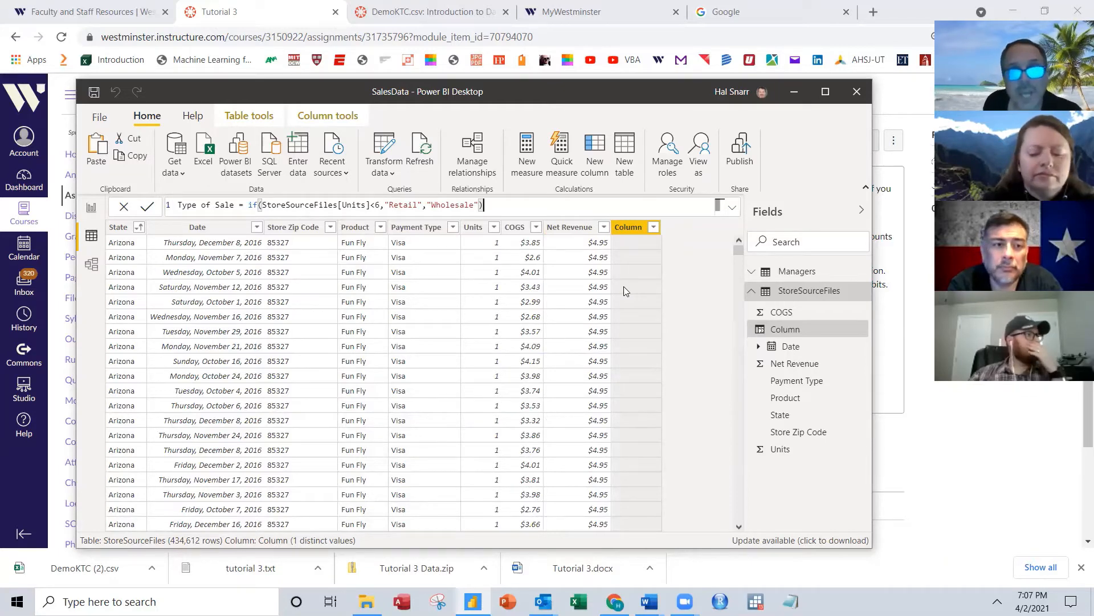
left_click_drag(484, 205, 171, 207)
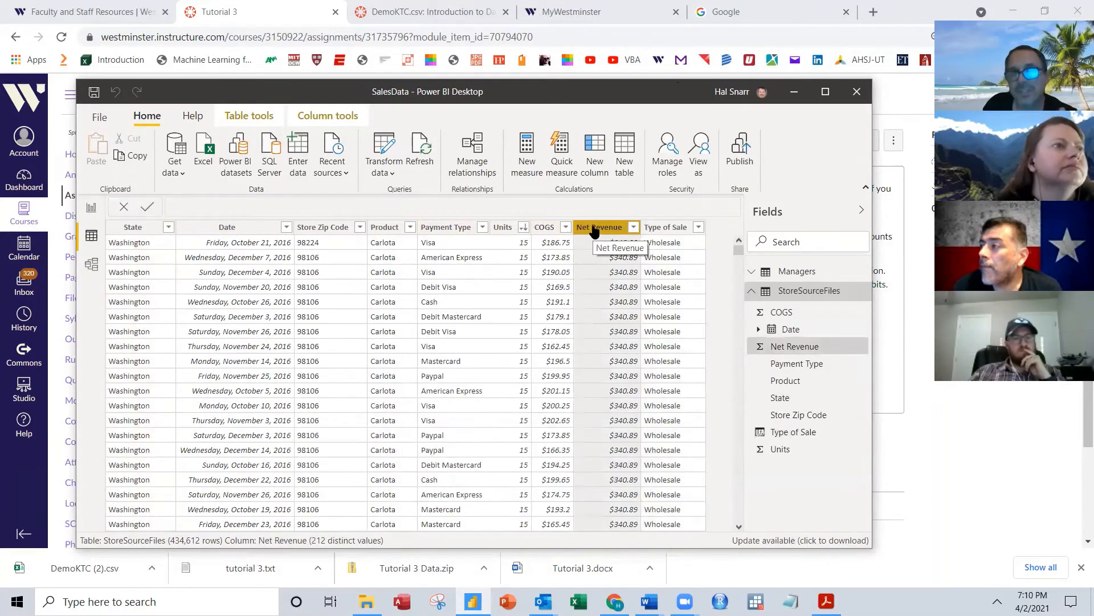
Step: Examine the COGS and Net Revenue columns of StoreSourceFiles in turn
left_click(550, 230)
left_click(596, 228)
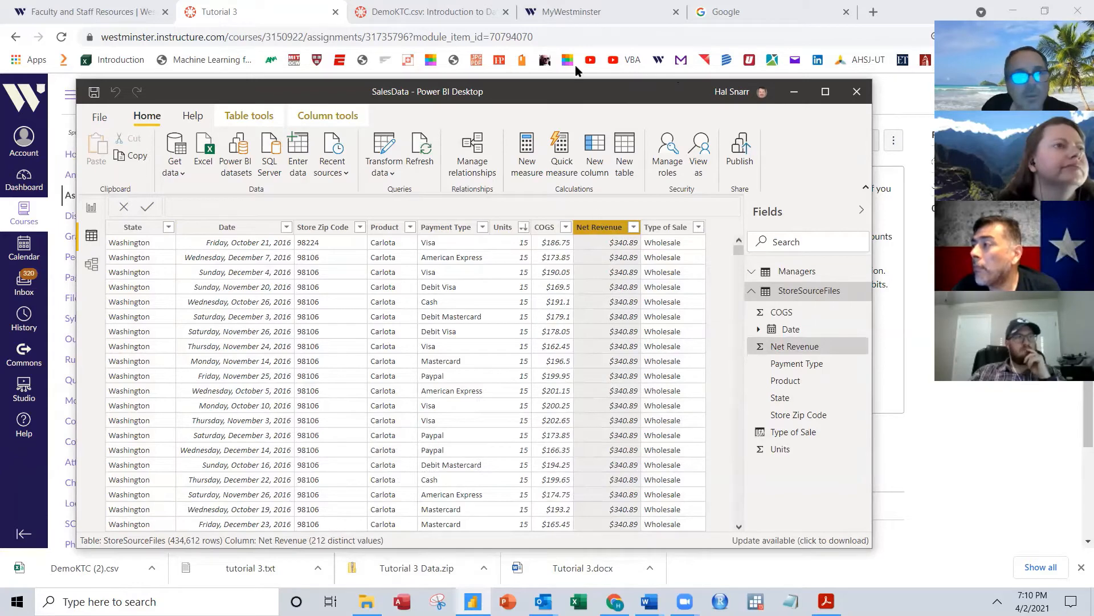
Step: Create a Total Revenue measure in the StoreSourceFiles table as sum(StoreSourceFiles[Net Revenue])
left_click(261, 115)
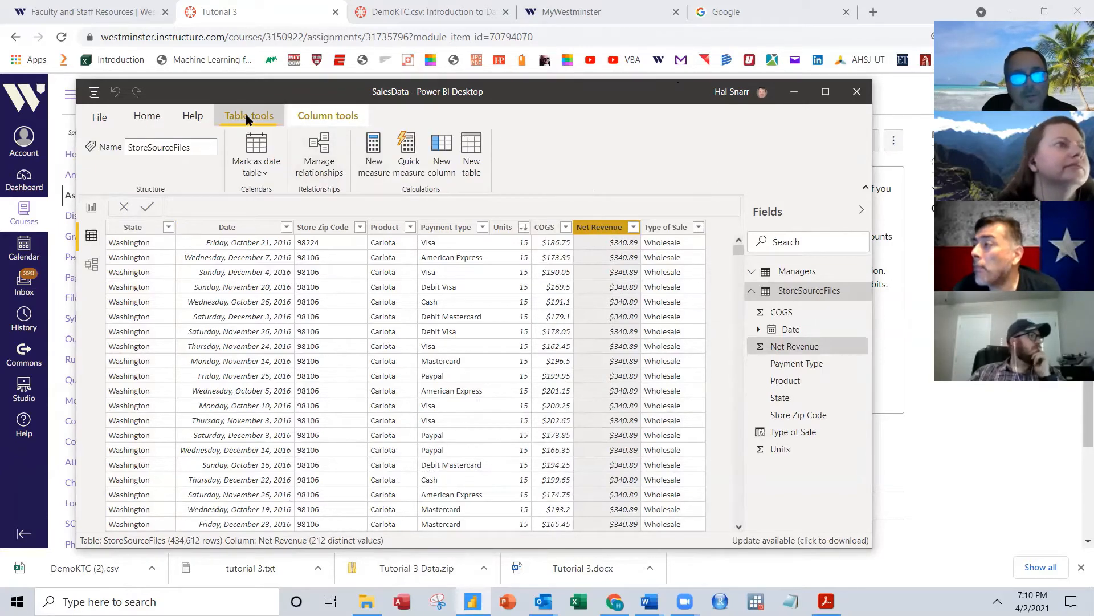
left_click(372, 157)
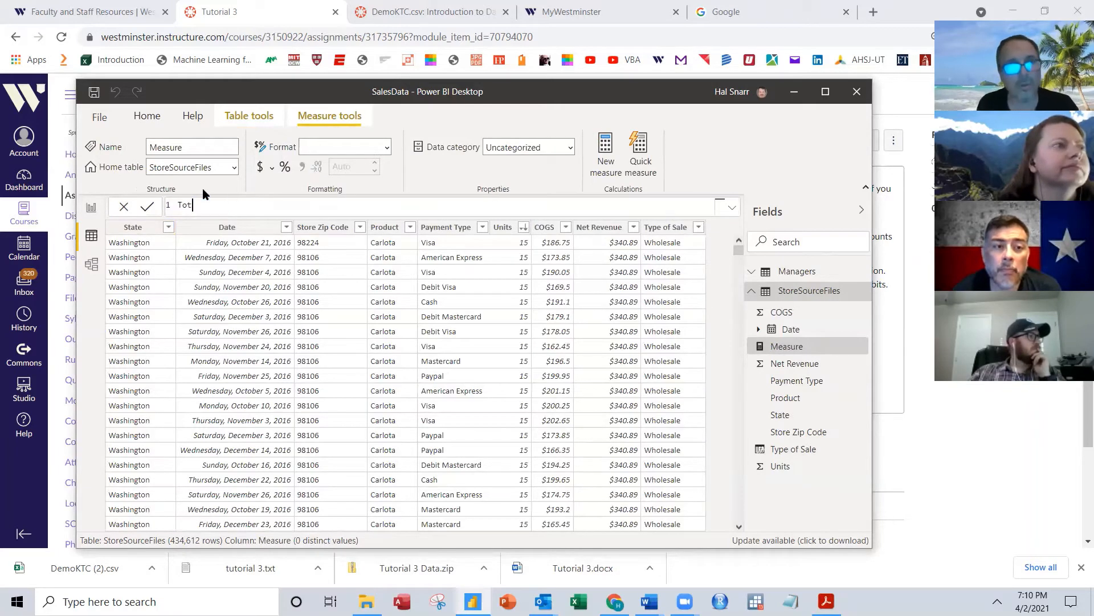
type("Total Reve")
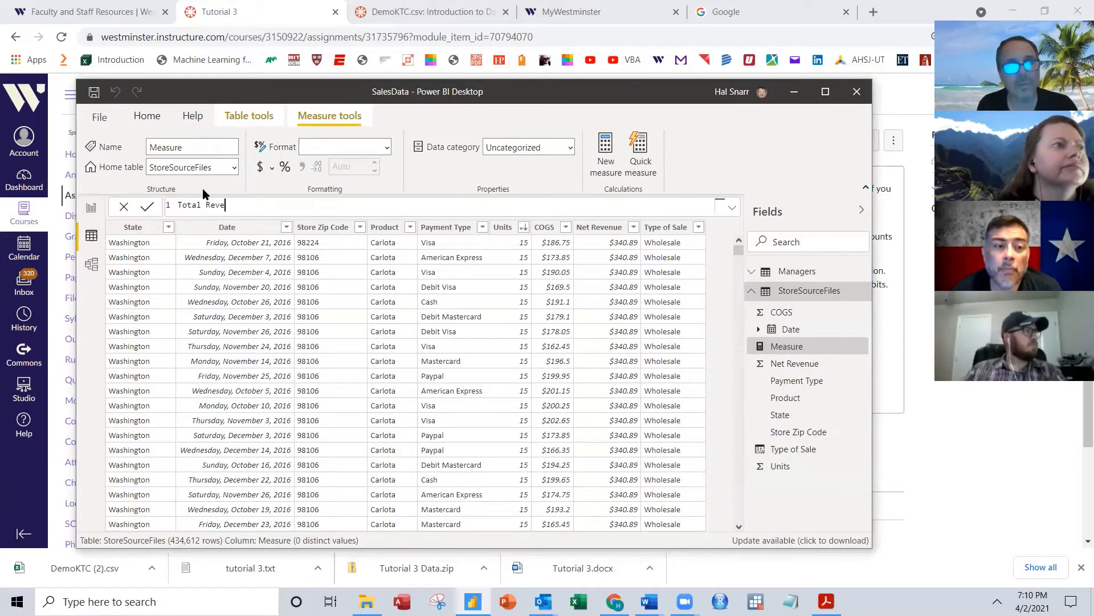
type("nue")
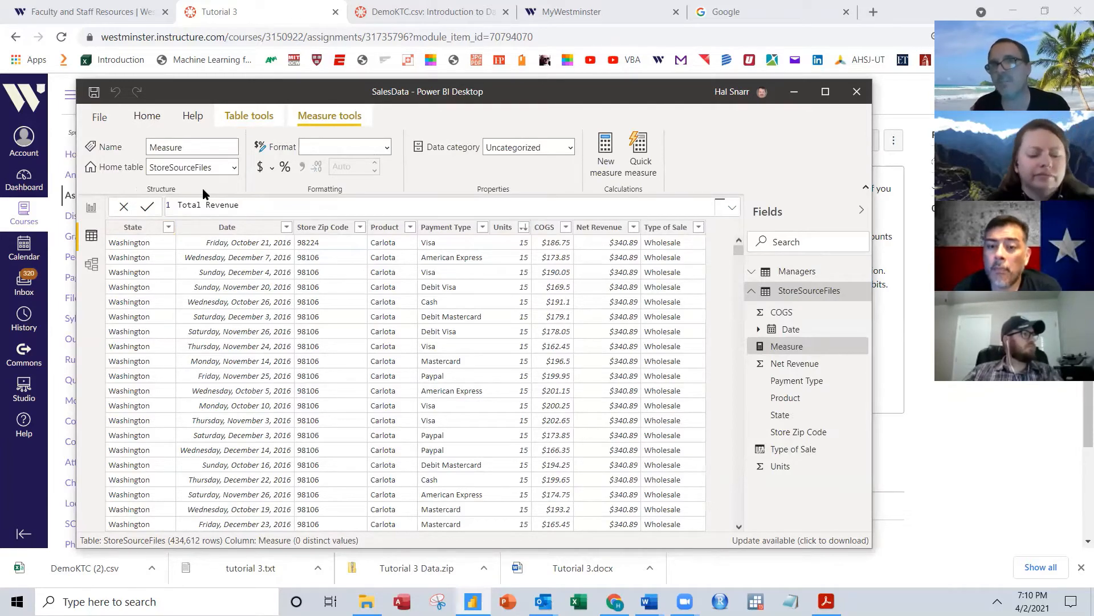
type("=")
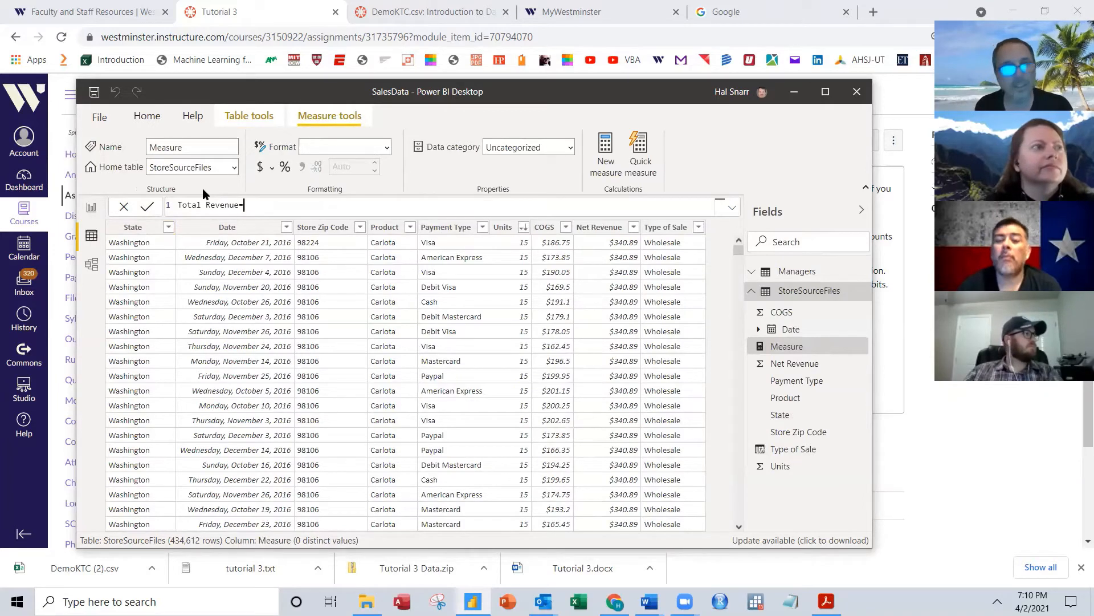
type("s")
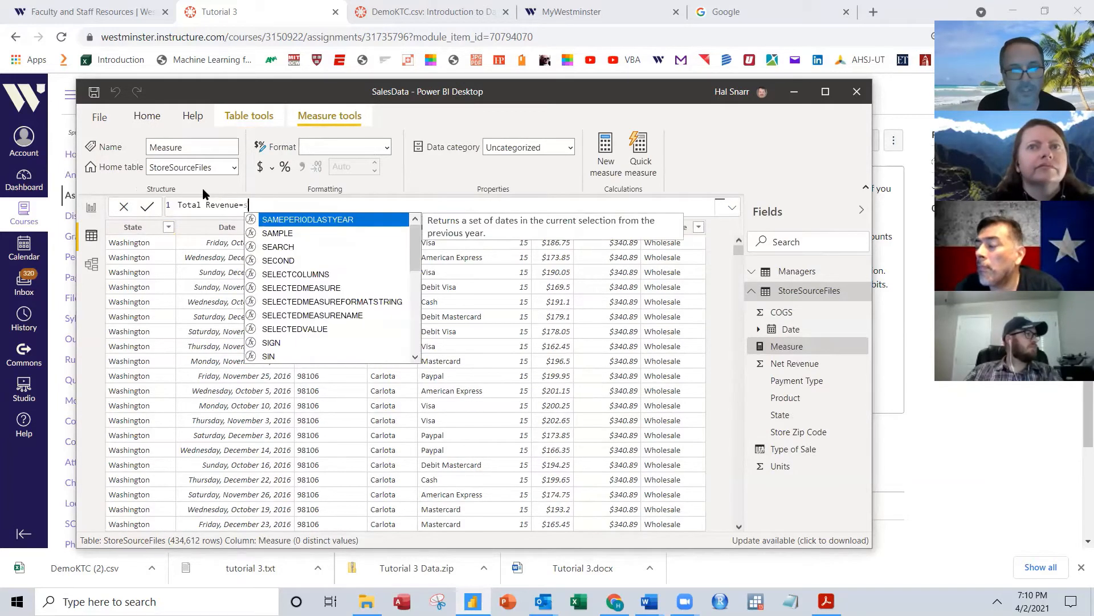
type("um(")
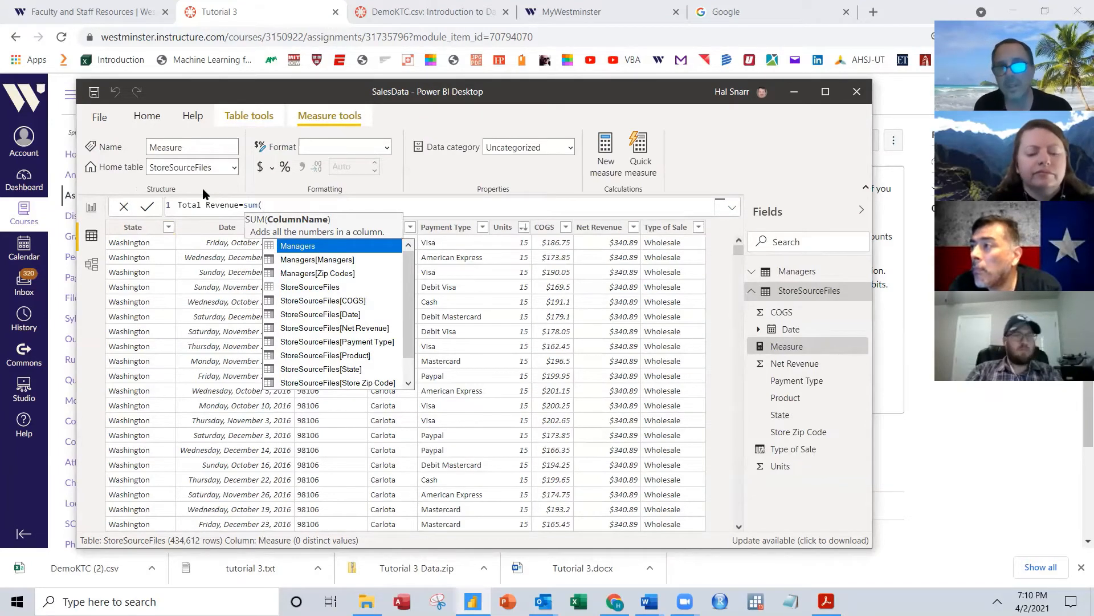
type("net")
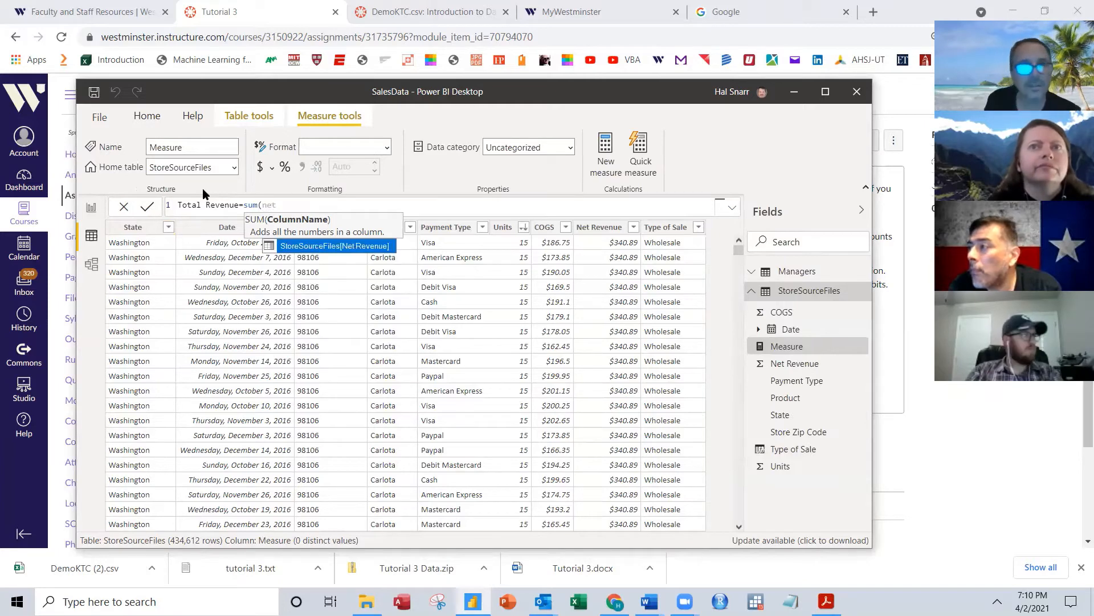
left_click(323, 246)
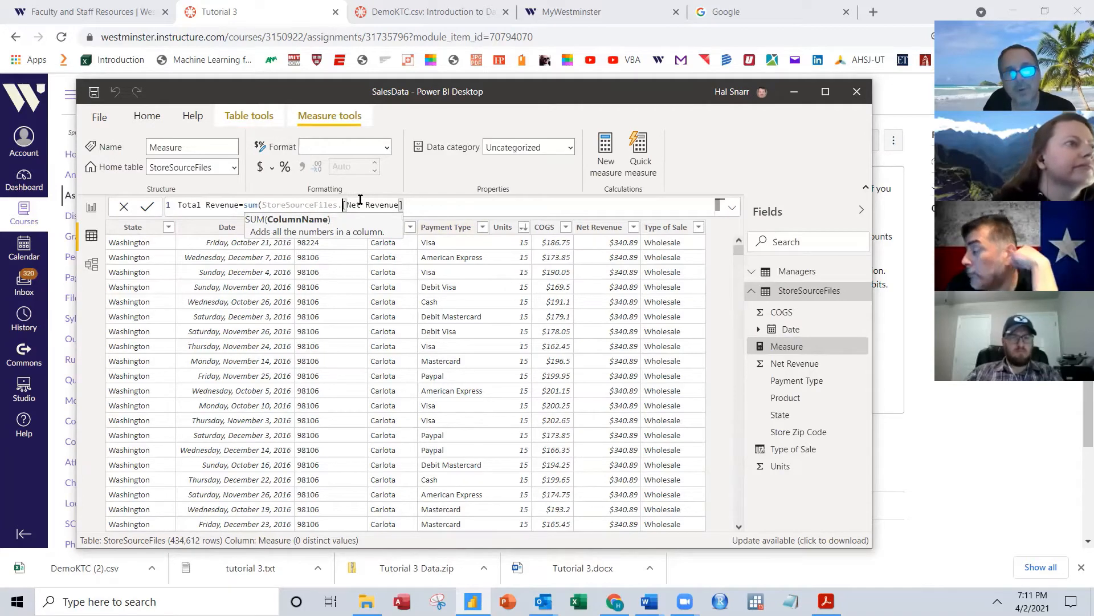
key("BackSpace")
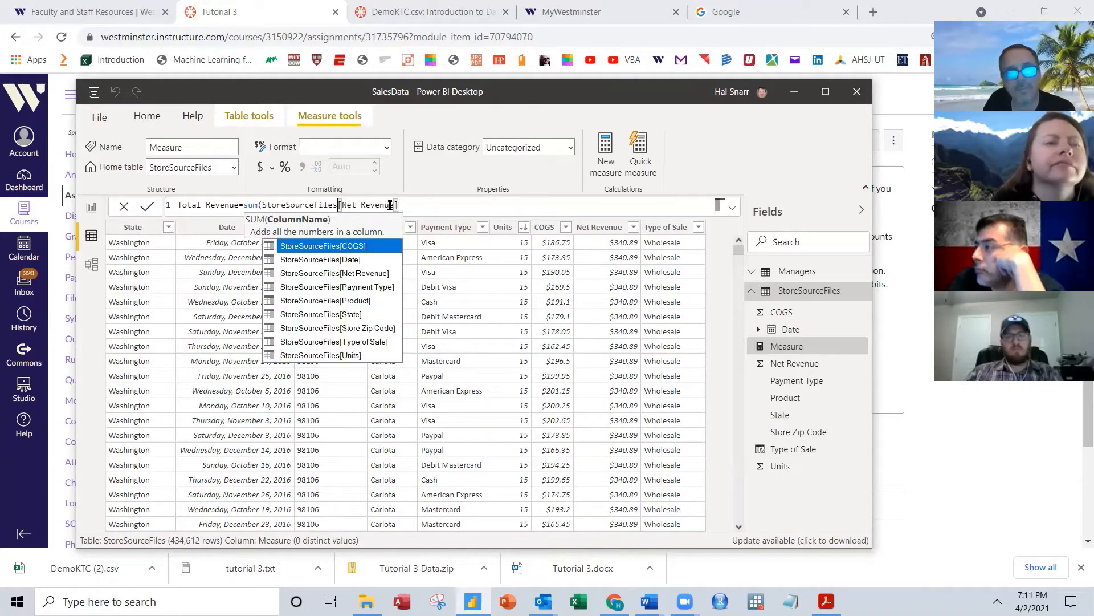
left_click(427, 207)
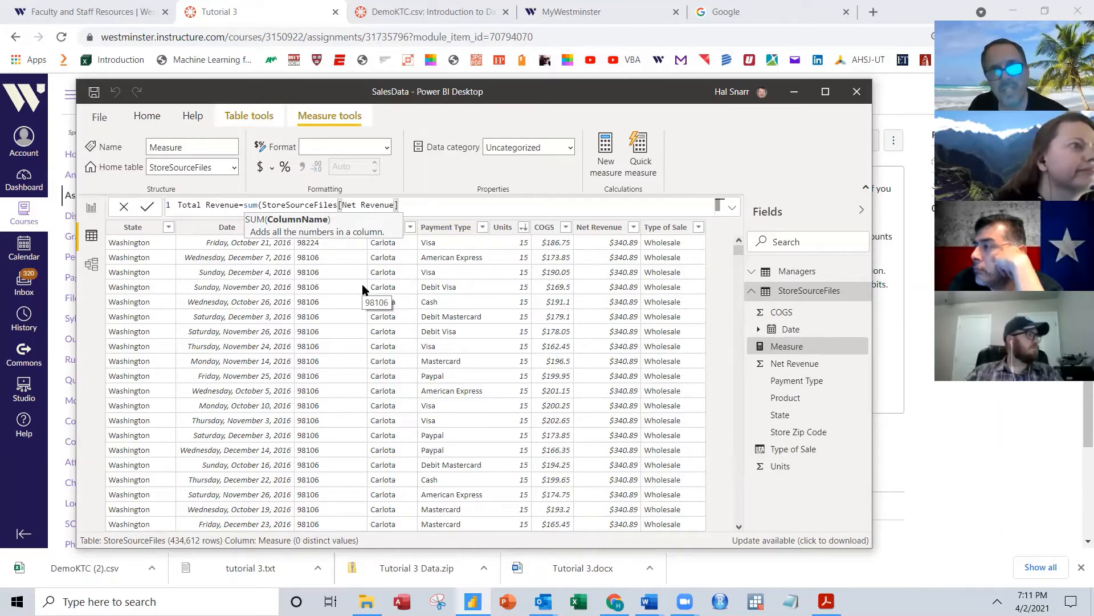
type(")")
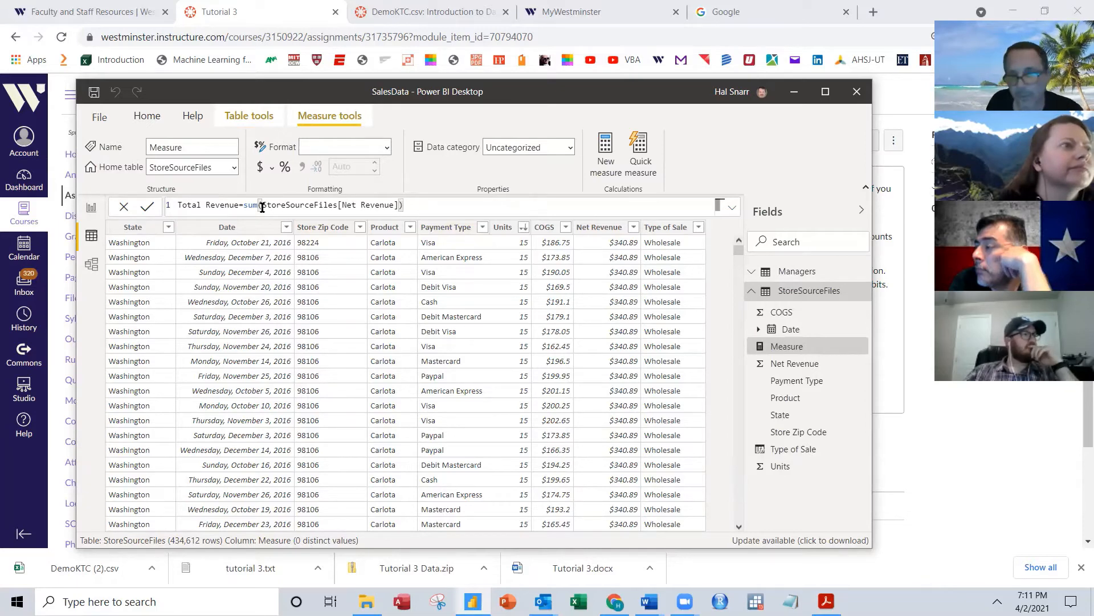
key("Return")
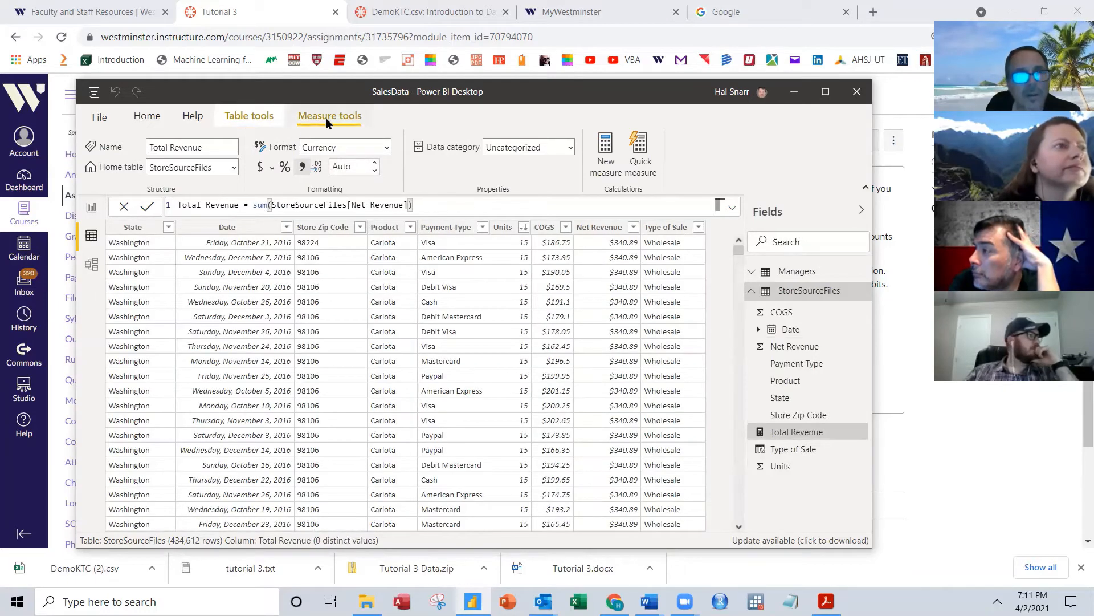
Step: Create a Total COGS measure in the StoreSourceFiles table as sum(StoreSourceFiles[COGS])
left_click(605, 148)
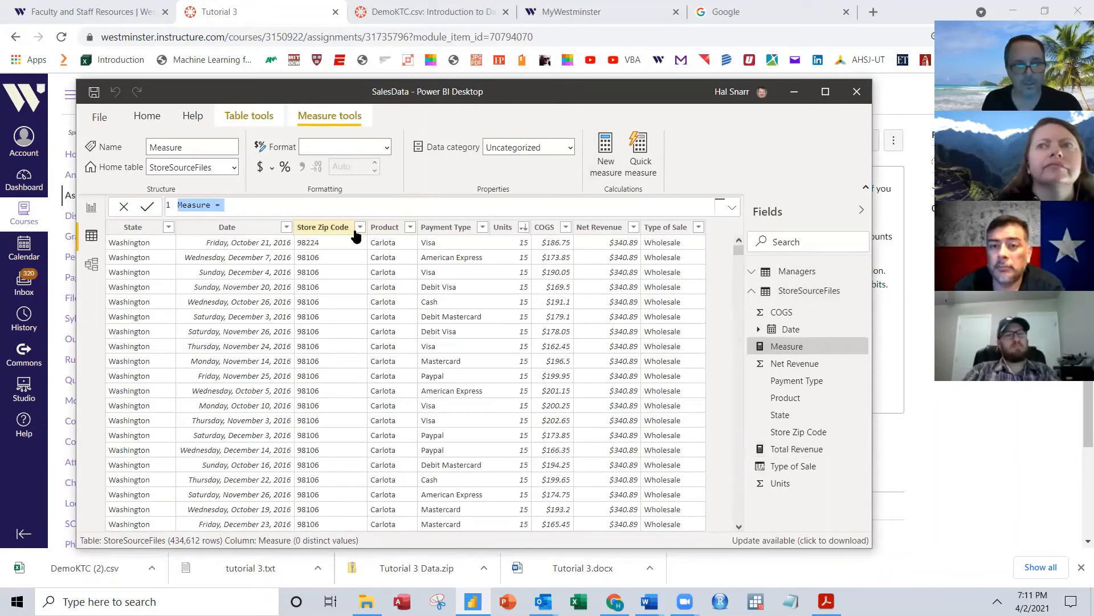
type("Total ")
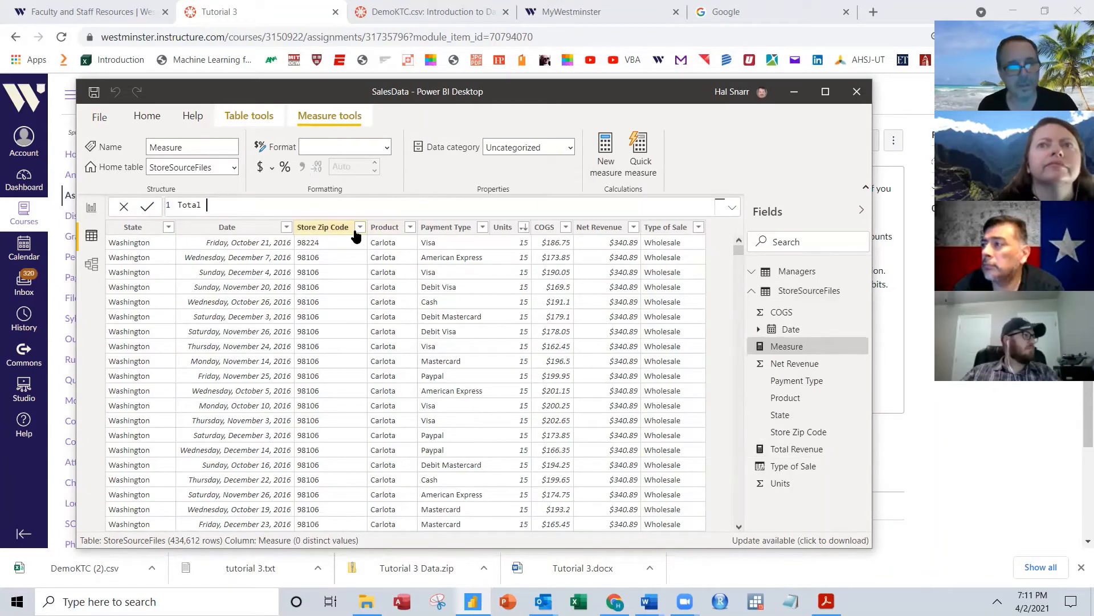
type("COGS")
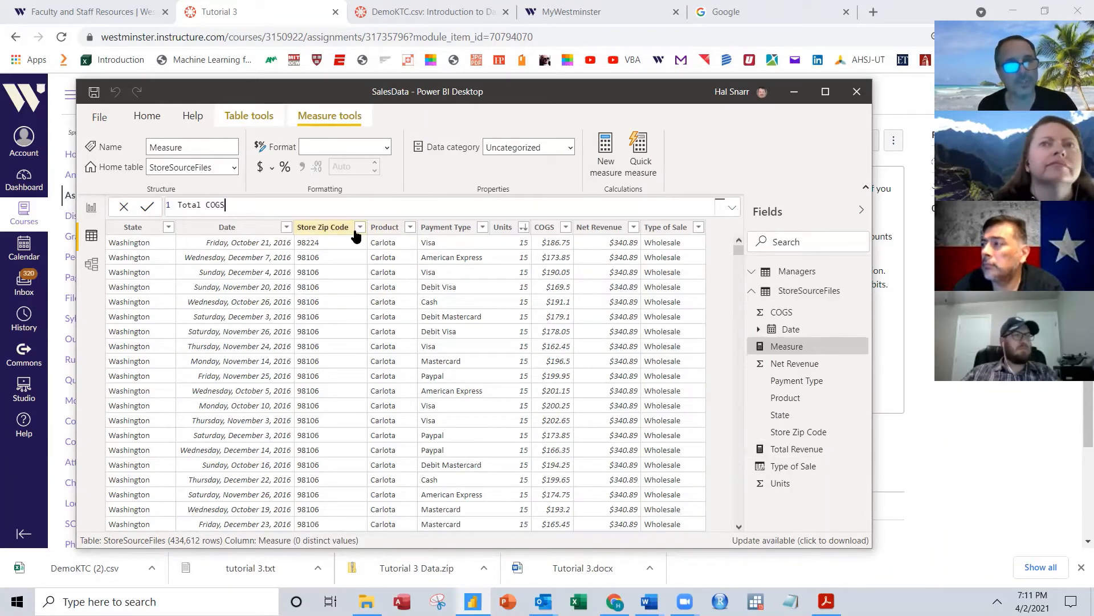
type(" =")
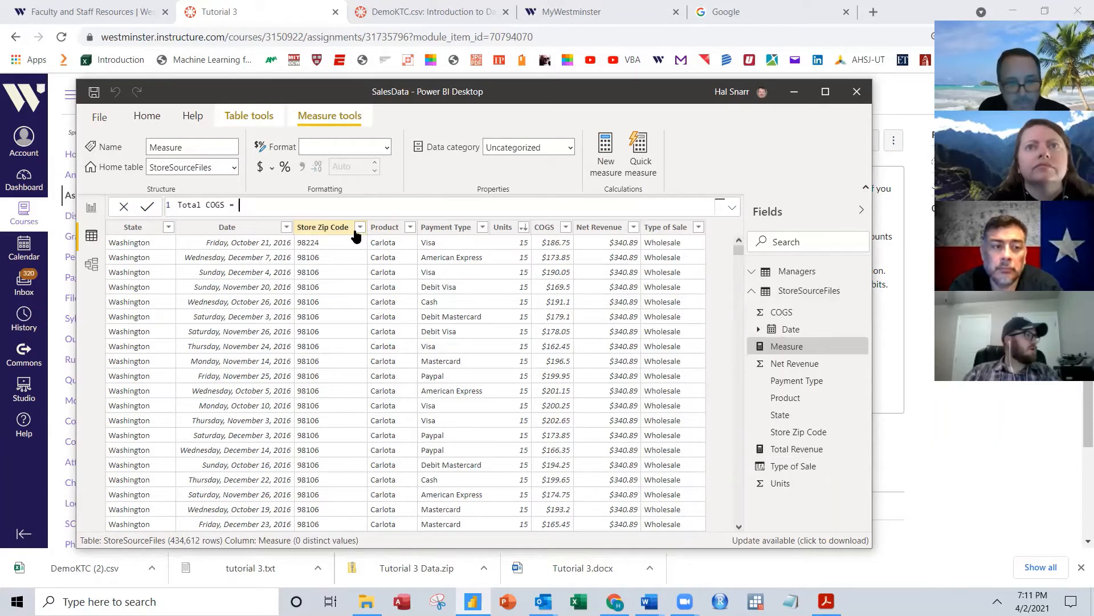
type("sum")
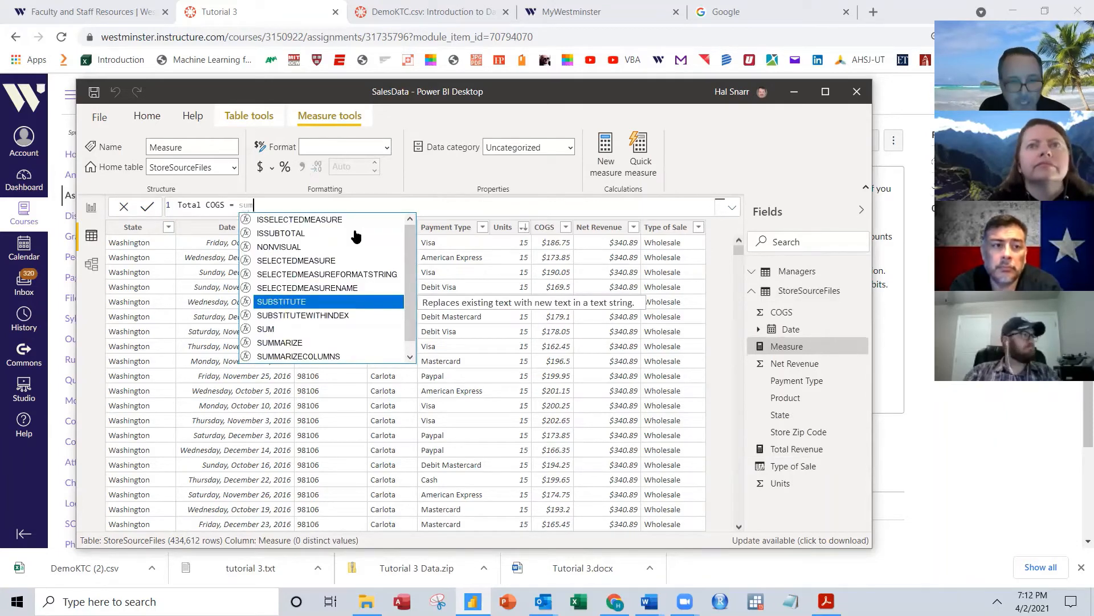
type("(cogs")
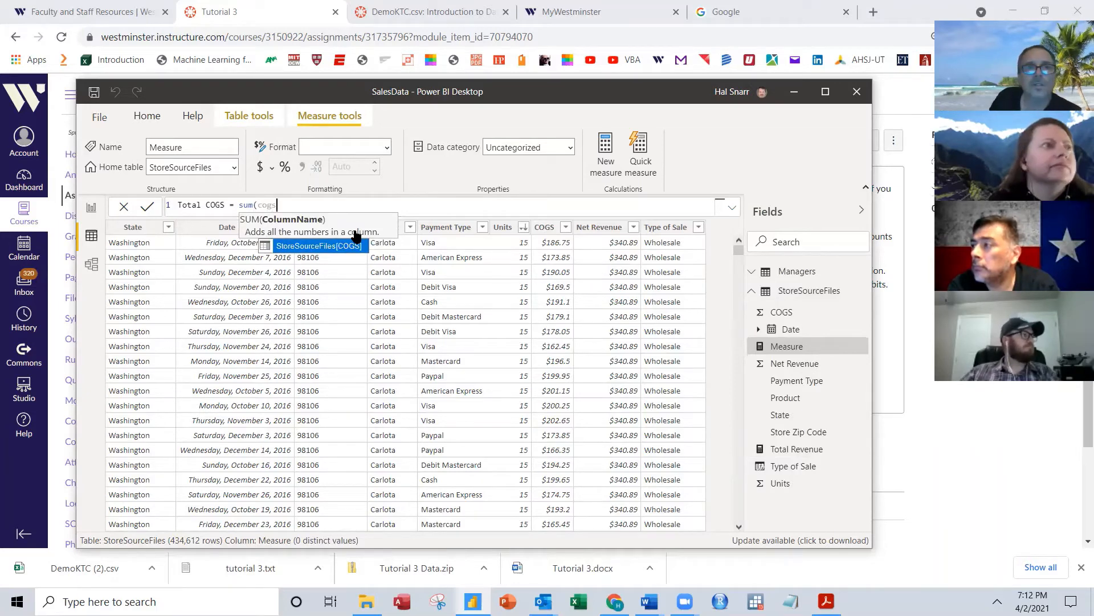
left_click(310, 250)
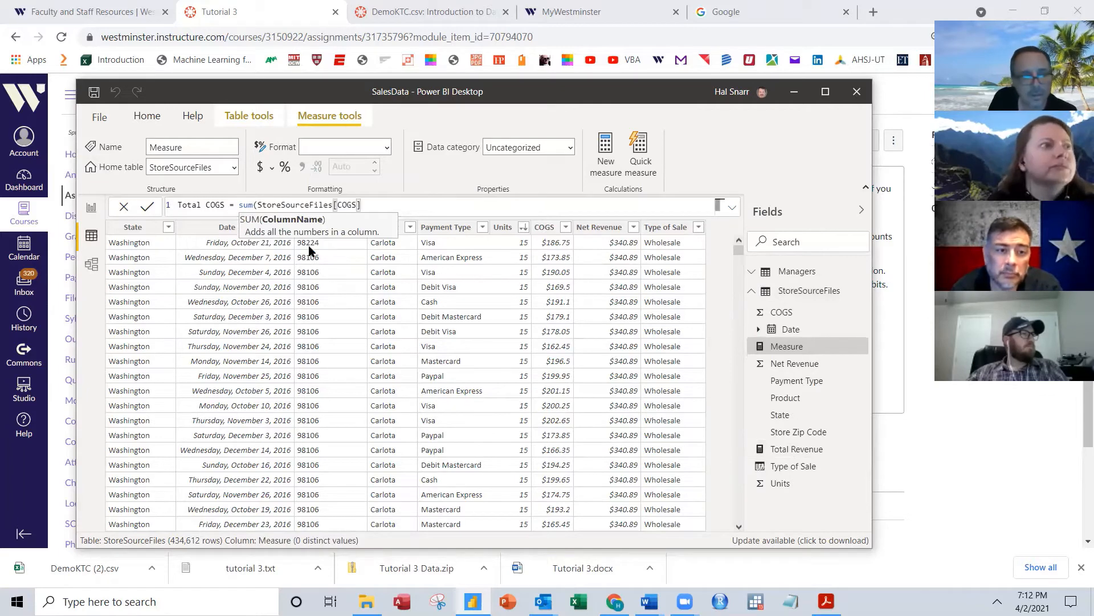
type(")")
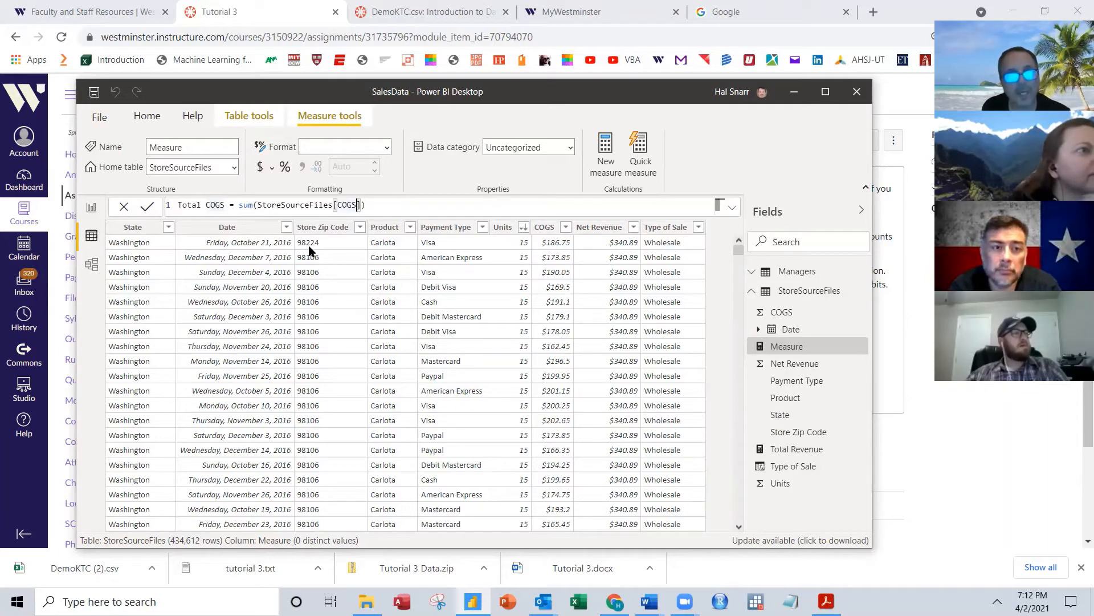
key("Right")
key("Left")
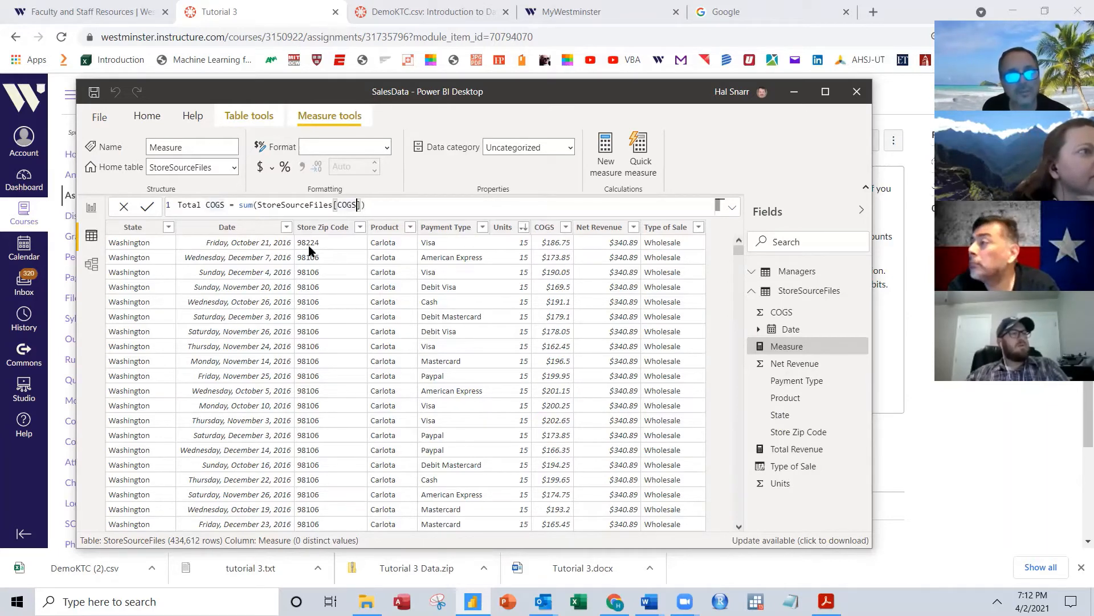
key("Right")
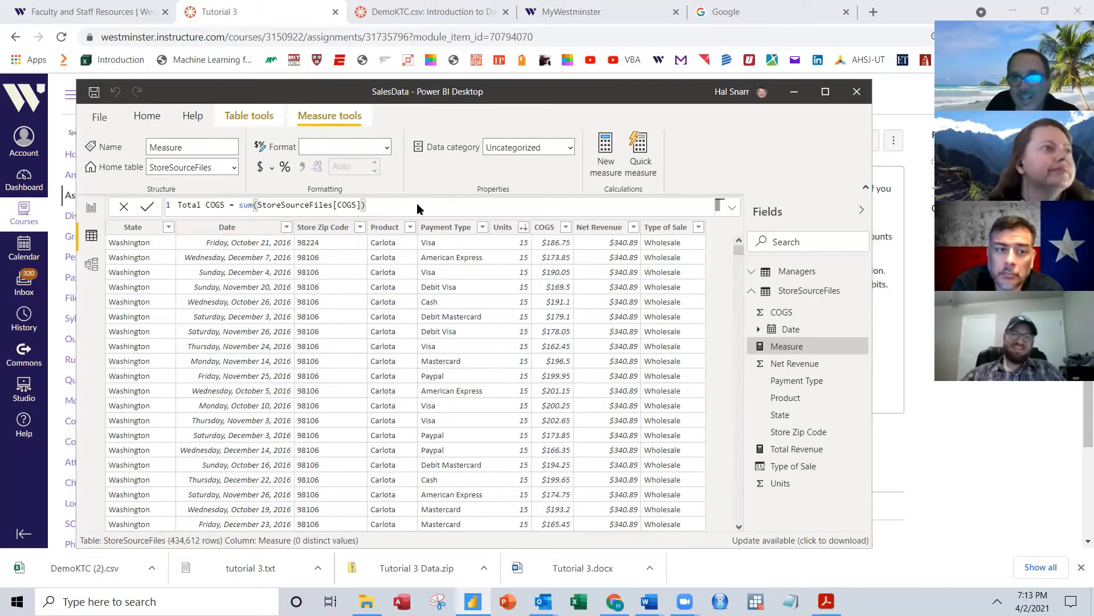
key("Return")
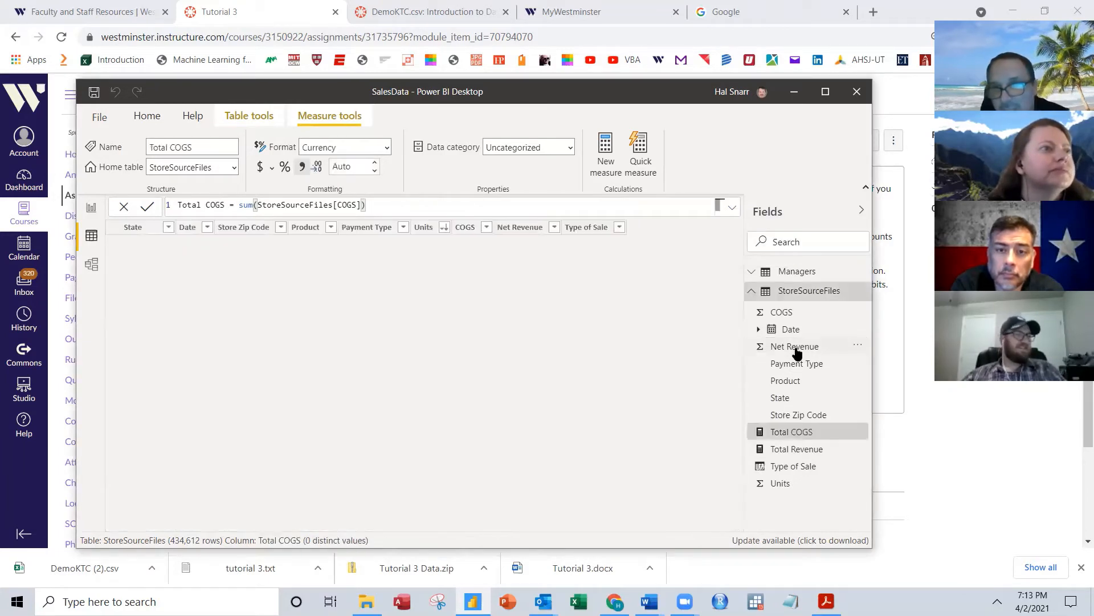
Step: Create a Gross Profit measure in the StoreSourceFiles table as [Total Revenue]-[Total COGS]
left_click(801, 450)
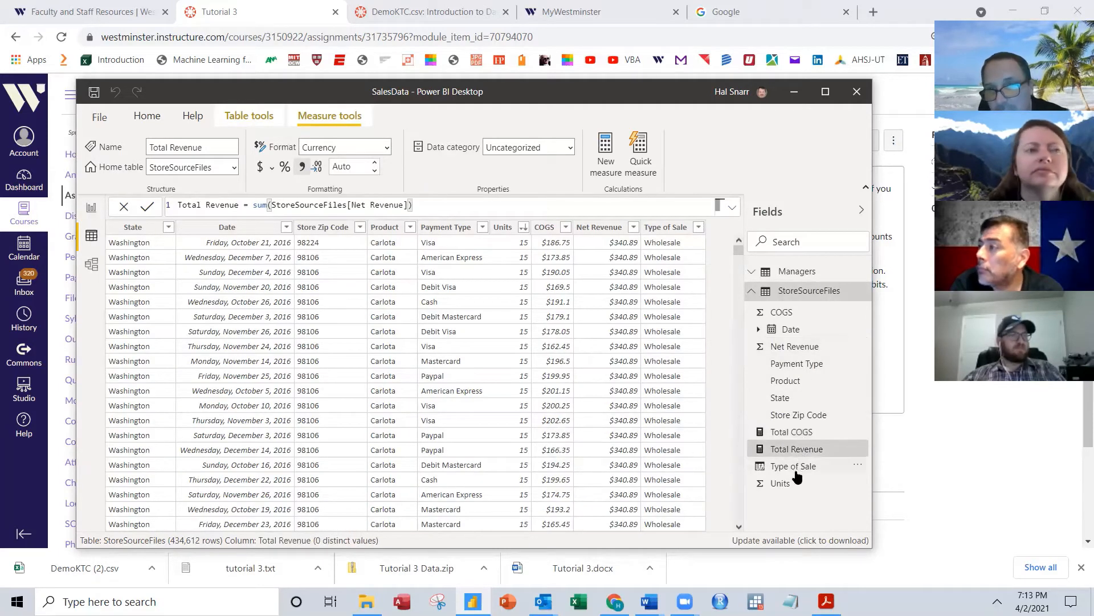
left_click(796, 468)
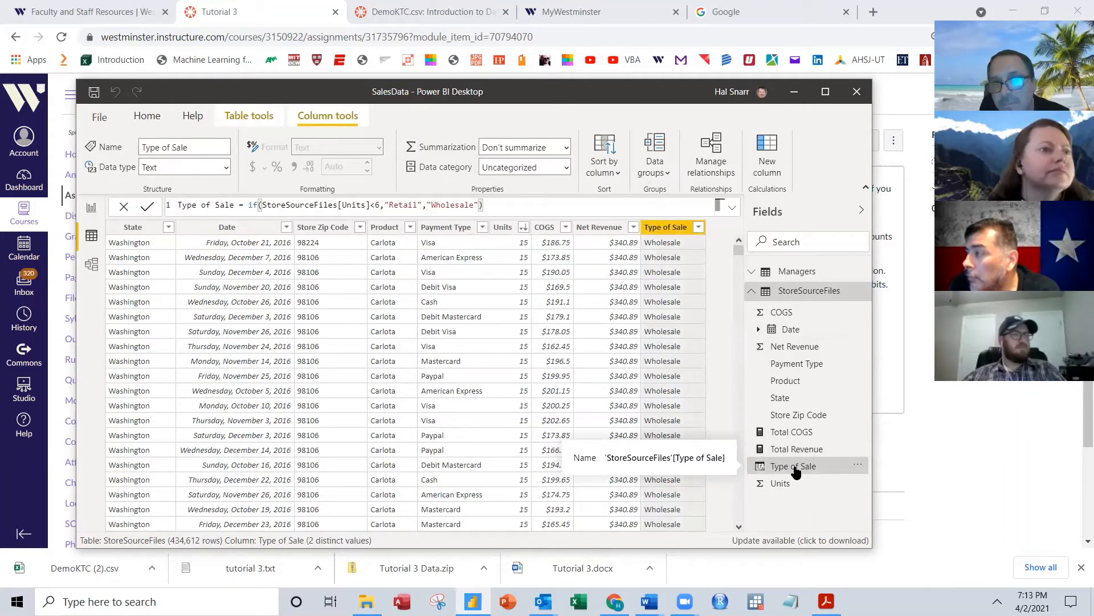
left_click(249, 114)
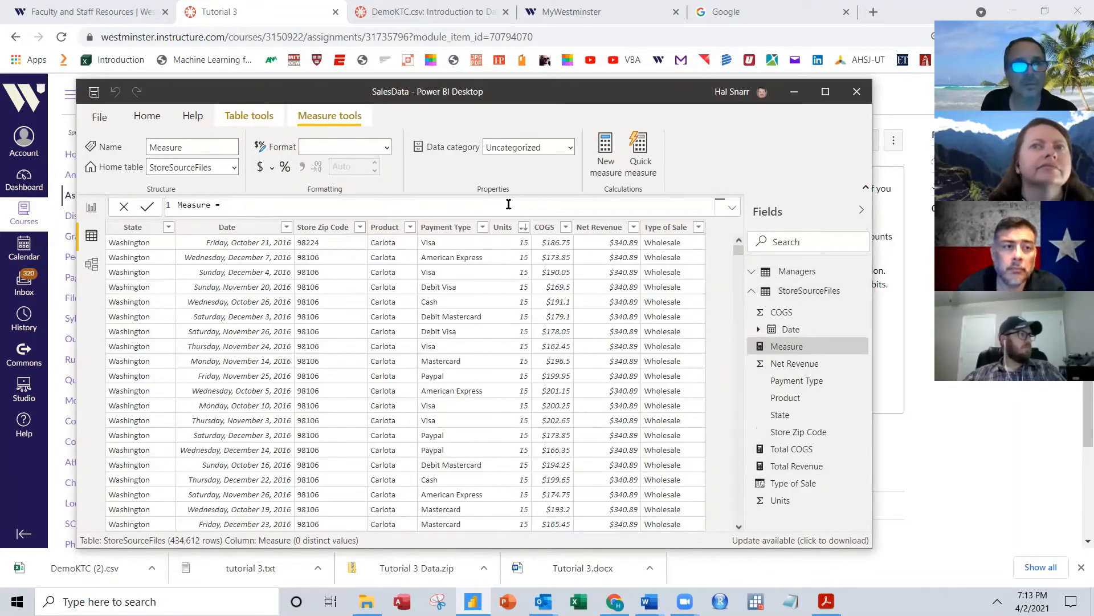
type("G")
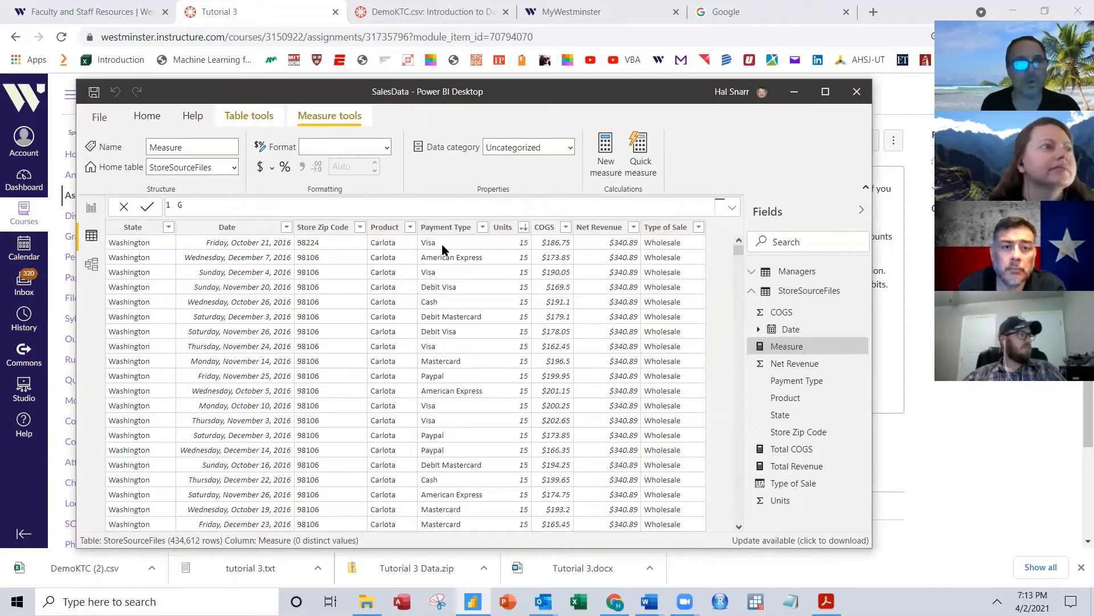
type("r")
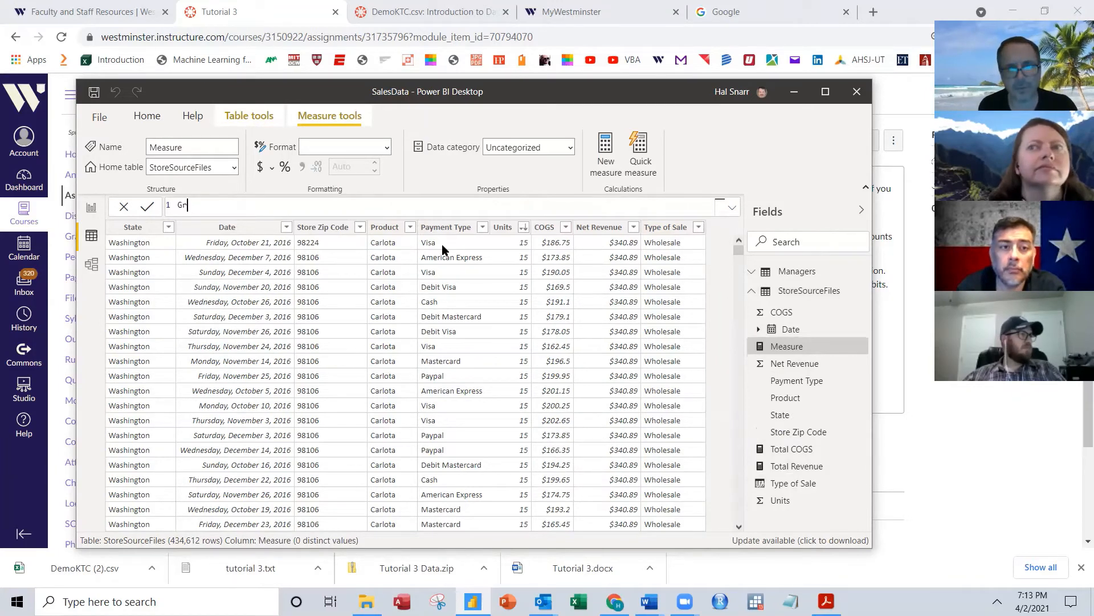
type("oss")
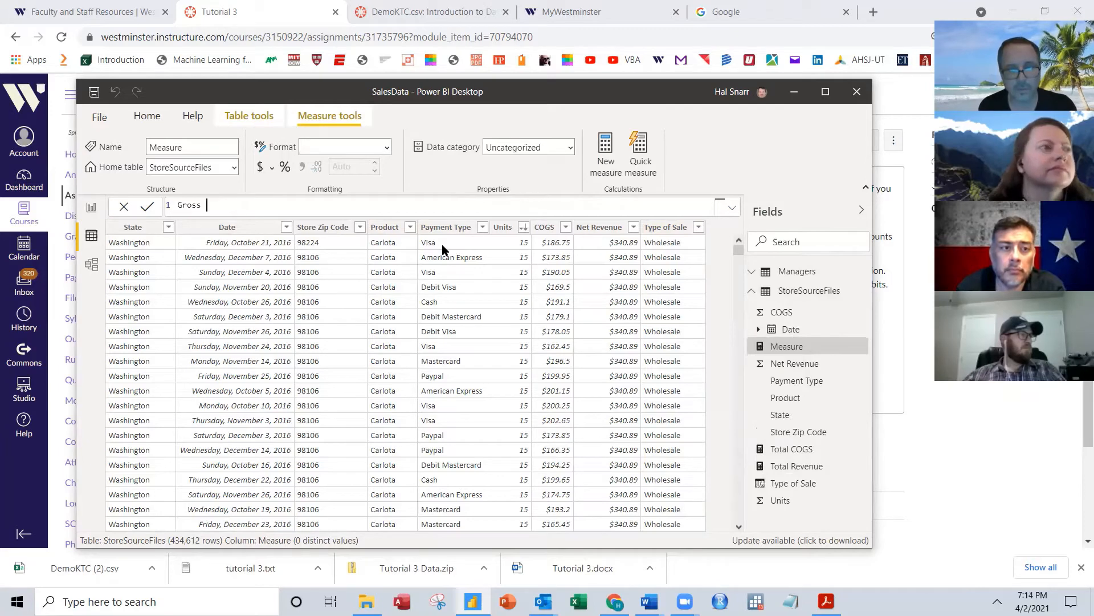
type(" Profit=")
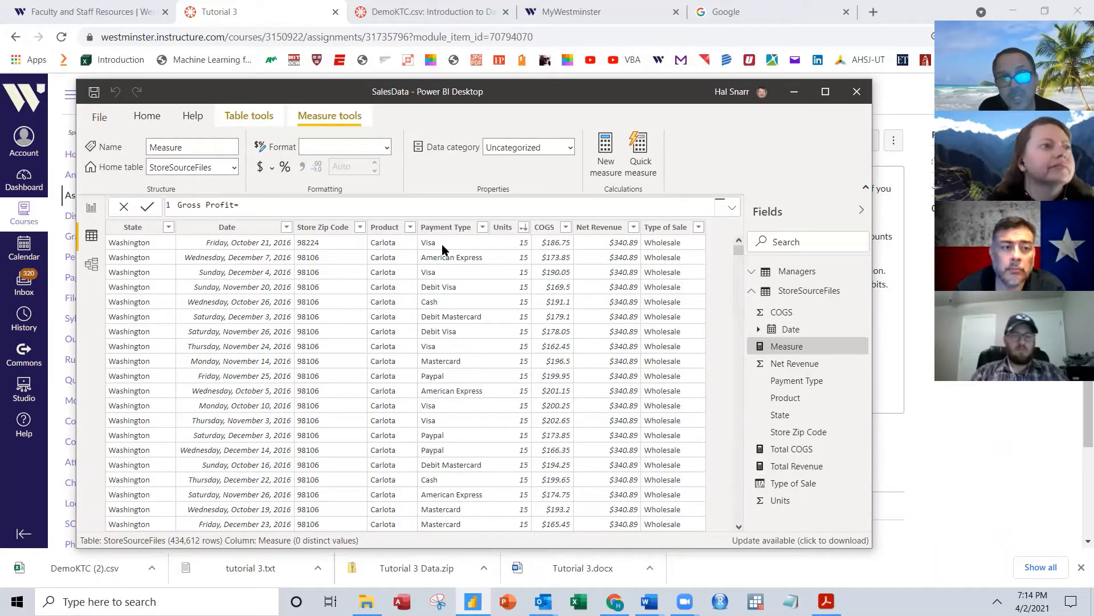
type("t")
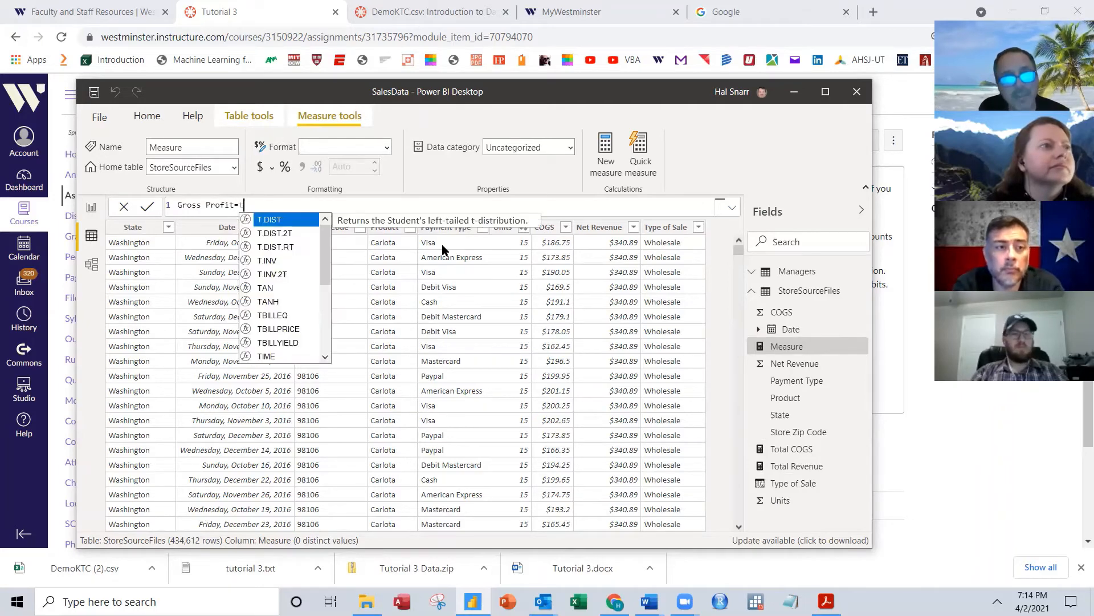
type("otal")
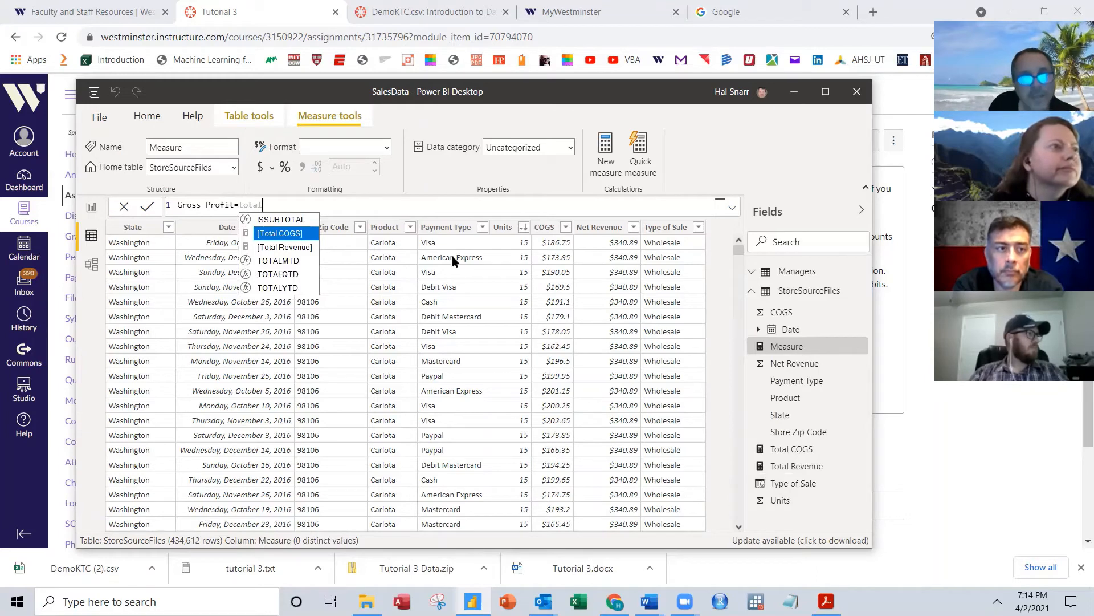
left_click(288, 234)
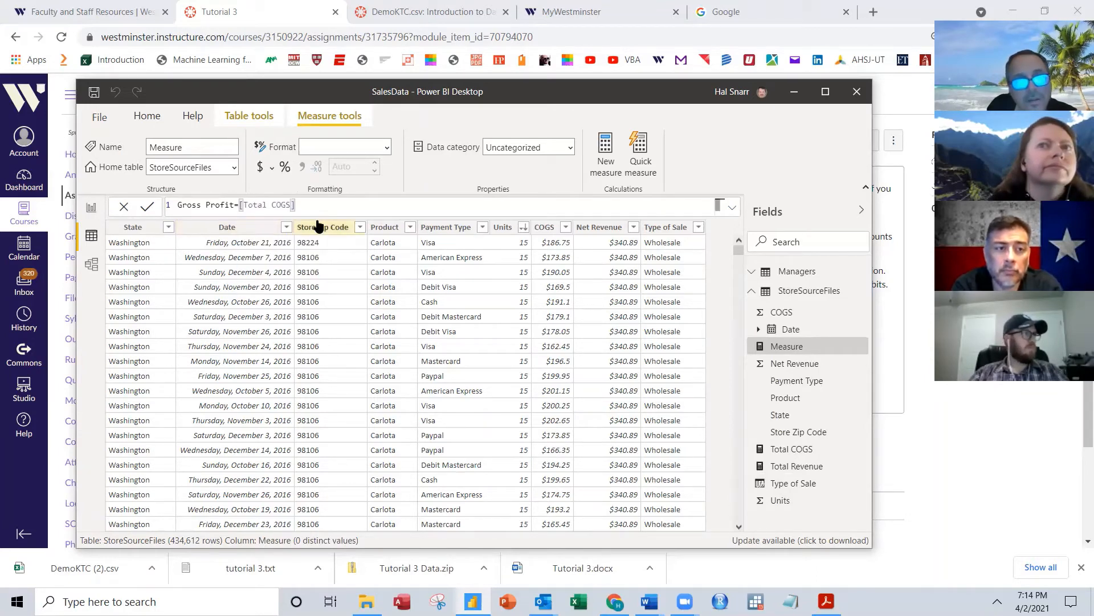
type("-")
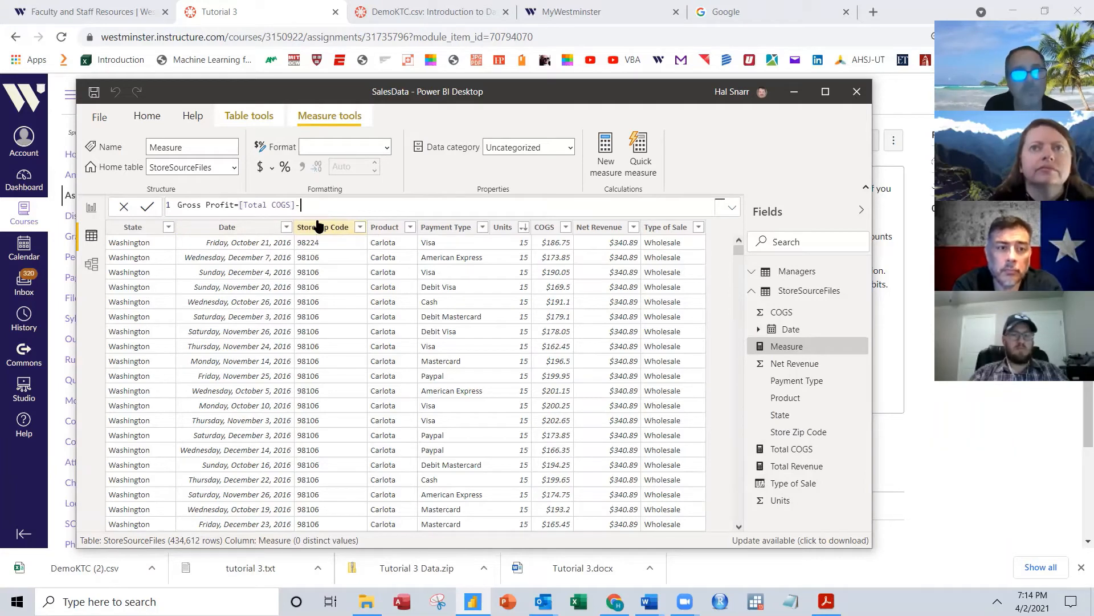
key("BackSpace")
key("Left")
key("Left")
key("Left")
key("Left")
key("Left")
key("Left")
key("Left")
key("Left")
key("Left")
key("Left")
key("Left")
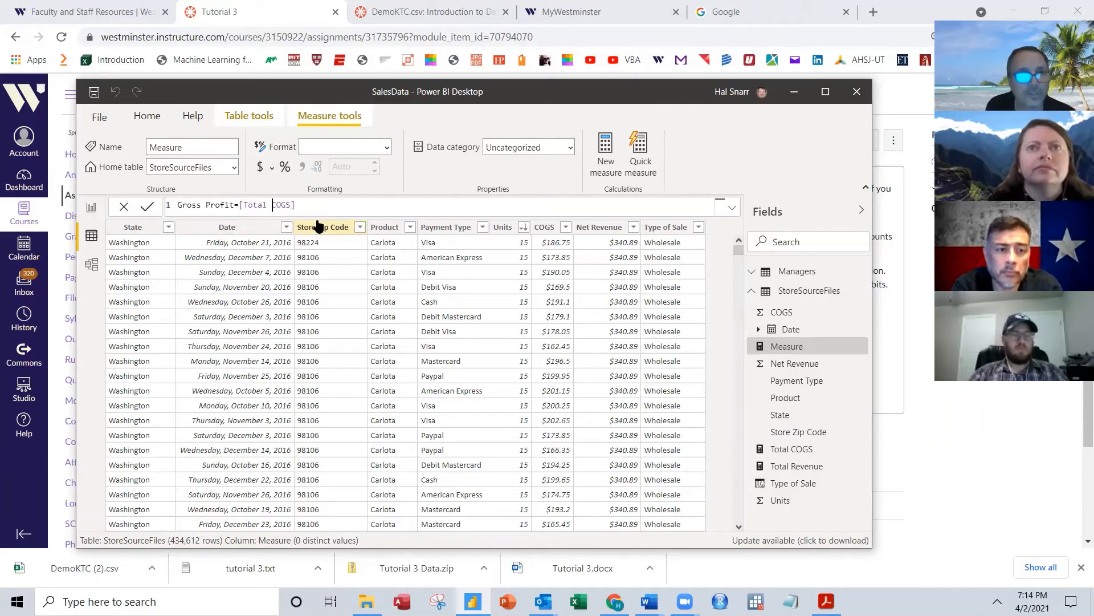
key("Left")
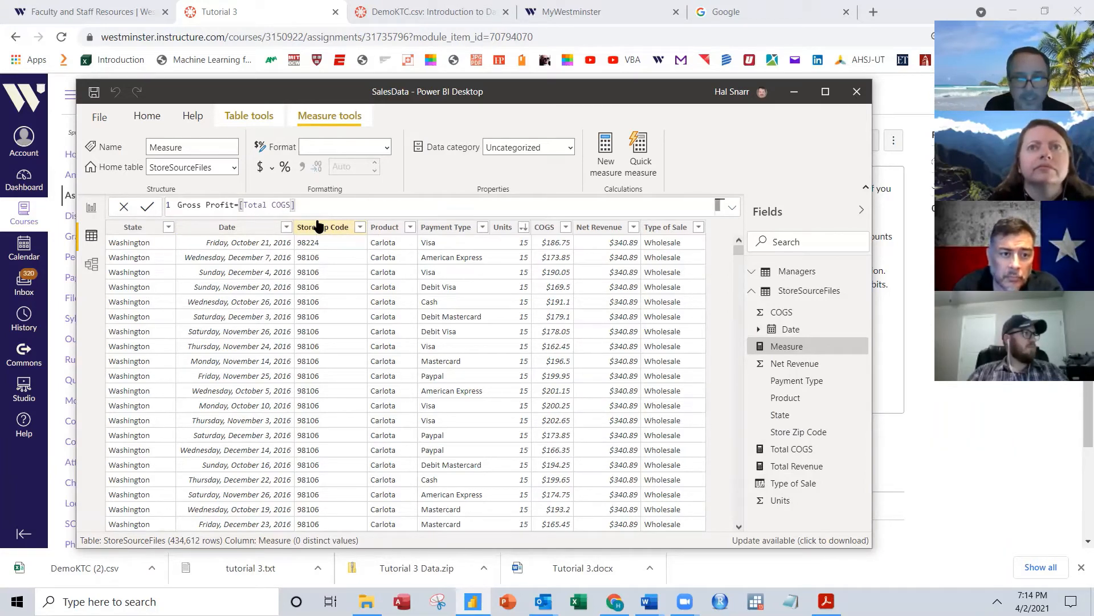
type("-")
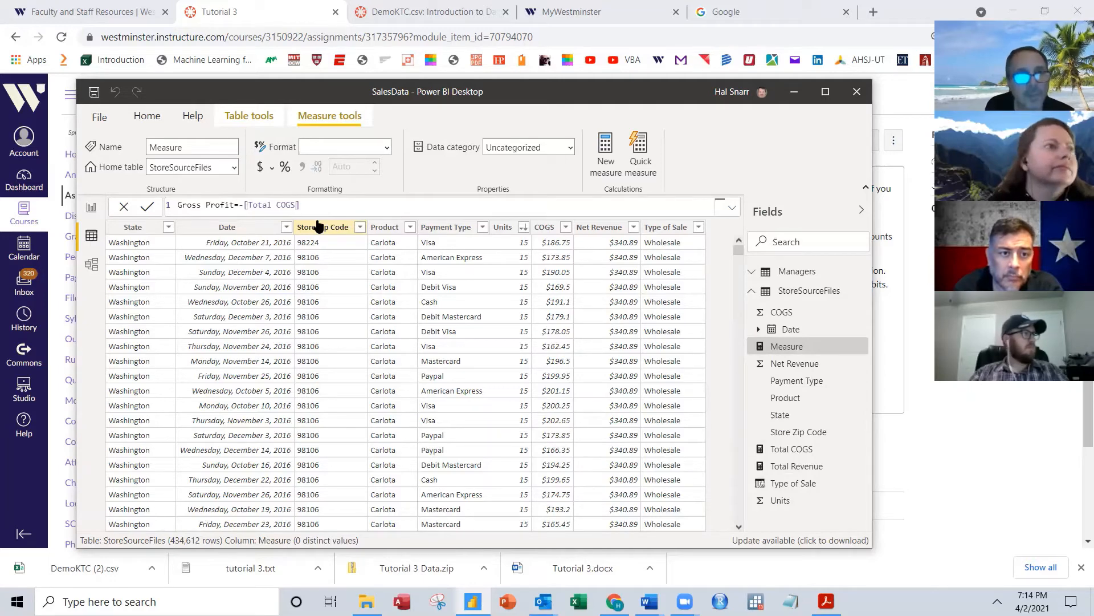
key("Left")
type("total")
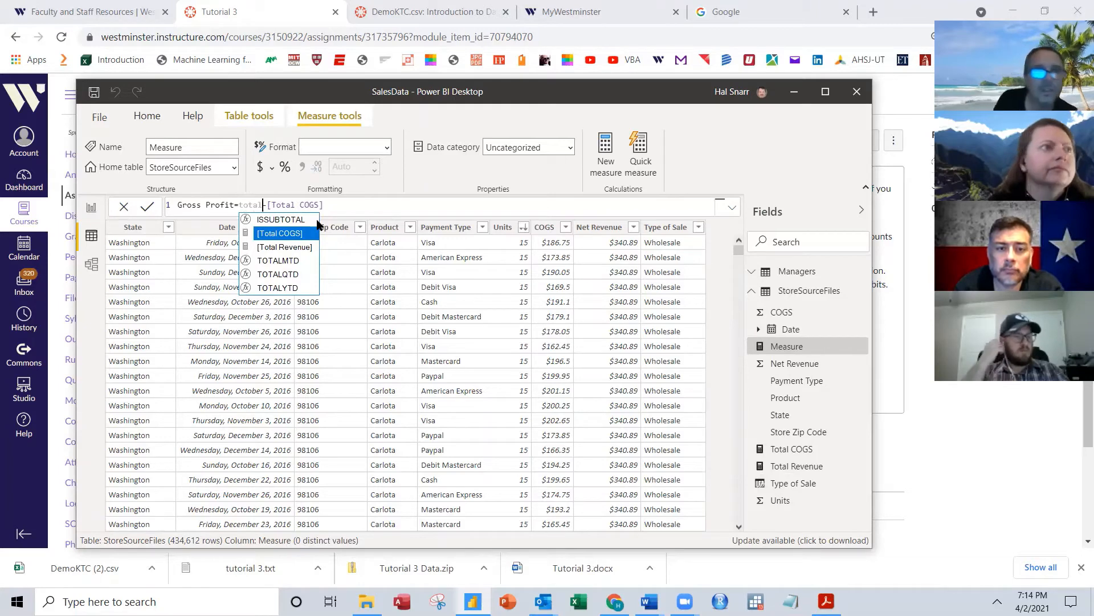
left_click(298, 252)
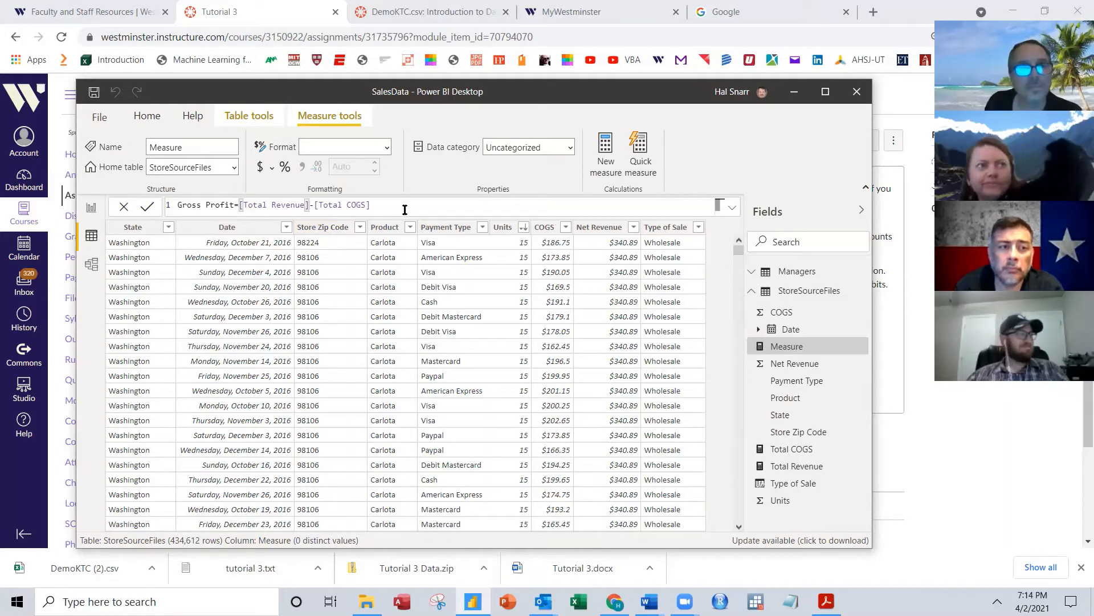
left_click(406, 206)
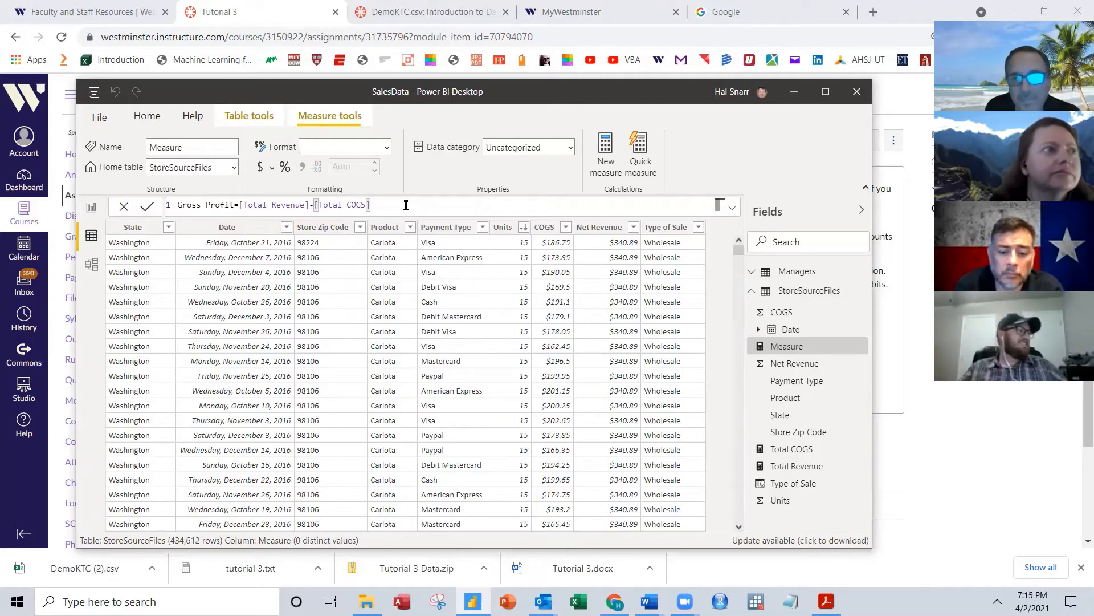
key("Return")
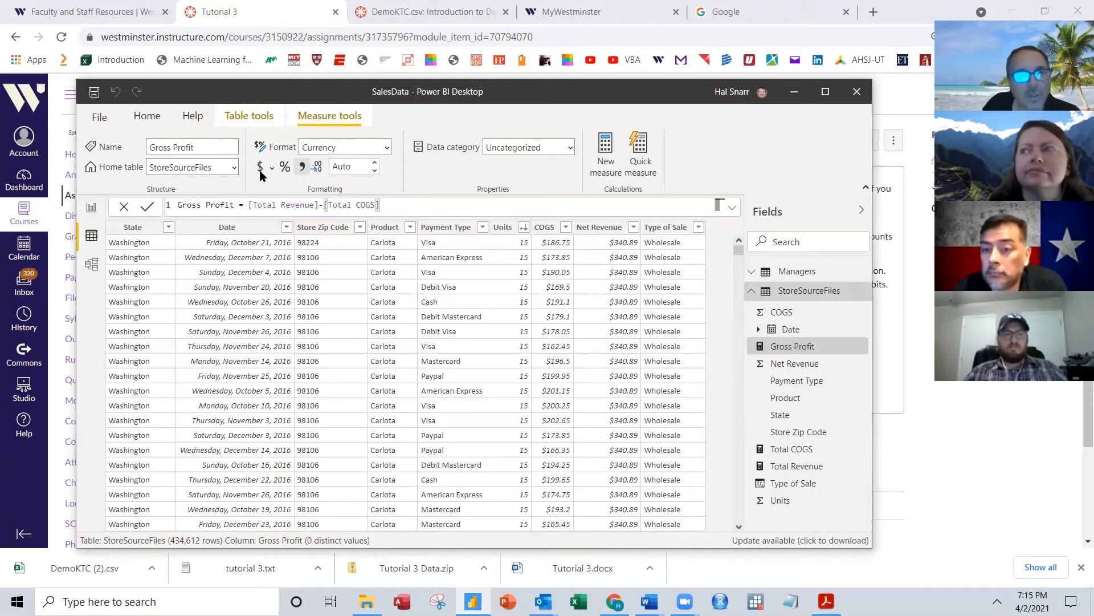
Step: Create a Gross Profit Percentage measure in the StoreSourceFiles table as [Gross Profit]/[Total Revenue]
left_click(605, 153)
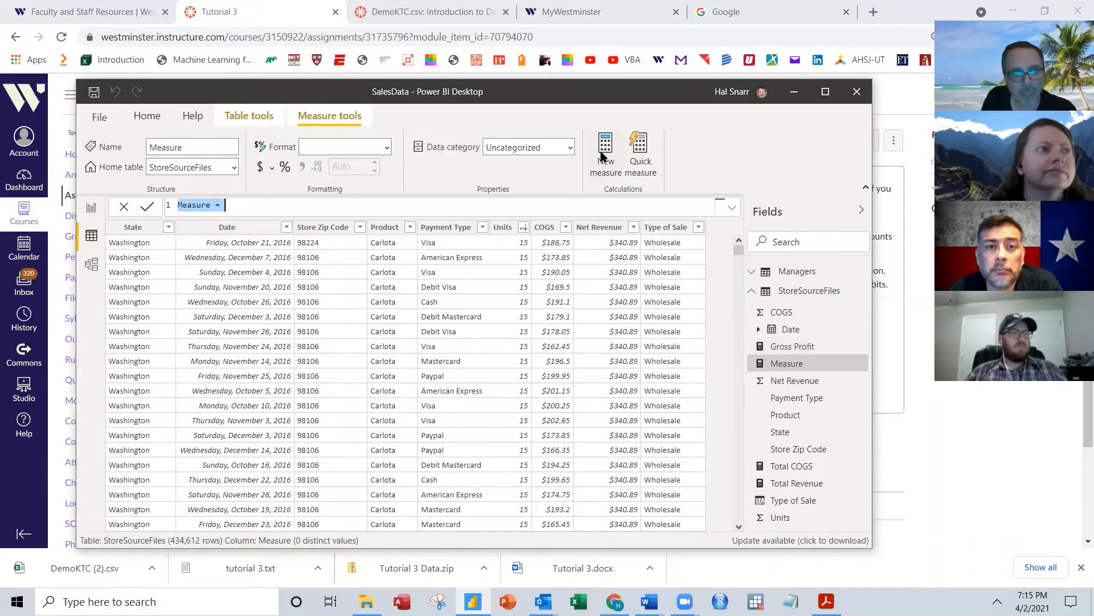
type("Gross Pe")
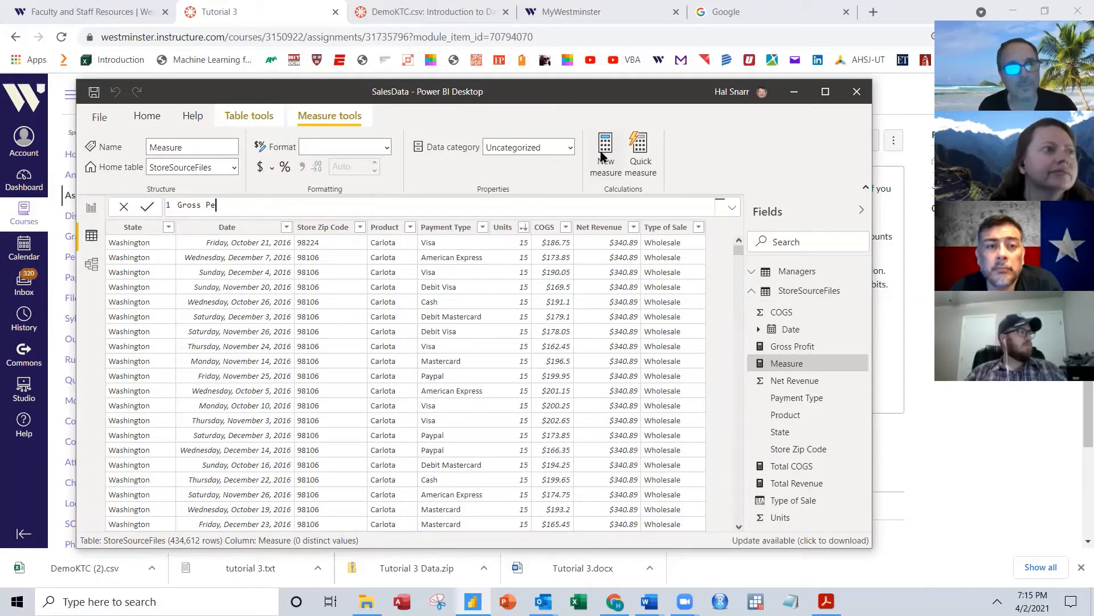
key("BackSpace")
type("rof")
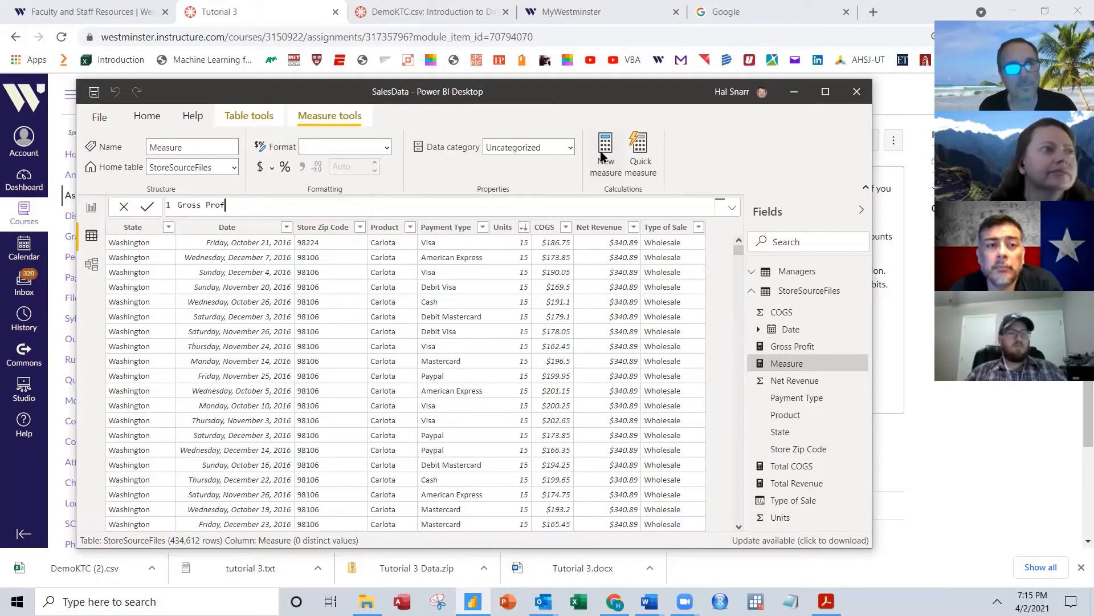
type("it Percent")
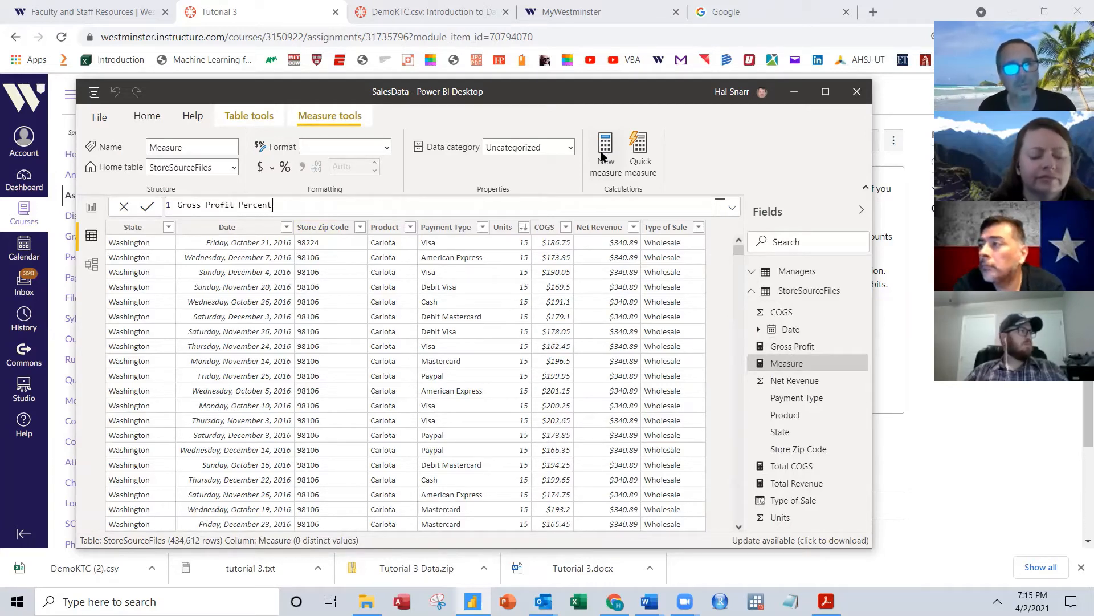
type("age =")
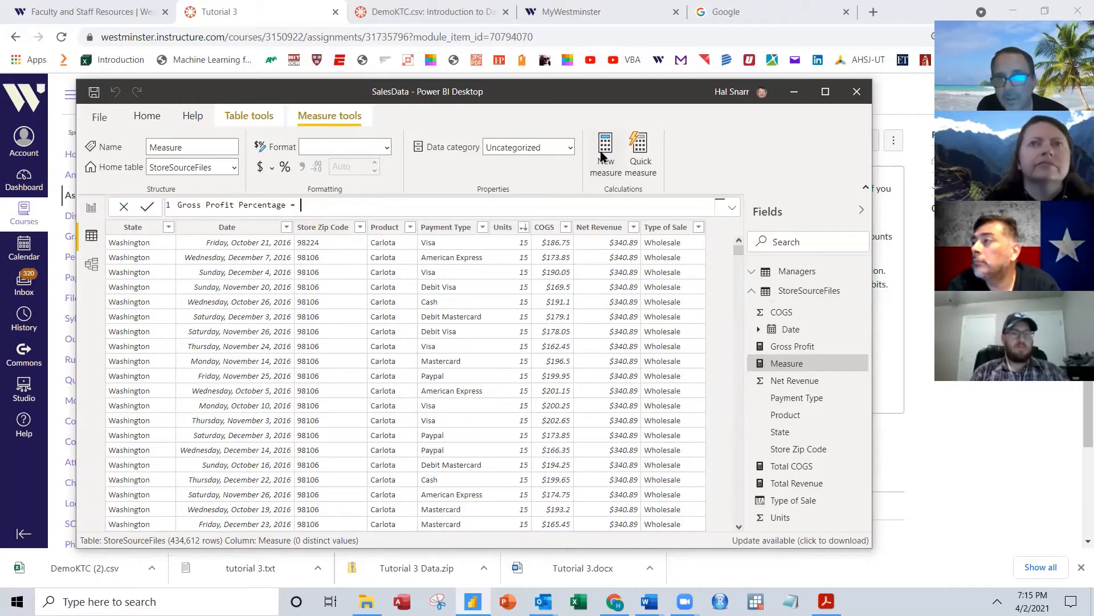
type("Gross")
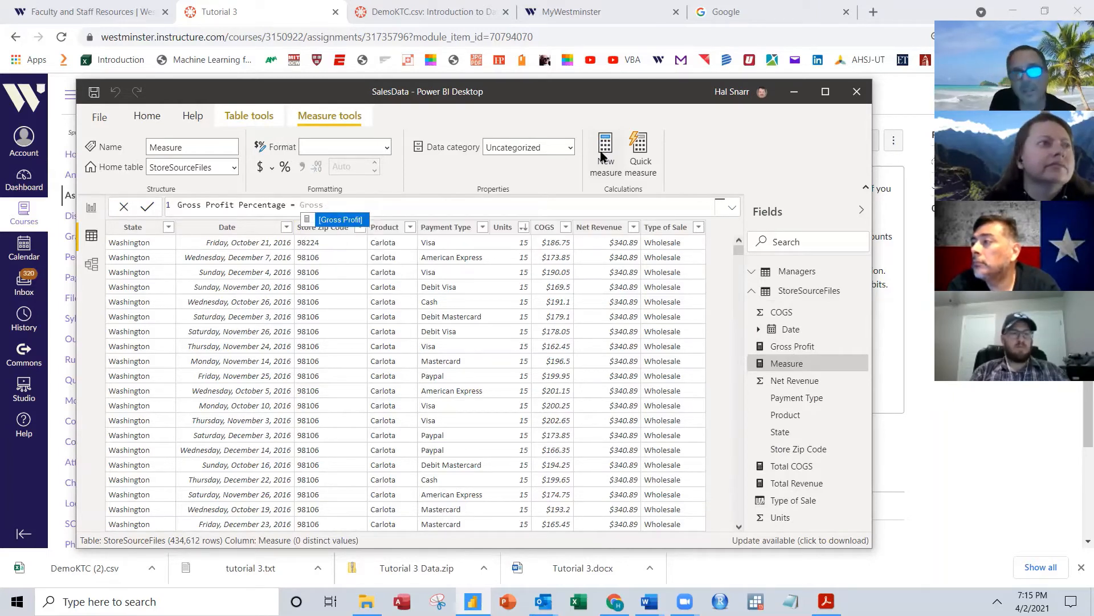
left_click(333, 221)
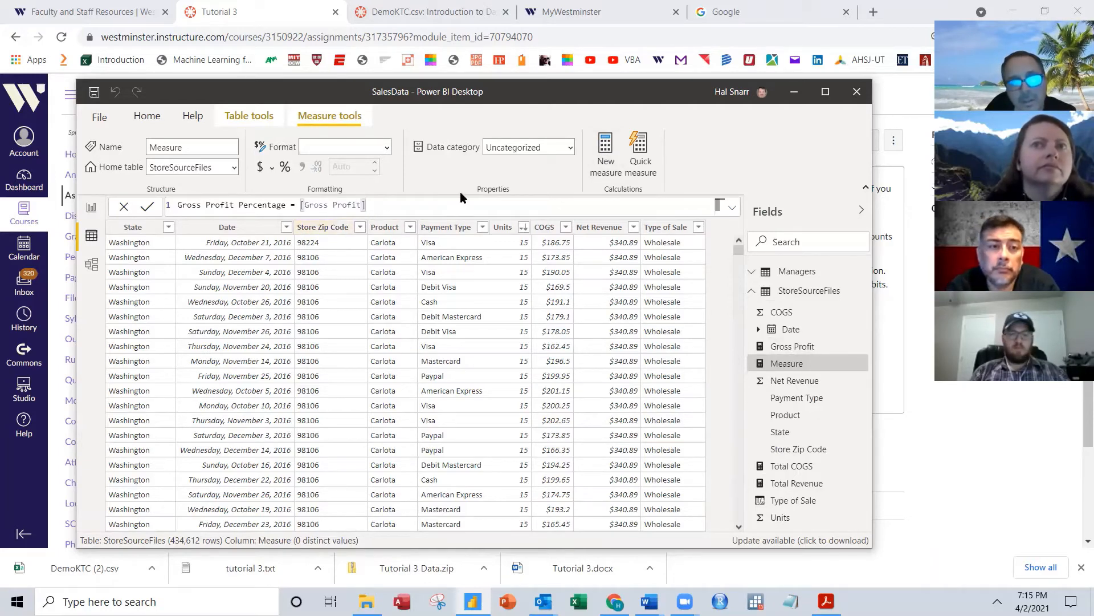
type("/")
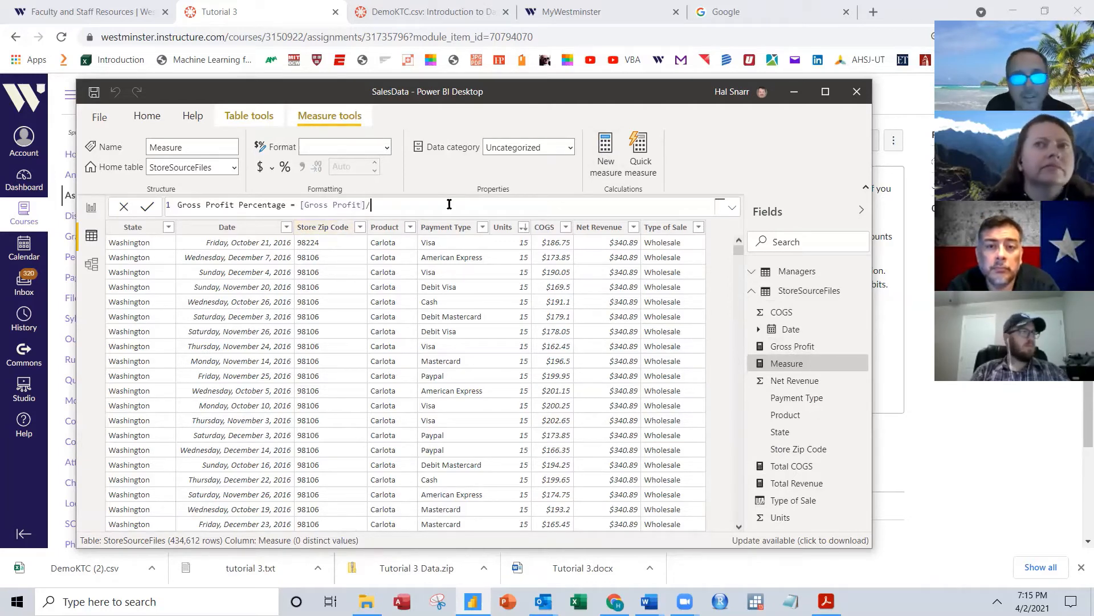
type("total")
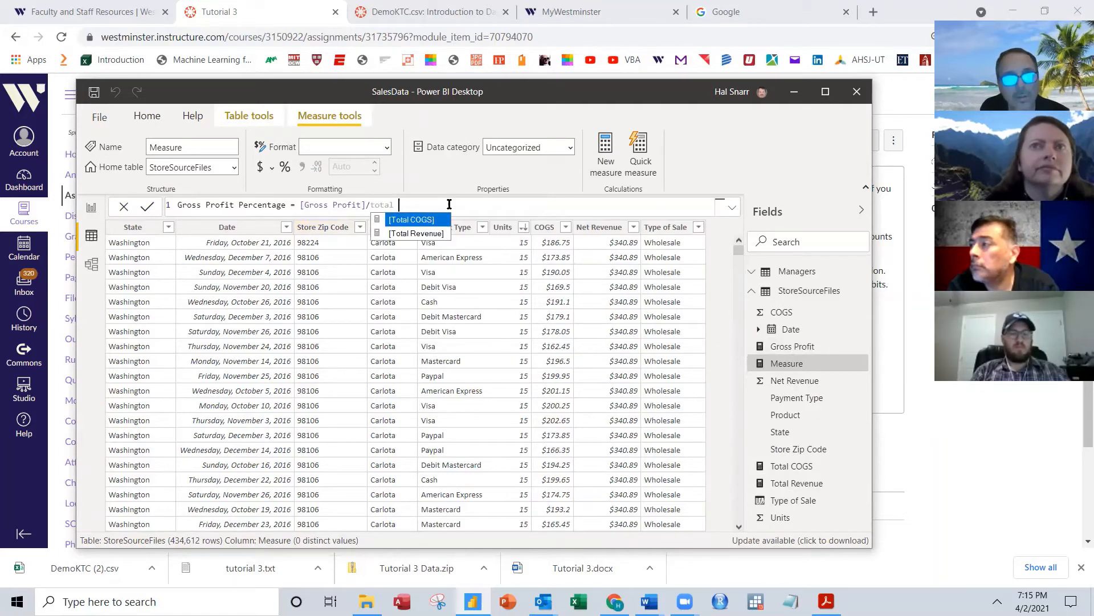
left_click(430, 234)
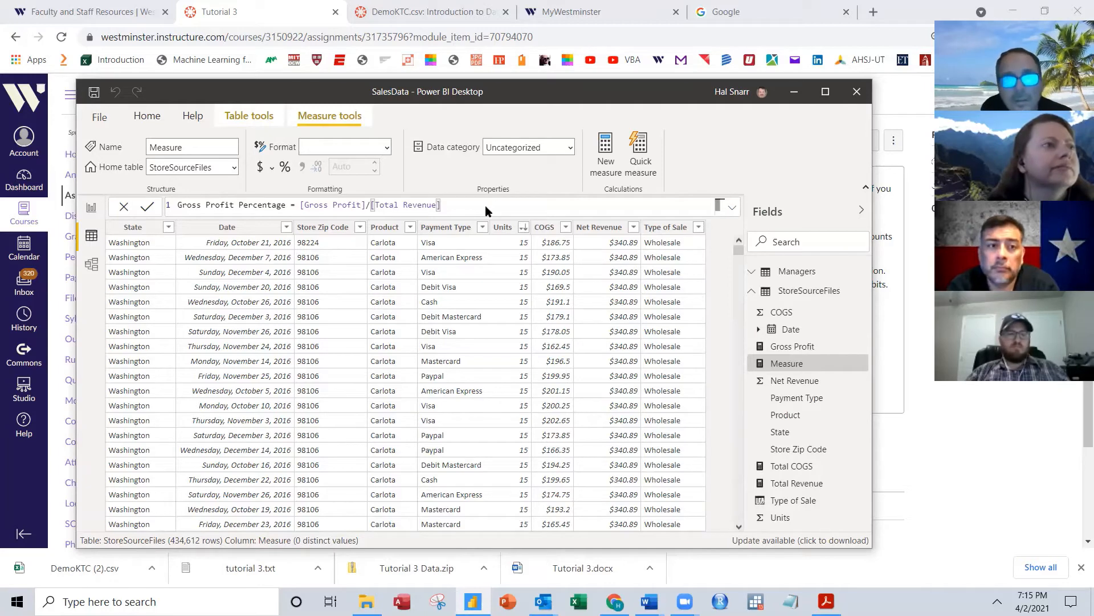
key("Return")
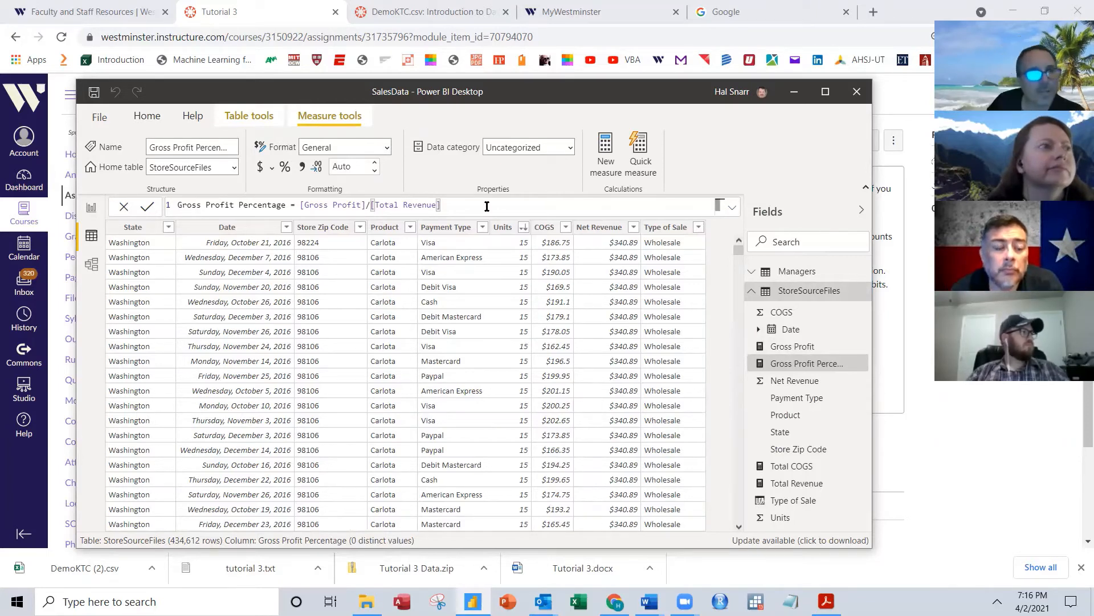
Step: In the model diagram, move the StoreSourceFiles table closer to Managers and lengthen it to fit its full list of fields and measures
left_click(92, 266)
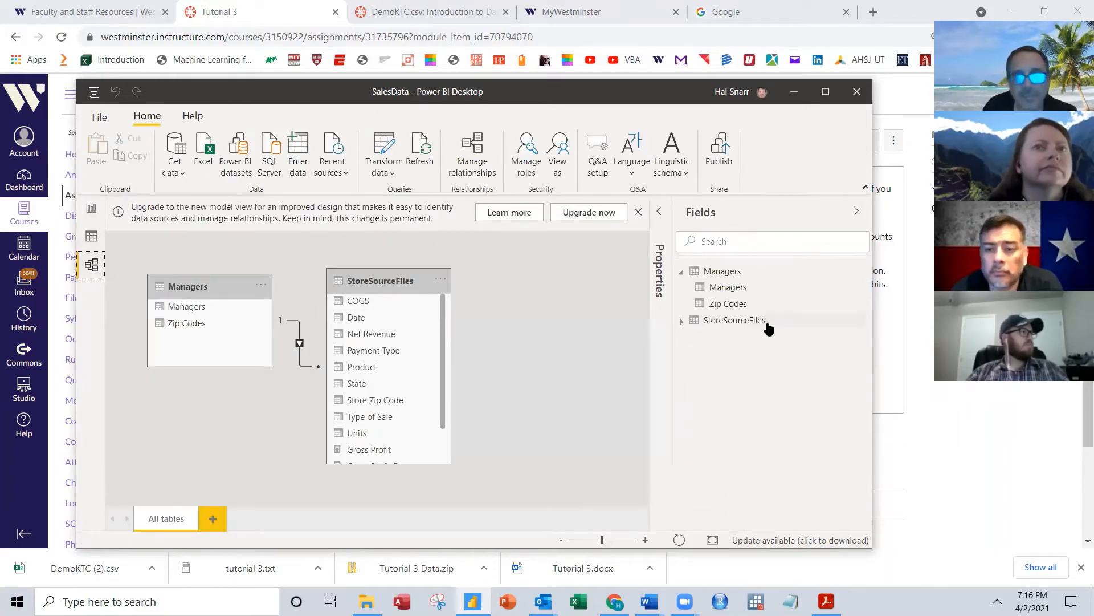
left_click(659, 211)
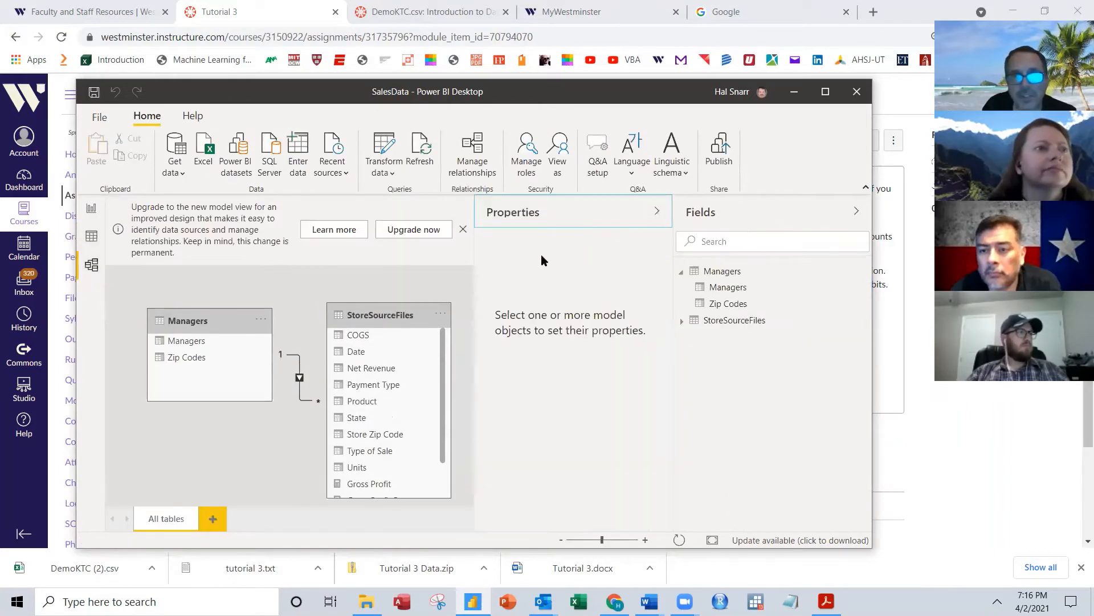
left_click_drag(374, 311, 347, 308)
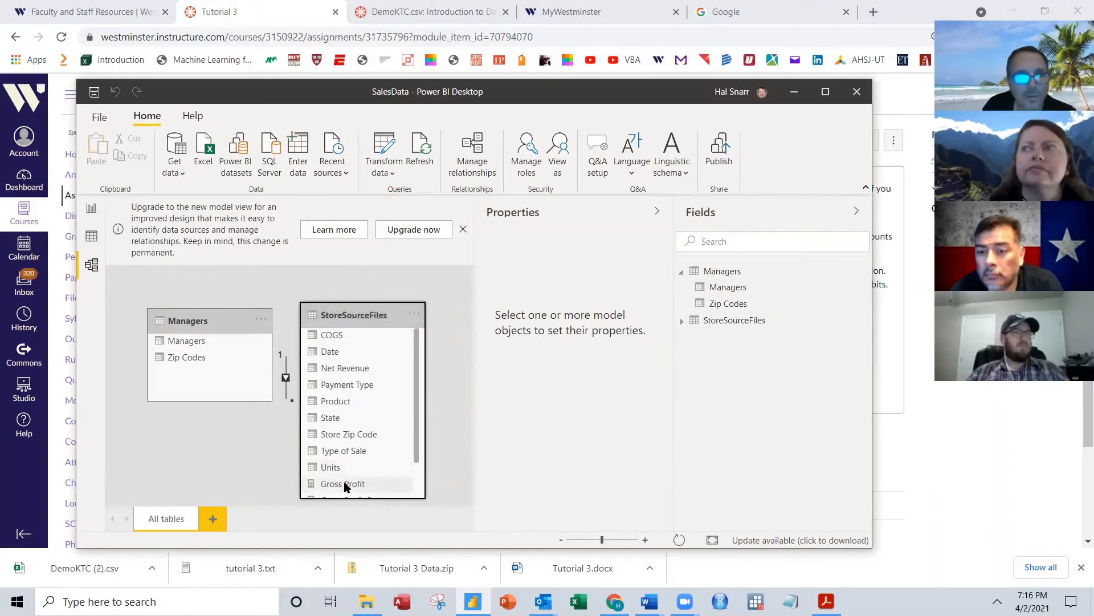
left_click_drag(348, 503, 350, 520)
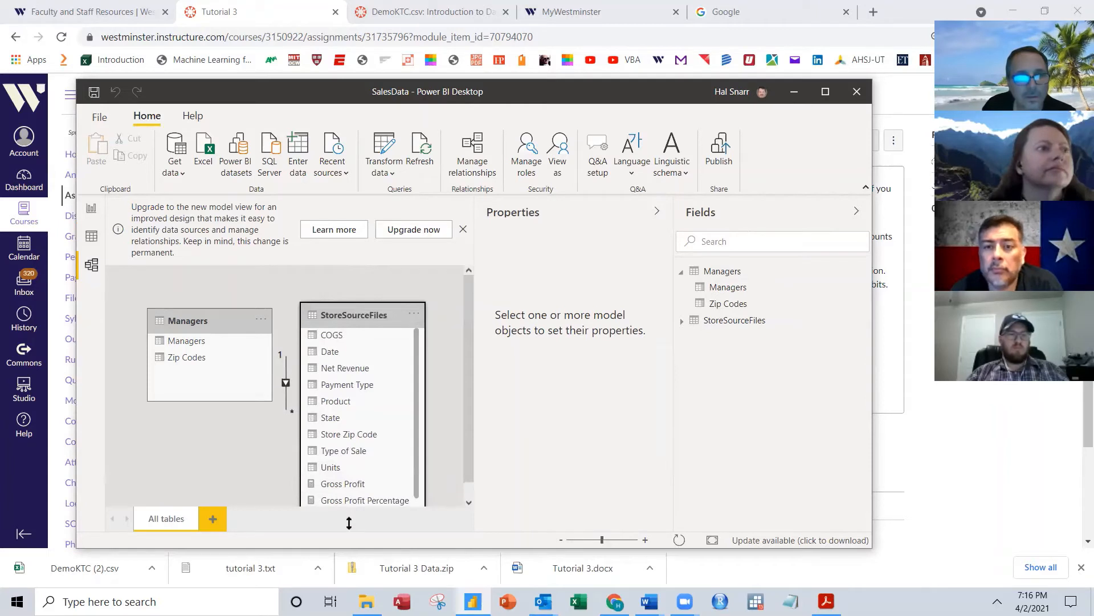
left_click(596, 541)
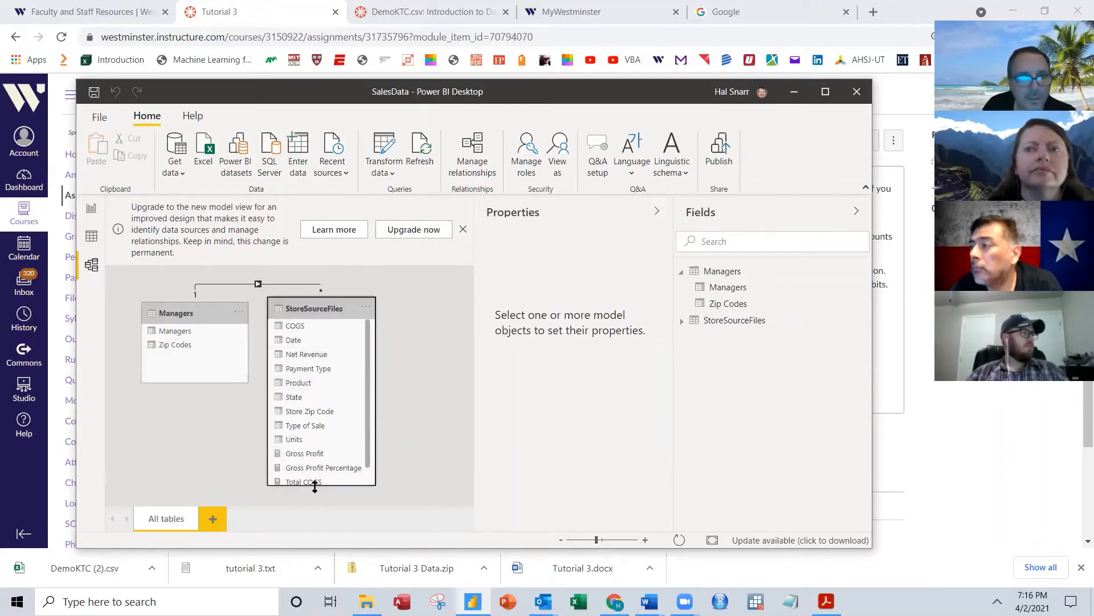
left_click_drag(315, 486, 318, 505)
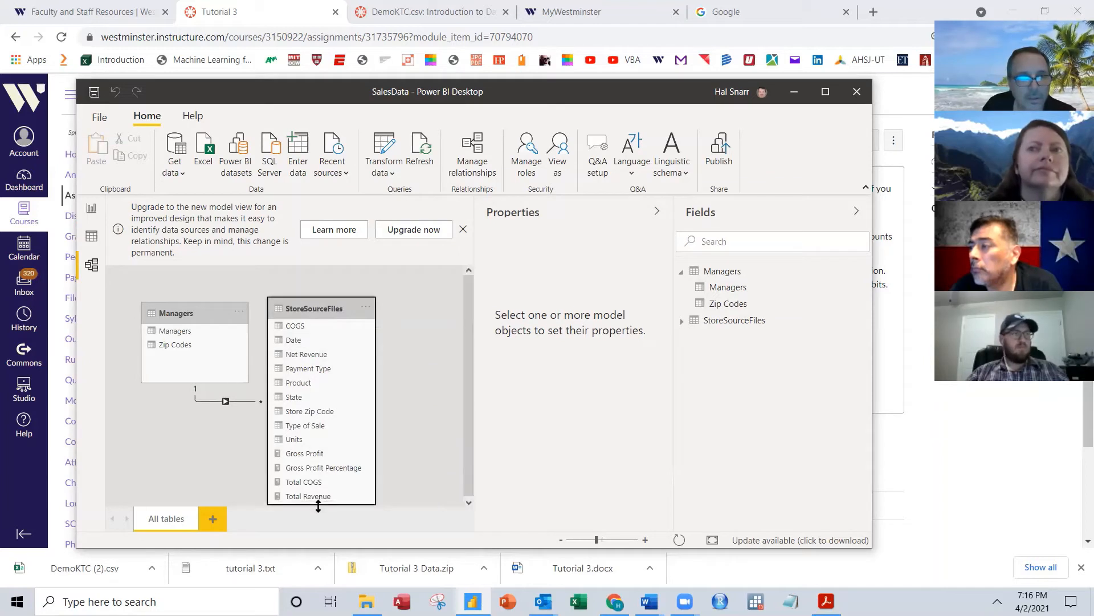
Step: Shift the StoreSourceFiles table slightly away from Managers in the diagram and extend its lower edge a little below the last measure
left_click_drag(329, 308, 334, 307)
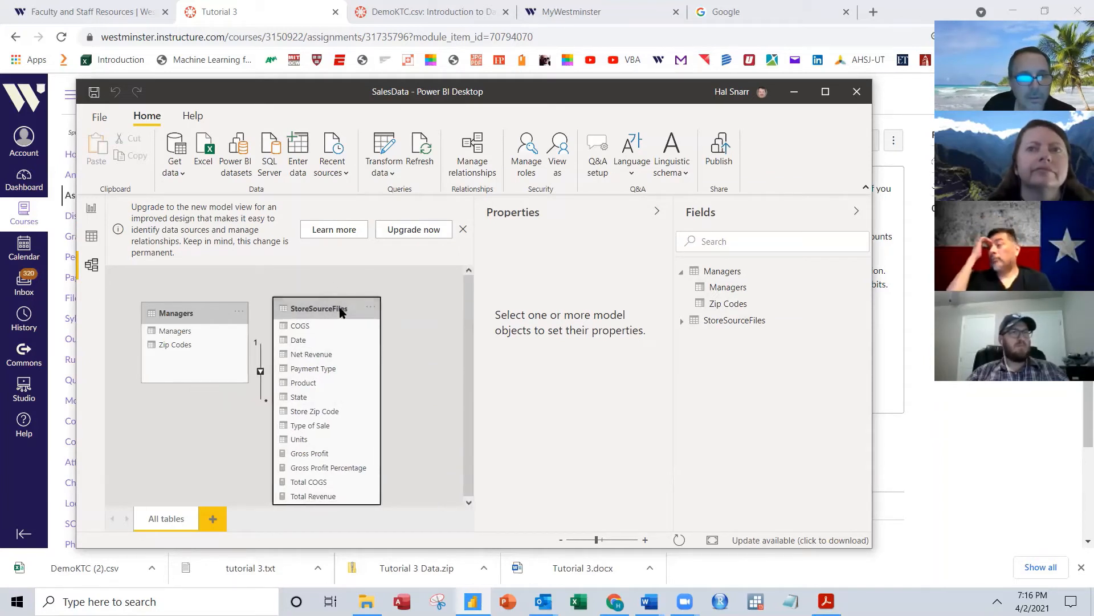
left_click(588, 540)
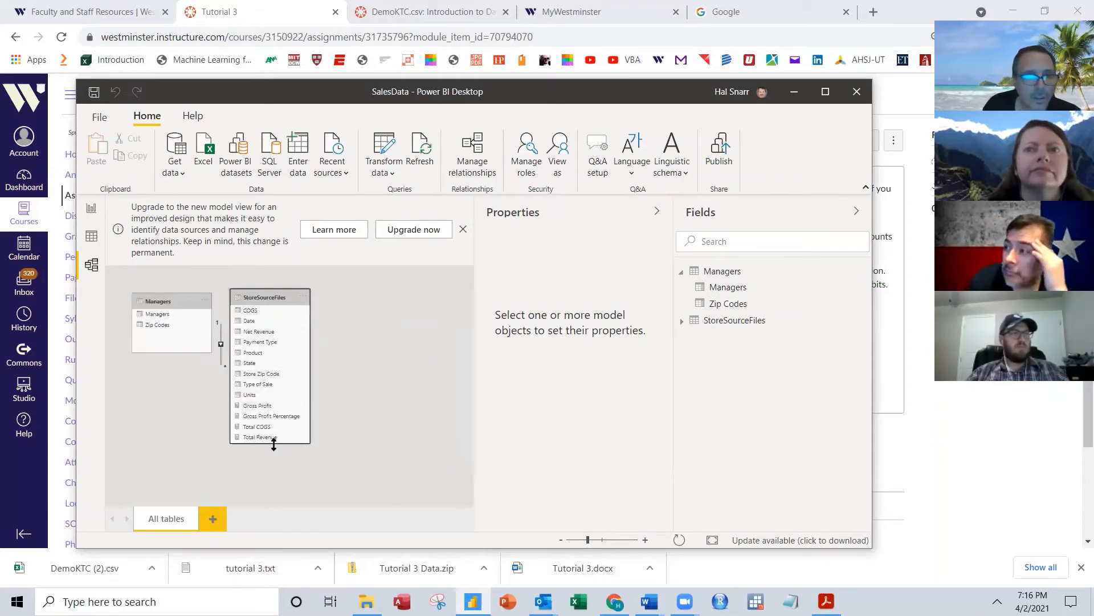
left_click_drag(278, 444, 272, 450)
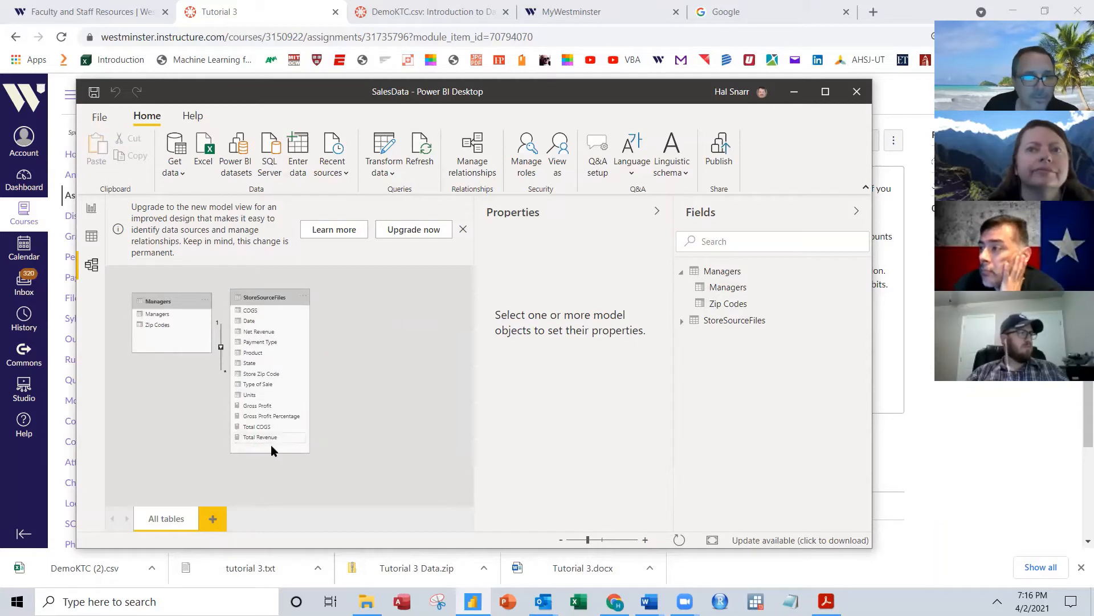
left_click(592, 541)
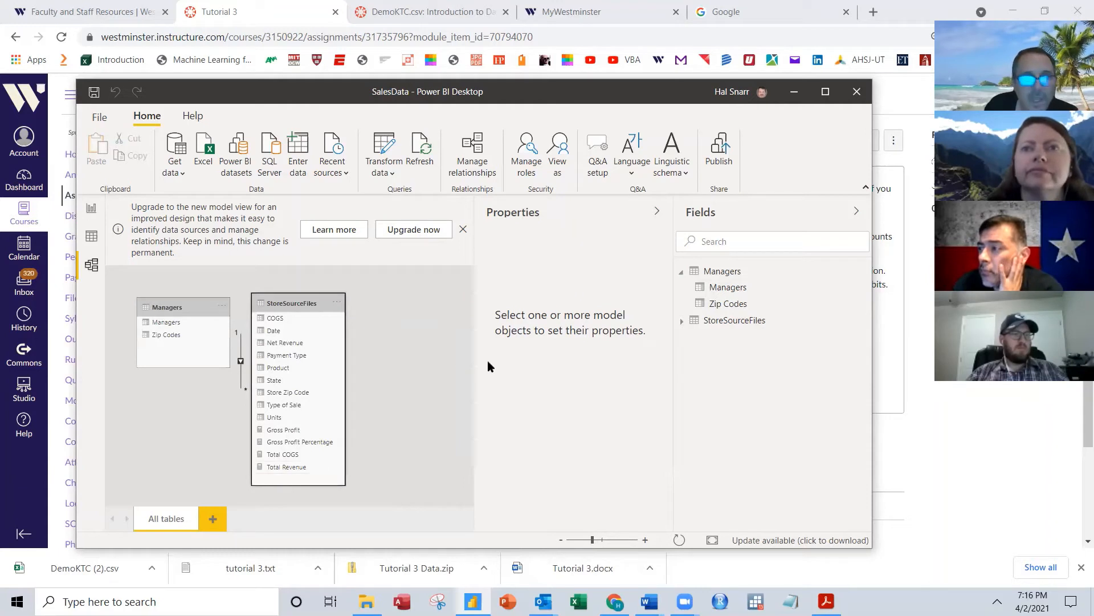
Step: Examine the data type and format of the COGS, Date, Net Revenue and Payment Type fields in StoreSourceFiles
left_click(288, 317)
scroll(620, 372, "down", 3)
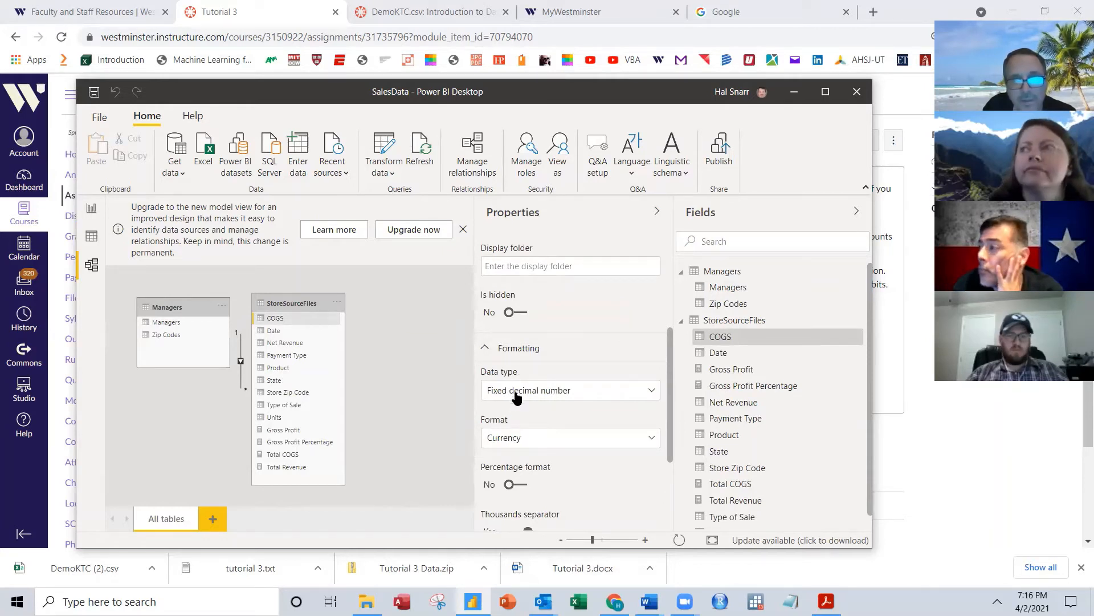
left_click(275, 332)
scroll(515, 445, "down", 3)
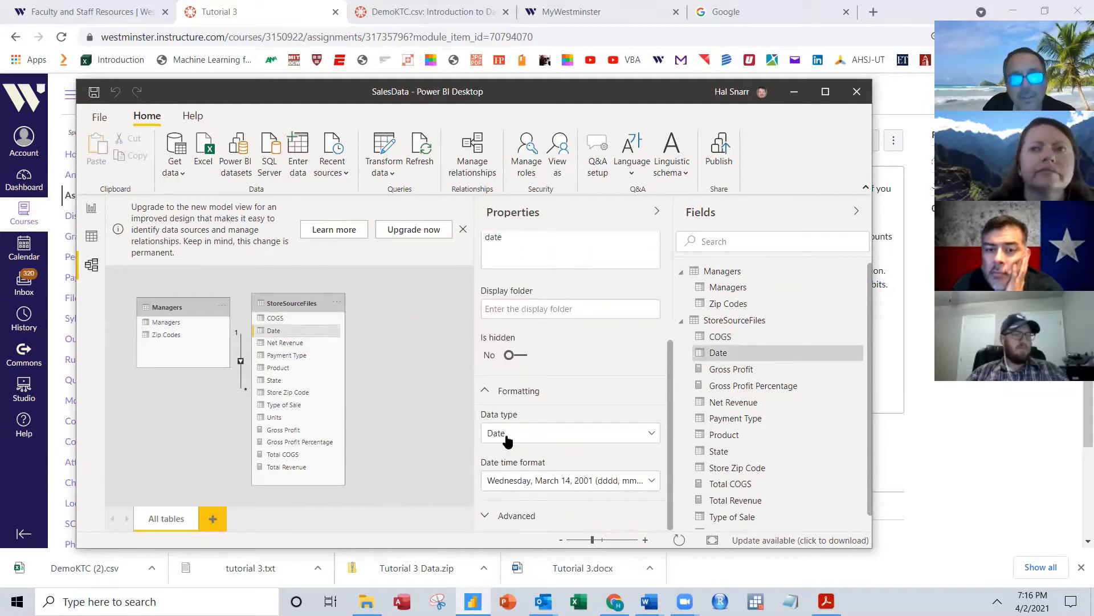
left_click(284, 345)
scroll(566, 387, "down", 3)
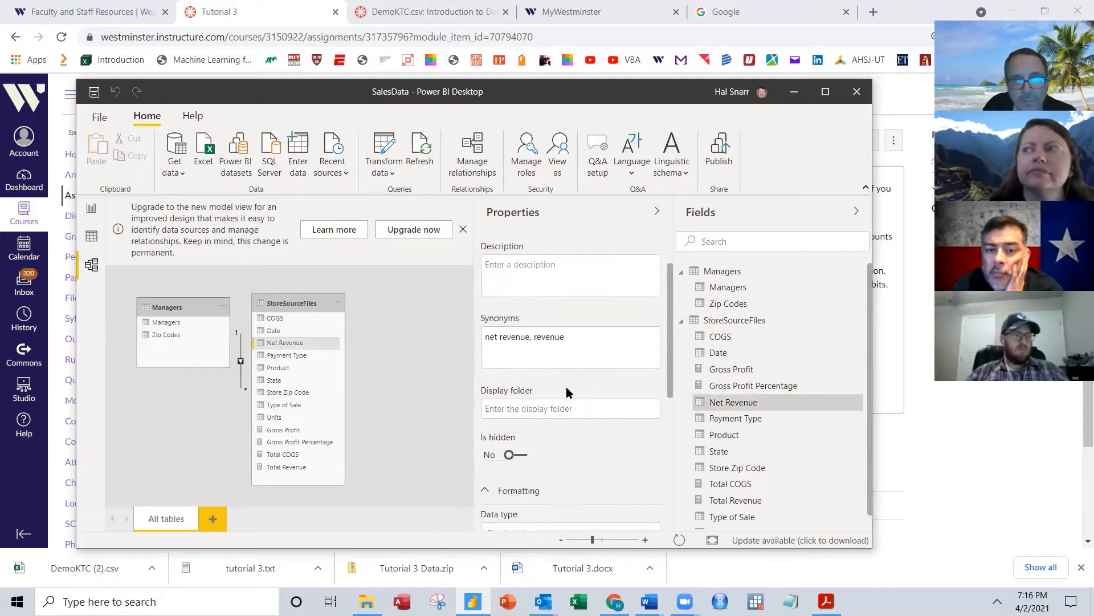
scroll(566, 386, "down", 1)
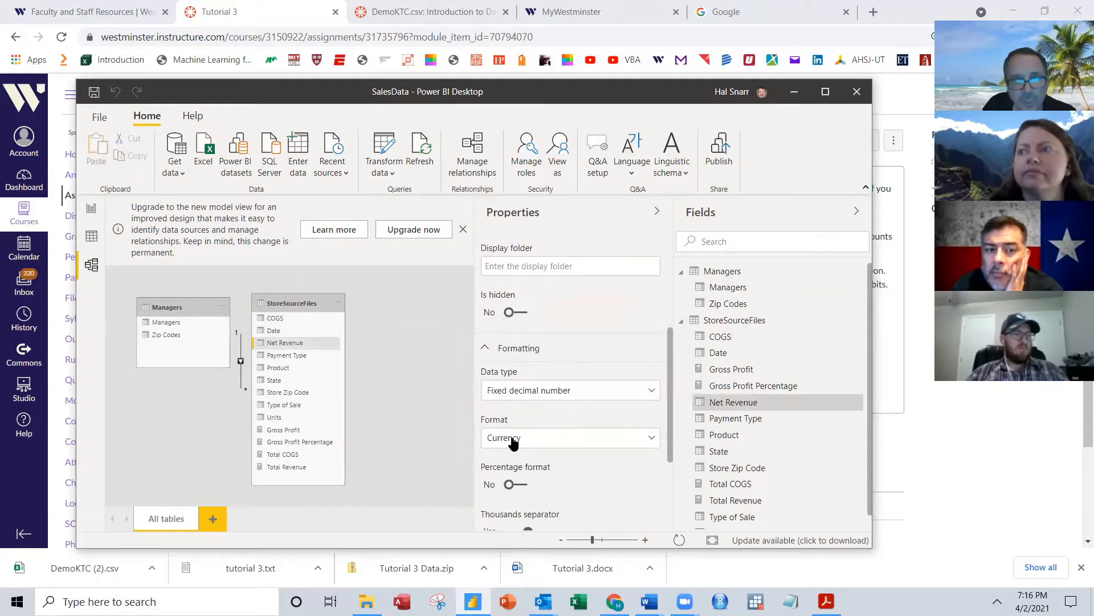
left_click(287, 357)
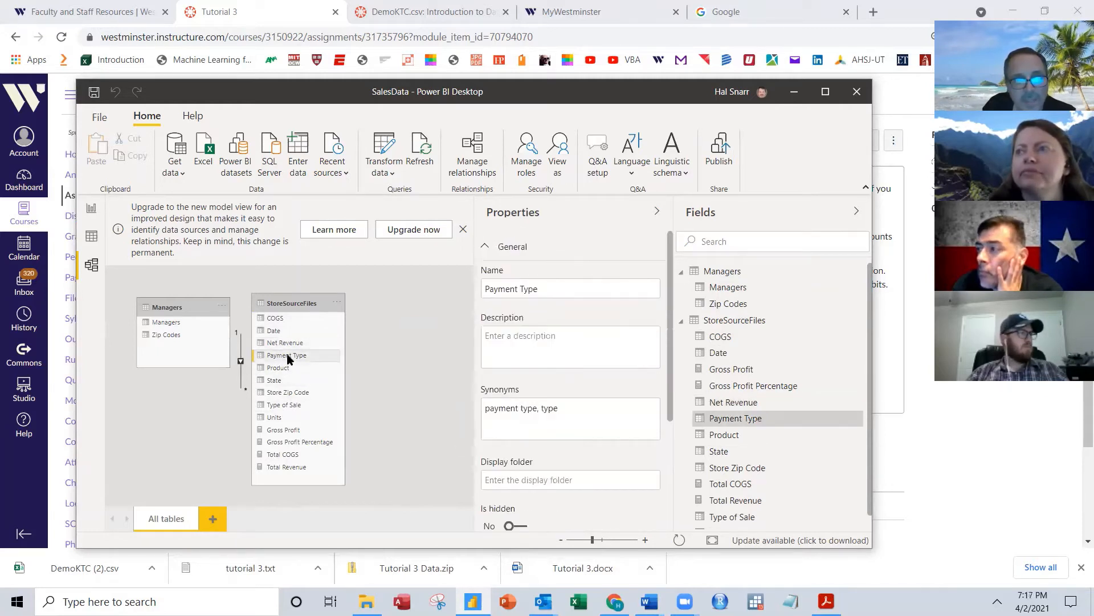
scroll(521, 377, "down", 3)
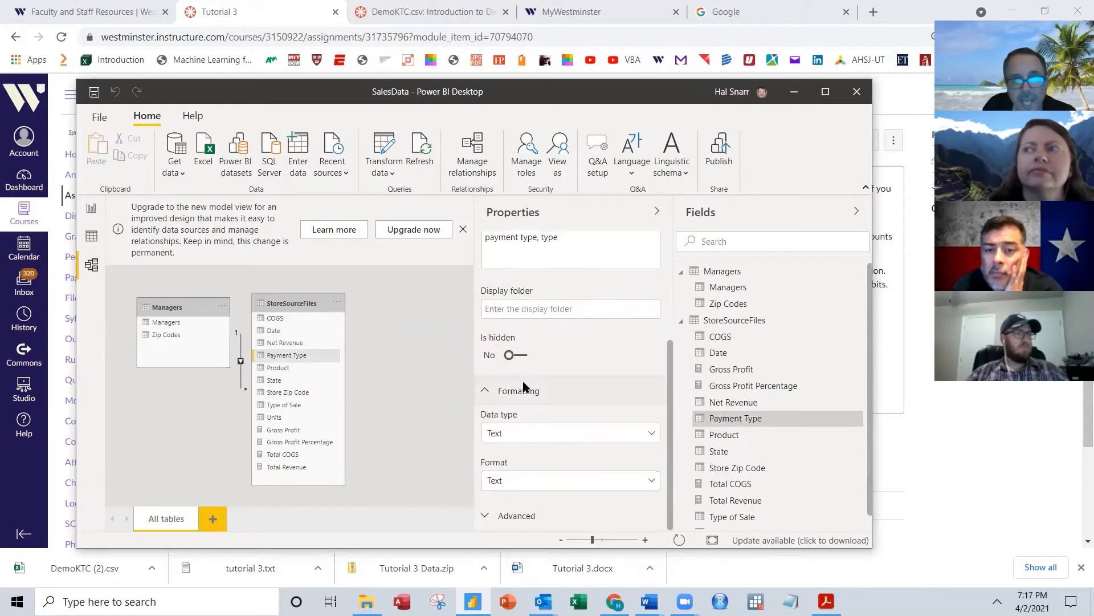
Step: Review the properties of Product, State, Store Zip Code, Type of Sale, Units and Gross Profit, checking their data types and formats
left_click(327, 367)
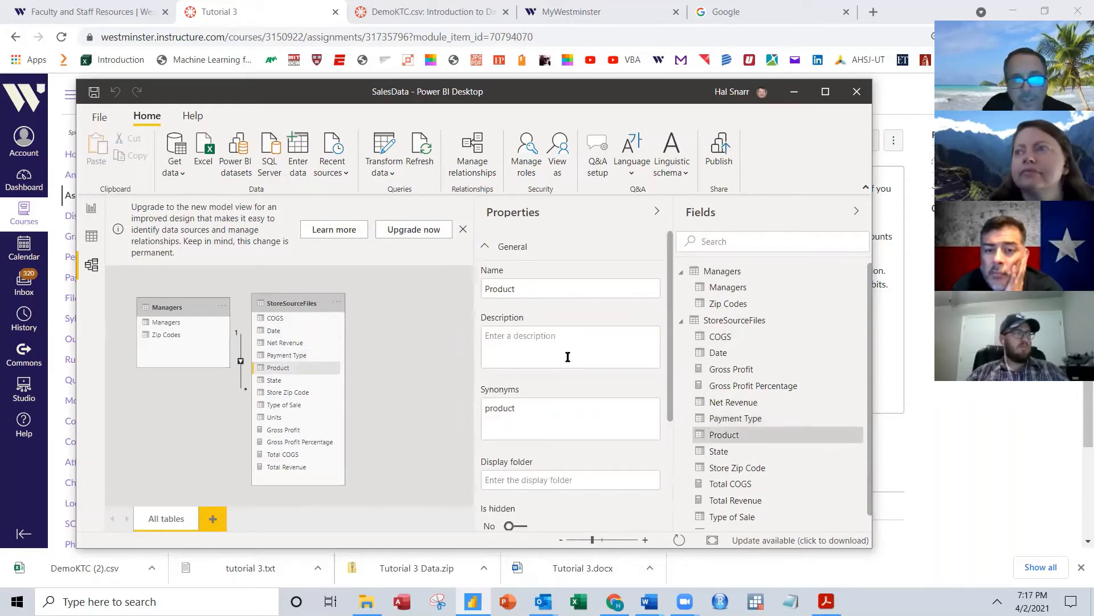
scroll(568, 356, "down", 3)
left_click(277, 380)
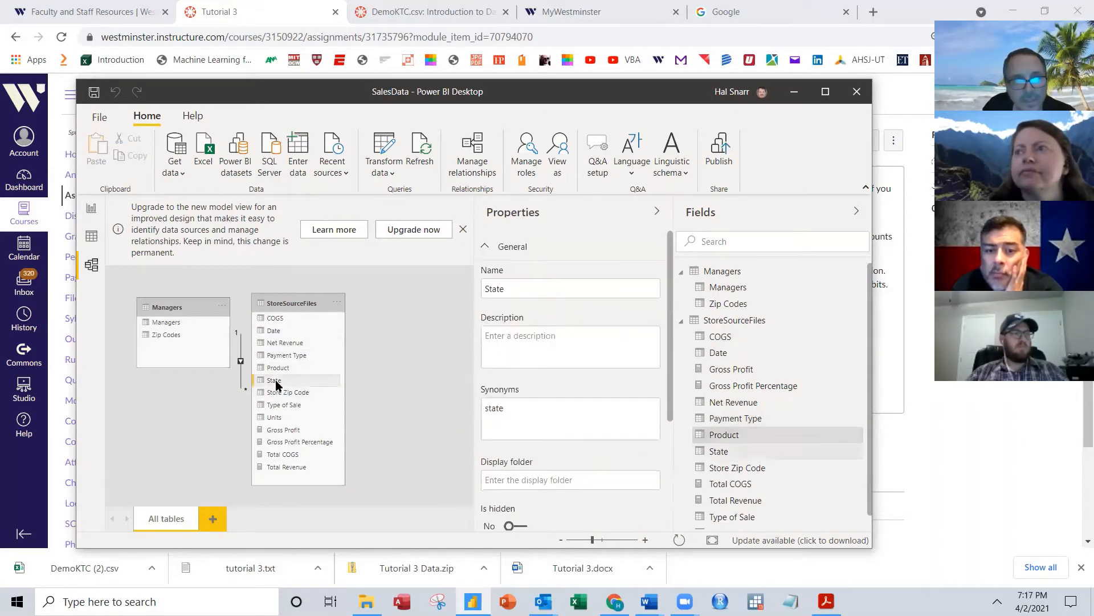
scroll(531, 393, "down", 3)
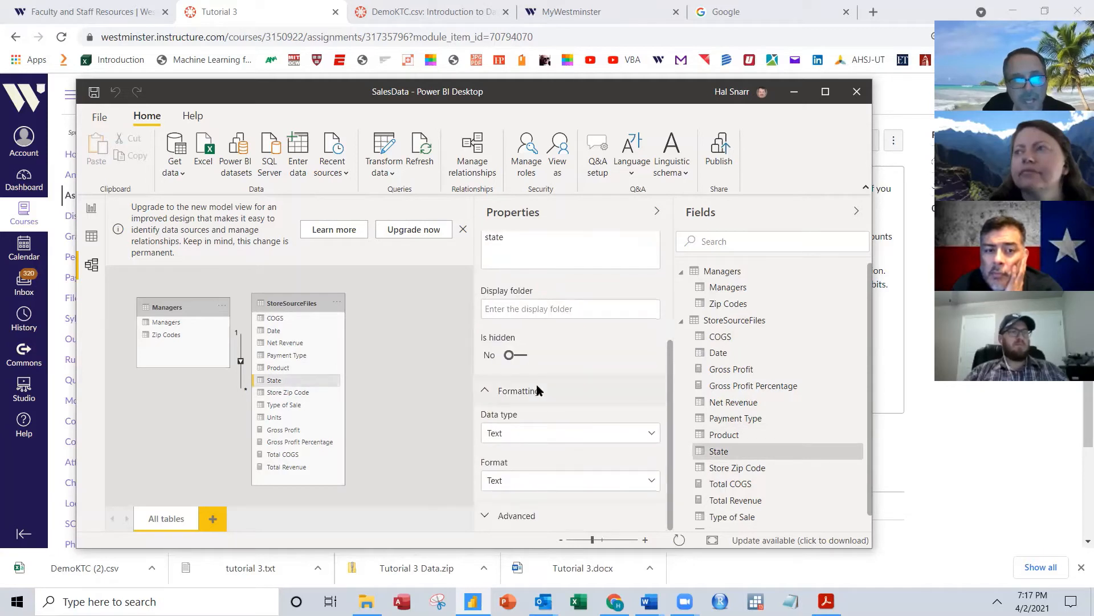
left_click(292, 392)
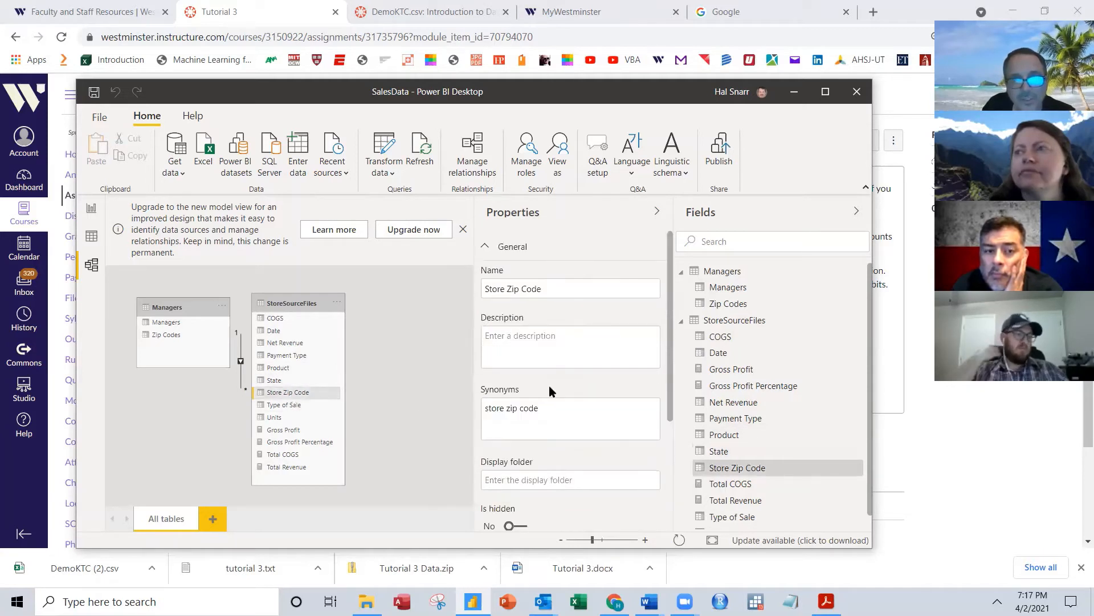
scroll(549, 388, "down", 3)
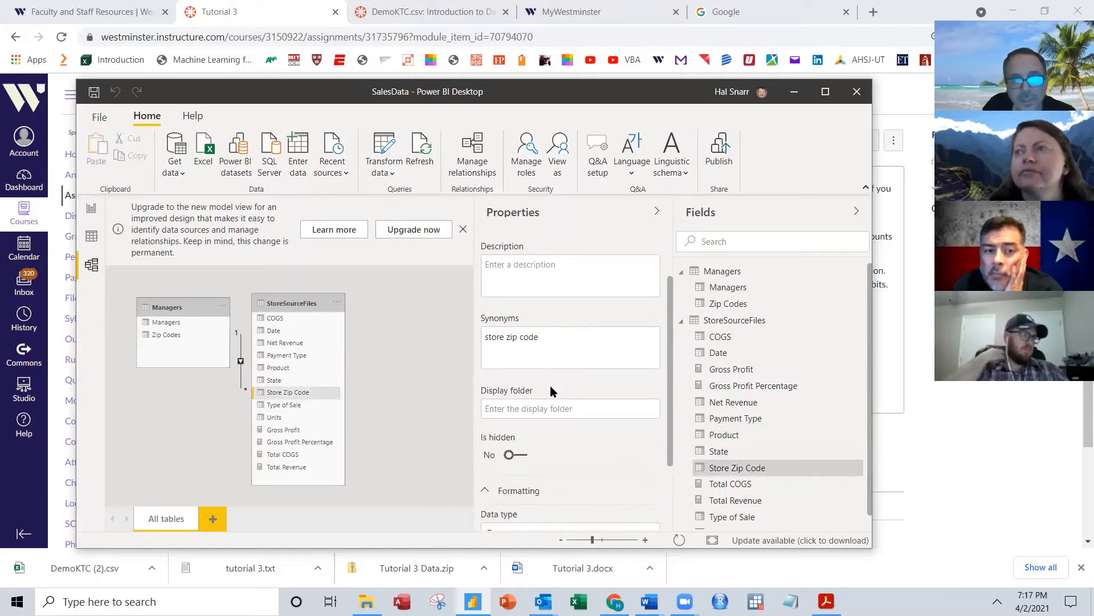
left_click(279, 405)
scroll(573, 398, "down", 3)
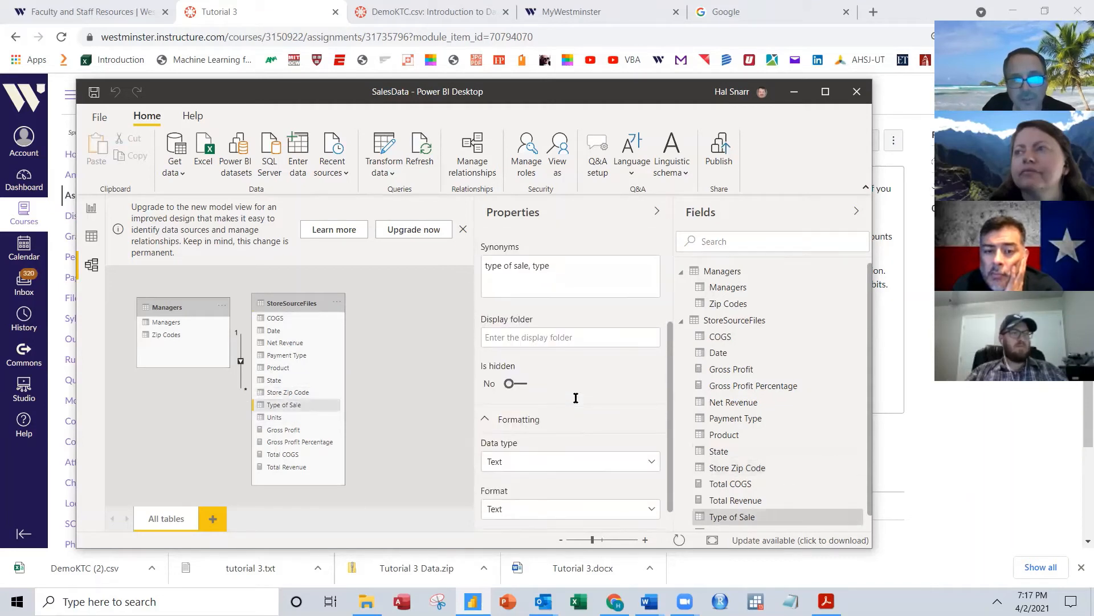
left_click(279, 418)
scroll(568, 410, "down", 5)
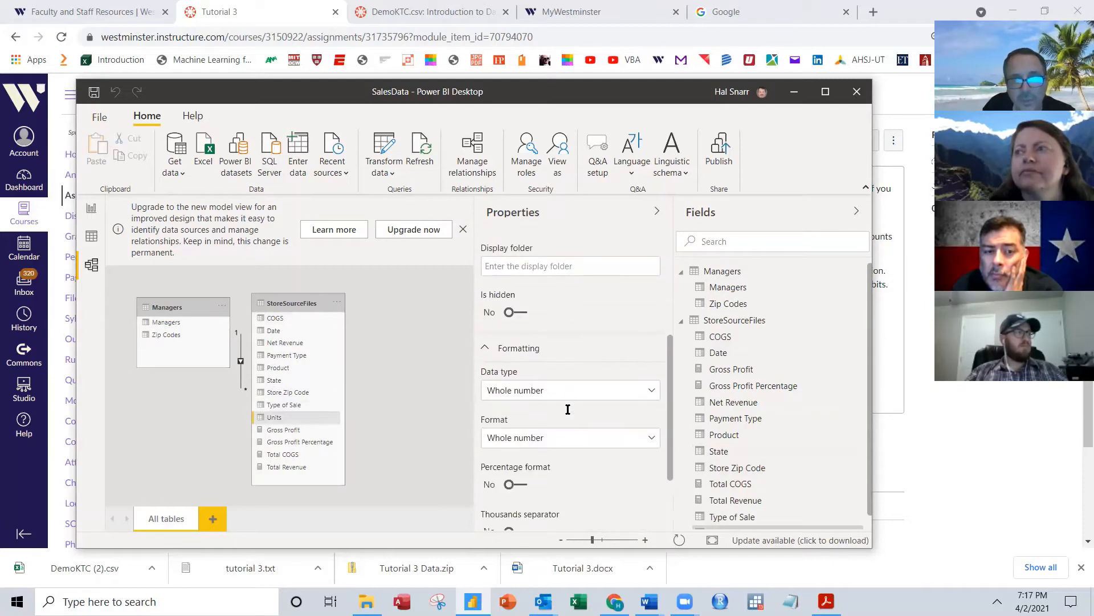
left_click(290, 430)
scroll(589, 427, "down", 8)
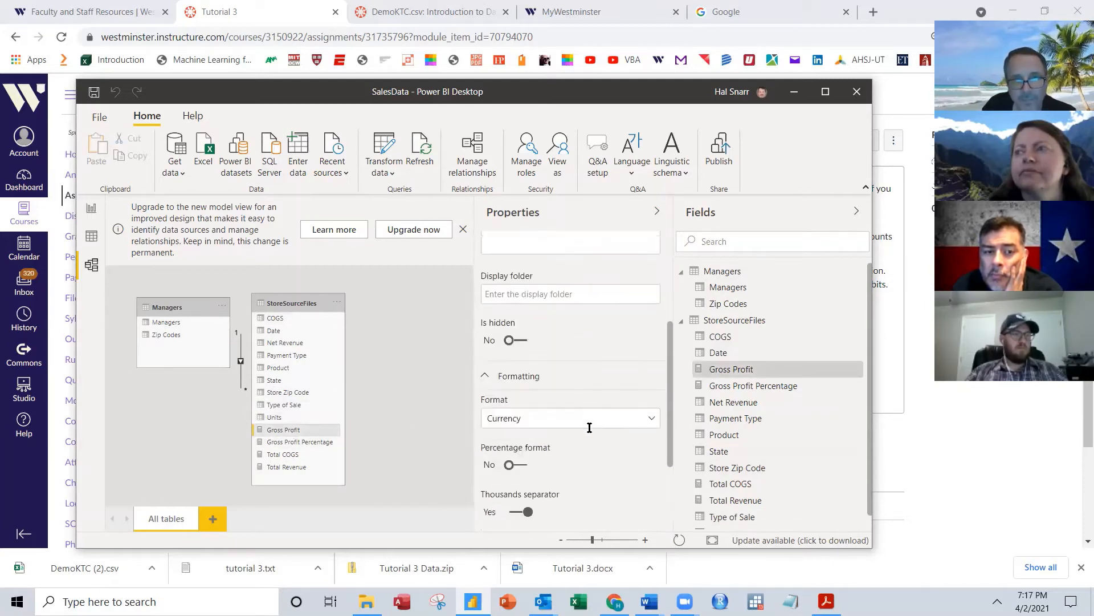
Step: Set the format of the Gross Profit Percentage measure to Percentage
left_click(298, 443)
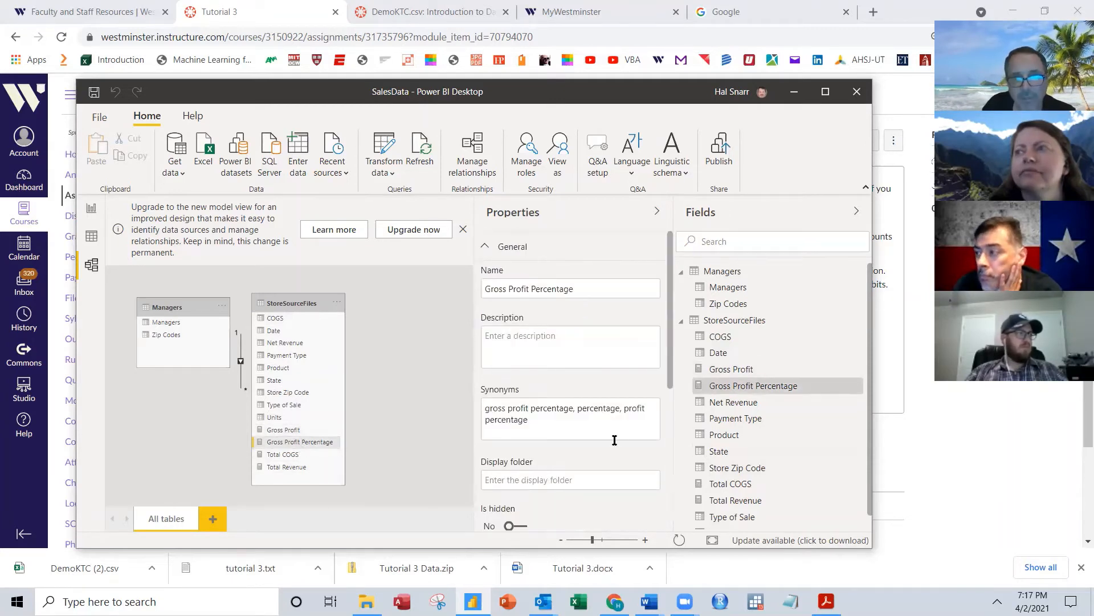
scroll(625, 433, "down", 1)
scroll(625, 433, "down", 4)
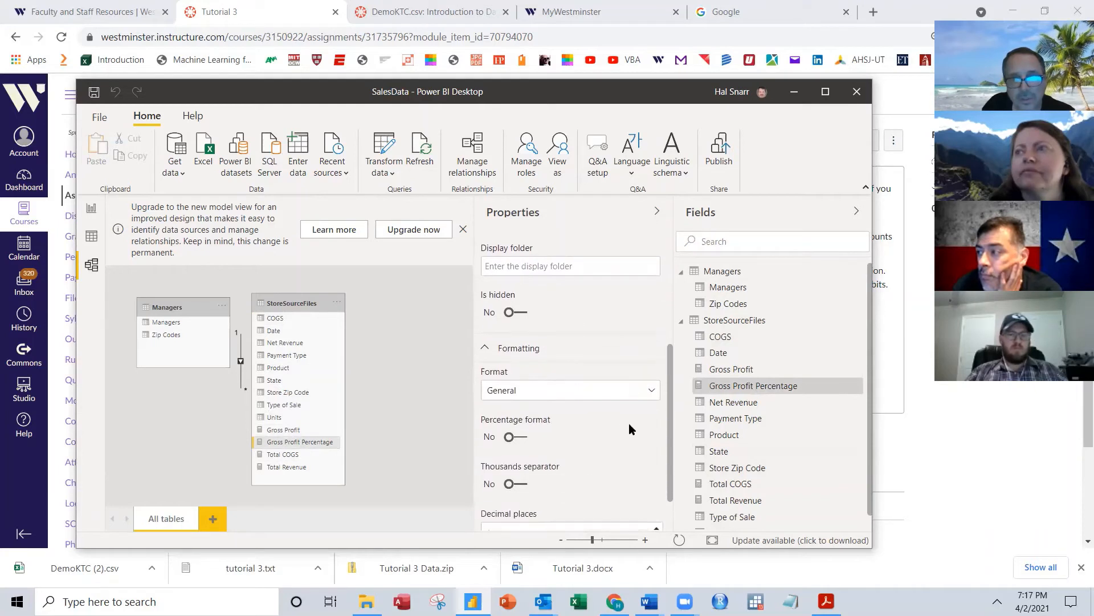
left_click(653, 391)
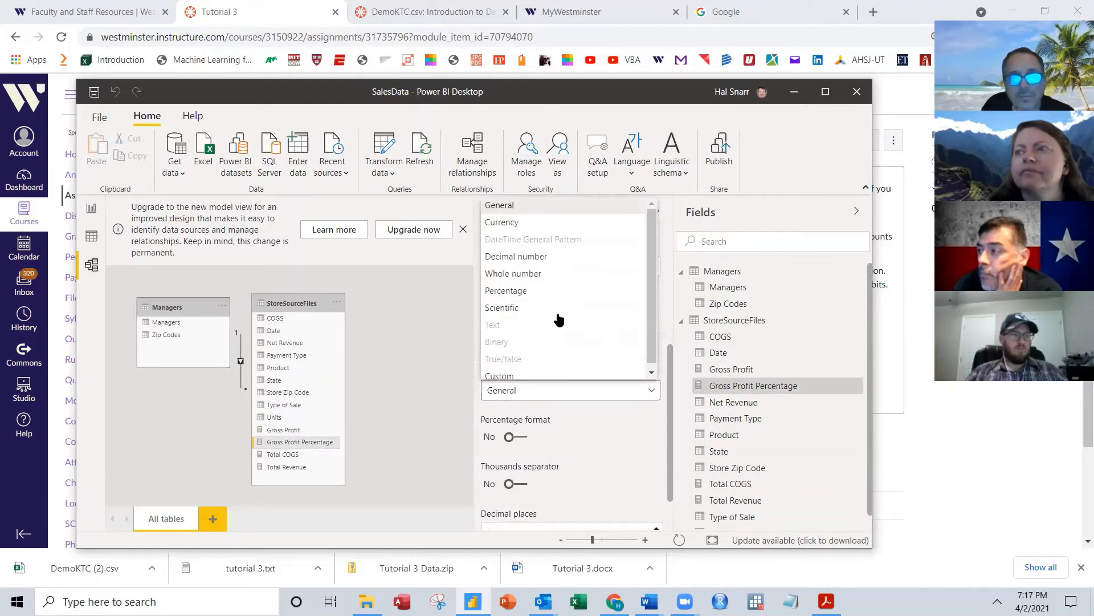
left_click(515, 290)
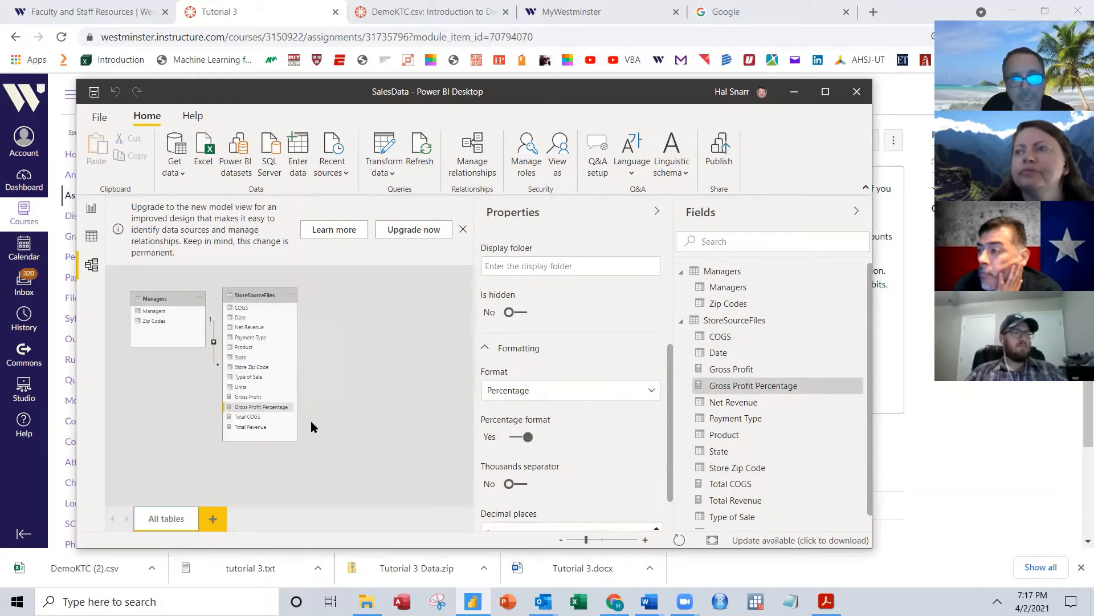
Step: Increase the number of decimal places in the Total COGS measure's currency format
left_click(248, 417)
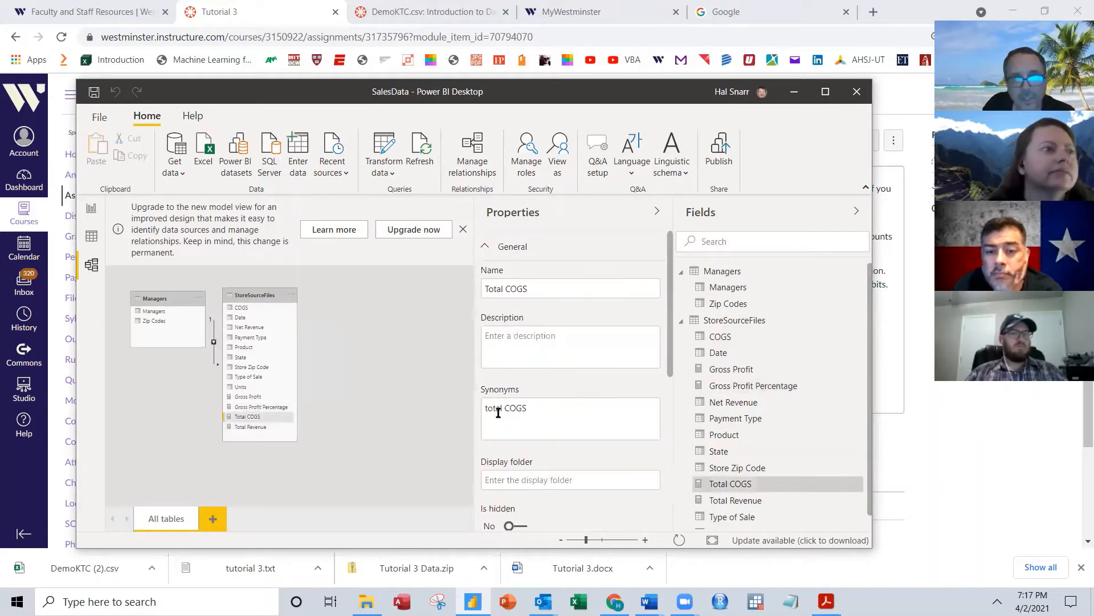
scroll(570, 416, "down", 5)
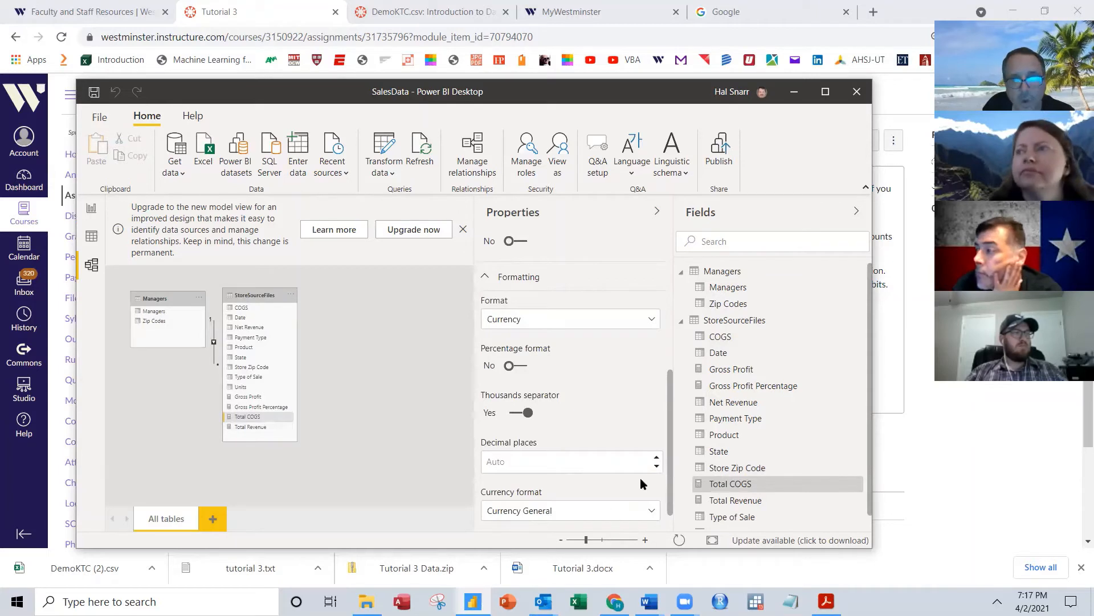
left_click(658, 459)
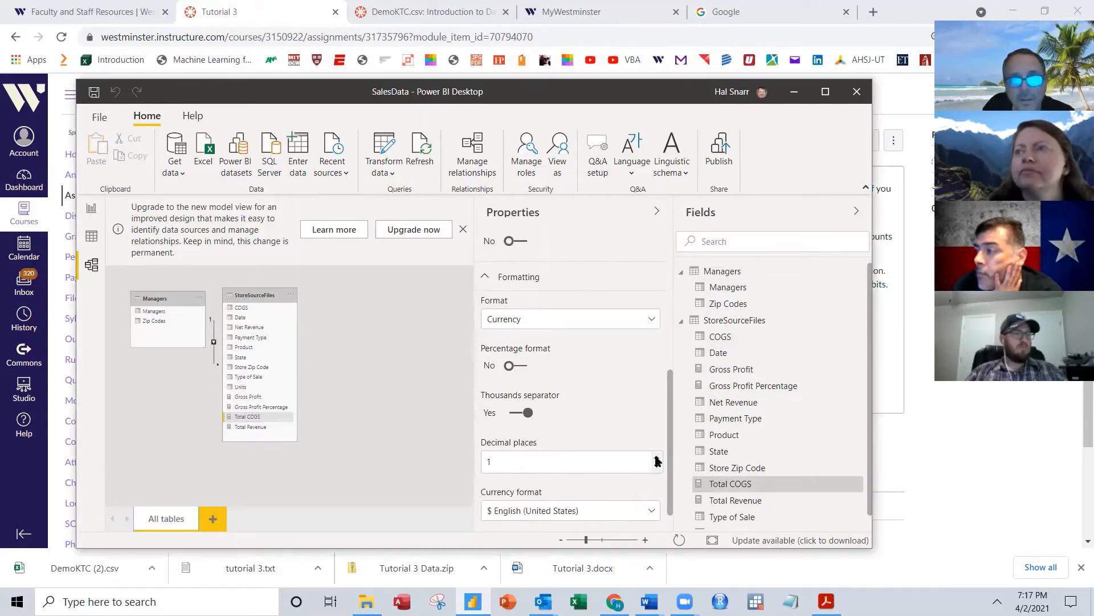
left_click(657, 459)
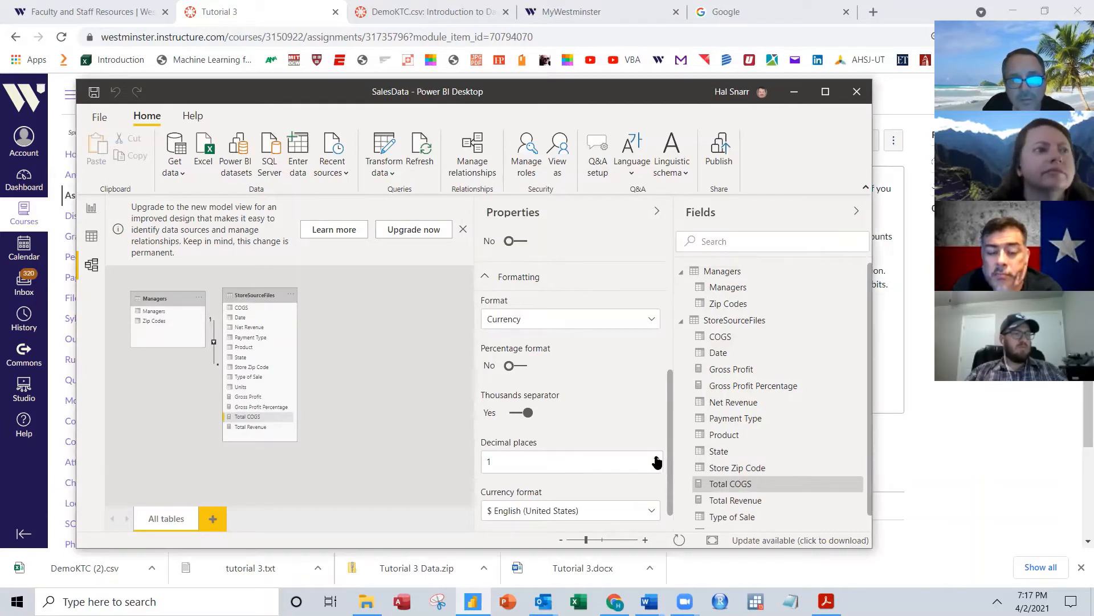
Step: Set the Total Revenue measure's currency format to 2 decimal places
left_click(257, 428)
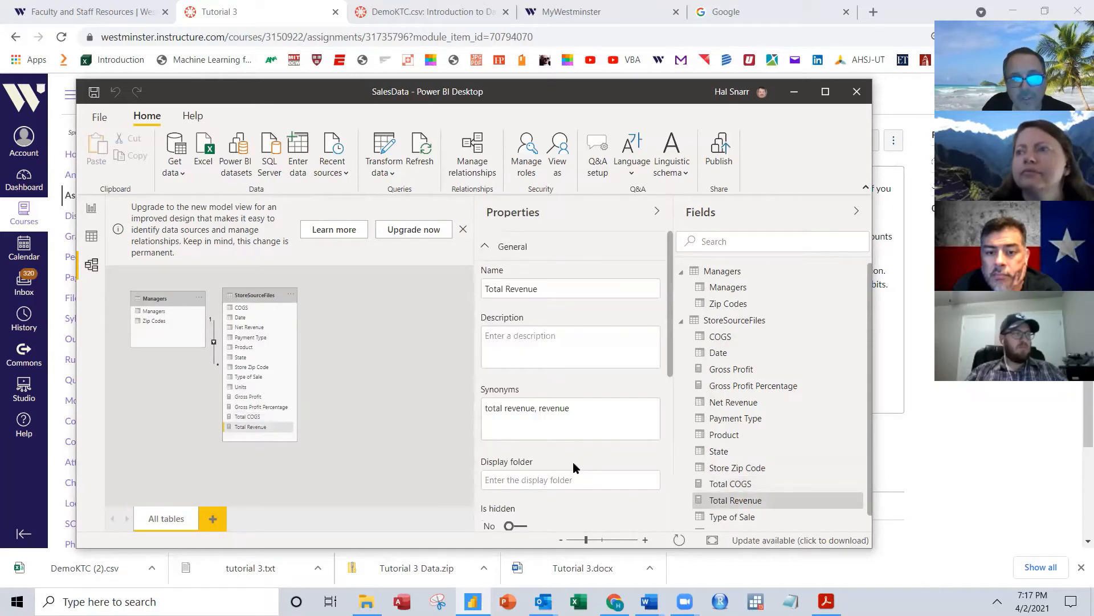
scroll(573, 462, "down", 5)
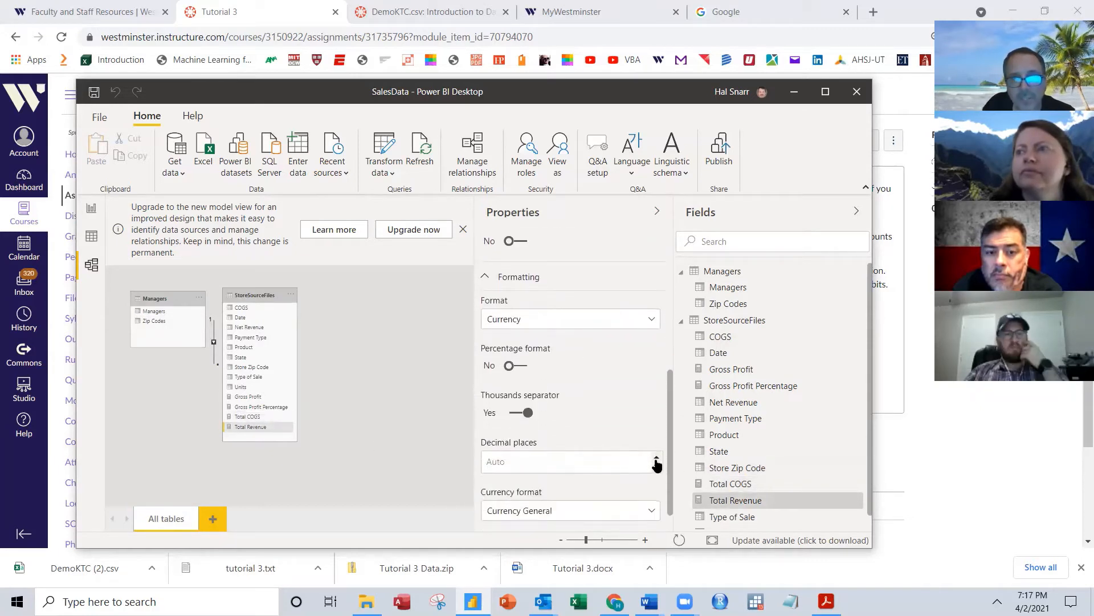
left_click(656, 457)
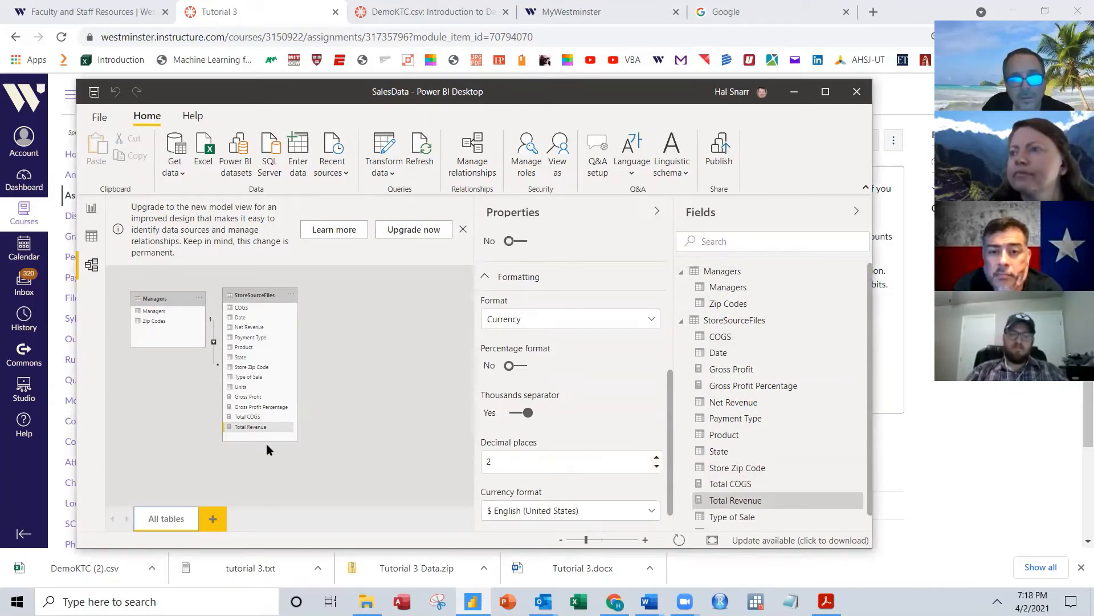
Step: Set the COGS field's currency format to 2 decimal places
left_click(249, 307)
scroll(598, 405, "down", 5)
scroll(562, 411, "down", 2)
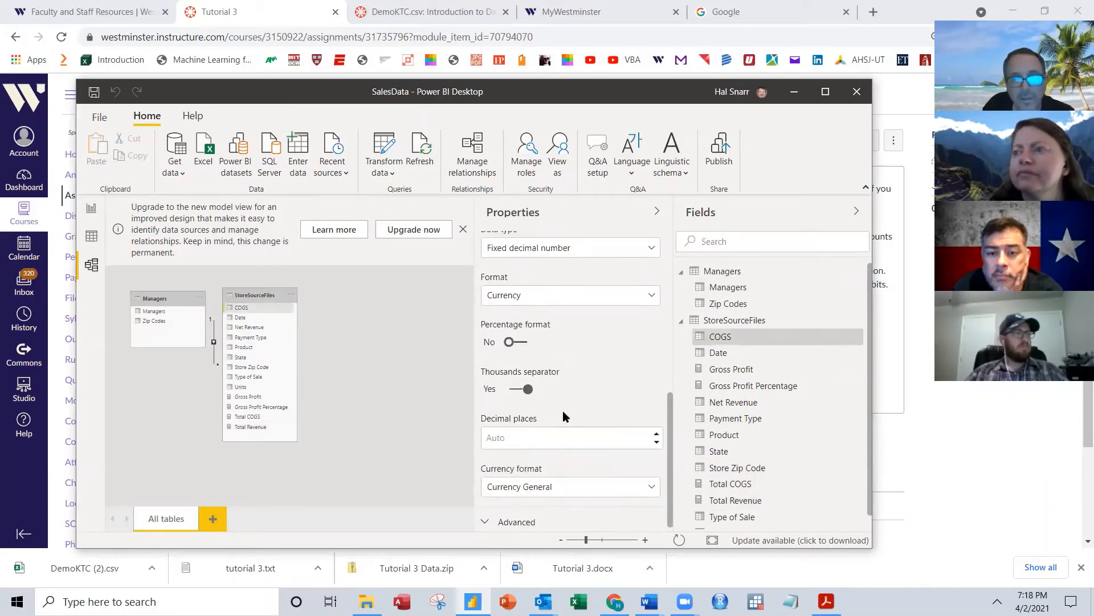
left_click(657, 427)
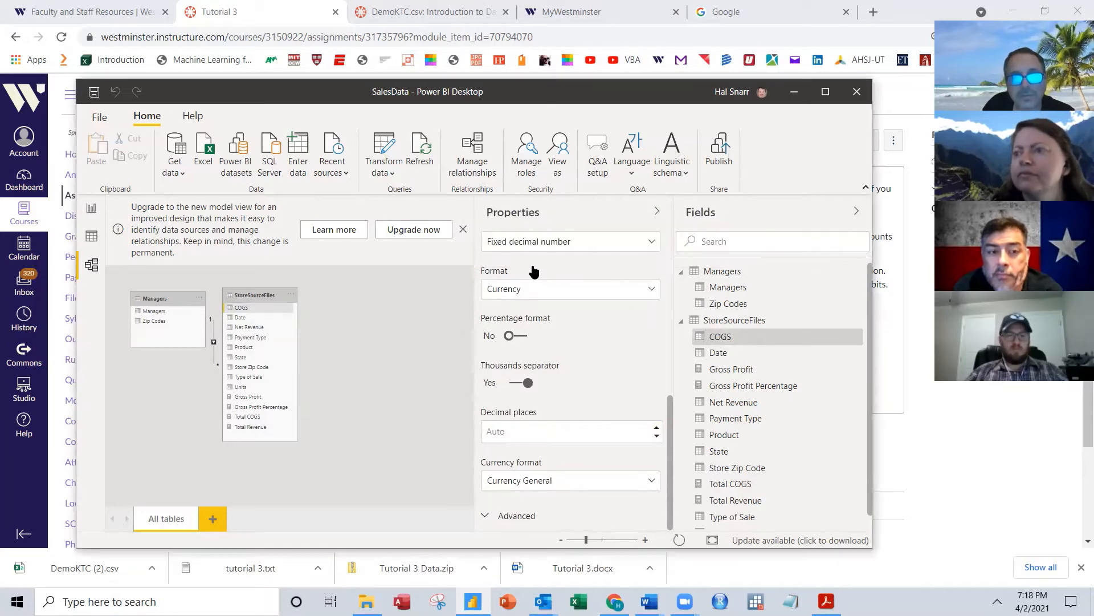
left_click(656, 428)
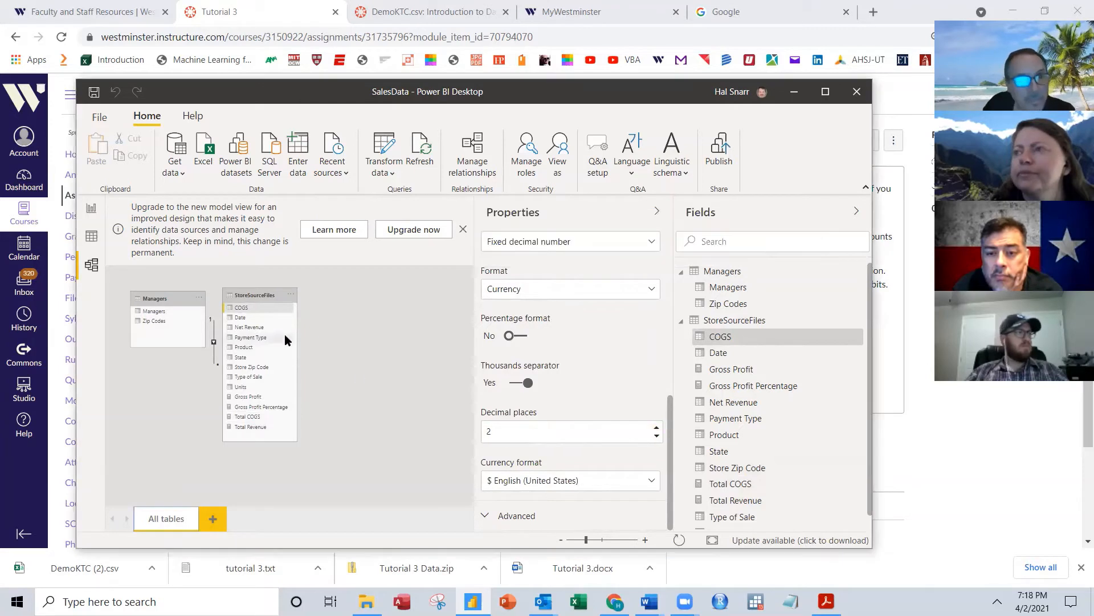
Step: Set the Net Revenue field's currency format to 2 decimal places
left_click(251, 329)
scroll(606, 435, "down", 6)
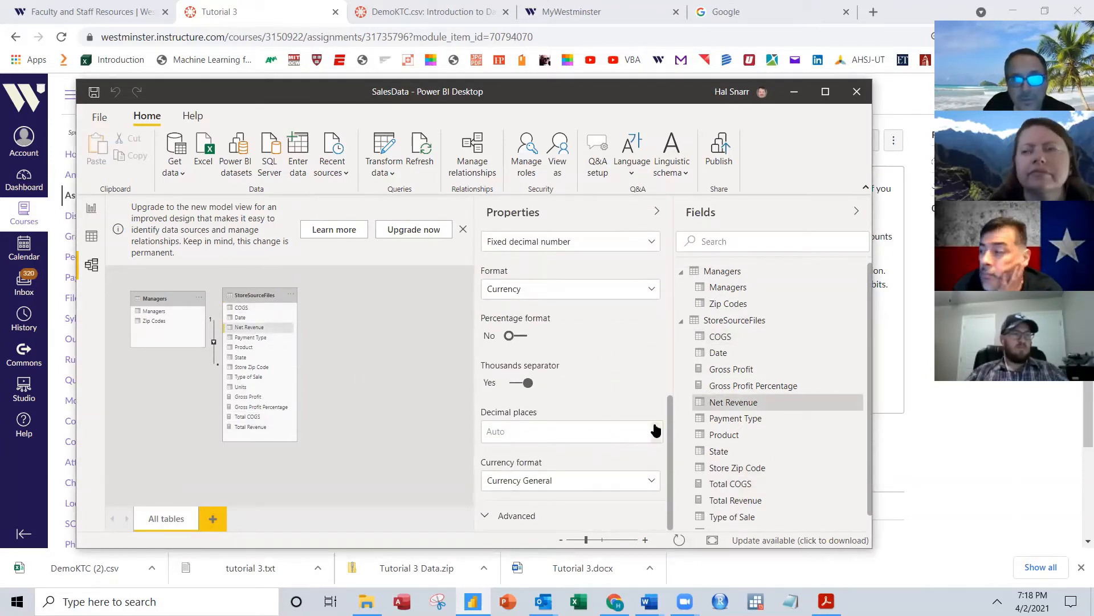
left_click(658, 426)
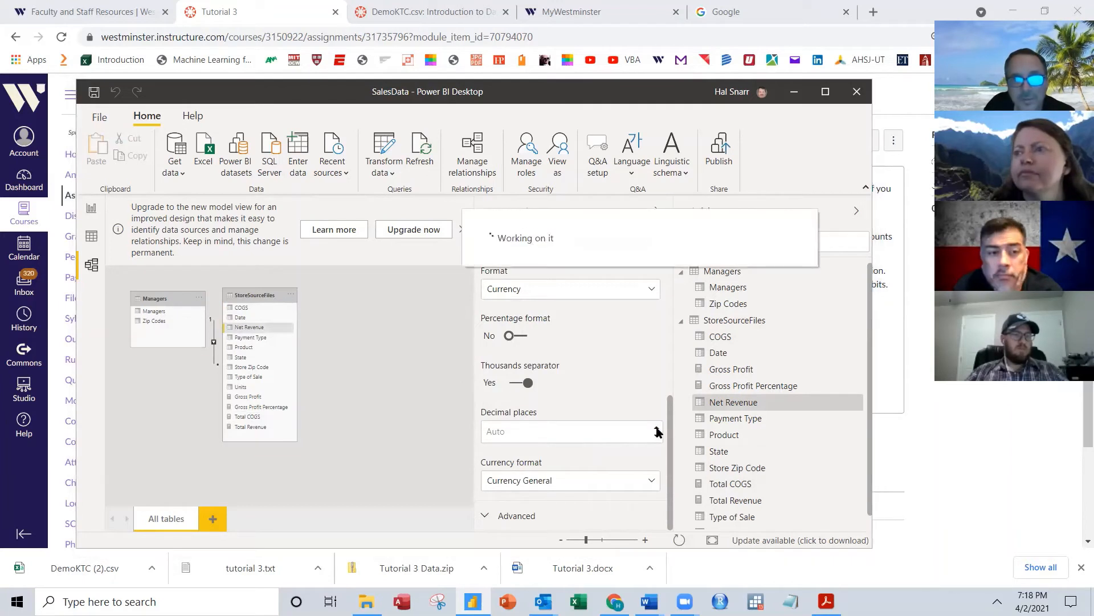
left_click(658, 428)
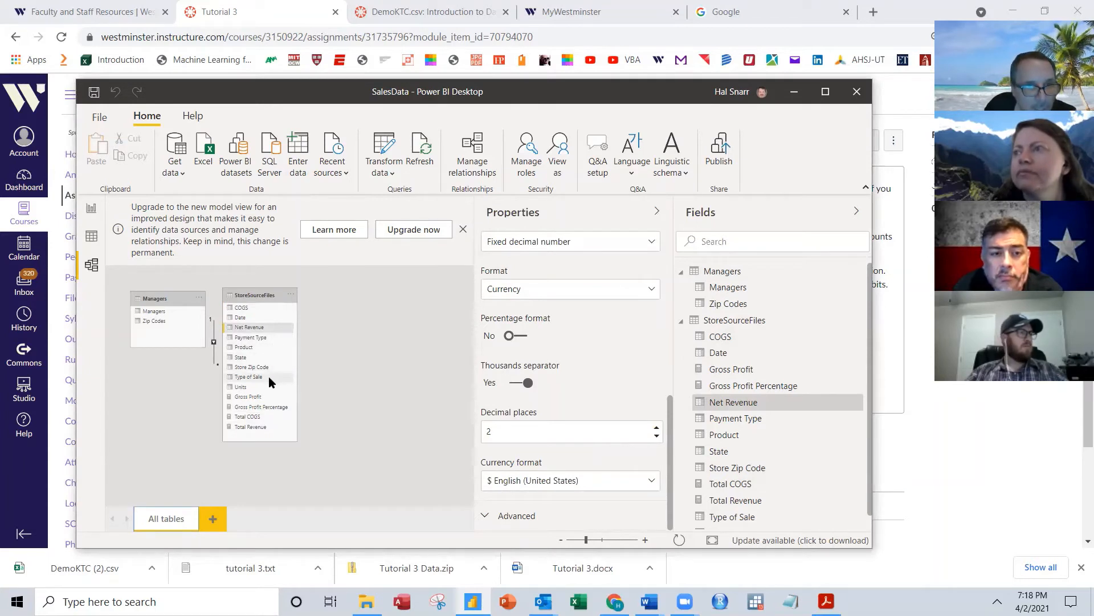
Step: Set the Gross Profit measure's currency format to 2 decimal places
left_click(266, 396)
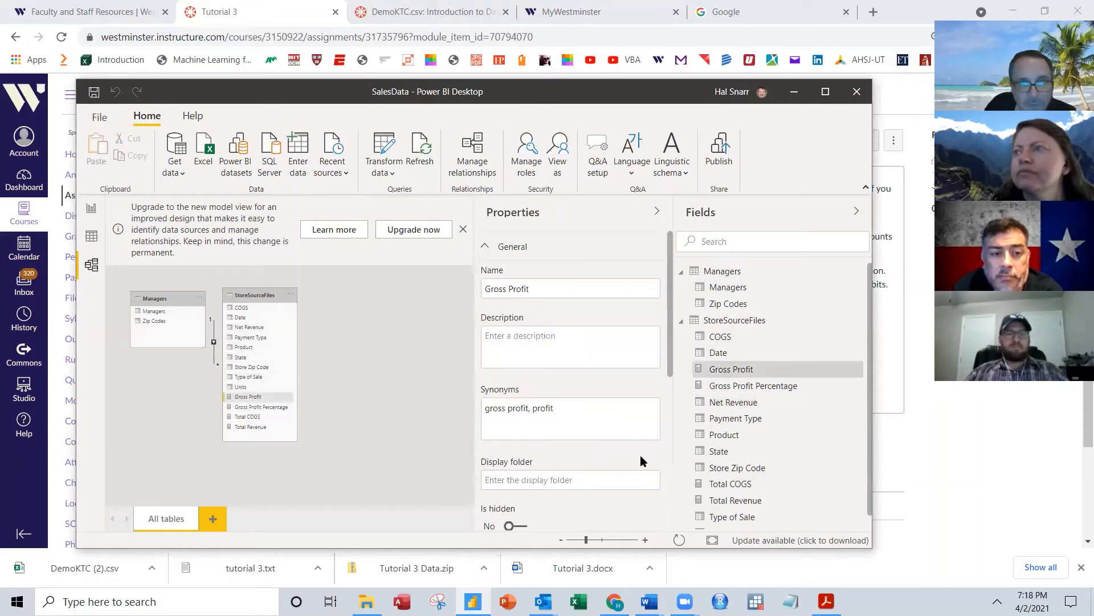
scroll(627, 455, "down", 3)
scroll(611, 460, "down", 2)
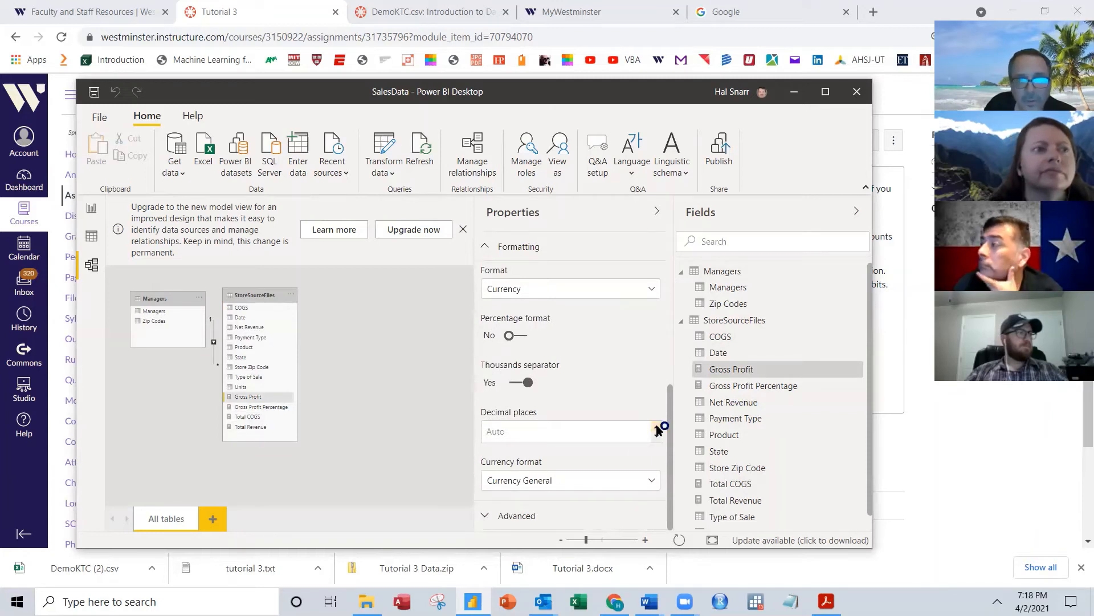
left_click(657, 429)
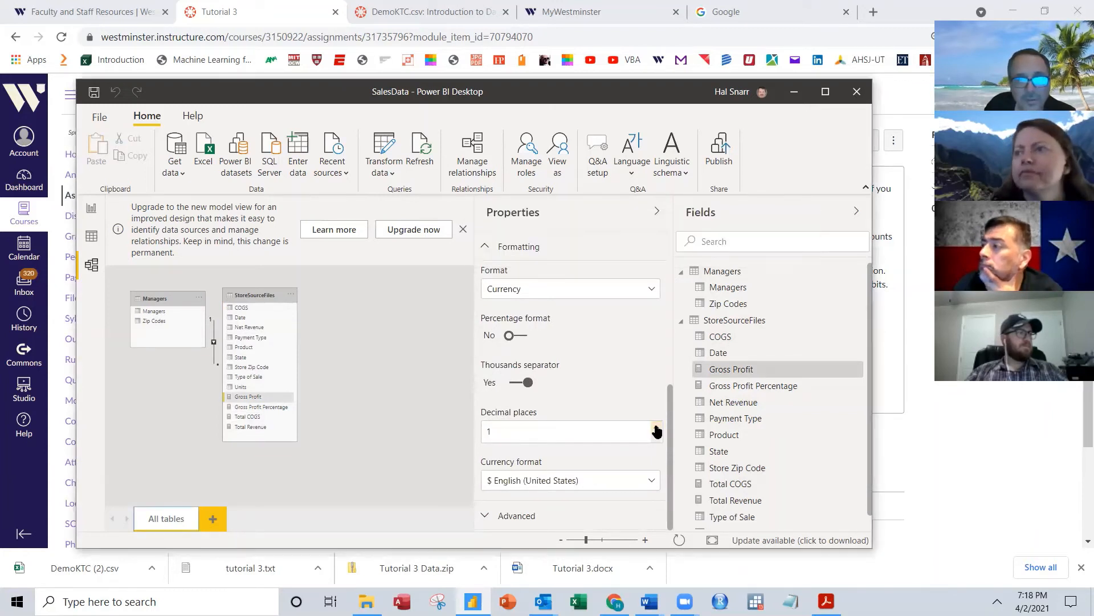
left_click(657, 429)
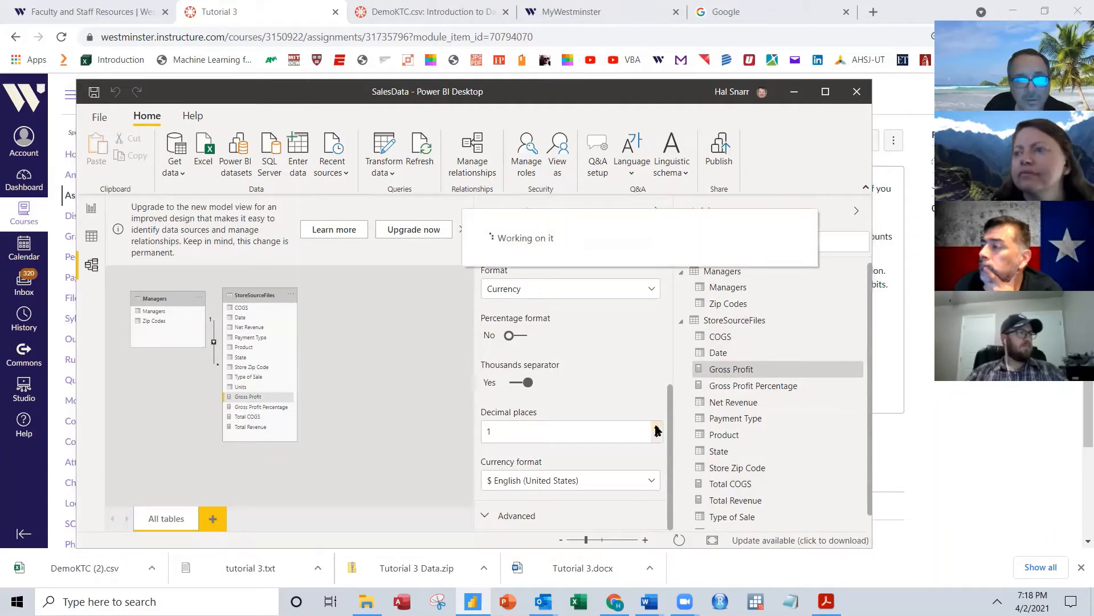
Step: Check the format settings of the Gross Profit Percentage, Total COGS and Total Revenue measures
left_click(259, 407)
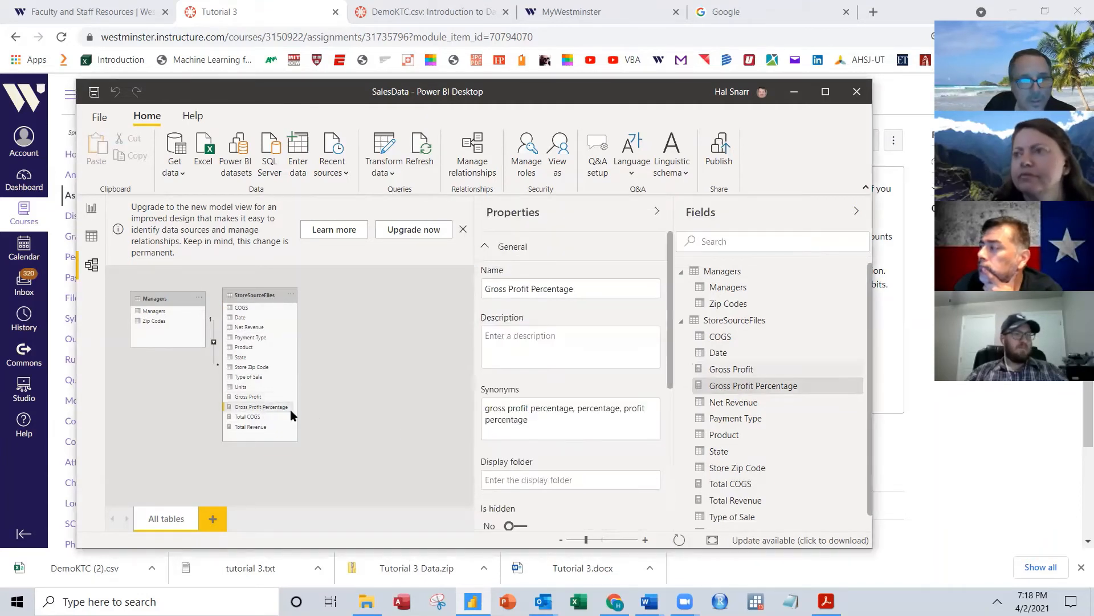
scroll(591, 450, "down", 4)
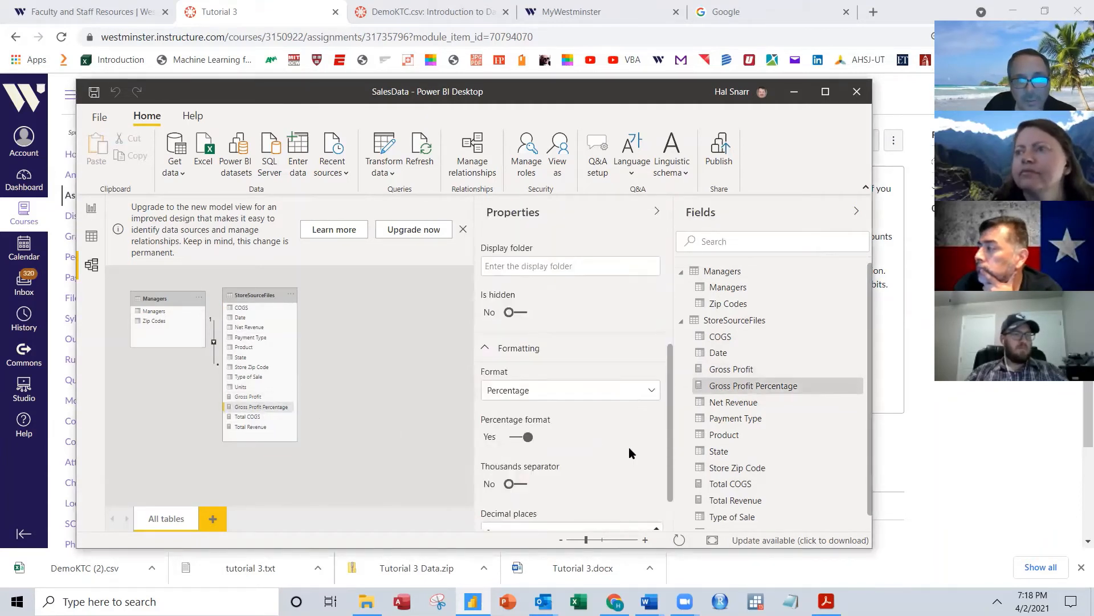
scroll(628, 447, "down", 1)
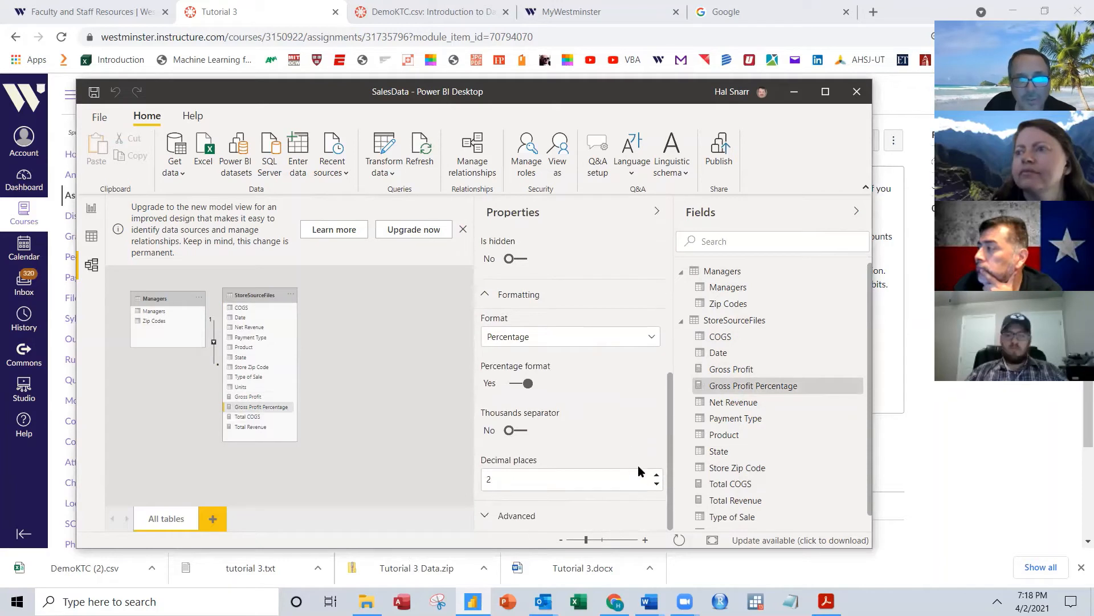
left_click(248, 416)
scroll(553, 418, "down", 5)
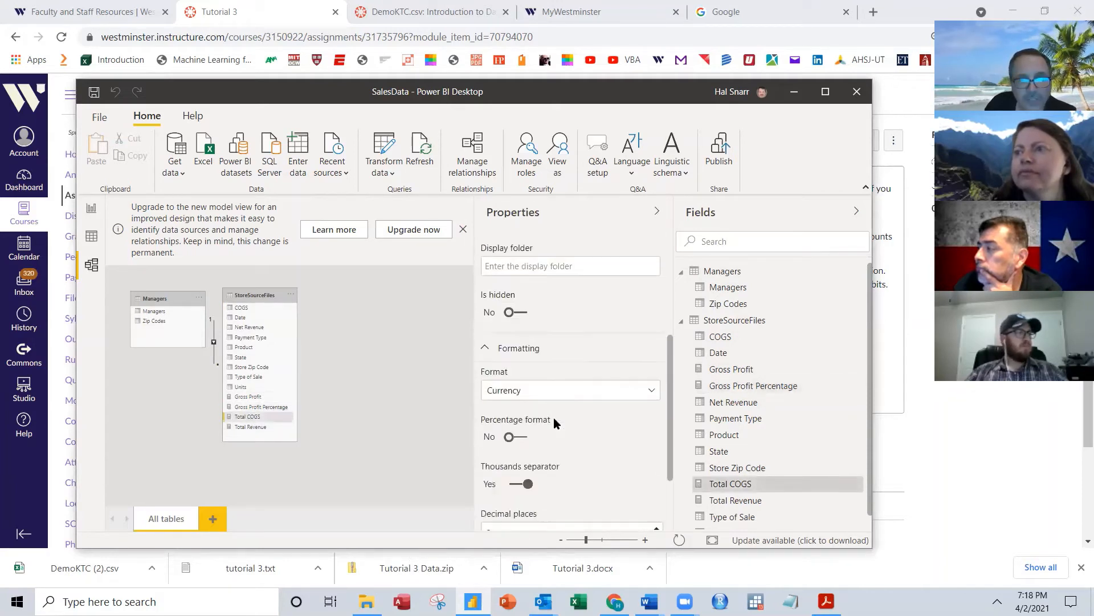
left_click(251, 428)
scroll(586, 399, "down", 5)
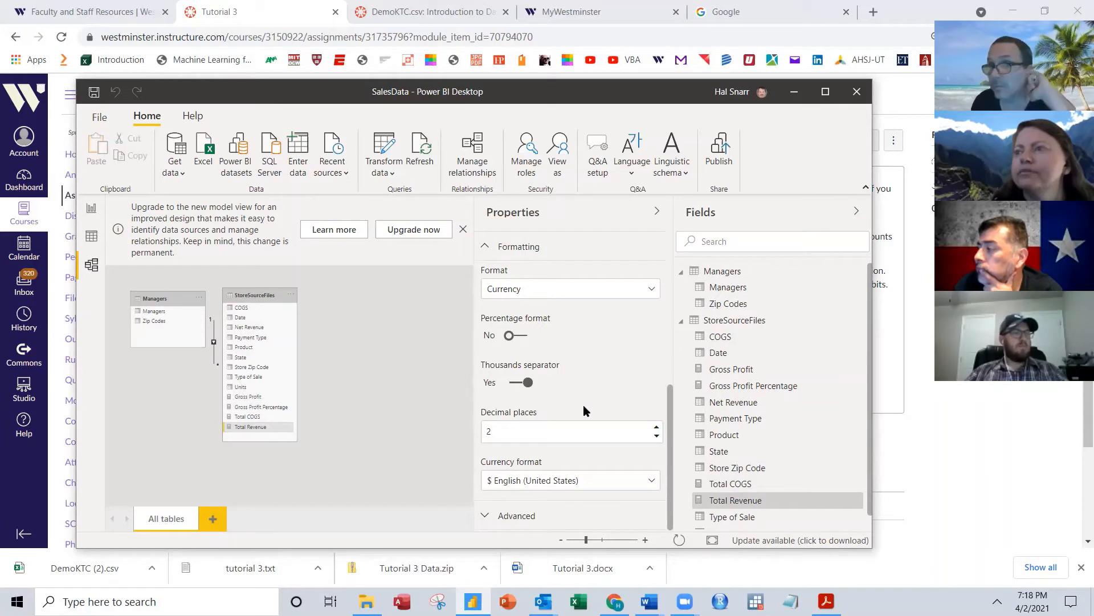
Step: Check the data type and format of the Managers and Zip Codes fields in the Managers table
left_click(153, 311)
scroll(542, 380, "down", 2)
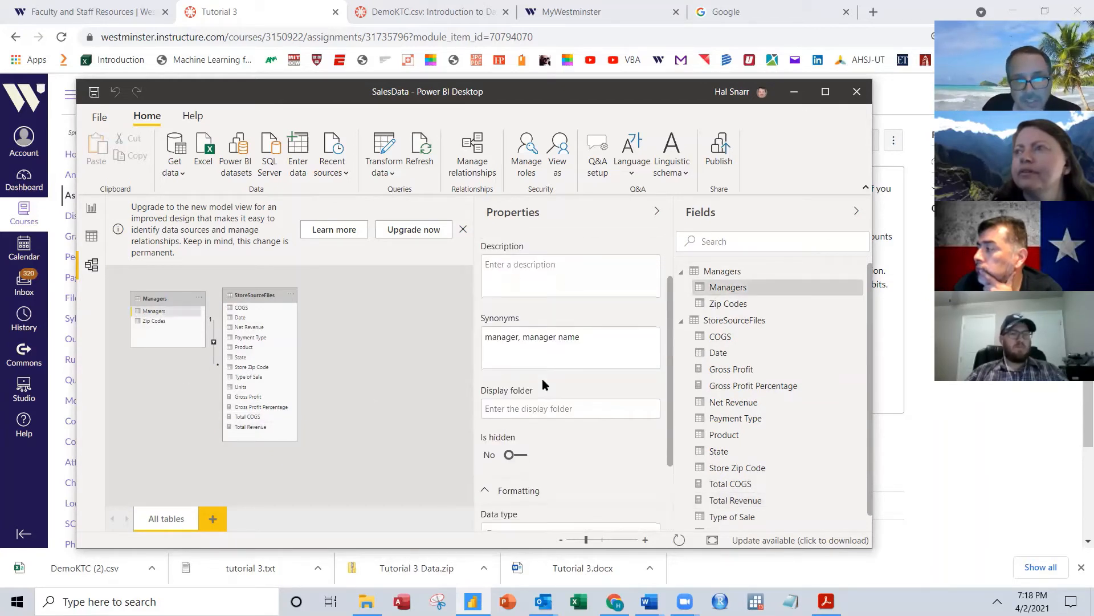
scroll(542, 378, "down", 2)
left_click(155, 323)
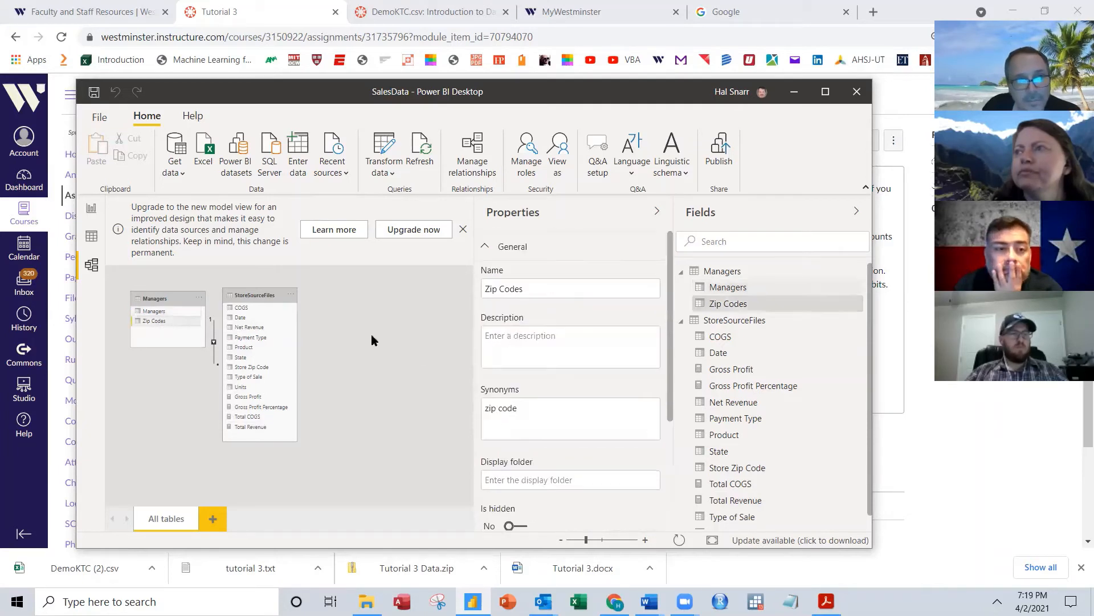
scroll(555, 372, "down", 5)
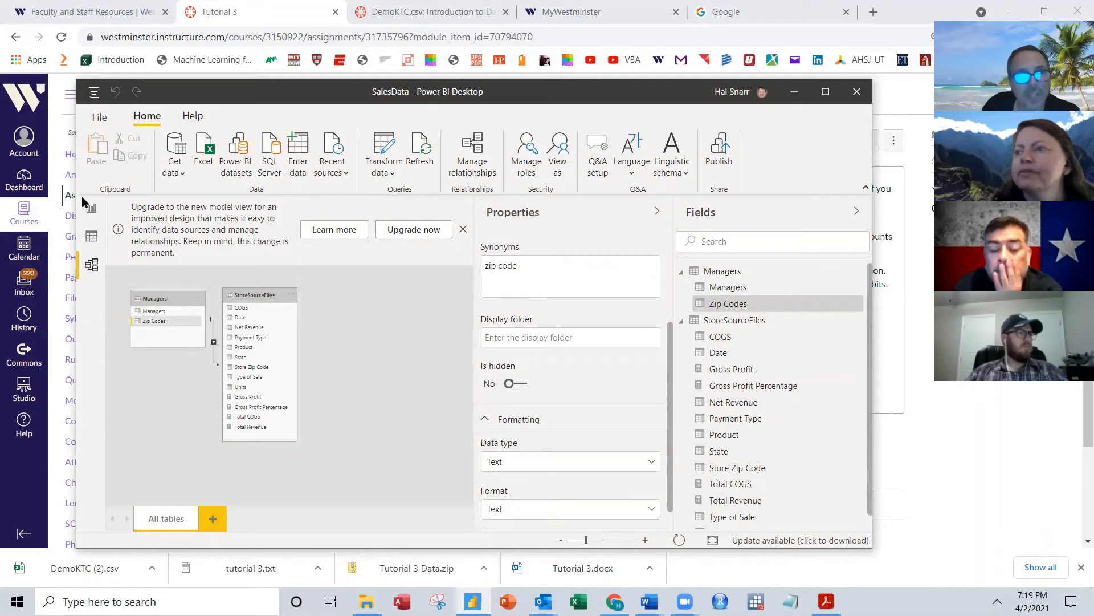
left_click(364, 344)
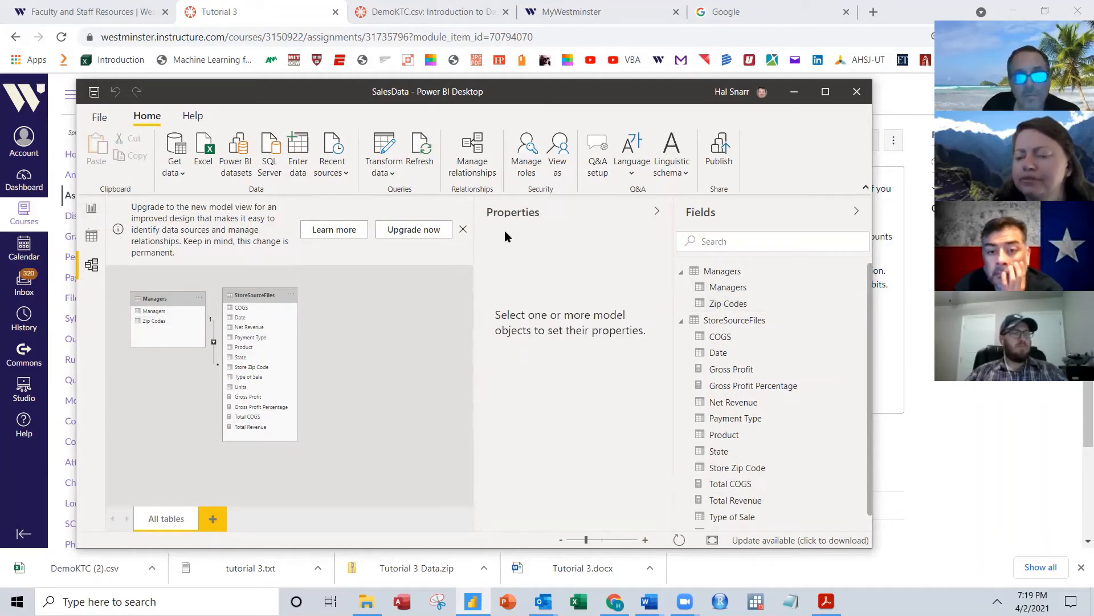
Step: Dismiss the model view upgrade notice, and space the Managers and StoreSourceFiles tables apart with both boxes shortened to fit their fields
left_click(463, 228)
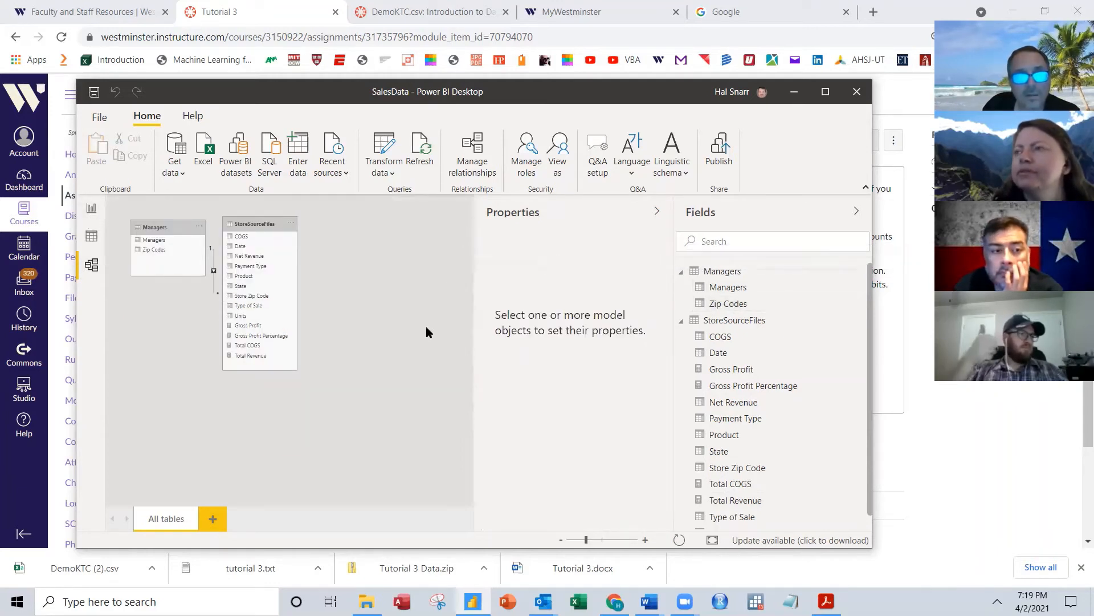
left_click(602, 539)
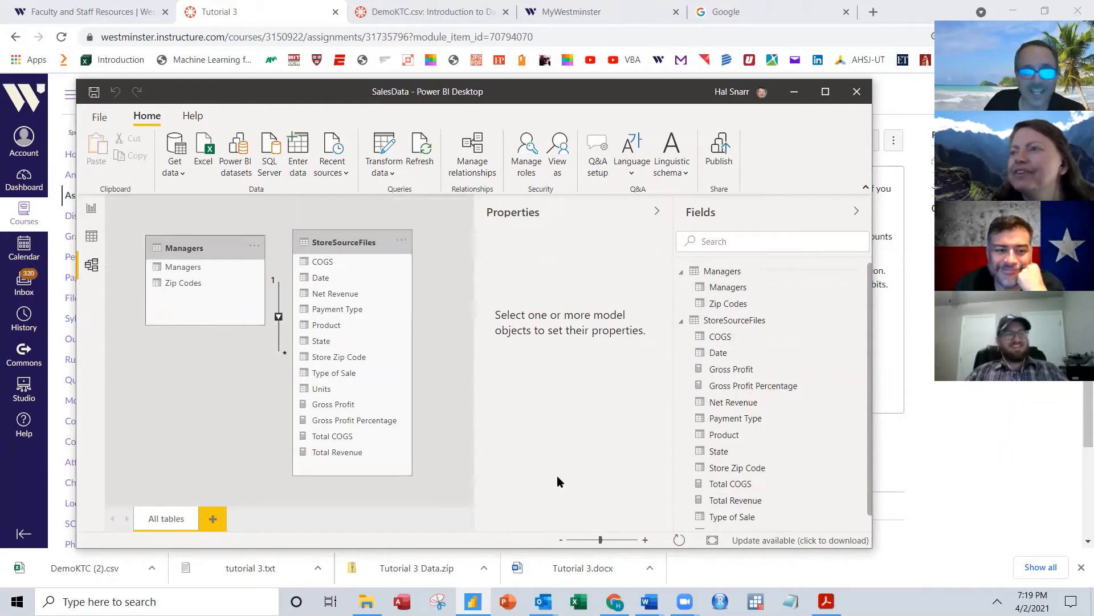
left_click_drag(359, 240, 382, 240)
left_click_drag(227, 242, 202, 261)
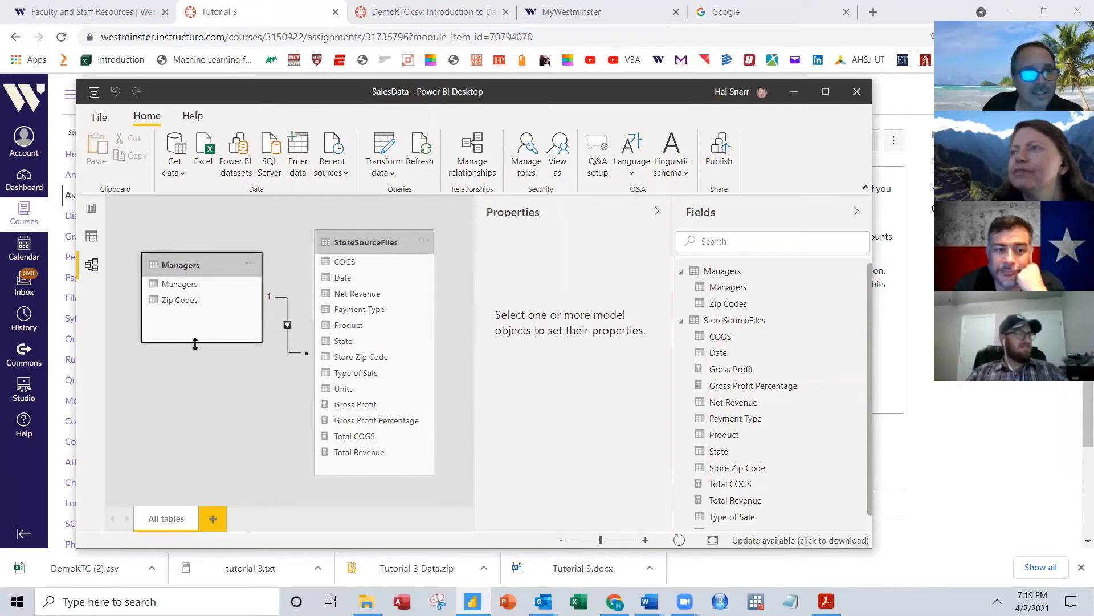
left_click_drag(195, 345, 196, 312)
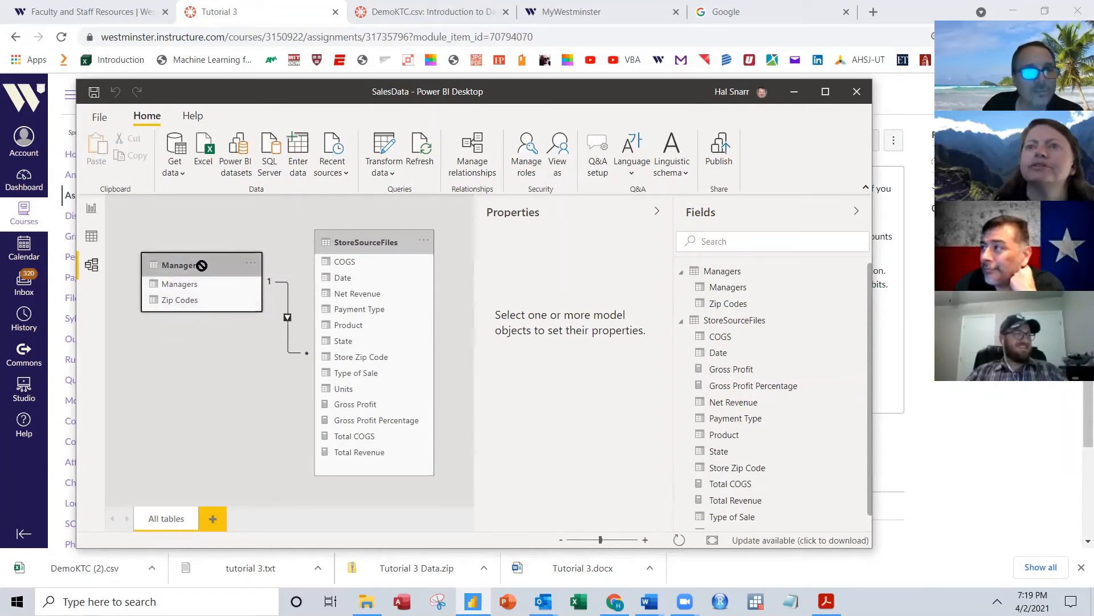
left_click_drag(202, 265, 202, 267)
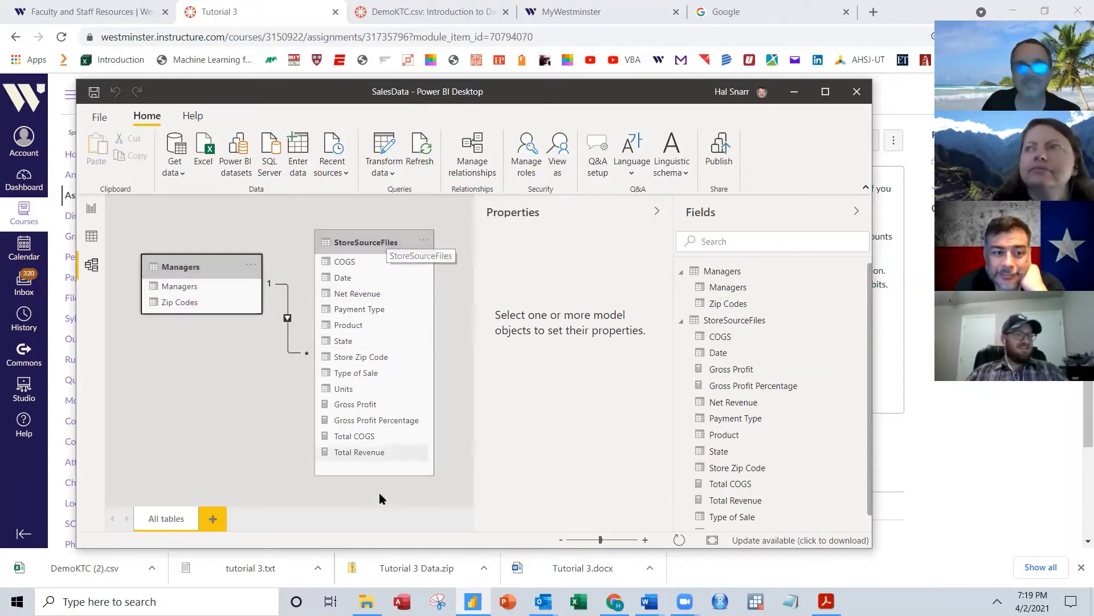
left_click_drag(391, 475, 391, 467)
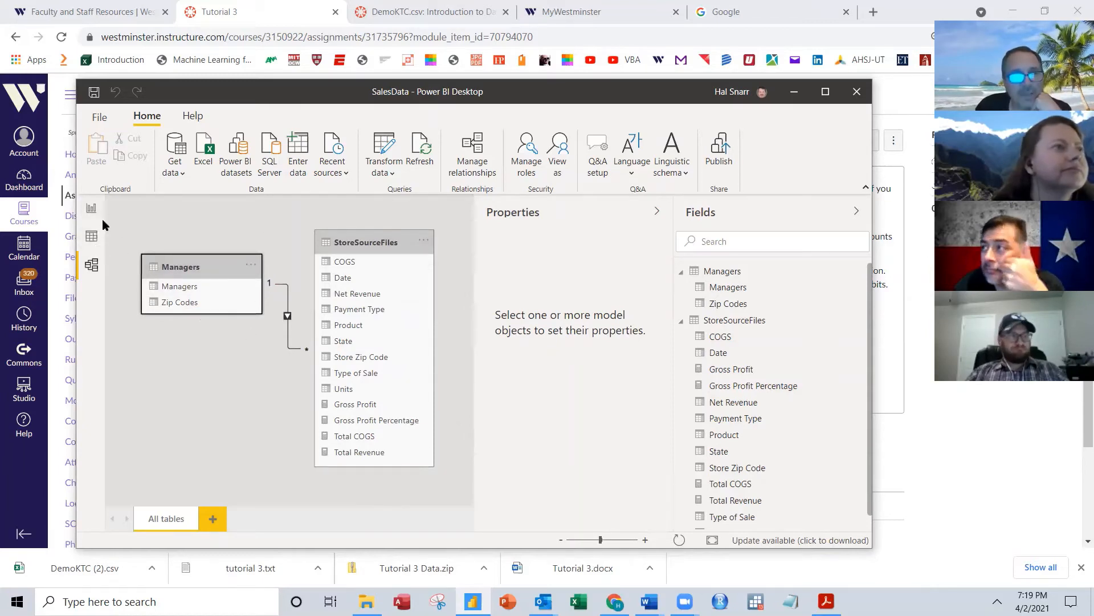
Step: Open the report canvas in a maximized window and expand the Managers table in the field list
left_click(93, 237)
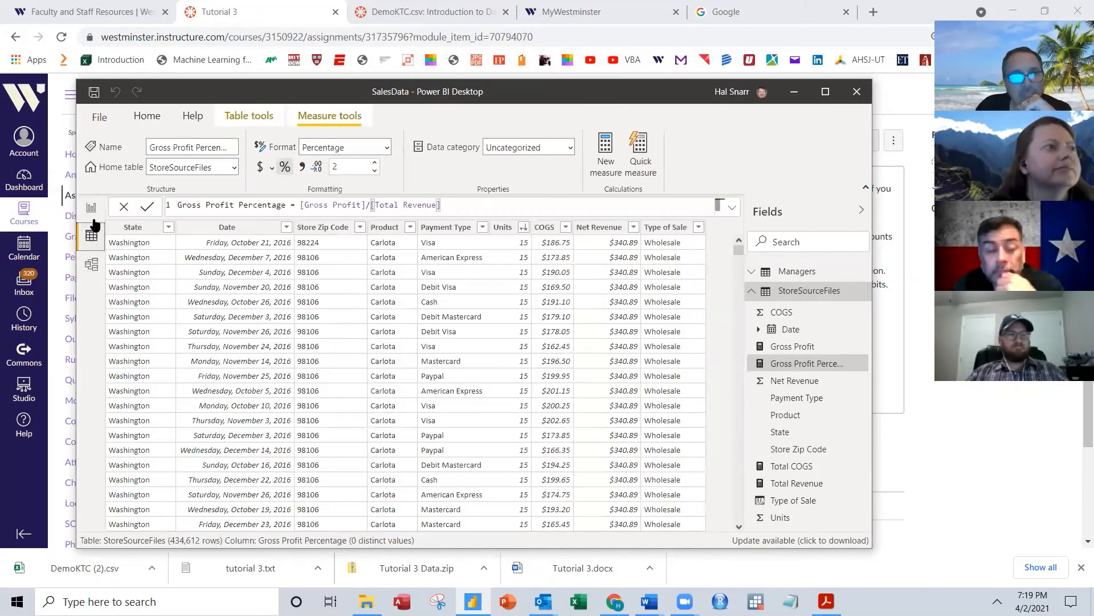
left_click(93, 211)
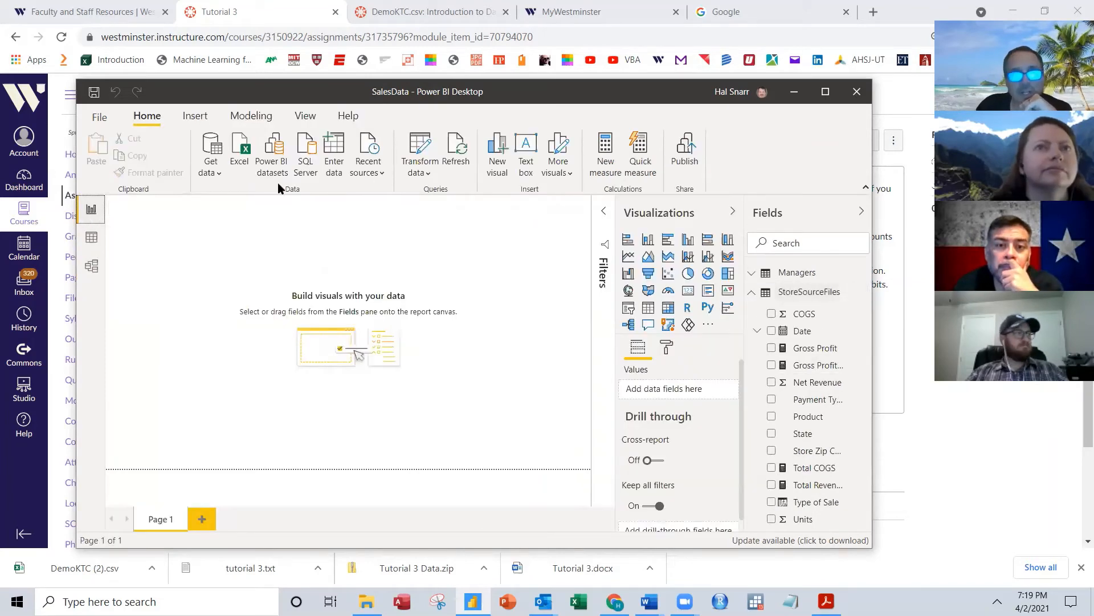
left_click(825, 93)
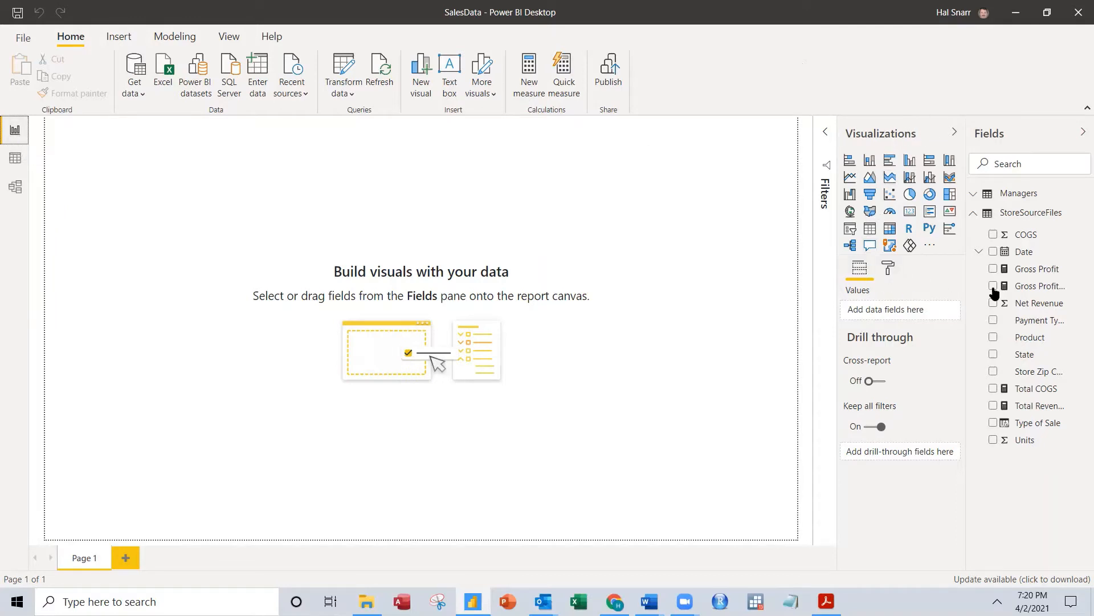
left_click(974, 192)
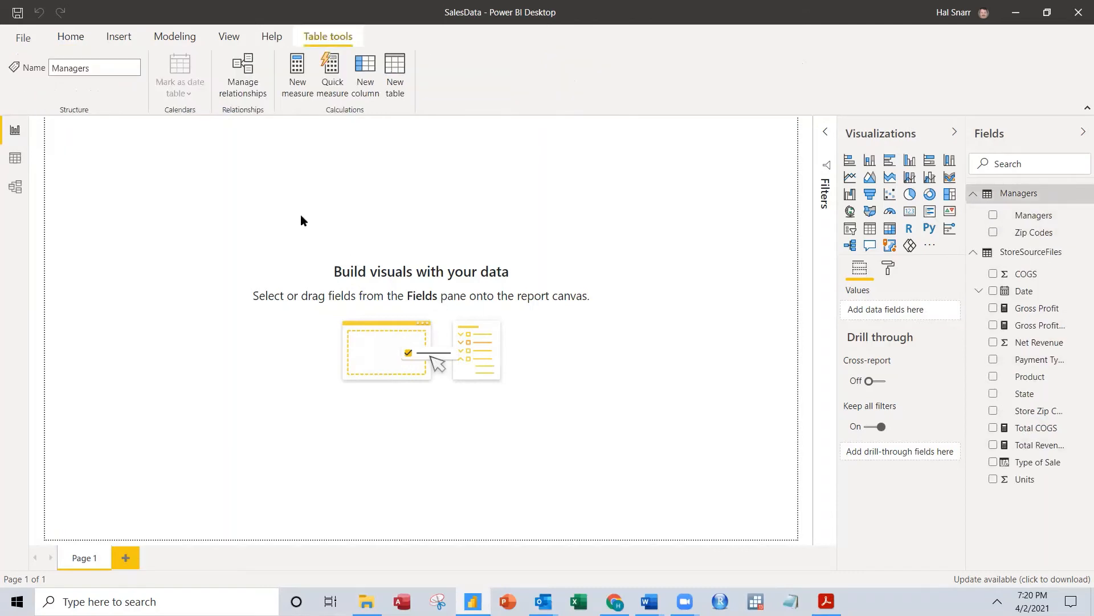
left_click(337, 202)
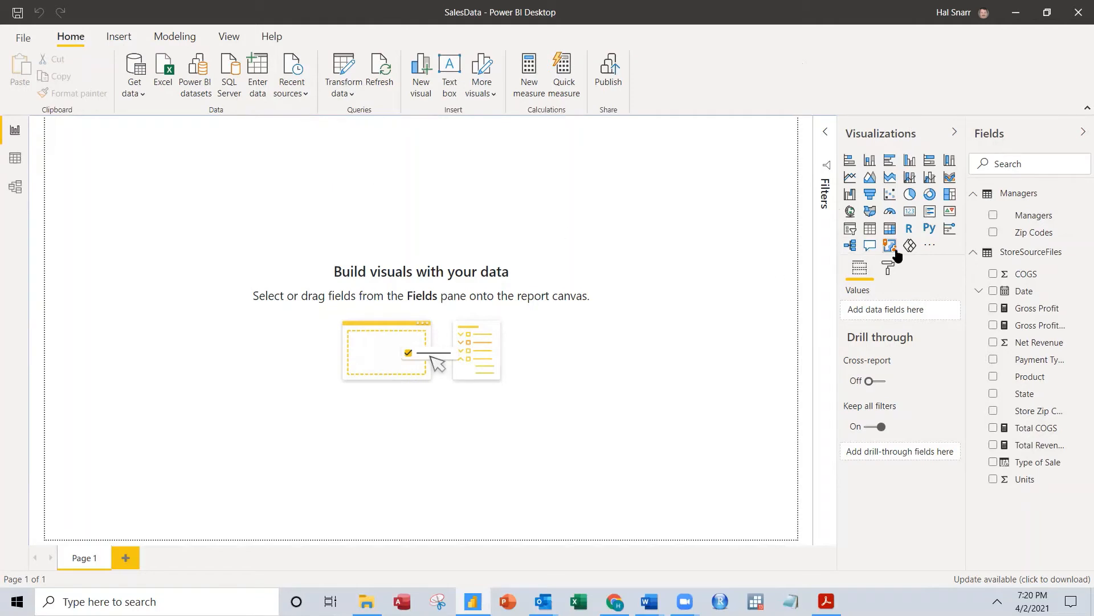
Step: Add a map visual to the report page, with Zip Codes from Managers as location and Gross Profit as bubble size
left_click(850, 213)
left_click_drag(177, 259, 253, 310)
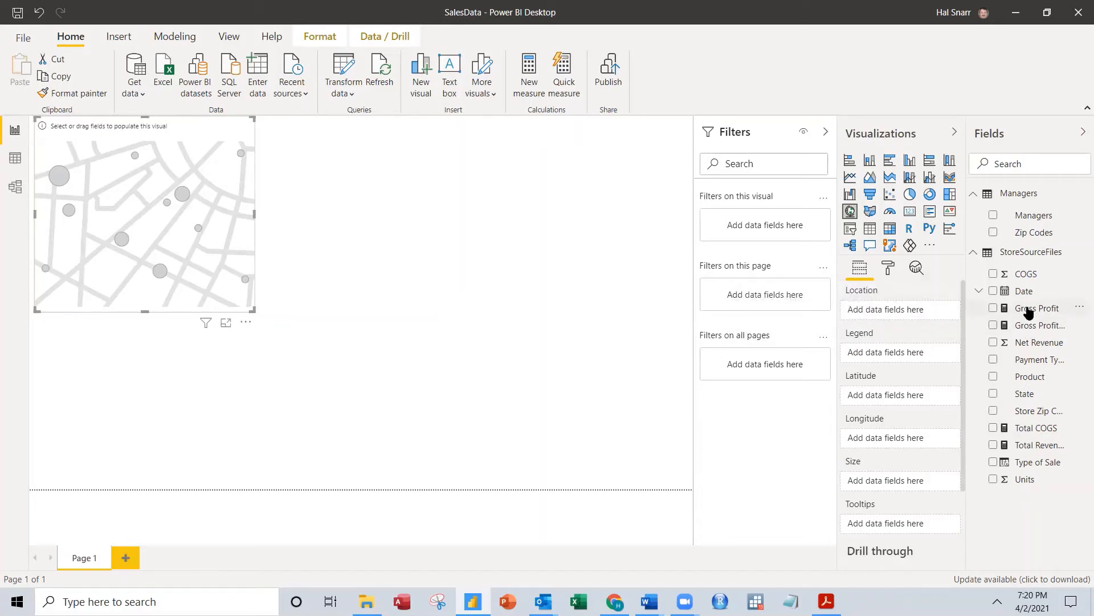
left_click(993, 310)
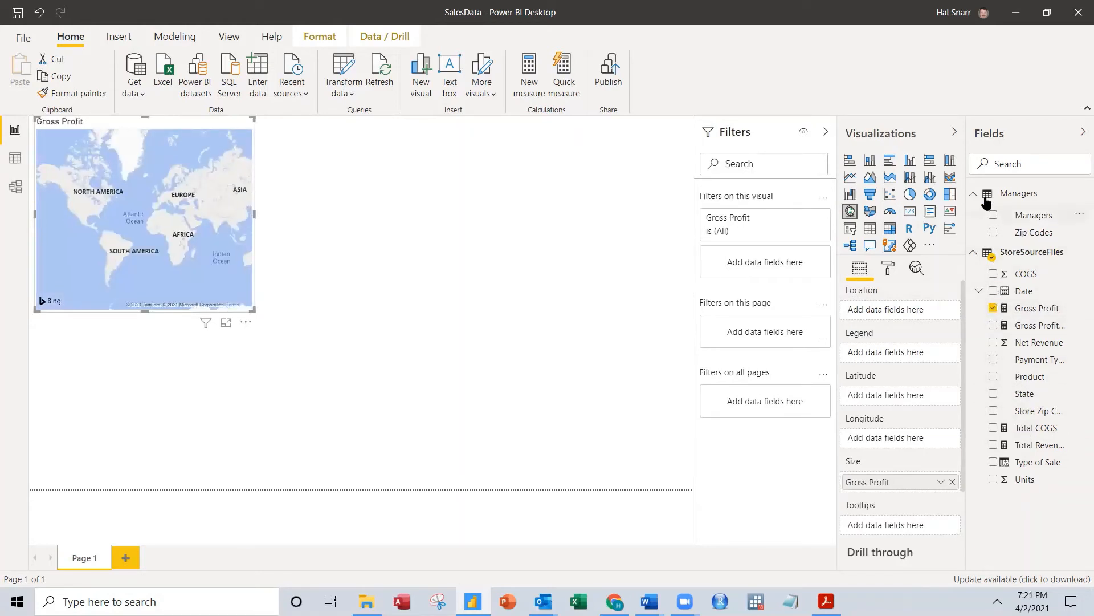
left_click(992, 232)
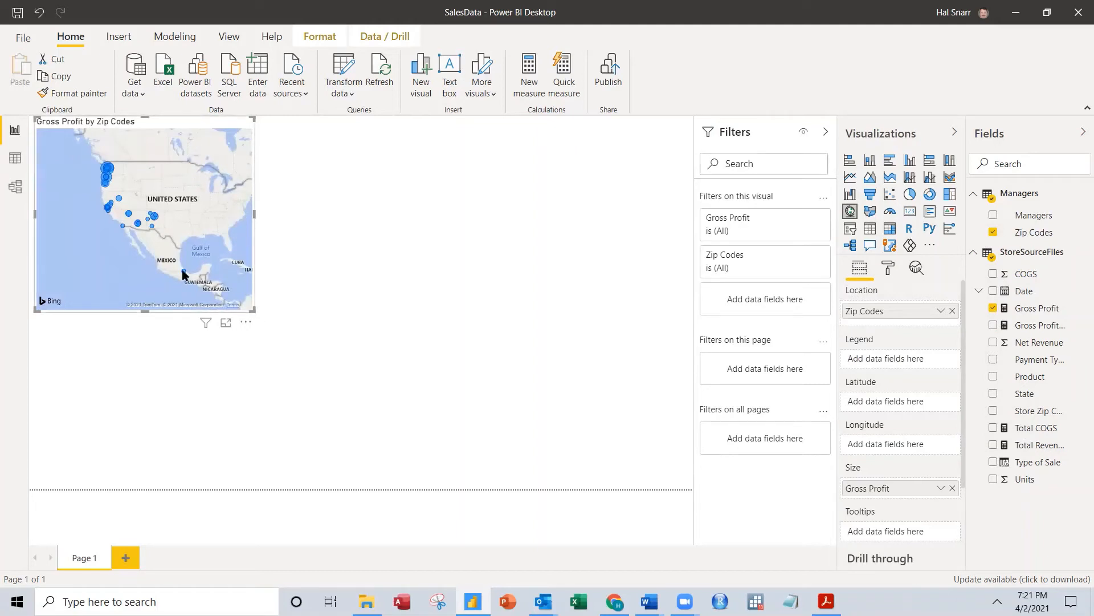
Step: Examine the map's gross profit bubbles around Seattle, including the details of the largest one south of the city, and deselect the map
mouse_move(183, 275)
scroll(192, 223, "up", 3)
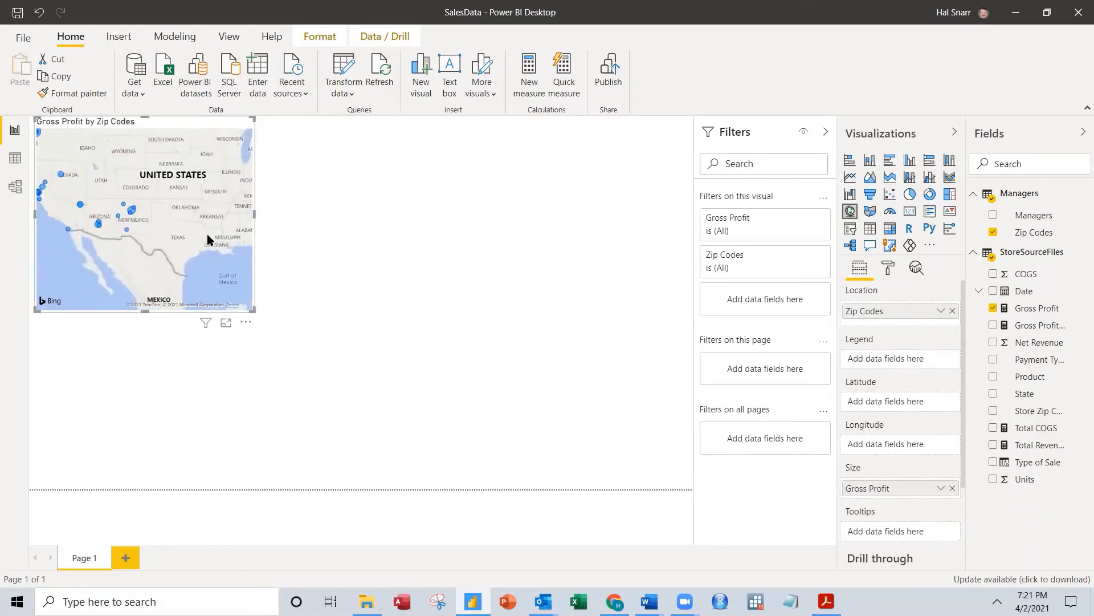
left_click_drag(204, 250, 224, 281)
left_click_drag(164, 219, 179, 233)
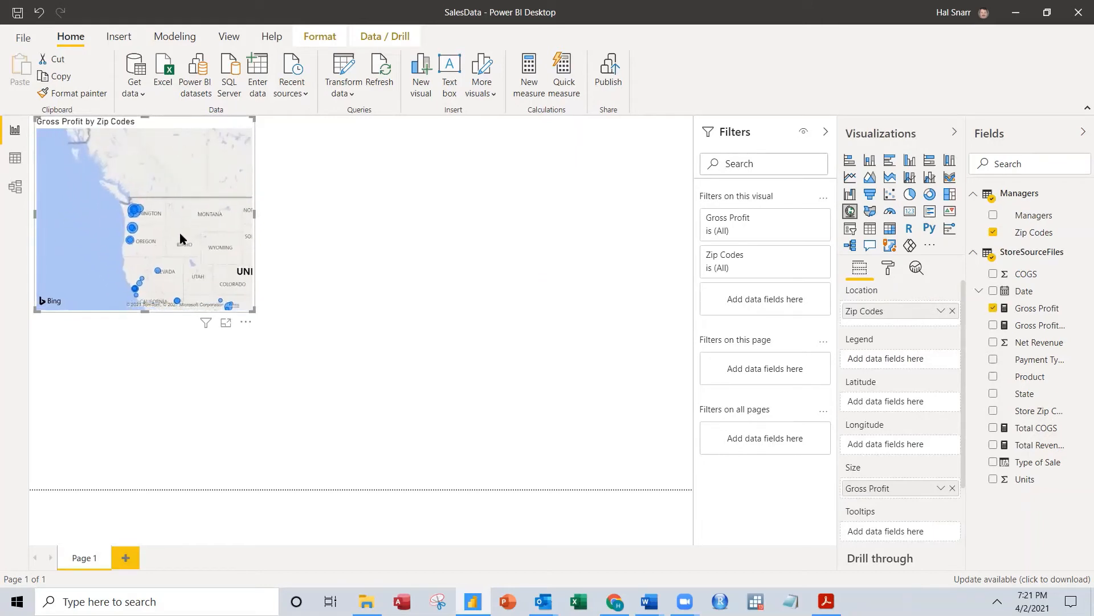
scroll(180, 228, "up", 2)
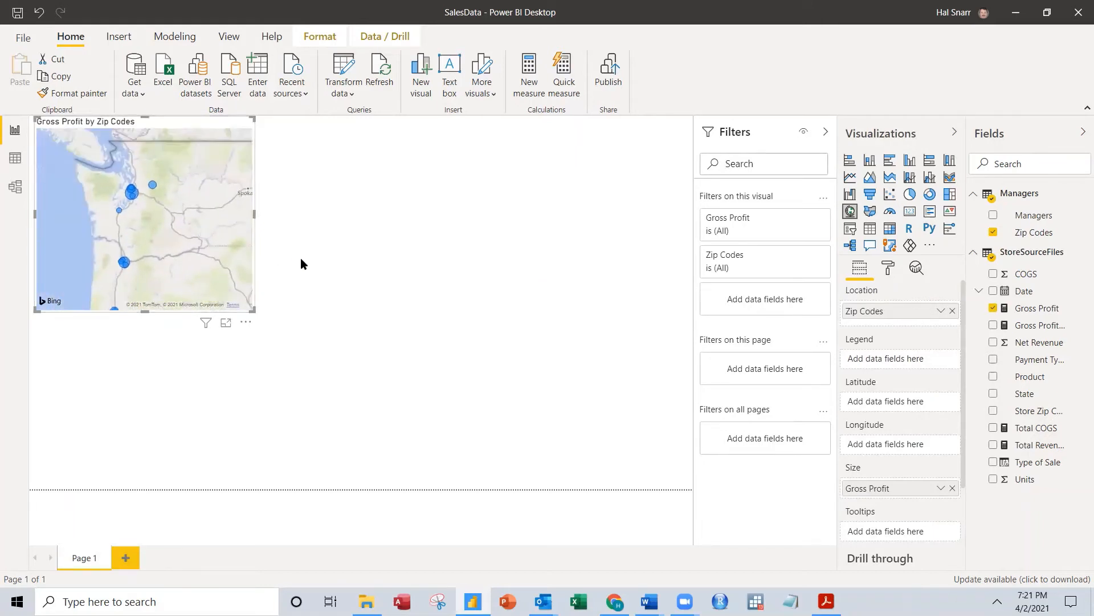
scroll(188, 240, "up", 1)
left_click_drag(153, 218, 207, 272)
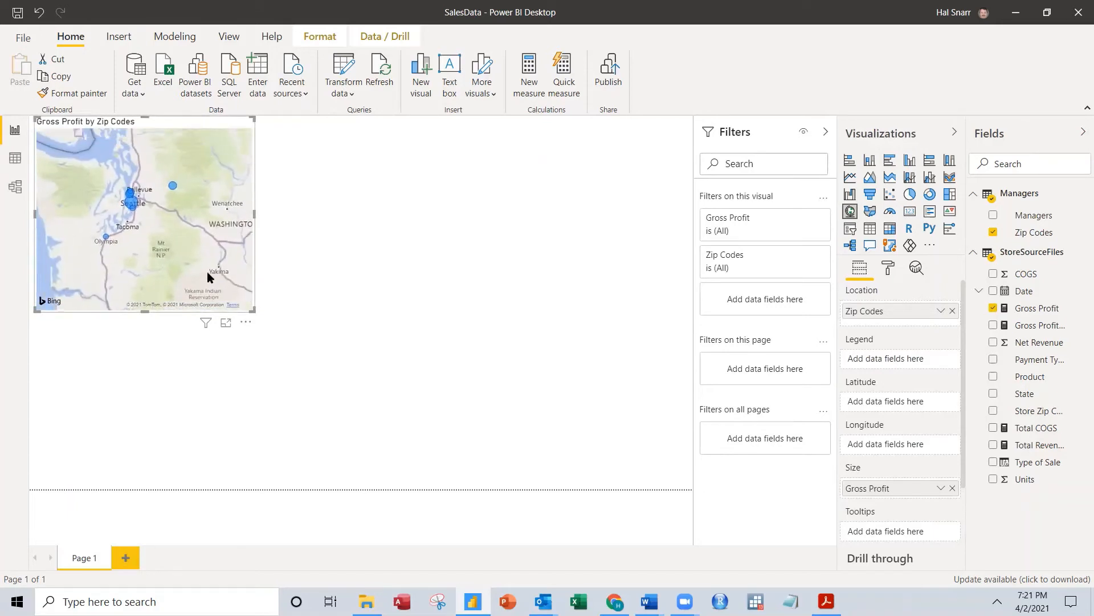
scroll(169, 246, "up", 3)
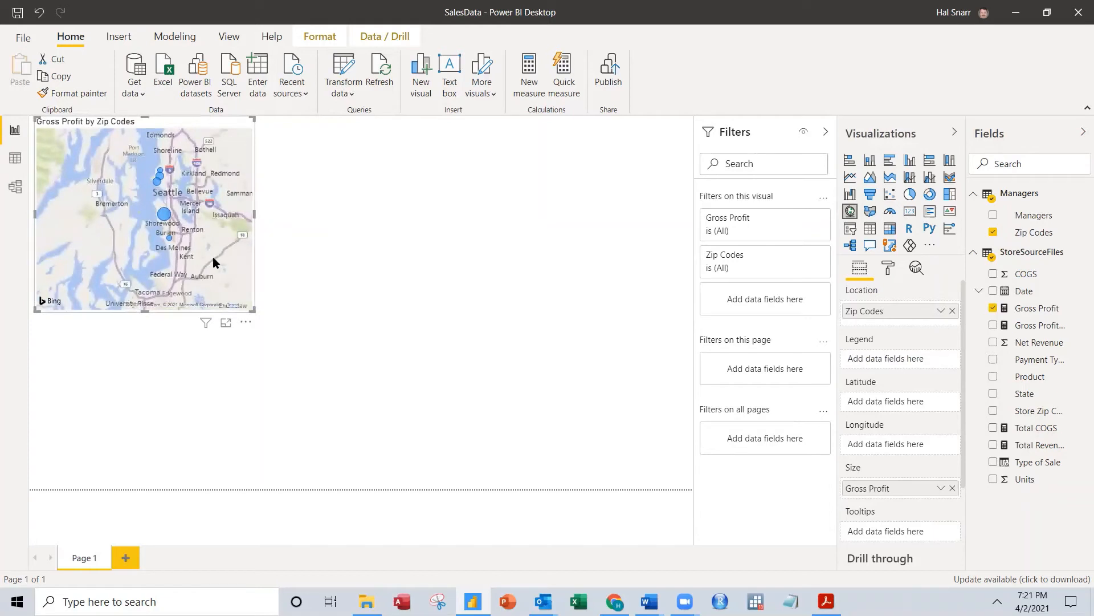
left_click_drag(204, 255, 192, 248)
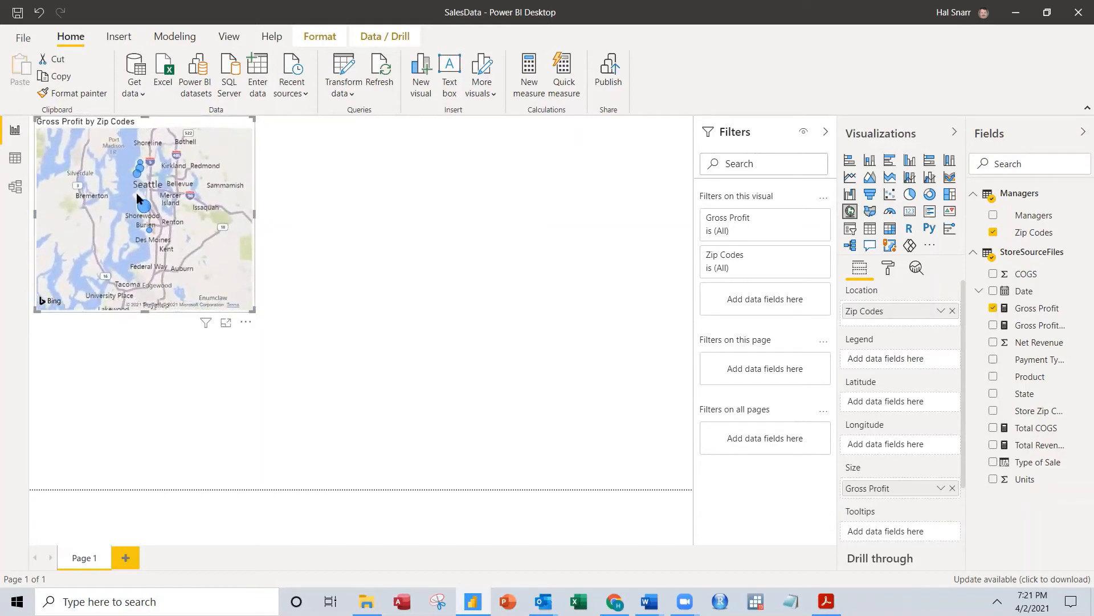
mouse_move(144, 213)
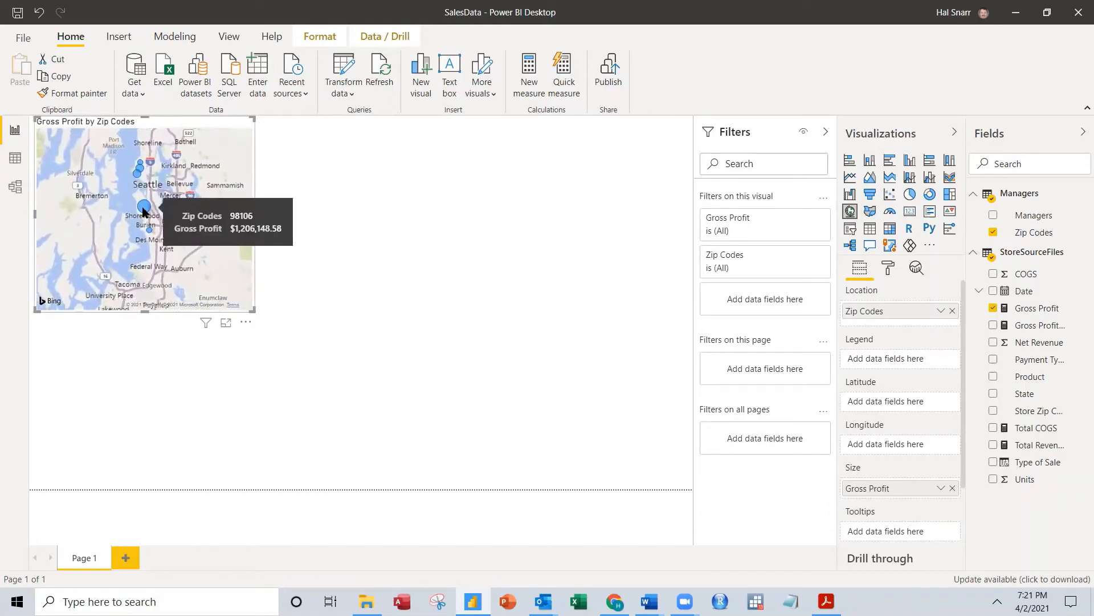
left_click(419, 257)
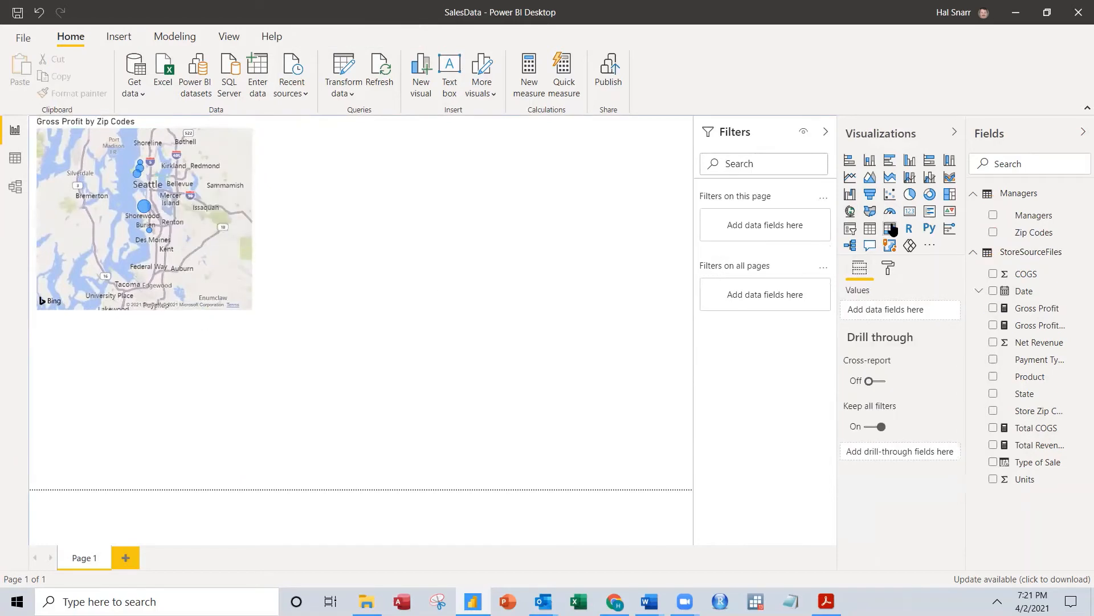
Step: Add an empty line and clustered column chart beside the map on the report page, and select the map
left_click(931, 179)
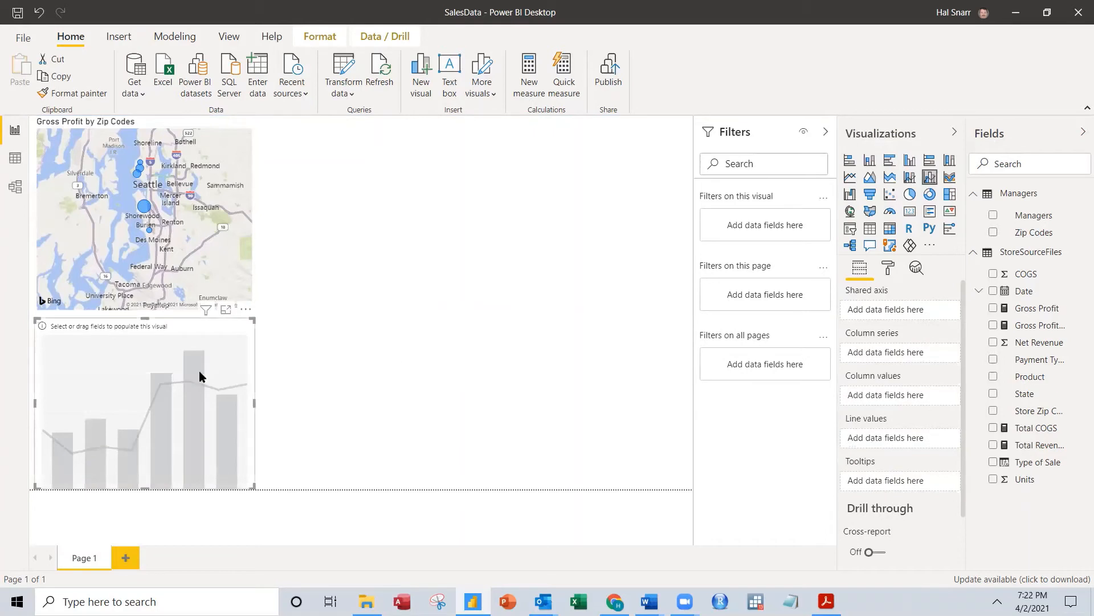
left_click_drag(199, 371, 415, 157)
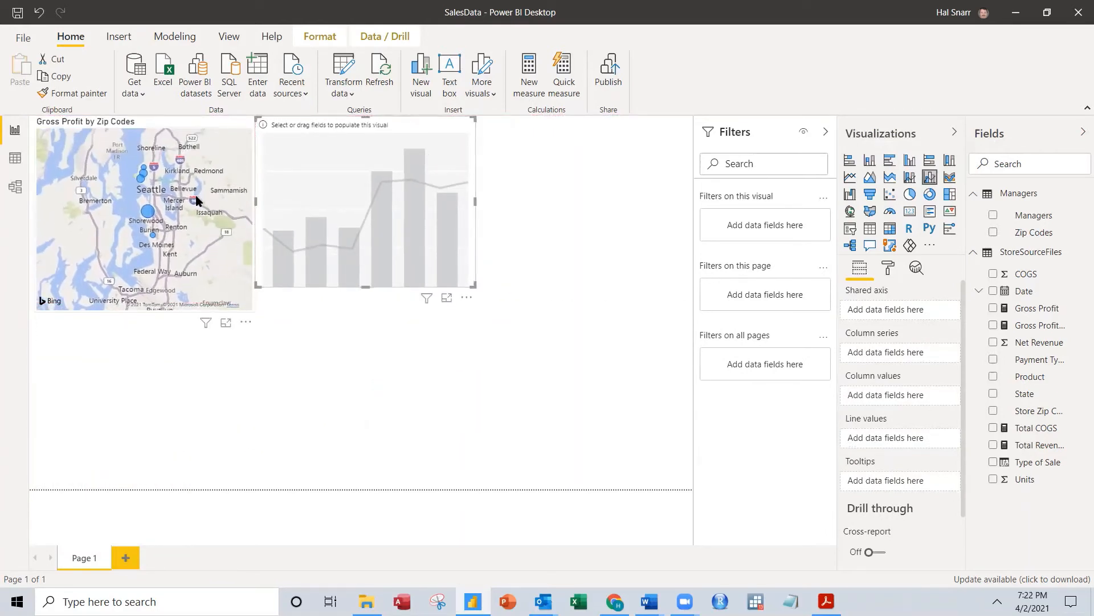
left_click(197, 200)
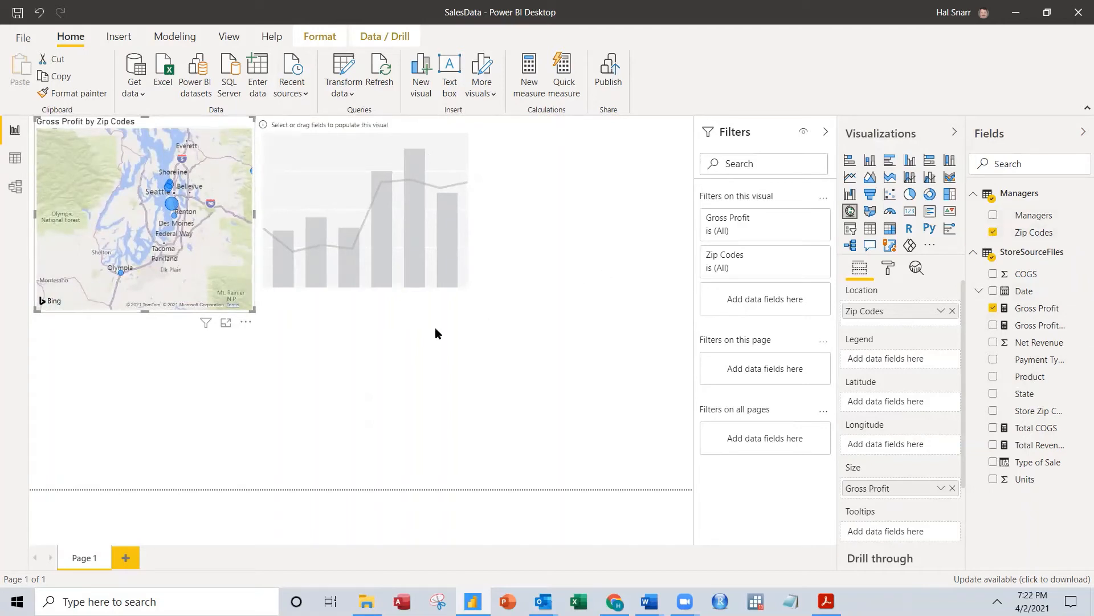
Step: Compare the data type and format of Zip Codes in Managers with those of Store Zip Code in StoreSourceFiles in the model view
left_click(15, 186)
left_click(114, 222)
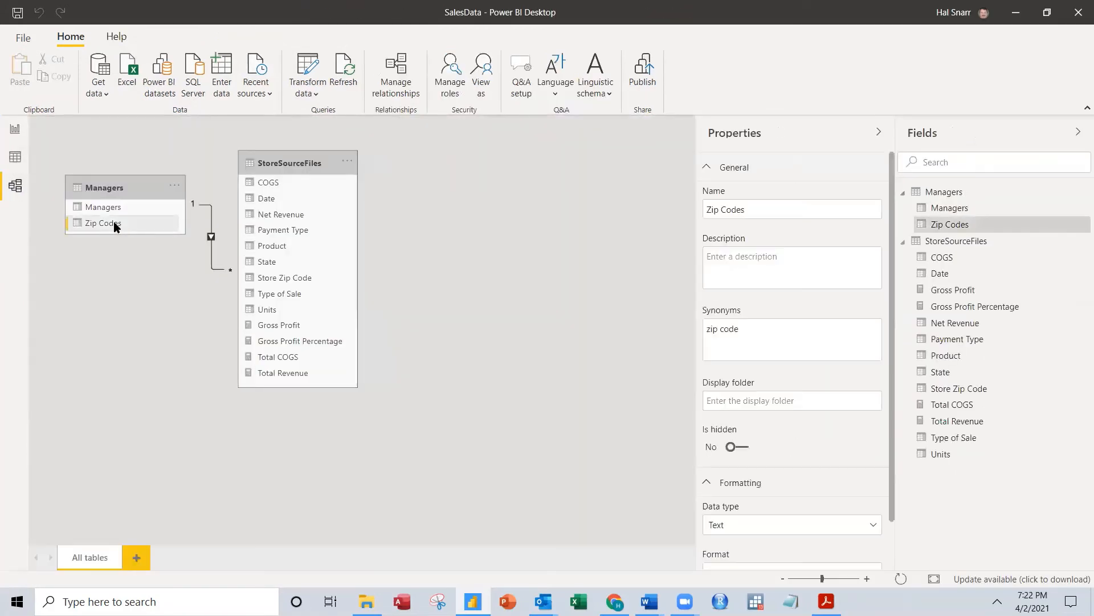
scroll(764, 450, "down", 1)
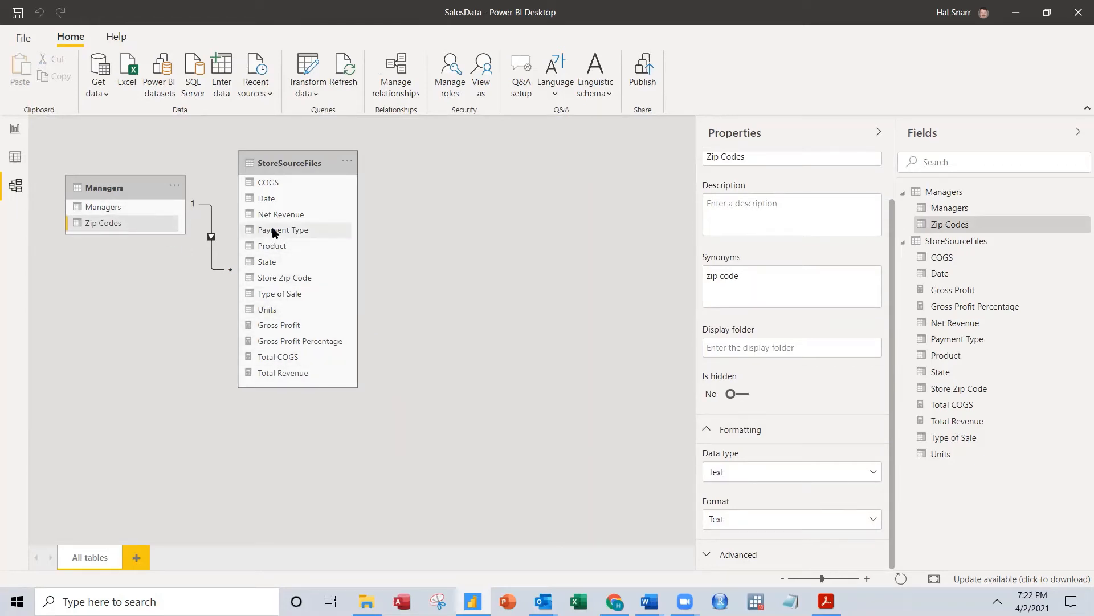
left_click(279, 278)
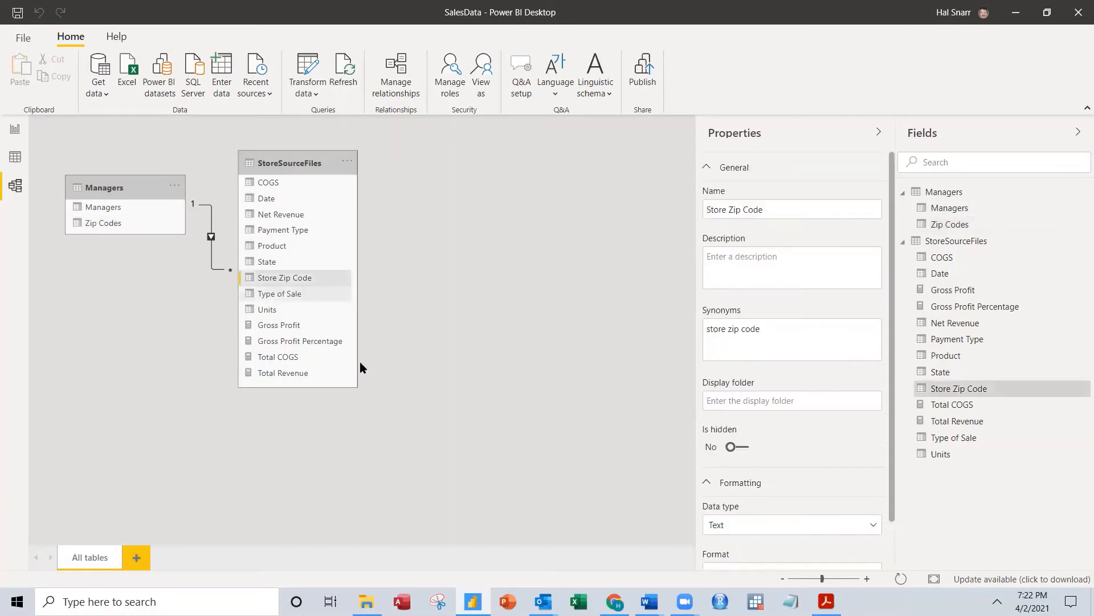
scroll(751, 497, "down", 1)
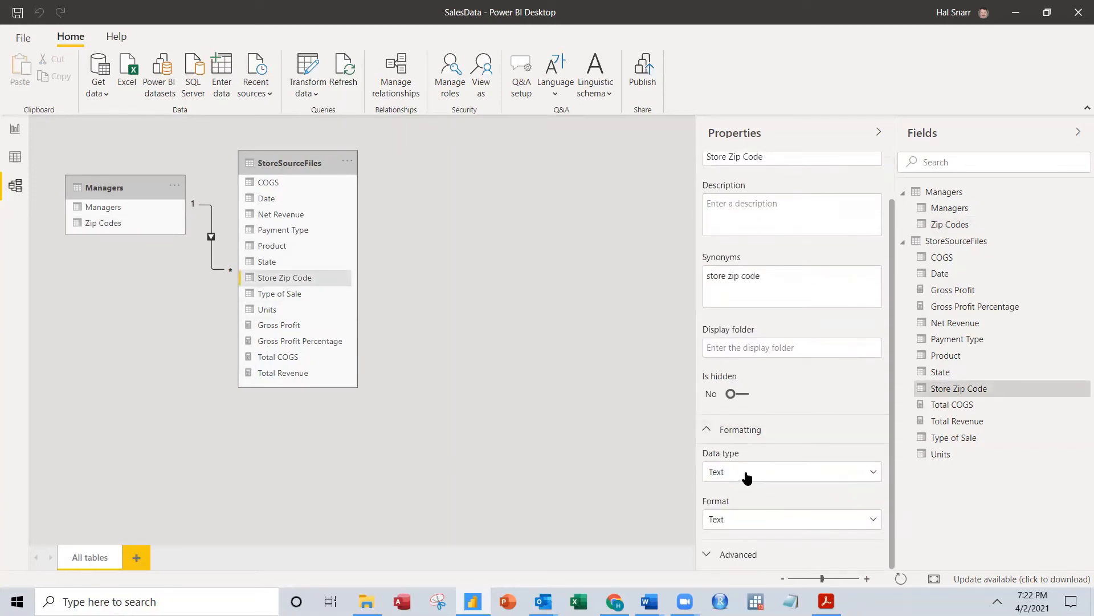
left_click(97, 225)
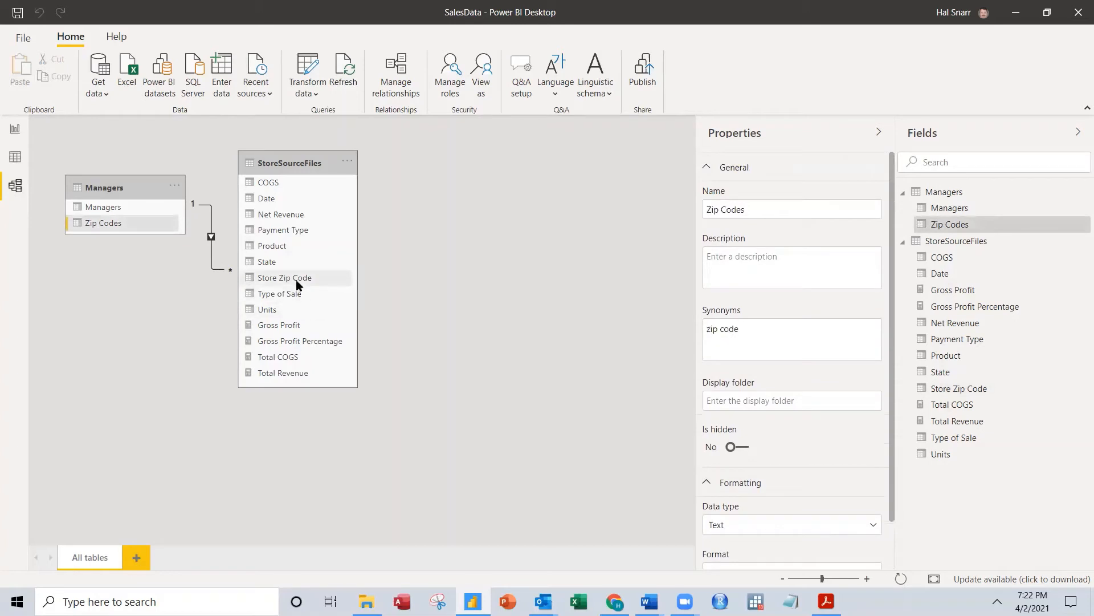
left_click(297, 284)
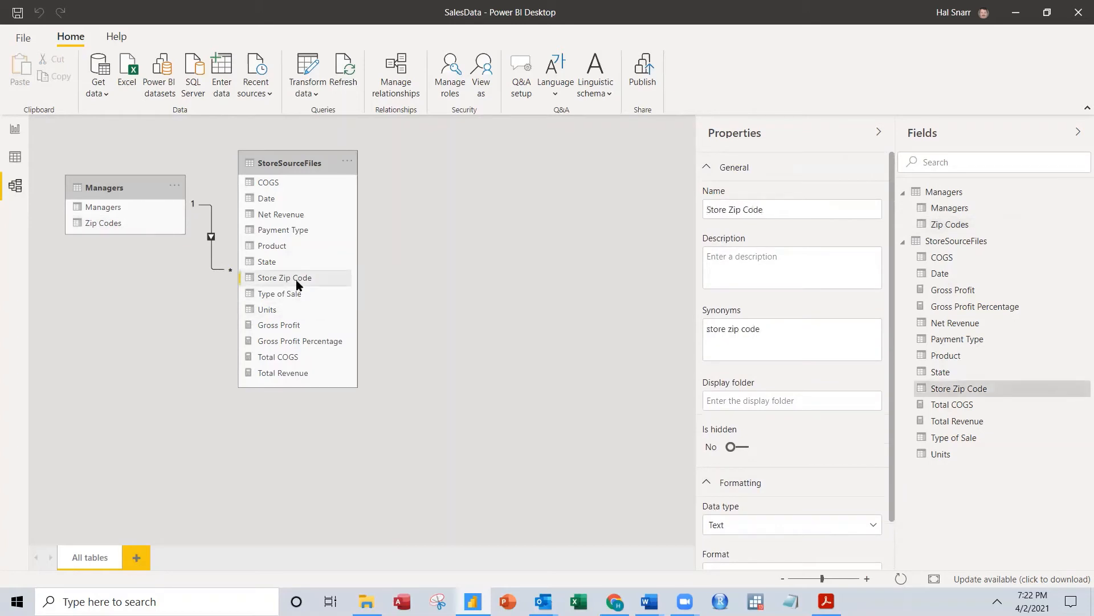
left_click(91, 222)
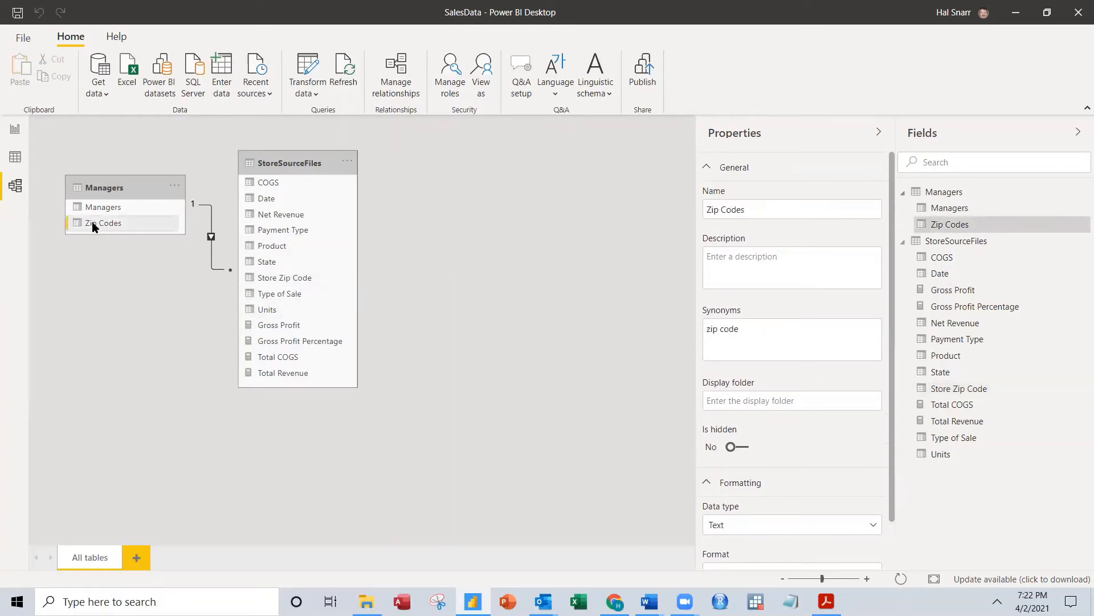
left_click(274, 284)
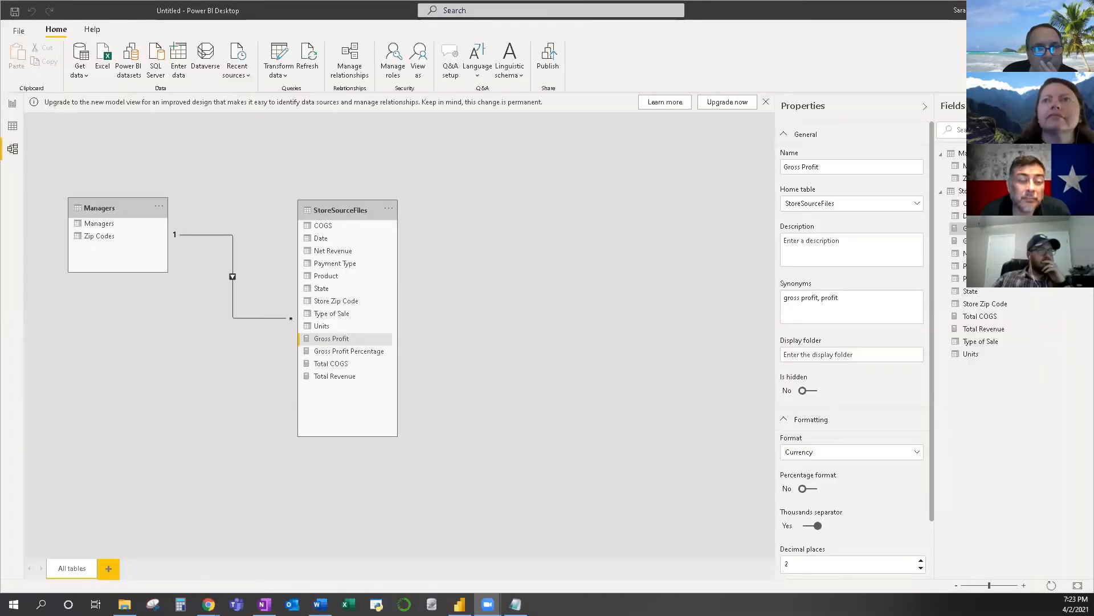
Step: In the Untitled file's model diagram, check the properties of Zip Codes in Managers and Store Zip Code in StoreSourceFiles
left_click(205, 358)
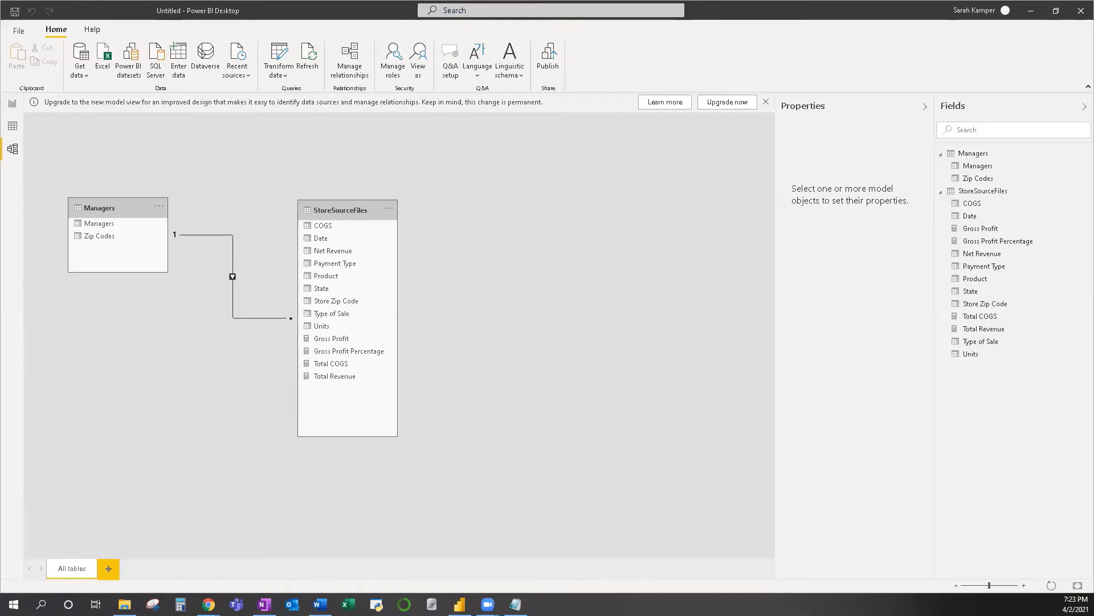
left_click(112, 238)
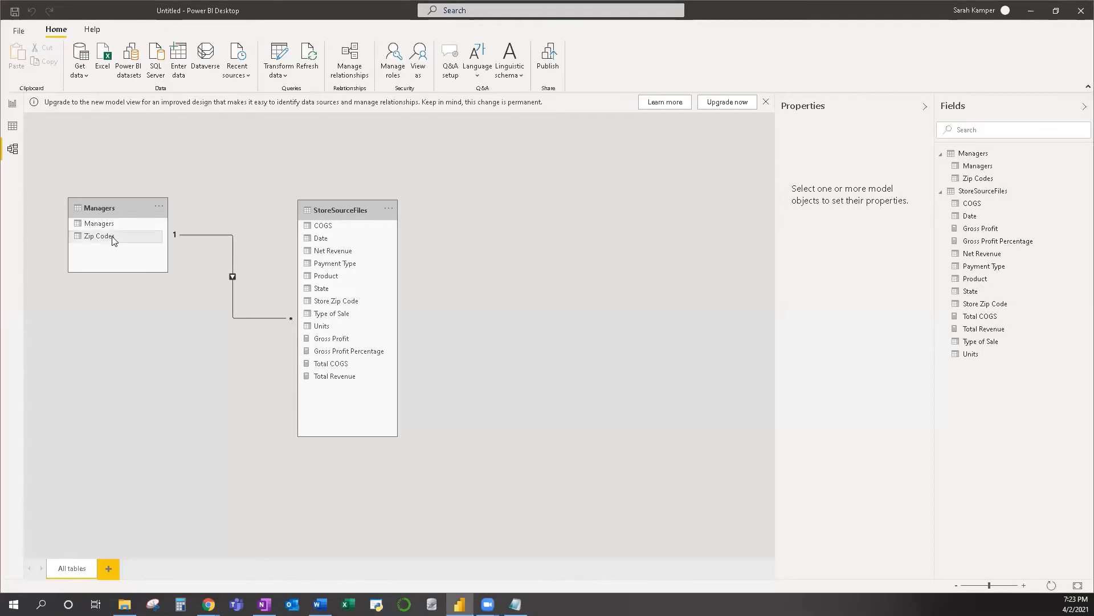
left_click(331, 303)
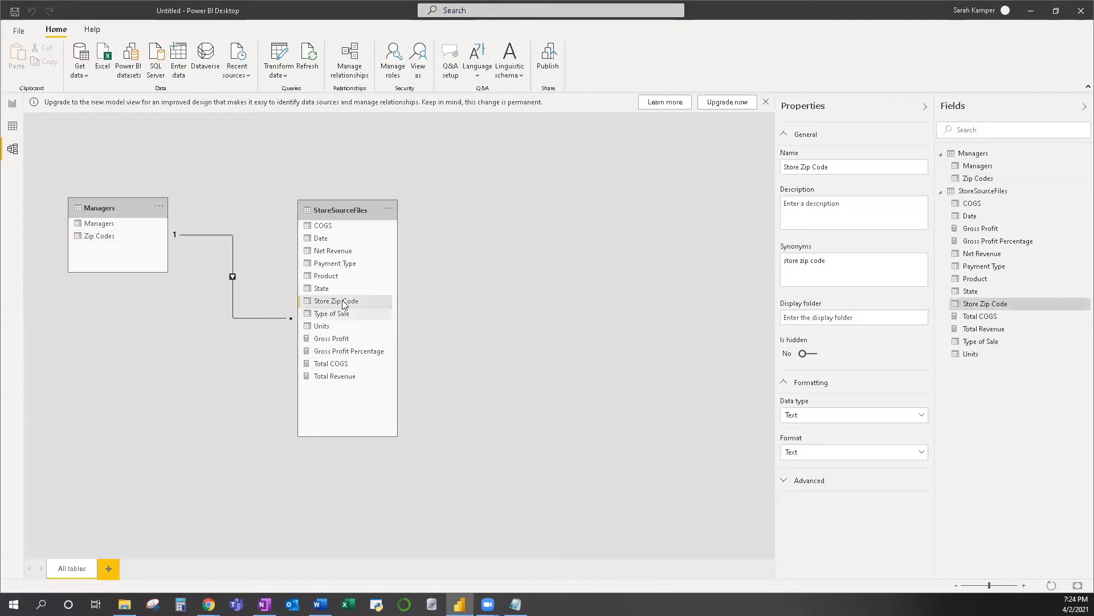
Step: Review the formulas and formats of the Total Revenue, Total COGS, Gross Profit Percentage and Gross Profit measures in the data view
left_click(13, 126)
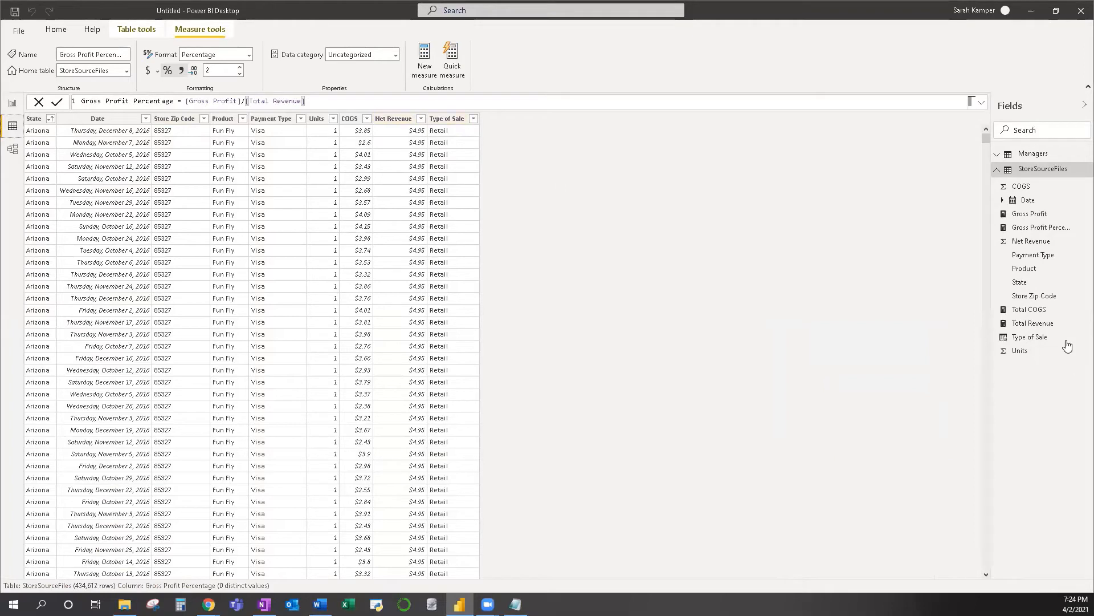
left_click(1019, 324)
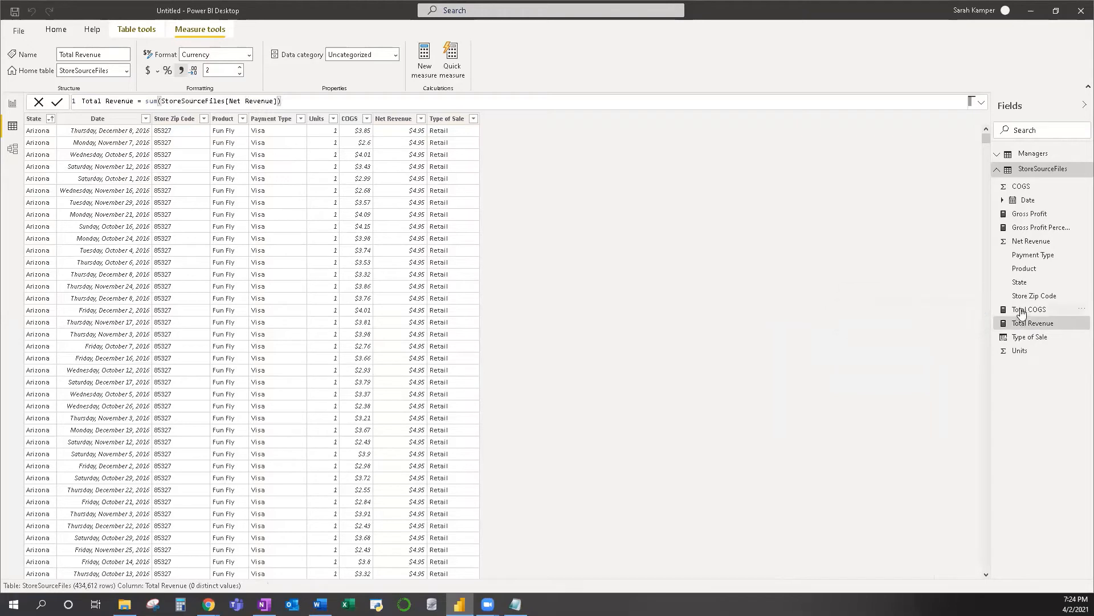
left_click(1021, 313)
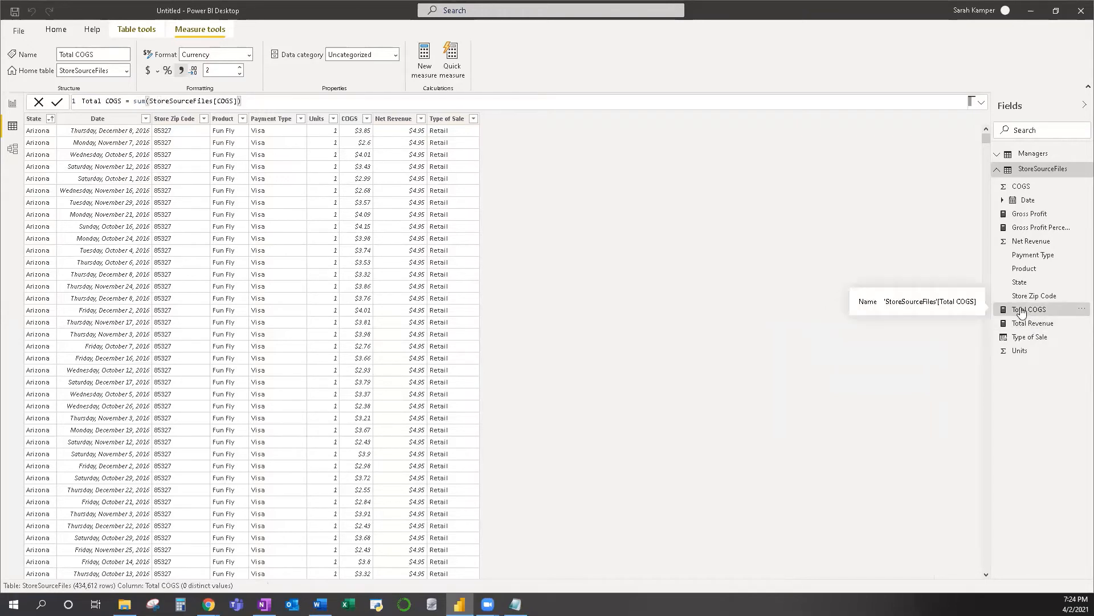
left_click(1035, 229)
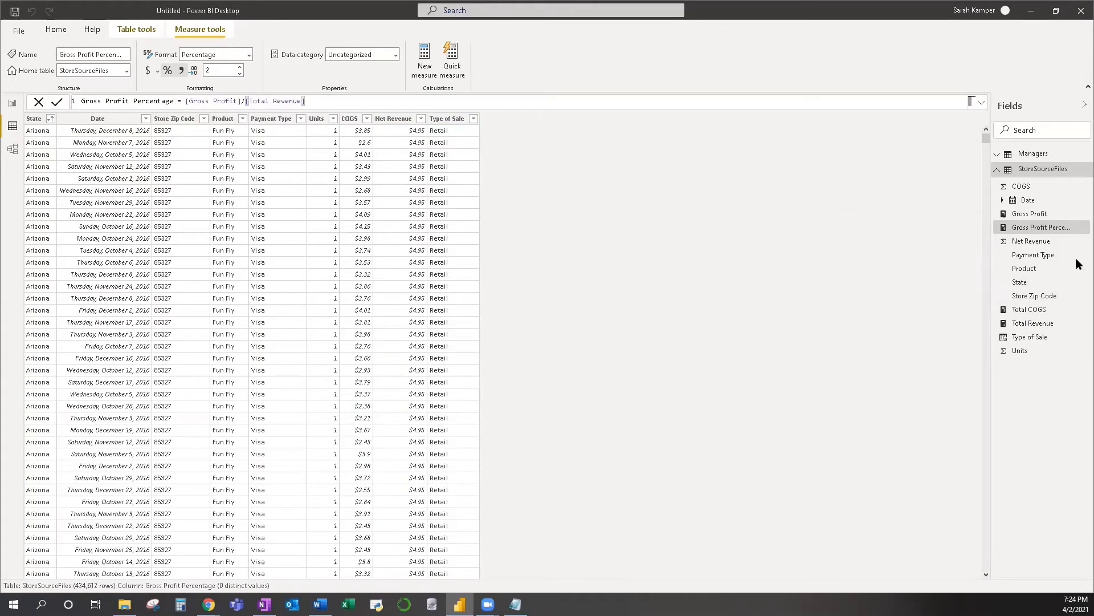
left_click(1038, 215)
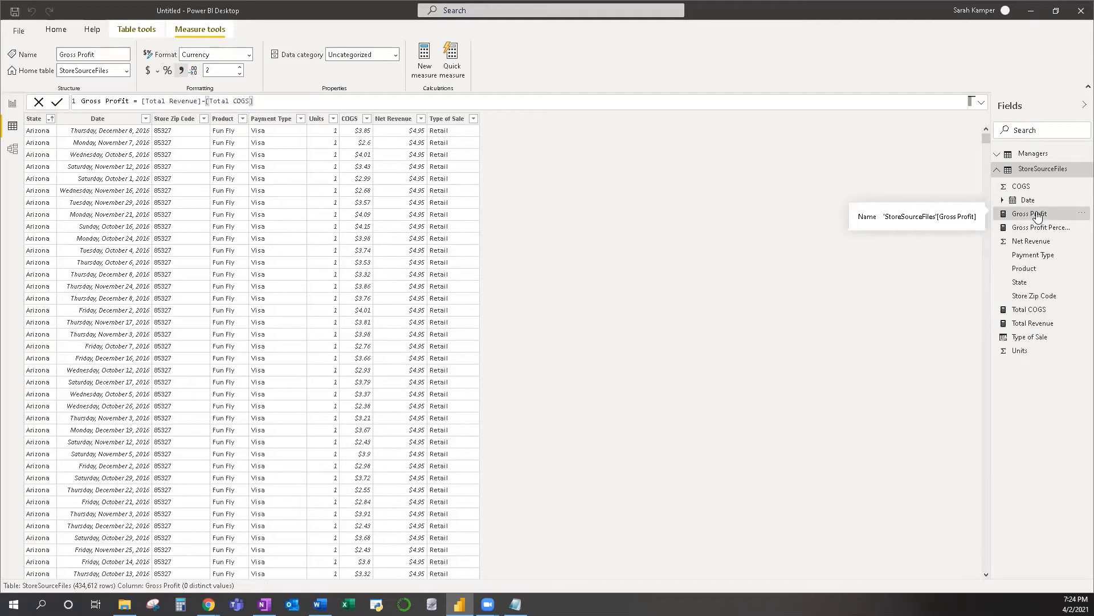
Step: Remove the Gross Profit and Zip Codes fields from the map visual on the report page
left_click(8, 106)
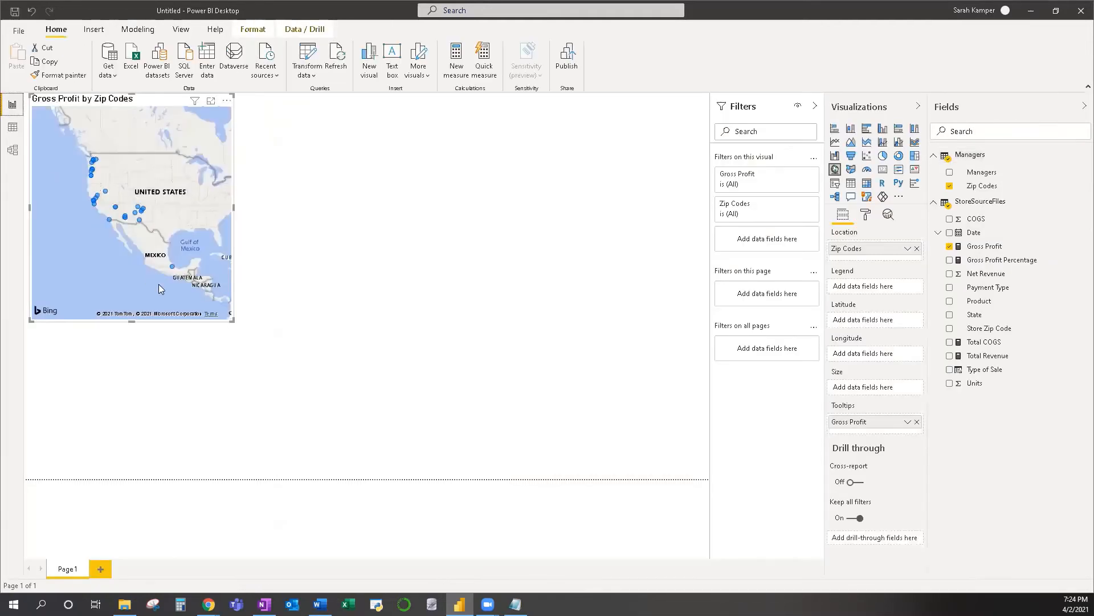
left_click(950, 246)
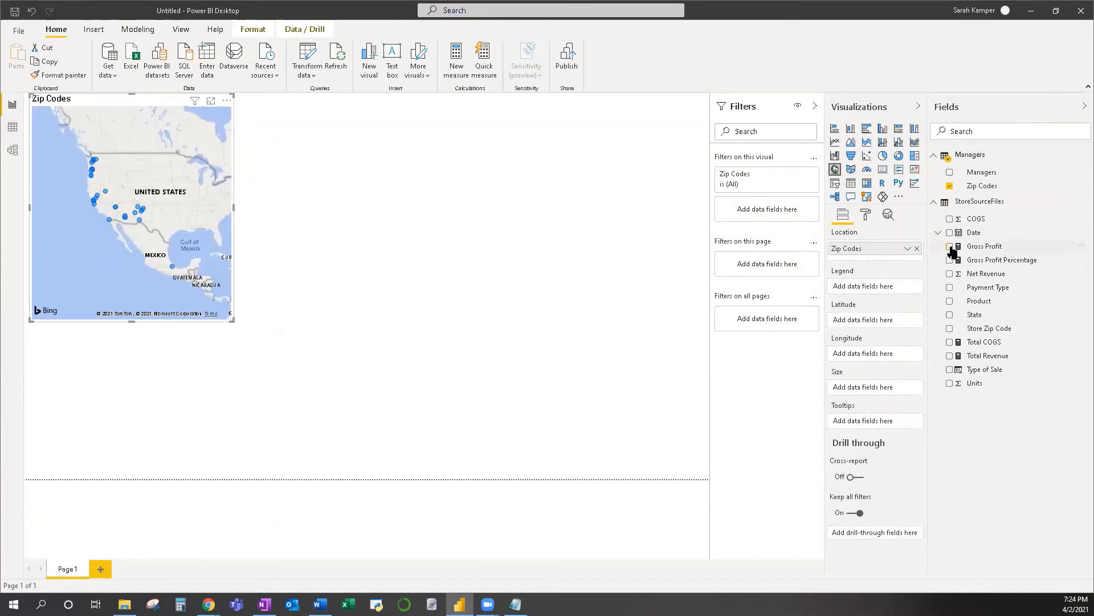
left_click(950, 187)
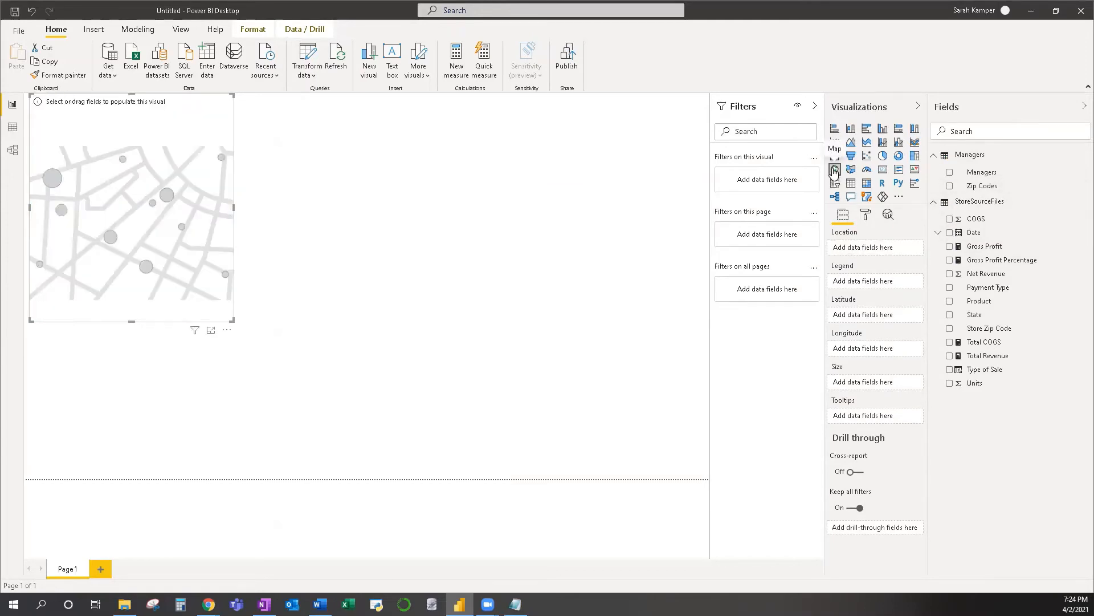
Step: Reapply the Map type to the empty visual, and add Zip Codes from Managers and Gross Profit from StoreSourceFiles
left_click(849, 170)
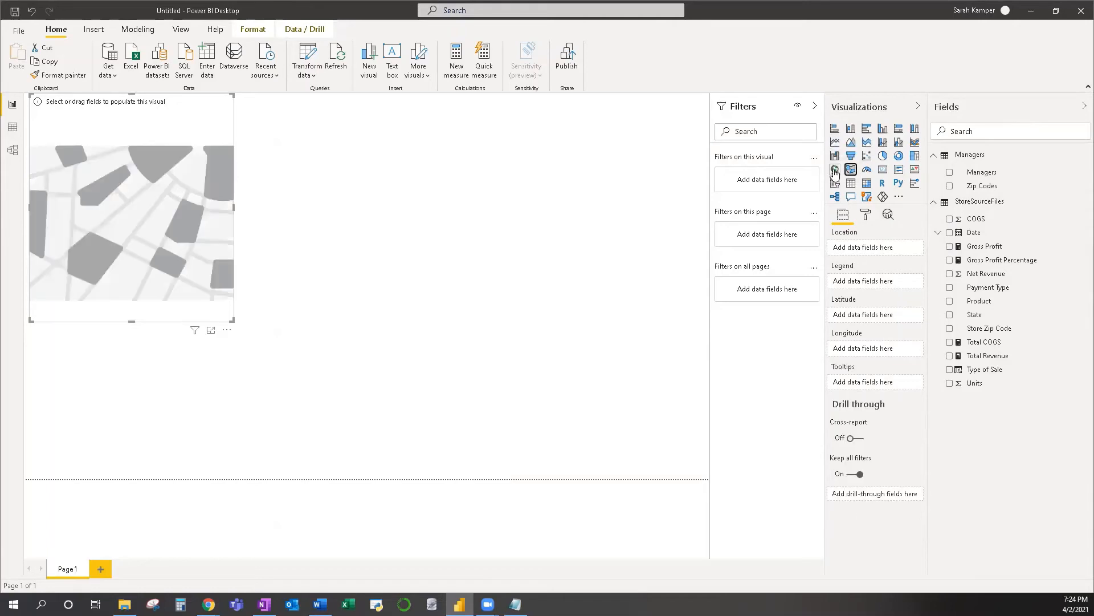
left_click(835, 170)
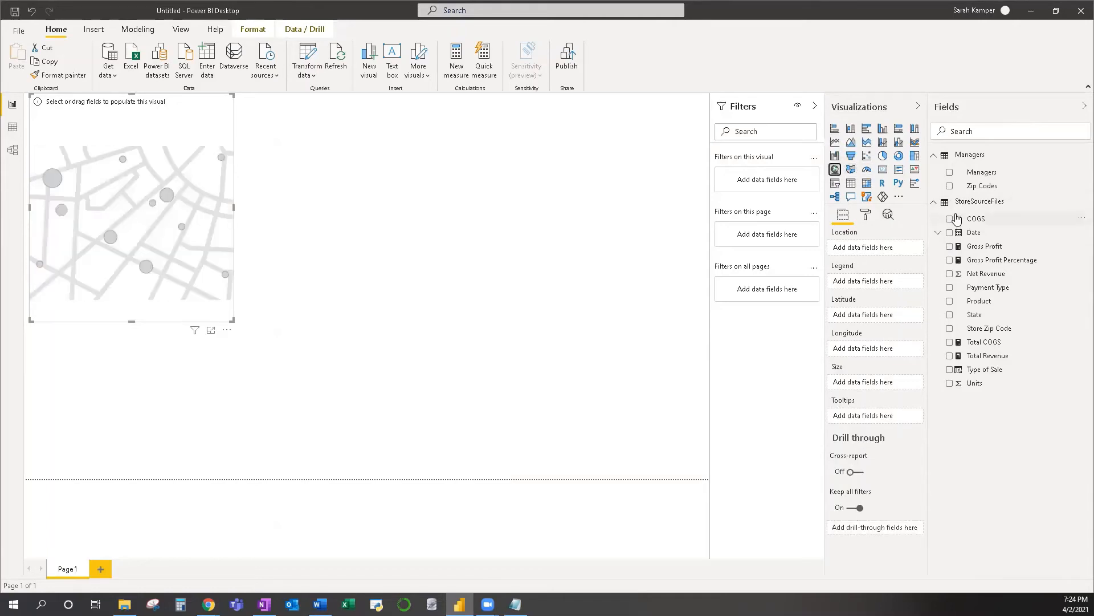
left_click(949, 186)
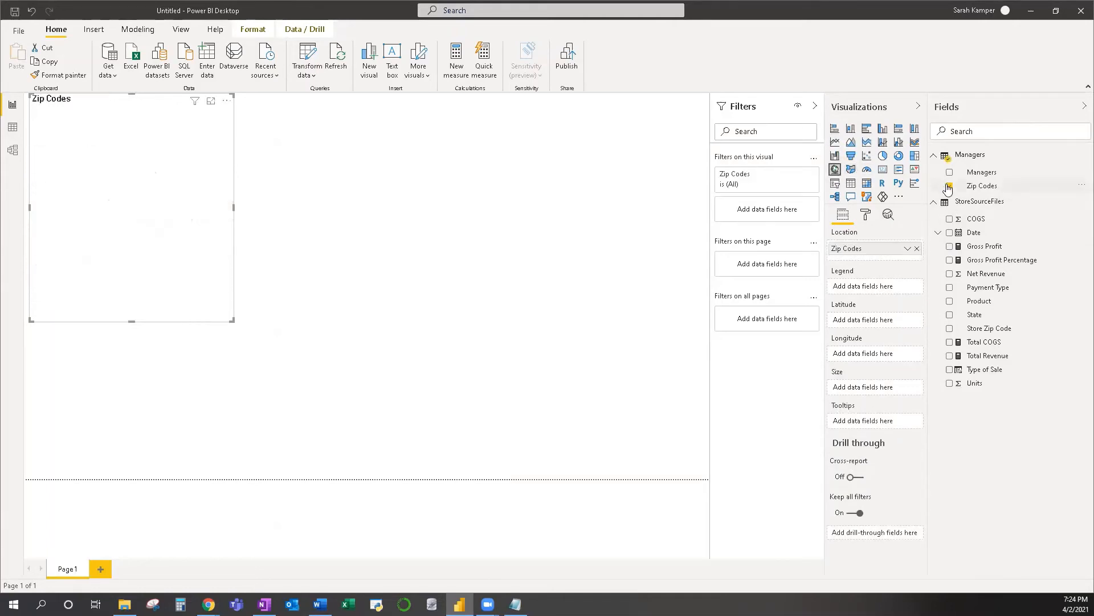
left_click(950, 247)
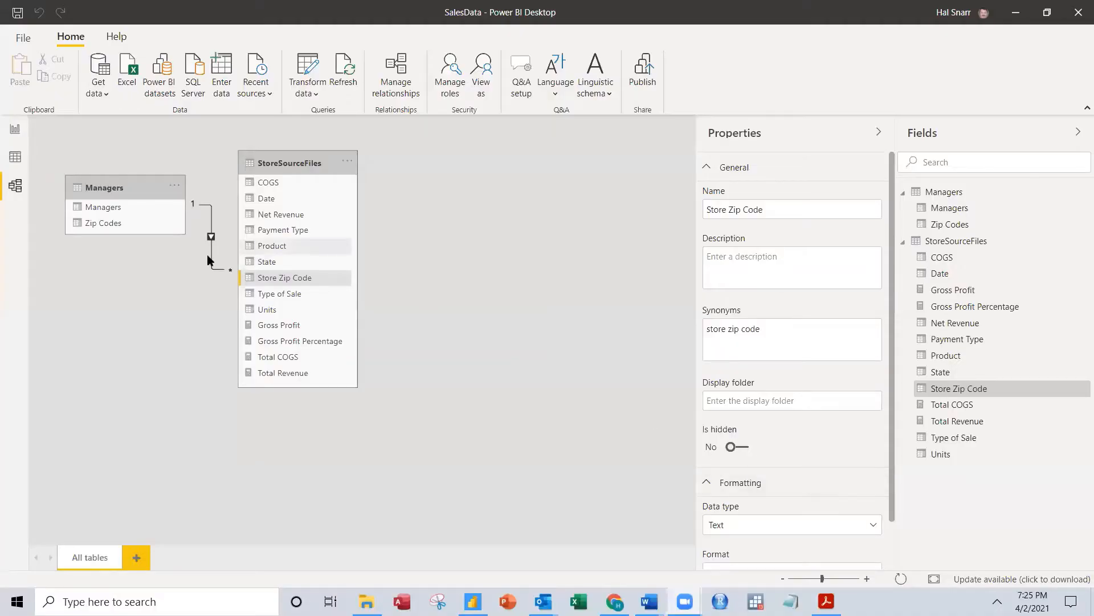
Step: On the SalesData report page, delete the empty line and clustered column chart and the blank visual beside the map
left_click(15, 130)
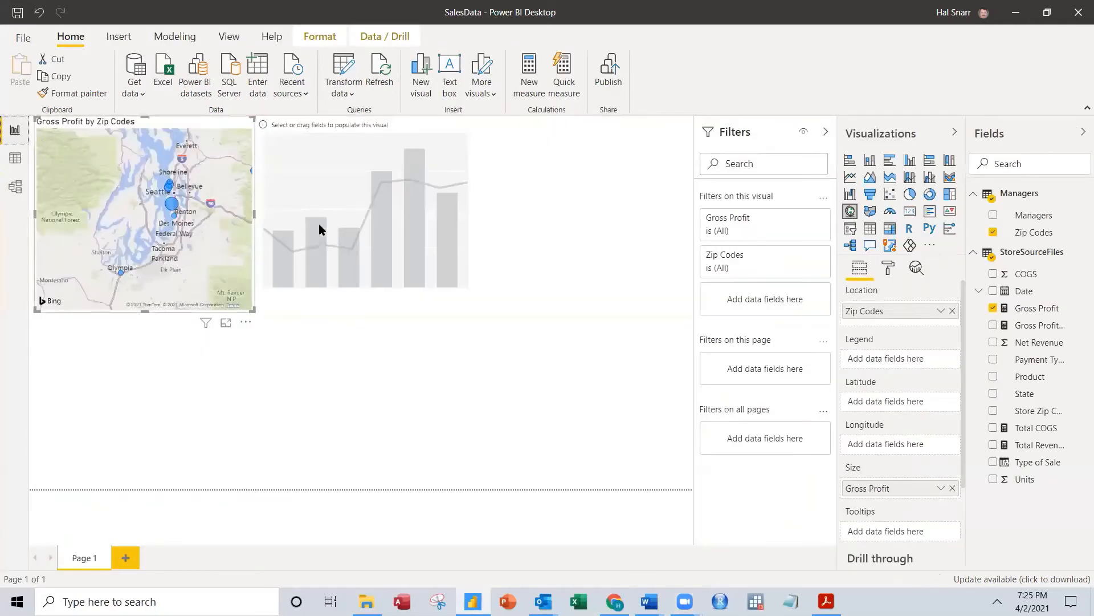
left_click(362, 171)
key("Delete")
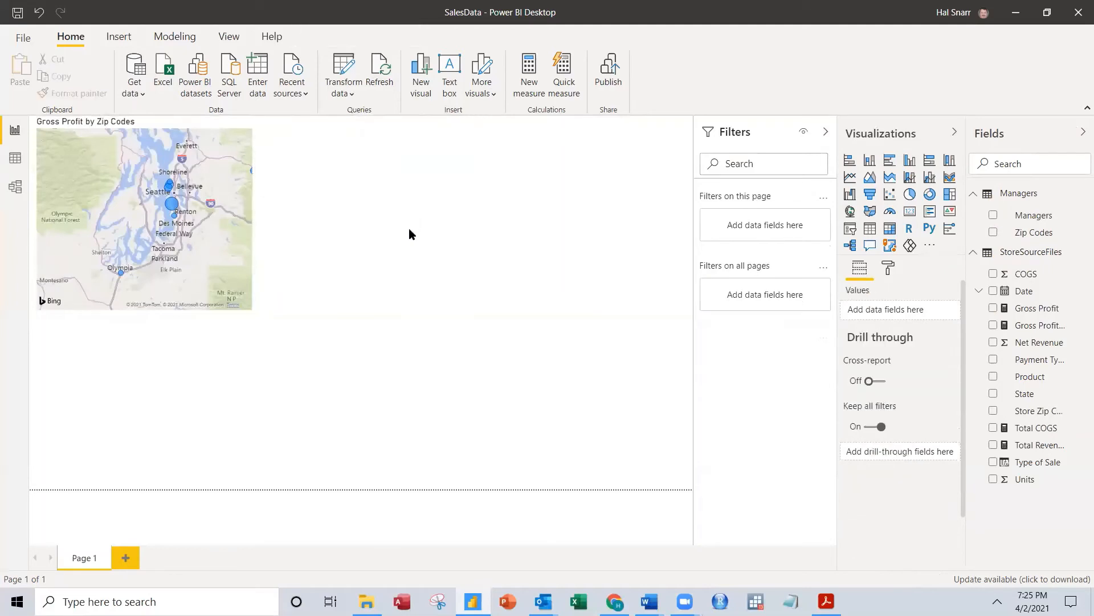
left_click(391, 229)
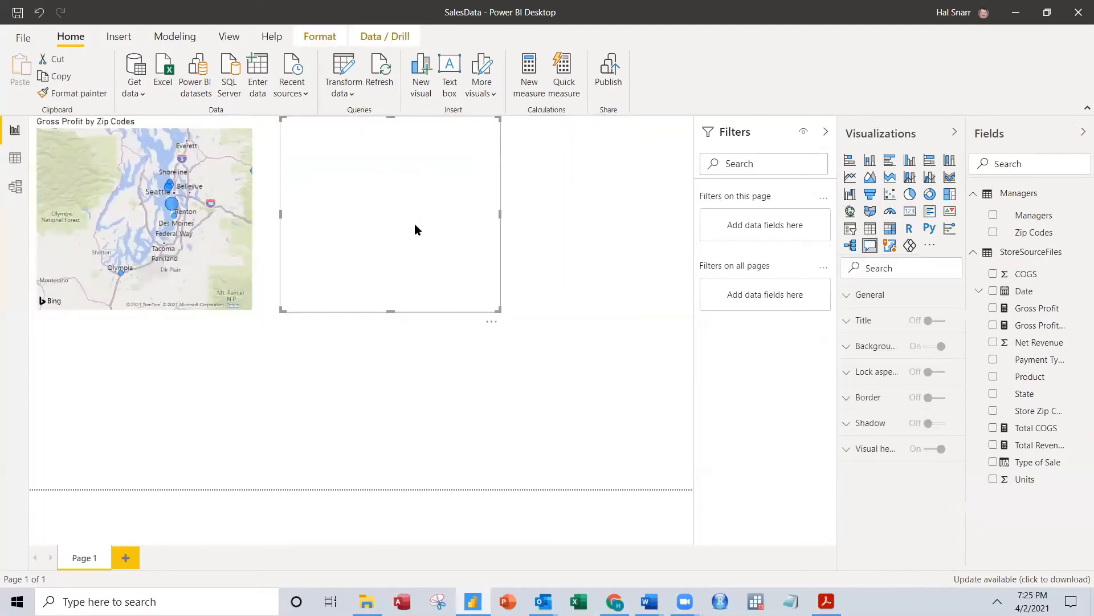
key("Delete")
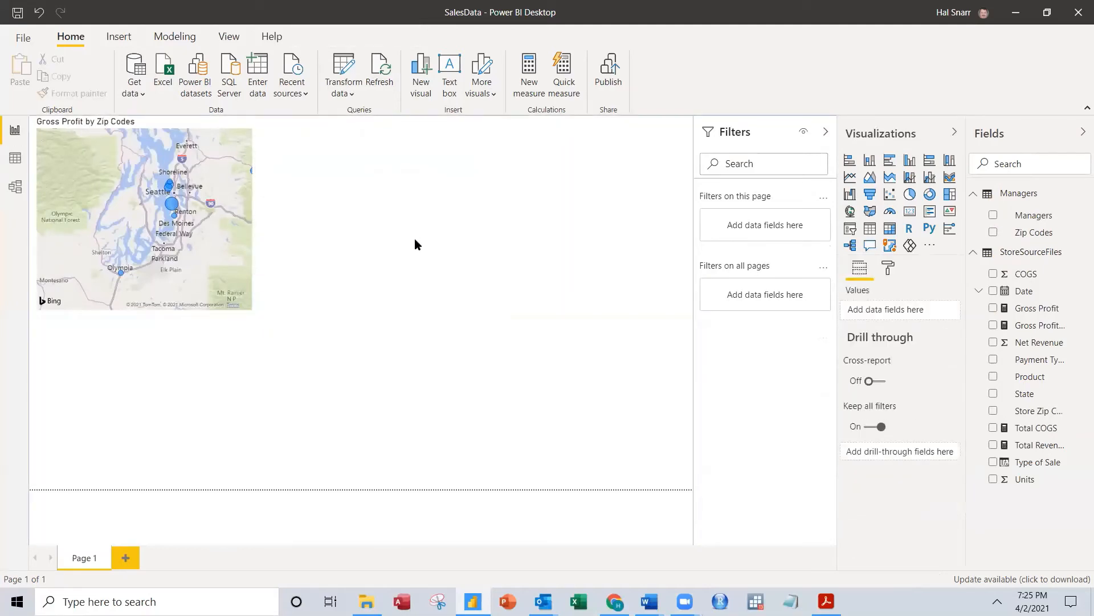
Step: Try the gross profit by zip code visual as an area chart, and change it back to a map
left_click(183, 231)
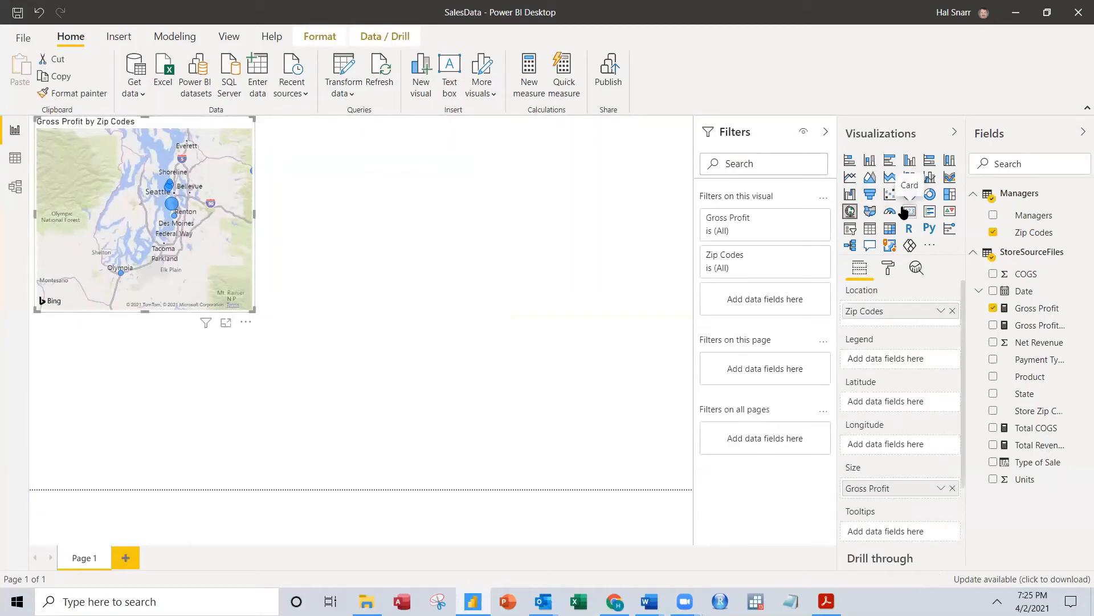
left_click(870, 177)
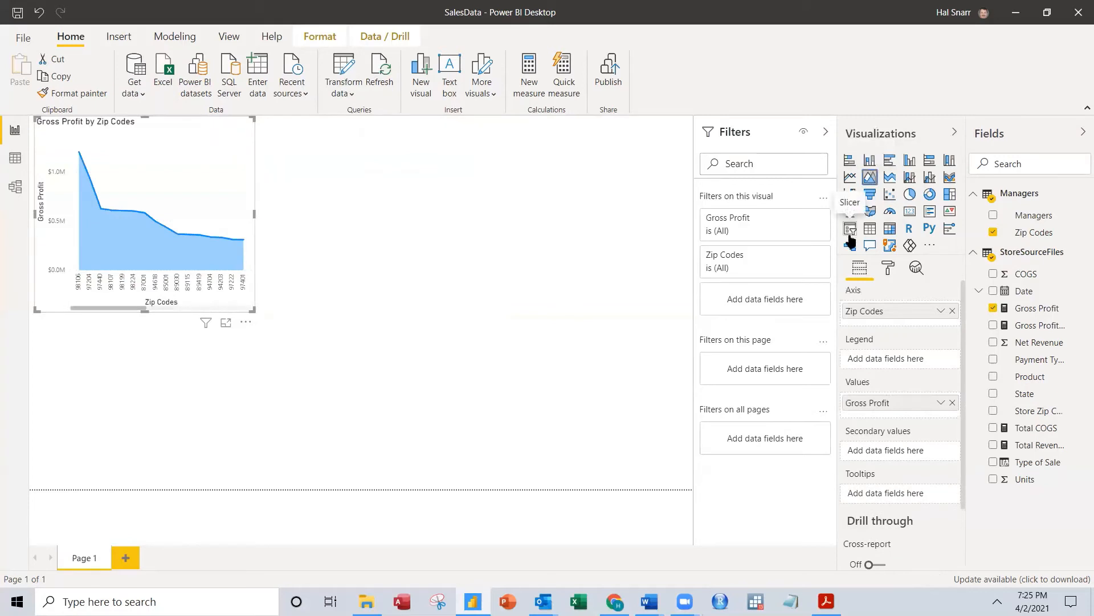
left_click(850, 212)
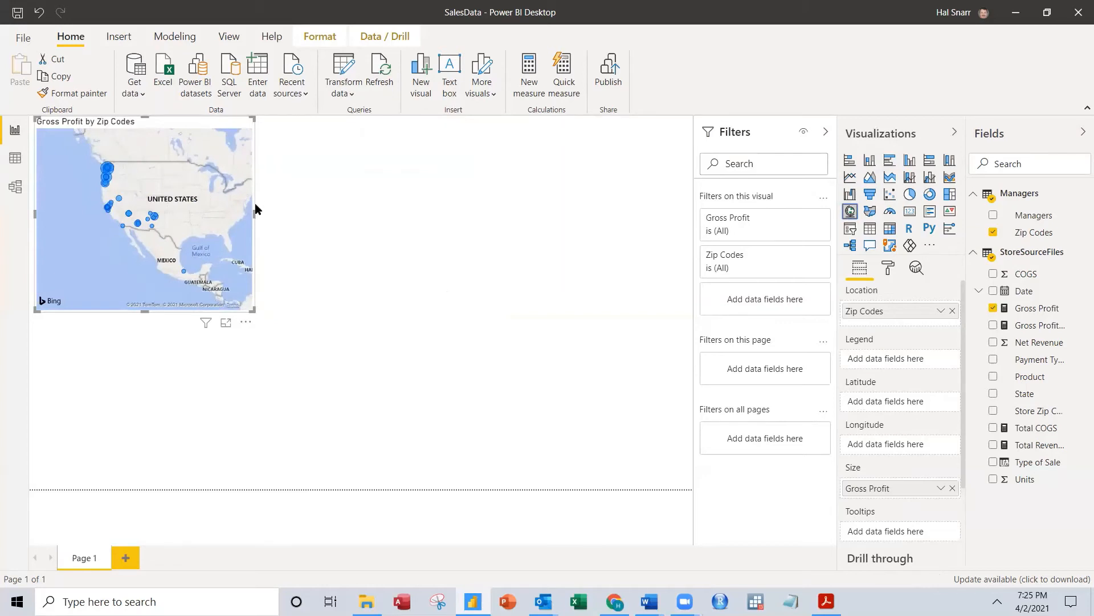
Step: With no visual selected, add a line and clustered column chart and place it directly beside the map, aligned with the page's upper edge
left_click(354, 217)
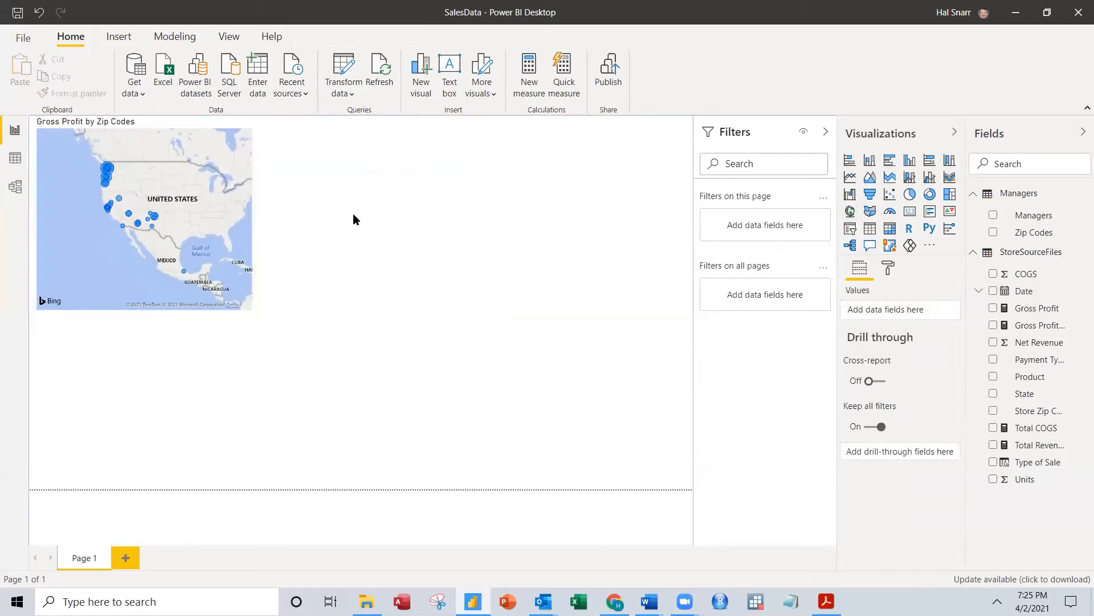
left_click(928, 181)
left_click_drag(272, 393, 443, 206)
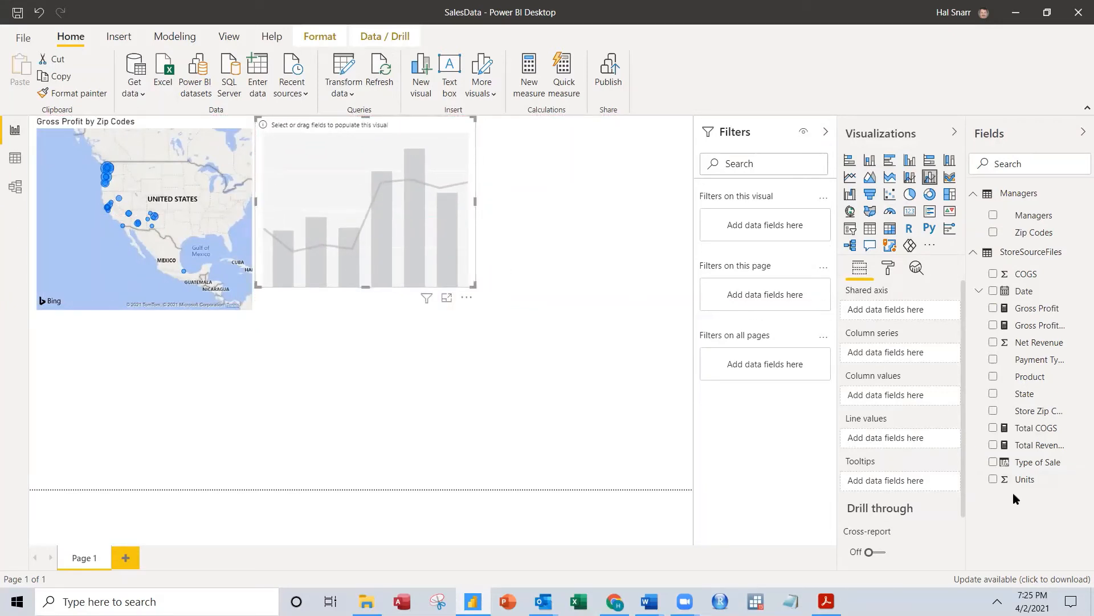
Step: Fill the empty combo chart with Gross Profit as column values, Gross Profit Percentage as line values and Payment Type as shared axis
left_click(993, 309)
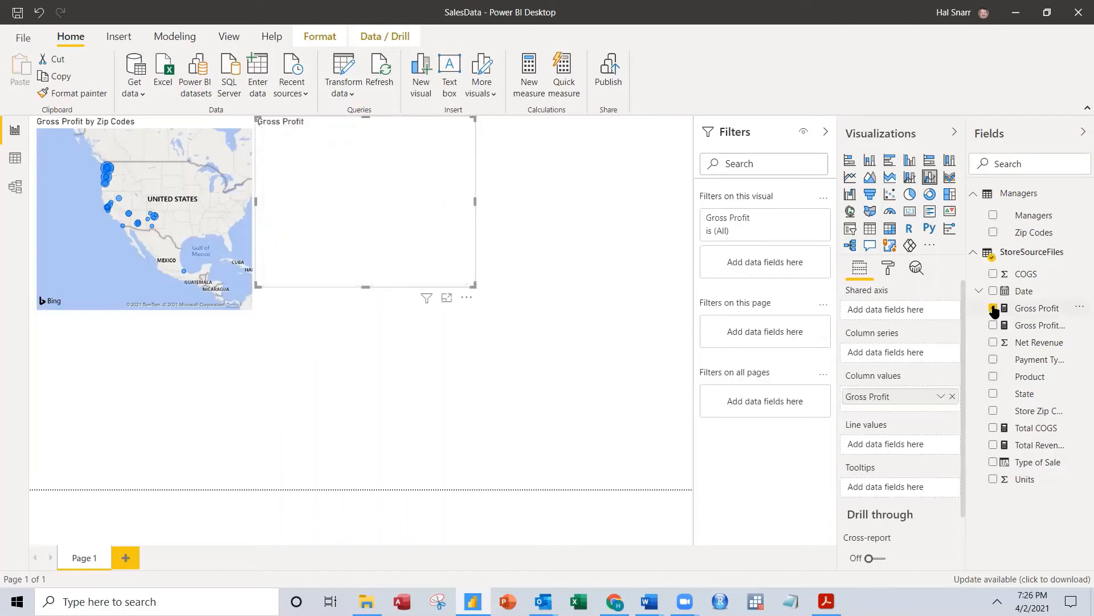
left_click(993, 325)
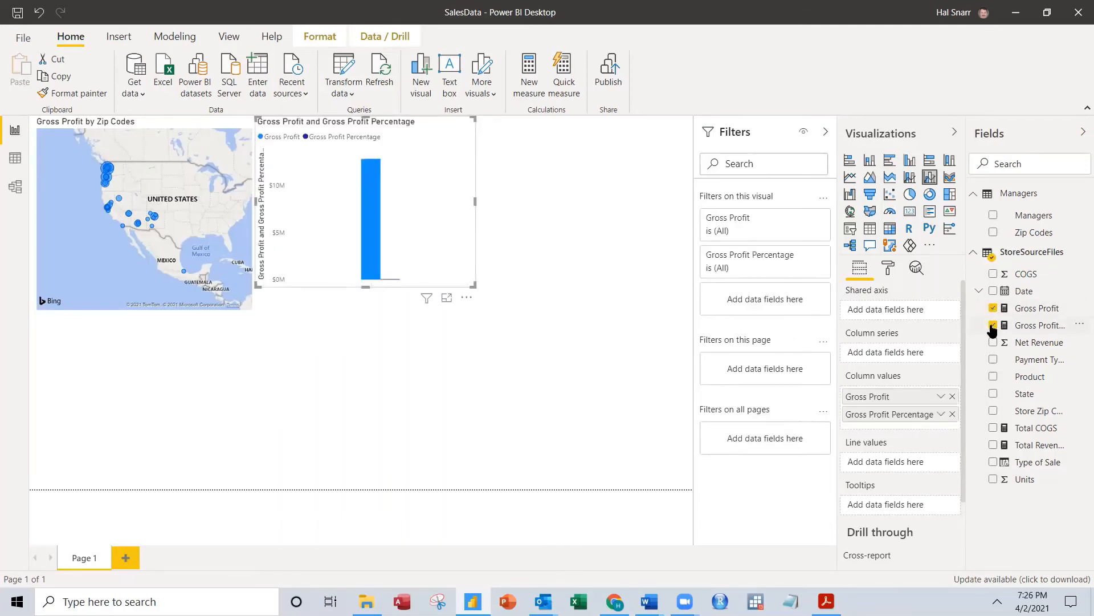
left_click(994, 359)
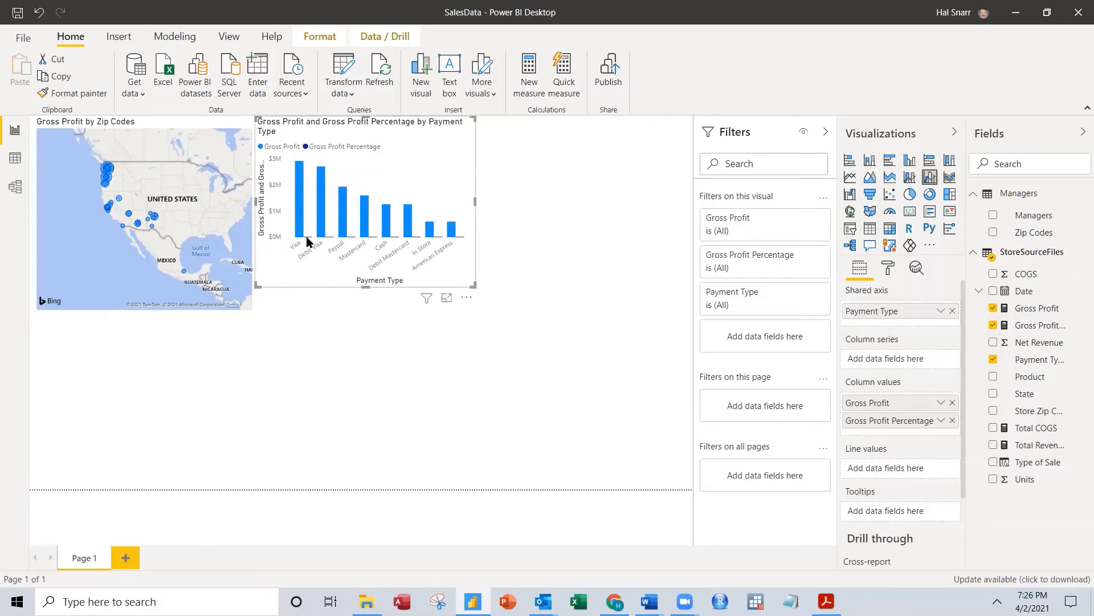
mouse_move(306, 238)
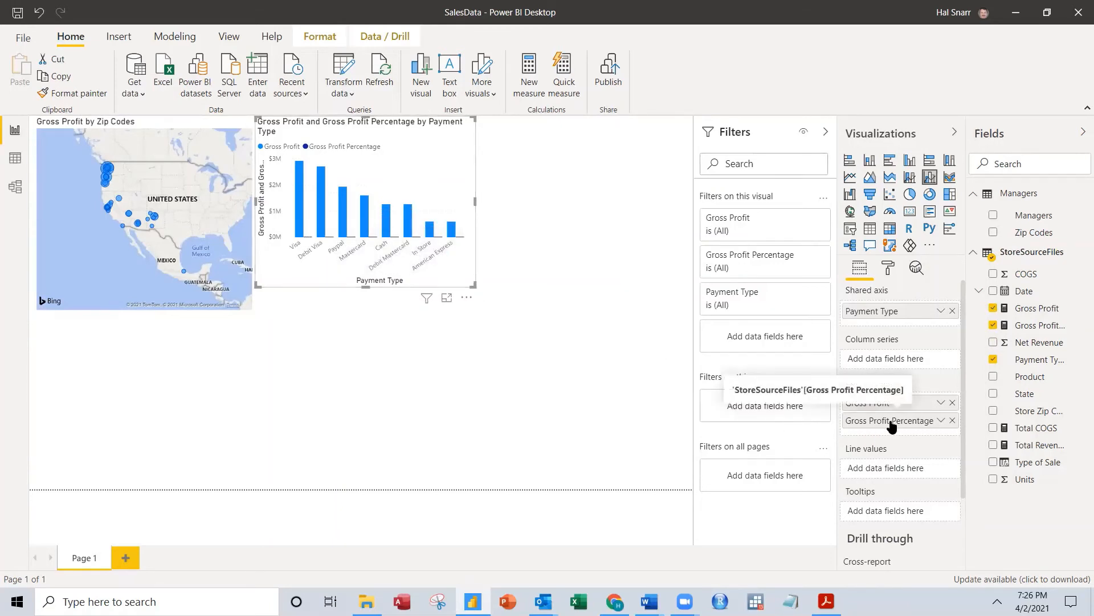
left_click_drag(890, 422, 887, 470)
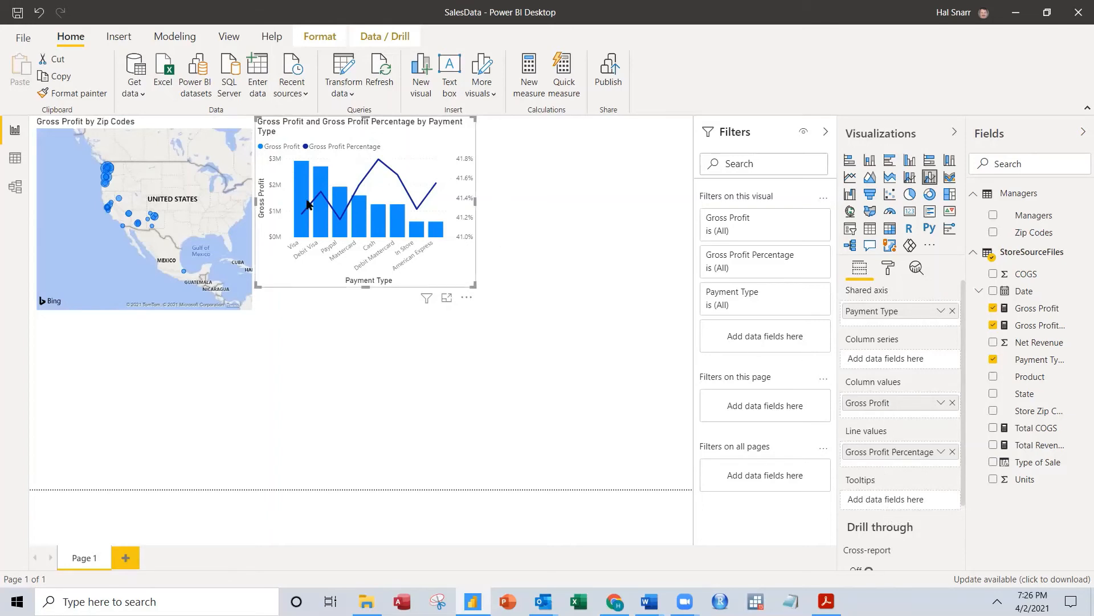
mouse_move(300, 177)
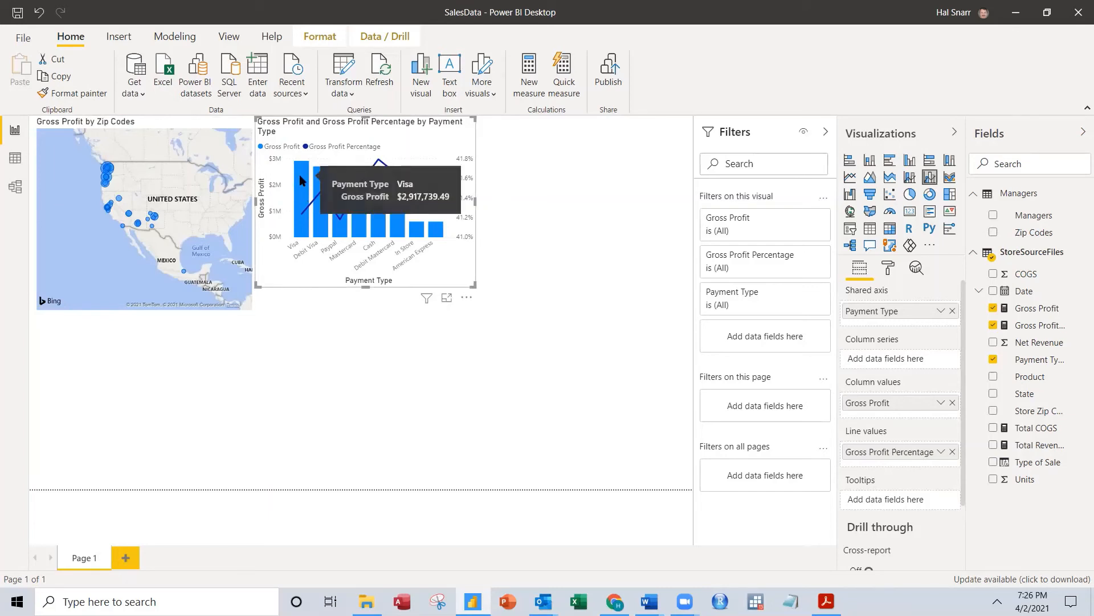
mouse_move(380, 167)
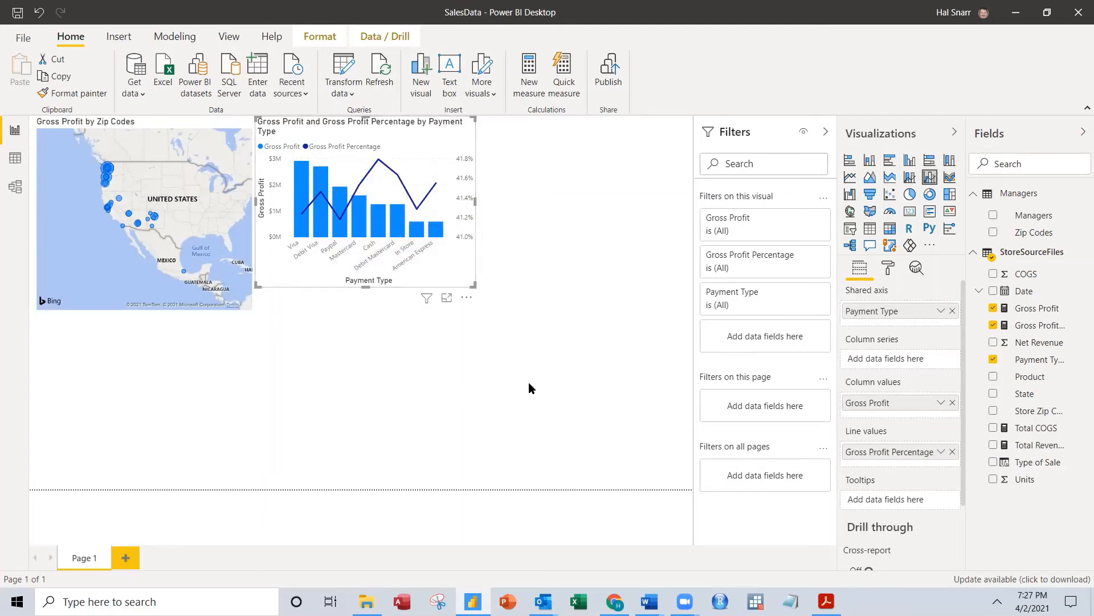
Step: With no visual selected, add a second line and clustered column chart and place it directly below the payment type chart
left_click(365, 380)
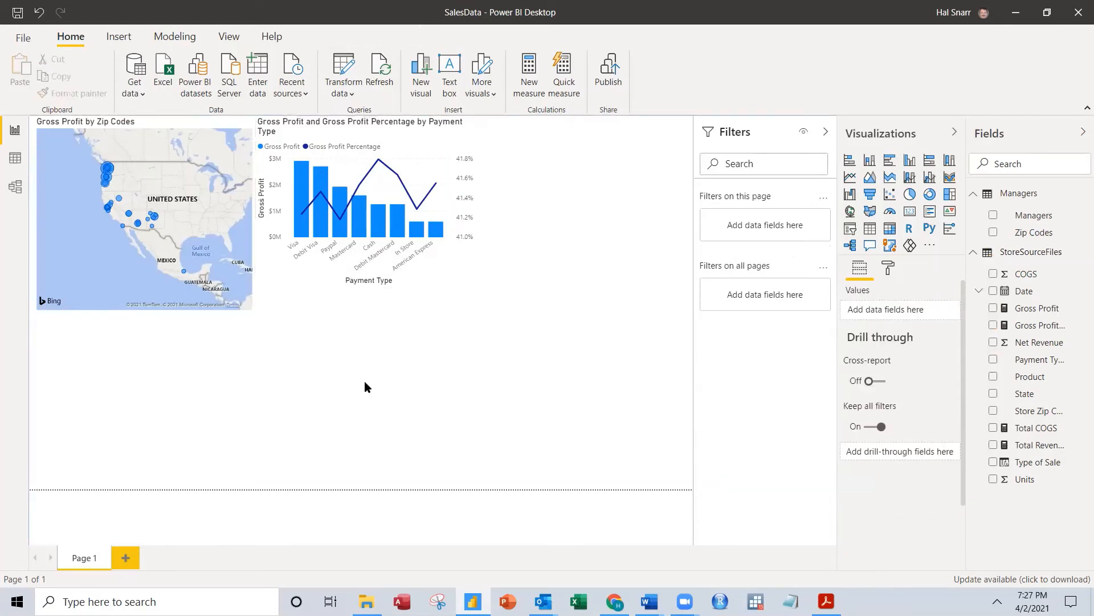
left_click(929, 177)
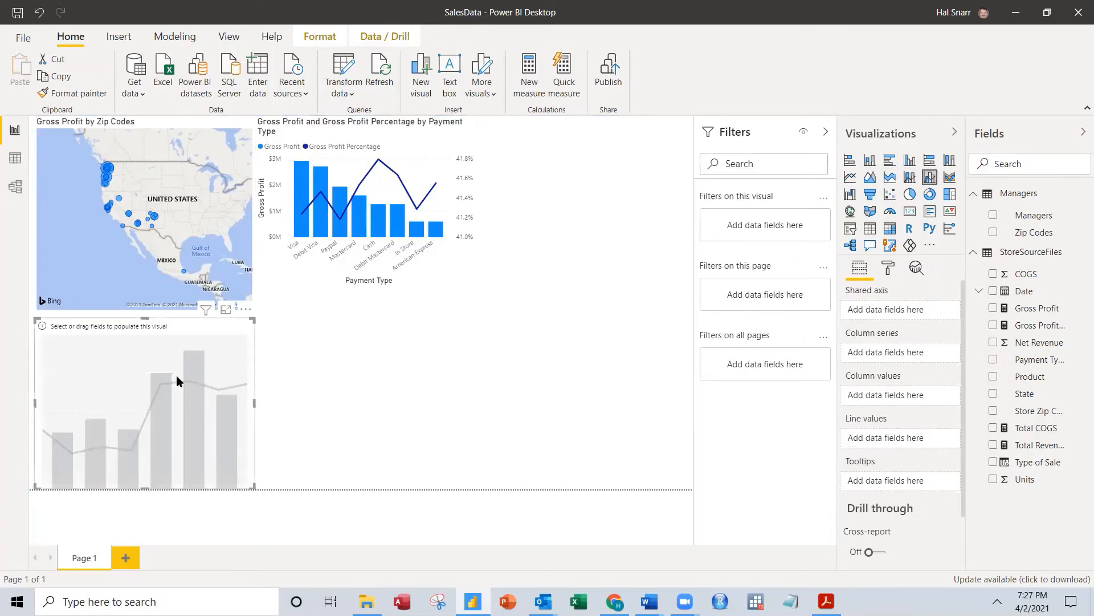
left_click_drag(176, 376, 392, 382)
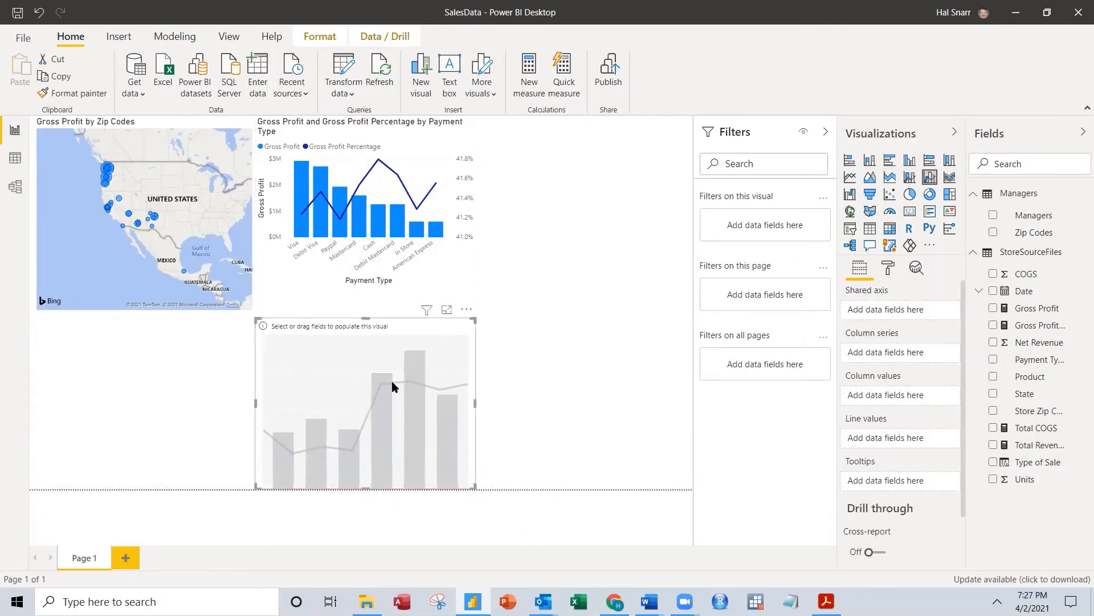
Step: In the payment type chart, move Gross Profit Percentage to the column values and back to the line values
left_click(436, 265)
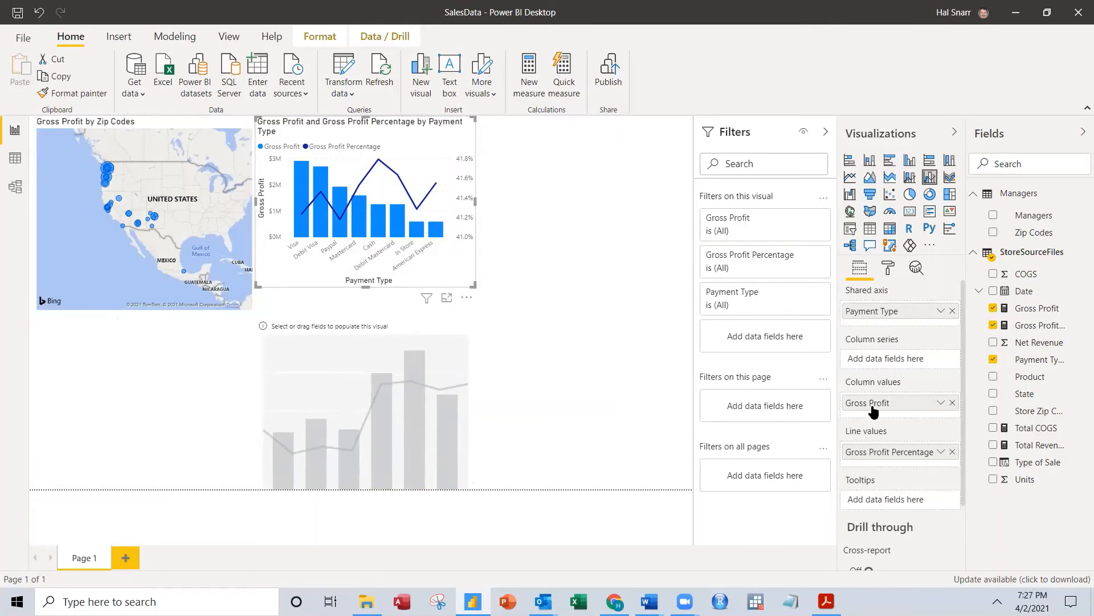
left_click_drag(878, 456, 880, 420)
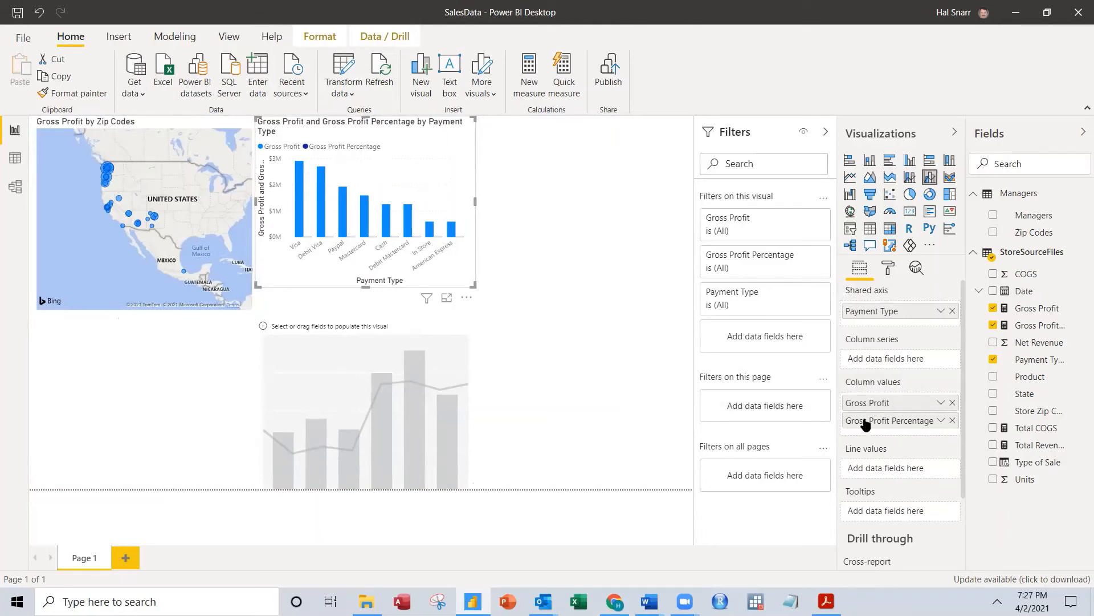
left_click_drag(868, 425, 873, 472)
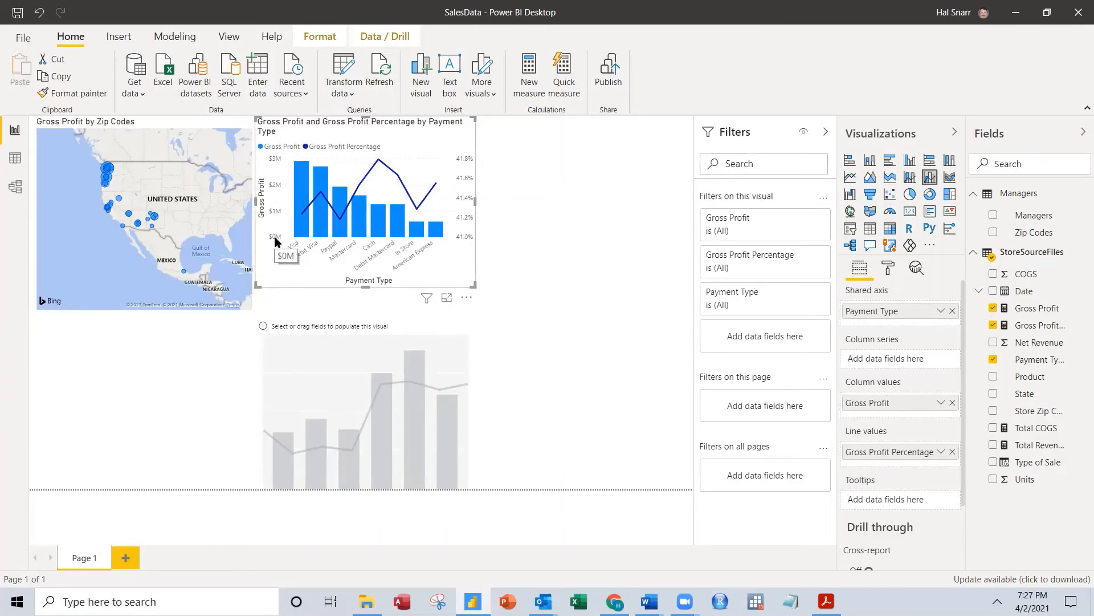
Step: Fill the lower combo chart with Gross Profit as column values, Gross Profit Percentage as line values and Product as shared axis
left_click(387, 412)
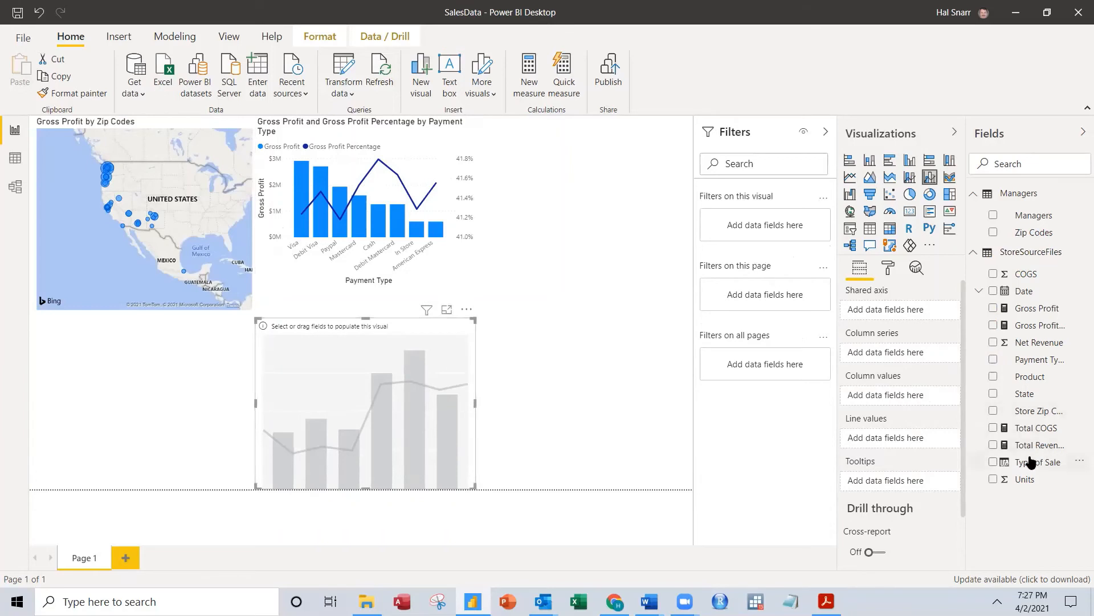
left_click(993, 308)
left_click(993, 325)
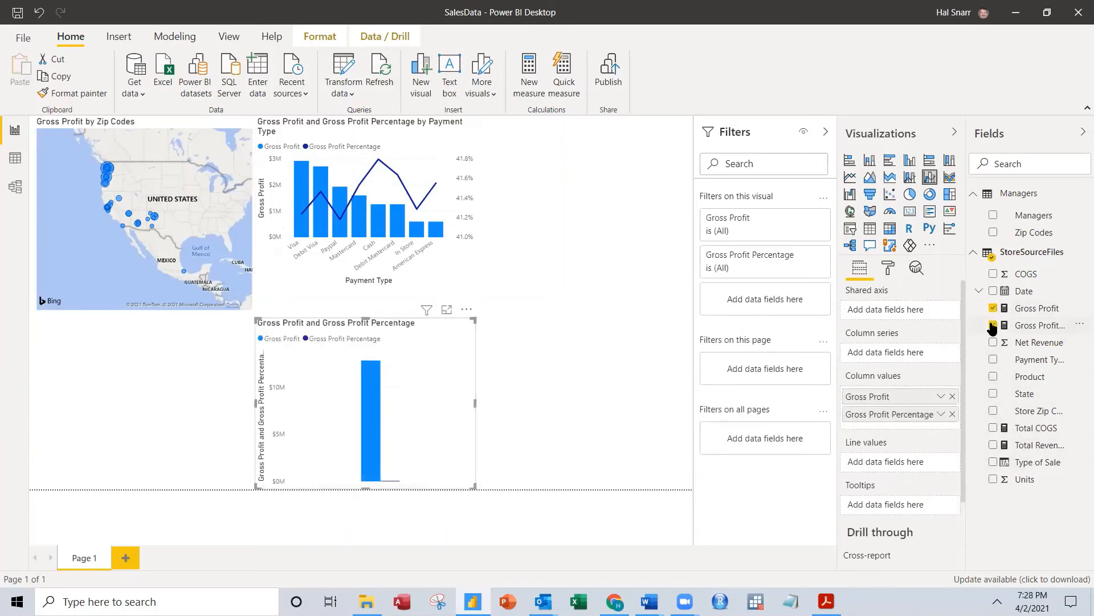
left_click(994, 377)
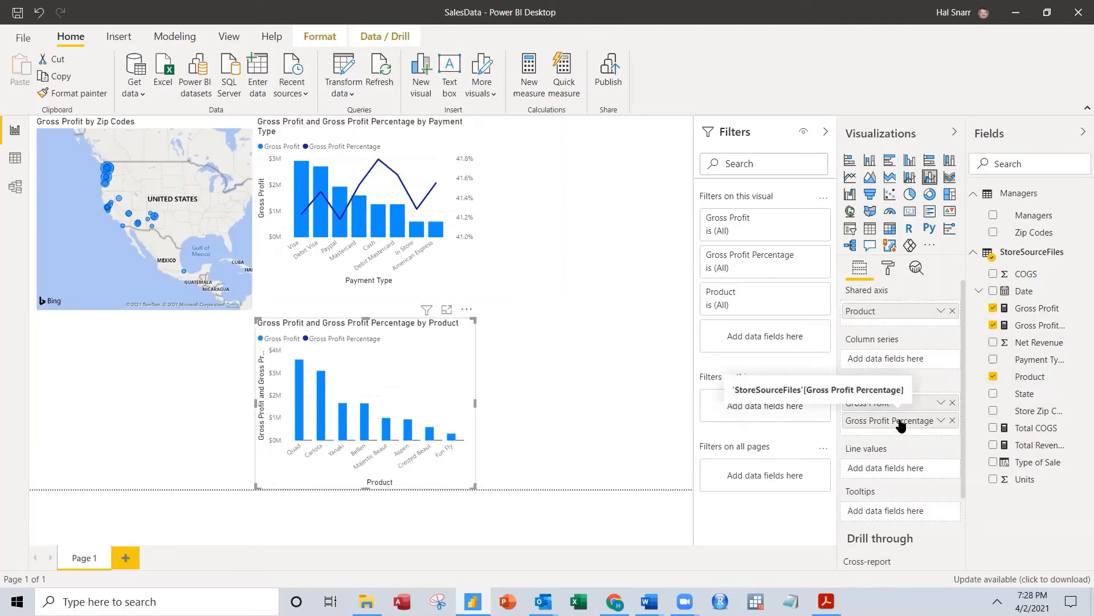
left_click_drag(900, 423, 899, 468)
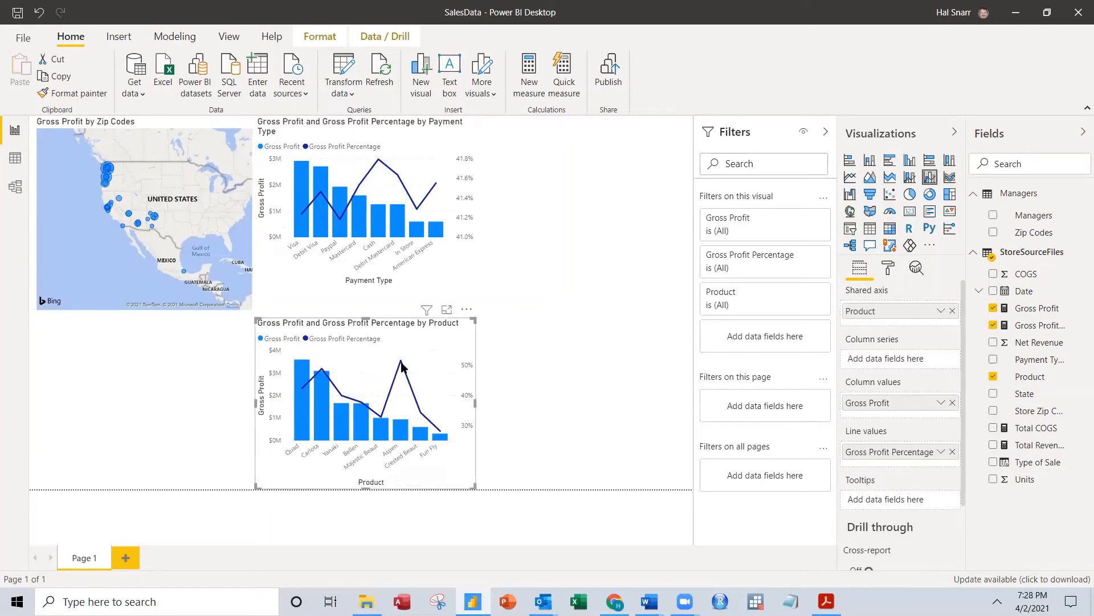
mouse_move(400, 361)
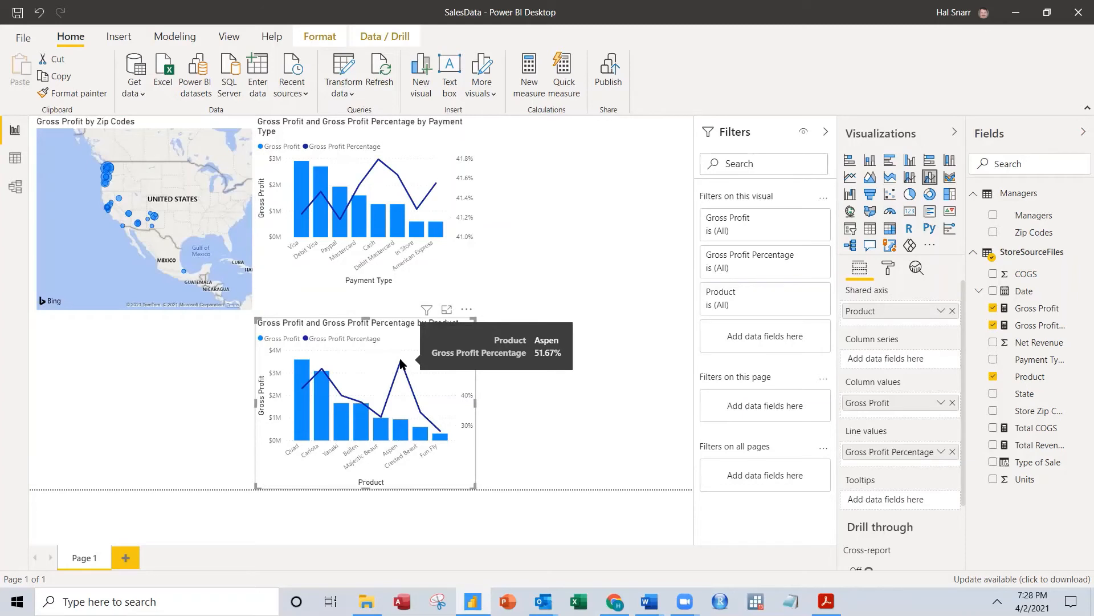
mouse_move(304, 370)
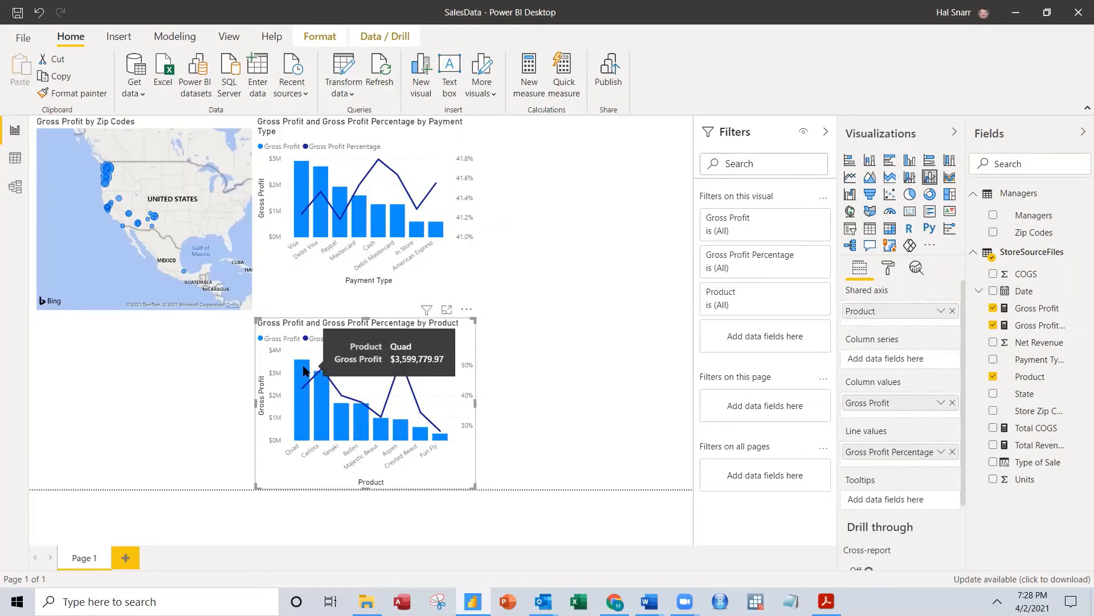
Step: Add a stacked bar chart of Gross Profit by Managers below the map, extending its upper edge slightly towards the map
left_click(627, 387)
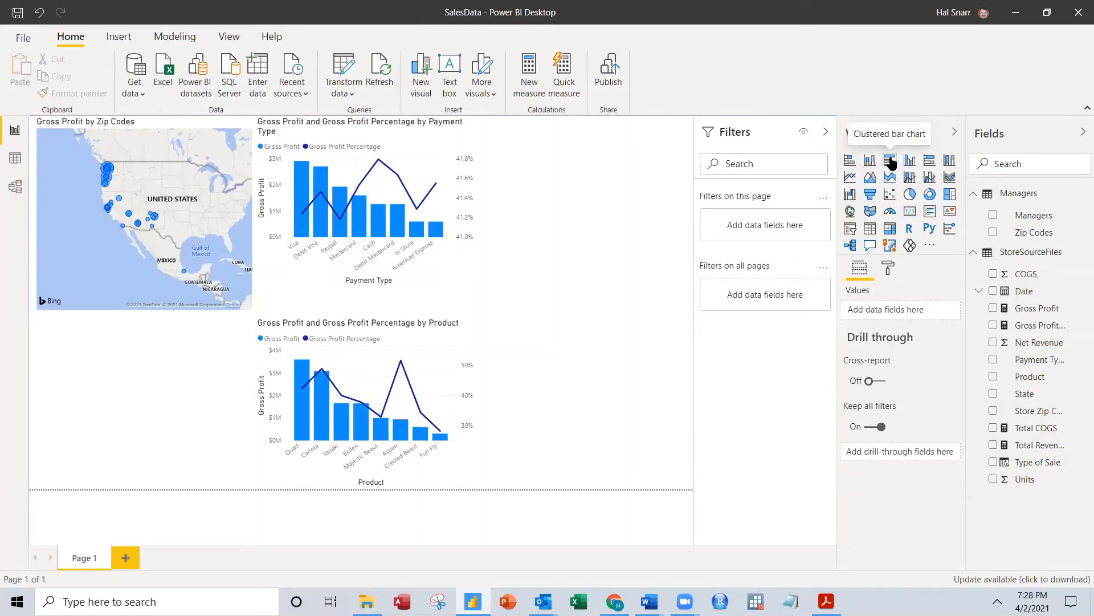
left_click(849, 163)
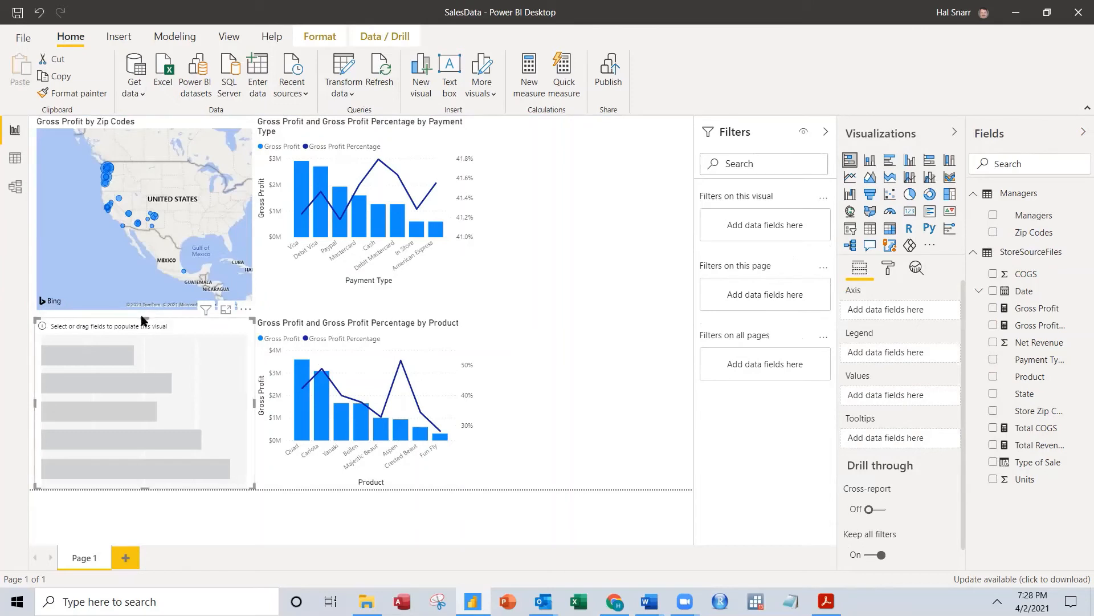
left_click_drag(142, 320, 146, 316)
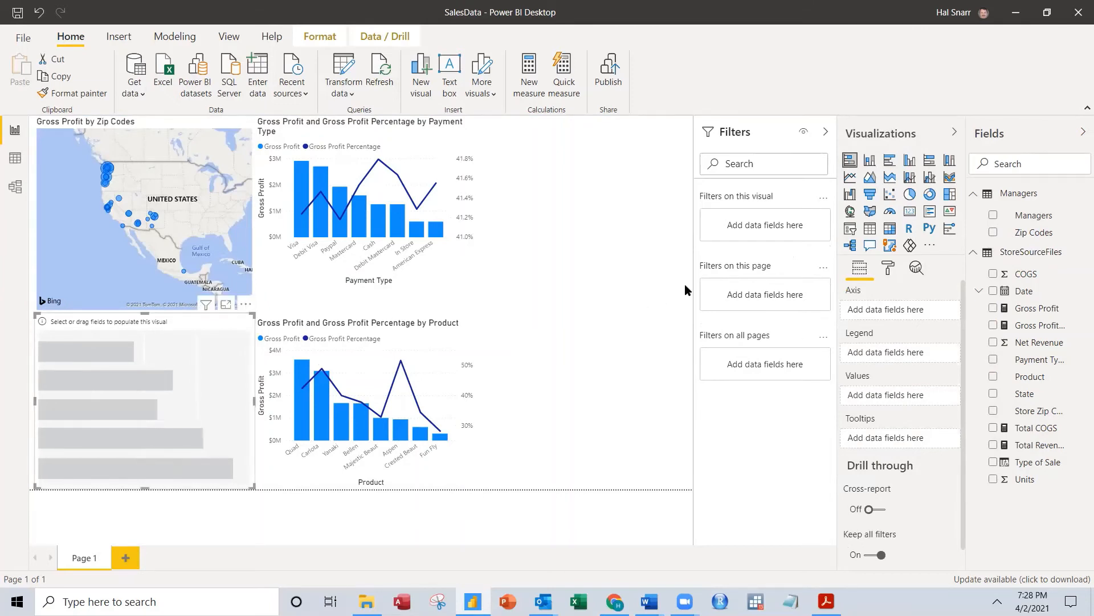
left_click(994, 216)
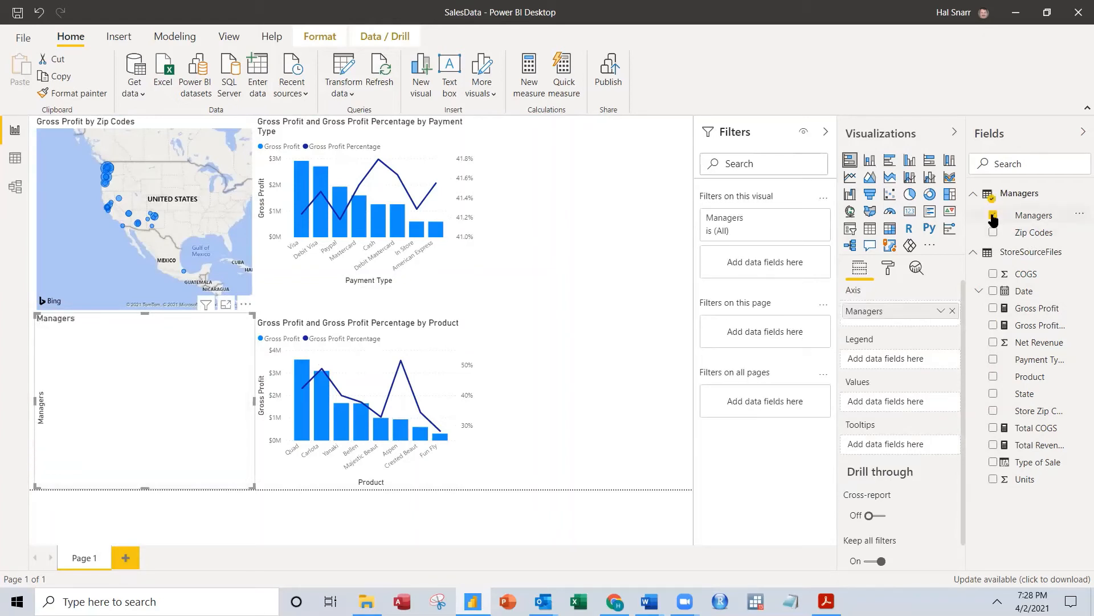
left_click(992, 308)
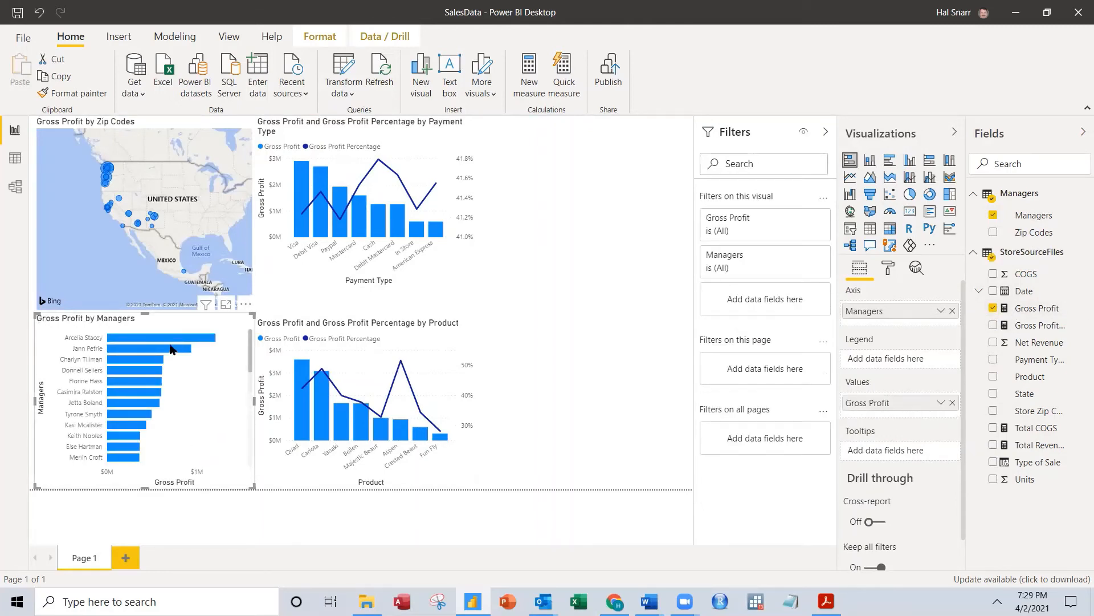
Step: Cross-filter the page by the longest bar in the Gross Profit by Managers chart, inspect the other visuals, and clear the selection
mouse_move(174, 342)
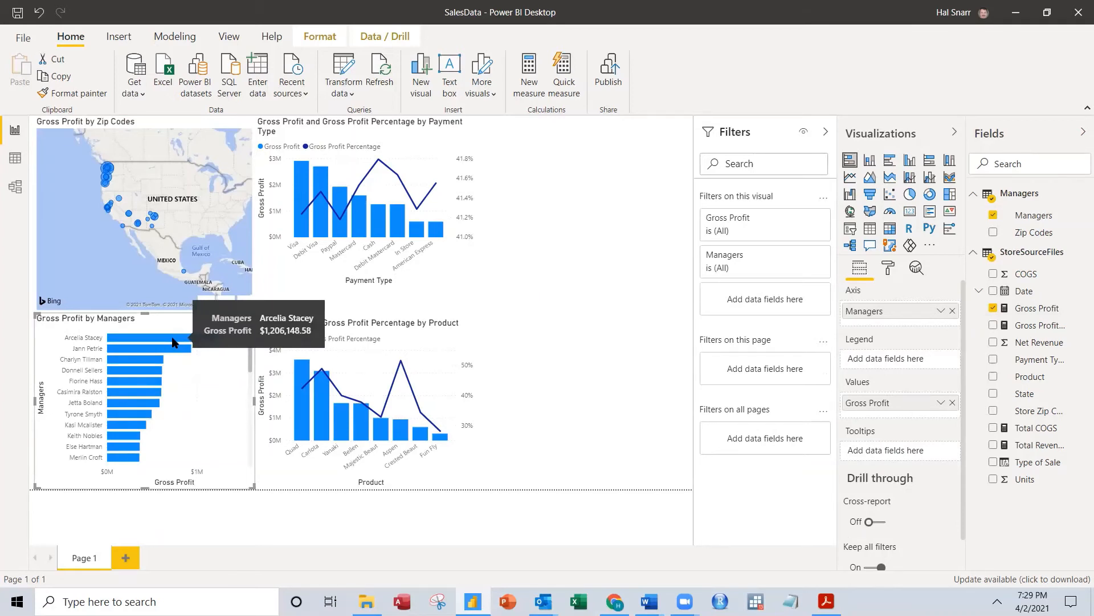
left_click(173, 338)
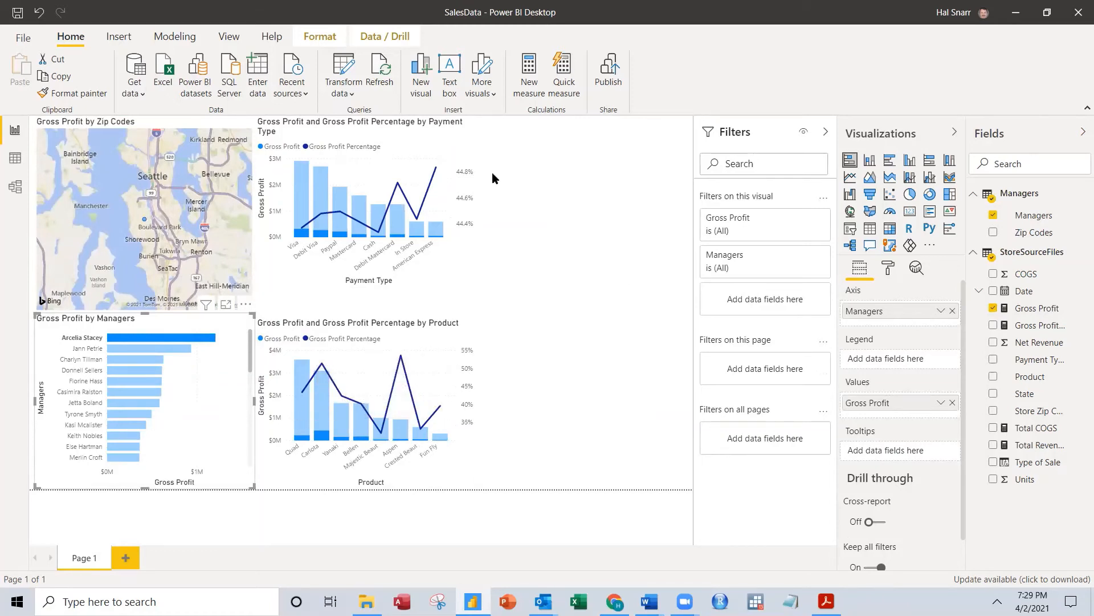
mouse_move(435, 165)
left_click(610, 368)
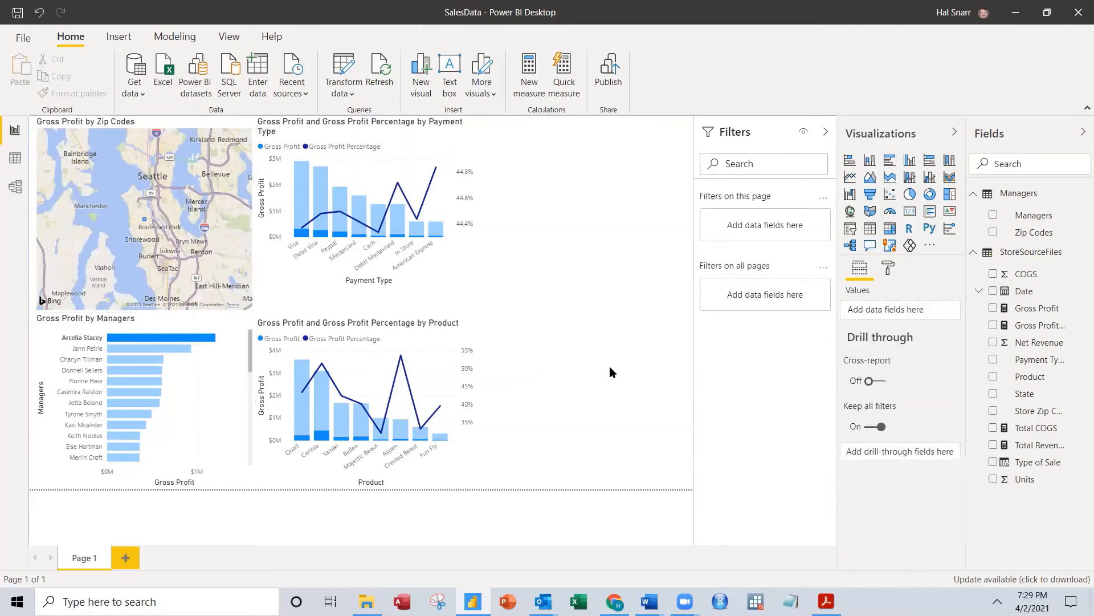
left_click(163, 338)
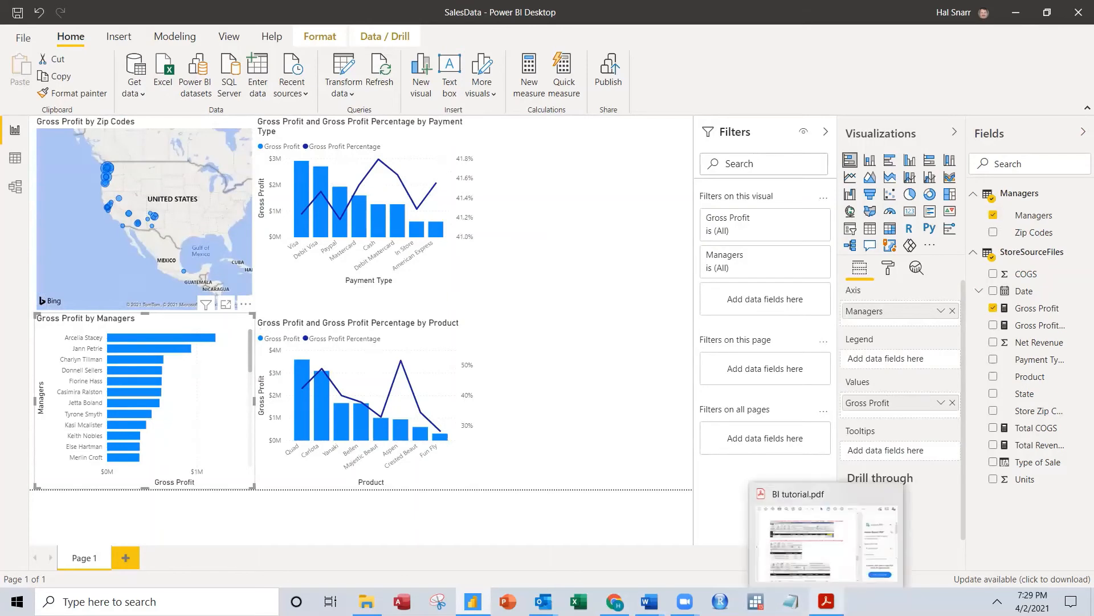
Step: Switch to BI tutorial.pdf in Acrobat Reader, read the slicer and multi-row card instructions on page 8, and return to the report
left_click(826, 601)
scroll(386, 365, "down", 15)
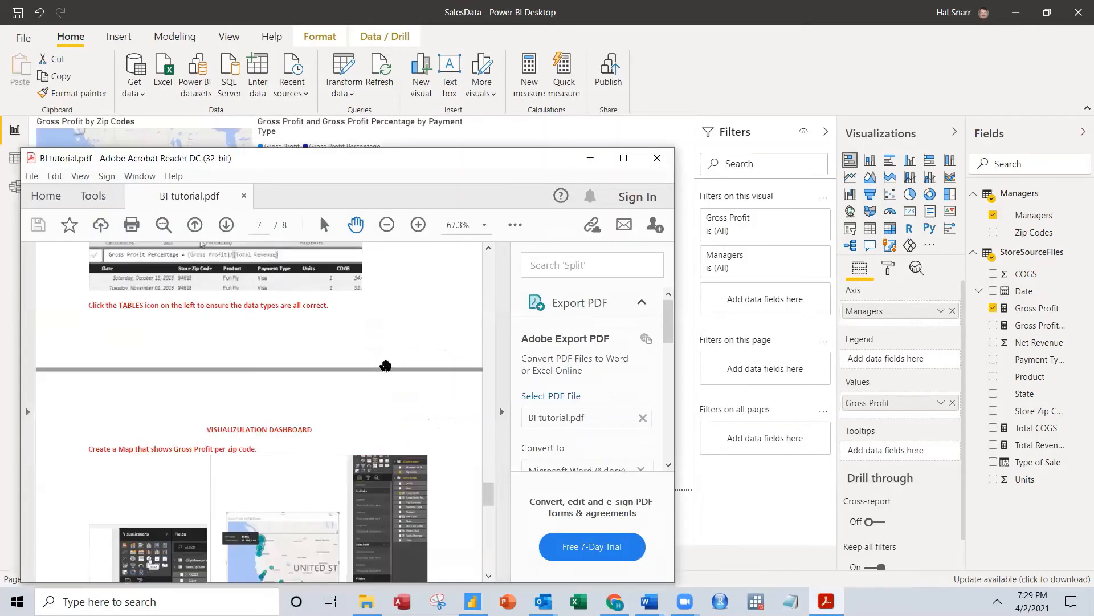
scroll(386, 365, "down", 4)
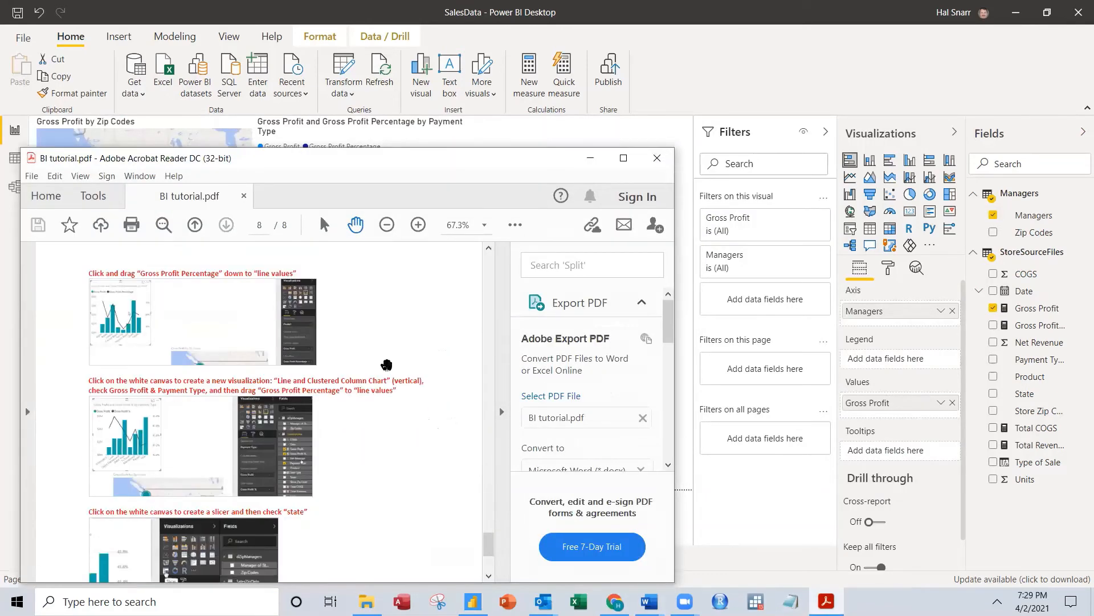
scroll(386, 362, "down", 1)
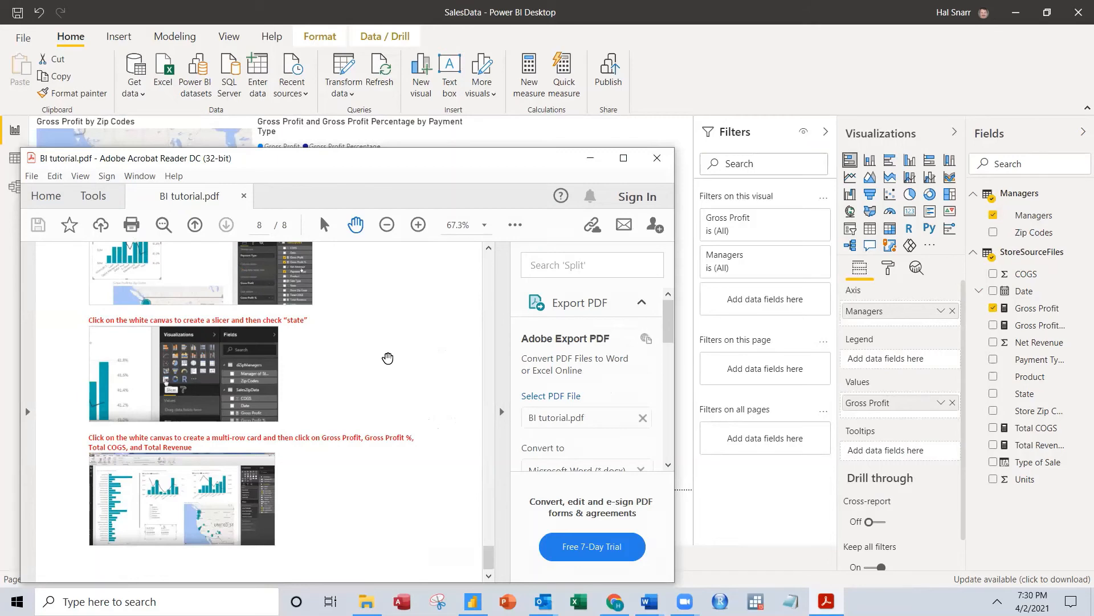
scroll(387, 358, "down", 1)
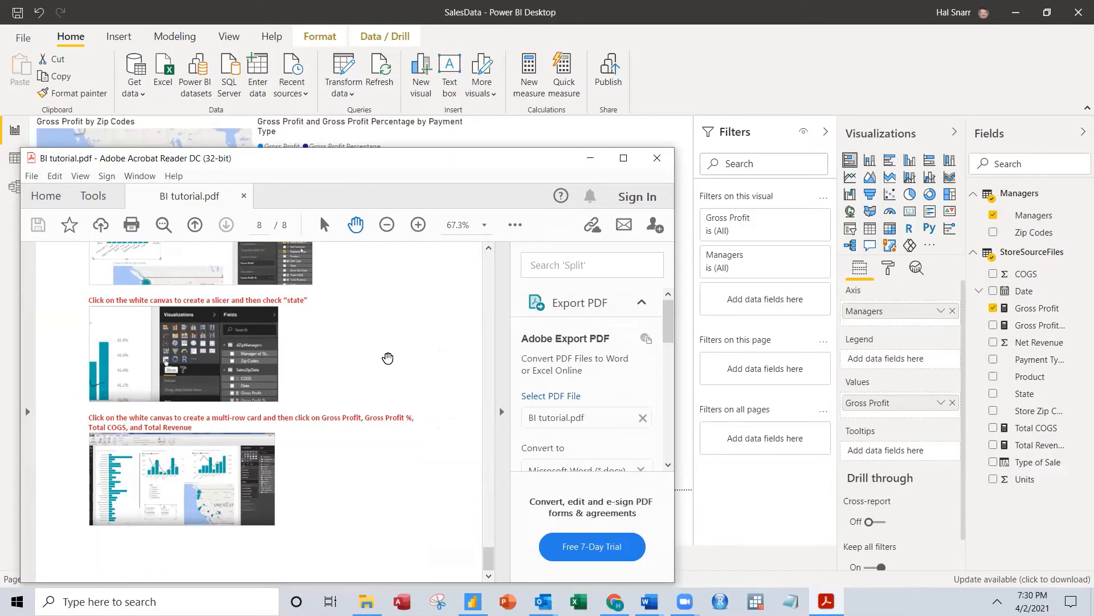
left_click(591, 160)
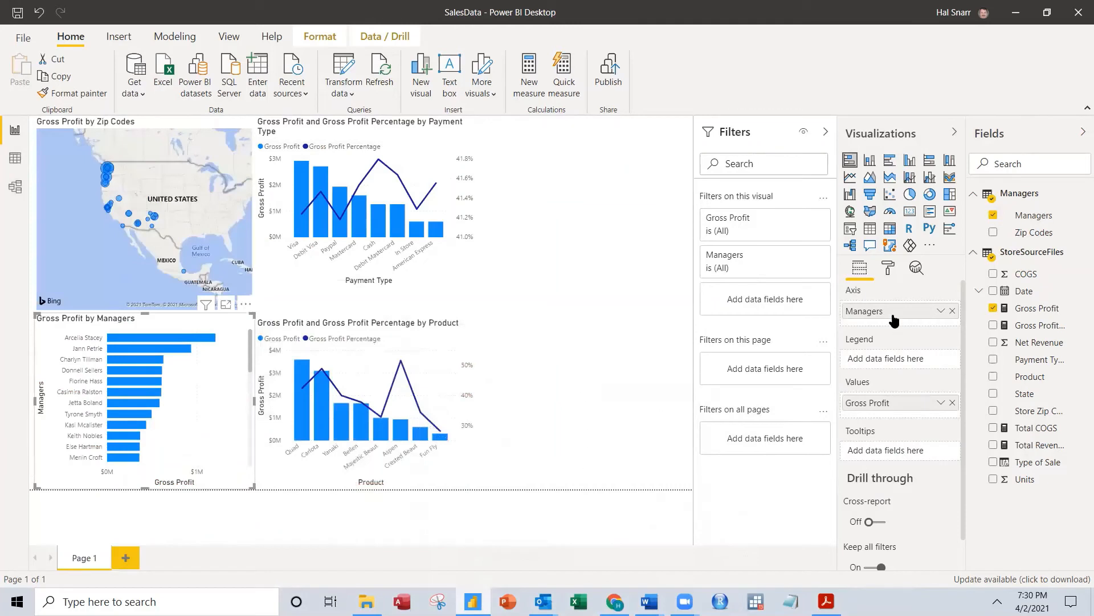
Step: Add a State slicer beside the payment type chart and shrink its height and width to fit the list of states
left_click(665, 235)
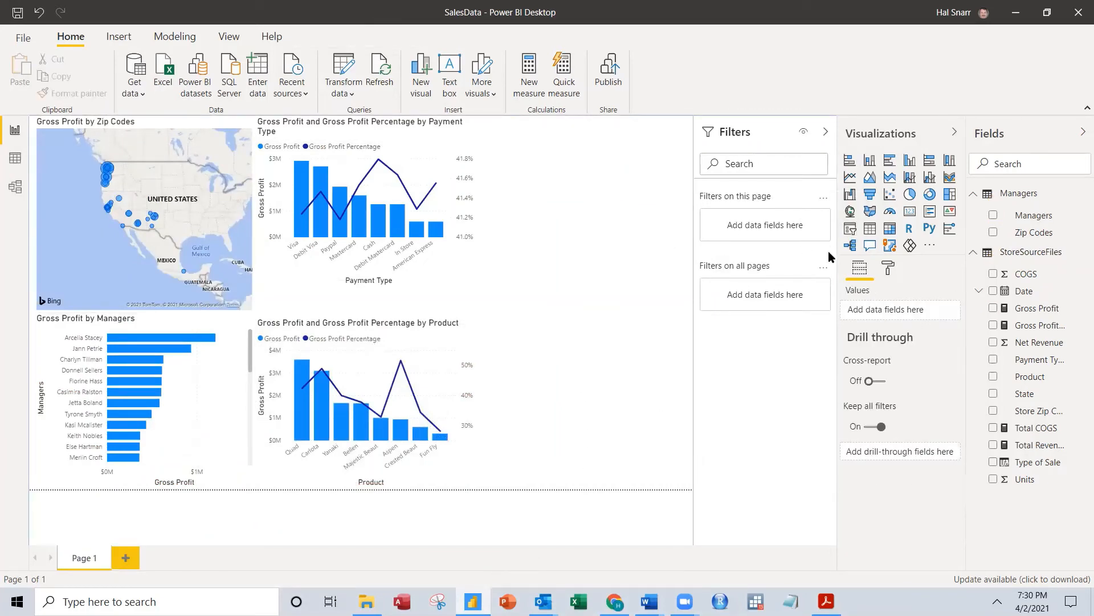
left_click(851, 231)
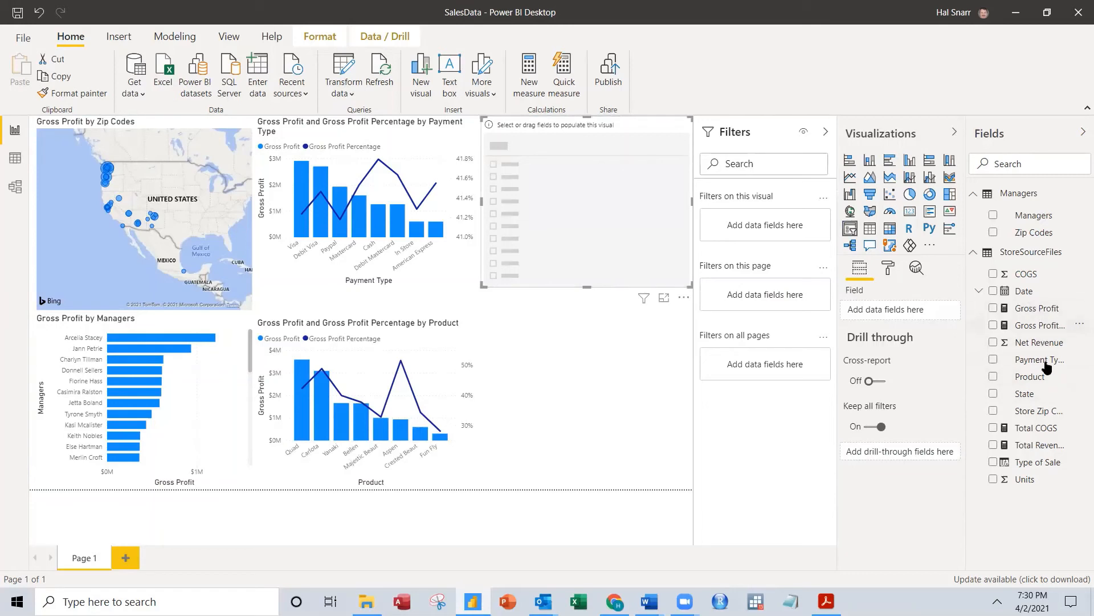
left_click(993, 394)
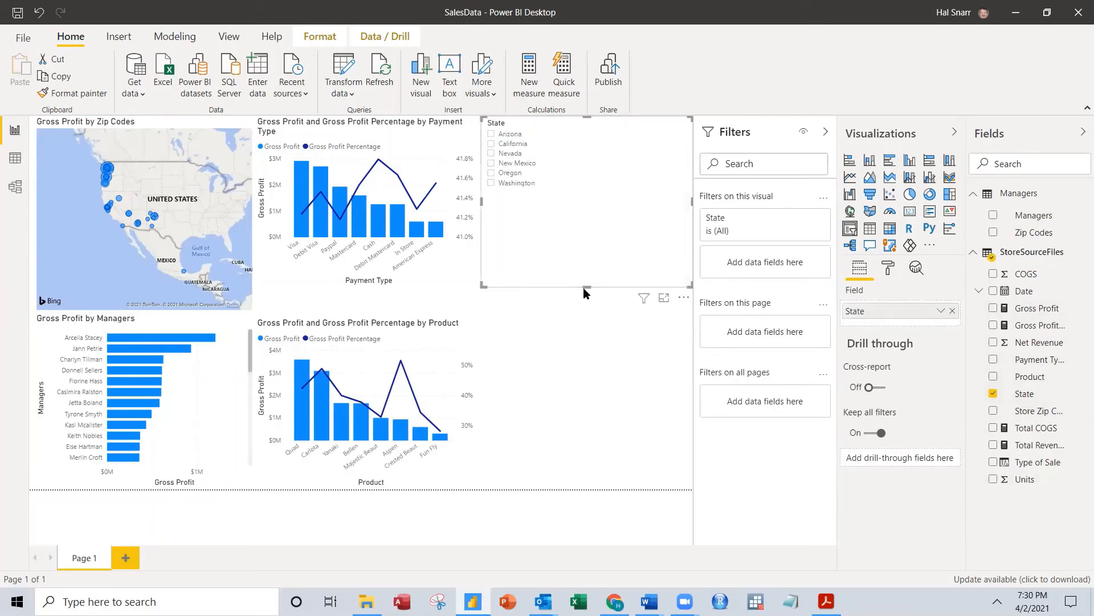
left_click_drag(588, 283, 593, 190)
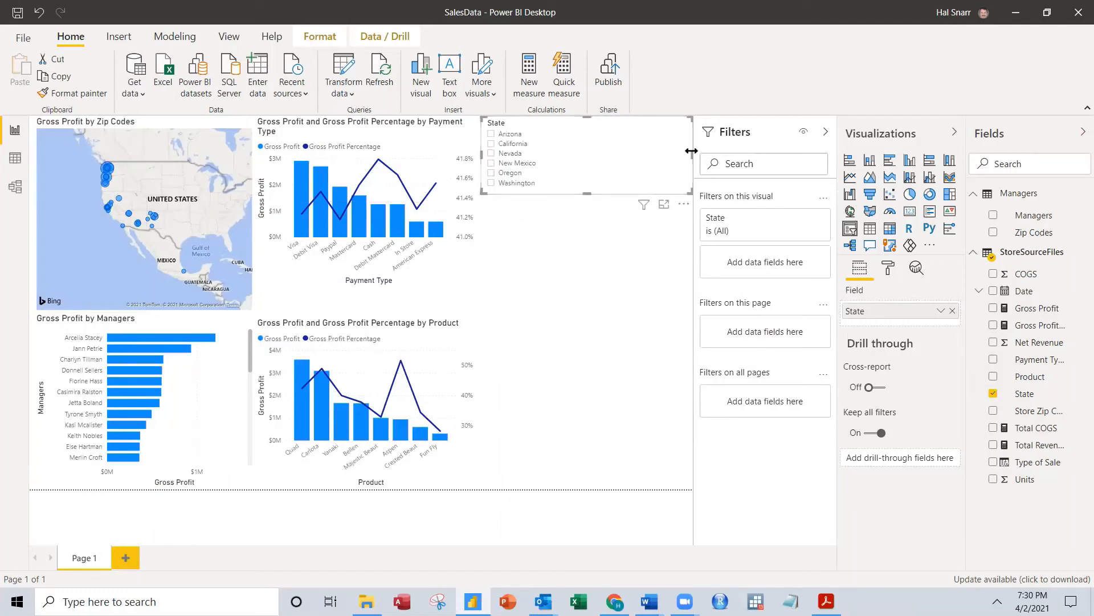
left_click_drag(685, 151, 567, 151)
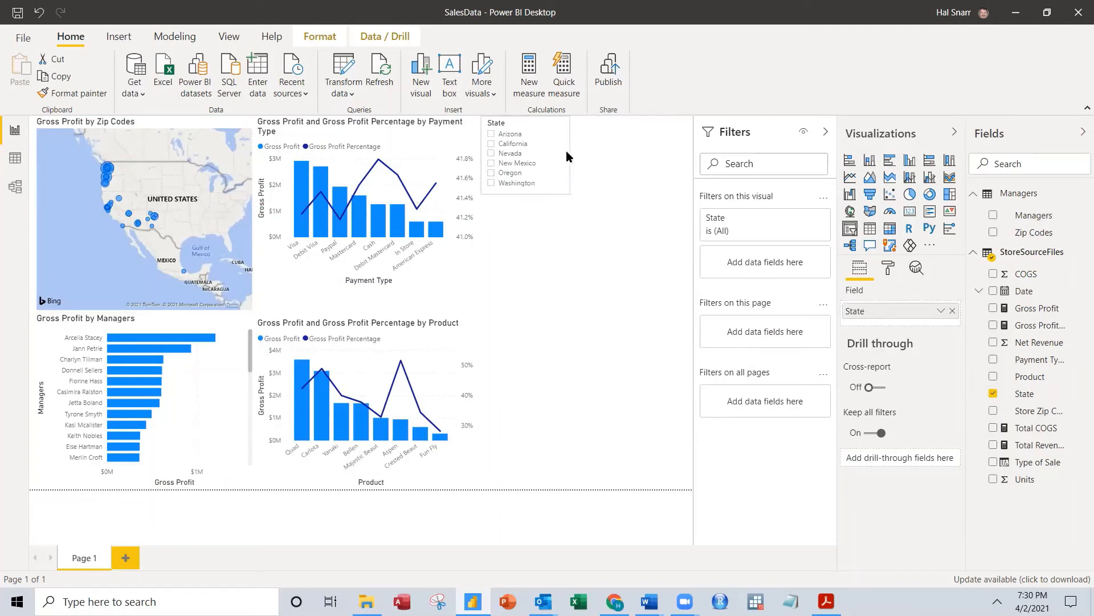
Step: Filter the page to Nevada with the State slicer and inspect the northern zip code point on the map
left_click(492, 154)
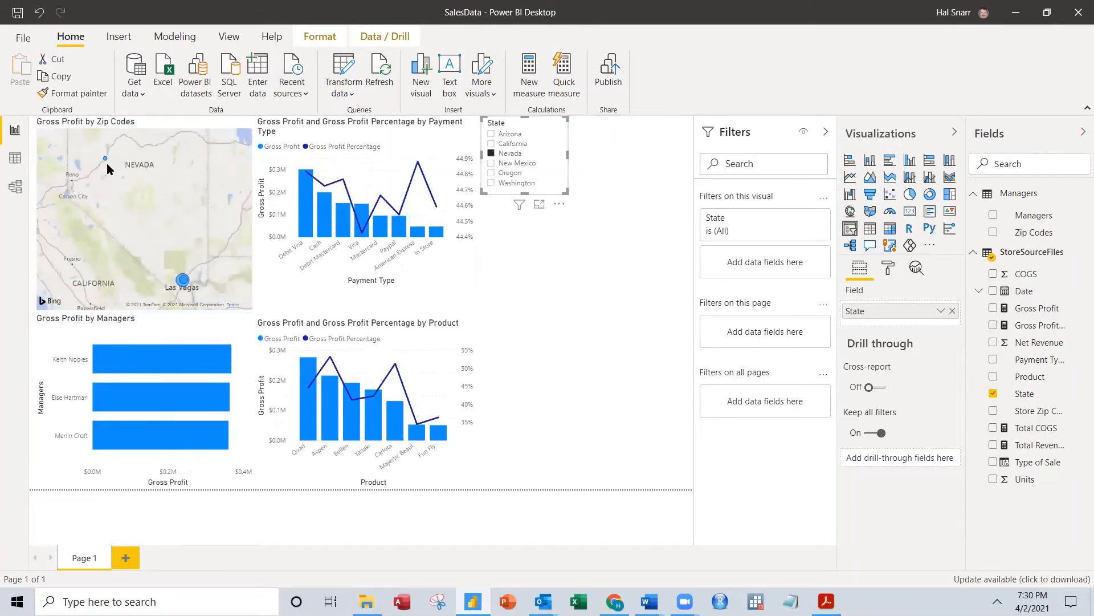
mouse_move(104, 160)
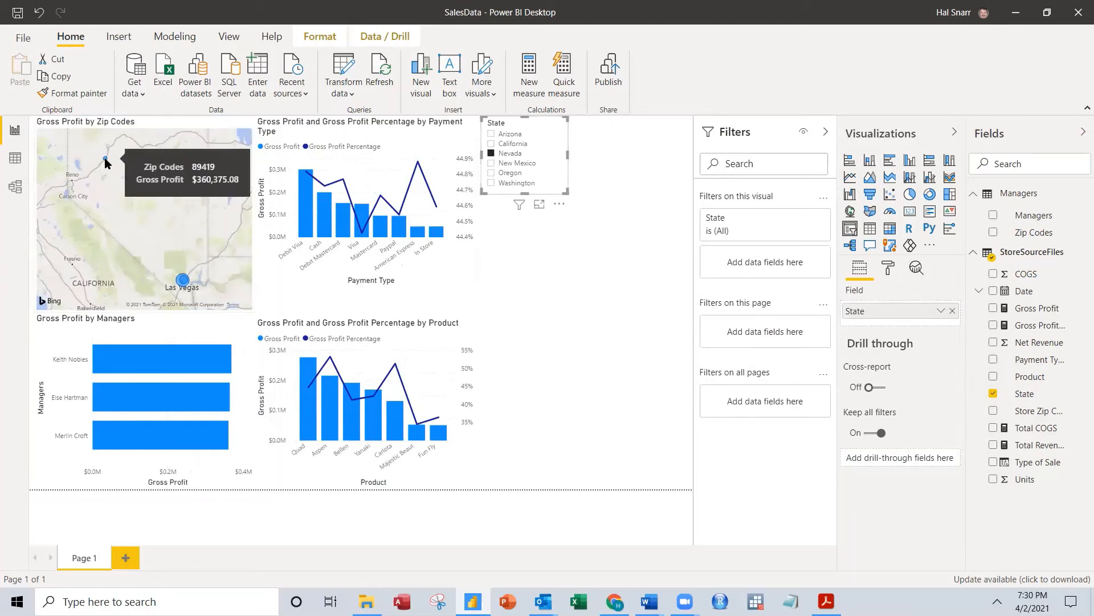
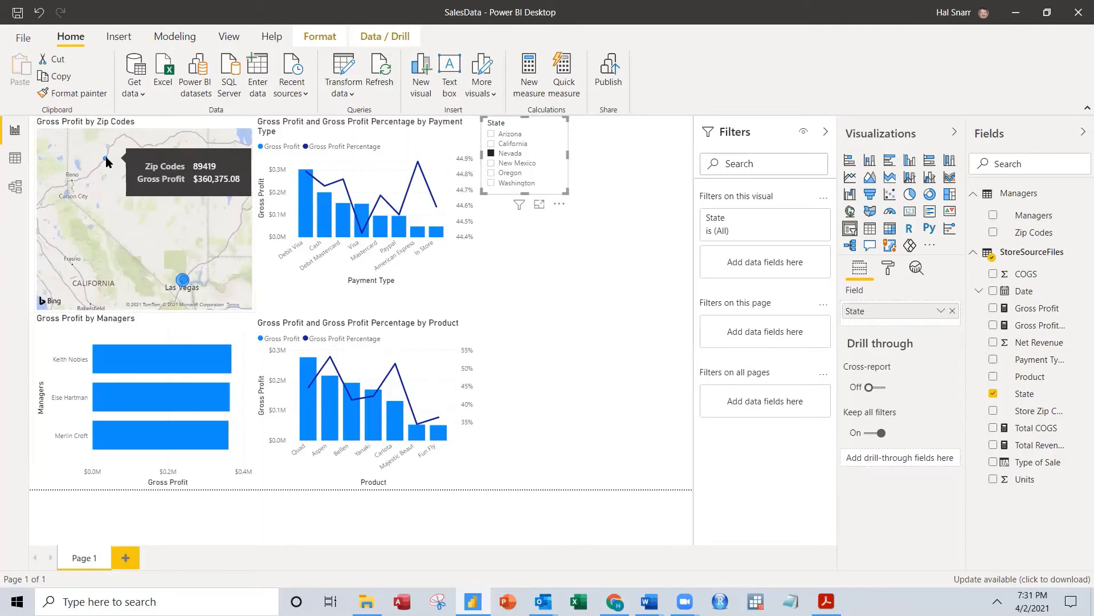
Step: Add a Type of Sale slicer directly below the State slicer and shorten it to fit its two options
left_click(580, 447)
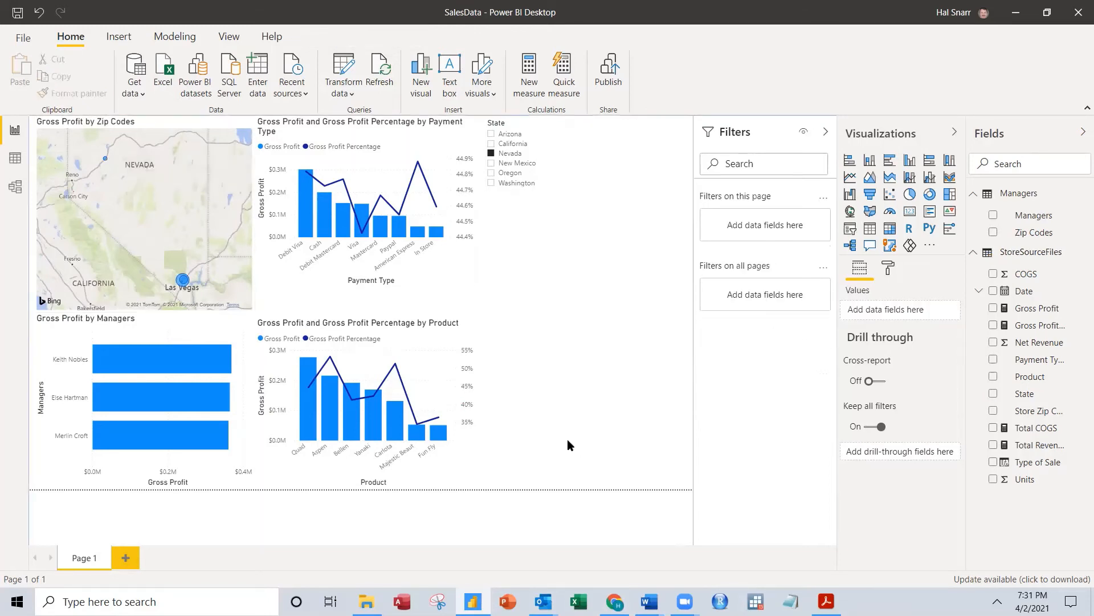
left_click(849, 229)
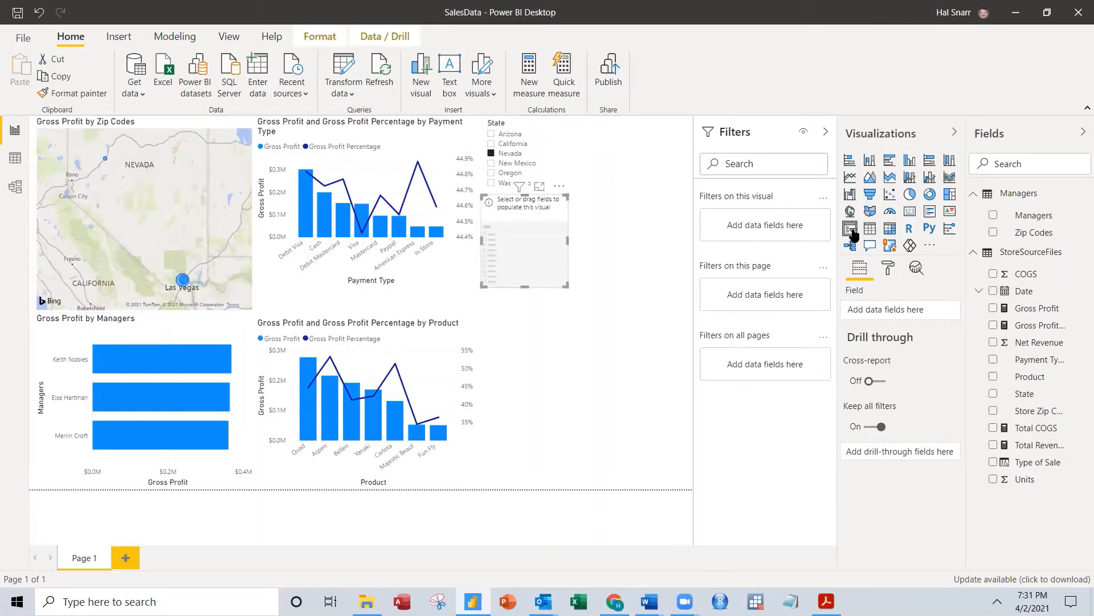
left_click(992, 462)
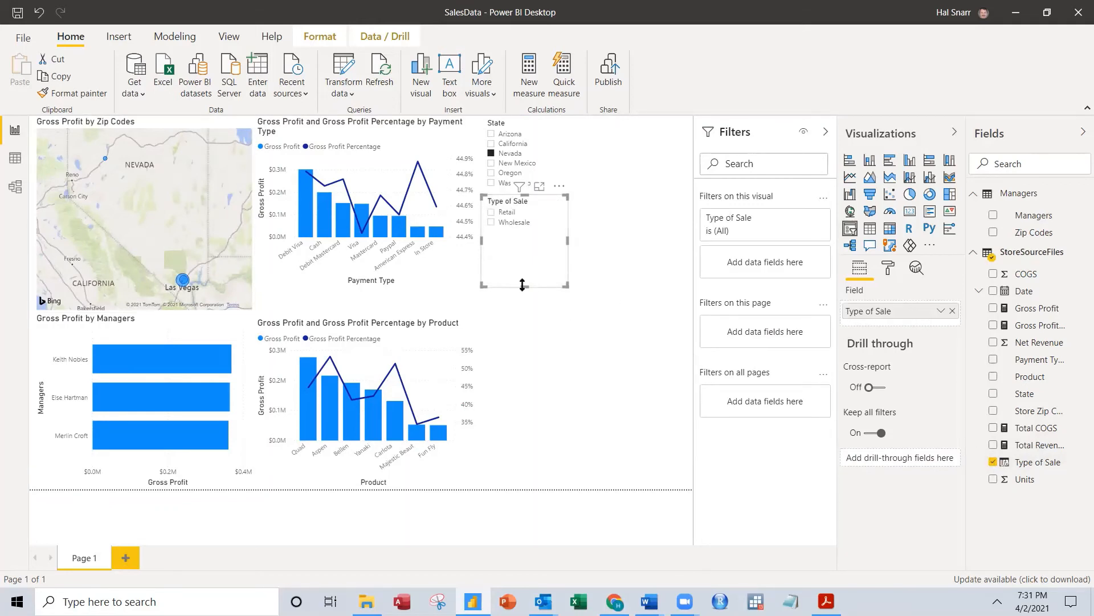
left_click_drag(524, 285, 525, 232)
Step: Test the slicers with Retail and Wholesale for Nevada, Wholesale for California and Arizona, and Retail for Arizona, then clear both selections
left_click(491, 212)
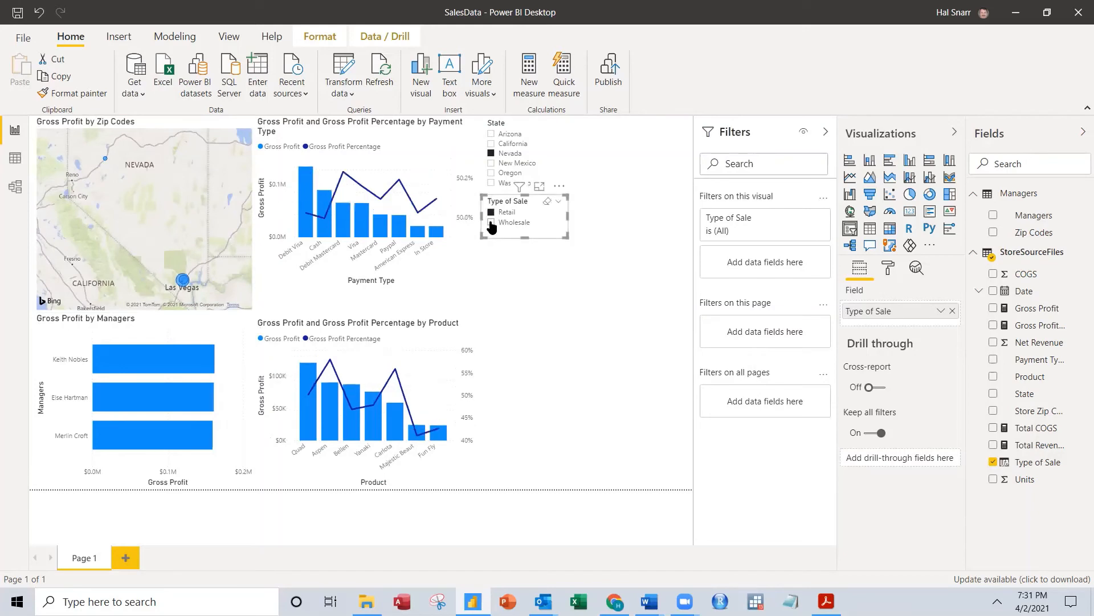
left_click(490, 223)
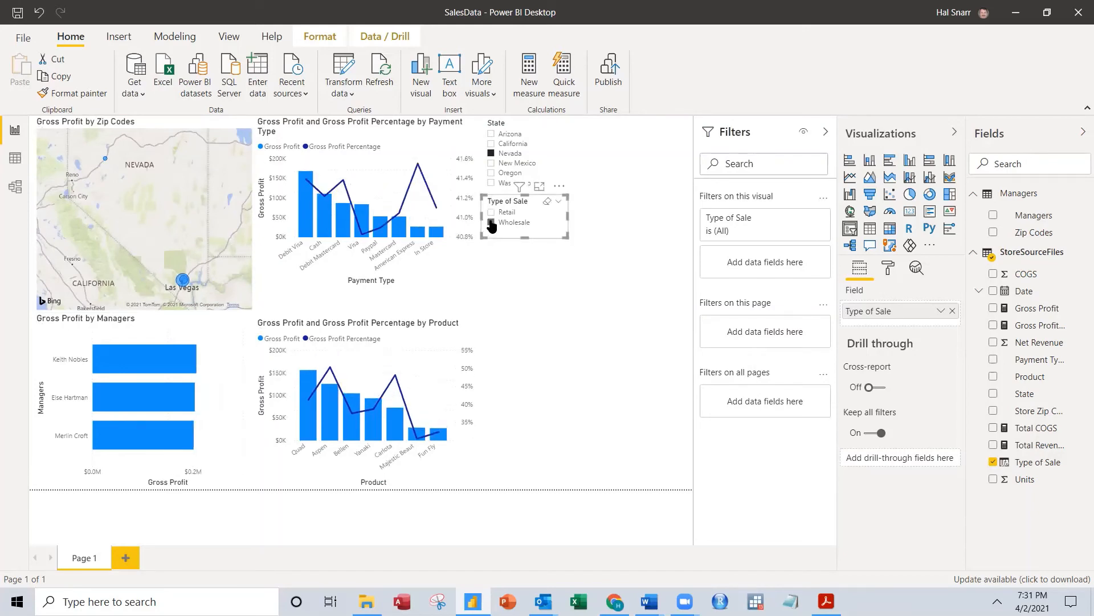
left_click(491, 144)
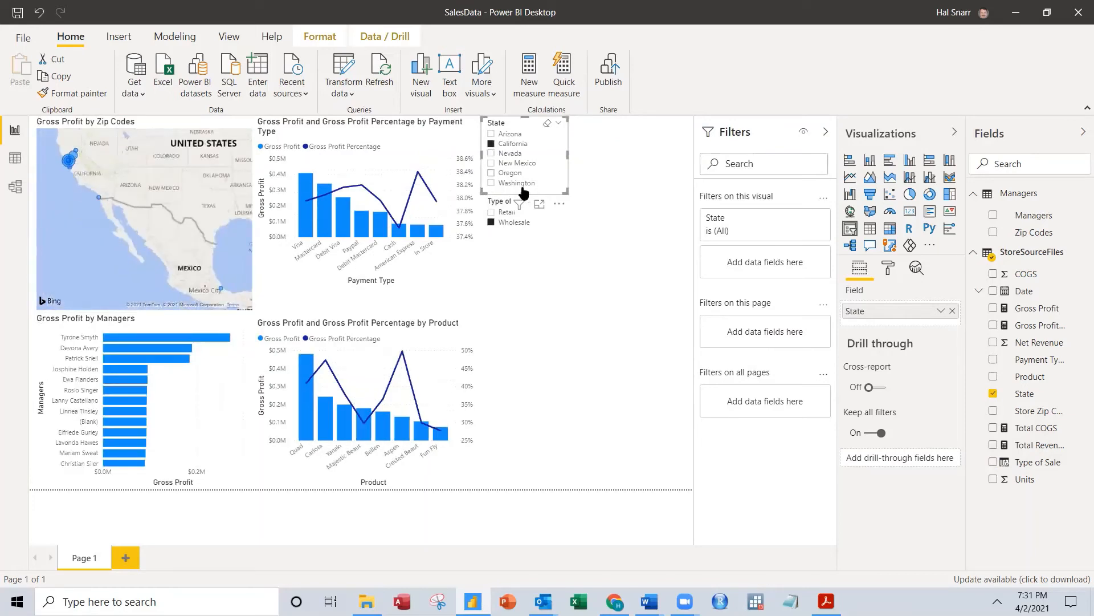
left_click(490, 135)
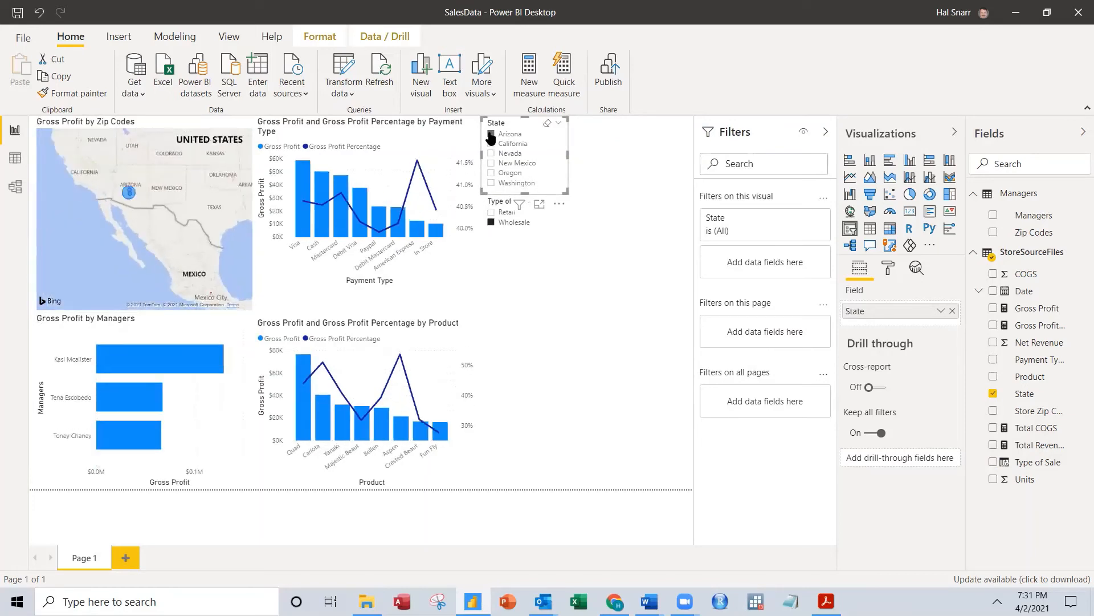
left_click(491, 213)
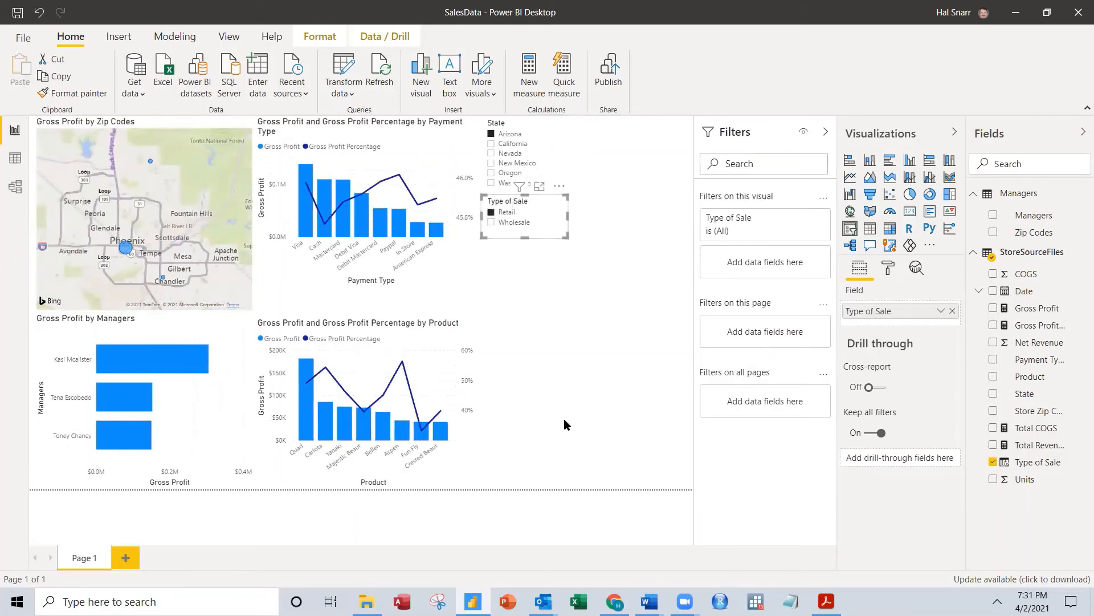
left_click(491, 212)
left_click(492, 135)
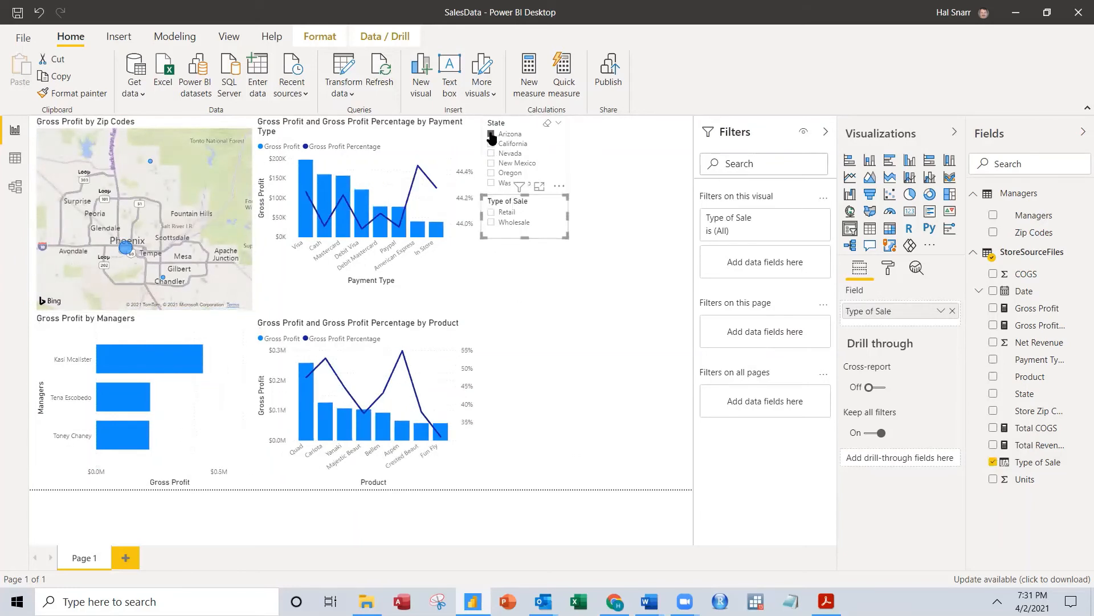
left_click(492, 134)
Step: Add a Date slicer below the Type of Sale slicer
left_click(545, 340)
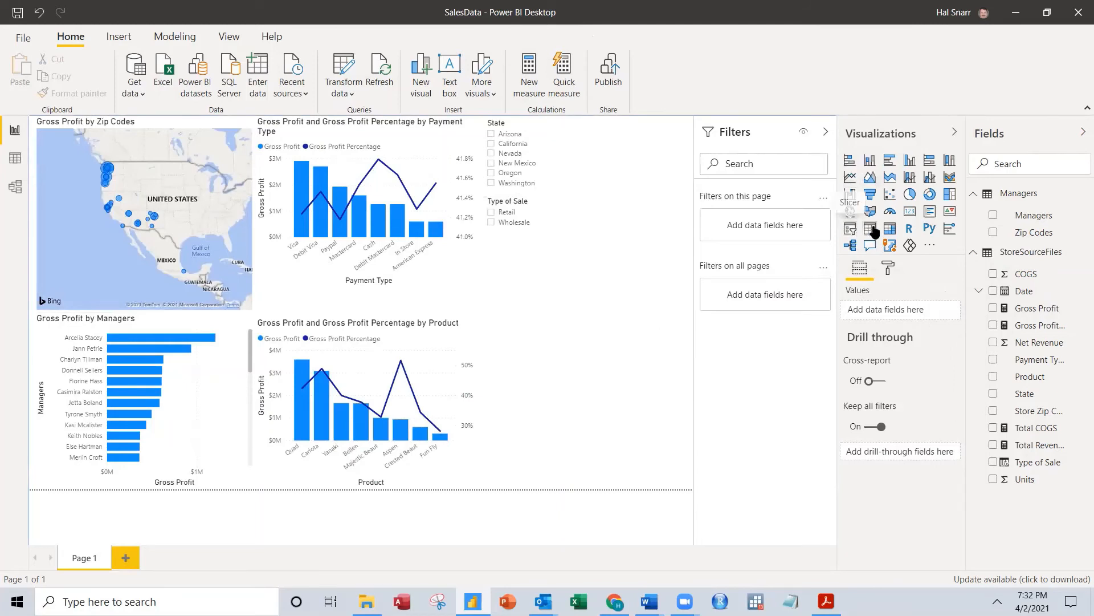
left_click(850, 229)
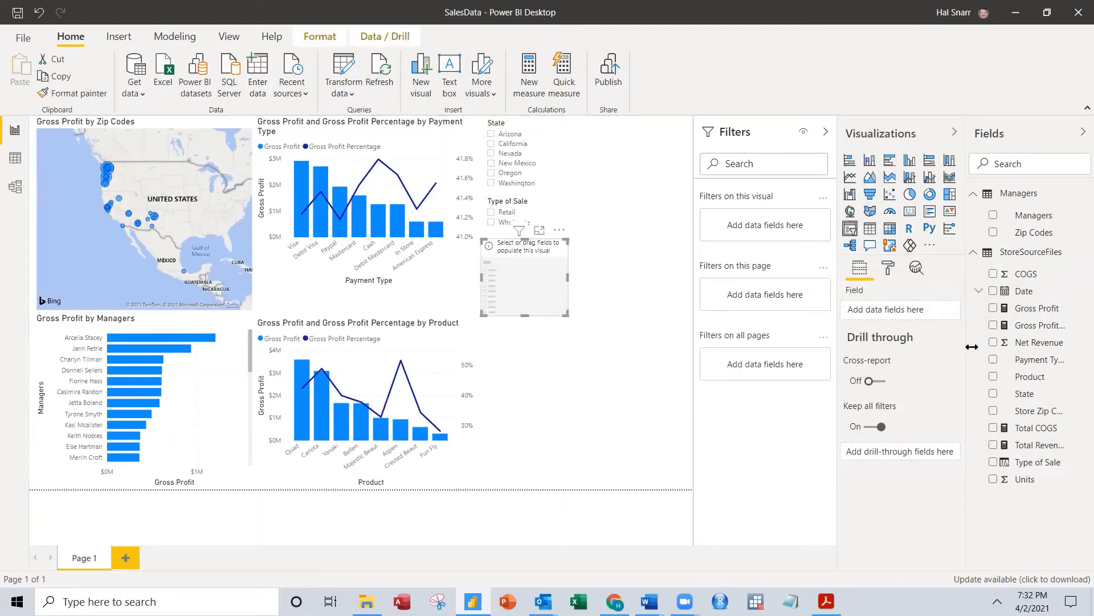
left_click(993, 290)
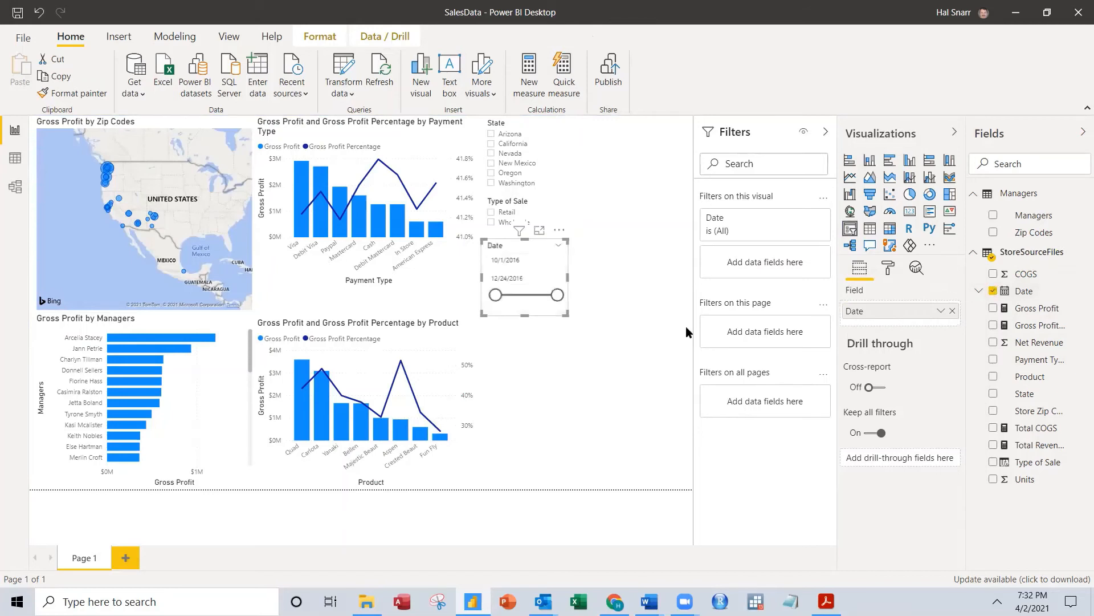
Step: Test the Date slicer with a 12/15/2016 start and a 10/28/2016 end, then restore the full range of 10/1/2016 to 12/24/2016
left_click_drag(496, 295, 553, 301)
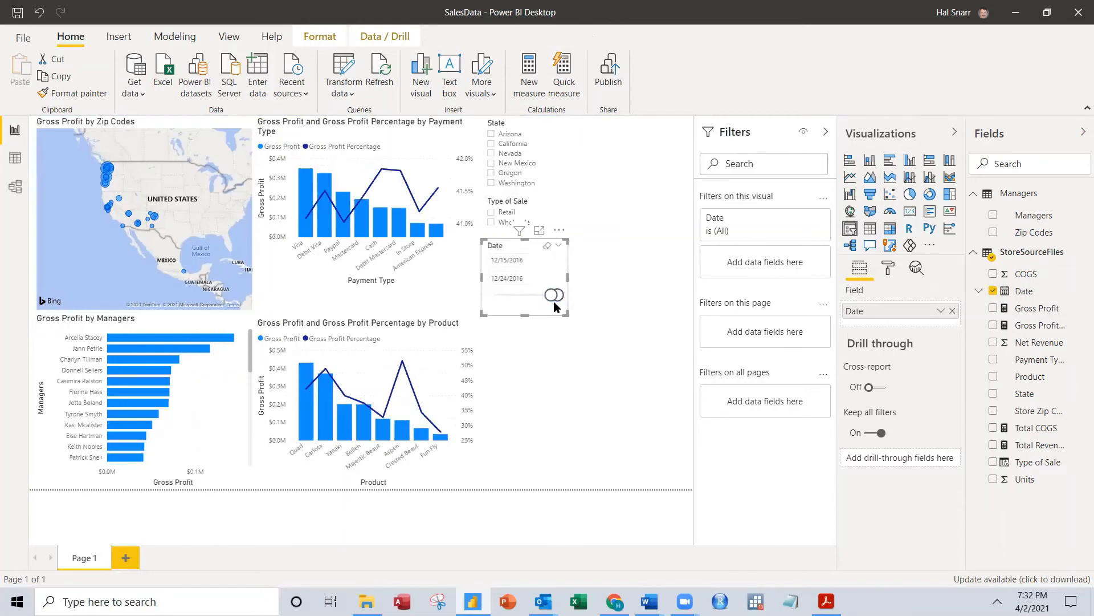
left_click_drag(551, 295, 512, 303)
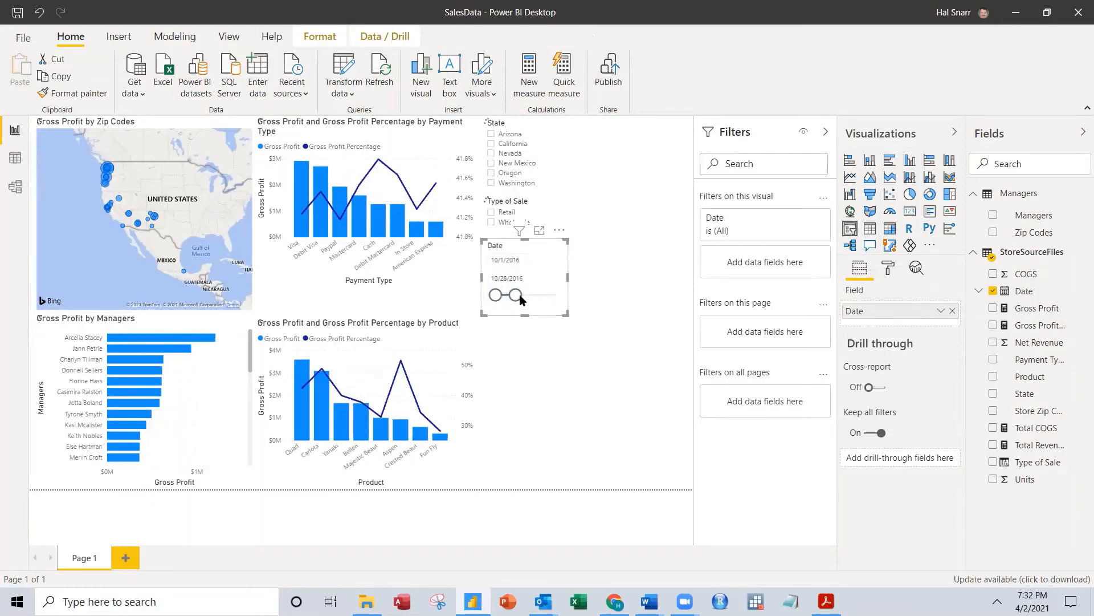
left_click_drag(519, 297, 570, 301)
Step: Switch to BI tutorial.pdf in Acrobat Reader, check the multi-row card instructions on page 8, and return to the report
left_click(826, 601)
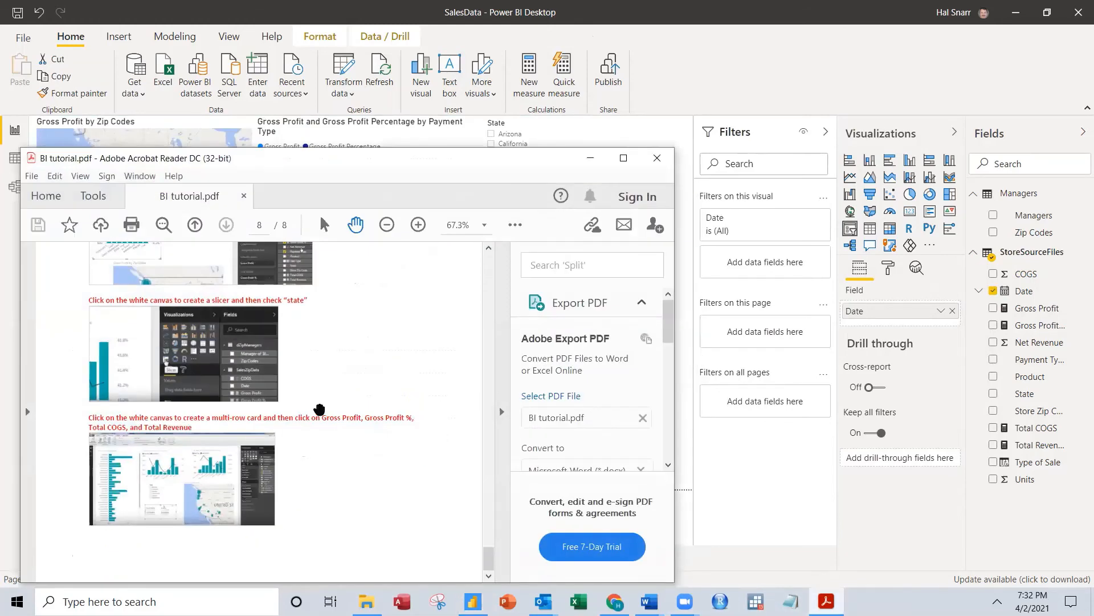
left_click(591, 159)
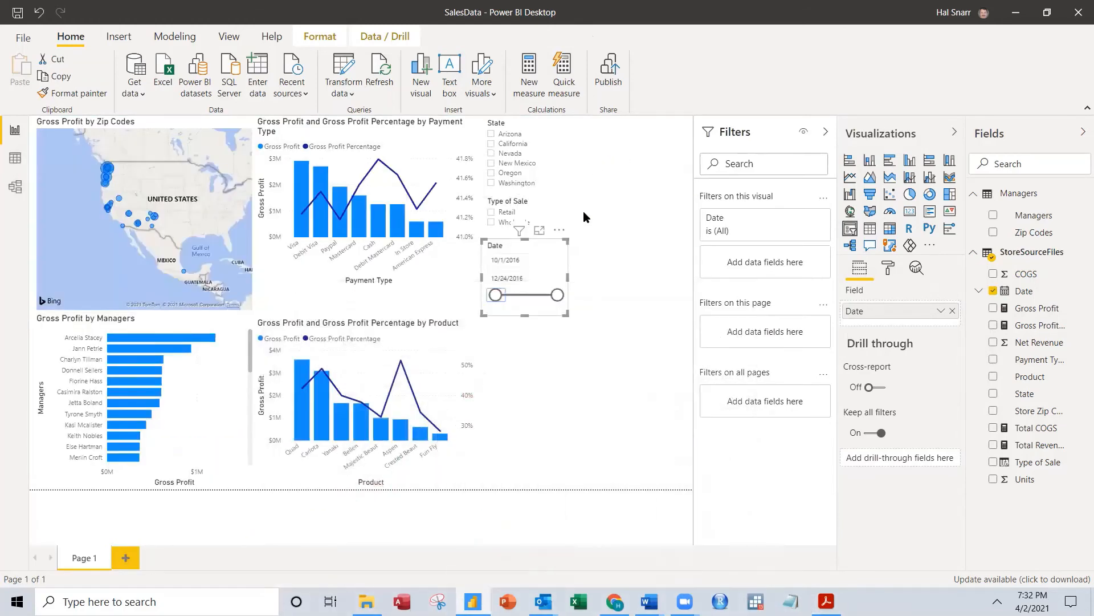
Step: Add a multi-row card beside the State slicer, widen it to the page edge, and fill it with COGS and Units
left_click(581, 406)
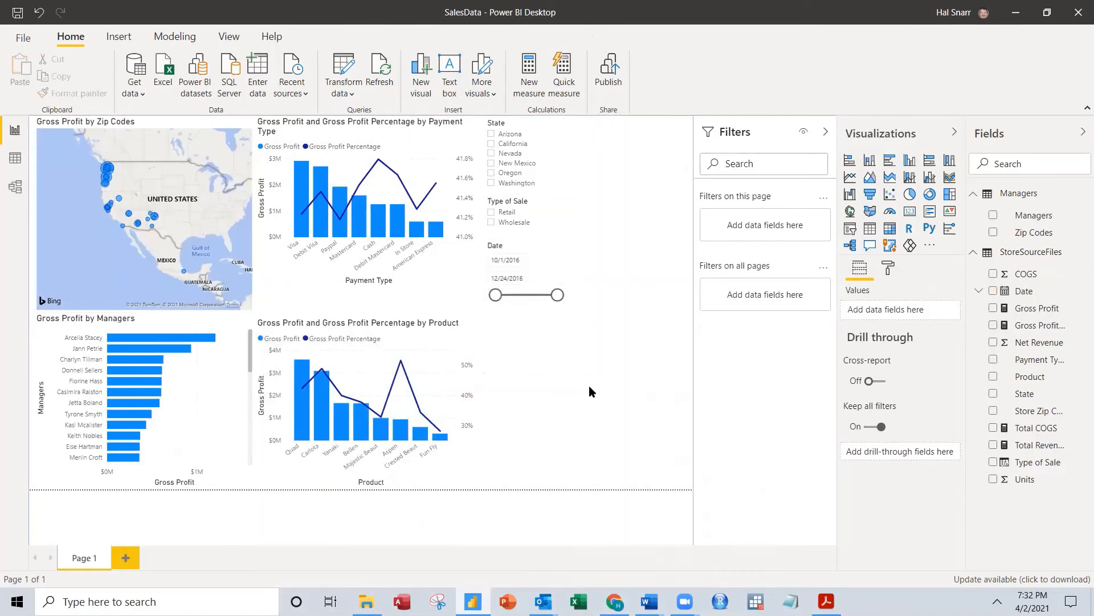
left_click(929, 212)
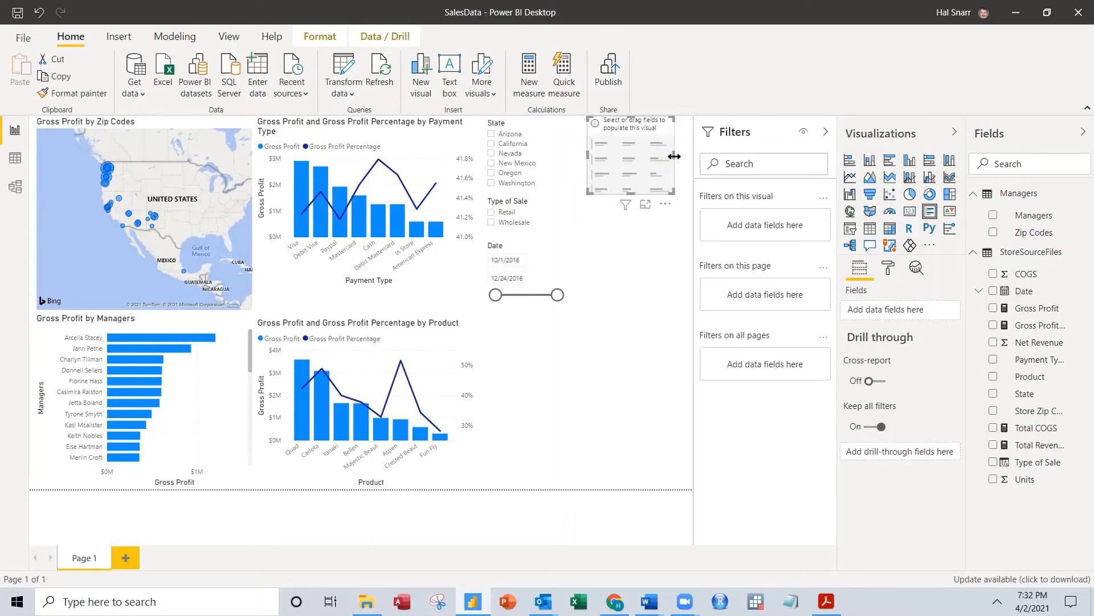
left_click_drag(676, 155, 690, 158)
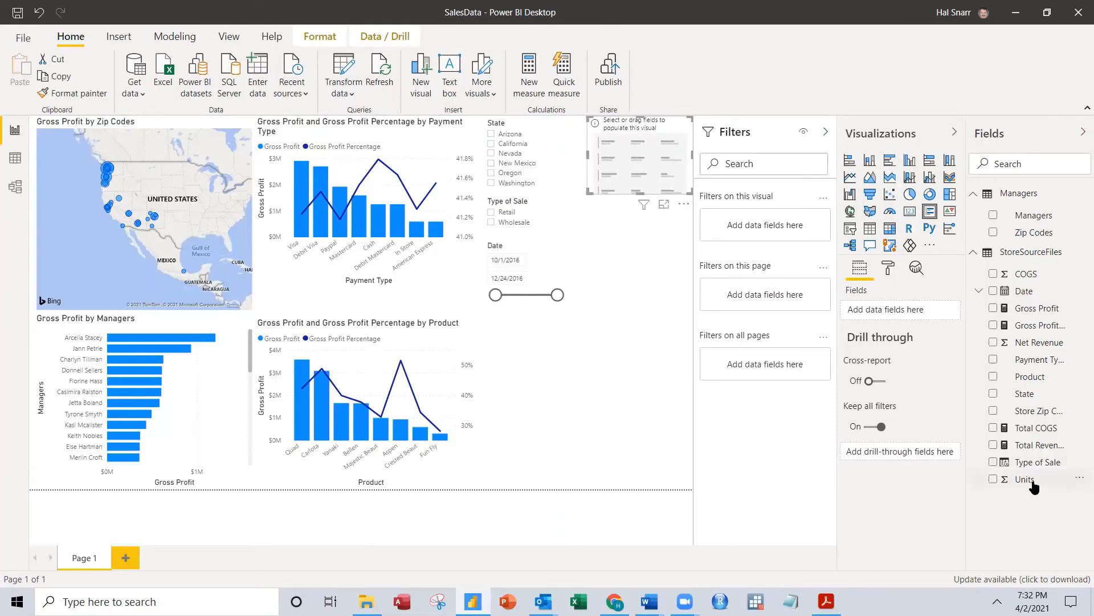
left_click(993, 274)
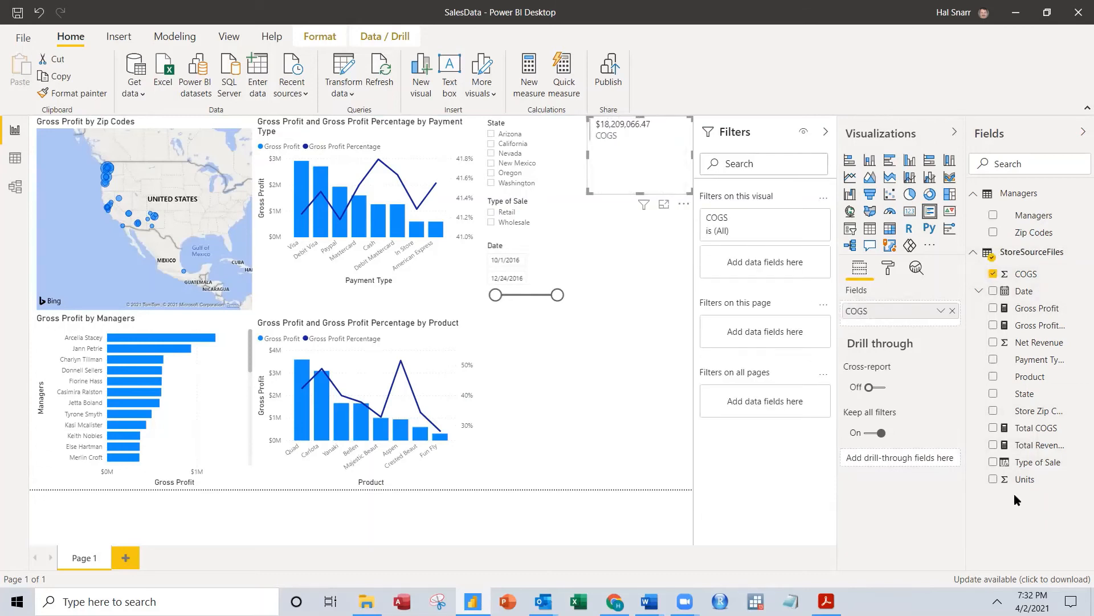
left_click(993, 480)
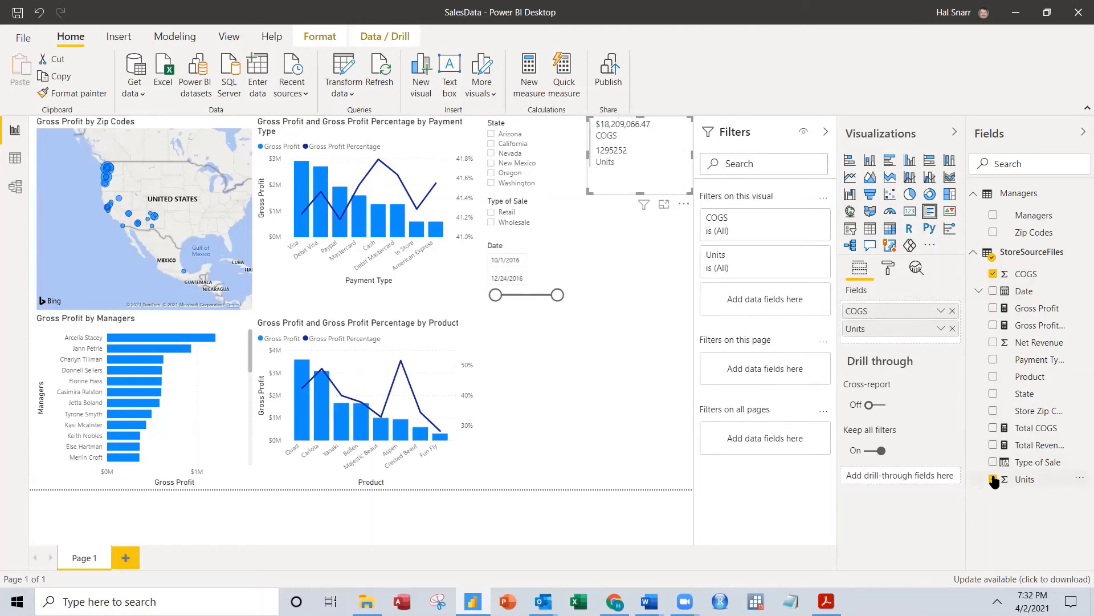
Step: Try Type of Sale as an extra field in the multi-row card, lengthen the card downwards, and remove that field
left_click(993, 463)
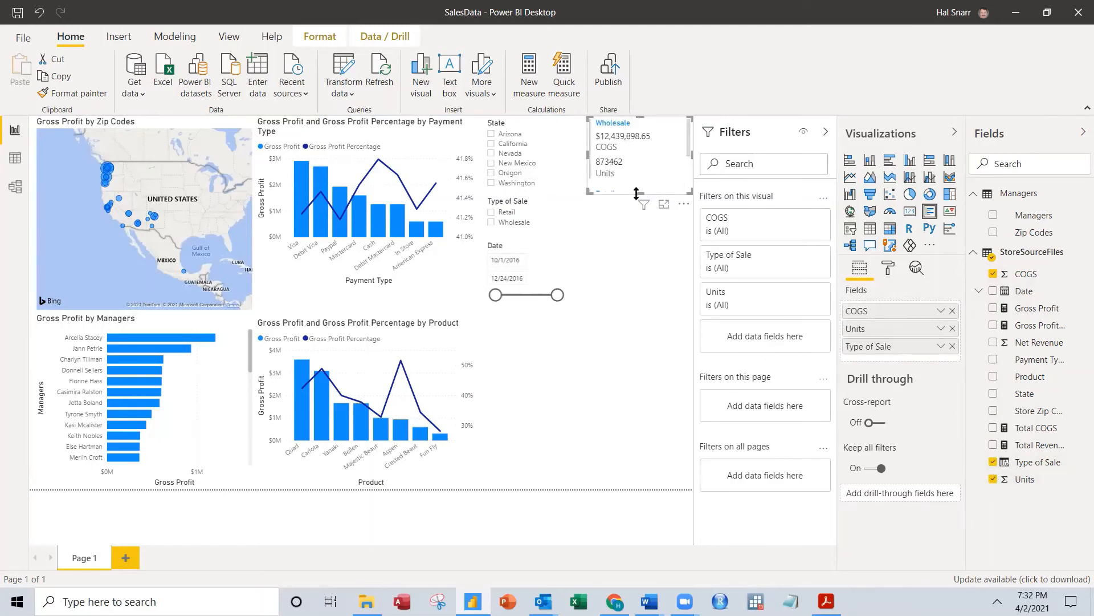
left_click_drag(639, 193, 648, 266)
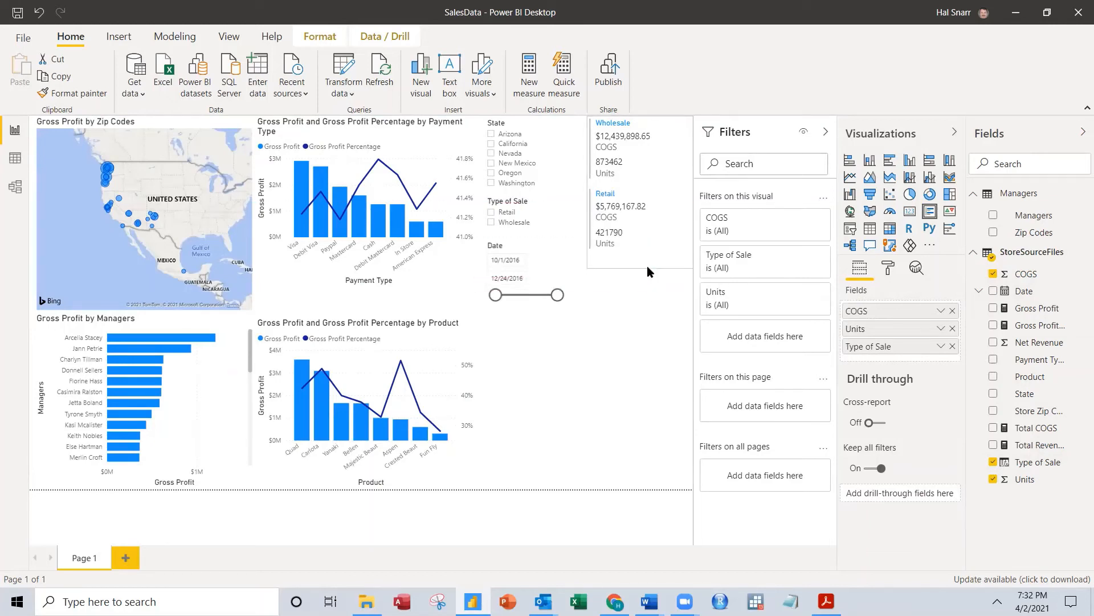
left_click(993, 463)
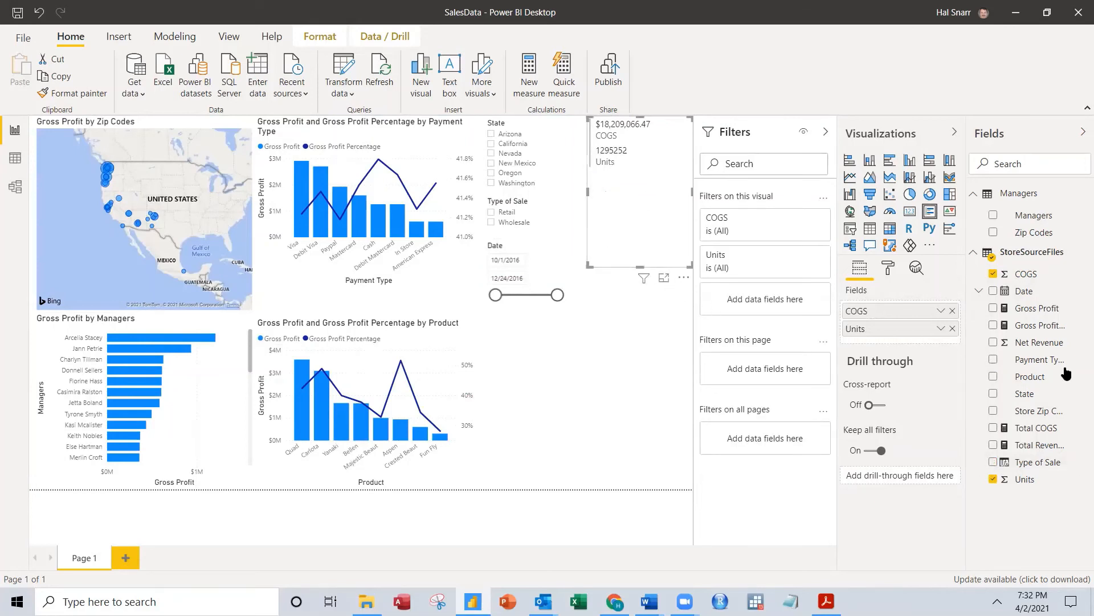
Step: Add Net Revenue and Product to the multi-row card and extend its lower edge slightly further down
left_click(993, 343)
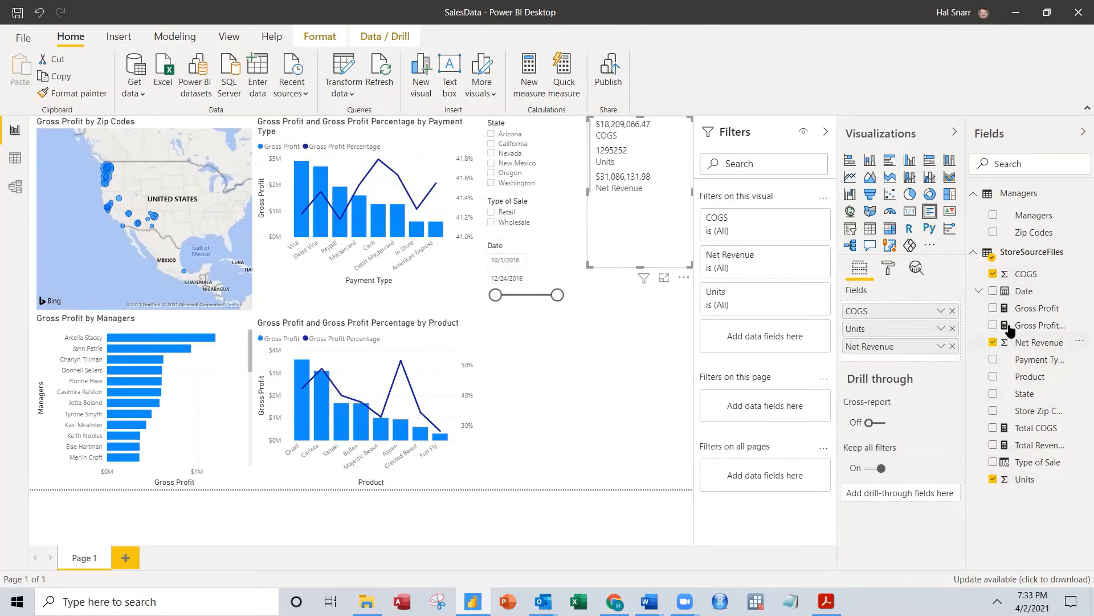
left_click(993, 378)
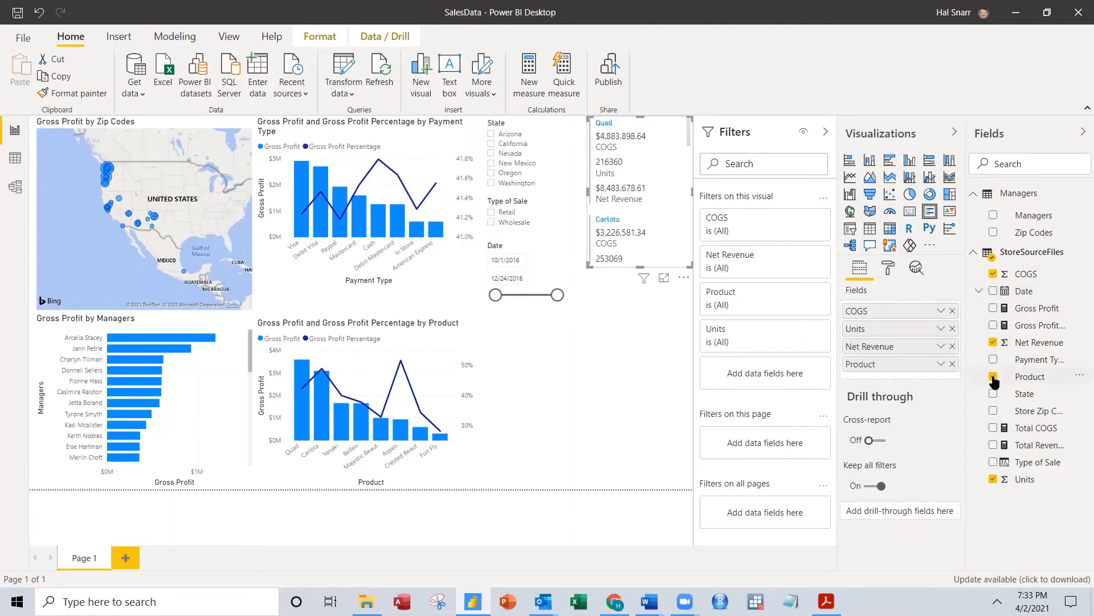
left_click_drag(637, 262, 644, 287)
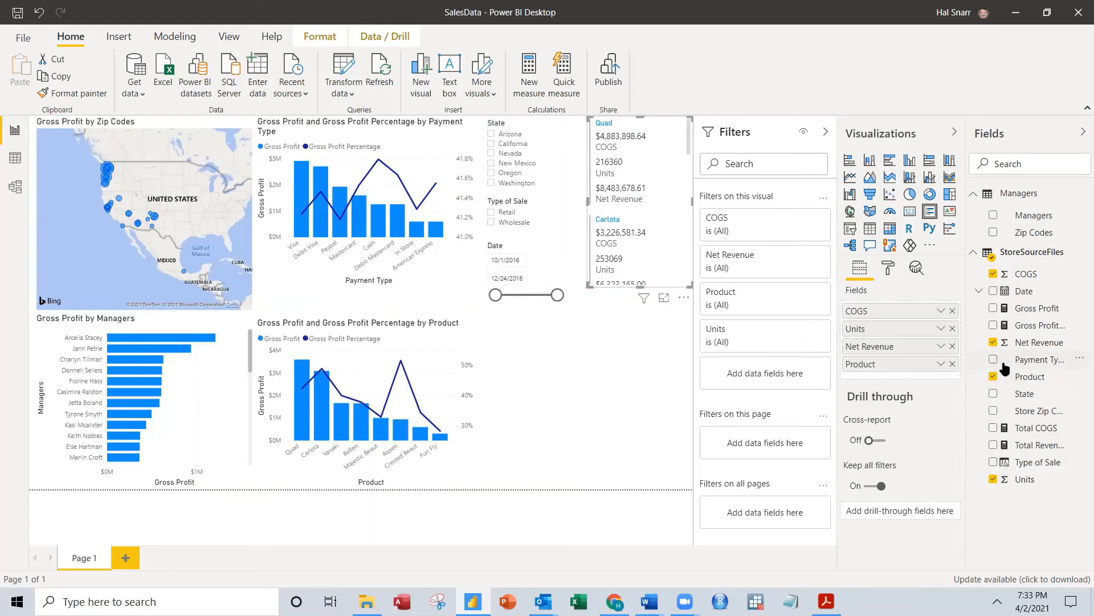
Step: Remove Product from the multi-row card and adjust the card's height so its lower edge sits beside the Date slicer
left_click(992, 376)
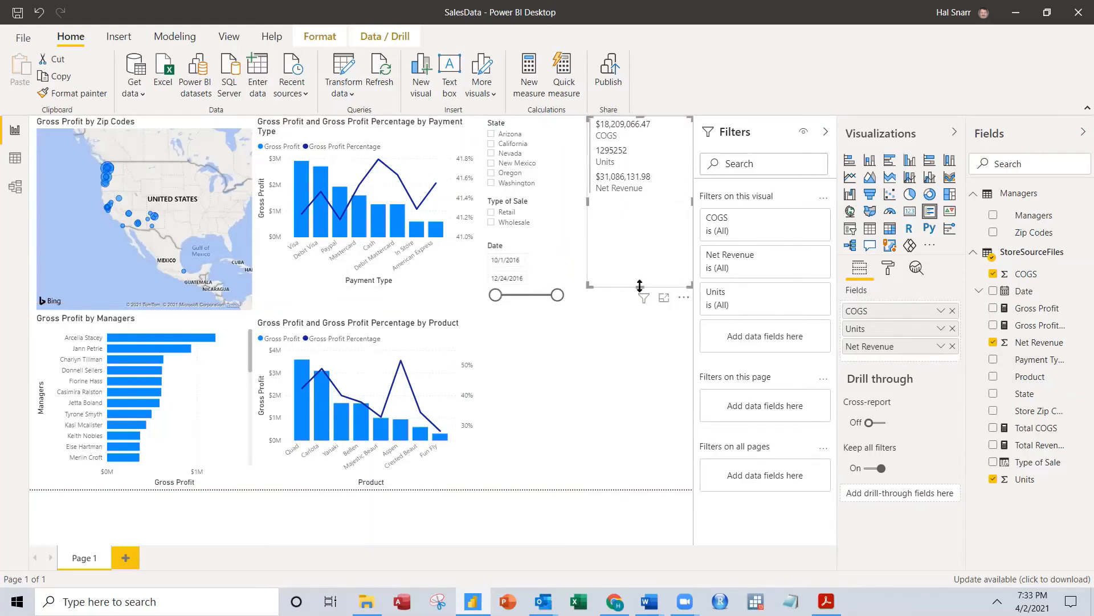
left_click_drag(641, 286, 632, 204)
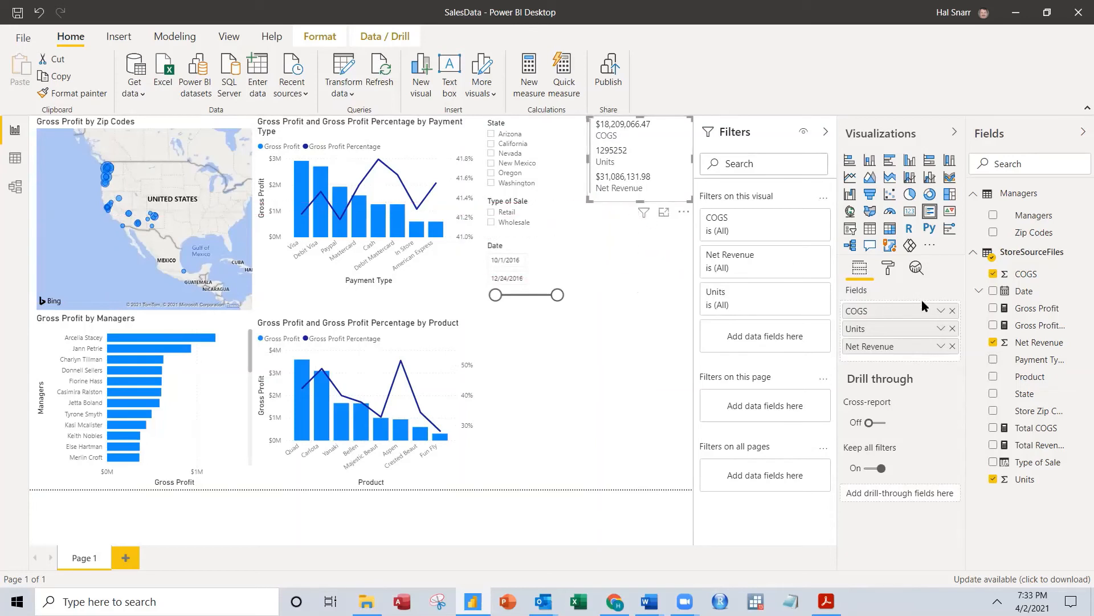
left_click(940, 312)
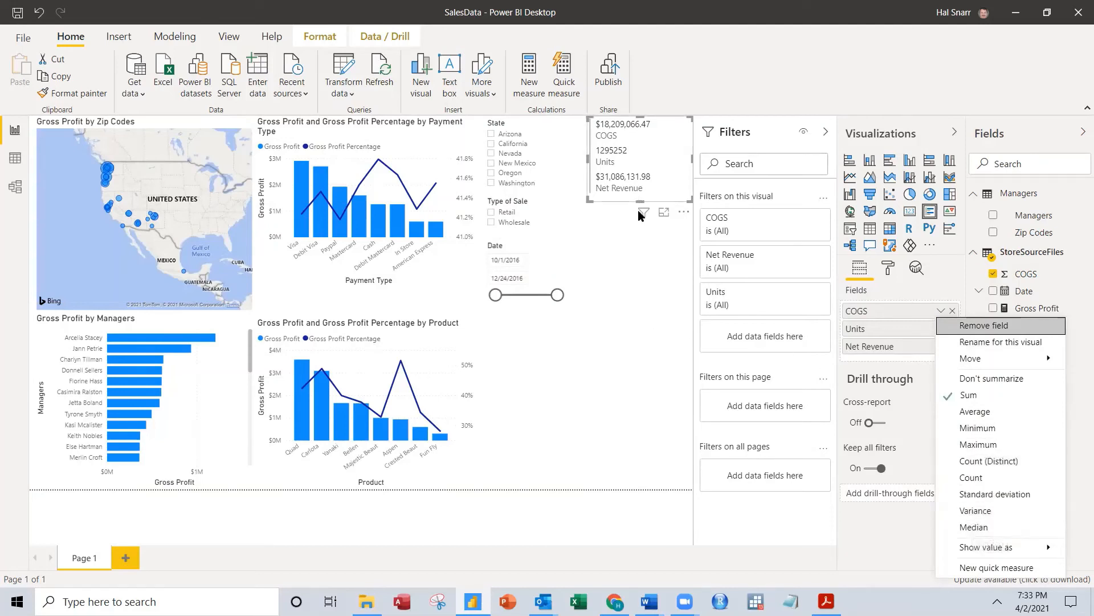
left_click_drag(639, 213, 640, 273)
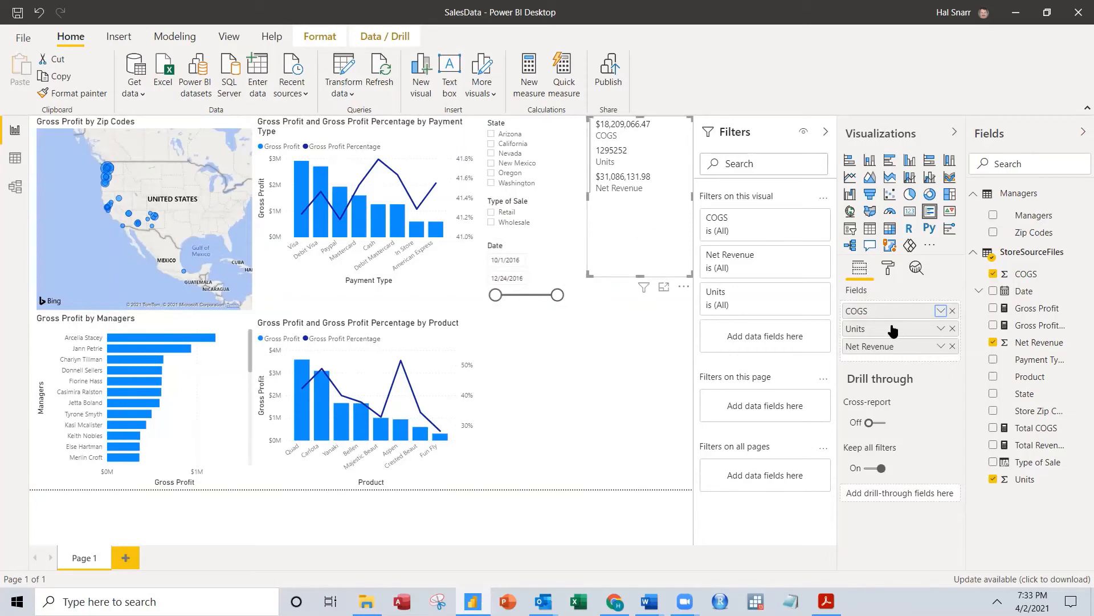
Step: Reduce the multi-row card's fields to Net Revenue only, taking out Units and COGS
left_click(943, 329)
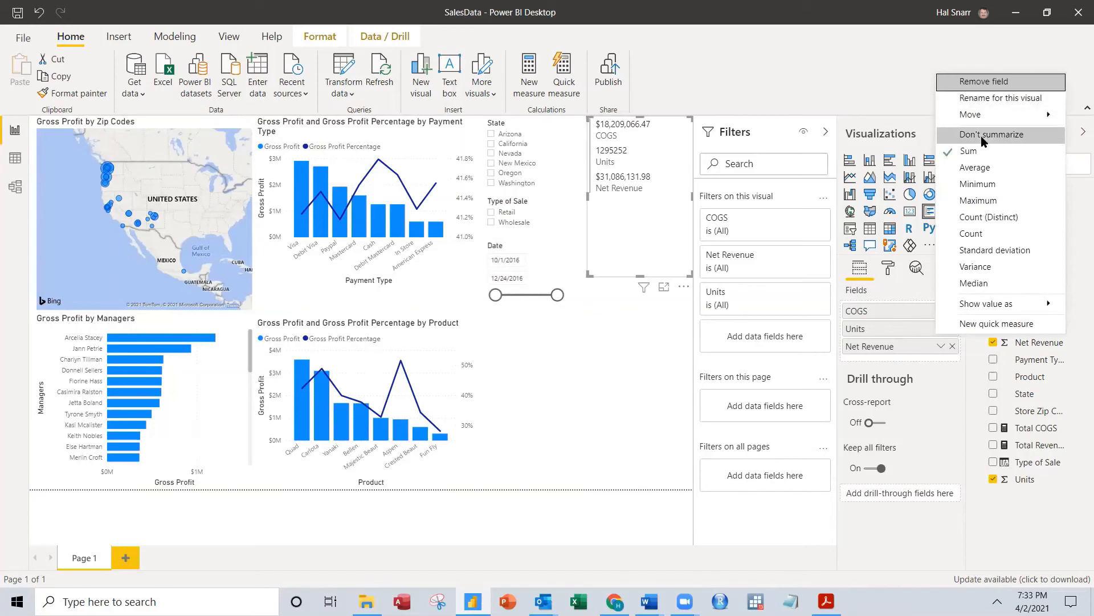
left_click(1010, 85)
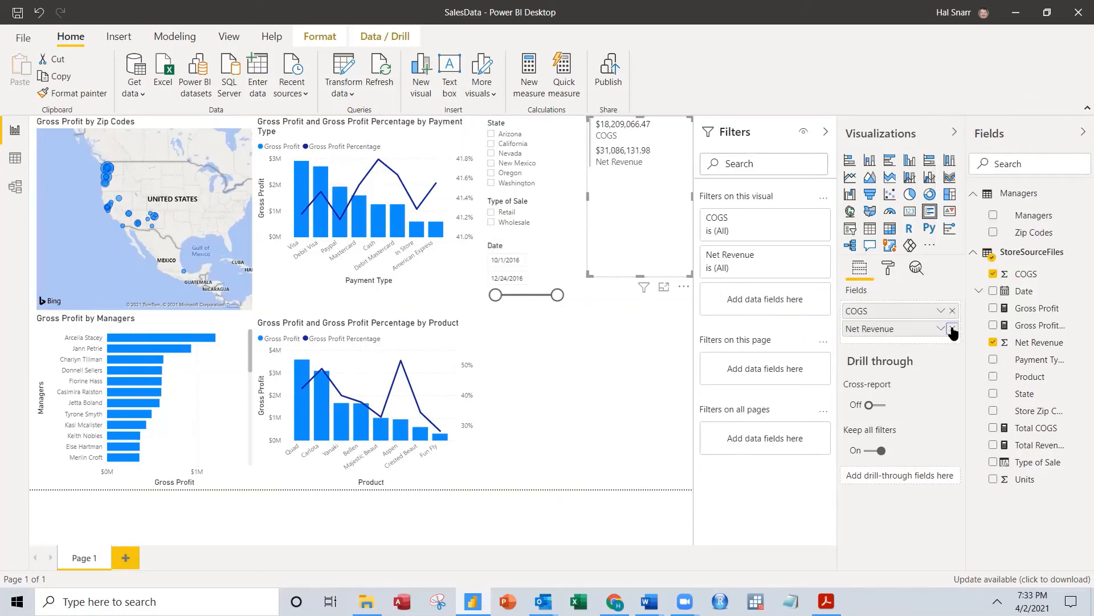
left_click(952, 329)
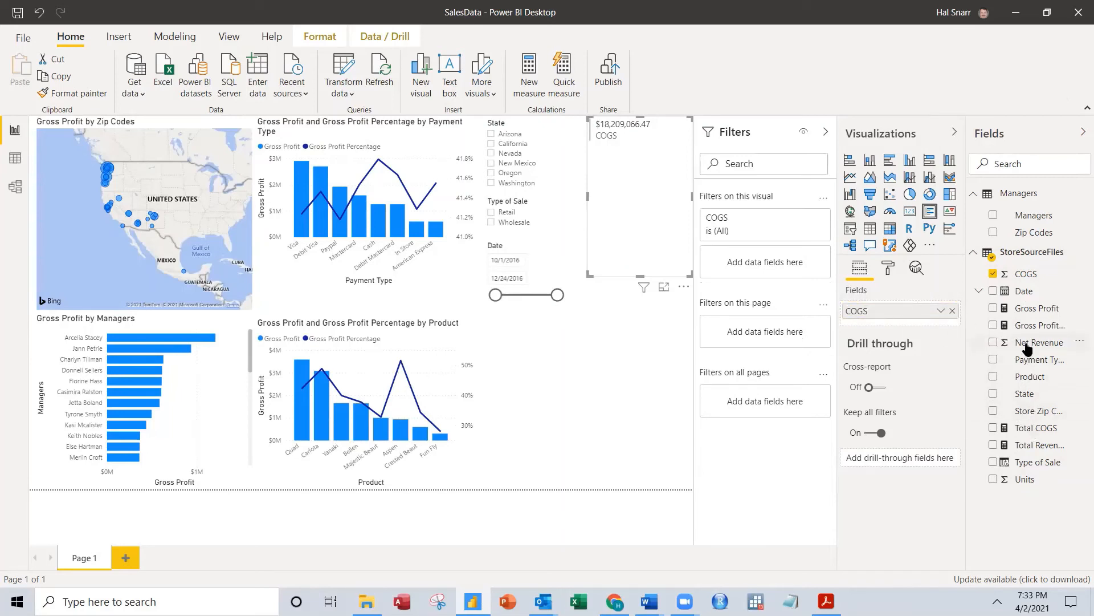
left_click_drag(1026, 345, 892, 311)
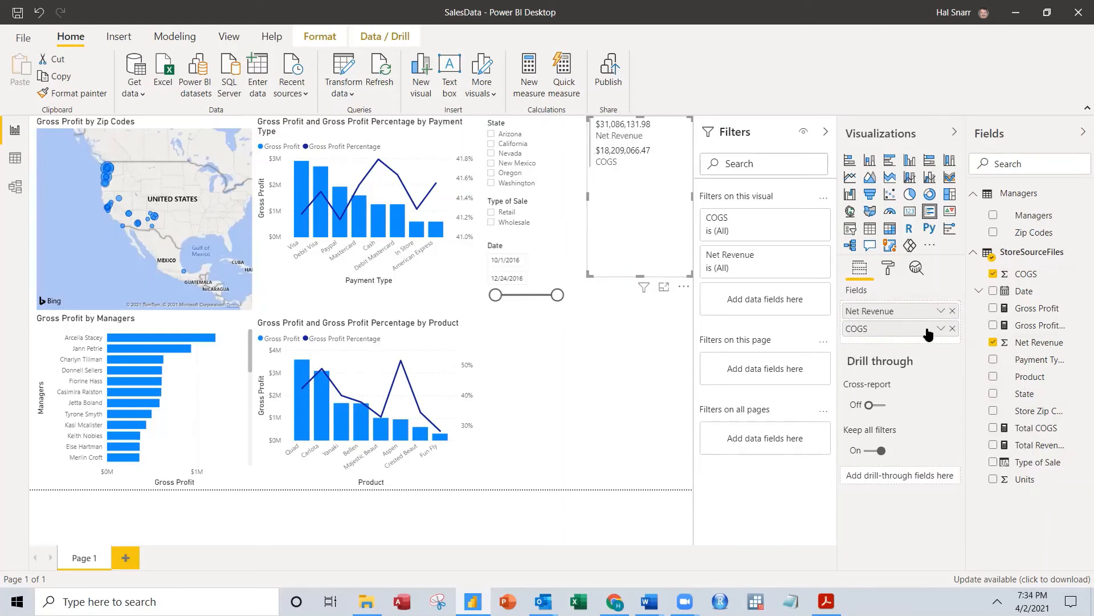
left_click(952, 329)
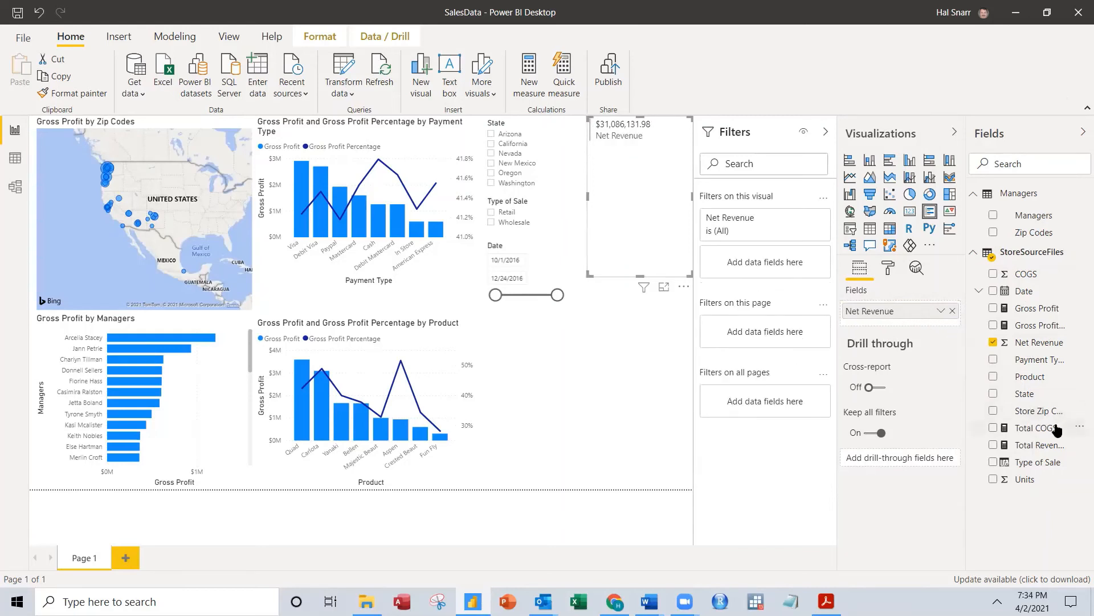
Step: Add Net Revenue repeatedly to the multi-row card until the field is listed five times
left_click_drag(1036, 346, 904, 337)
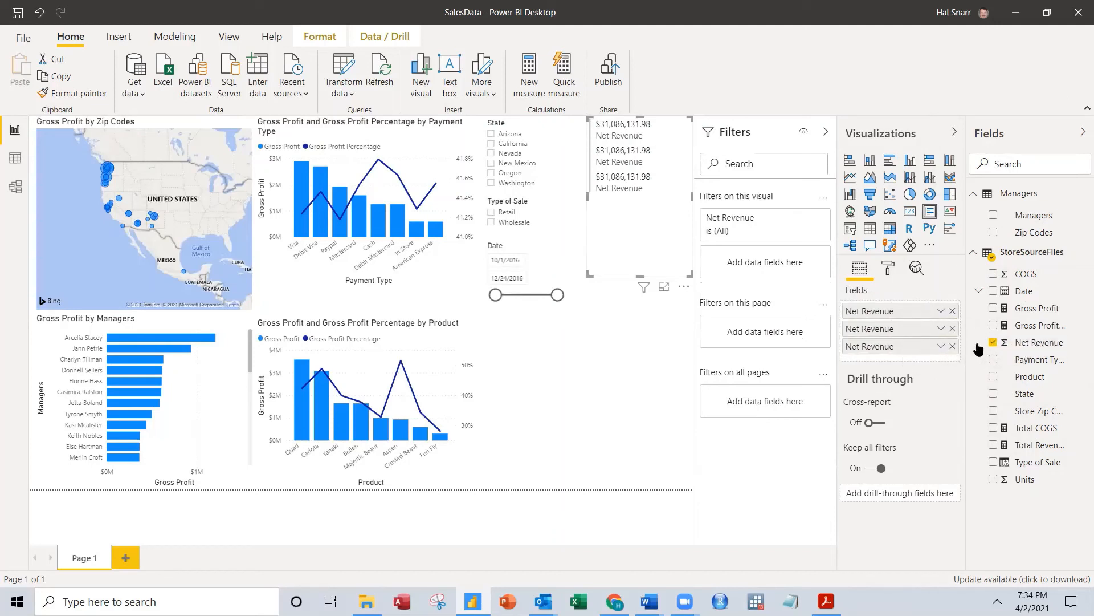
left_click_drag(1032, 347, 926, 353)
left_click_drag(1041, 340, 906, 377)
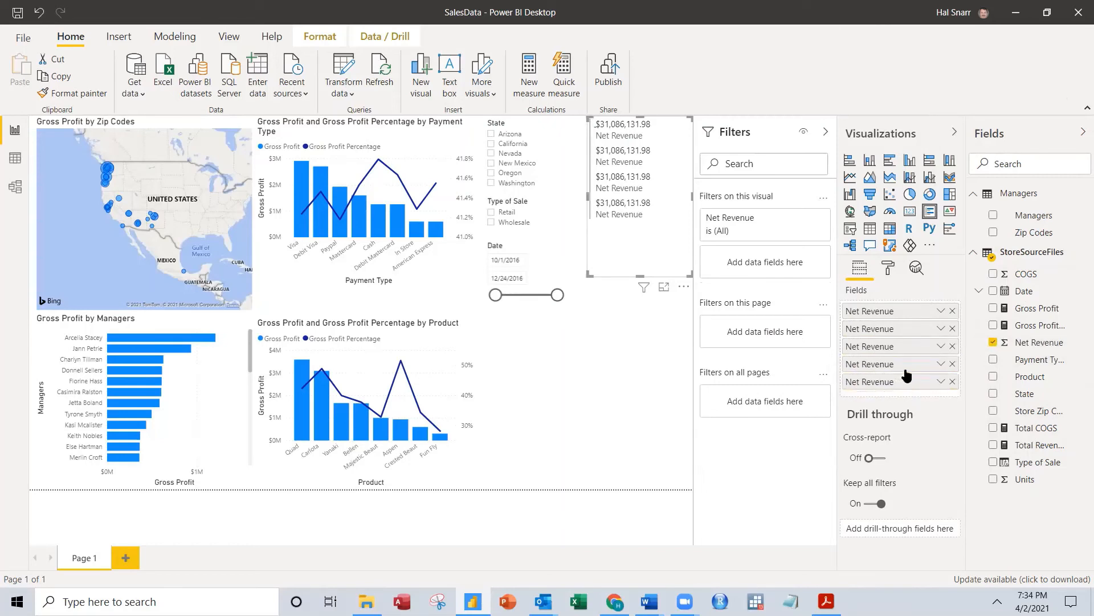
Step: Summarize the first three Net Revenue entries in the card as Average, Median and Standard deviation, in that order
left_click(940, 310)
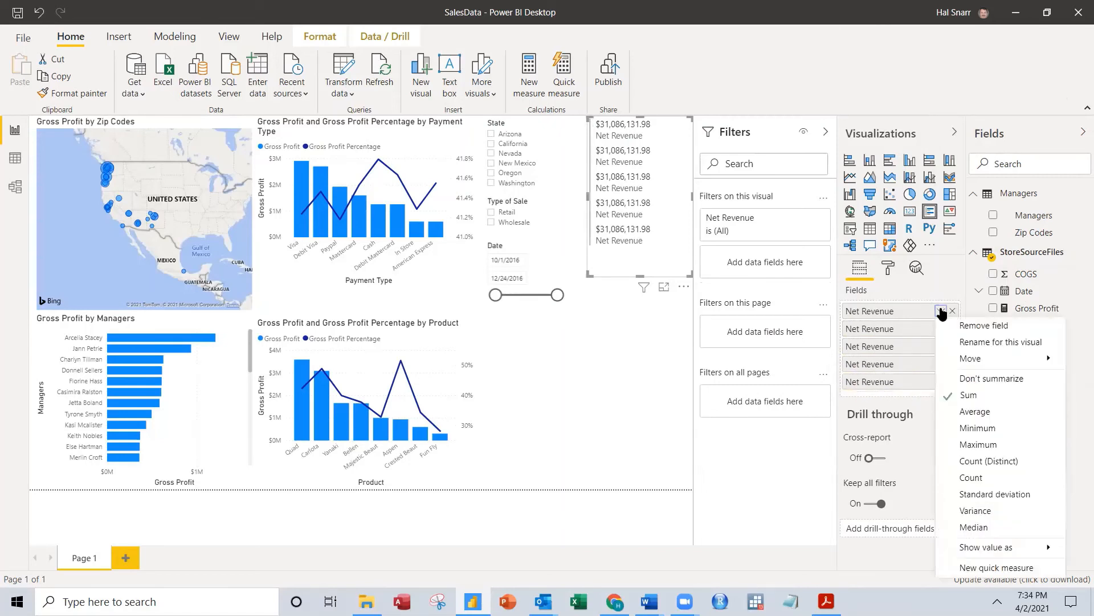
left_click(961, 410)
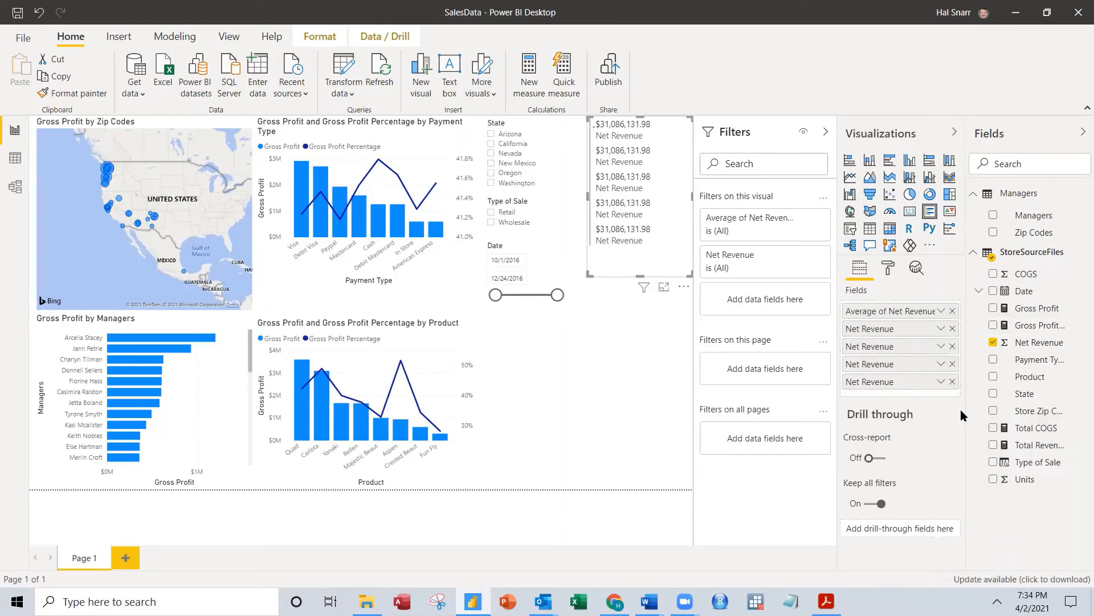
left_click(940, 328)
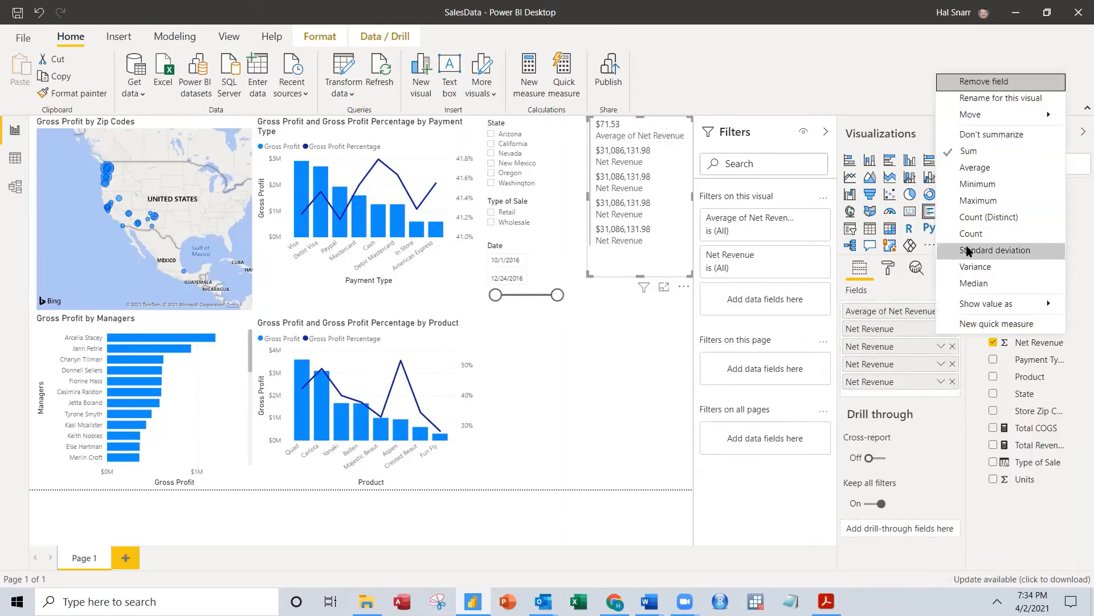
left_click(971, 285)
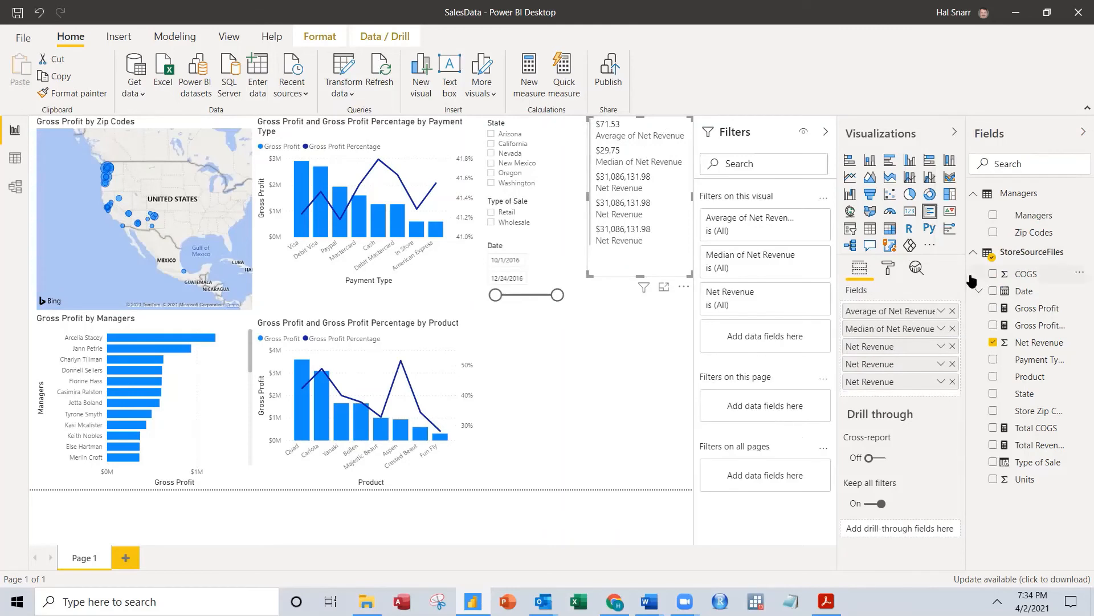
left_click(939, 346)
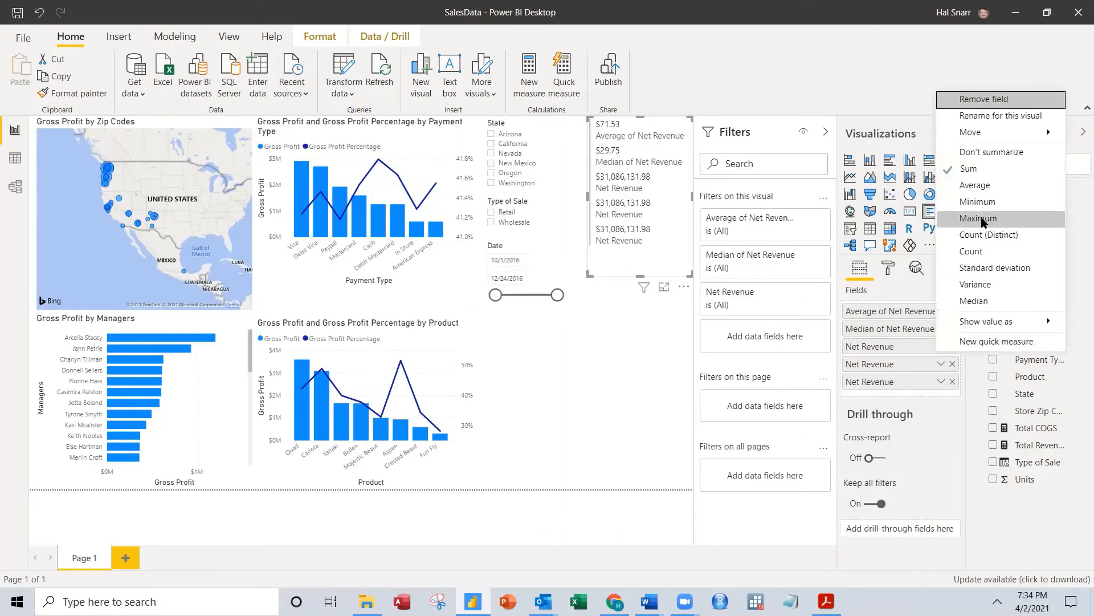
left_click(990, 267)
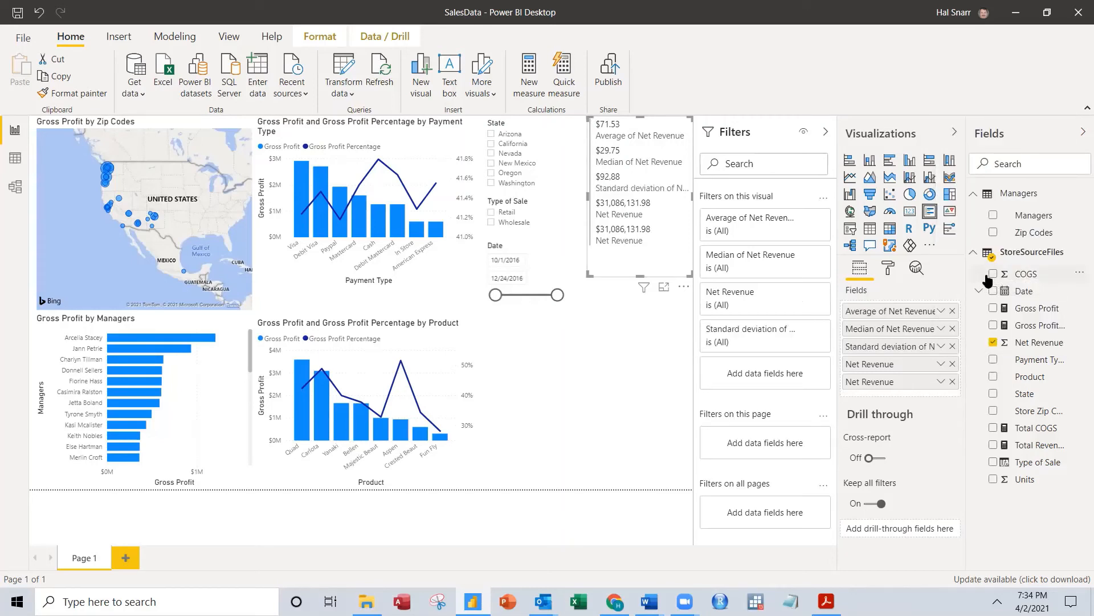
Step: Summarize the last two Net Revenue entries as Minimum and Maximum, and shorten the card to fit its rows
left_click(943, 364)
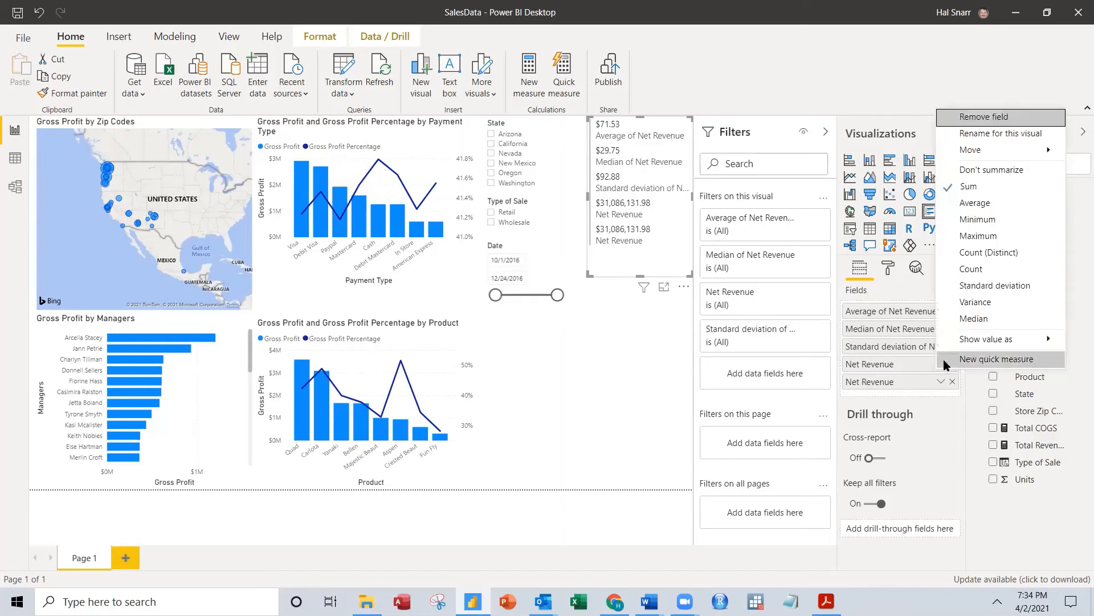
left_click(970, 222)
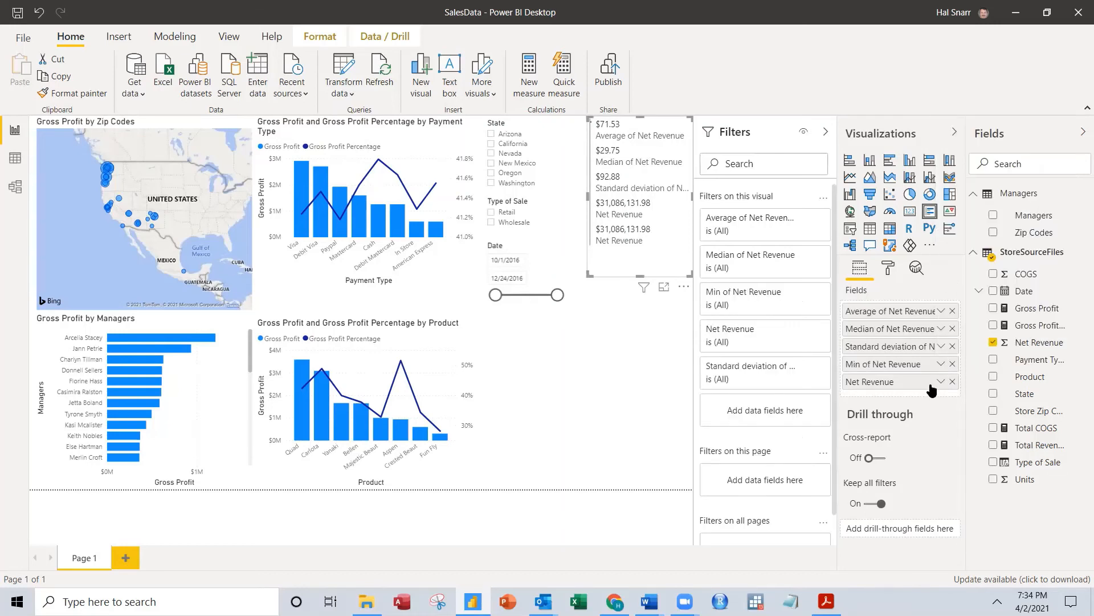
left_click(941, 382)
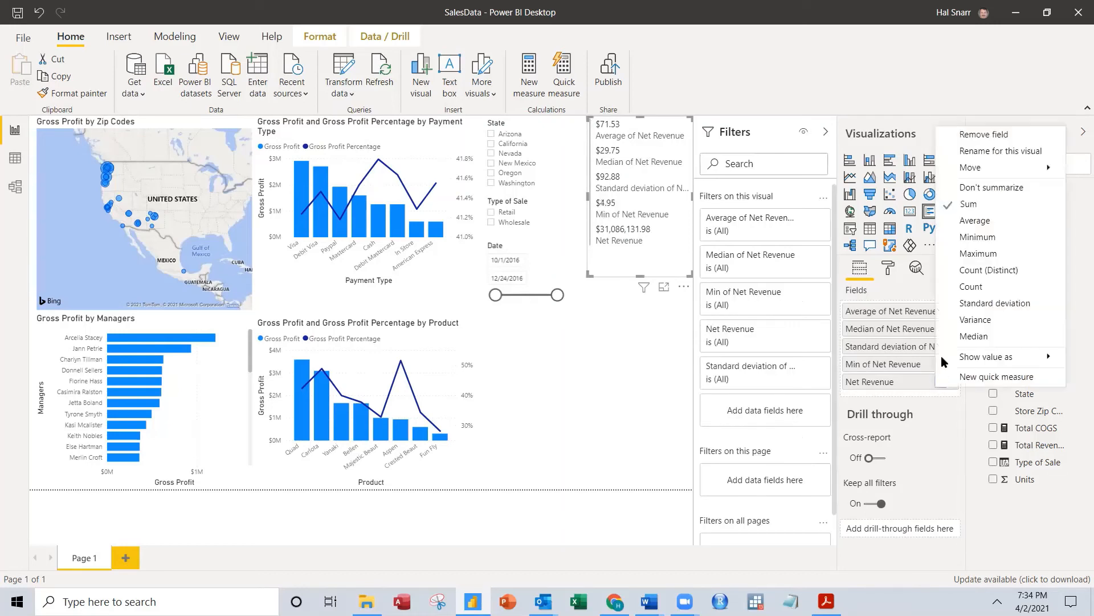
left_click(977, 255)
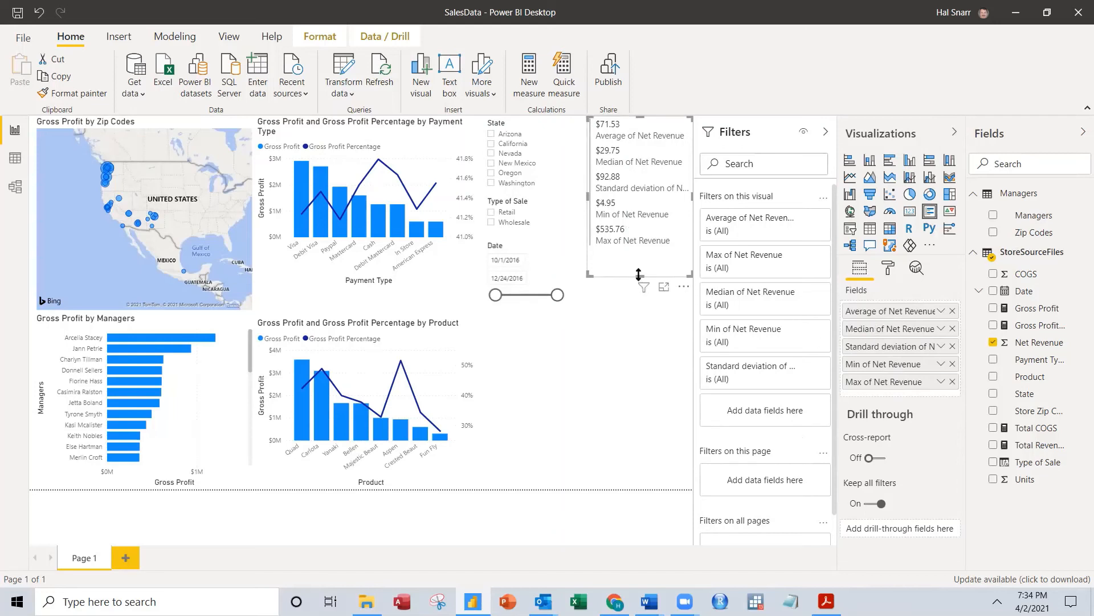
left_click_drag(639, 275, 643, 255)
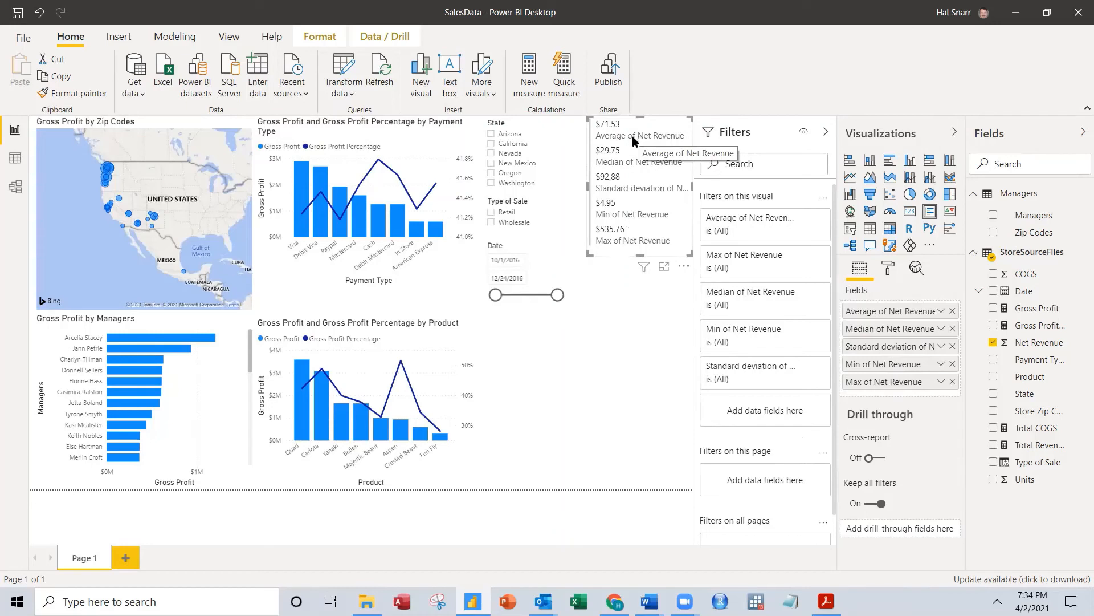
Step: Add a second multi-row card and place it directly beneath the Net Revenue card
left_click(614, 333)
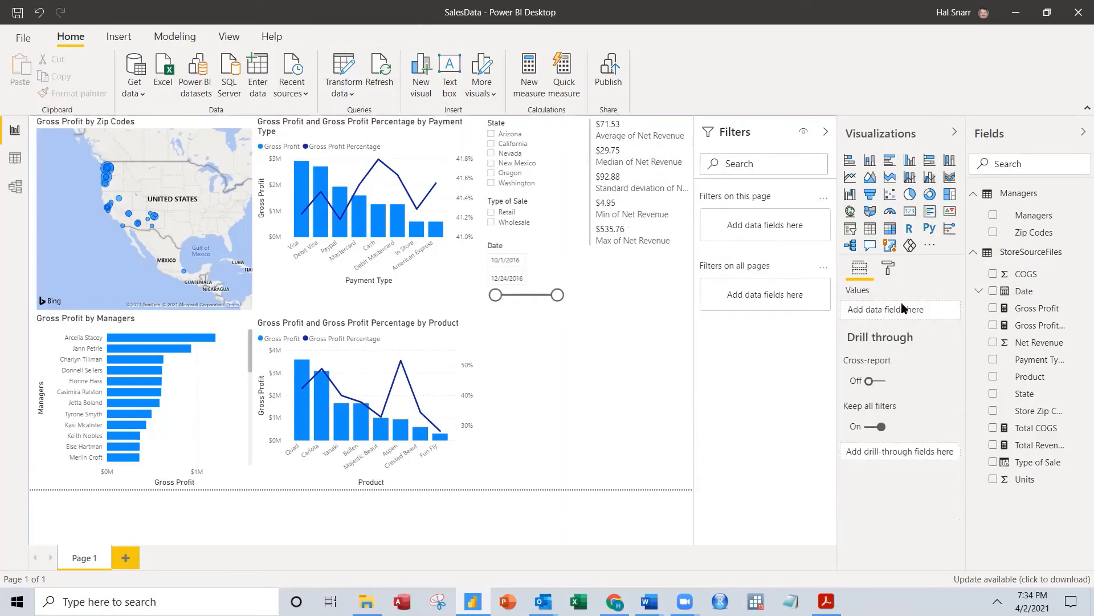
left_click(930, 211)
left_click_drag(634, 379, 635, 308)
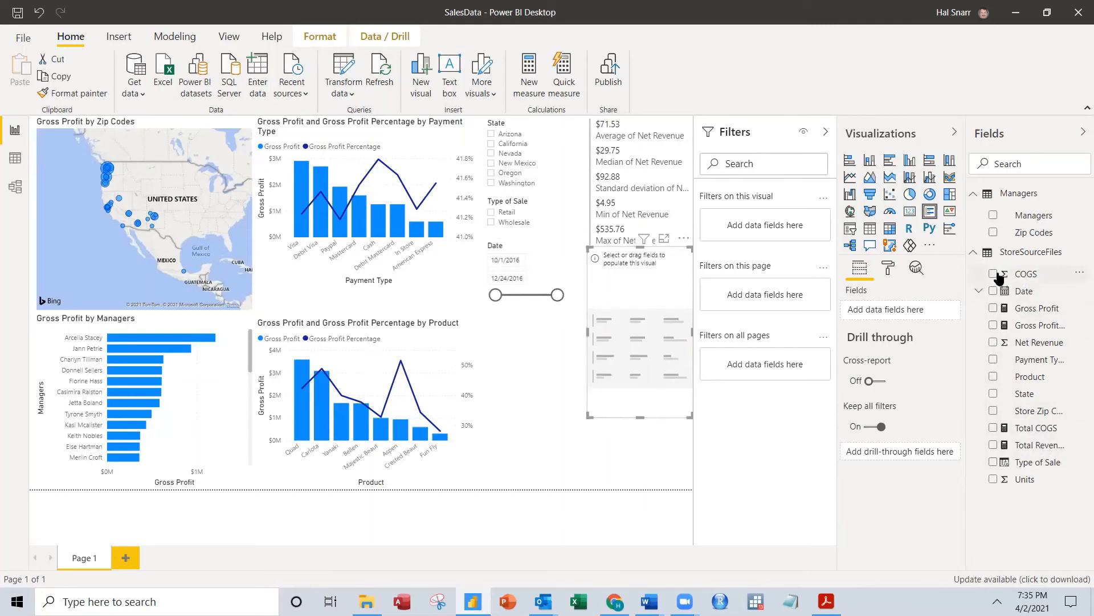
Step: Fill the new multi-row card with the COGS field listed five times
left_click(1023, 274)
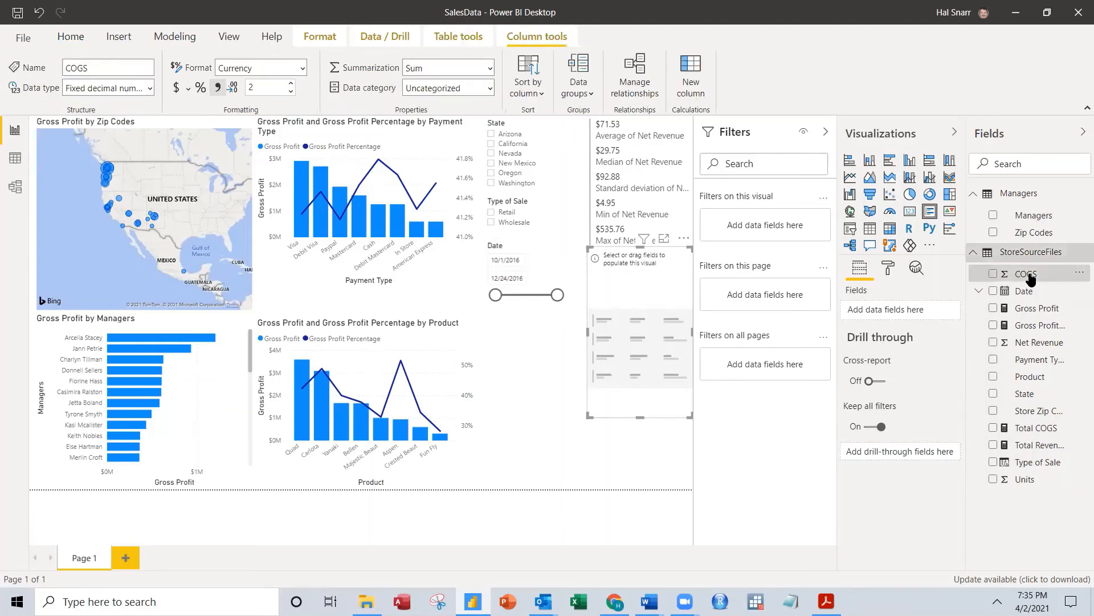
left_click(993, 275)
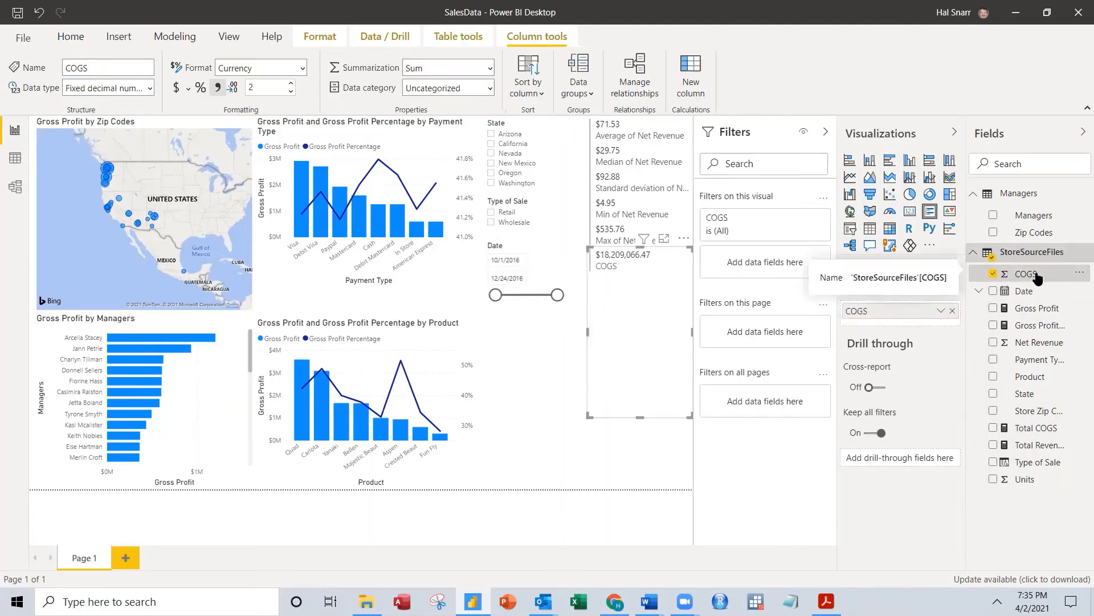
left_click_drag(1037, 278, 915, 327)
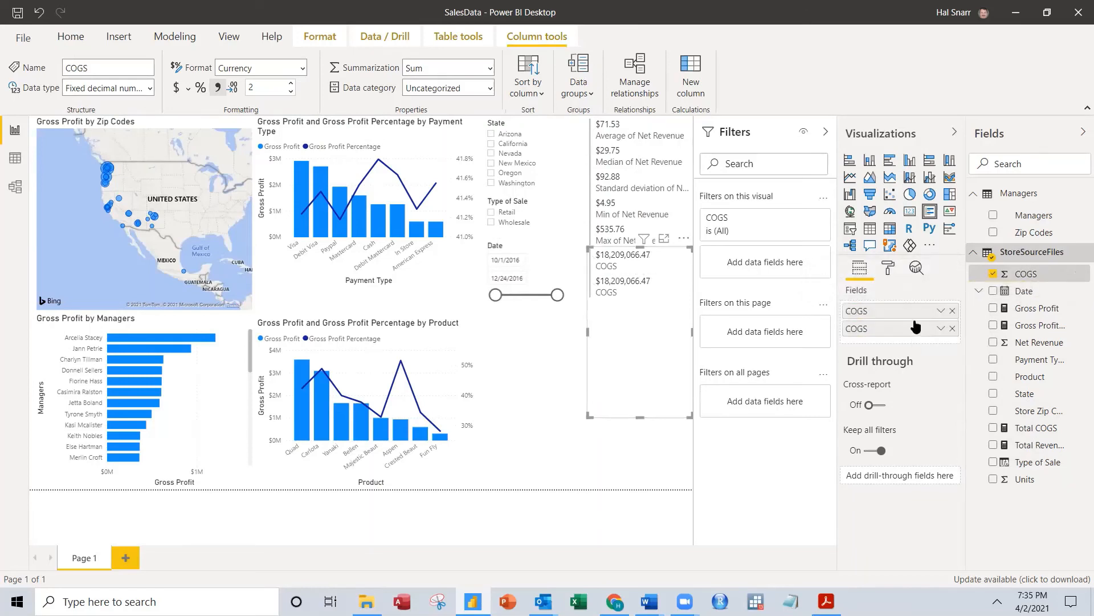
left_click_drag(1045, 274, 935, 342)
left_click_drag(1021, 275, 905, 365)
left_click_drag(1026, 274, 906, 372)
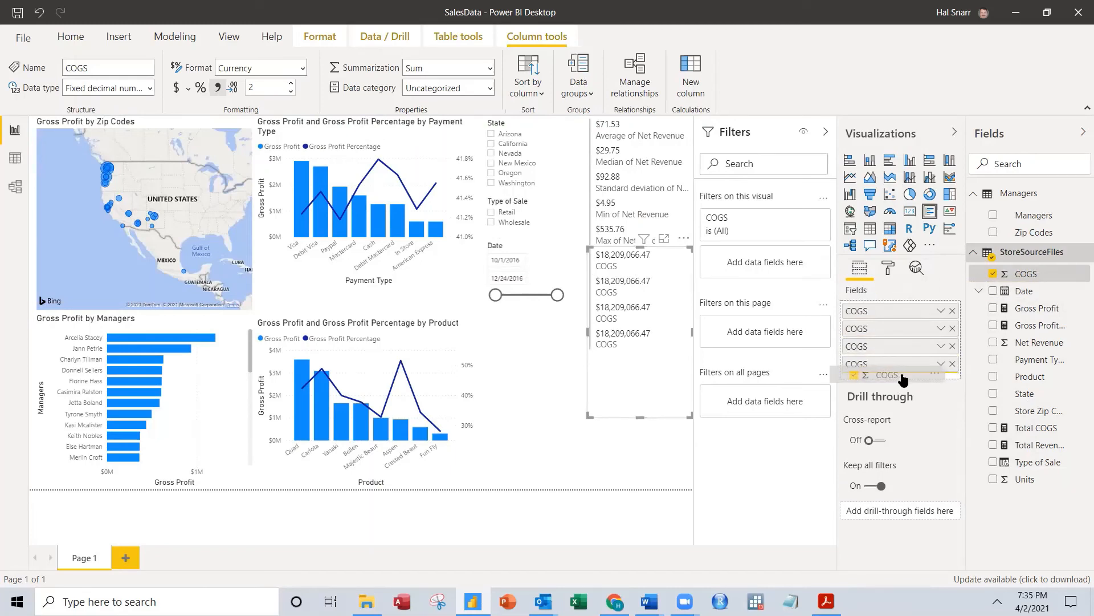
Step: Summarize the first three COGS entries in the card as Average, Median and Standard deviation, in that order
left_click(941, 311)
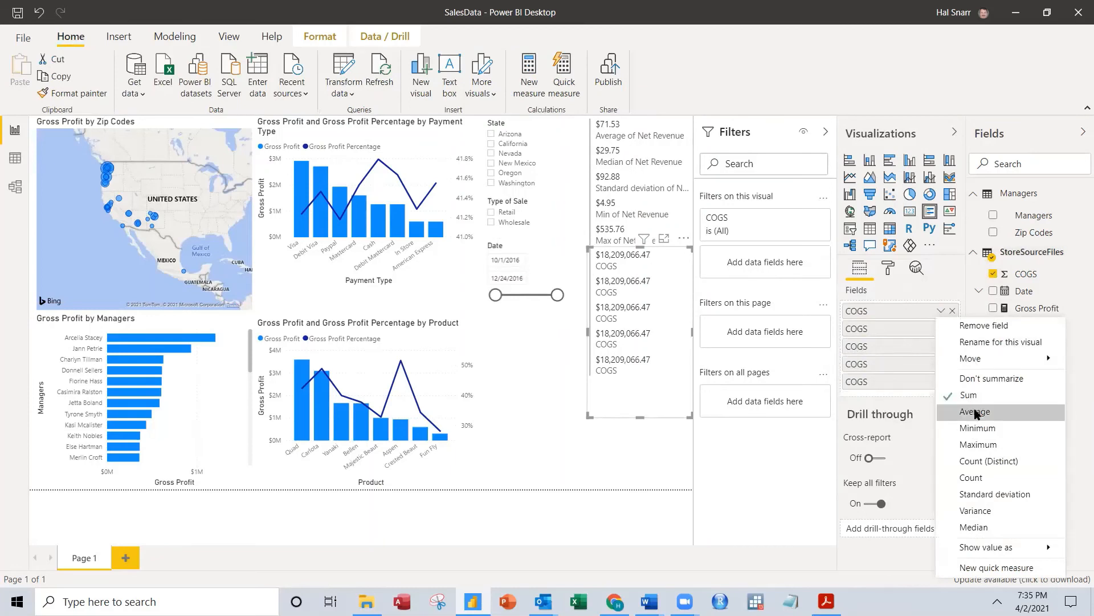
left_click(976, 413)
left_click(941, 329)
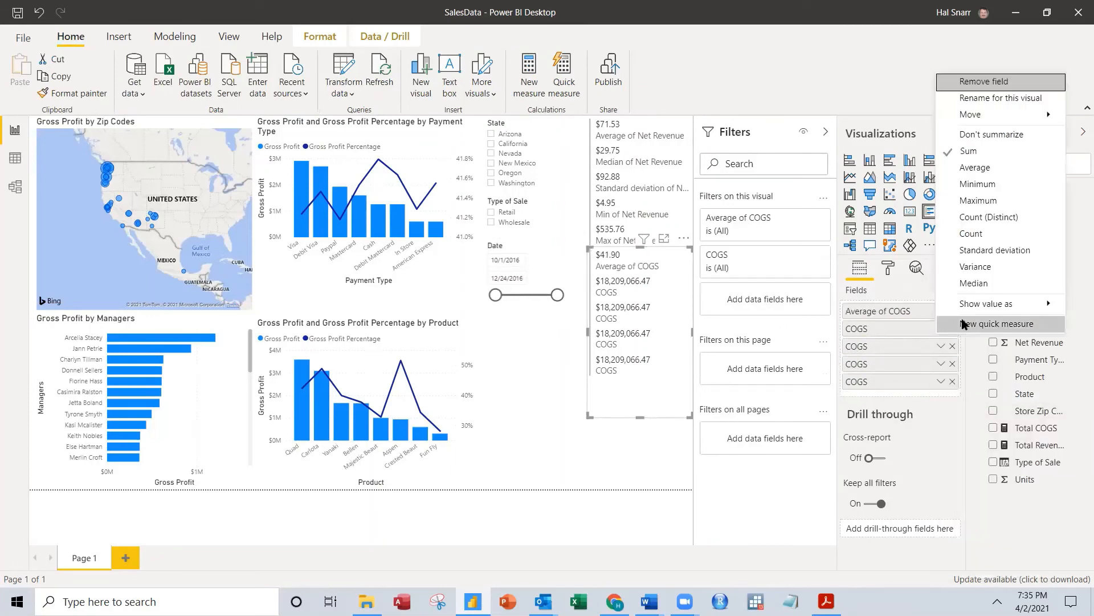
left_click(973, 283)
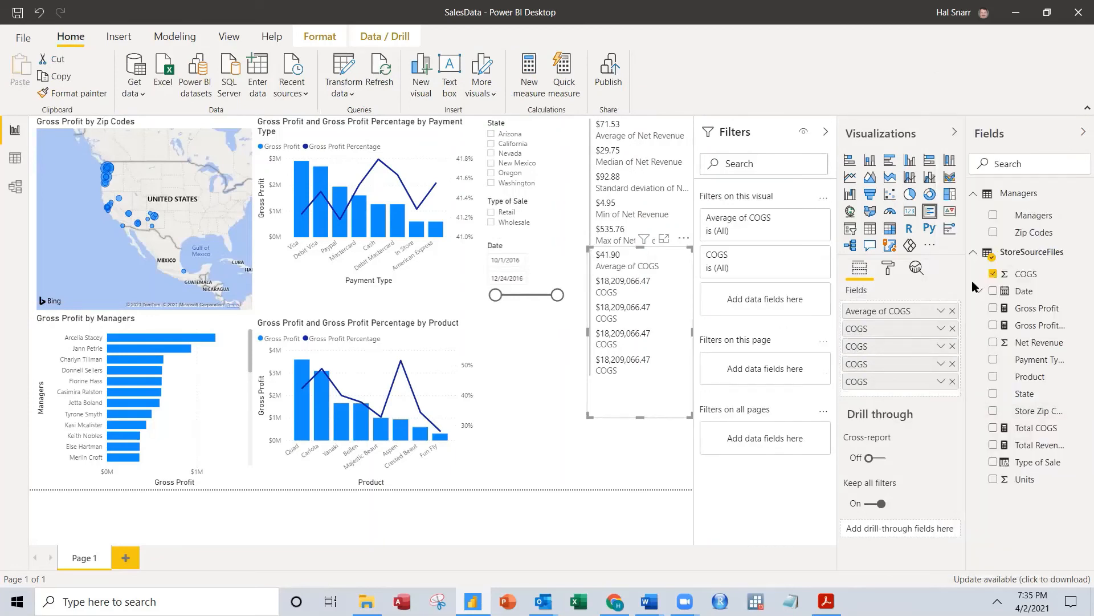
left_click(941, 347)
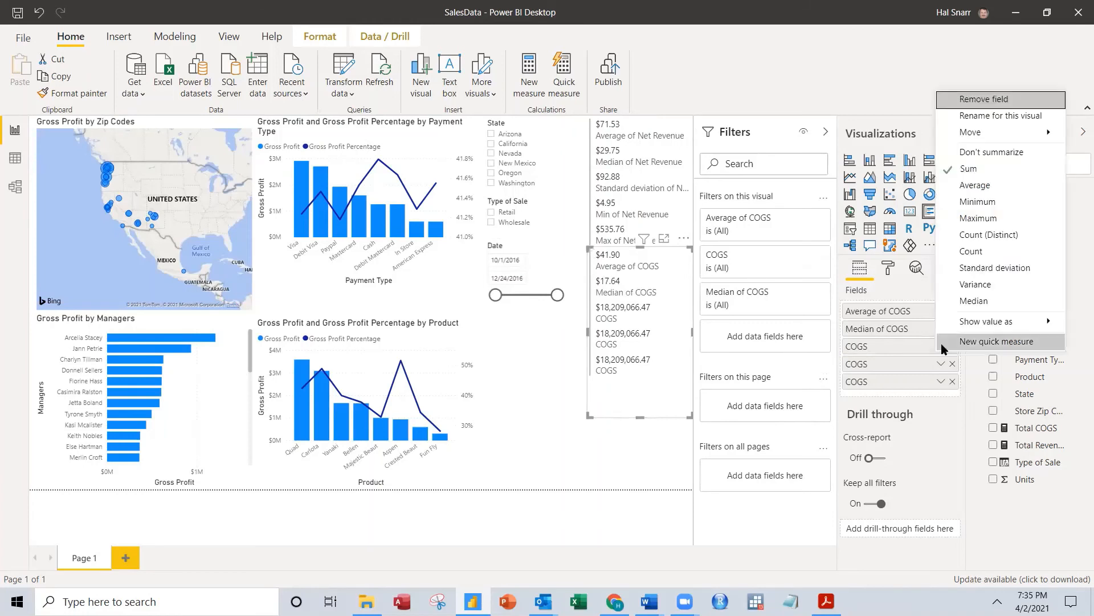
left_click(976, 269)
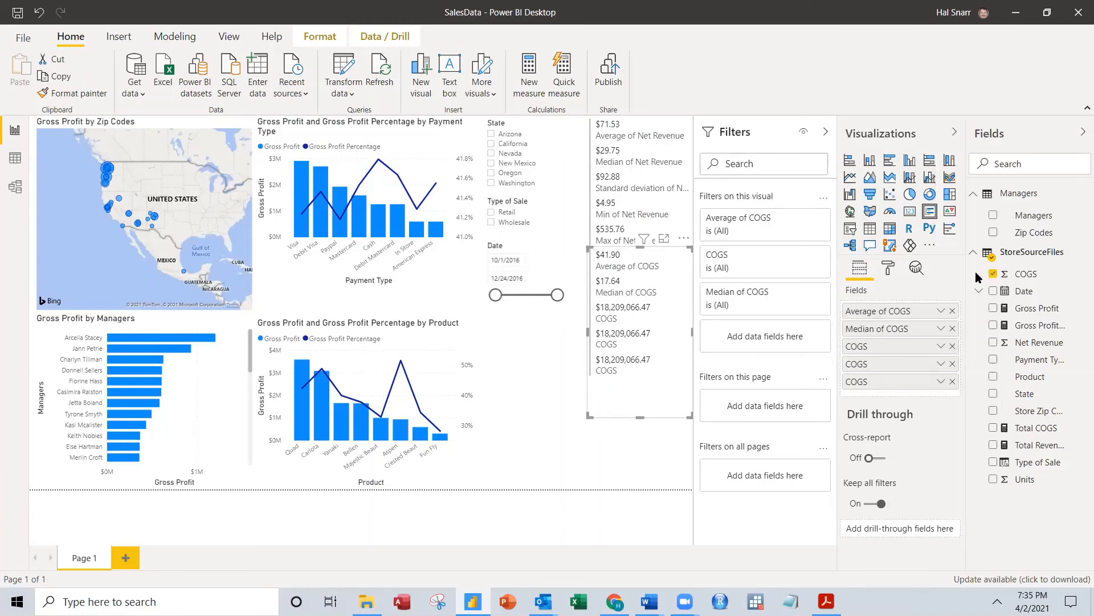
Step: Summarize the last two COGS entries as Minimum and Maximum, and shorten the card to fit its rows
left_click(941, 364)
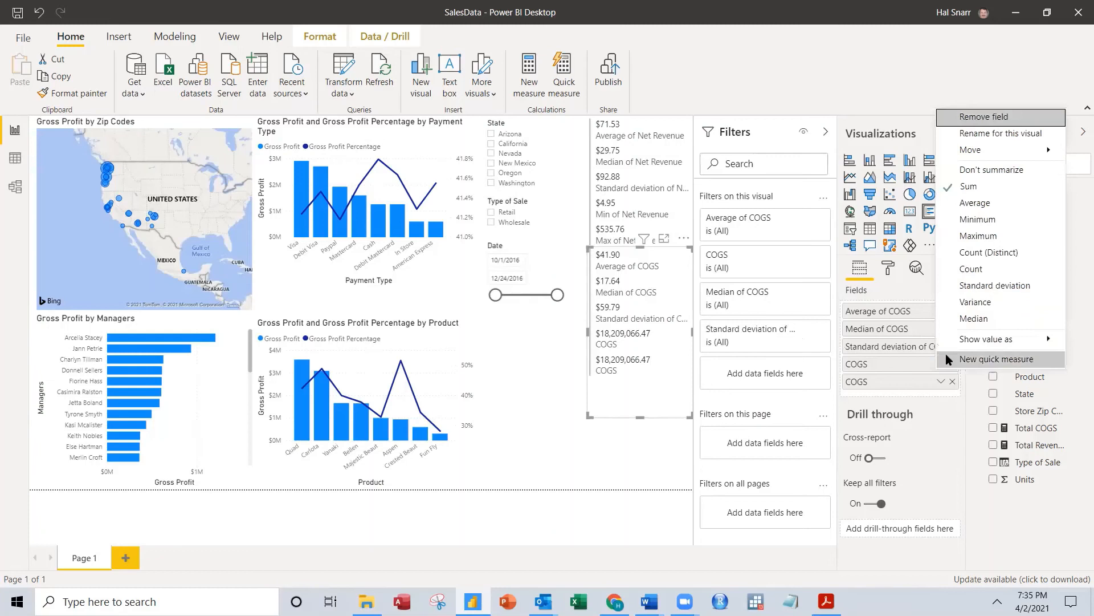
left_click(977, 220)
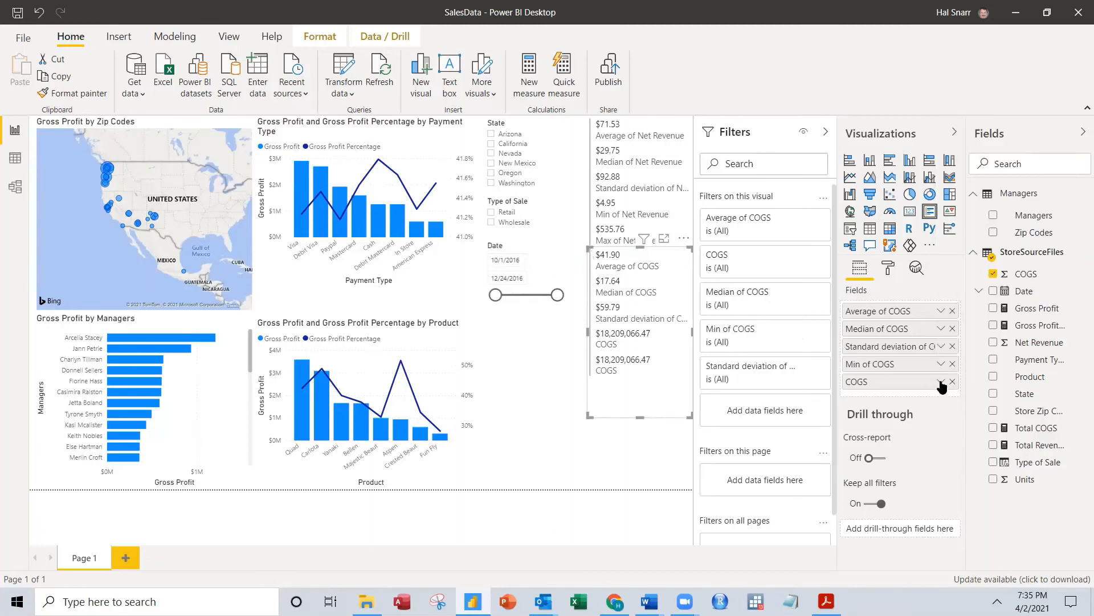
left_click(941, 381)
left_click(977, 237)
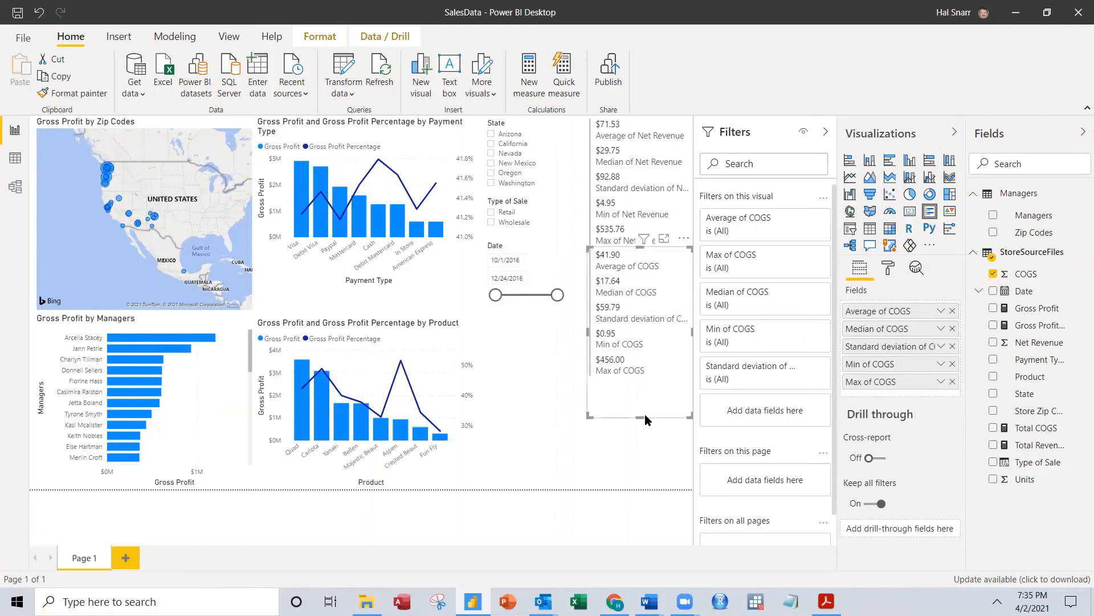
left_click_drag(650, 426, 651, 381)
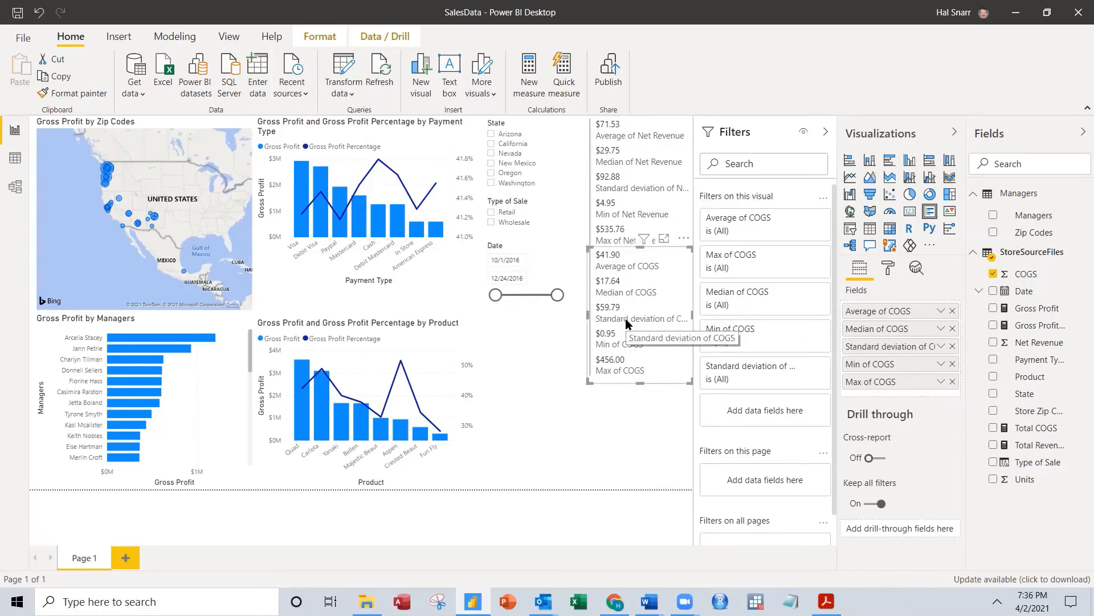
left_click(627, 459)
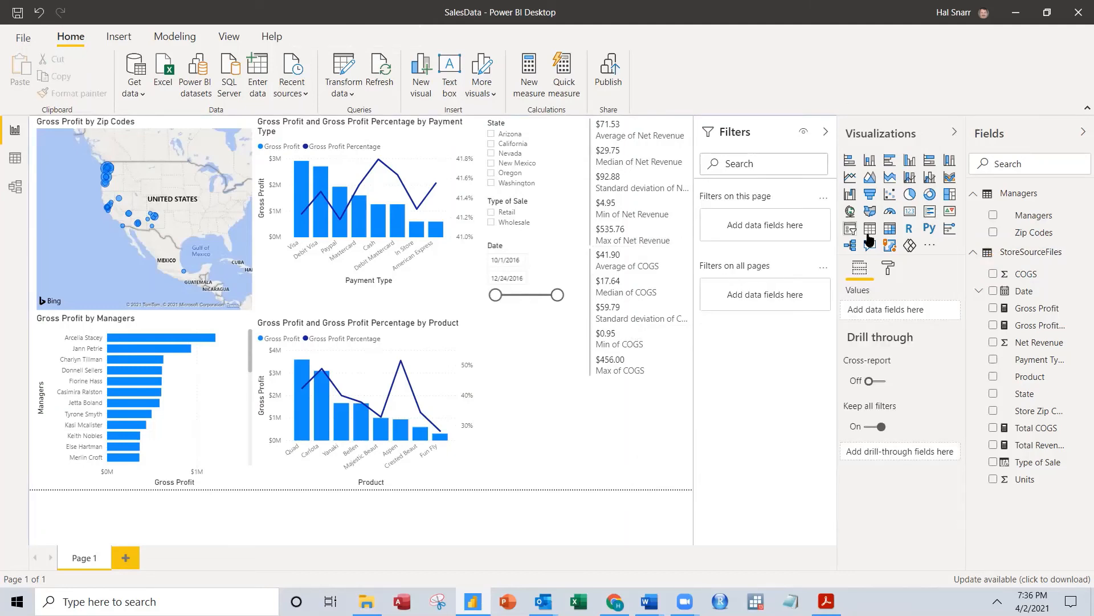
Step: Add a third multi-row card directly beneath the COGS card, reducing its height and widening it to match the cards above
left_click(930, 212)
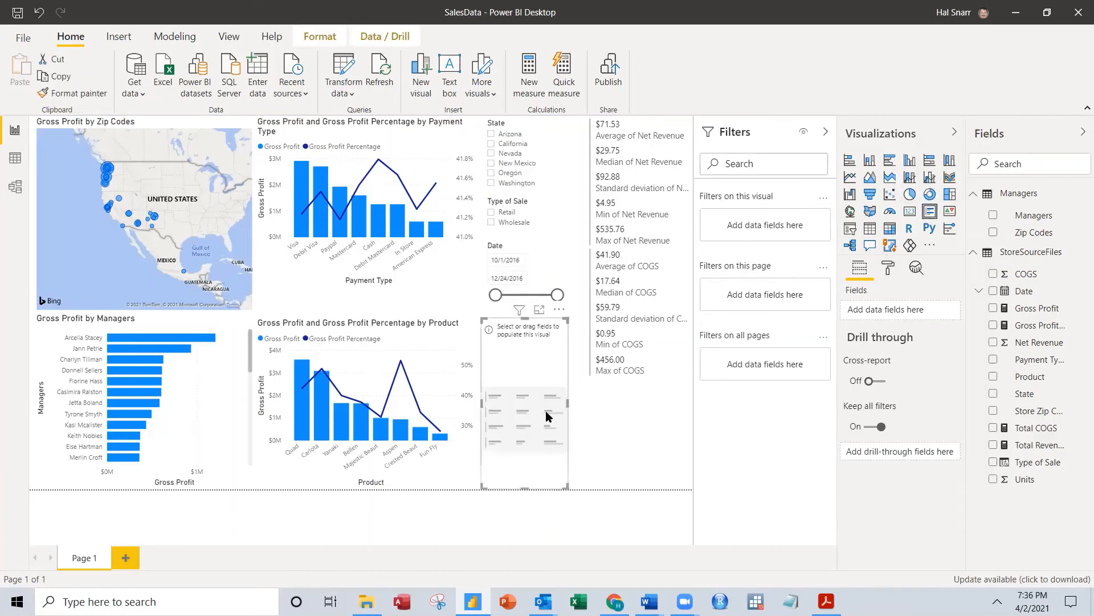
left_click_drag(535, 386, 636, 479)
left_click_drag(632, 320, 631, 377)
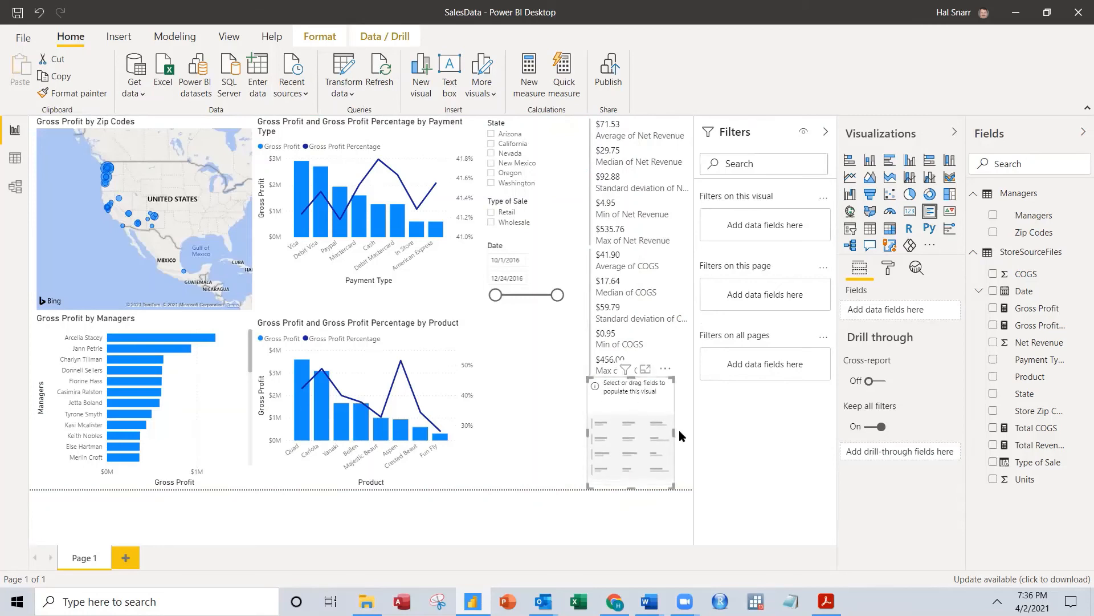
left_click(692, 430)
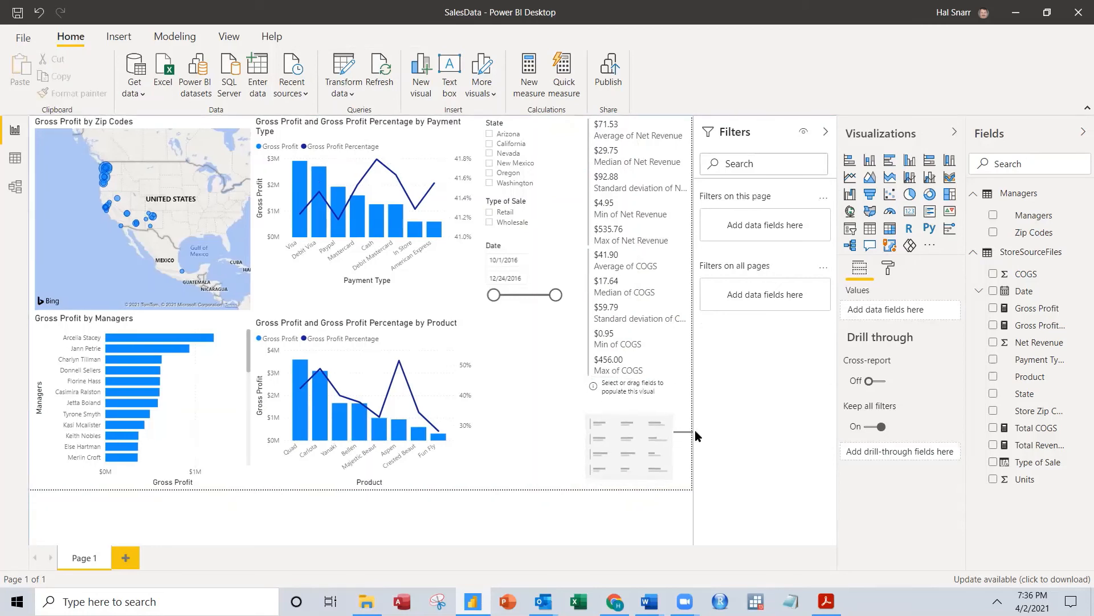
left_click_drag(674, 433, 689, 431)
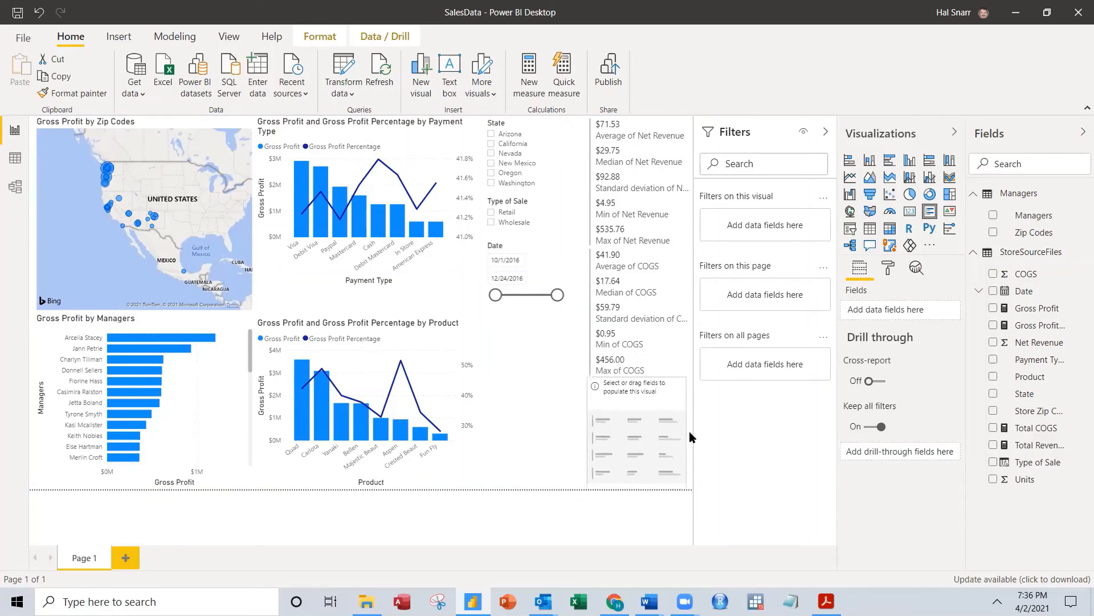
Step: Fill the new multi-row card with the Units field listed four times
left_click(993, 479)
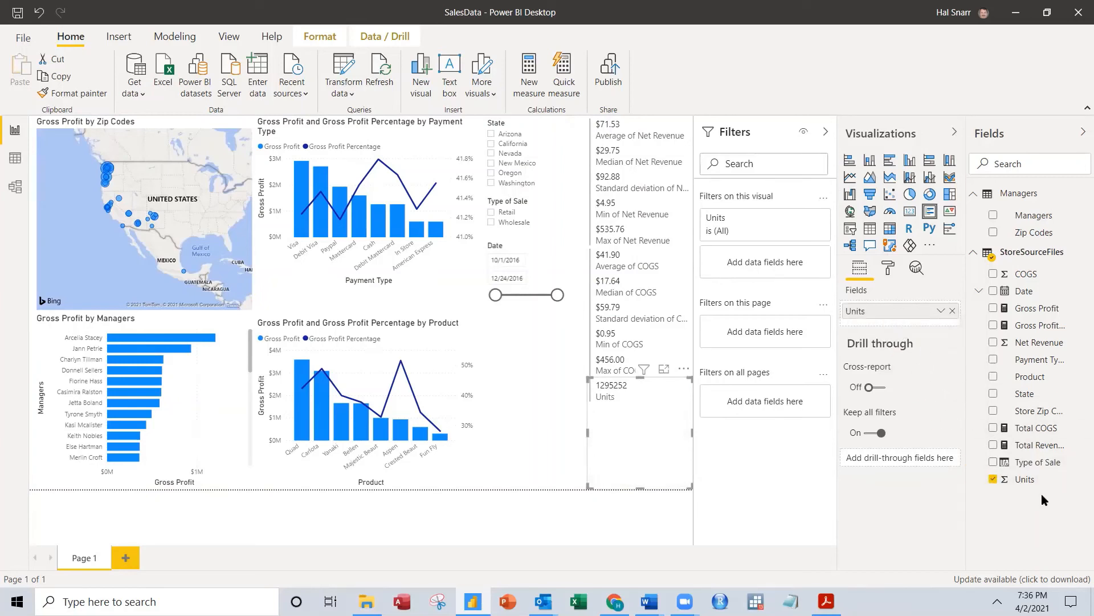
left_click_drag(1021, 482, 892, 328)
left_click_drag(1029, 484, 904, 337)
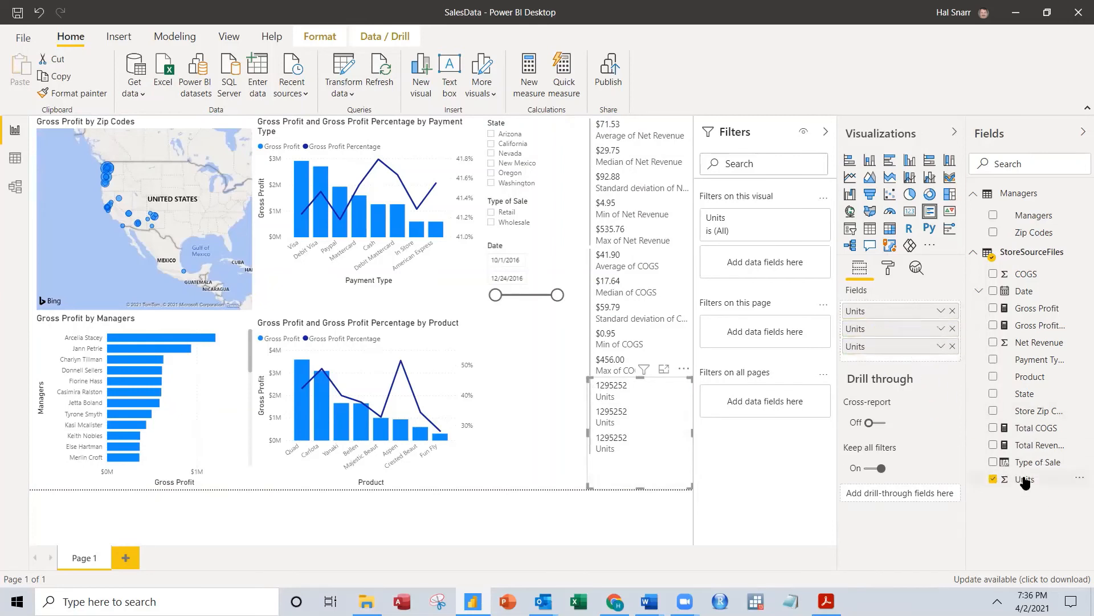
left_click_drag(1024, 482, 893, 359)
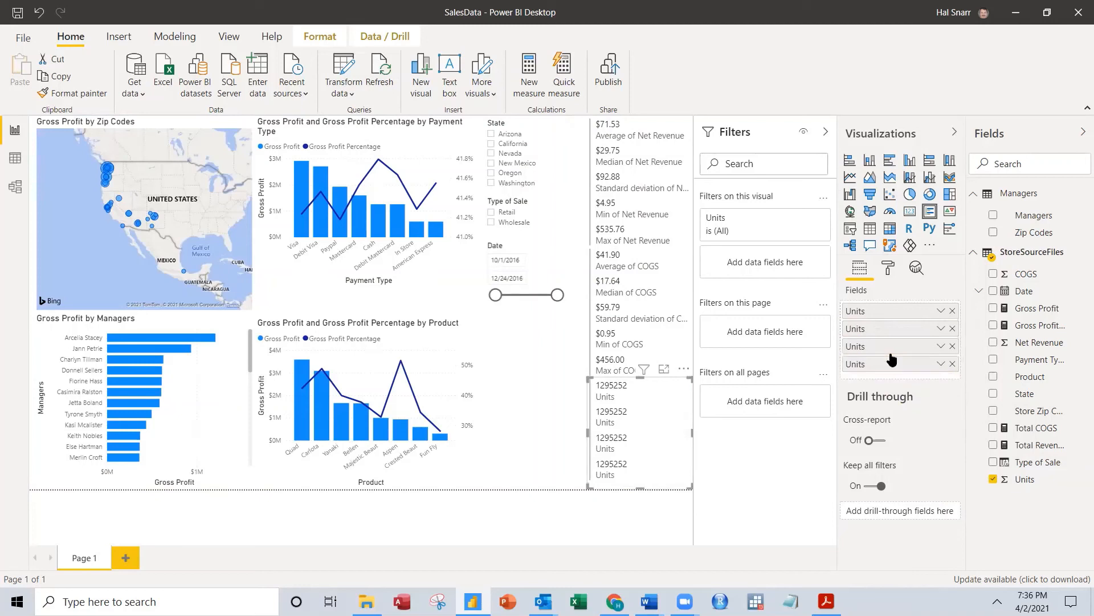
Step: Summarize the four Units entries in the card as Average, Median, Minimum and Maximum, in that order
left_click(940, 312)
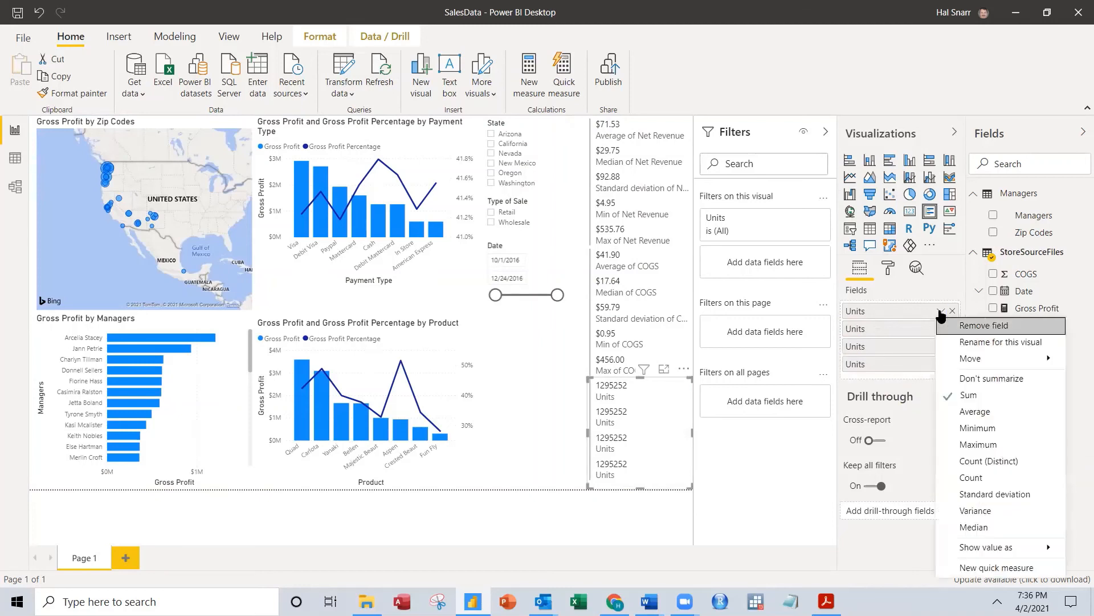
left_click(975, 411)
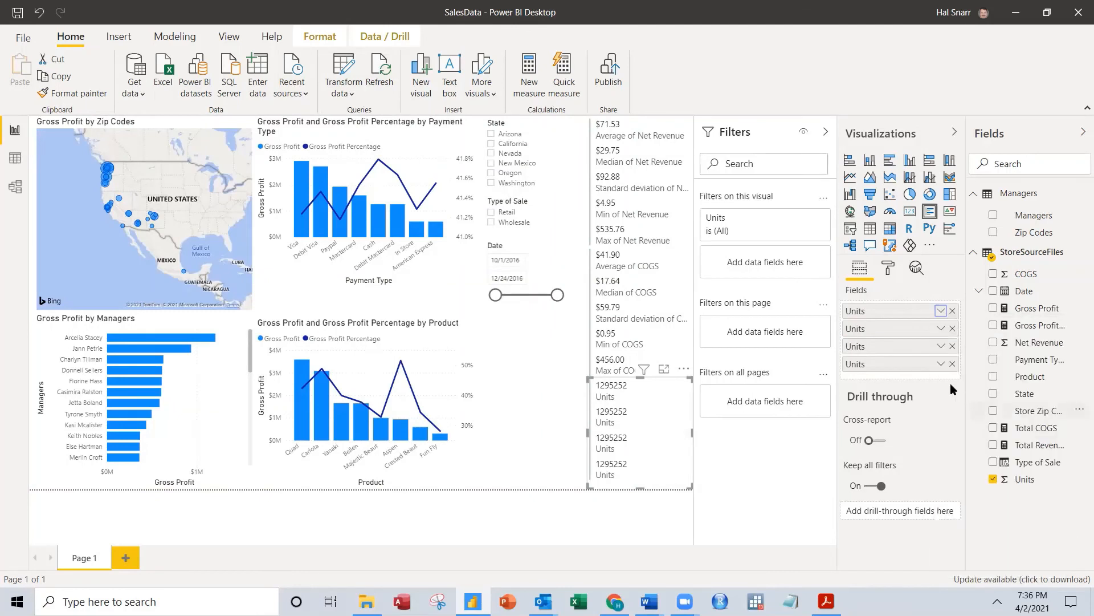
left_click(940, 329)
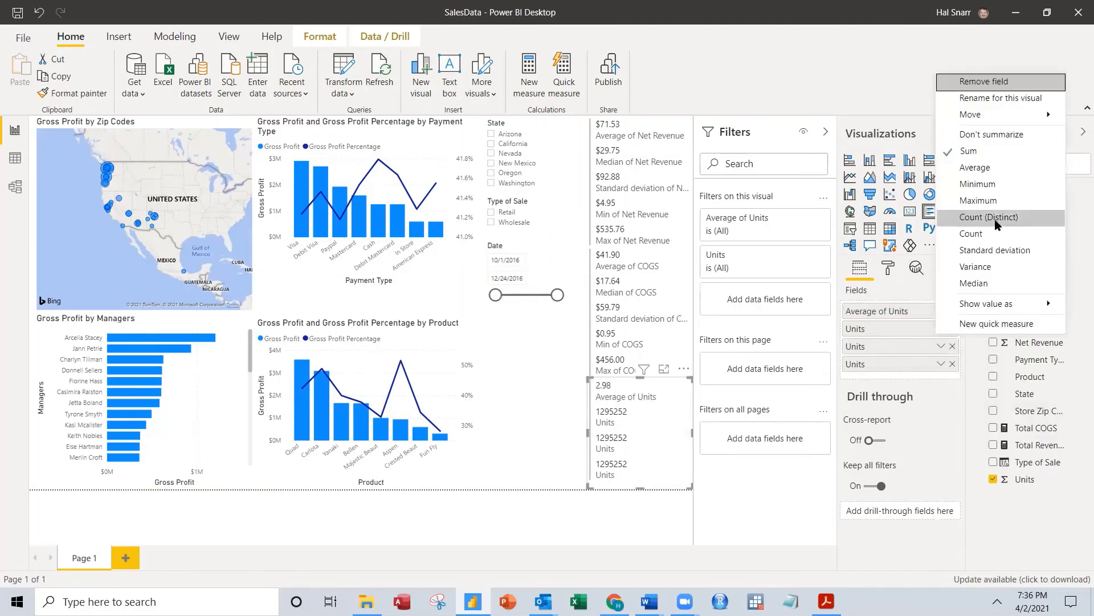
left_click(974, 282)
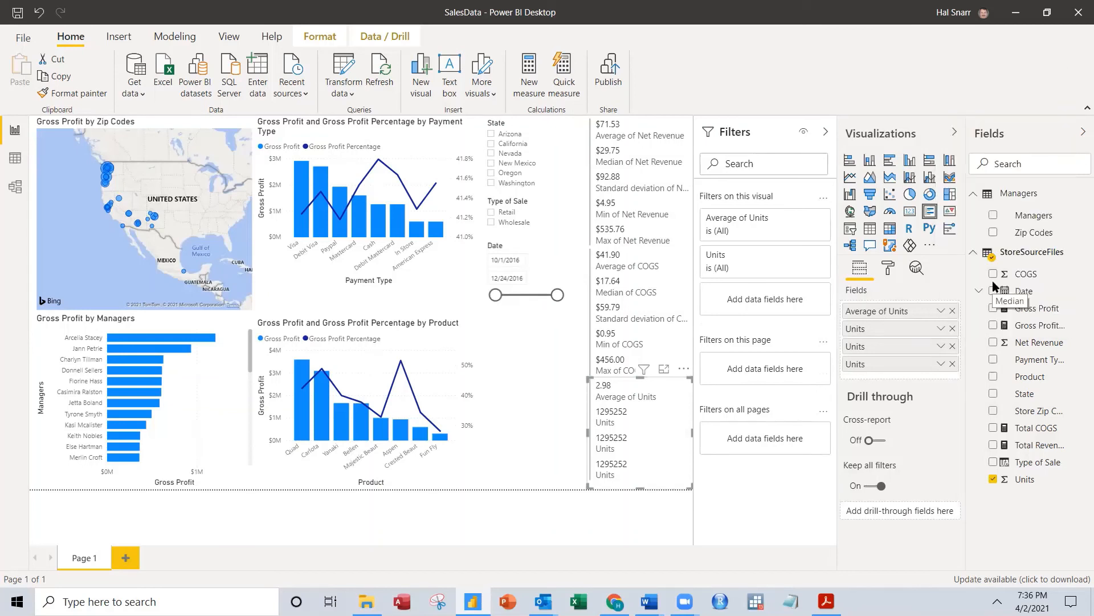
left_click(941, 346)
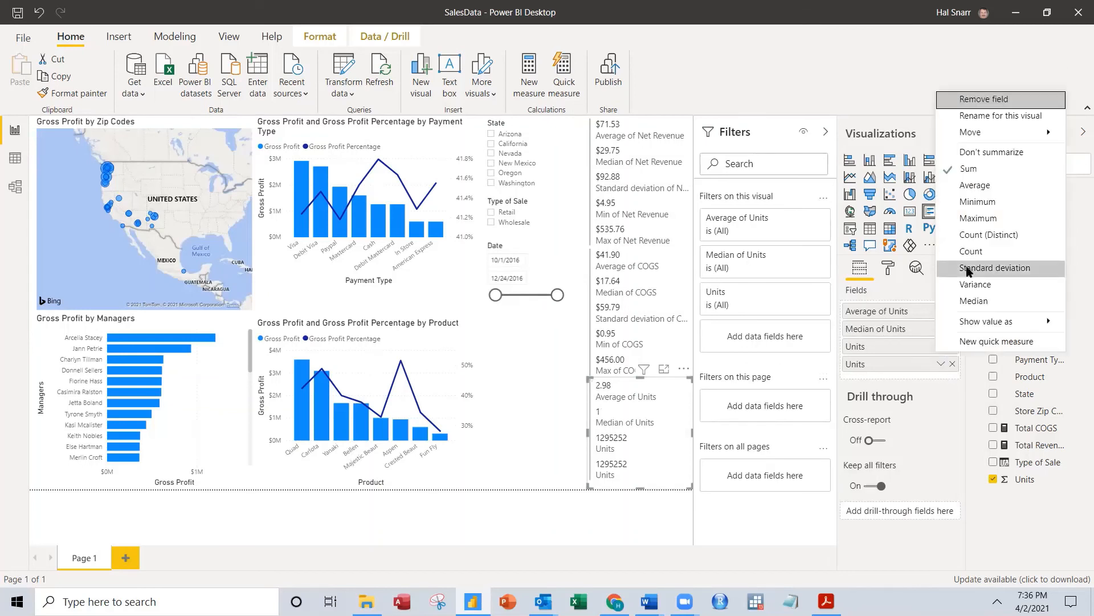
left_click(978, 201)
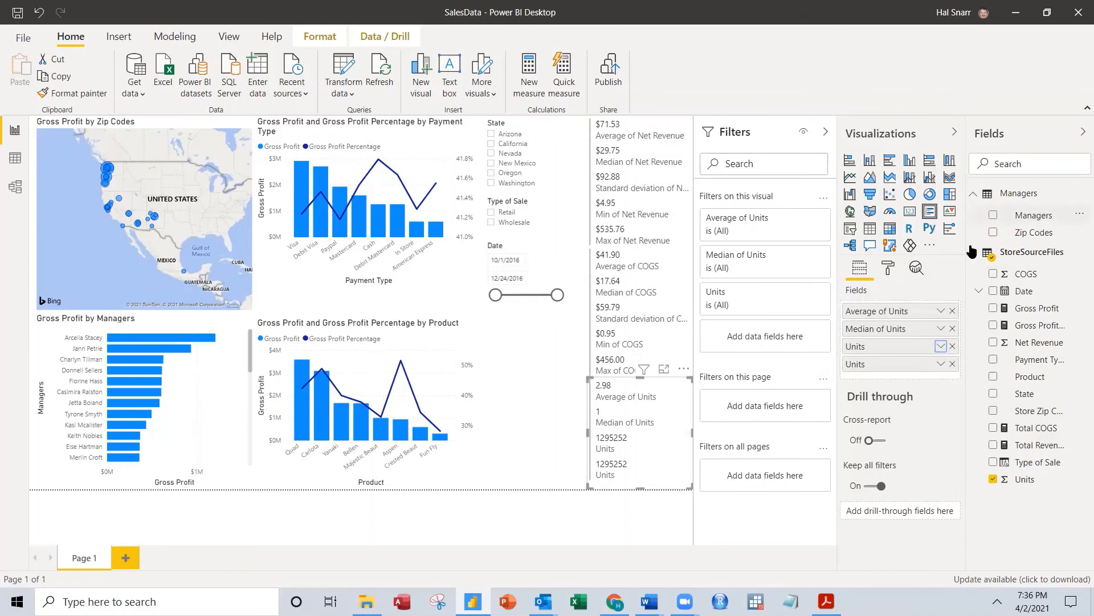
left_click(941, 364)
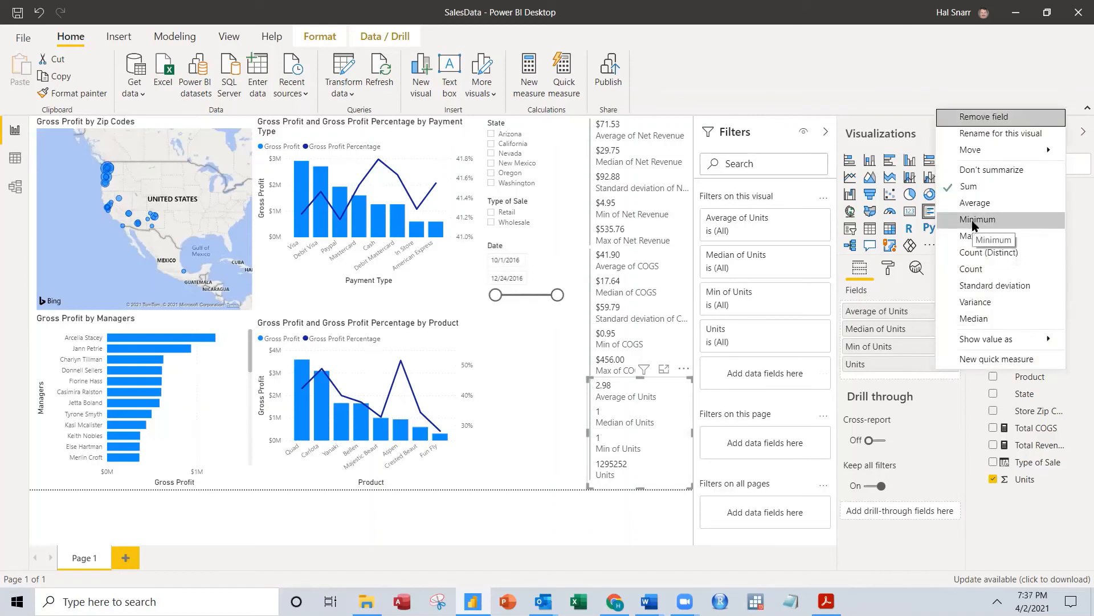
left_click(971, 237)
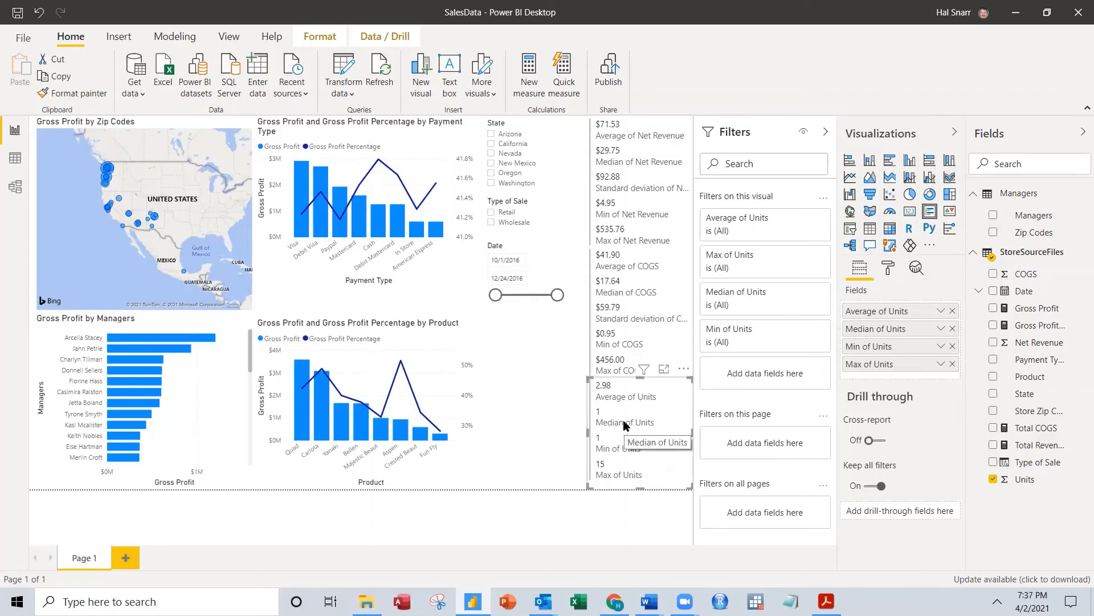
Step: Remove the Median of Units entry and shorten the Units card to fit its remaining rows
left_click(952, 328)
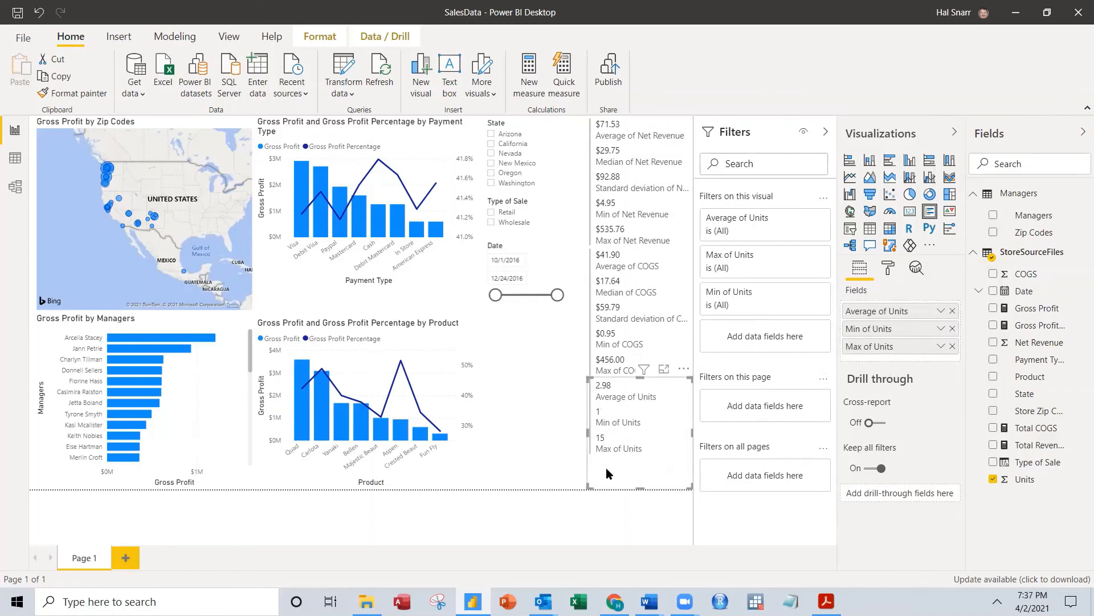
left_click_drag(640, 486, 640, 462)
left_click(636, 475)
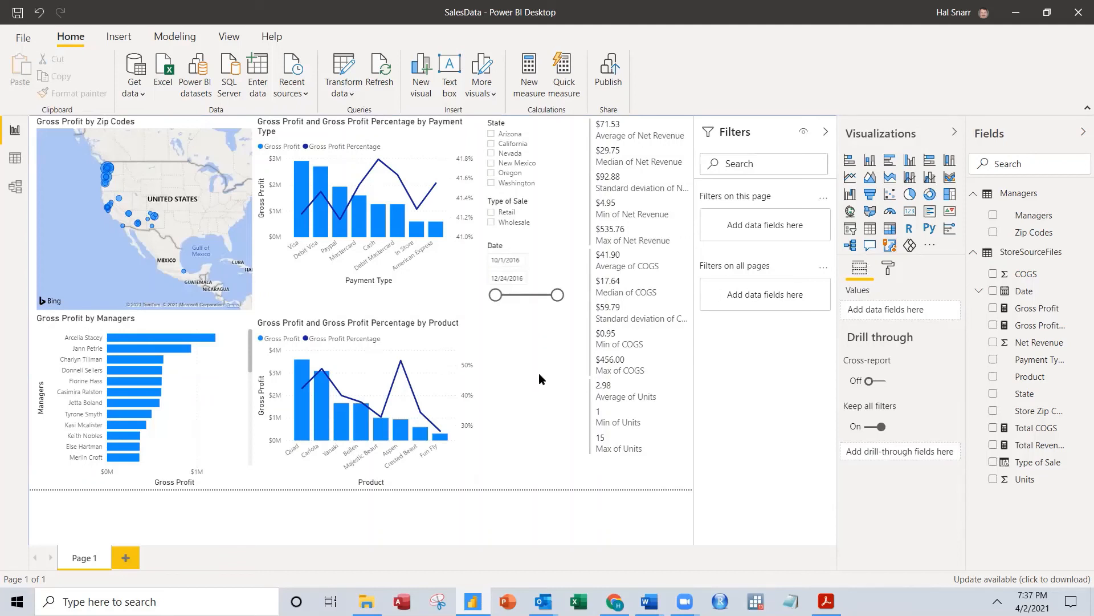
Step: Add a multi-row card beneath the date slicer showing Gross Profit, Gross Profit Percentage, Total Revenue and Total COGS
left_click(928, 213)
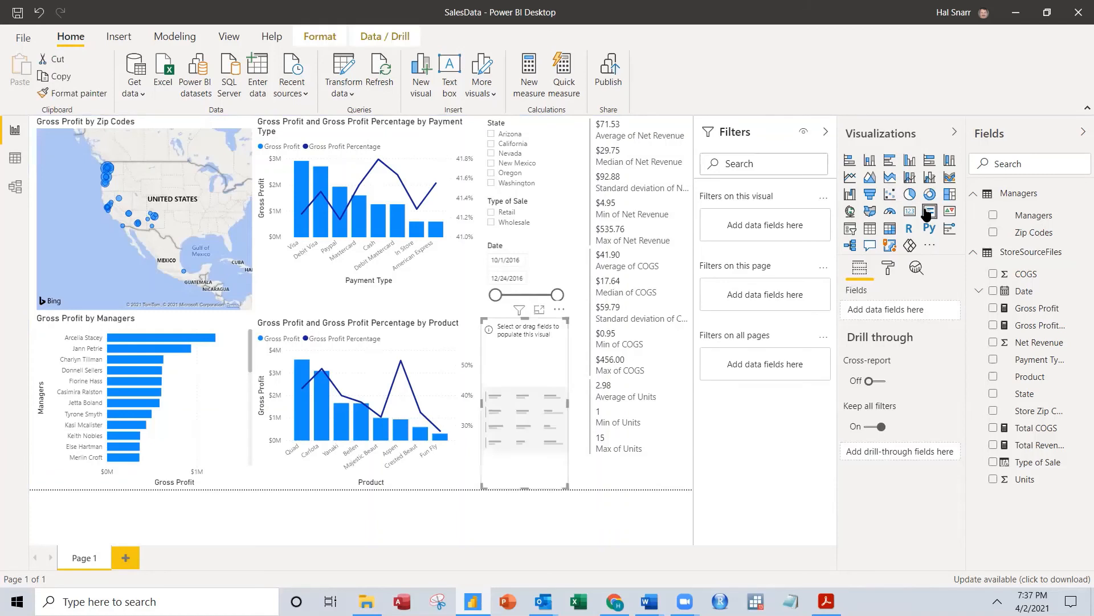
left_click(993, 308)
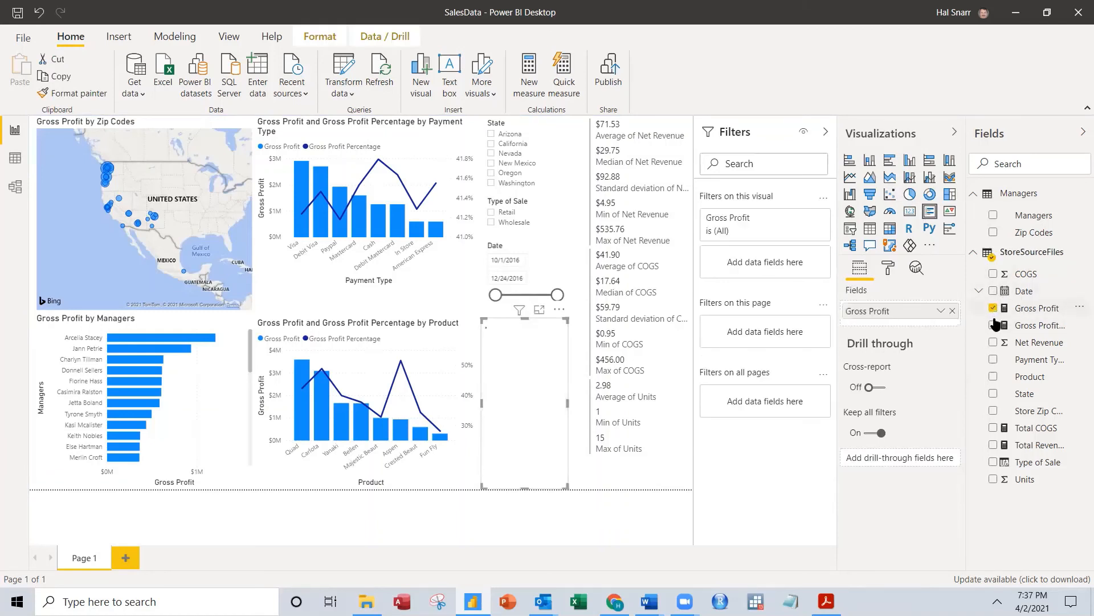
left_click(994, 325)
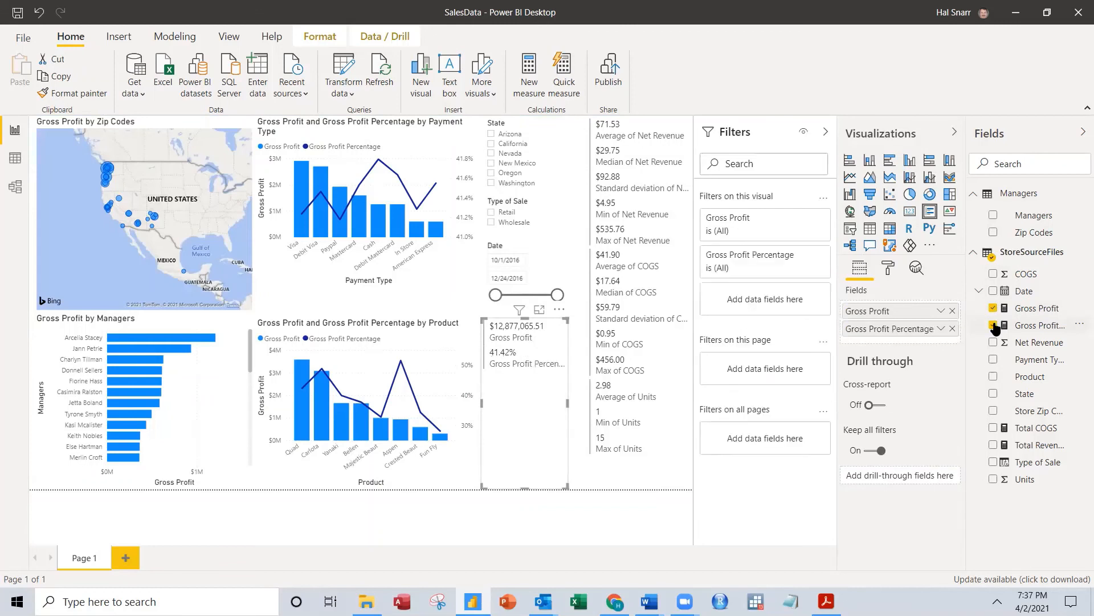
left_click(993, 447)
left_click(993, 428)
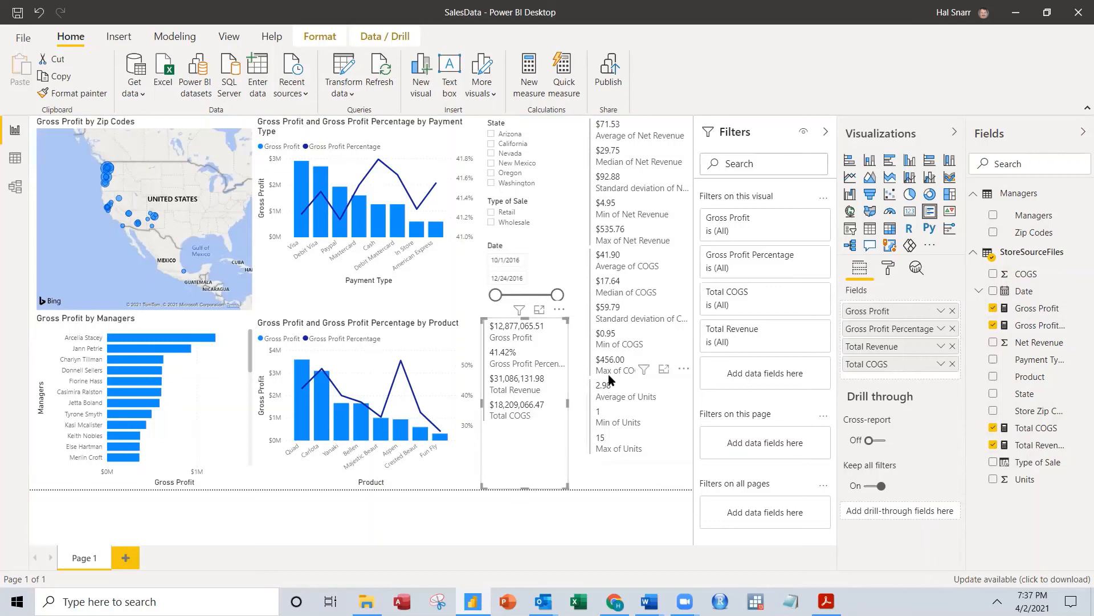
Step: Change the first entry of the Net Revenue card from Average to Sum
left_click(619, 133)
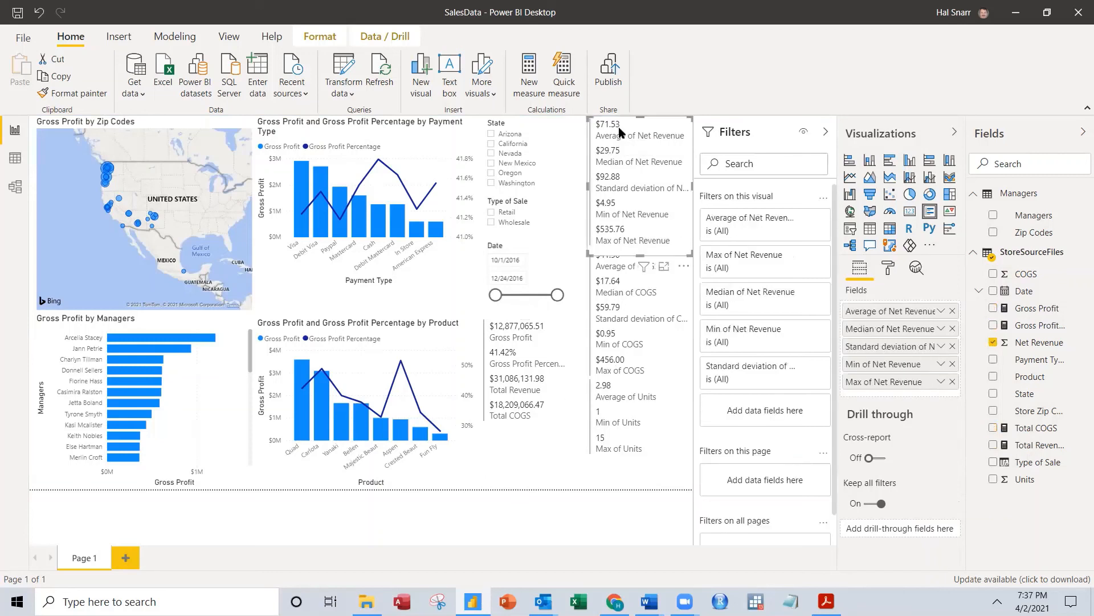
left_click(941, 311)
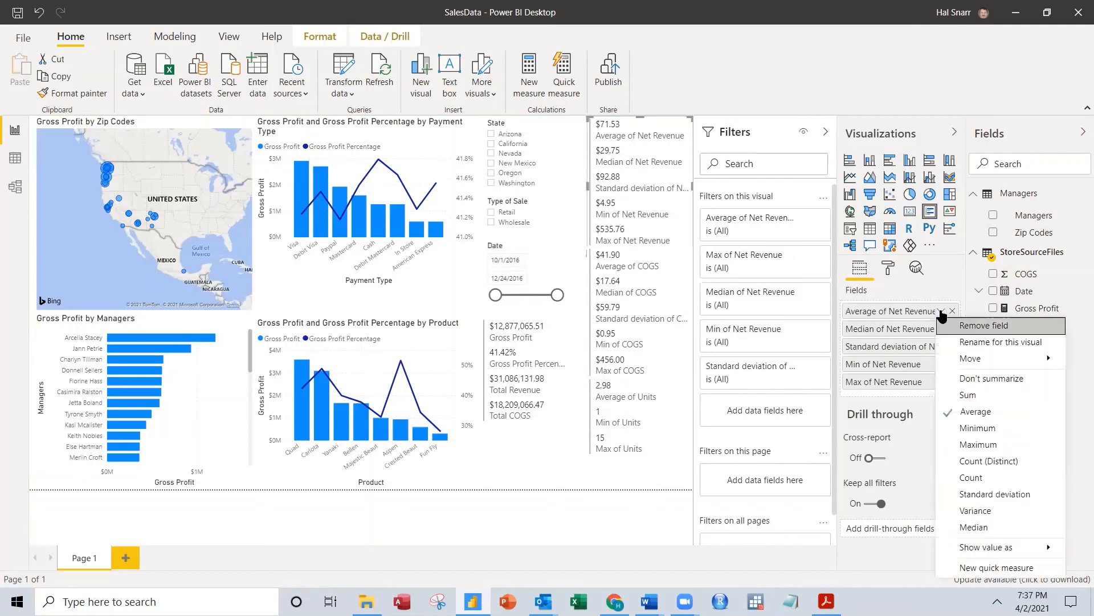
left_click(968, 396)
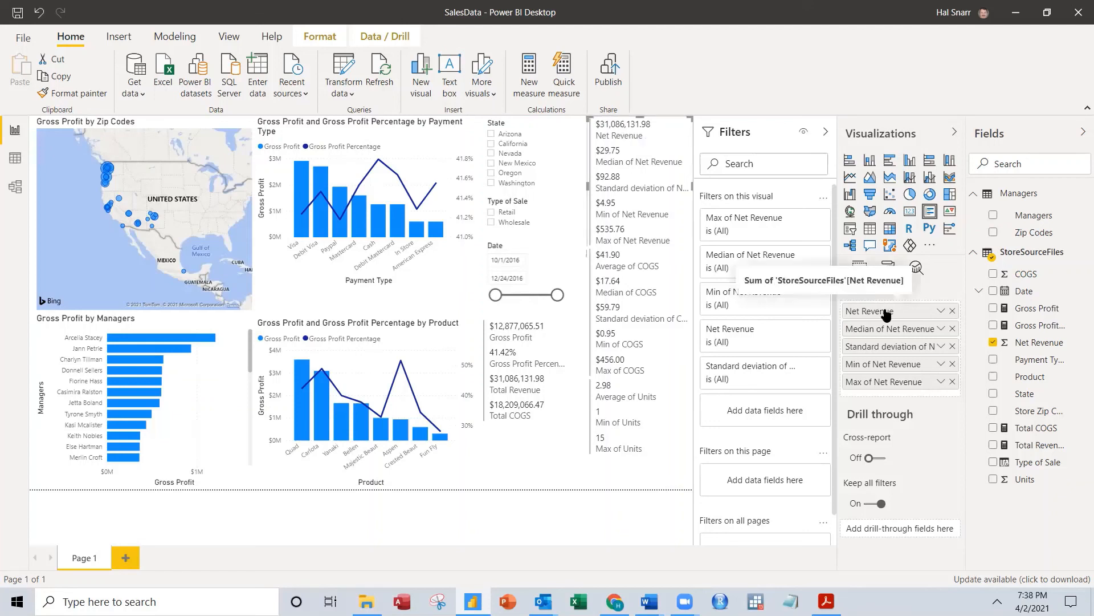
left_click(940, 312)
left_click(965, 397)
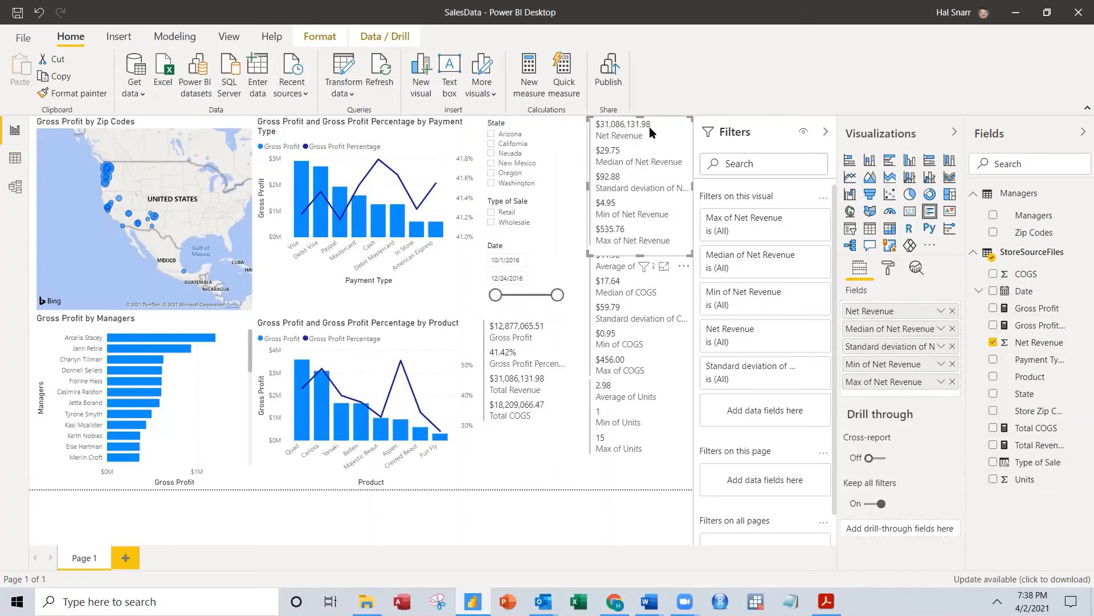
Step: Set the first entry of the Net Revenue card back to Average and leave no visual selected
left_click(941, 312)
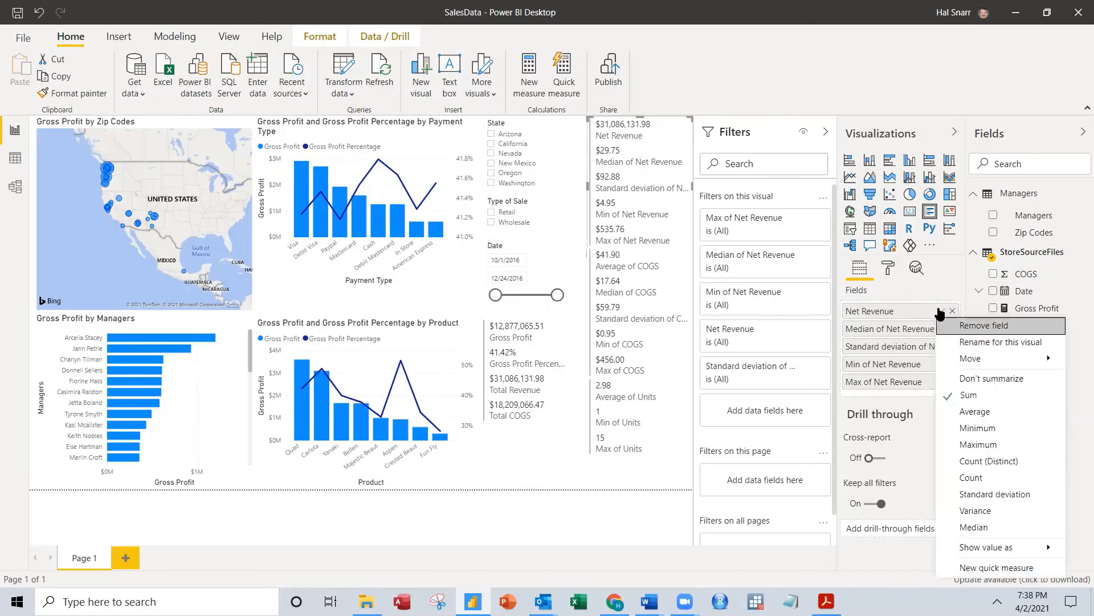
left_click(959, 406)
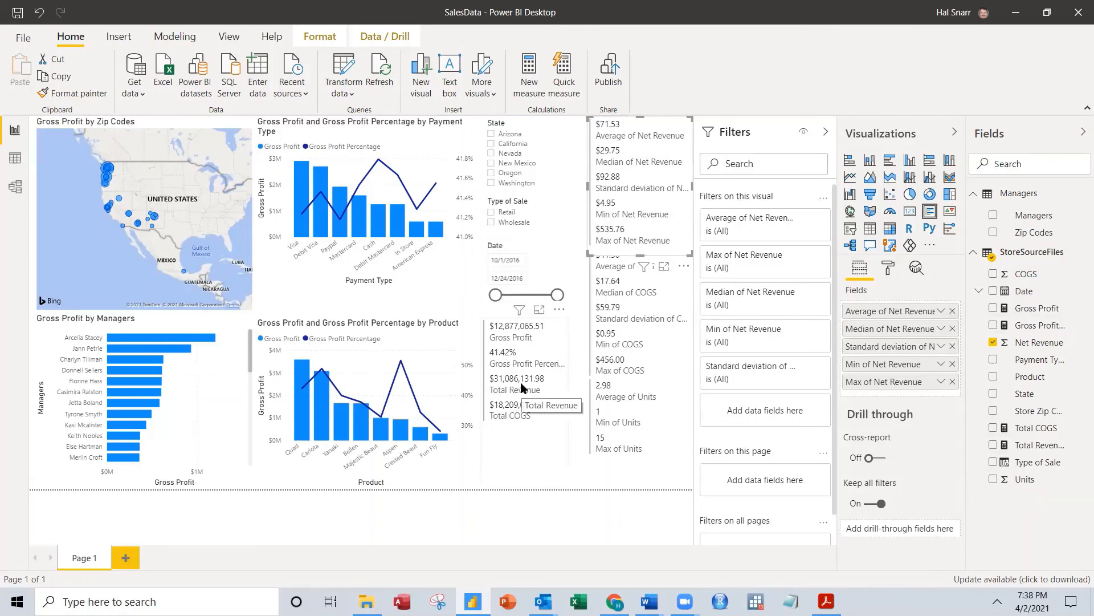
left_click(540, 472)
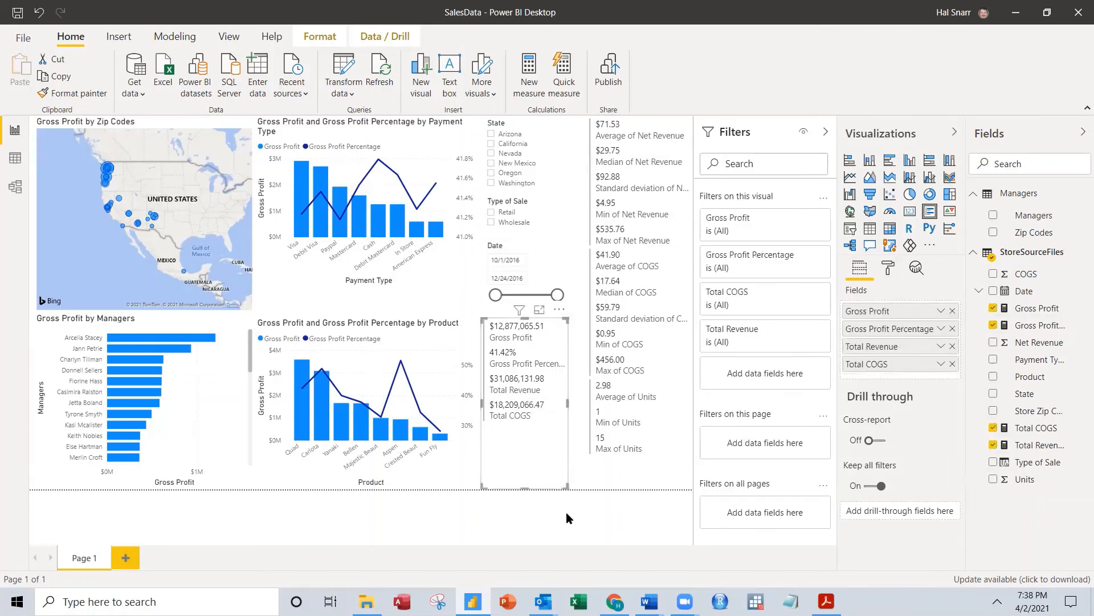
left_click(594, 535)
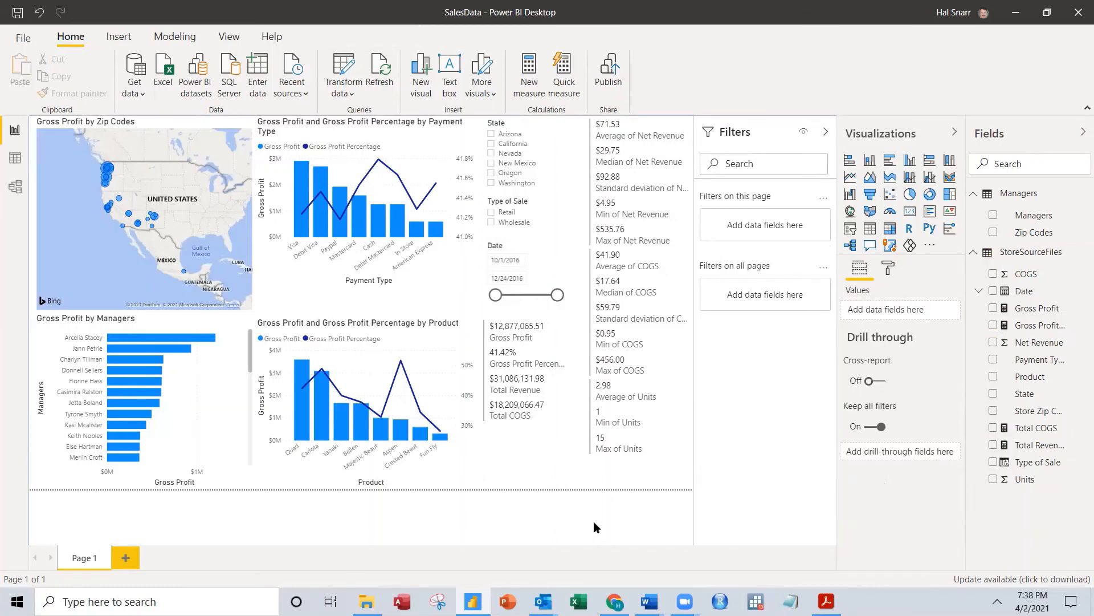
Step: Highlight the Carlota and Yanaki bars in turn in the product chart to examine how the cards respond
left_click(320, 423)
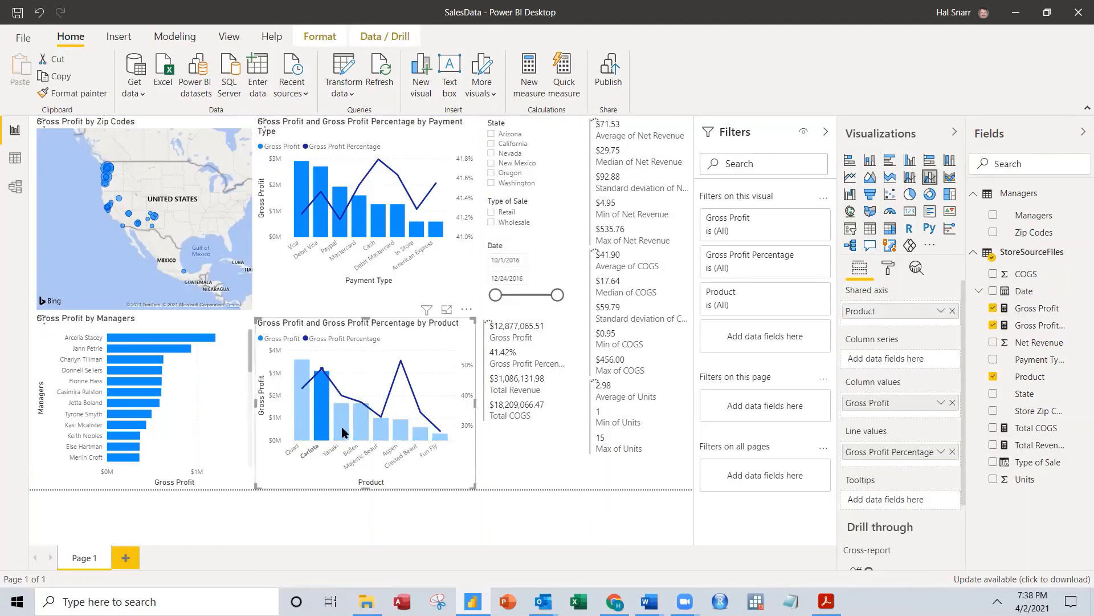
left_click(341, 426)
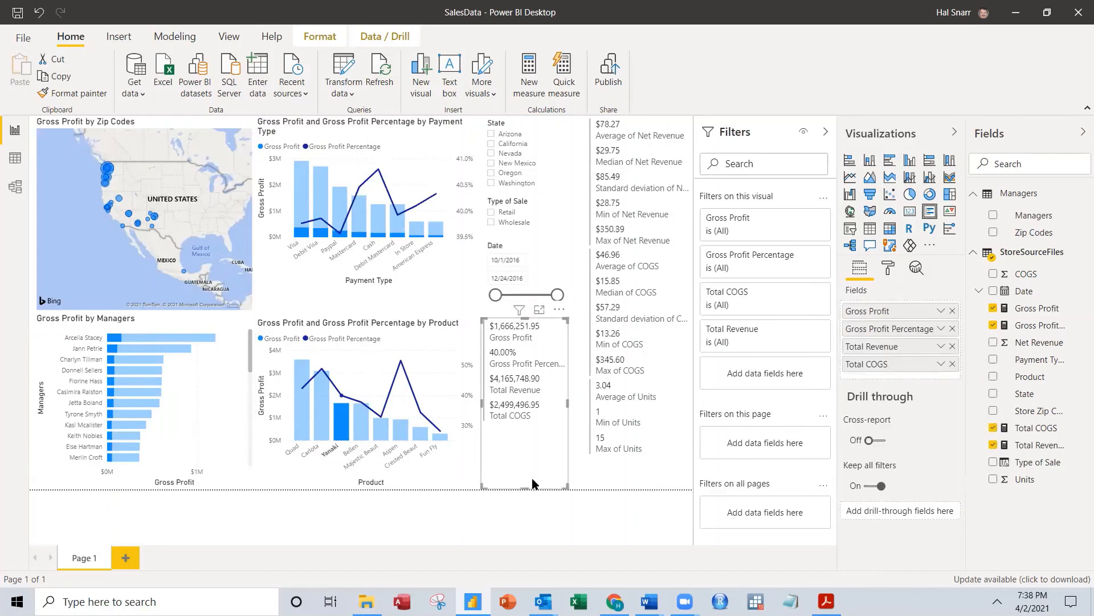
left_click(587, 489)
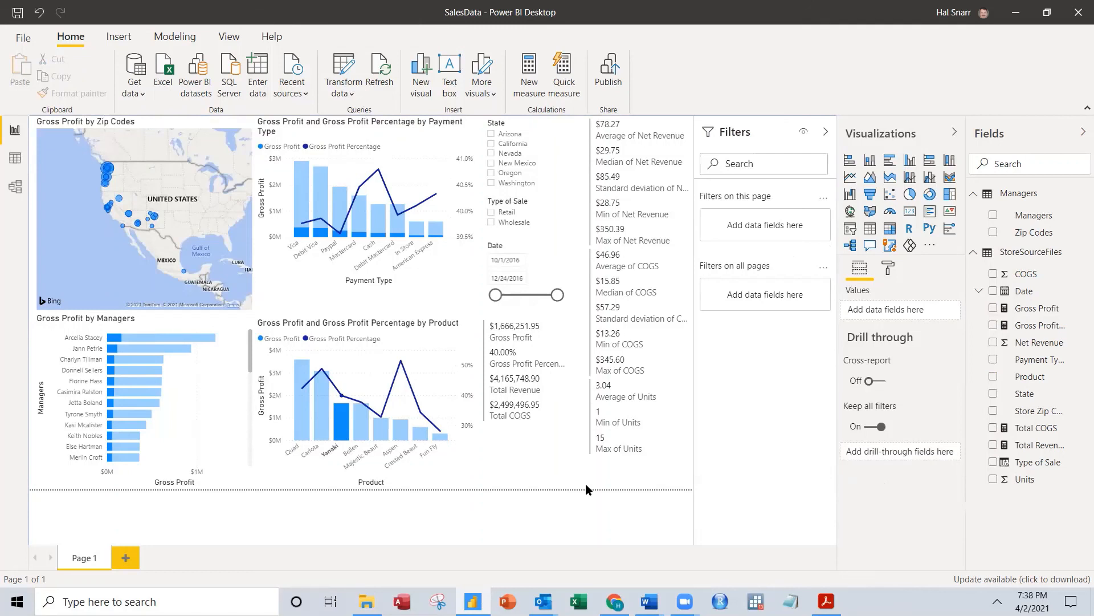
Step: Start publishing the report, back out of it, and save the SalesData file
left_click(608, 78)
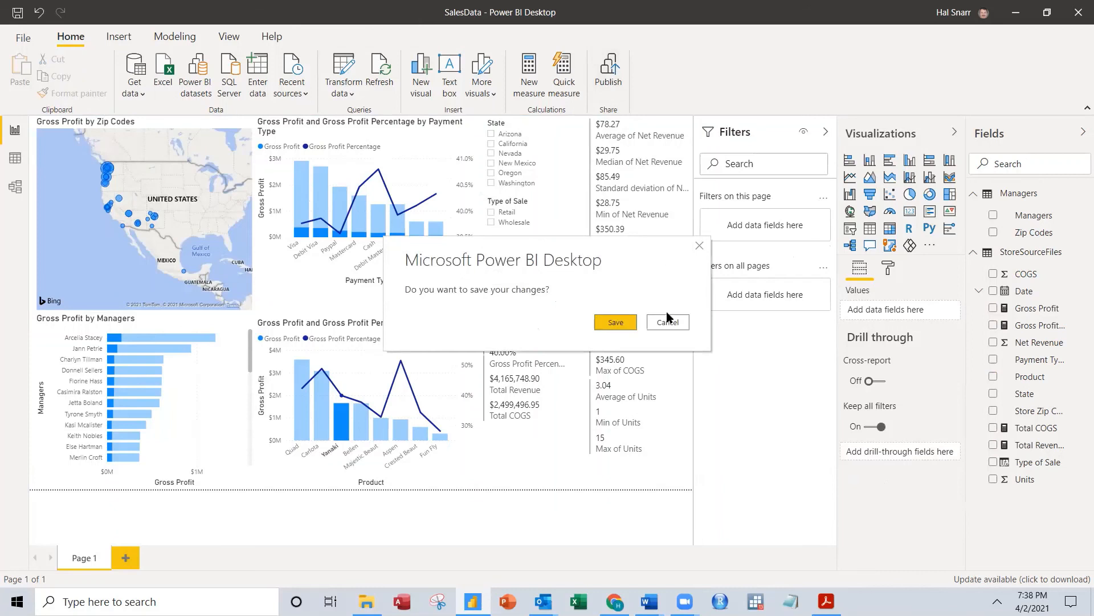
left_click(700, 246)
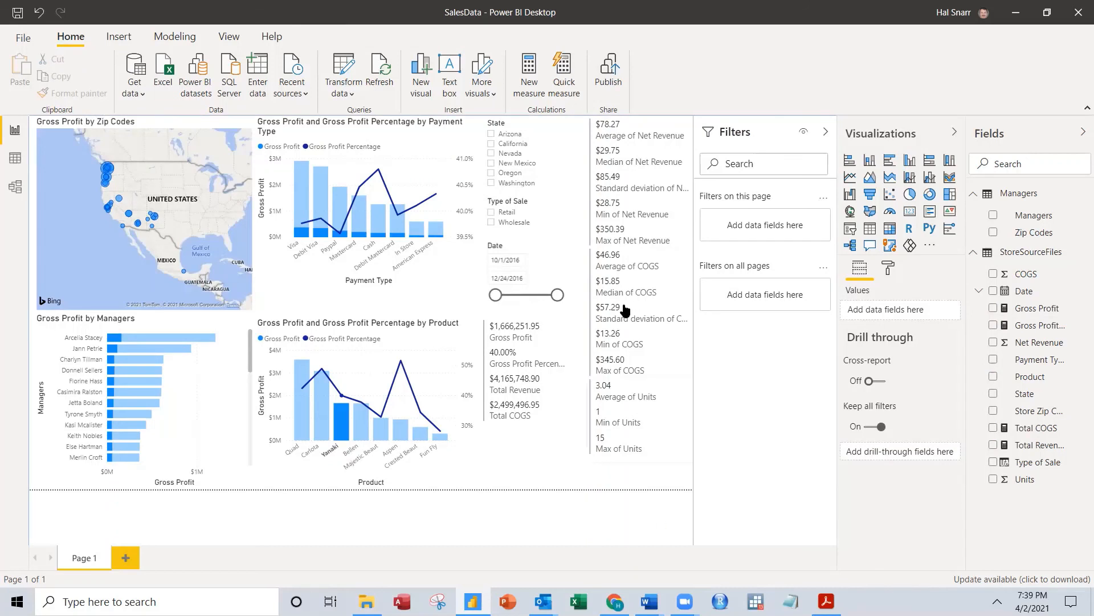
left_click(16, 12)
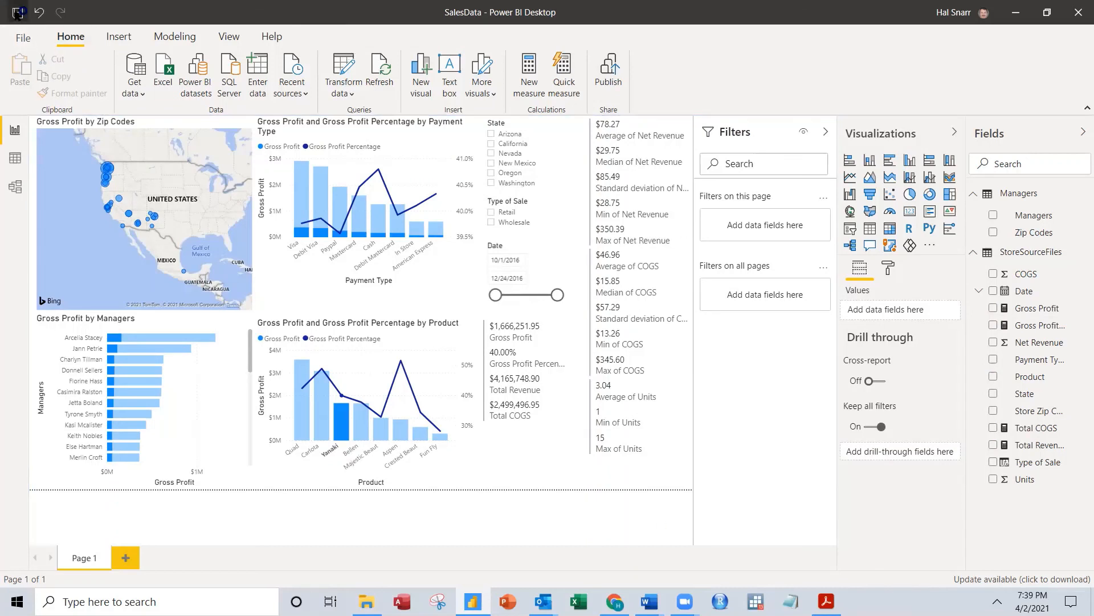
Step: Cross-highlight the dashboard by each payment type in turn, from Visa through American Express, to examine the other visuals
left_click(302, 201)
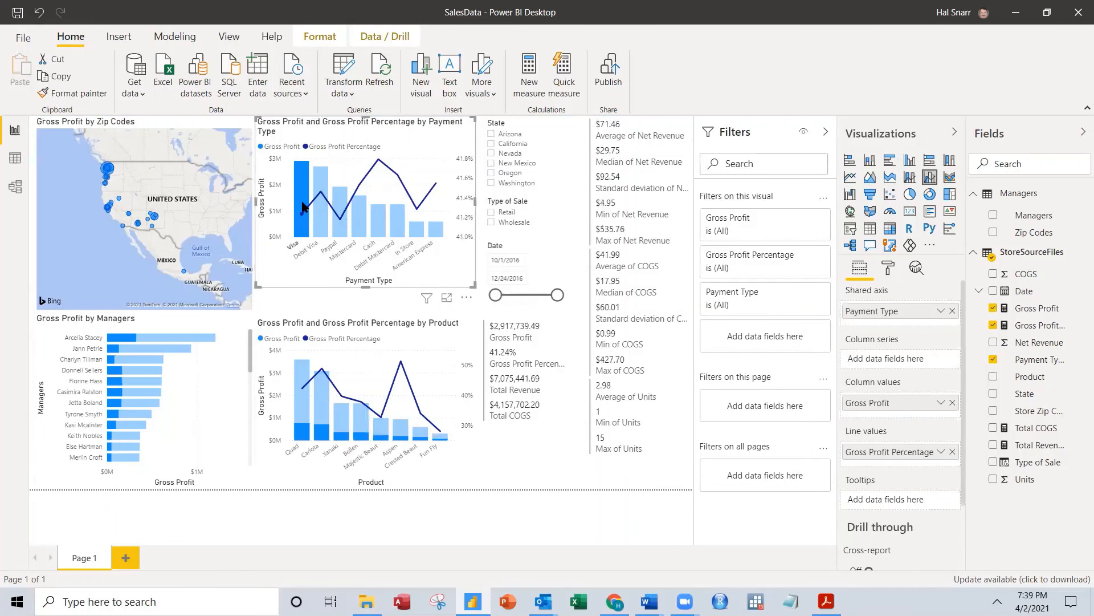
left_click(323, 220)
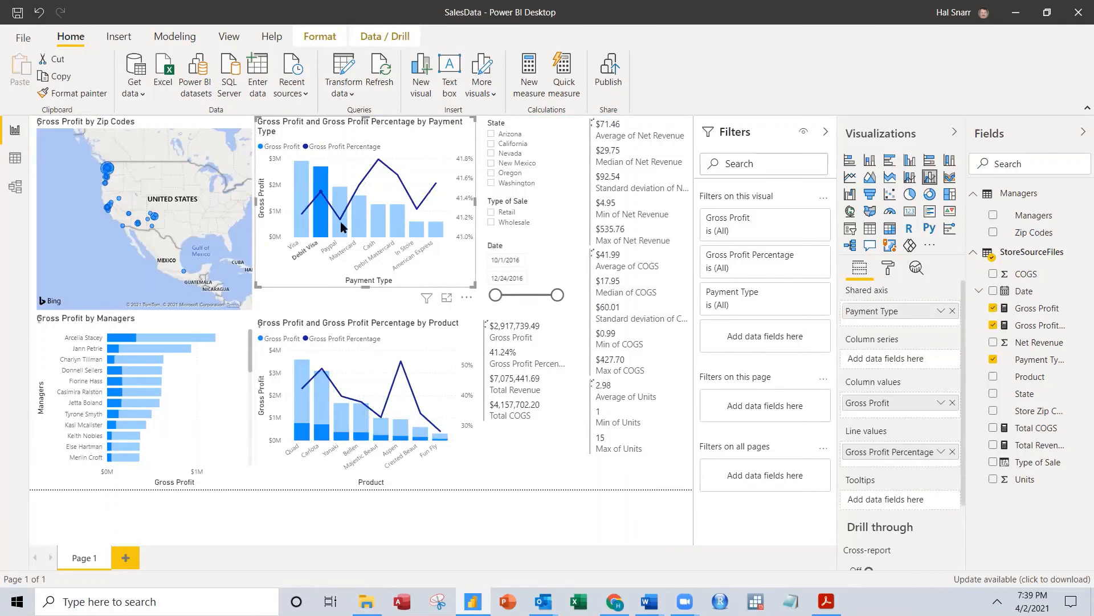
left_click(342, 227)
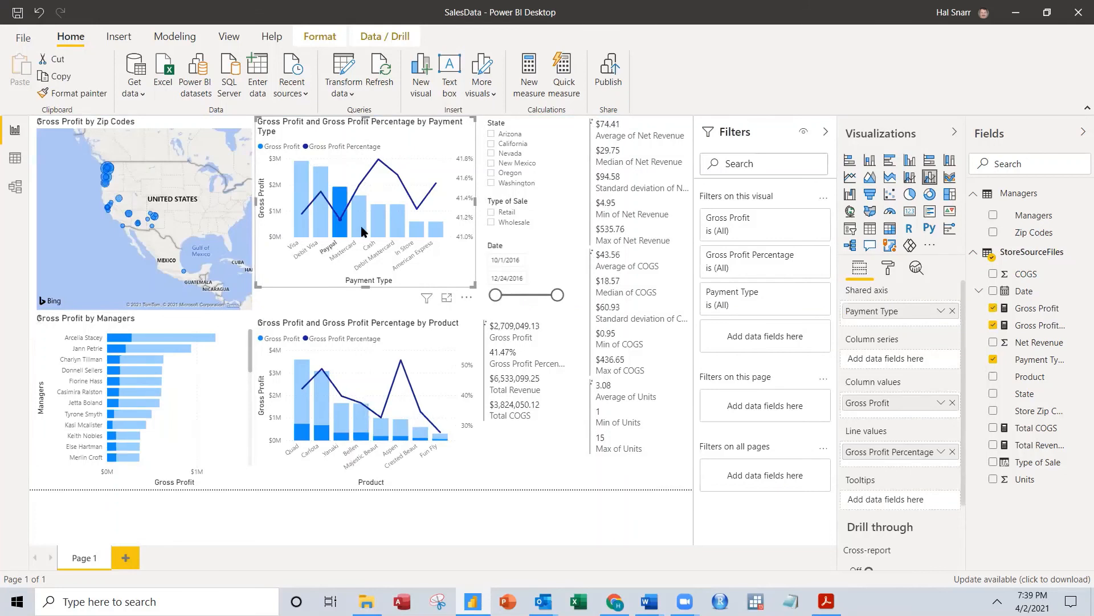
left_click(365, 231)
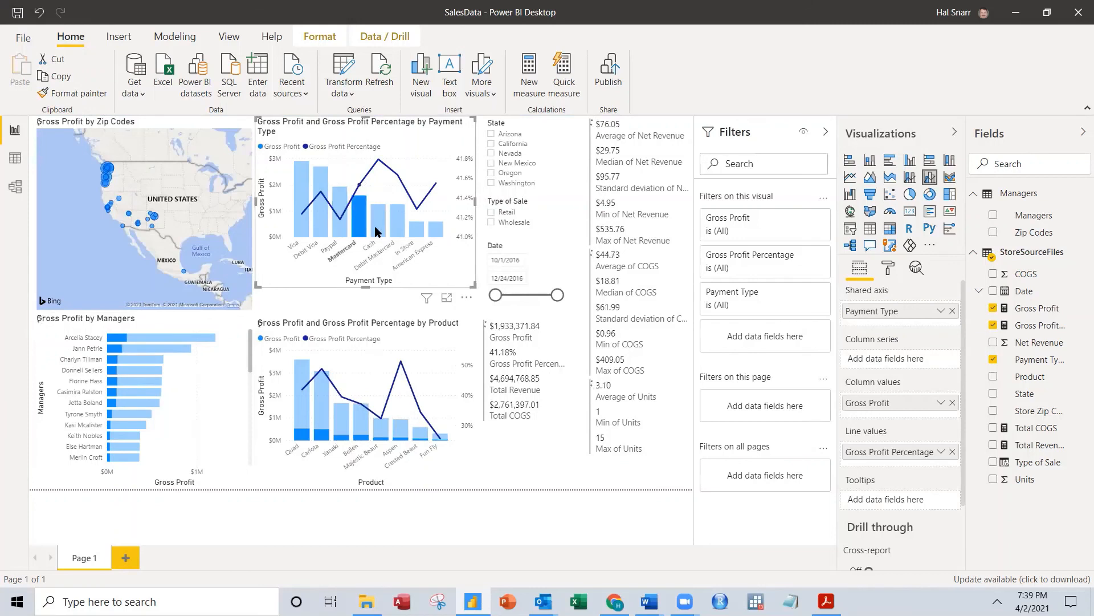
left_click(379, 227)
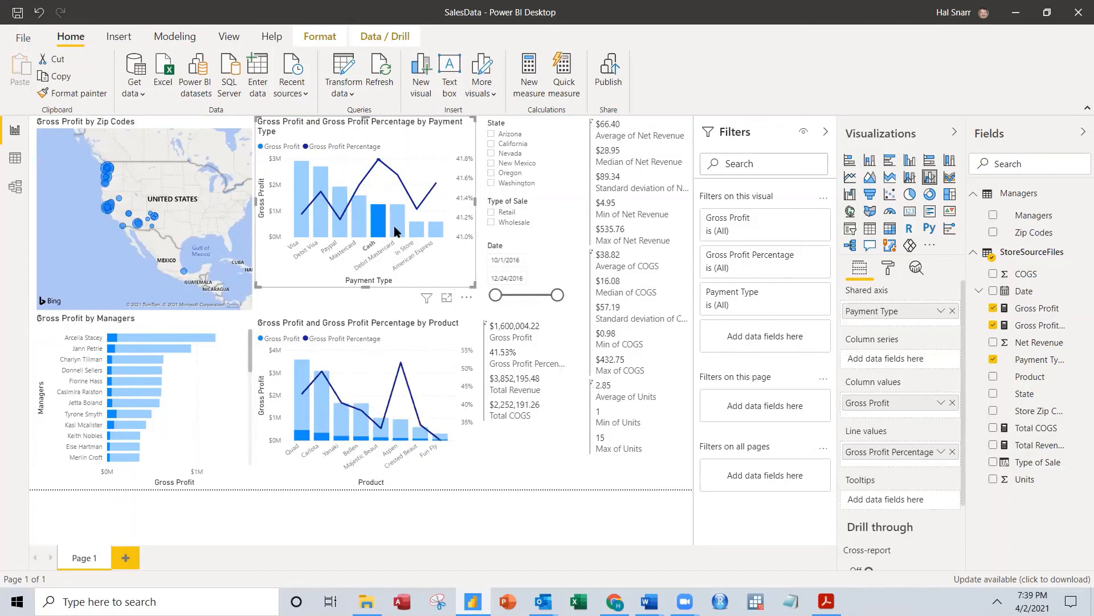
left_click(402, 228)
left_click(421, 231)
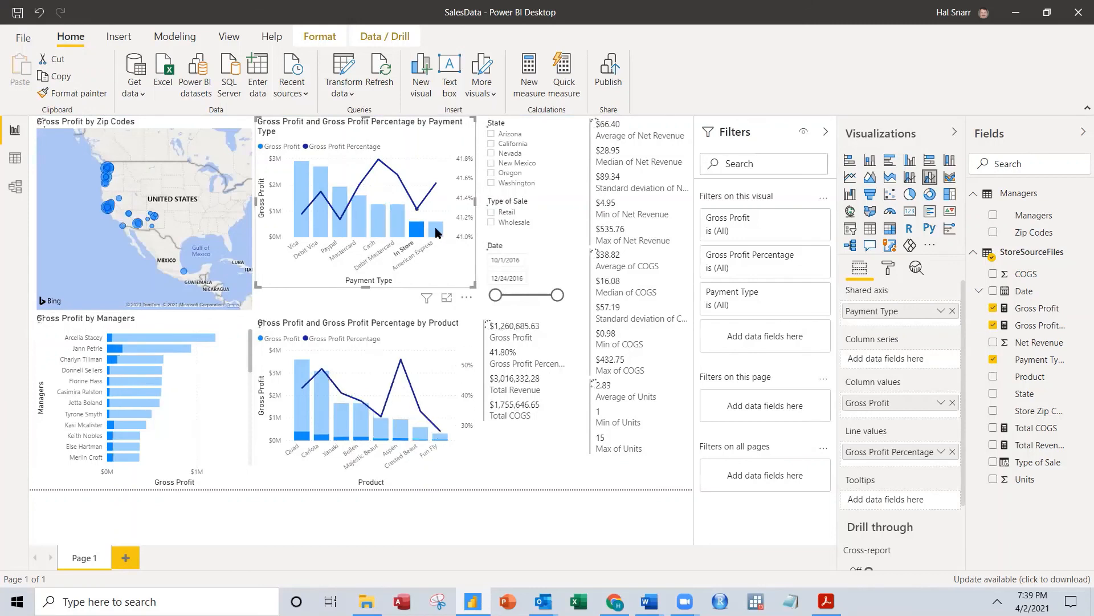
left_click(437, 230)
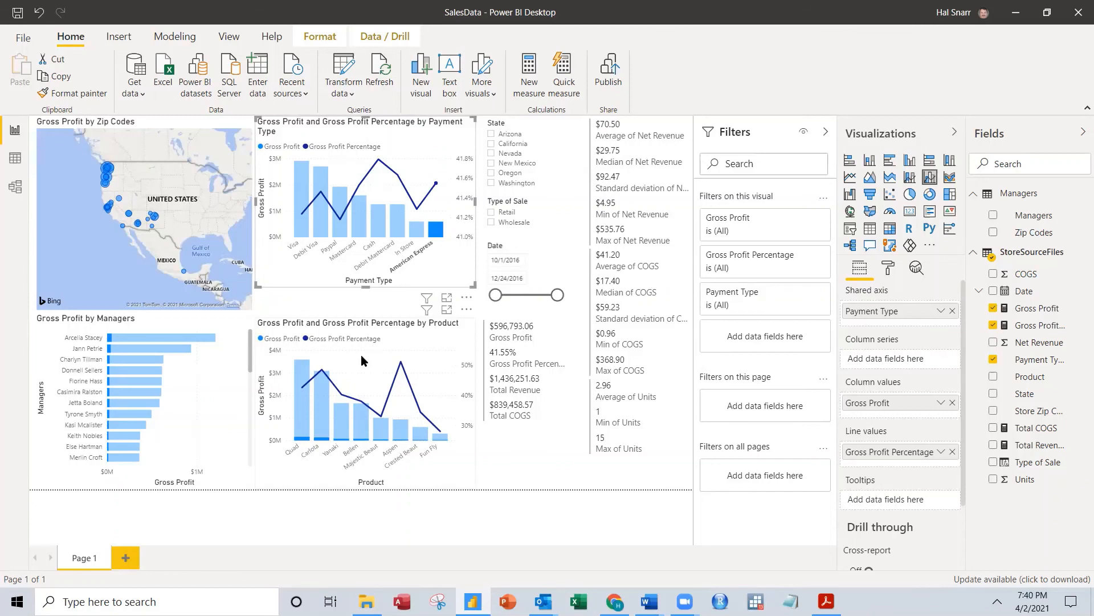
Step: Add a second blank report page, switch between the two pages, and return to Page 1
left_click(118, 557)
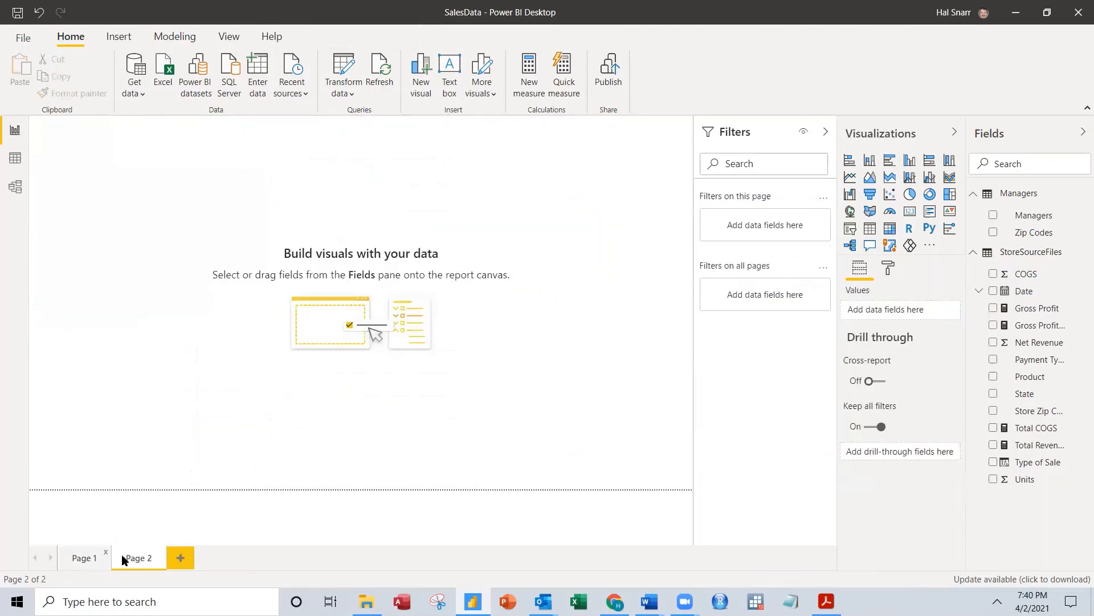
left_click(86, 557)
left_click(132, 557)
left_click(96, 558)
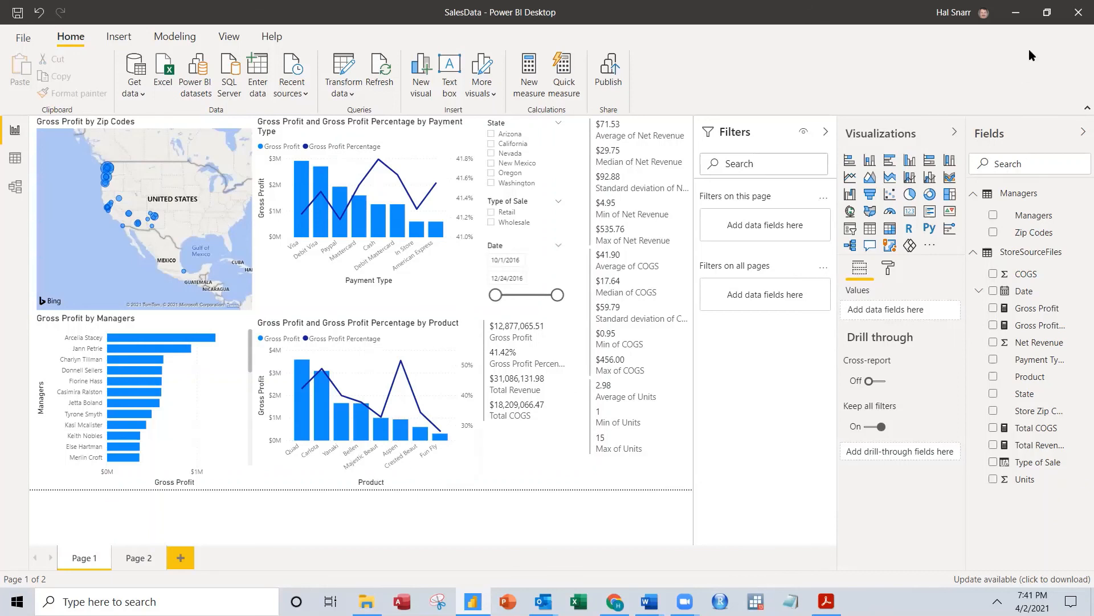
Step: Close the SalesData report without saving the latest changes
left_click(1078, 12)
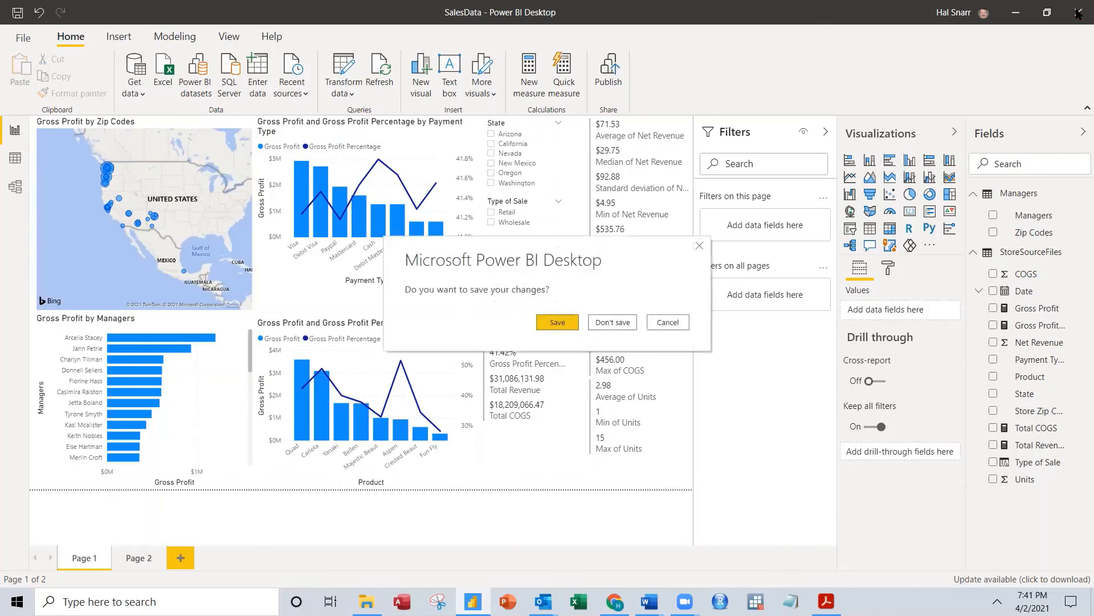
left_click(607, 322)
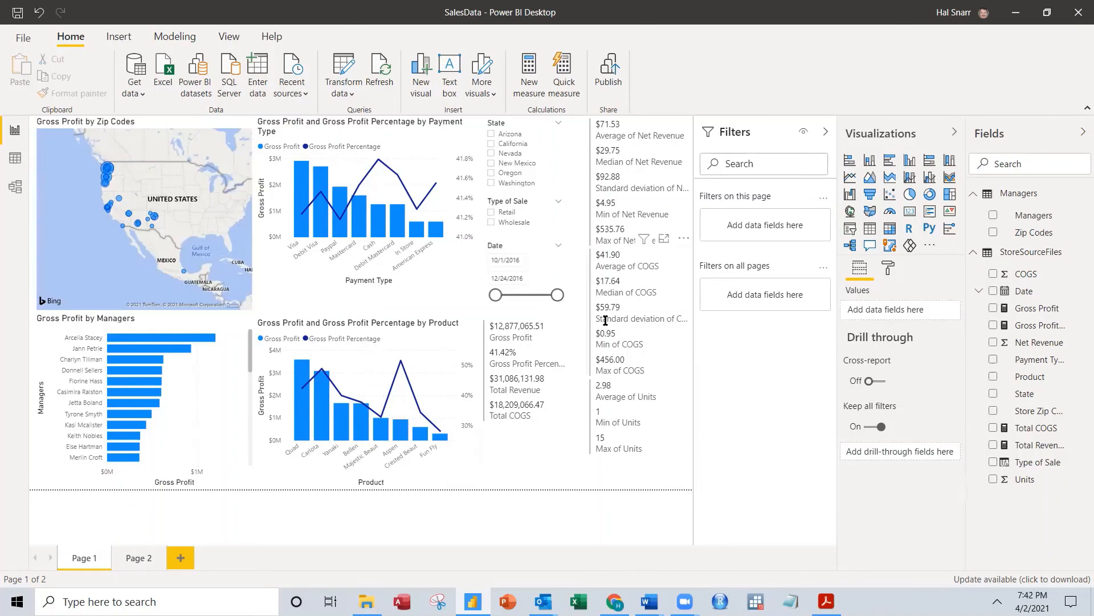